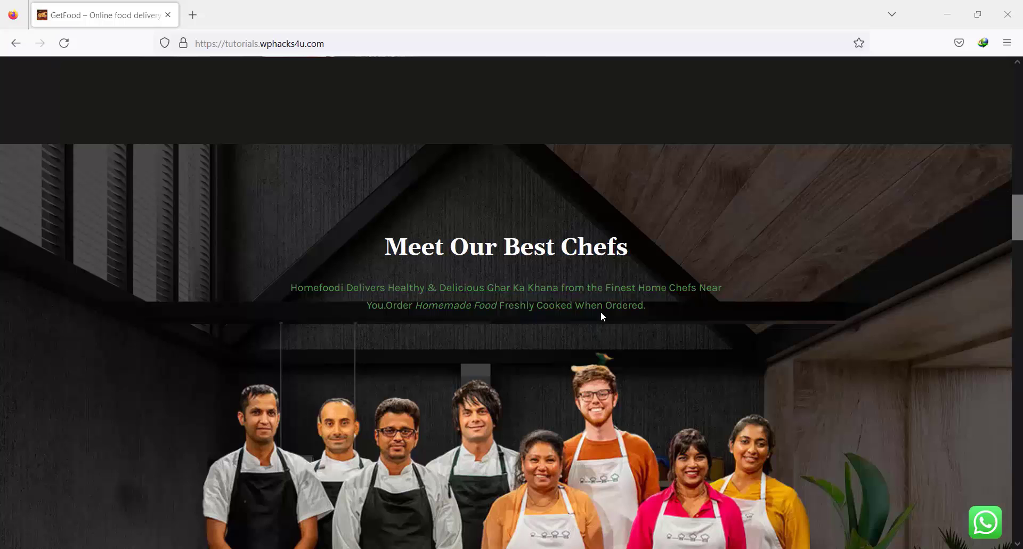
- Look through the homepage's chefs, Mumbai delivery restaurants, best offers, menu prices, delivery service and testimonial sections
scroll(601, 312, down, 4)
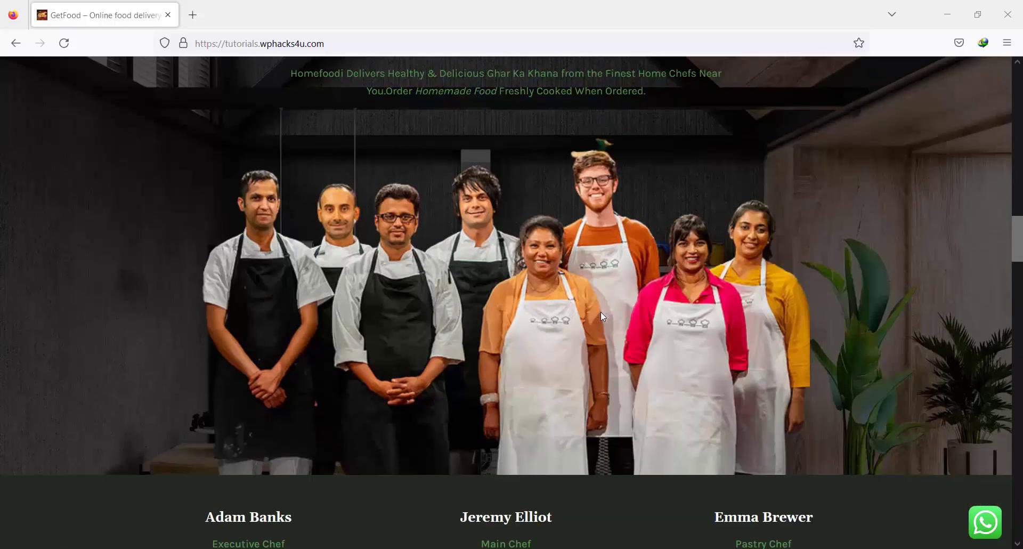
scroll(600, 312, down, 10)
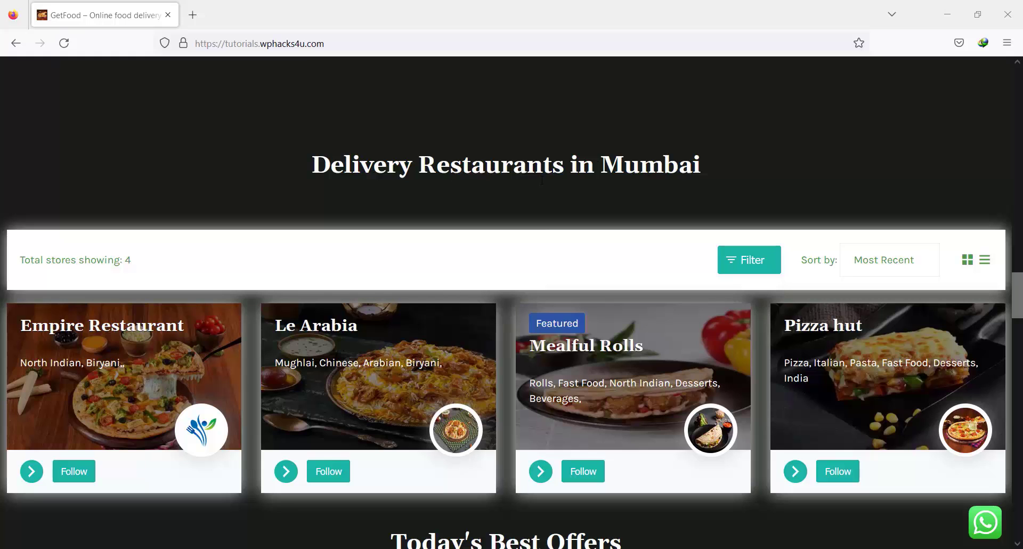
scroll(244, 261, down, 1)
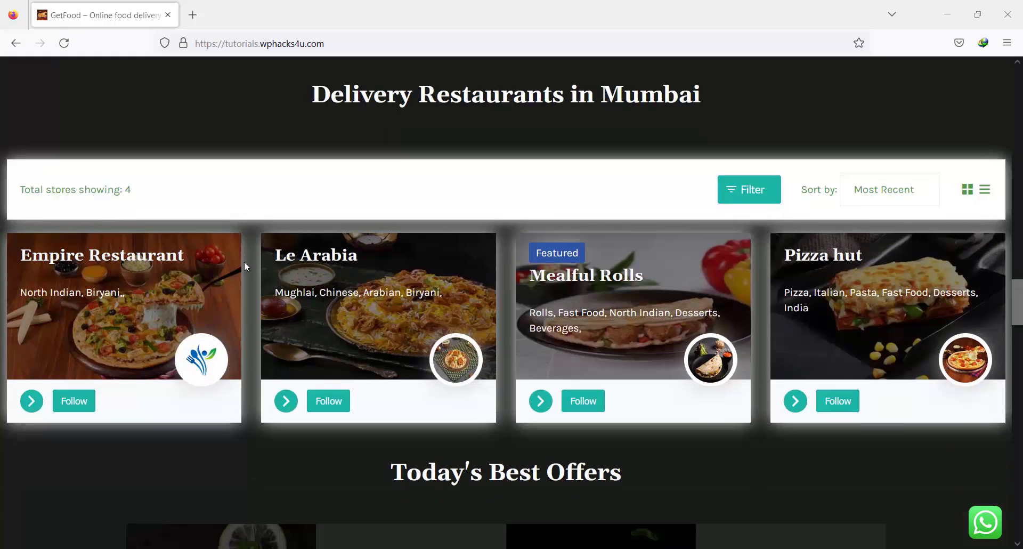
scroll(256, 261, down, 1)
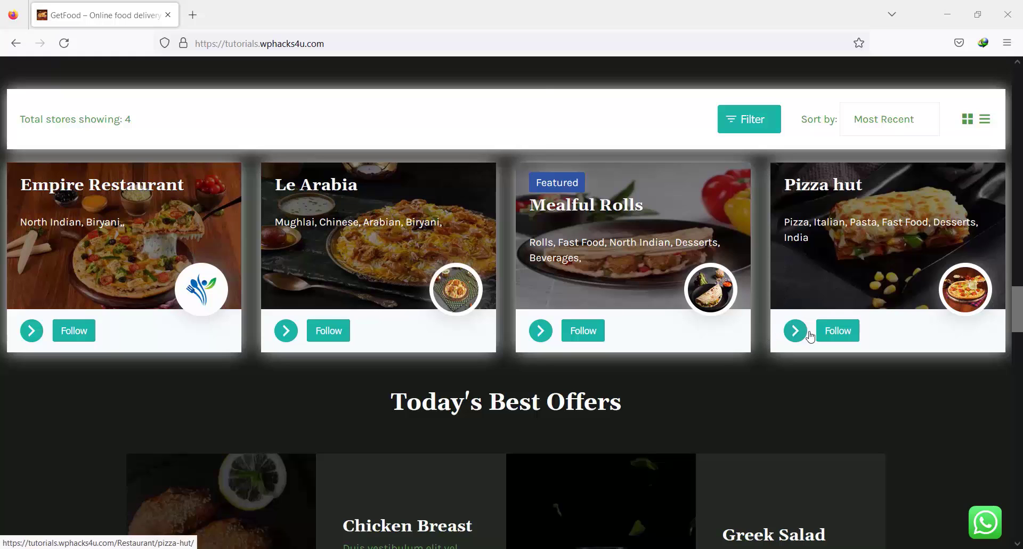
scroll(378, 404, down, 4)
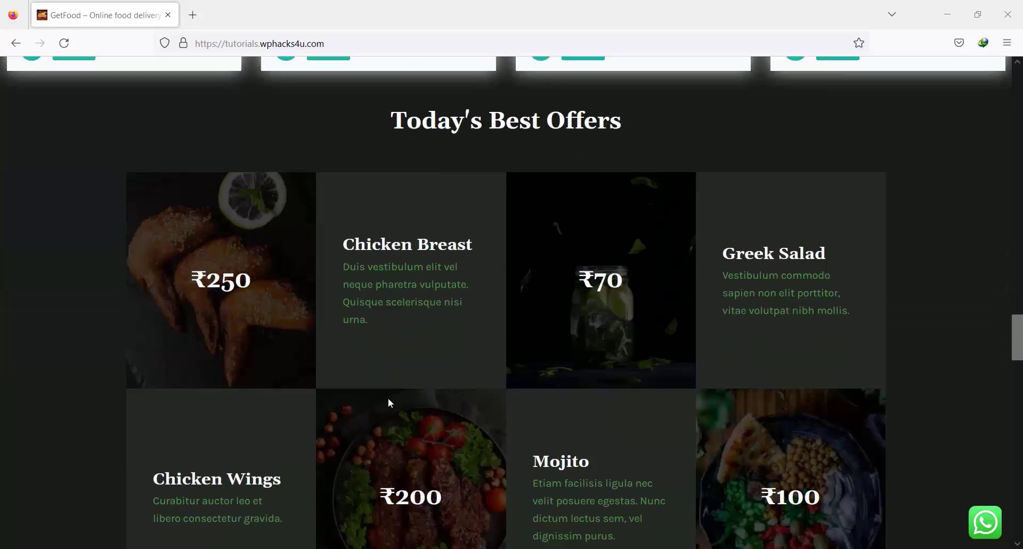
scroll(392, 361, down, 2)
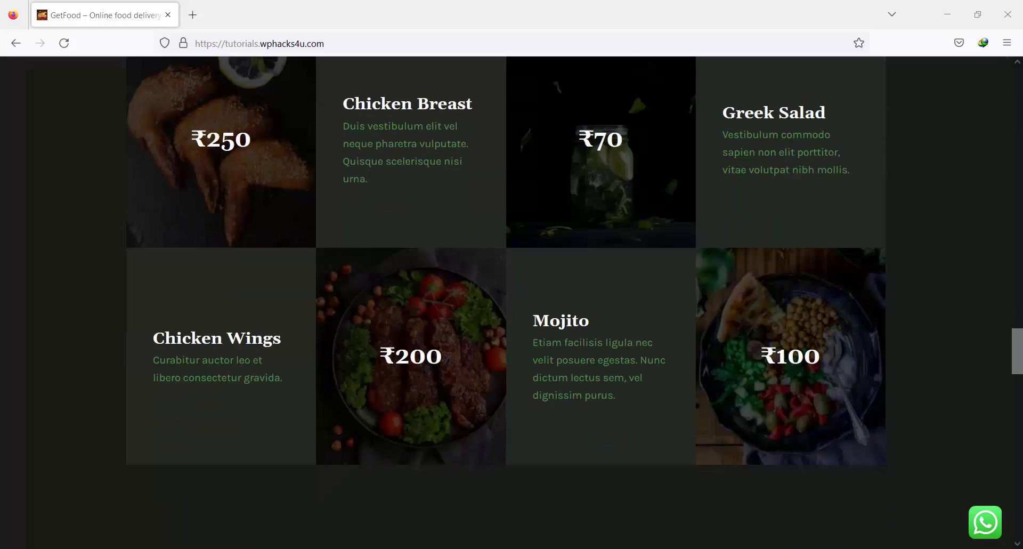
scroll(392, 361, down, 3)
scroll(394, 363, down, 5)
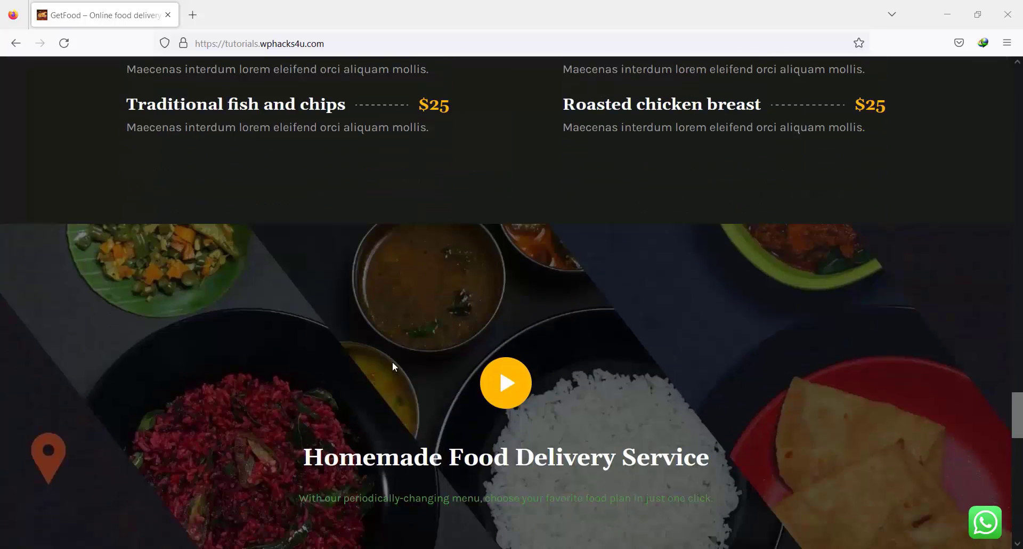
scroll(393, 363, down, 10)
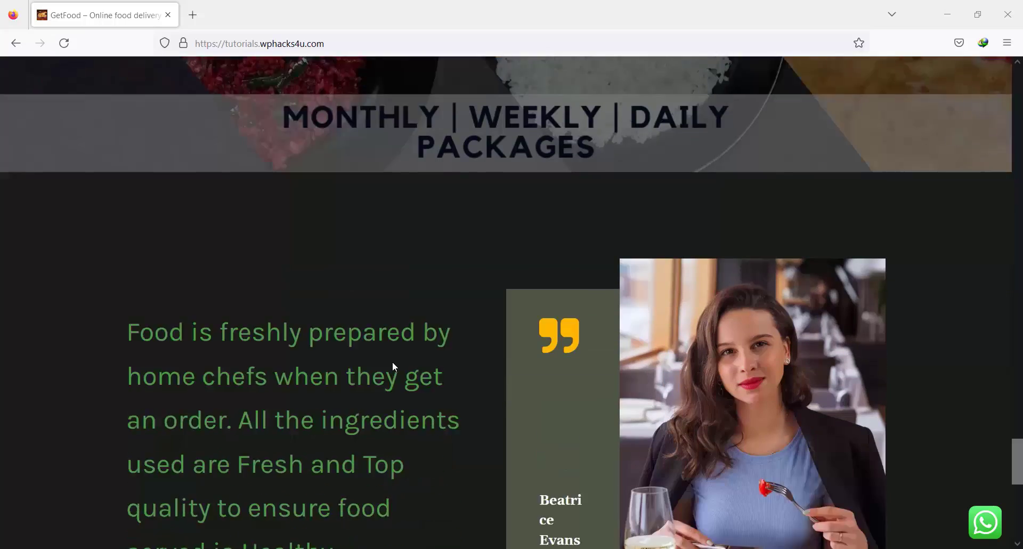
scroll(393, 366, down, 4)
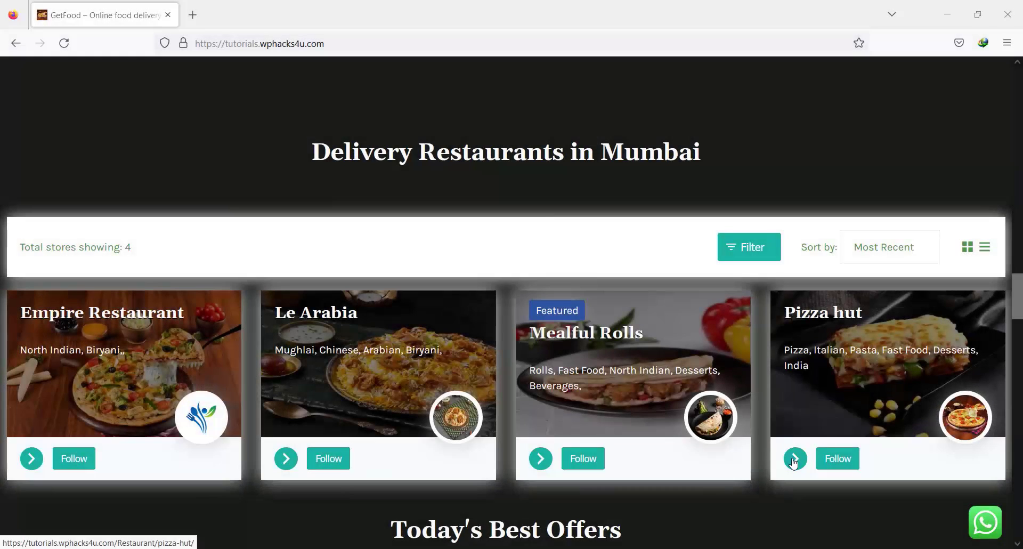
- Open the Pizza hut restaurant from the delivery restaurants section and look through its product list
click(794, 462)
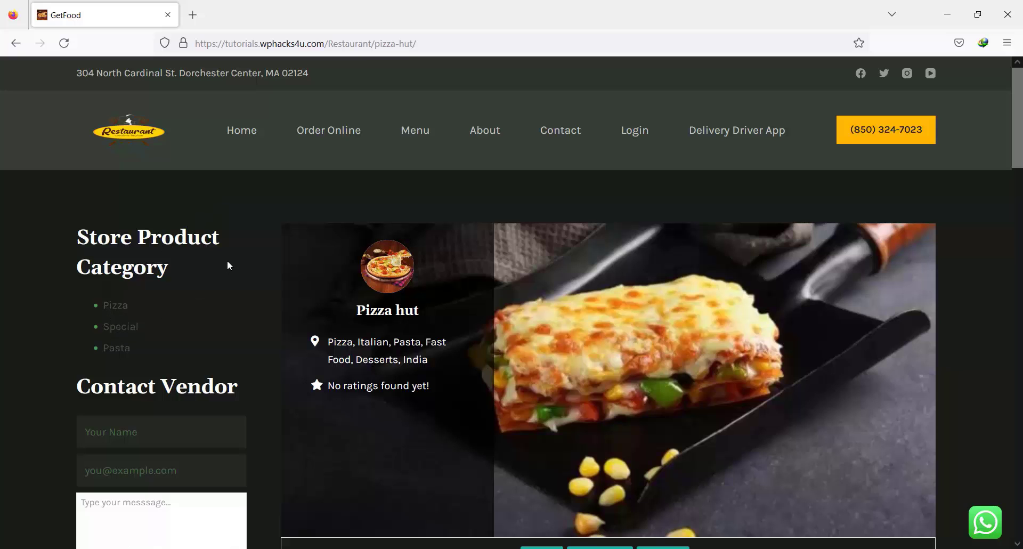
scroll(228, 265, down, 3)
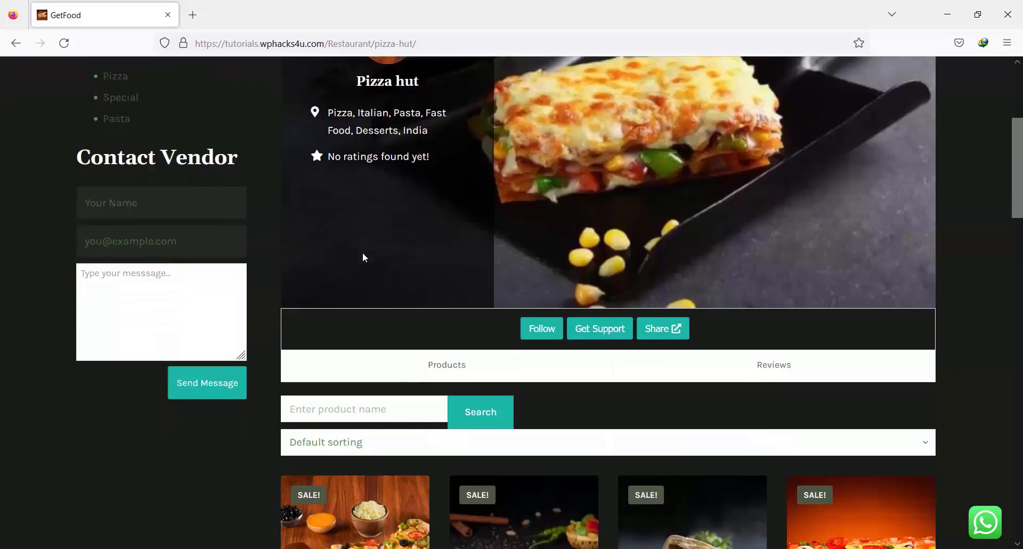
scroll(362, 251, down, 5)
scroll(362, 251, down, 4)
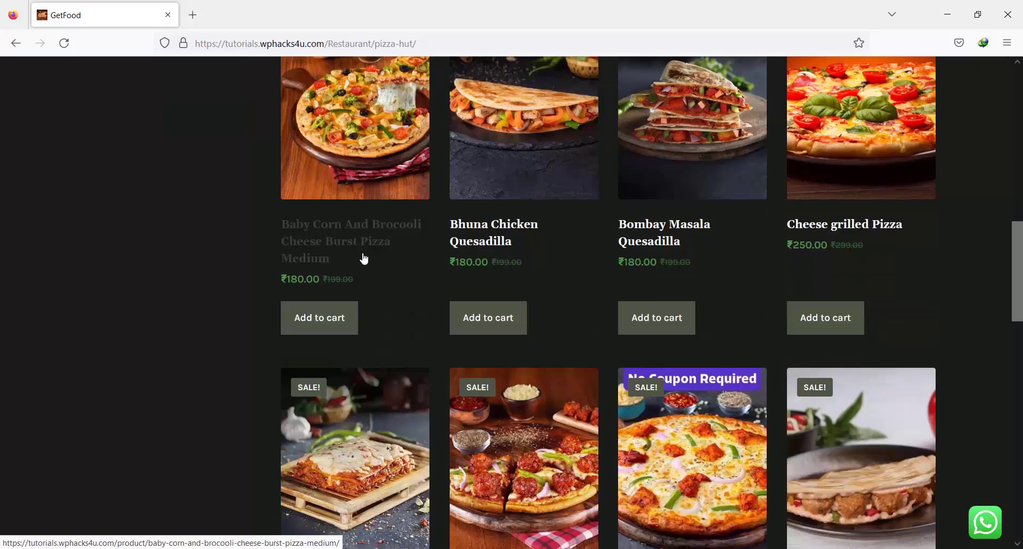
scroll(364, 259, down, 10)
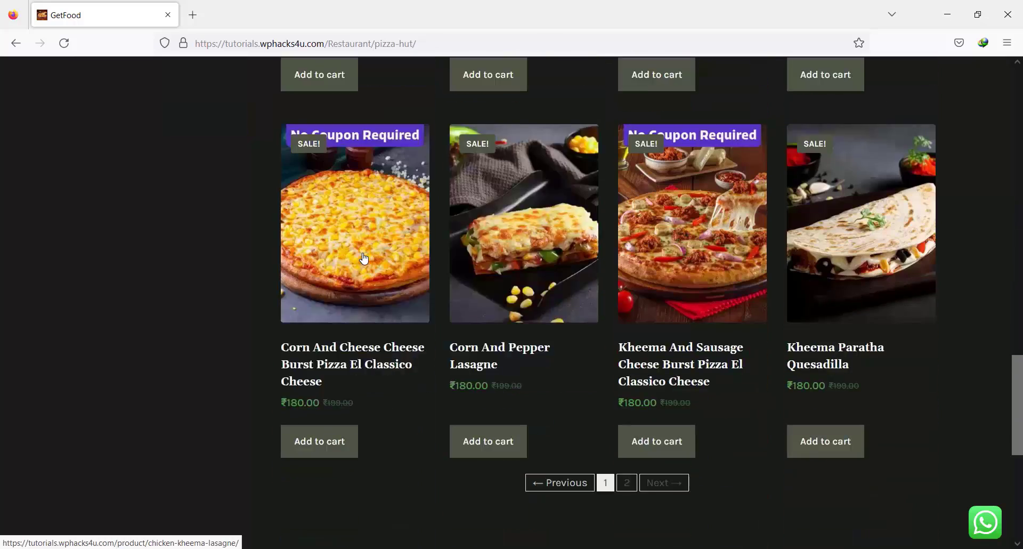
scroll(364, 259, up, 15)
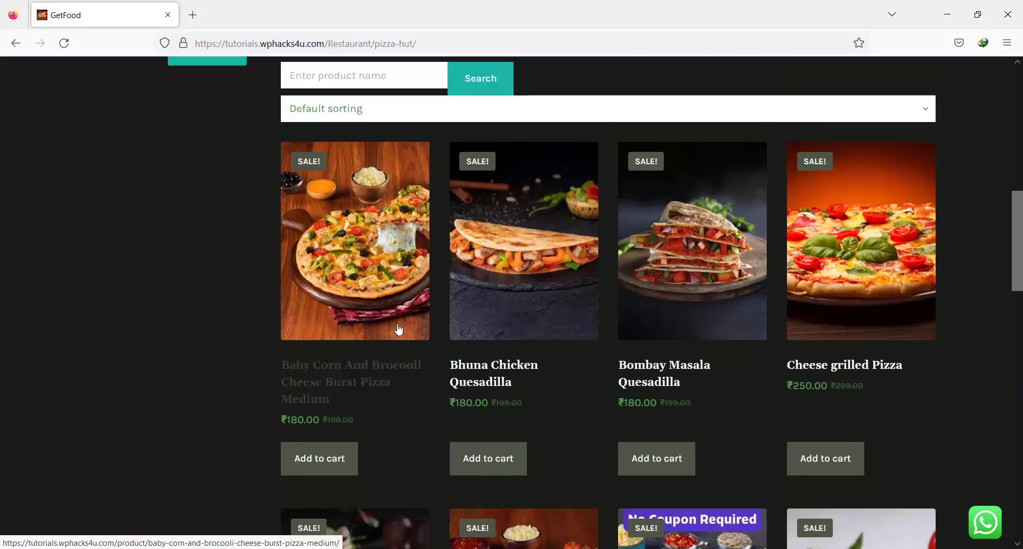
- Open the Baby Corn And Brocooli Cheese Burst Pizza Medium product and review its description, purchase options and review form
click(341, 375)
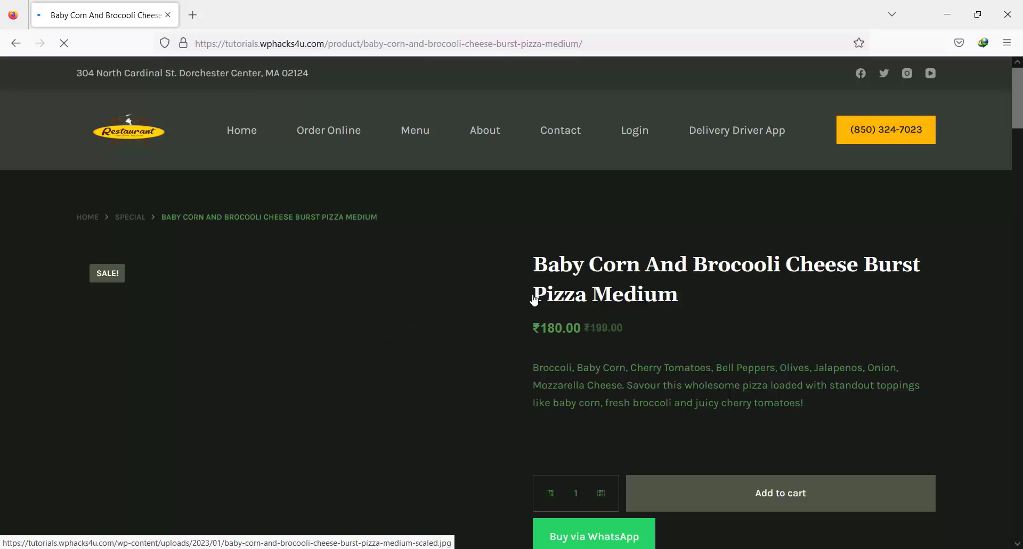
scroll(731, 290, down, 1)
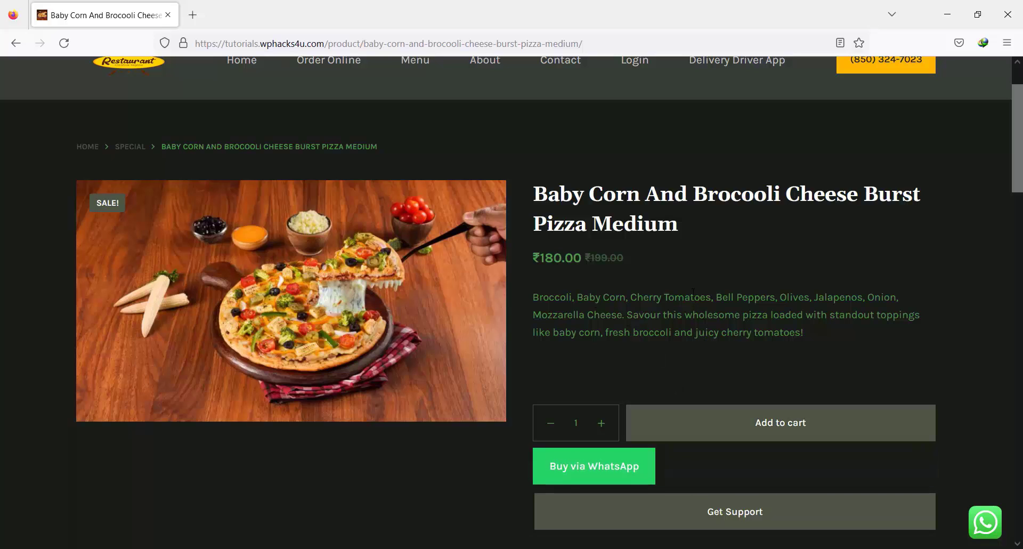
scroll(692, 291, down, 3)
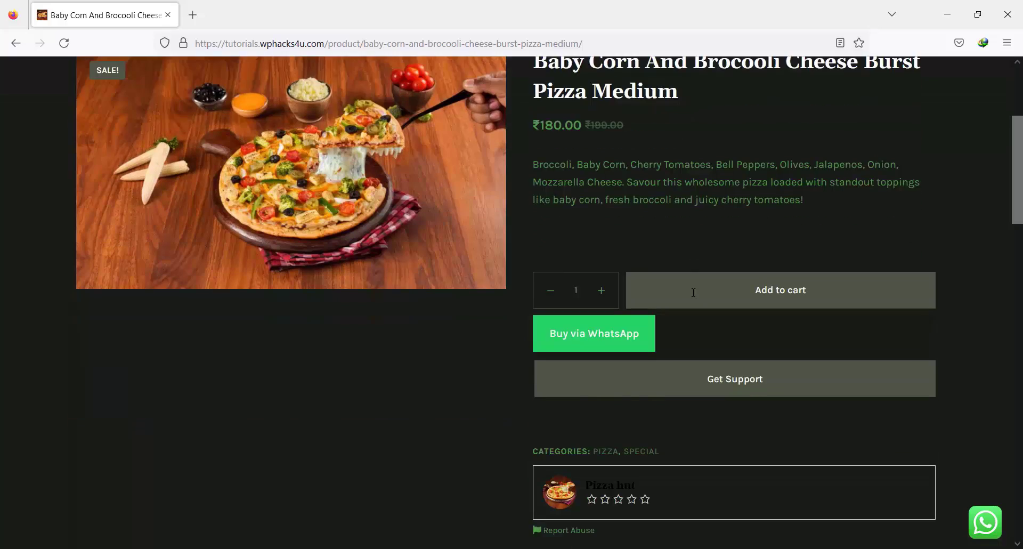
scroll(459, 333, down, 2)
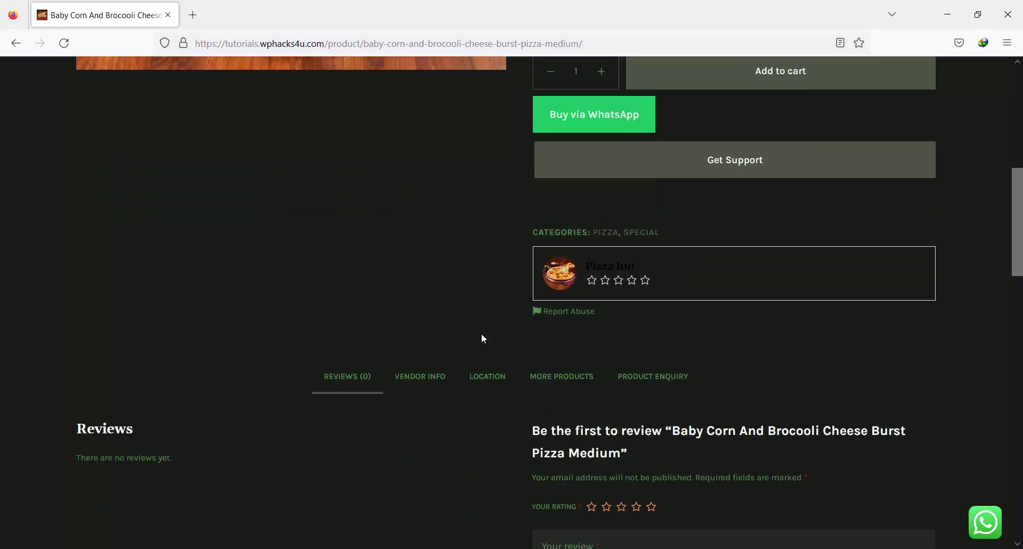
scroll(481, 334, down, 3)
scroll(481, 333, down, 1)
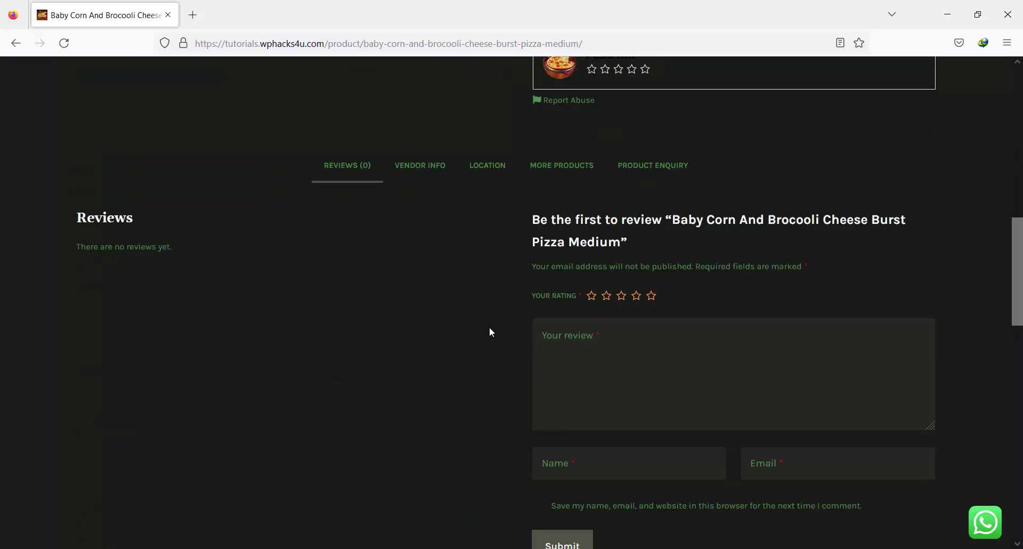
- Examine the pizza's vendor information, location map, the seller's other products and the product enquiry form
click(427, 169)
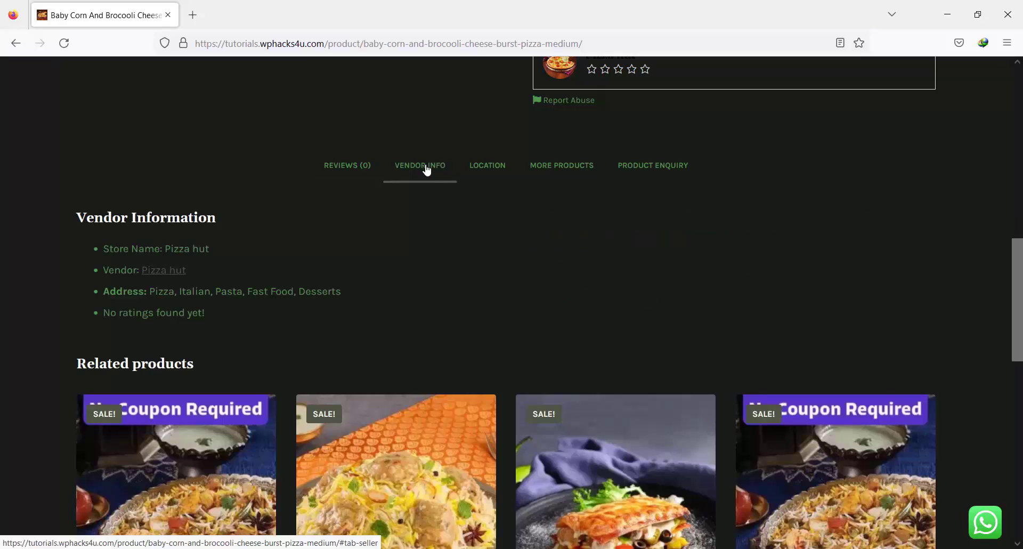
click(497, 169)
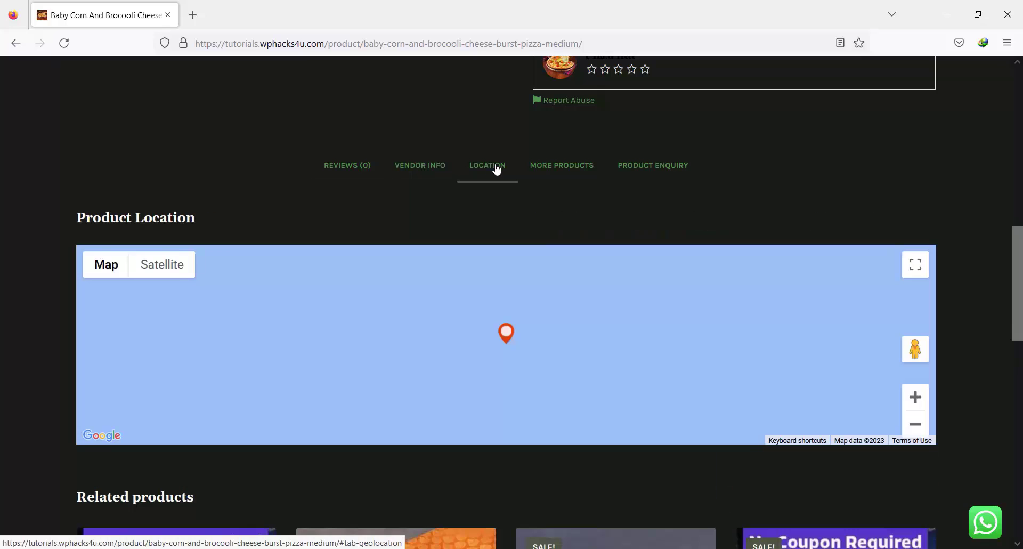
click(562, 169)
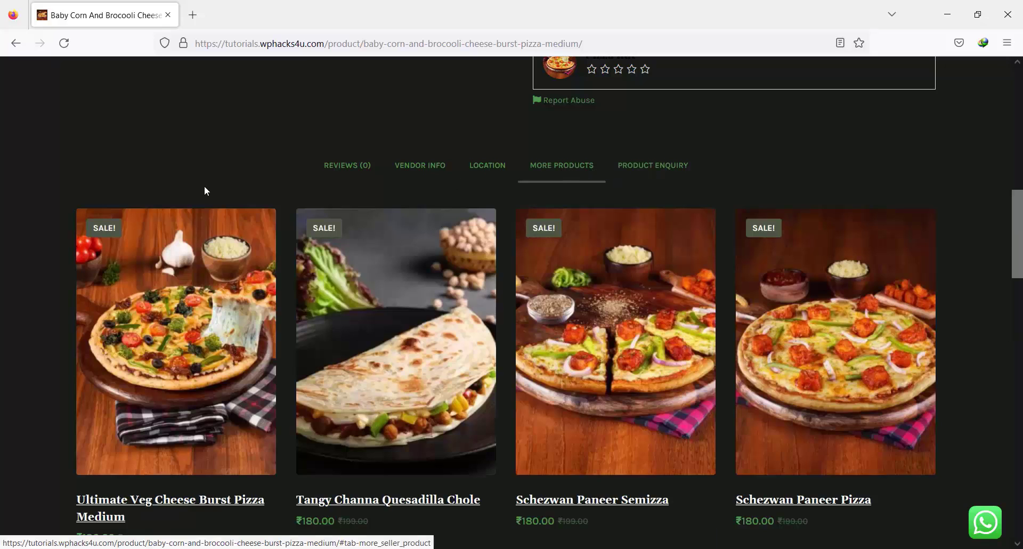
click(641, 170)
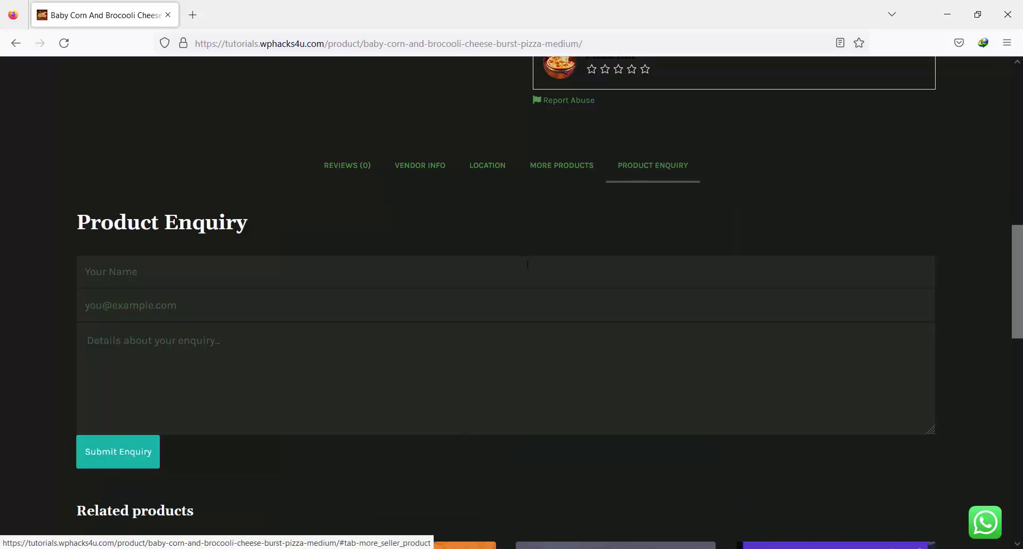
scroll(528, 267, down, 5)
scroll(527, 270, up, 3)
scroll(528, 271, up, 8)
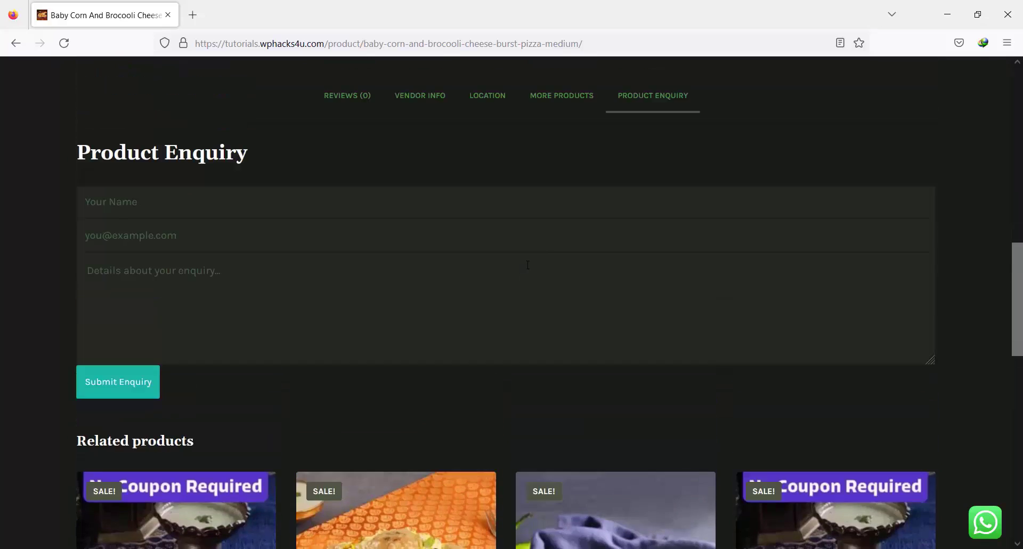
scroll(528, 267, up, 6)
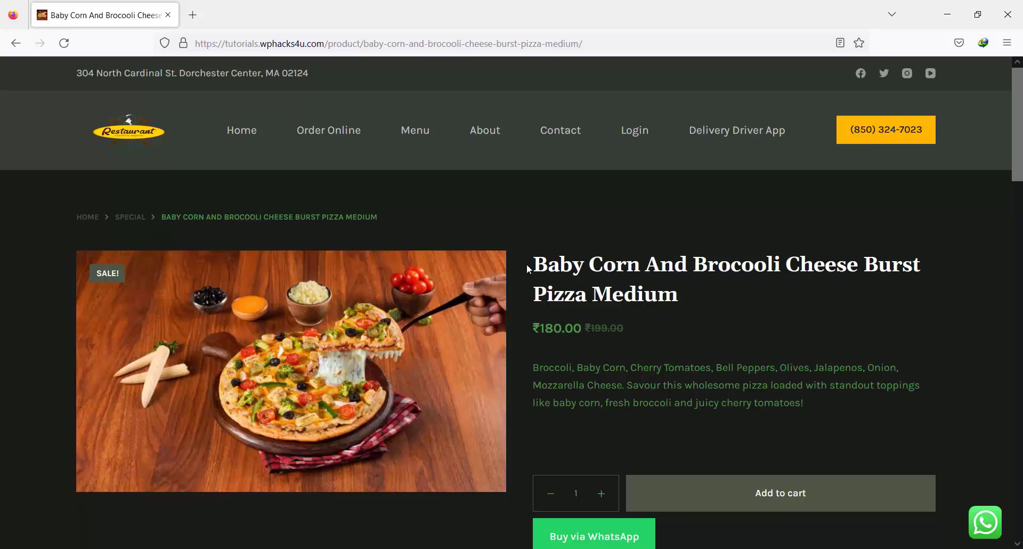
- Go to the site's Order Online page and browse the dishes down to the pizzas
click(318, 133)
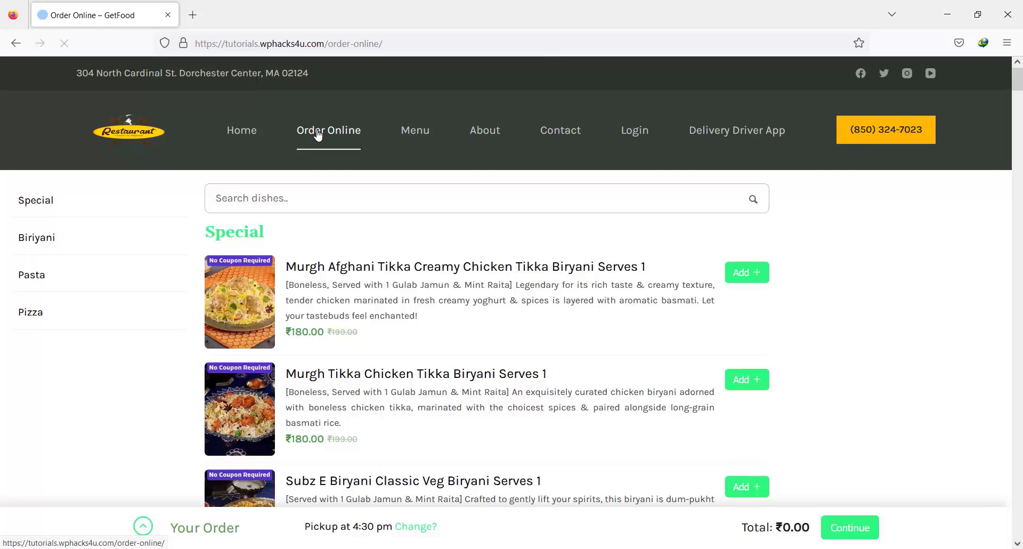
scroll(476, 287, down, 10)
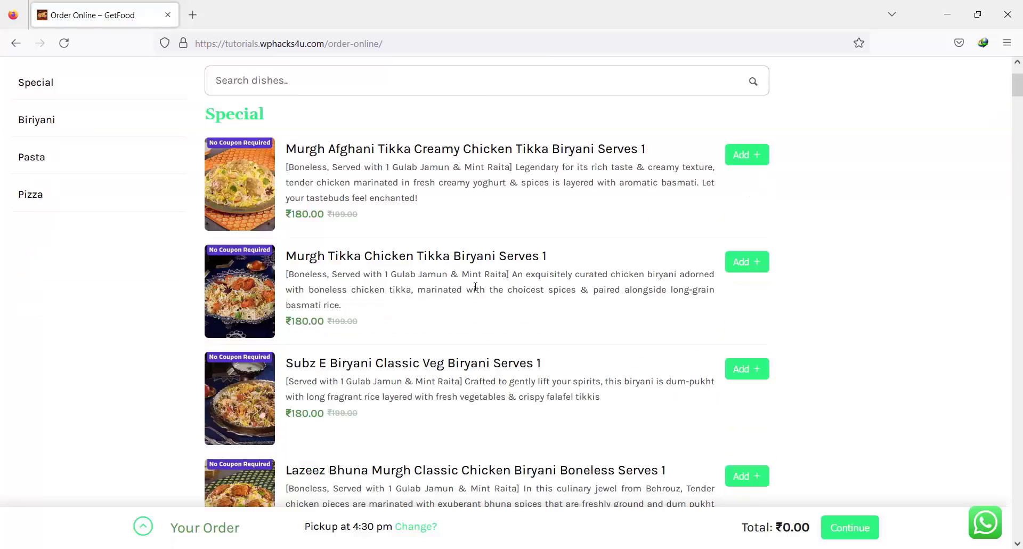
scroll(477, 290, down, 15)
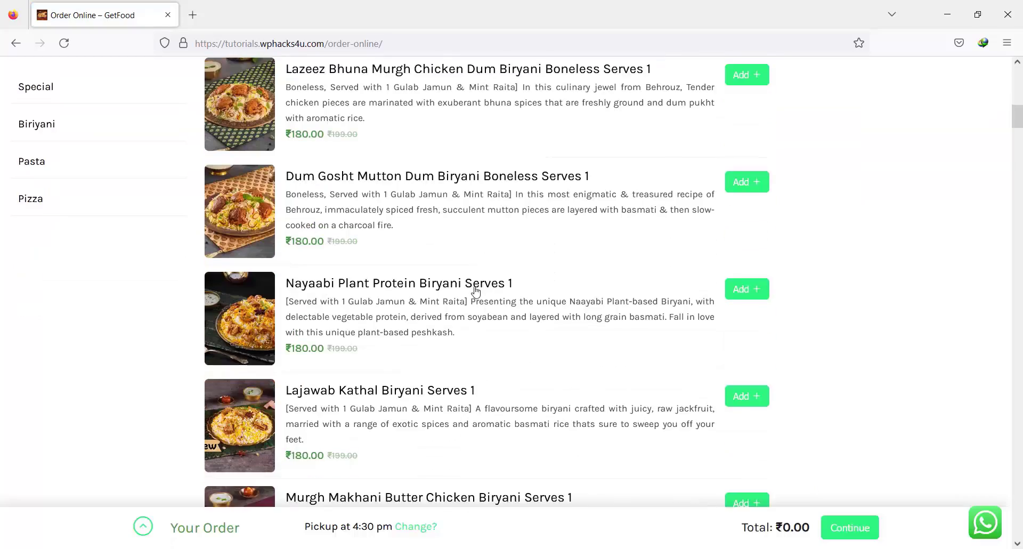
scroll(475, 291, down, 4)
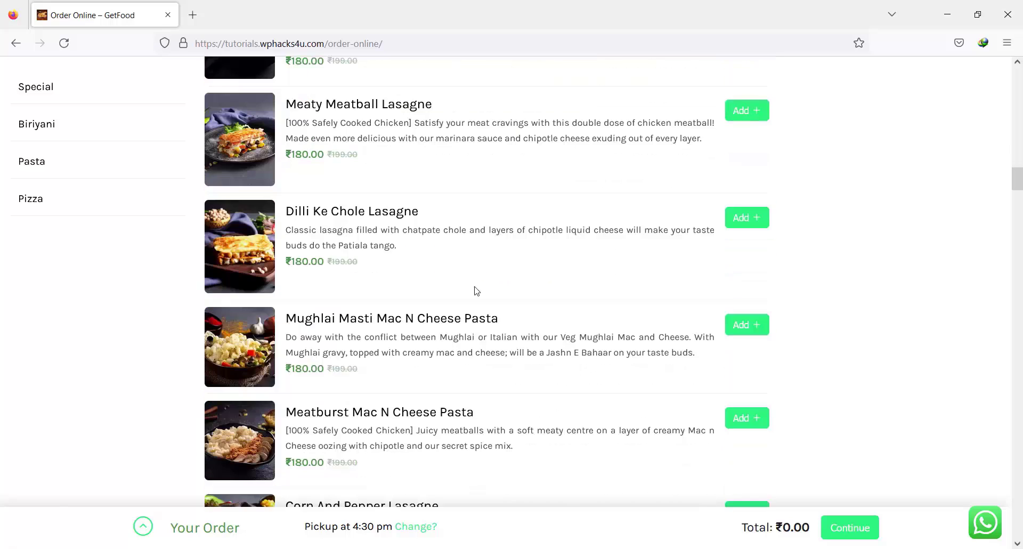
scroll(476, 291, down, 9)
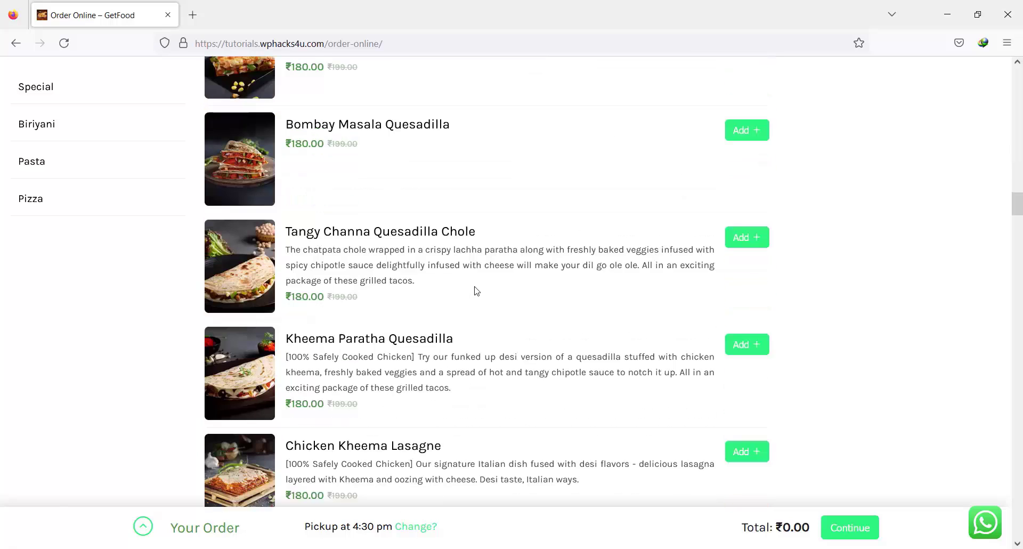
scroll(477, 291, down, 9)
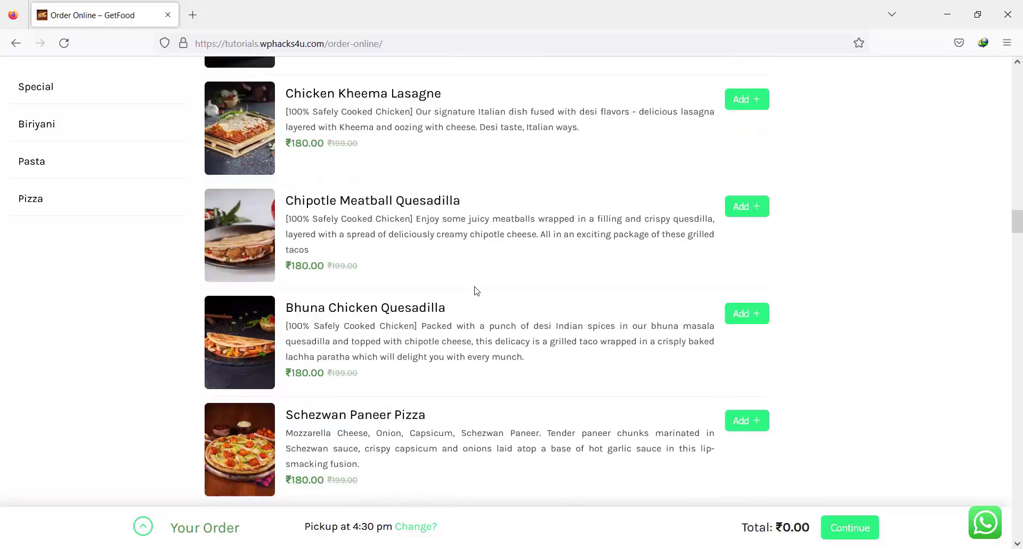
scroll(475, 287, down, 7)
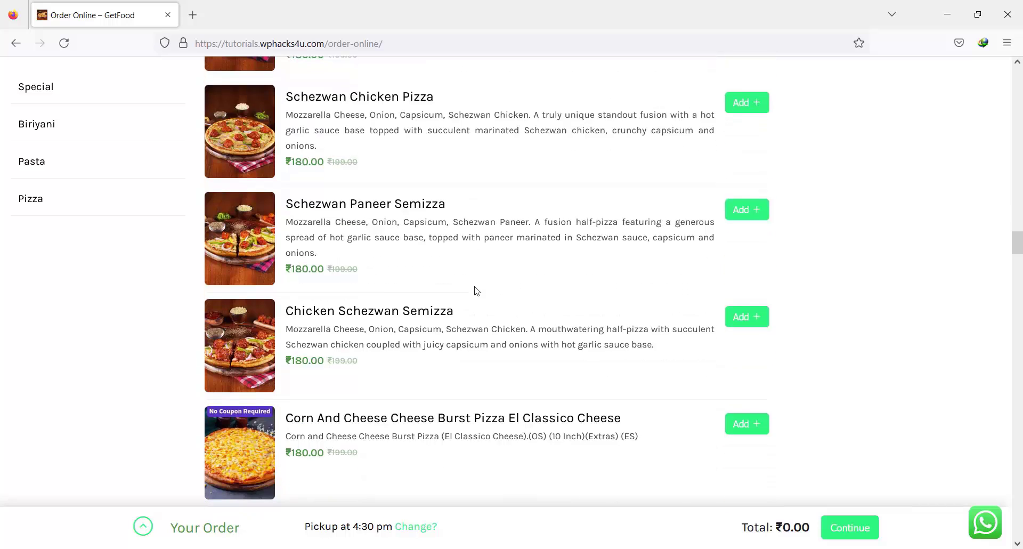
- Add the Margherita Cheese Burst Pizza El Classico Cheese to the cart with a quantity of 2
scroll(523, 283, down, 1)
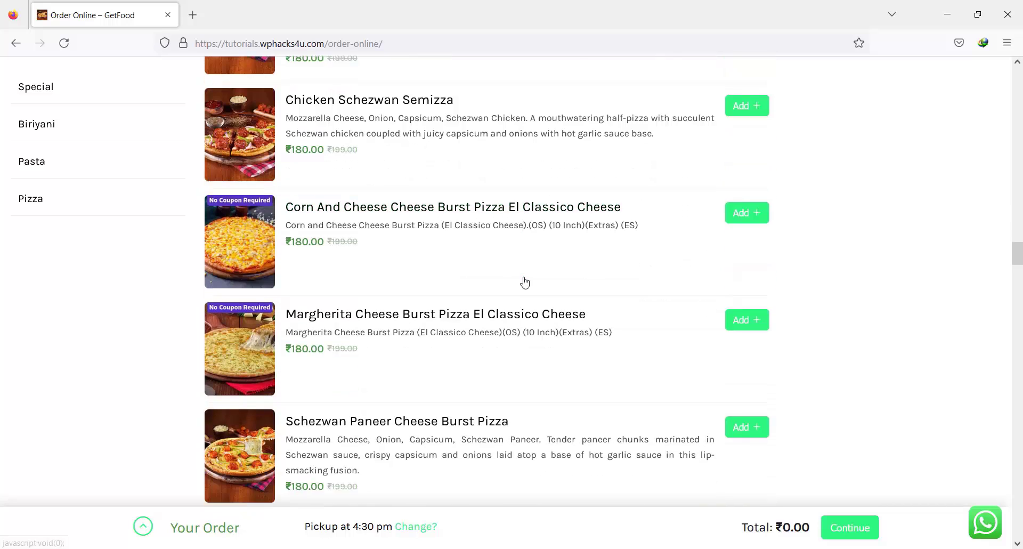
click(738, 320)
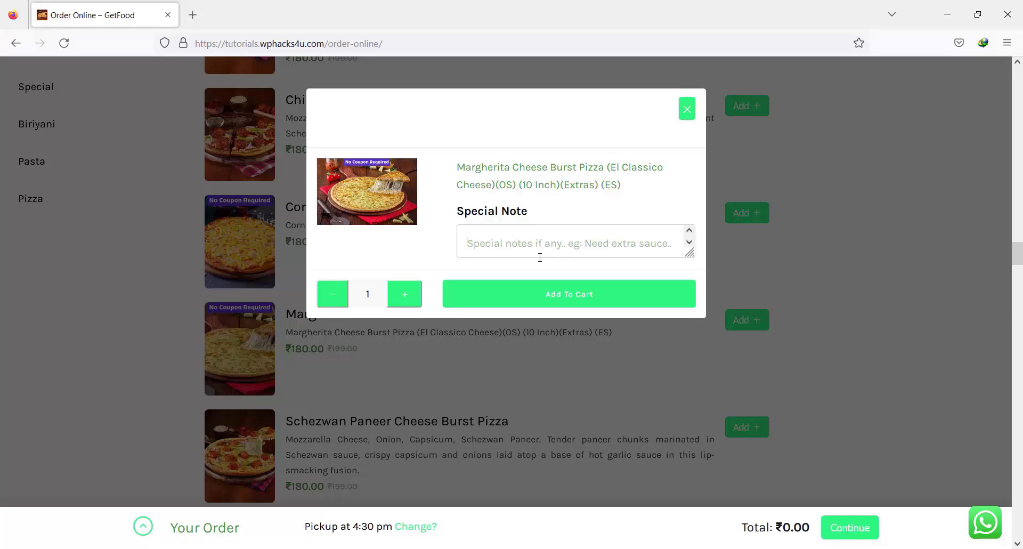
click(403, 293)
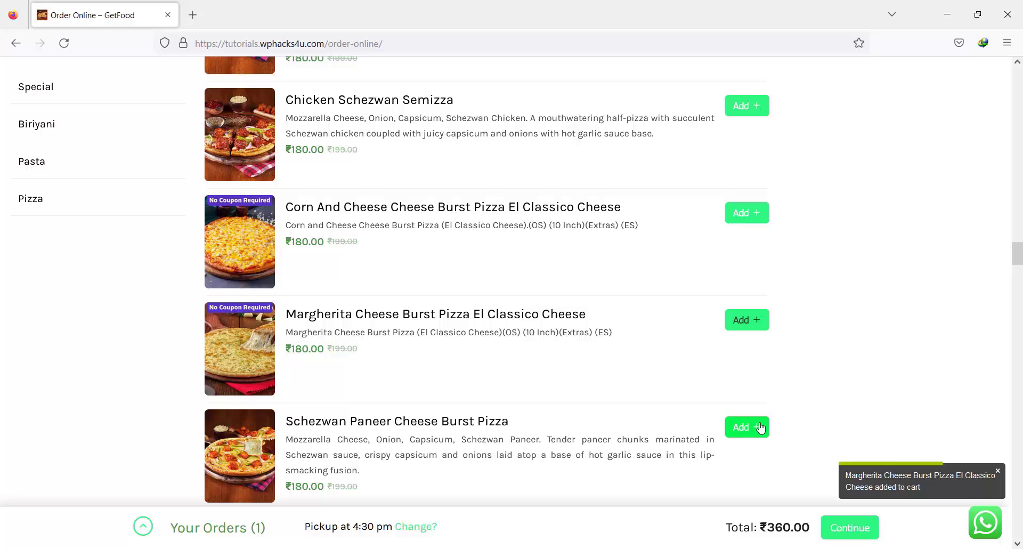
- Continue to checkout with the cart and switch the service type to Delivery
click(848, 529)
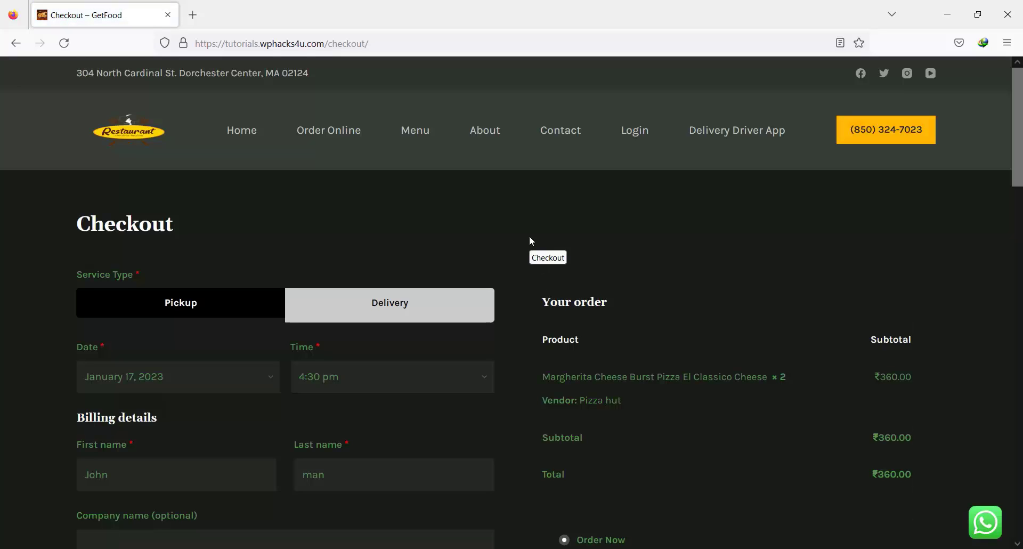
scroll(530, 238, down, 2)
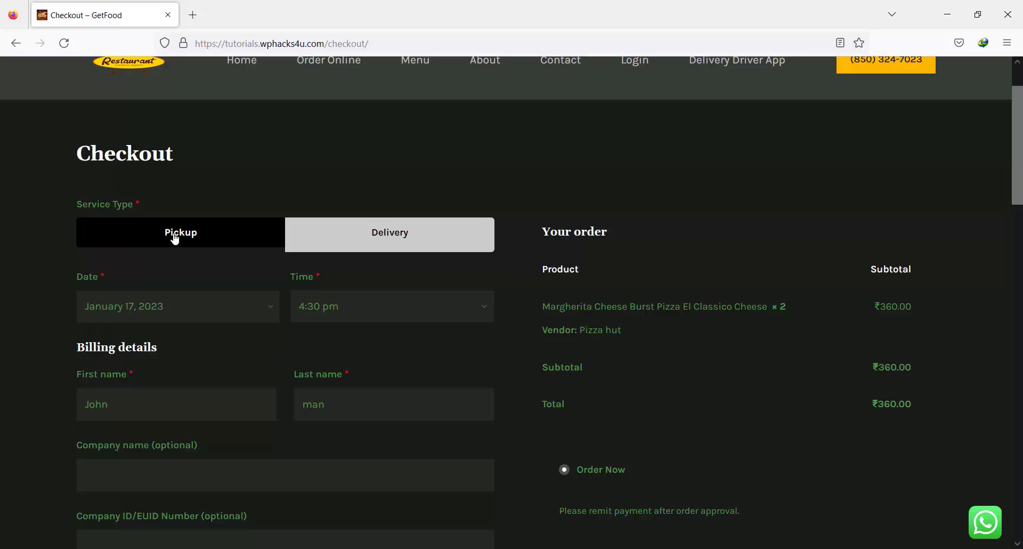
click(371, 238)
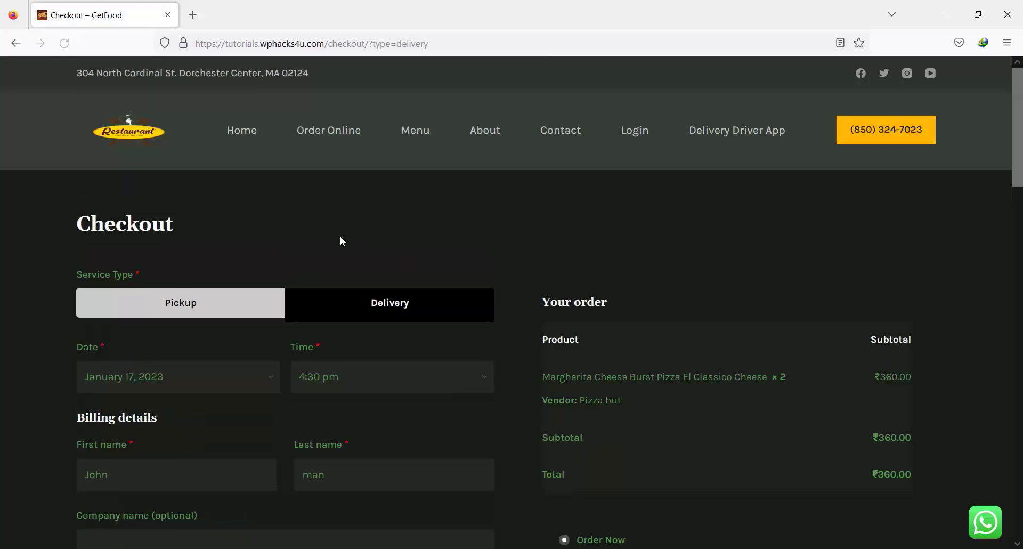
- Set the delivery time for the order to 7:30 pm
scroll(342, 240, down, 3)
scroll(341, 240, down, 1)
click(363, 237)
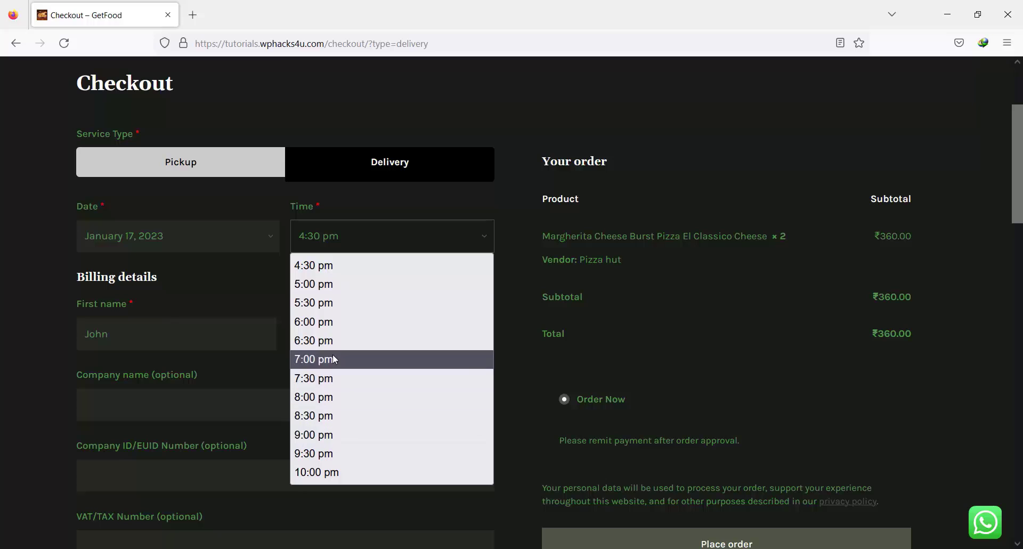
click(332, 379)
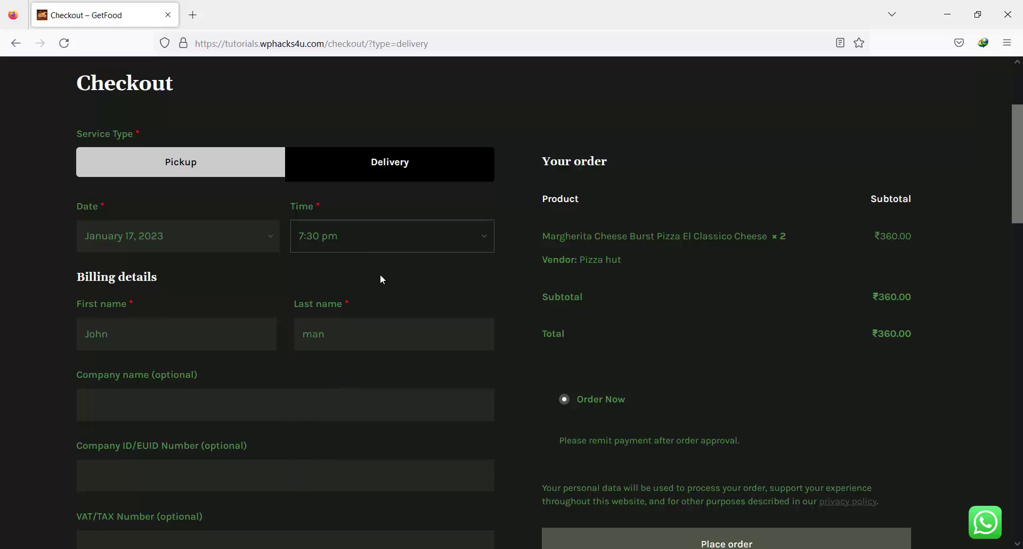
- Place the delivery order with the Order Now payment option and review the order confirmation page
scroll(337, 294, down, 2)
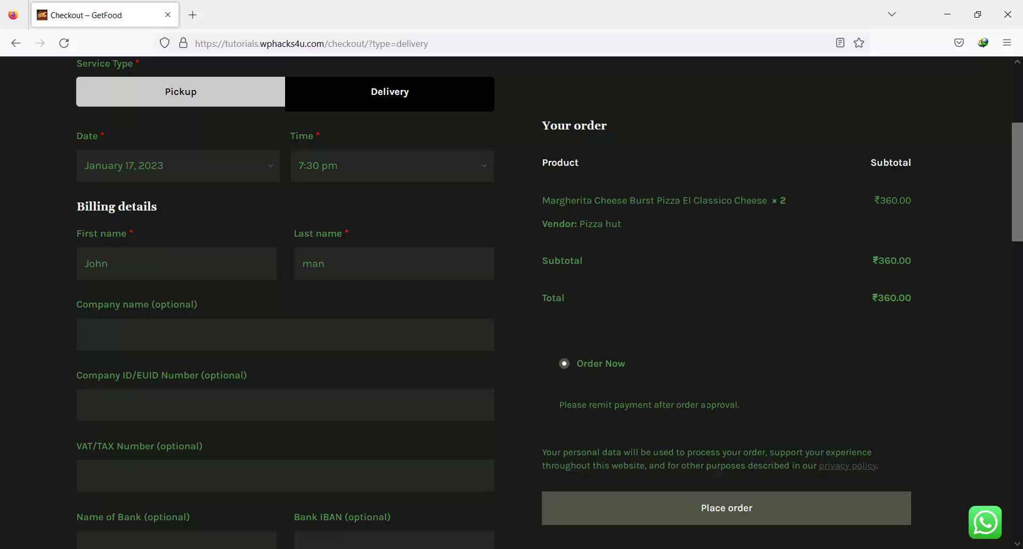
drag(741, 404, 563, 405)
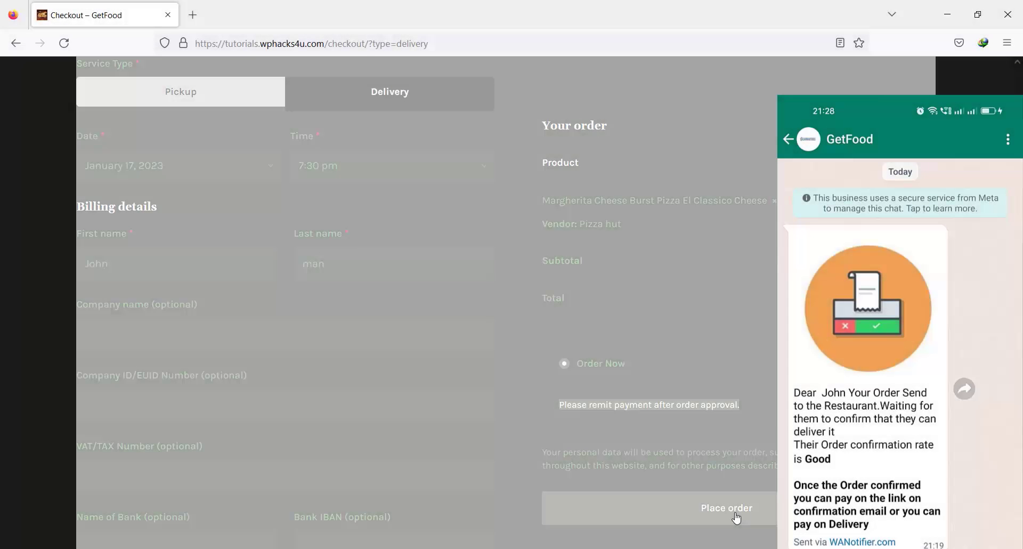
click(737, 519)
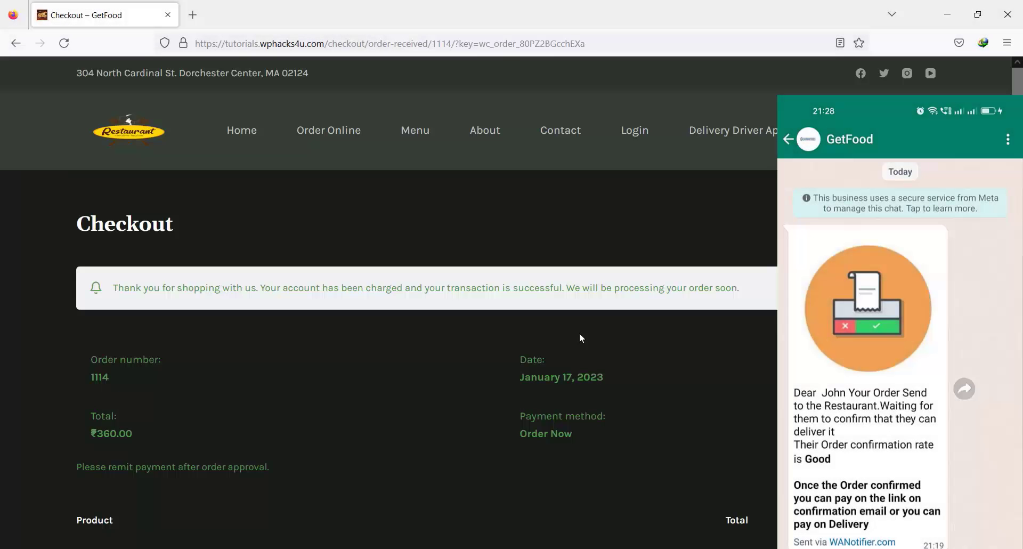
scroll(580, 334, down, 3)
scroll(579, 333, down, 3)
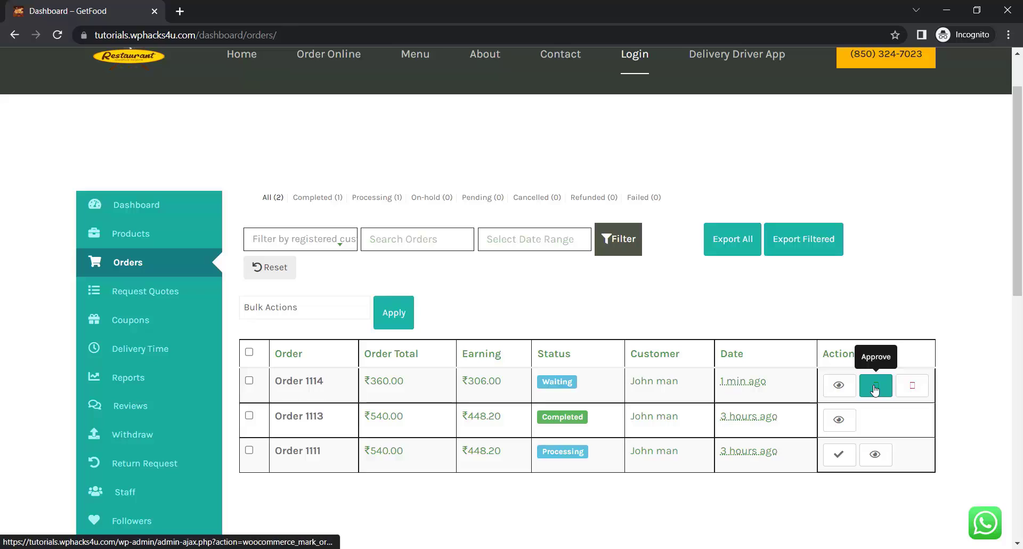
- Approve the waiting ₹360.00 order in the vendor dashboard's orders list
click(874, 391)
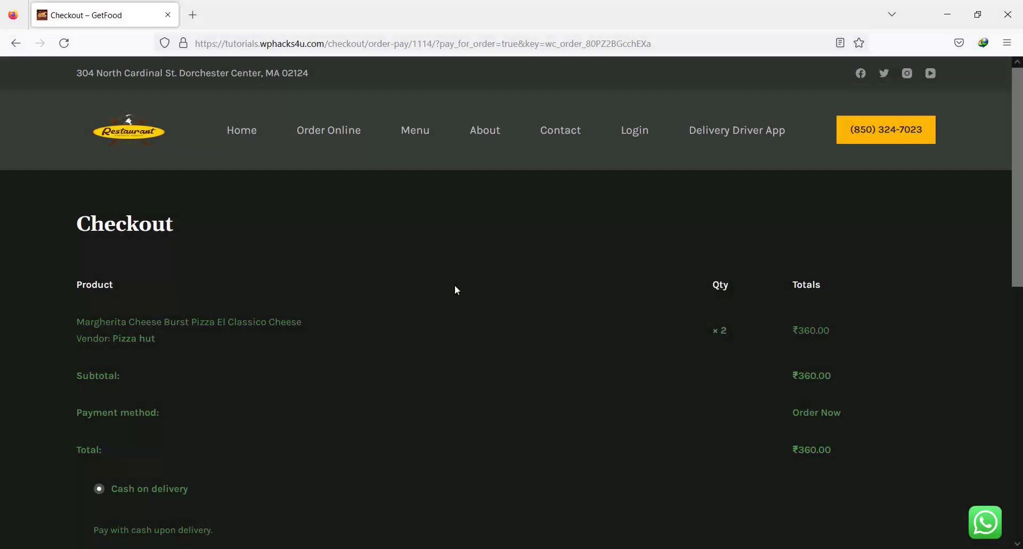
- Select Razorpay as the payment method for the approved order and proceed to pay for it
scroll(455, 284, down, 4)
scroll(455, 284, up, 3)
scroll(455, 288, down, 1)
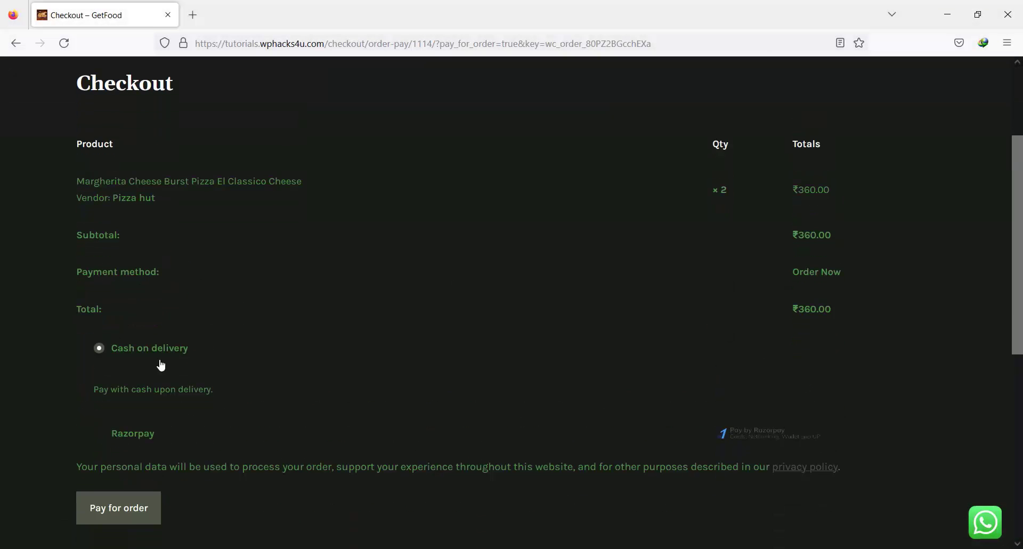
click(116, 435)
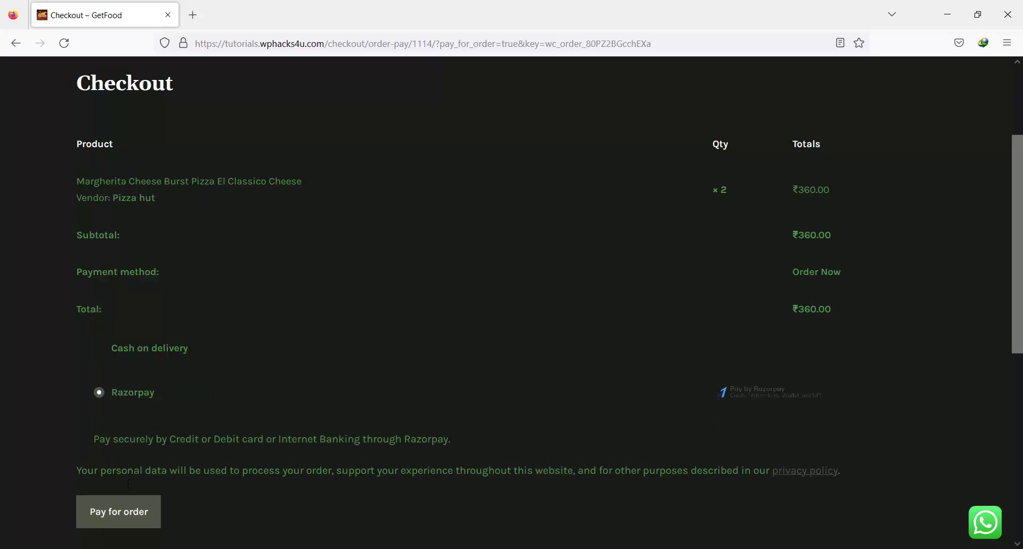
click(119, 514)
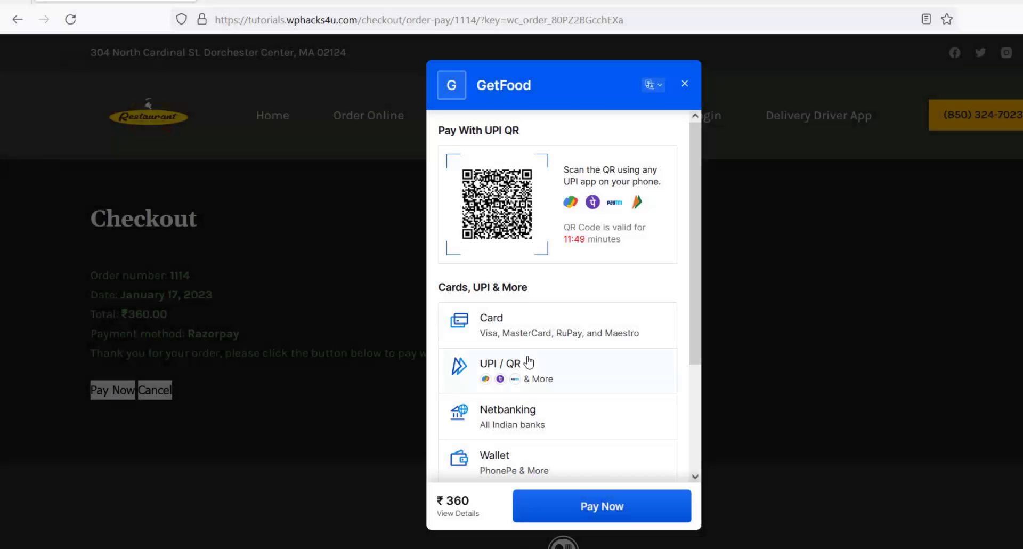
- Choose card payment from the Razorpay options and paste the card number into the new card form
scroll(517, 326, down, 1)
scroll(525, 336, down, 1)
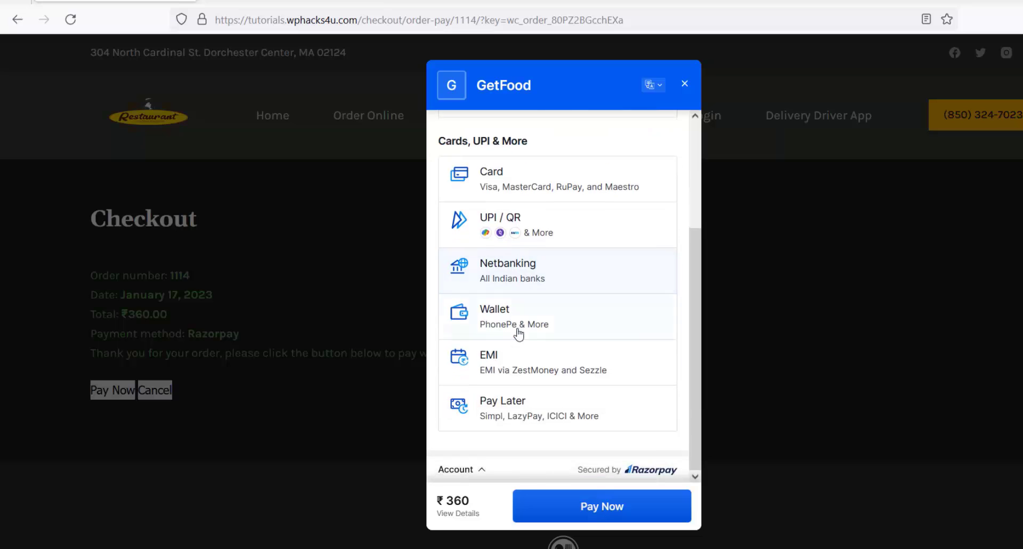
click(534, 198)
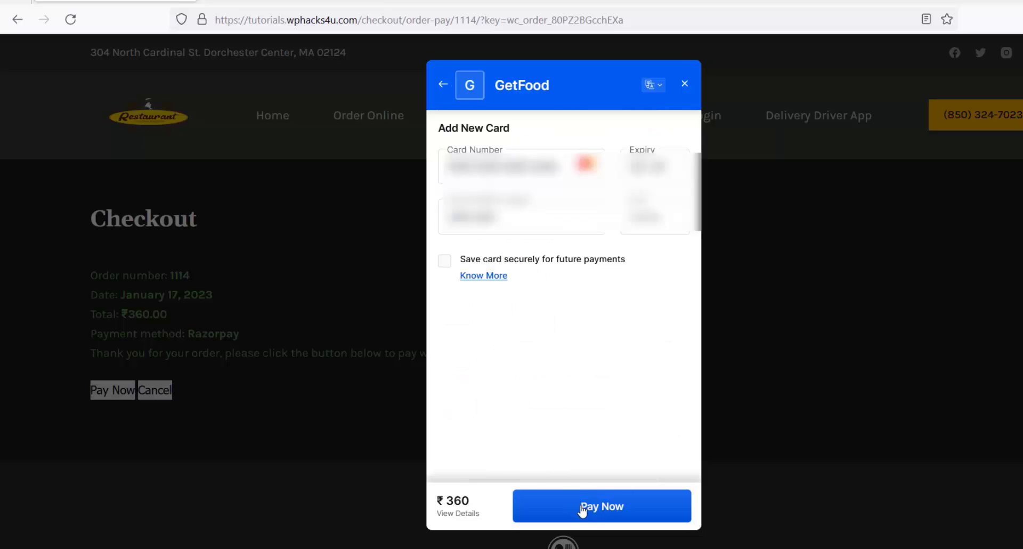
drag(447, 166, 561, 167)
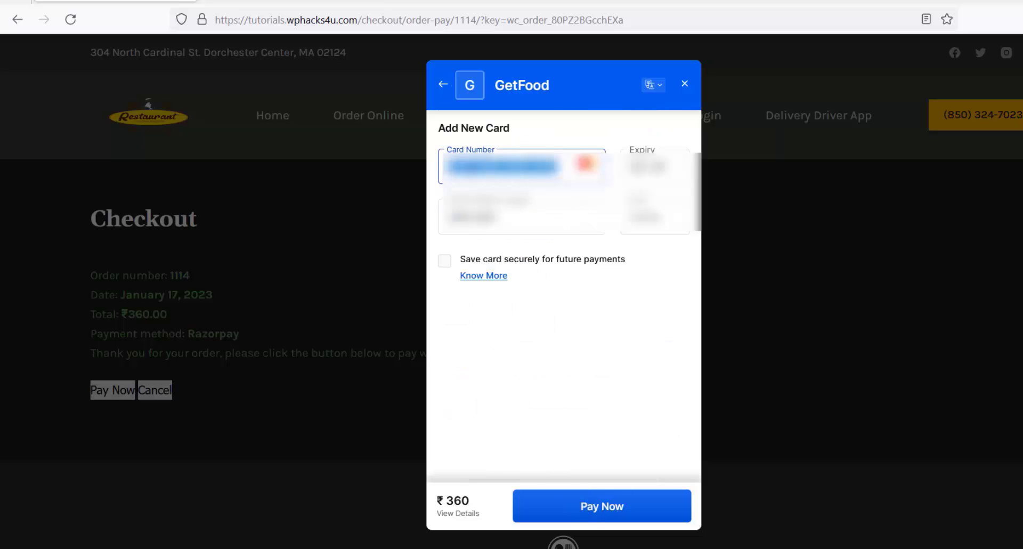
right_click(476, 172)
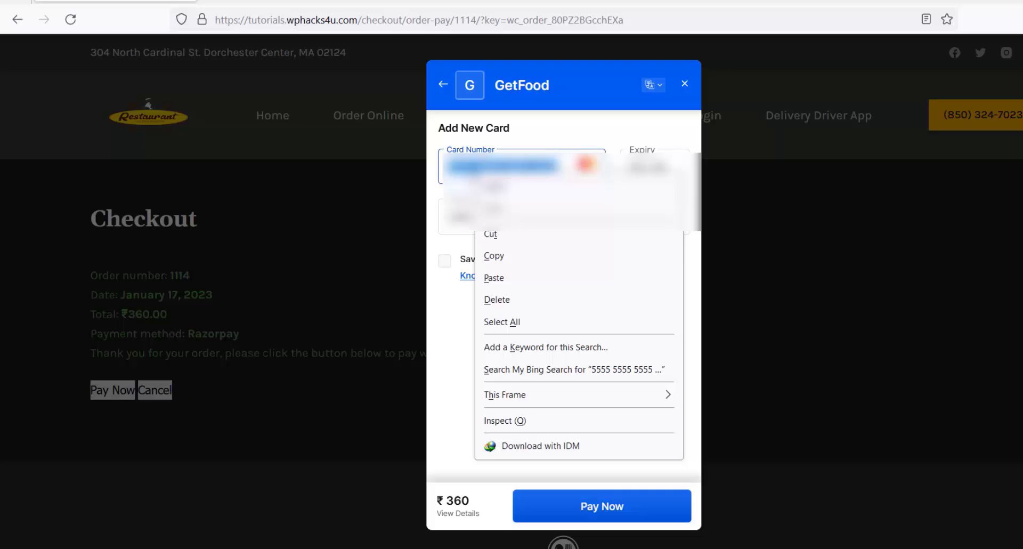
click(504, 281)
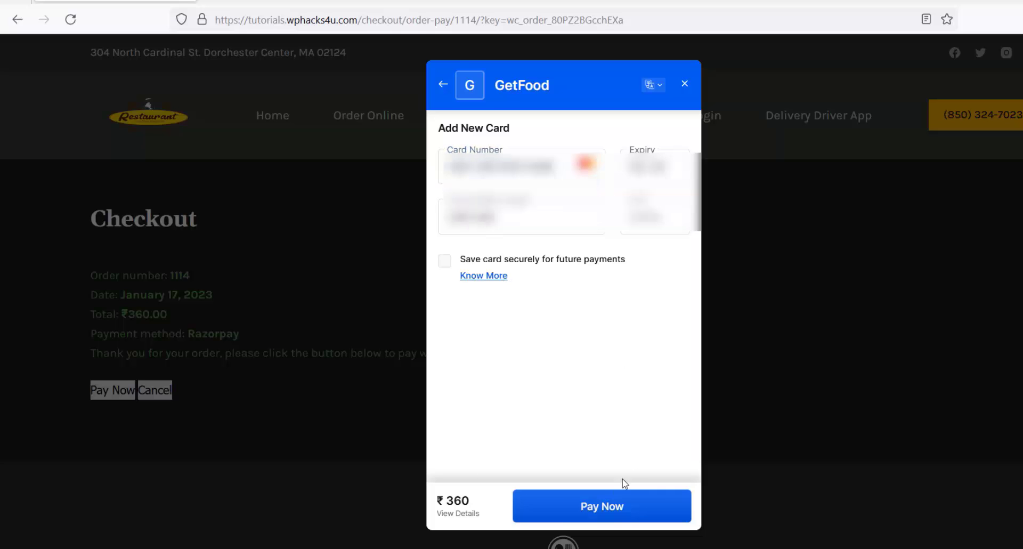
- Pay for the order without saving the card and review the details of the received order
click(597, 512)
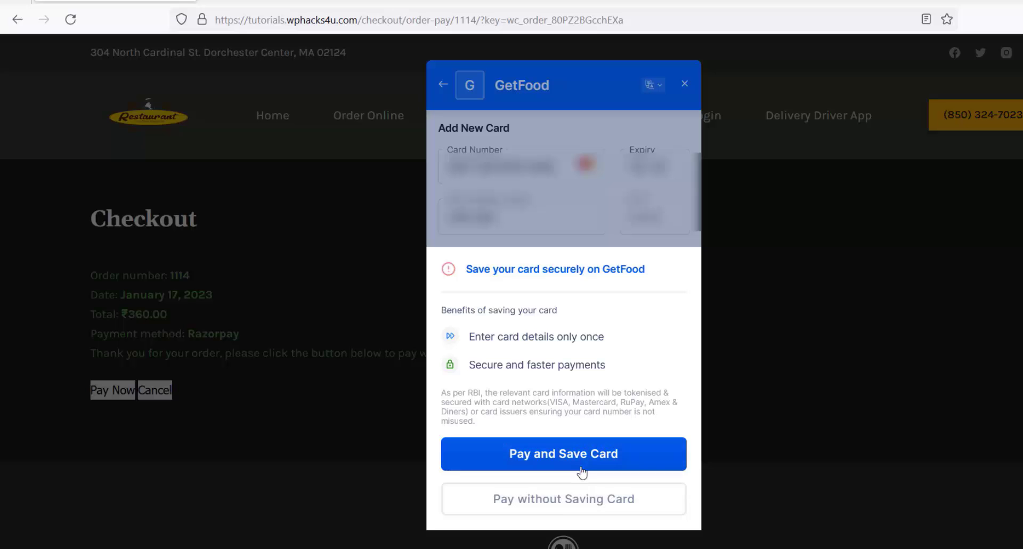
click(563, 500)
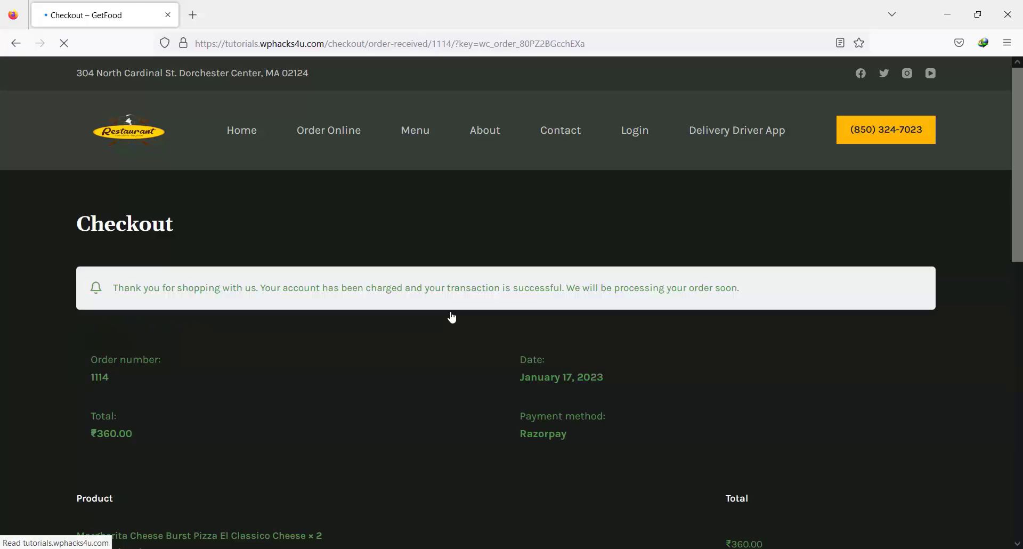
scroll(452, 317, down, 5)
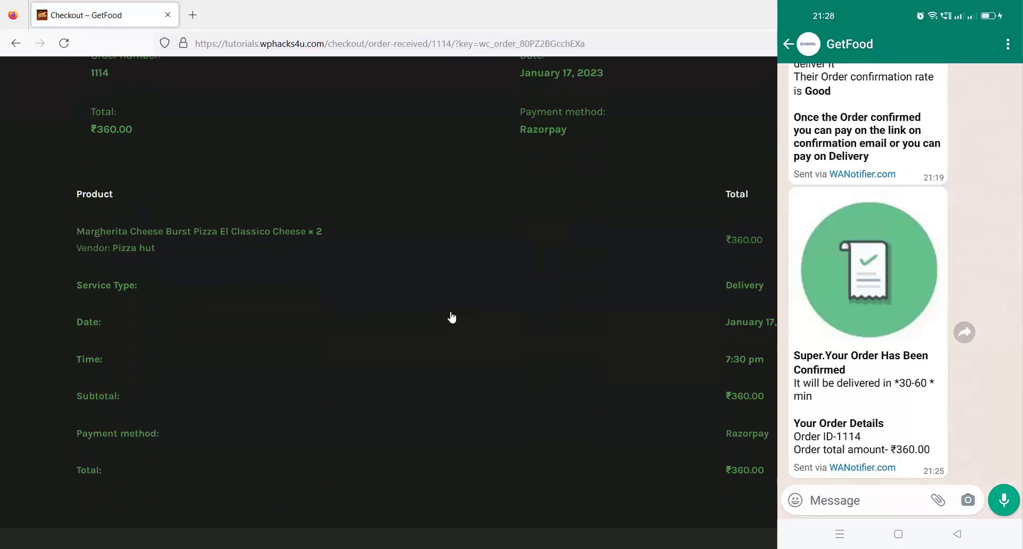
scroll(452, 317, down, 1)
scroll(452, 317, up, 3)
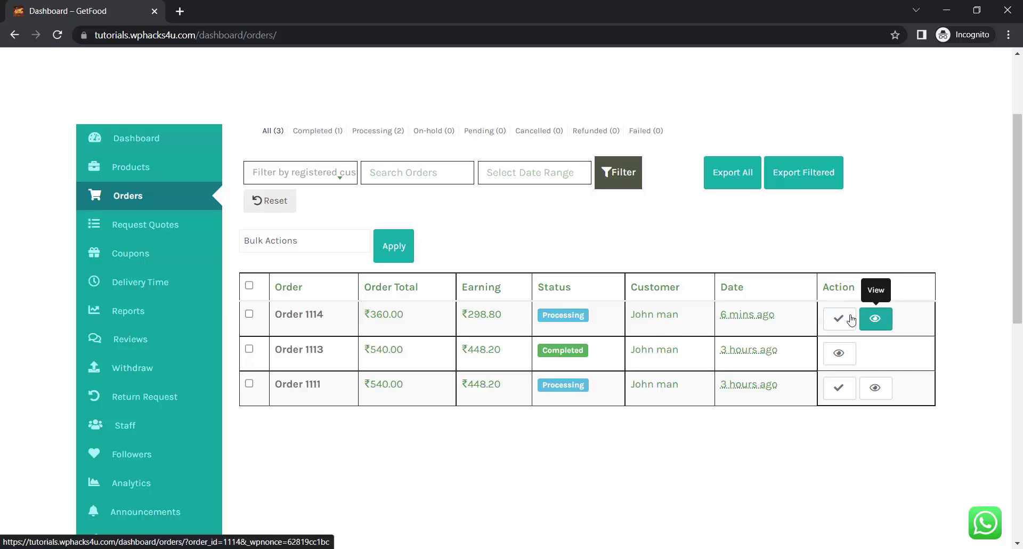
- Mark the newest processing order as complete in the vendor dashboard's orders list
click(840, 320)
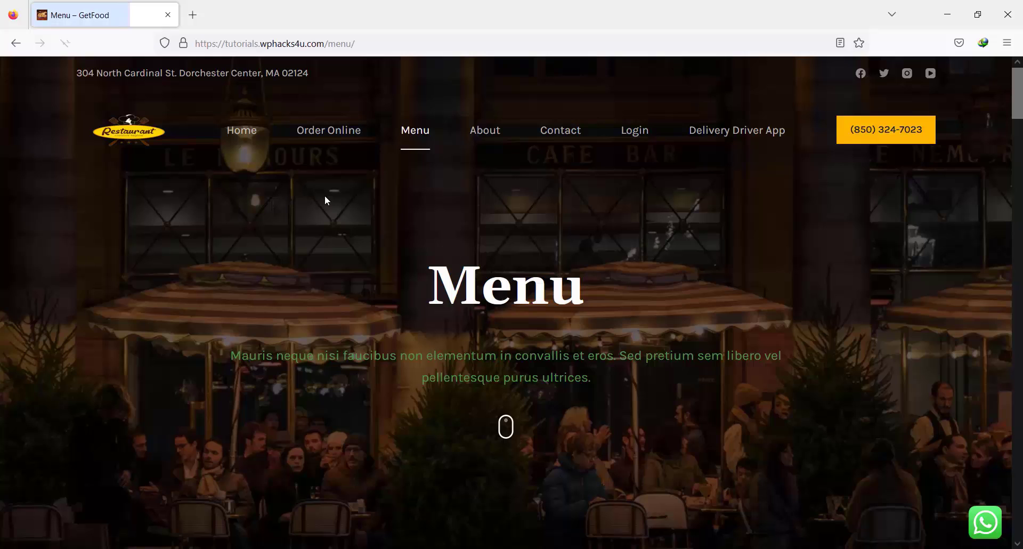
- Browse the Menu page's food categories and its Starters, Salads and Fish & Meat price lists
scroll(320, 207, down, 5)
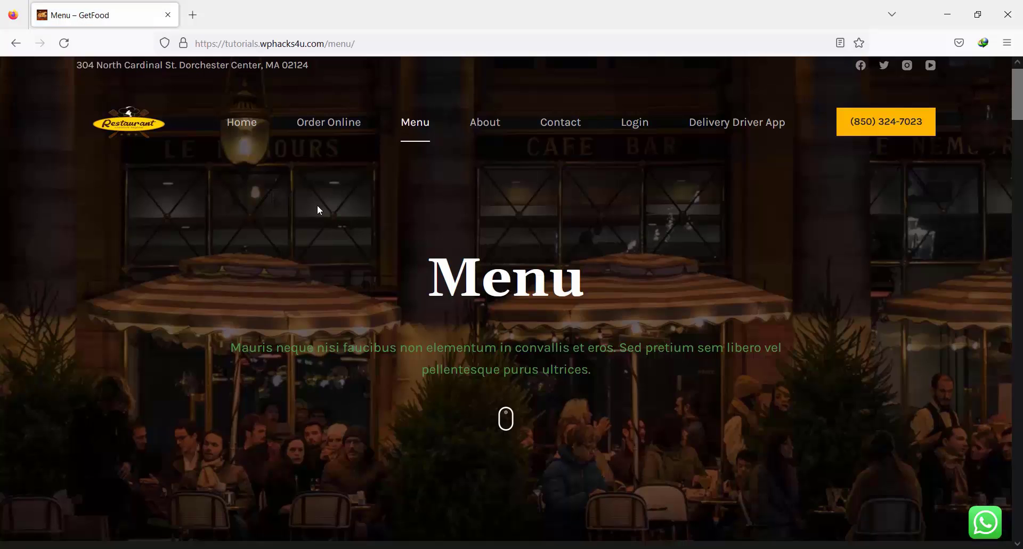
scroll(318, 209, down, 3)
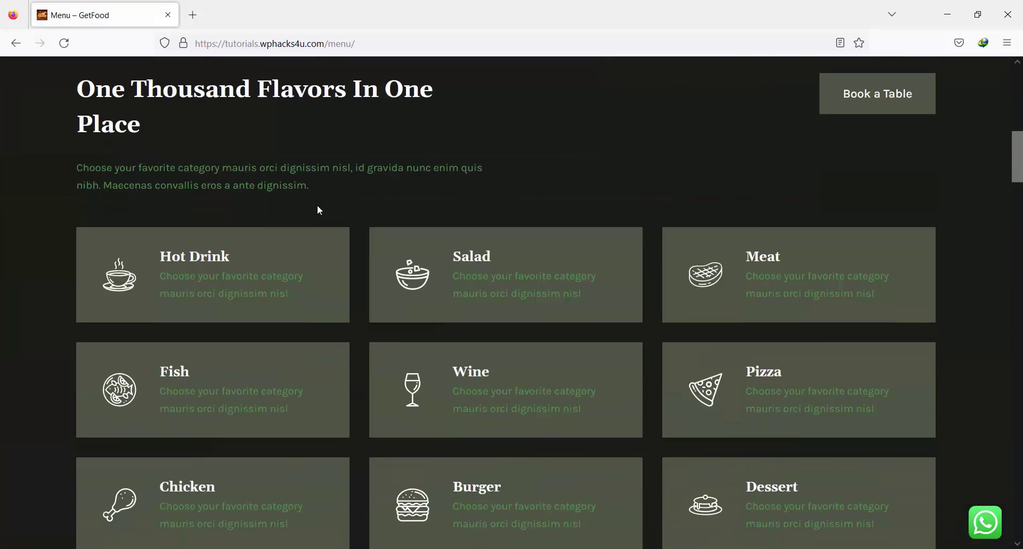
scroll(319, 210, down, 3)
scroll(318, 210, down, 6)
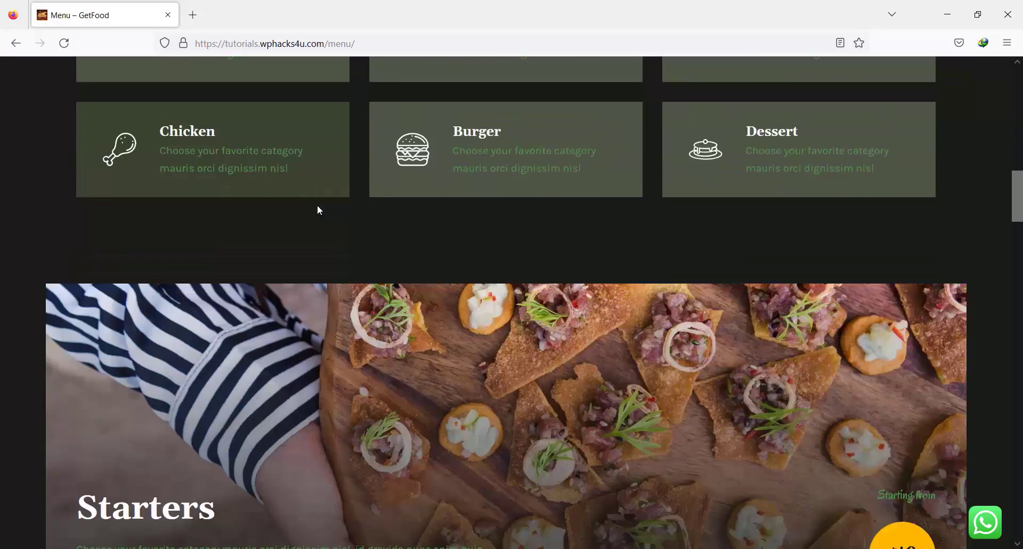
scroll(319, 210, down, 4)
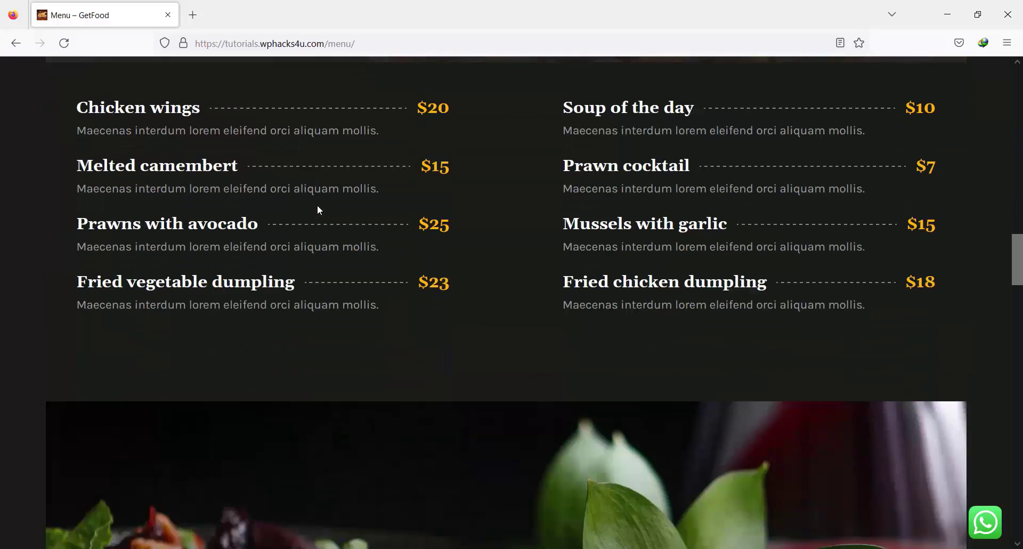
scroll(319, 210, down, 3)
scroll(319, 209, down, 4)
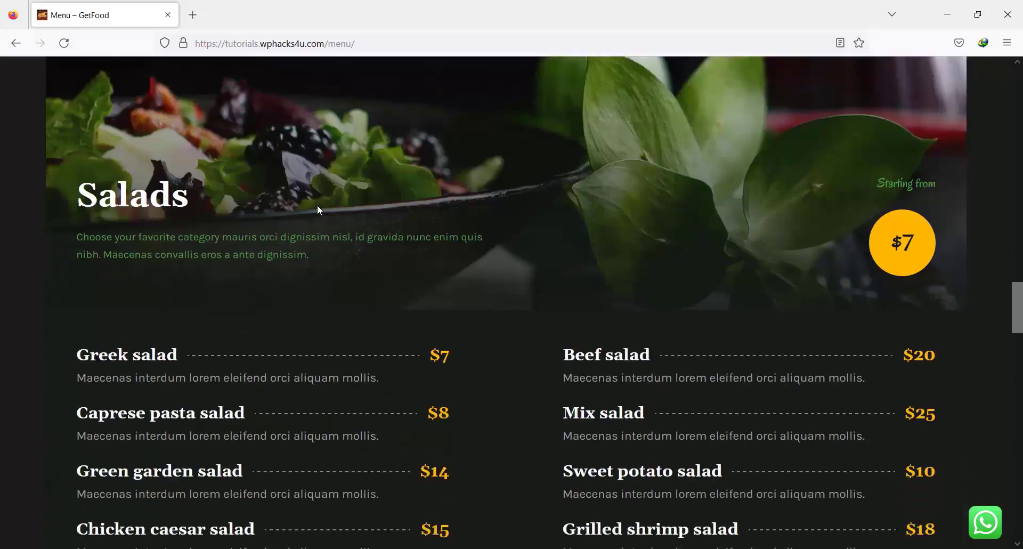
scroll(319, 209, down, 4)
scroll(318, 206, down, 8)
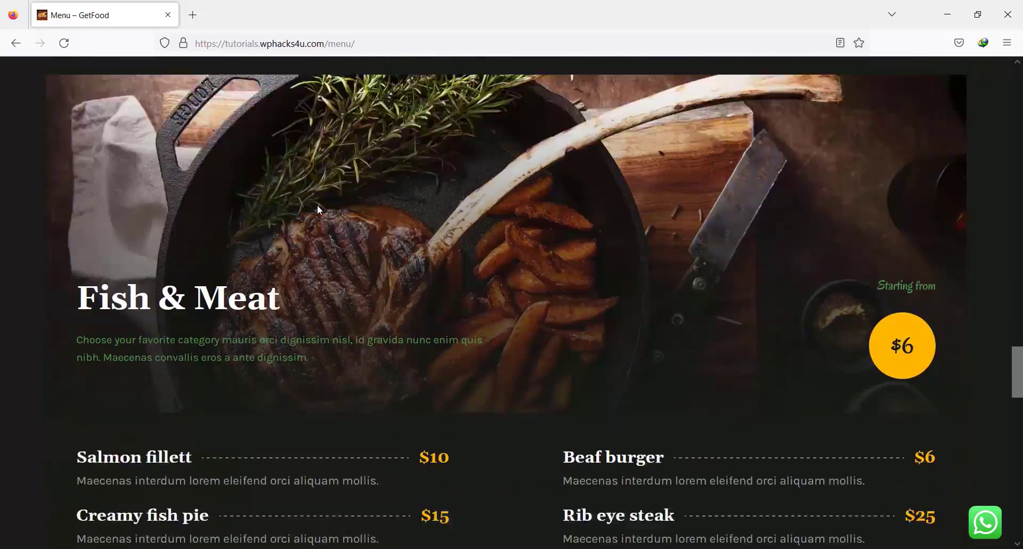
scroll(317, 210, down, 6)
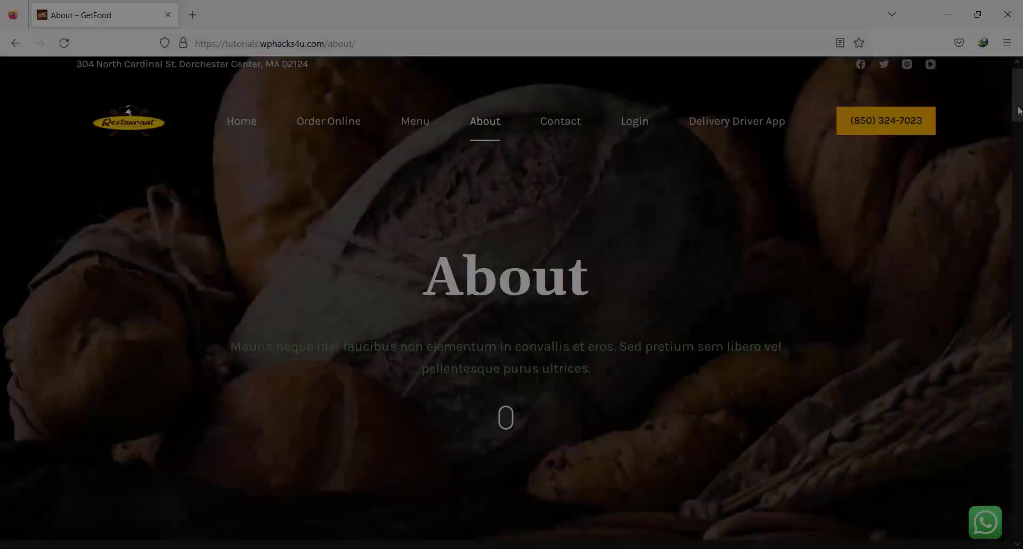
- Browse the About page and examine the Contact page's contact details and table booking form
scroll(1018, 138, down, 4)
drag(1019, 138, 1018, 485)
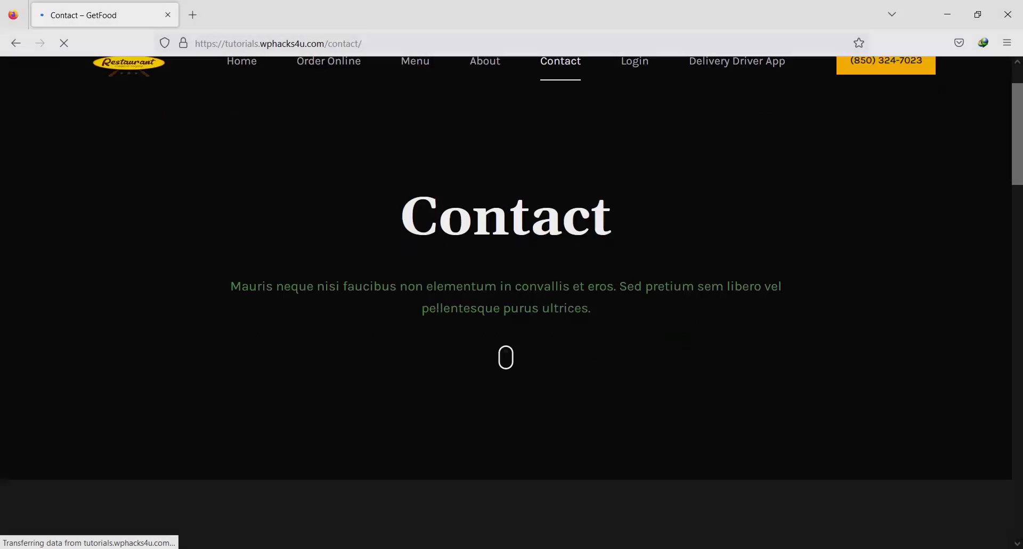
scroll(439, 306, down, 5)
scroll(439, 305, down, 3)
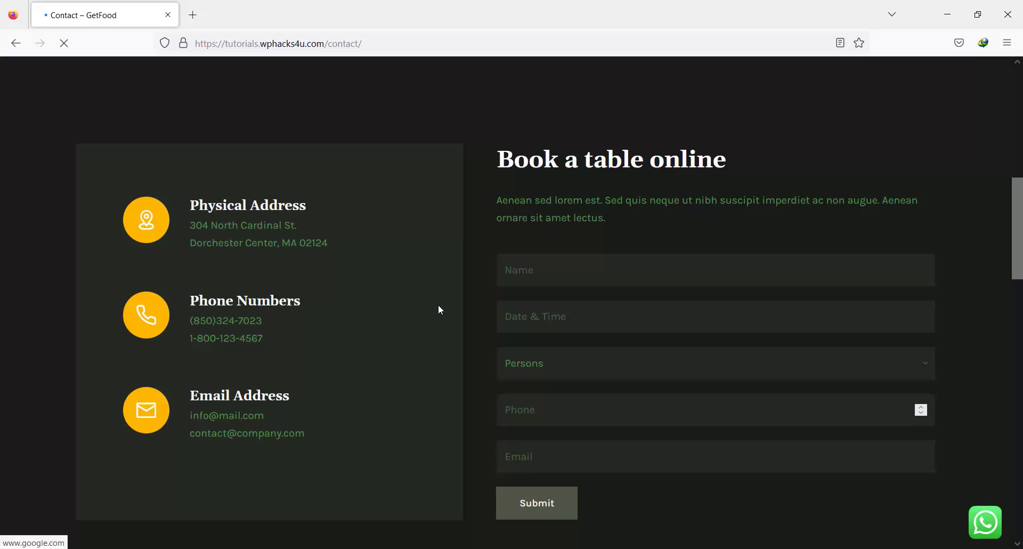
scroll(438, 305, down, 1)
scroll(439, 308, down, 5)
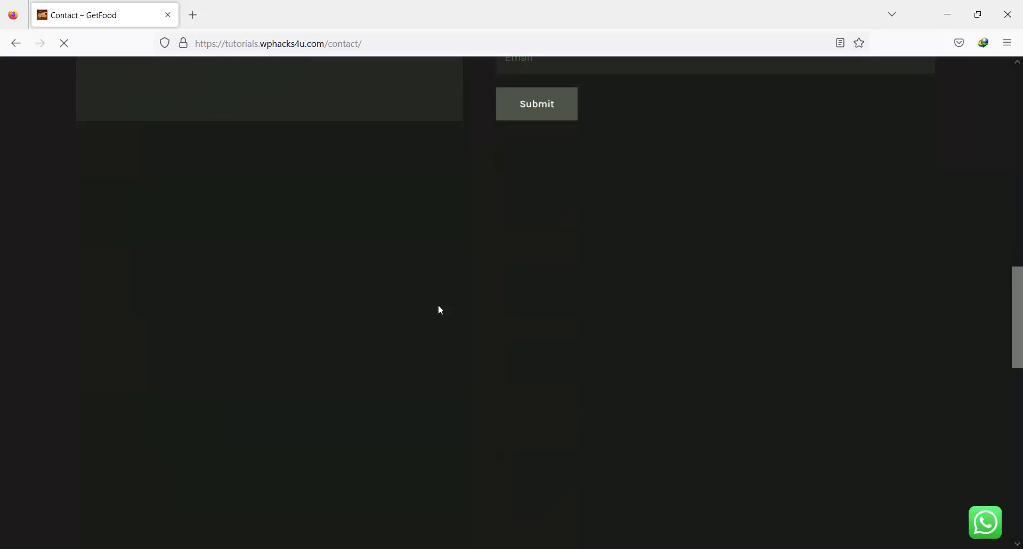
scroll(440, 309, up, 1)
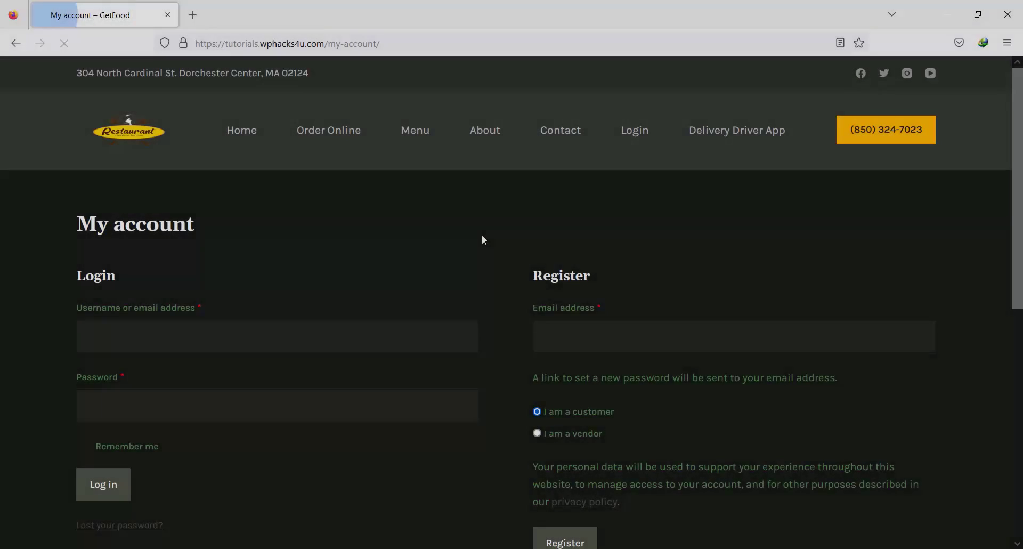
- Choose the vendor option in the My account registration form and review the additional vendor fields
scroll(484, 240, down, 1)
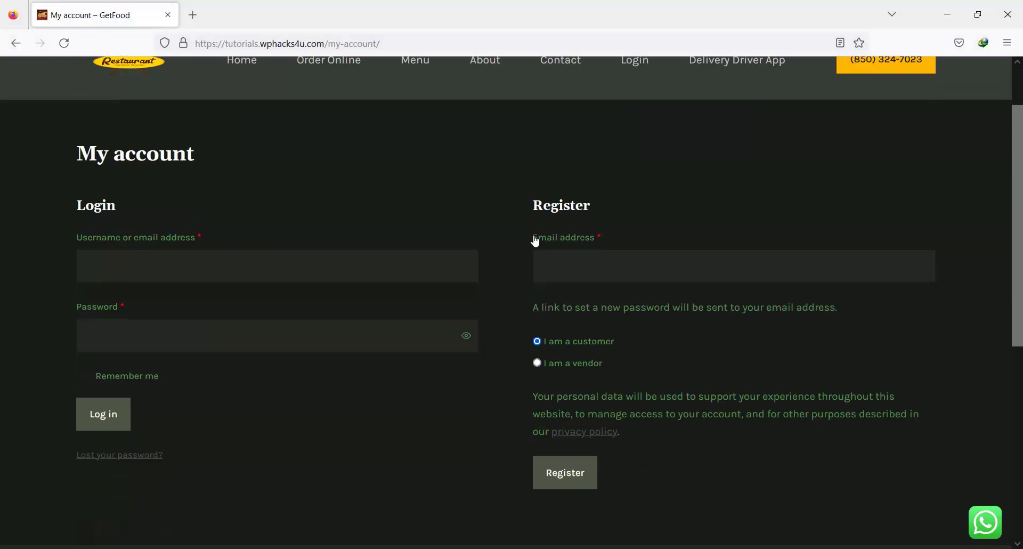
scroll(485, 256, up, 1)
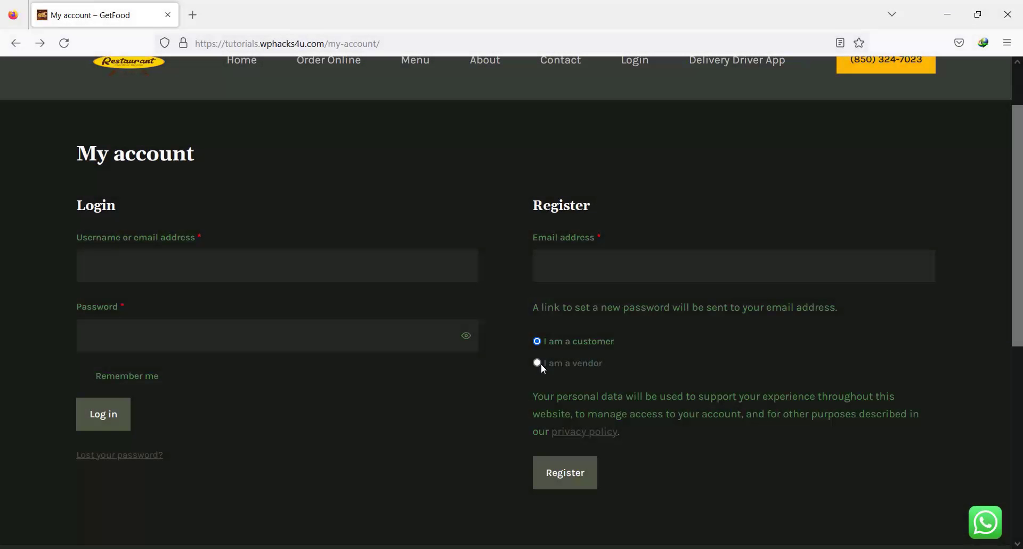
click(537, 362)
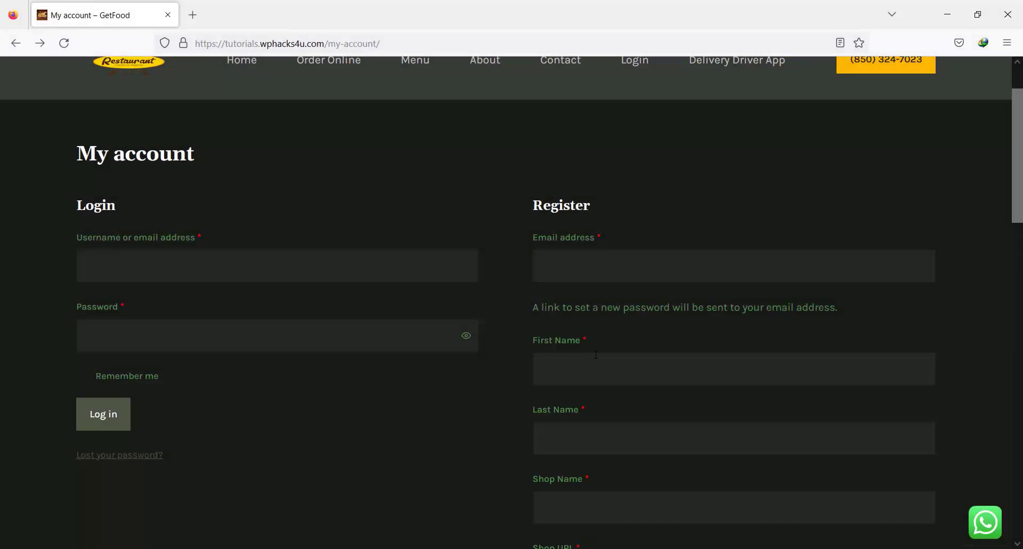
scroll(596, 354, down, 3)
scroll(596, 356, down, 6)
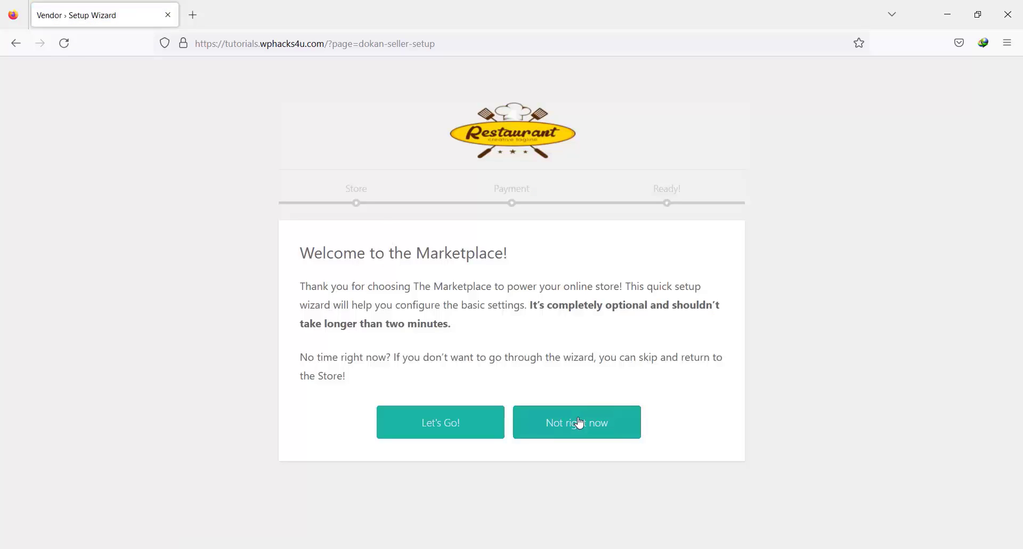
- Go through the vendor setup wizard, skipping the store and payment setup, and look over the new store dashboard
click(472, 426)
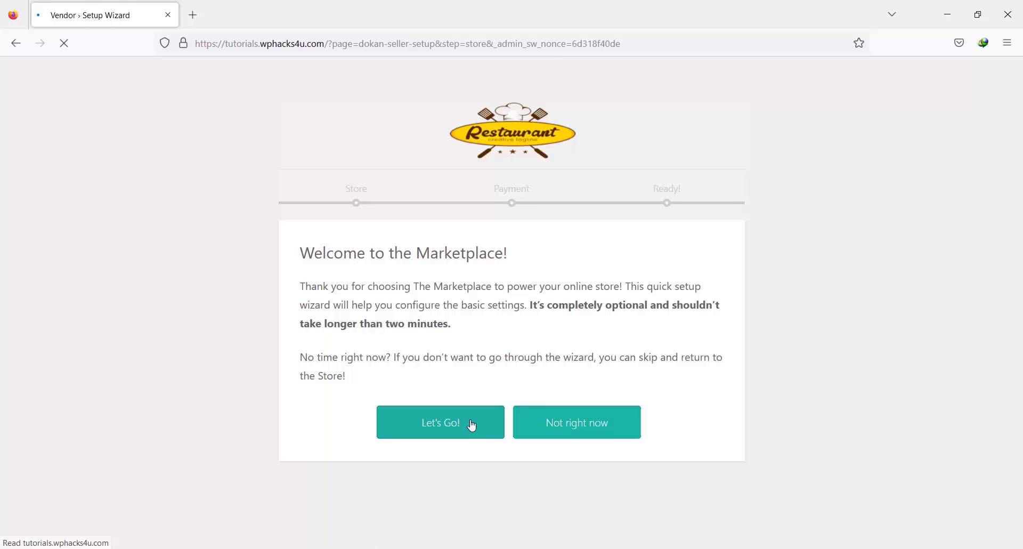
scroll(412, 263, down, 2)
click(547, 501)
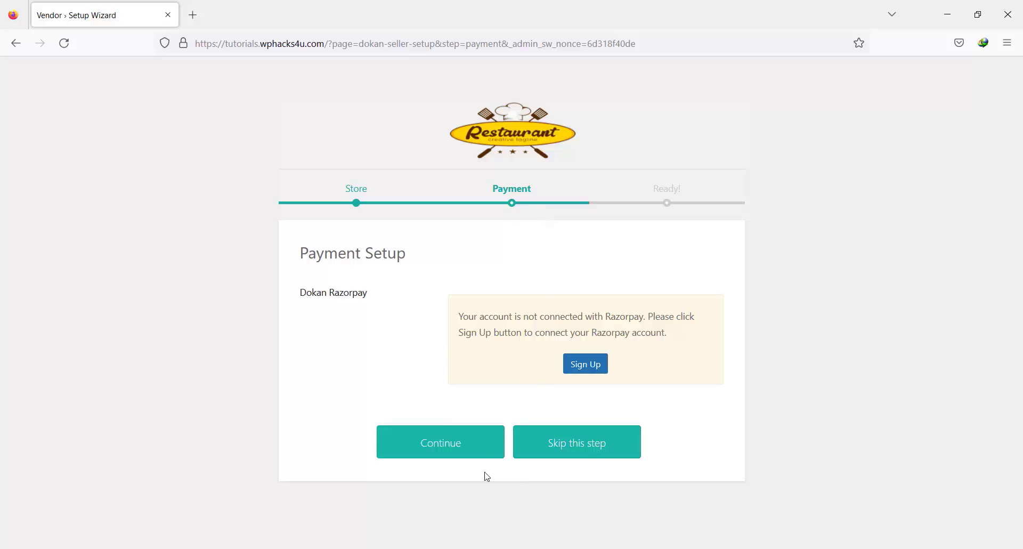
click(591, 448)
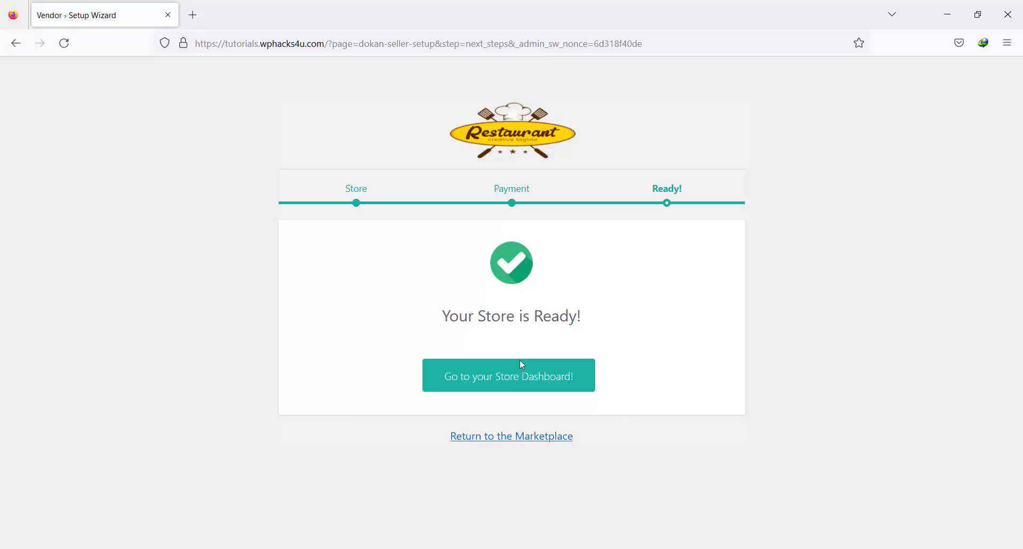
click(508, 388)
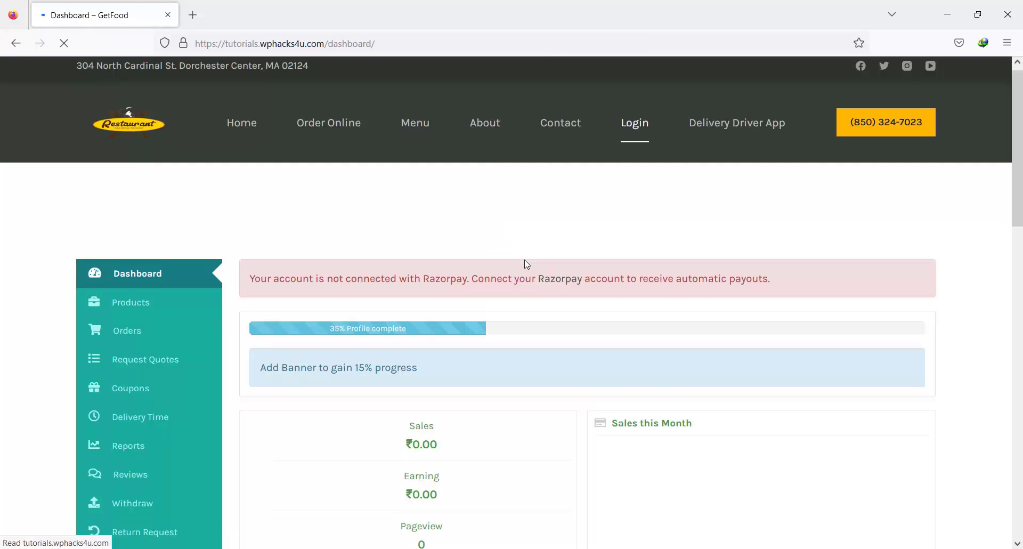
scroll(527, 264, down, 3)
scroll(526, 264, down, 1)
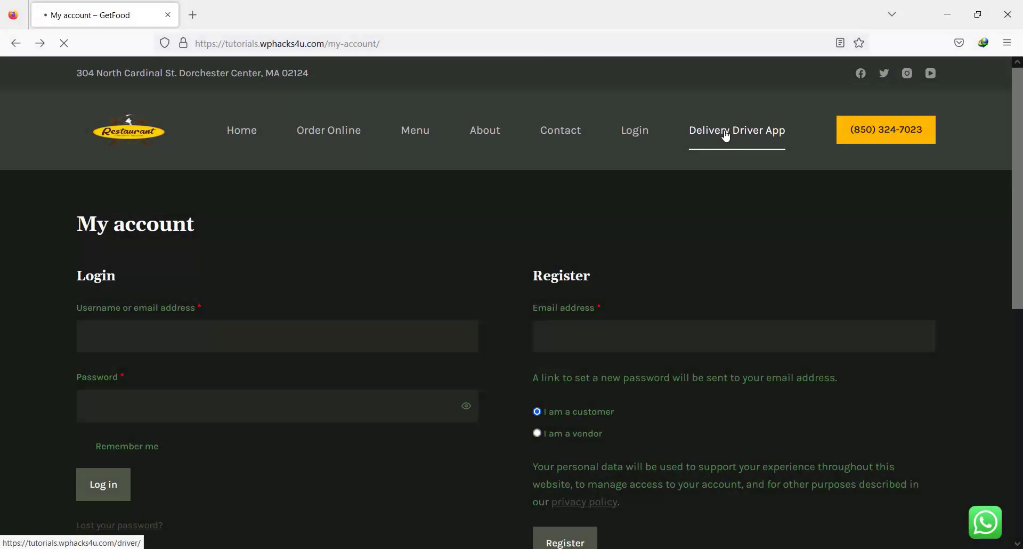
- Open the Delivery Driver App and look at its dashboard and navigation options
click(725, 136)
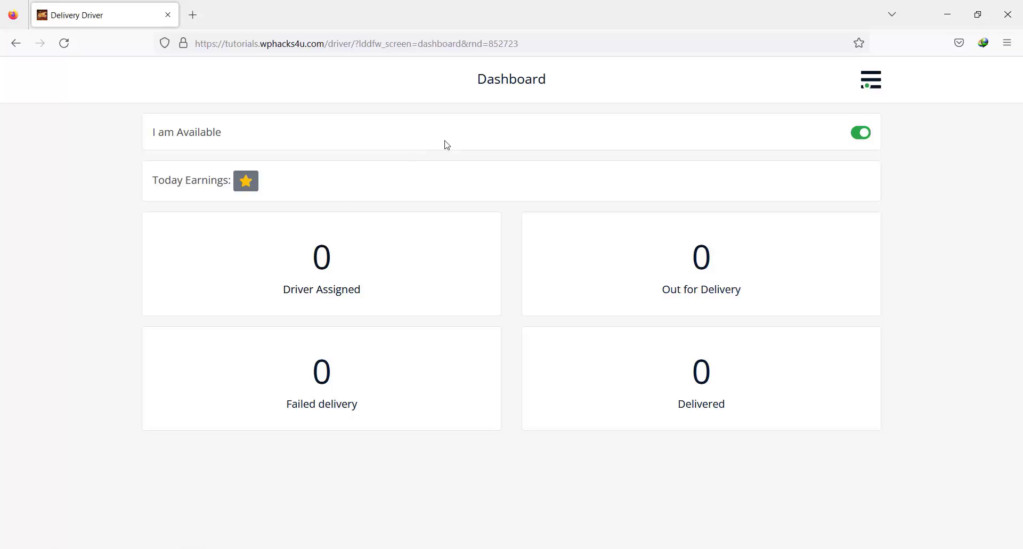
click(880, 82)
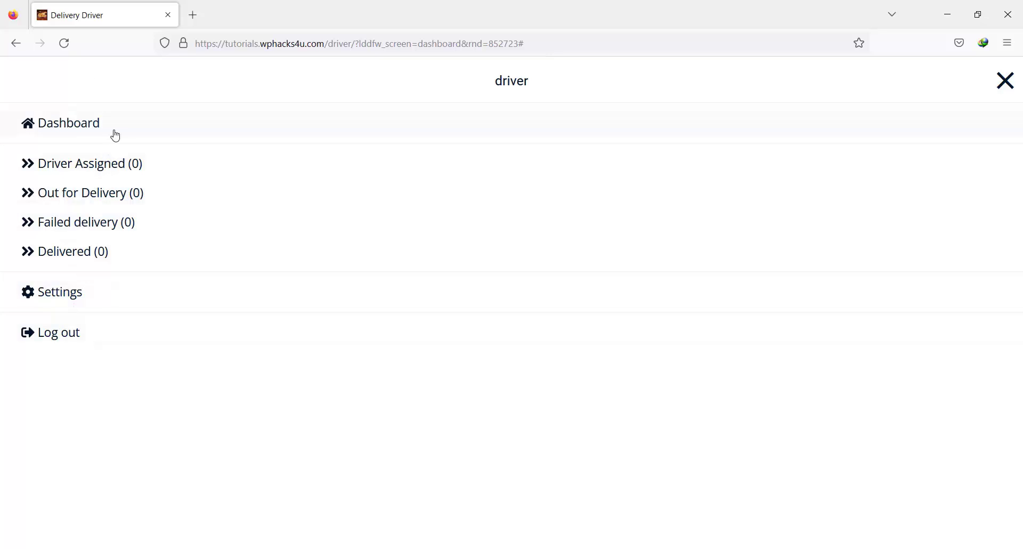
click(81, 131)
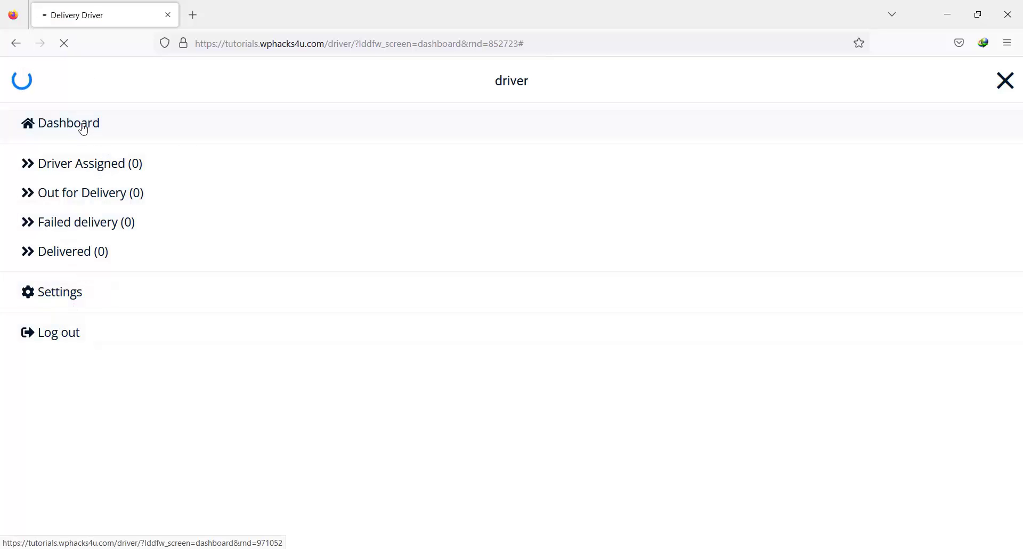
click(15, 44)
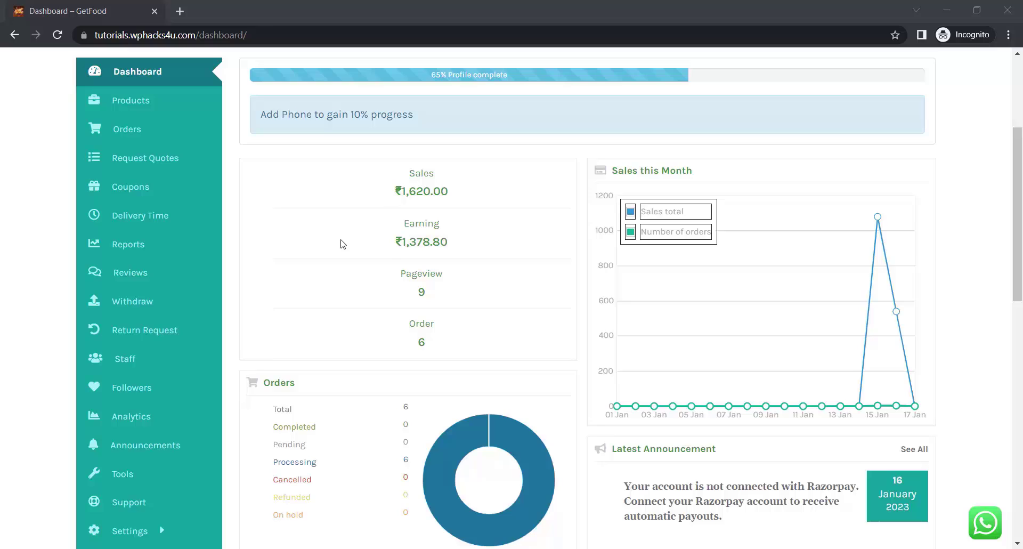
- Examine the established vendor's dashboard overview, including sales, earnings, orders, reviews and products
scroll(342, 241, down, 2)
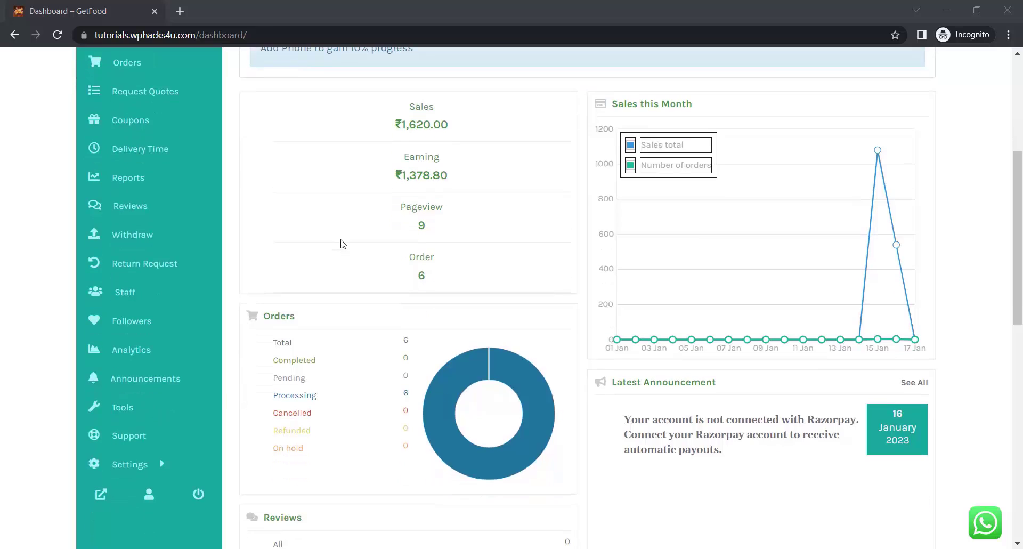
scroll(343, 244, down, 2)
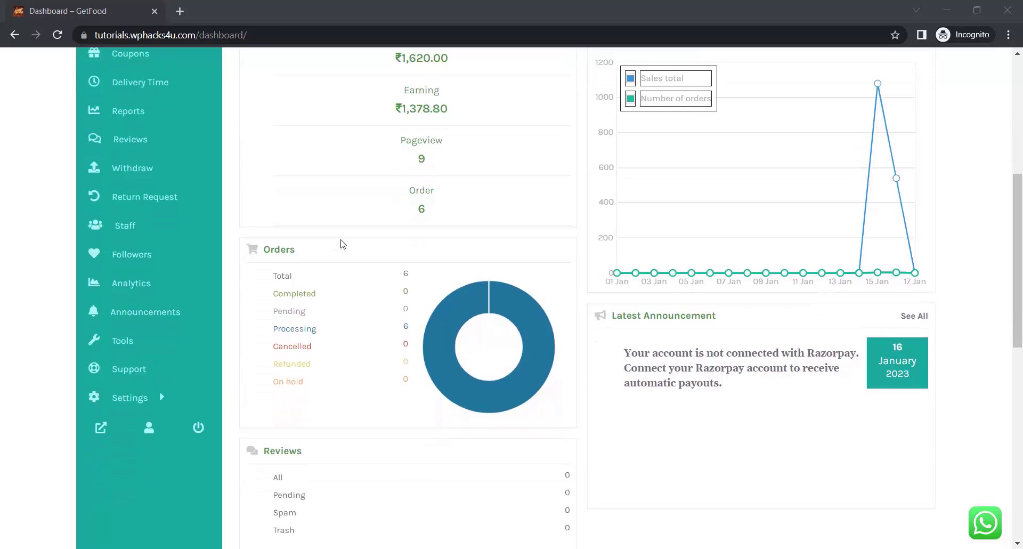
scroll(342, 244, down, 5)
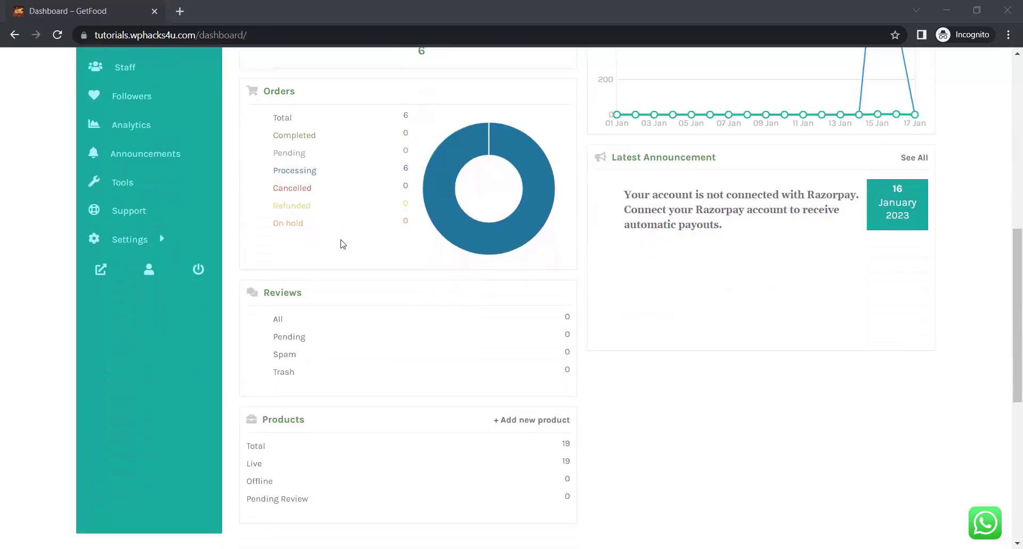
scroll(342, 243, down, 3)
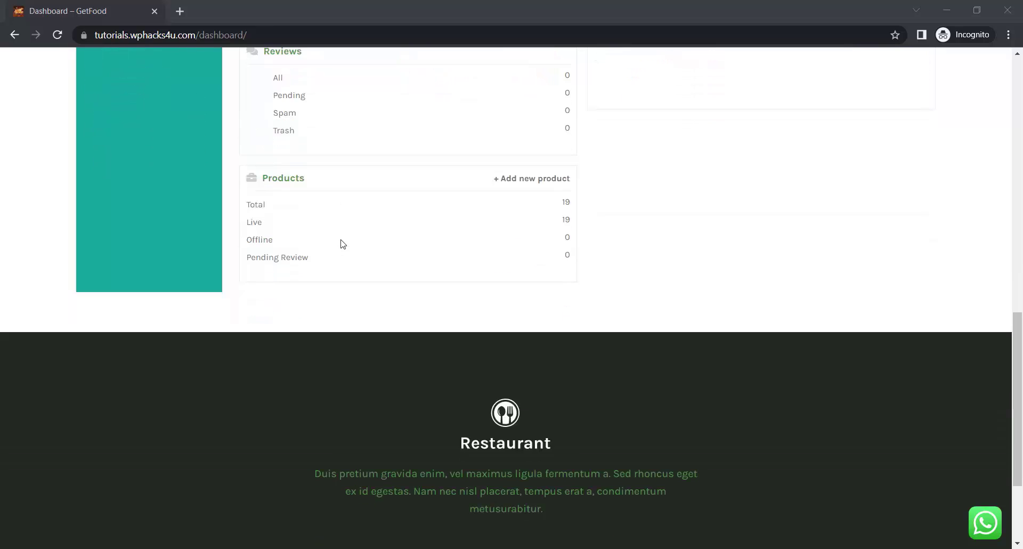
scroll(343, 244, up, 3)
scroll(342, 243, up, 5)
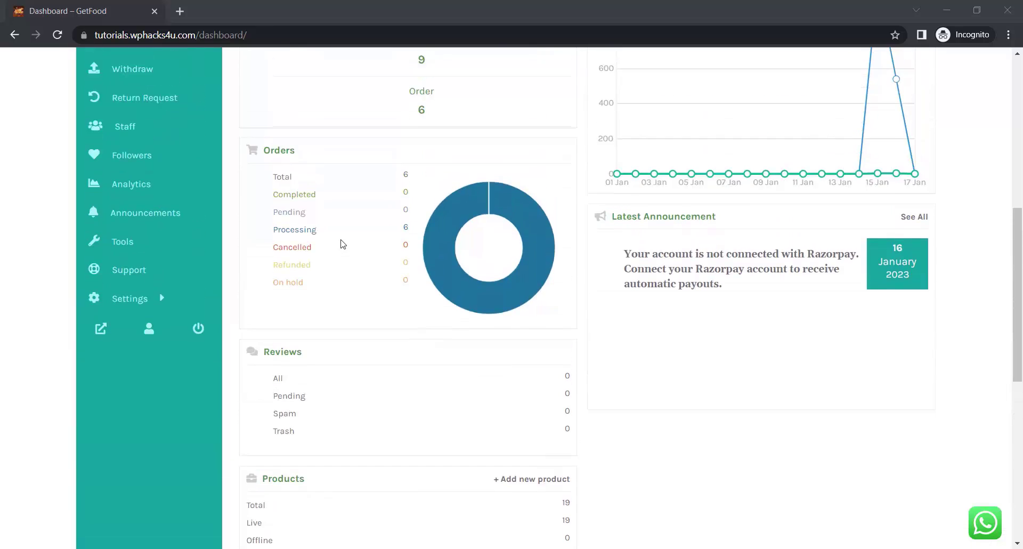
scroll(343, 244, up, 1)
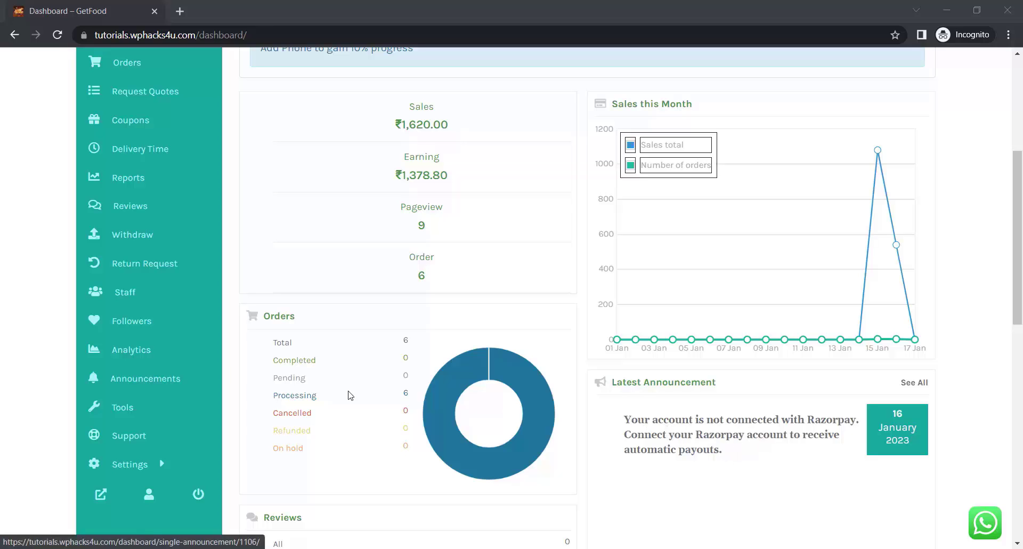
scroll(231, 333, up, 3)
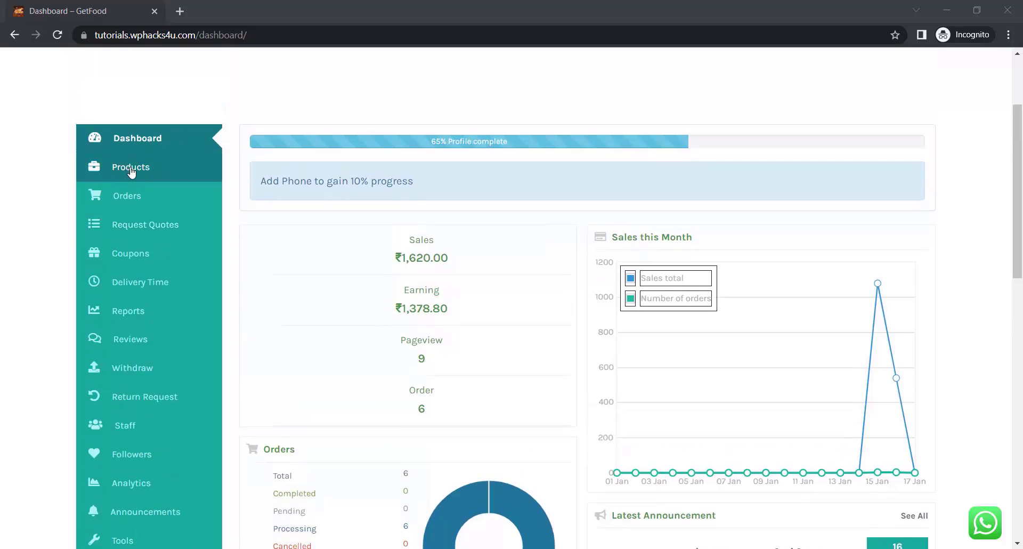
- Open the vendor's product list and review the listed items with their status, stock and prices
click(132, 173)
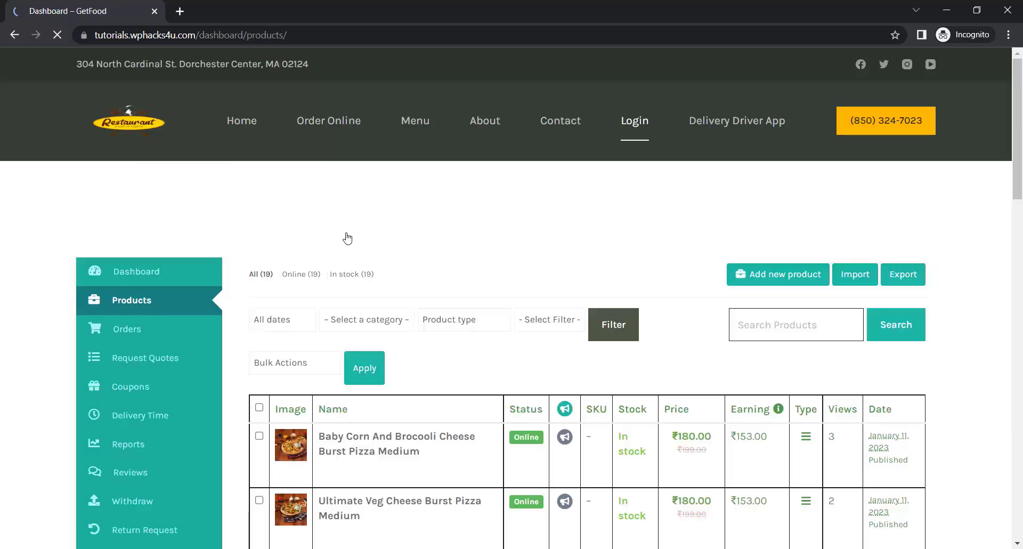
scroll(347, 238, down, 3)
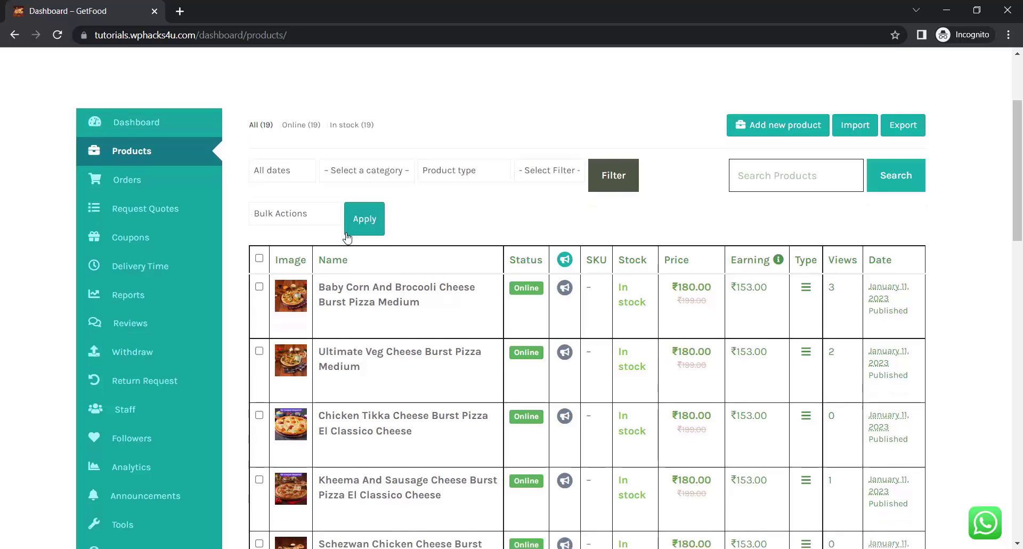
scroll(346, 238, down, 2)
scroll(416, 234, up, 1)
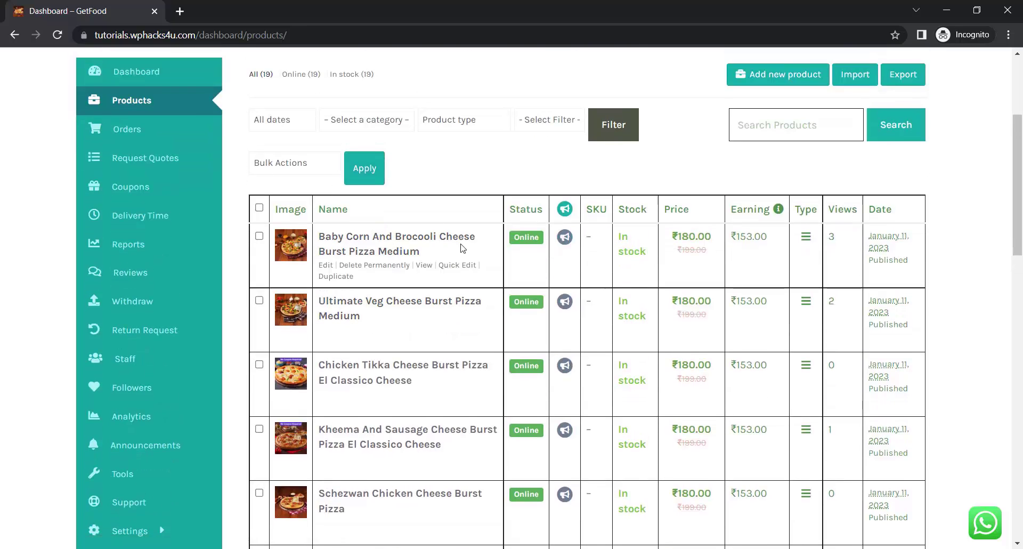
scroll(437, 298, down, 2)
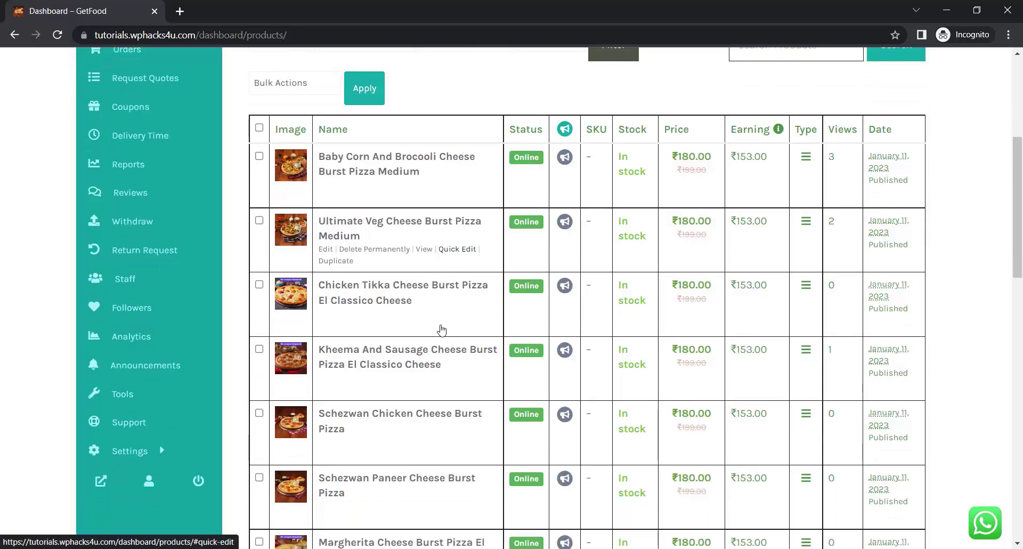
scroll(441, 330, down, 7)
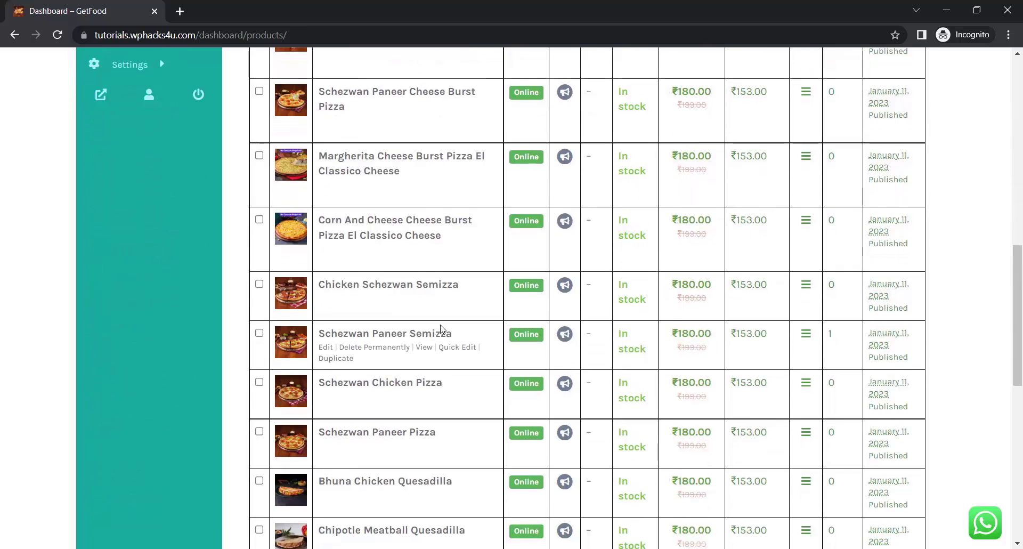
scroll(441, 329, up, 10)
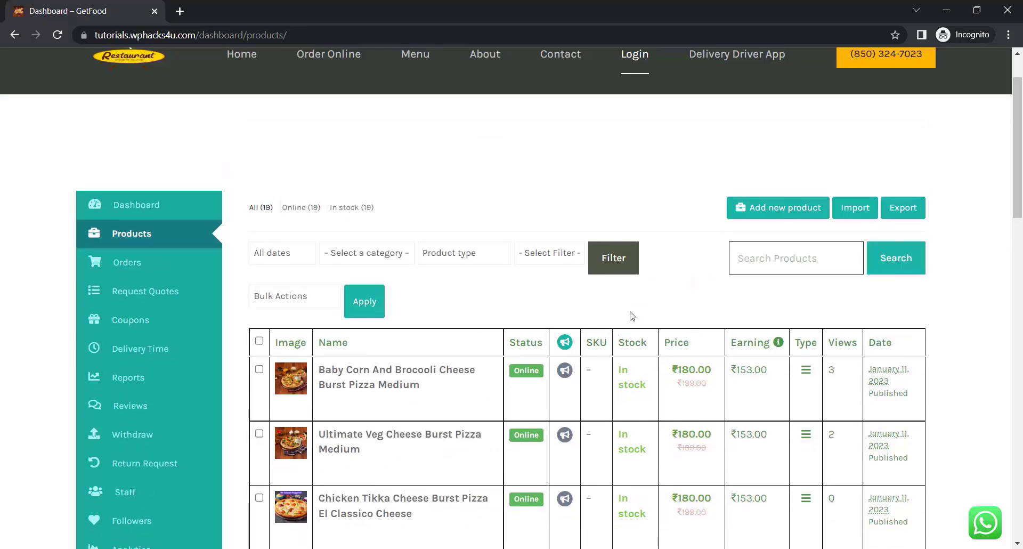
- Start a new product and set Food-Pizza-Basil-Tomato.png as its cover image
click(766, 209)
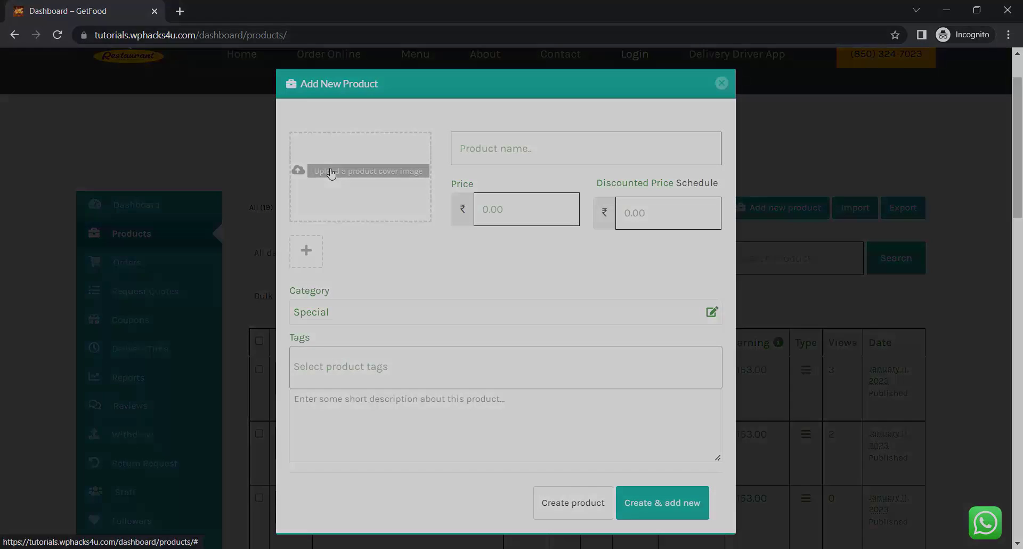
click(331, 173)
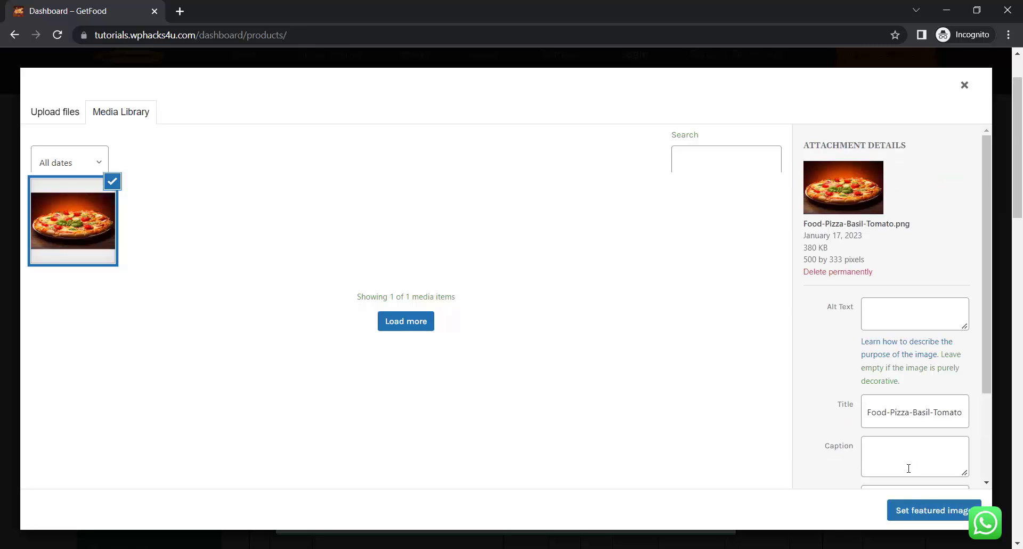
click(919, 513)
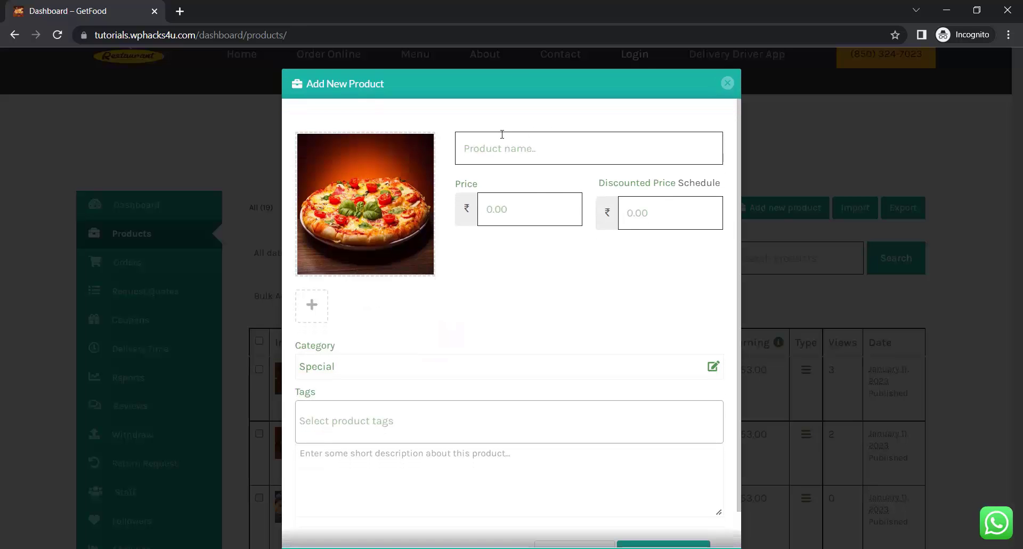
- Name the product "Cheese grilled Pizza" and set its price to ₹299 and discounted price to ₹250
click(492, 150)
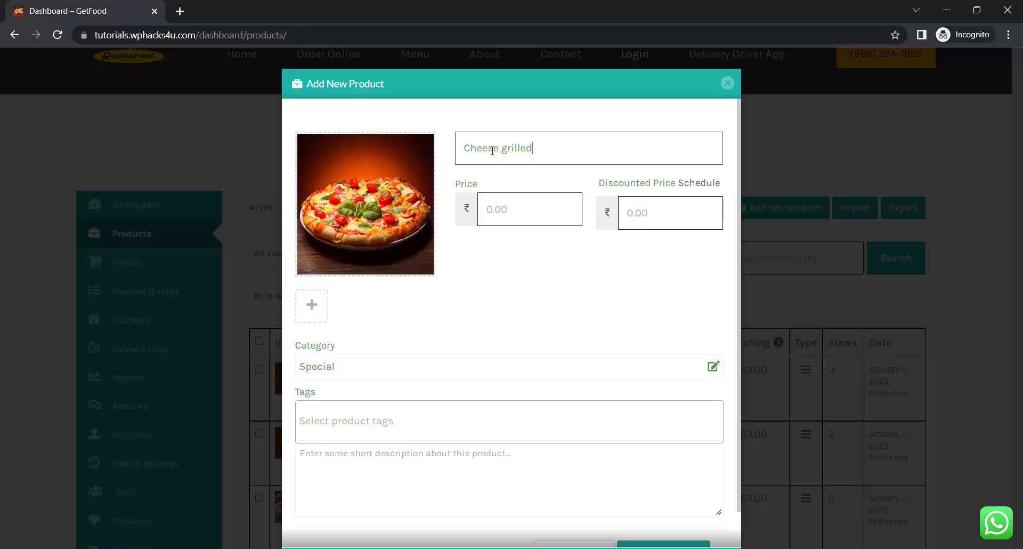
text(Cheese grilled Pizza)
click(526, 213)
text(299)
click(643, 213)
text(250)
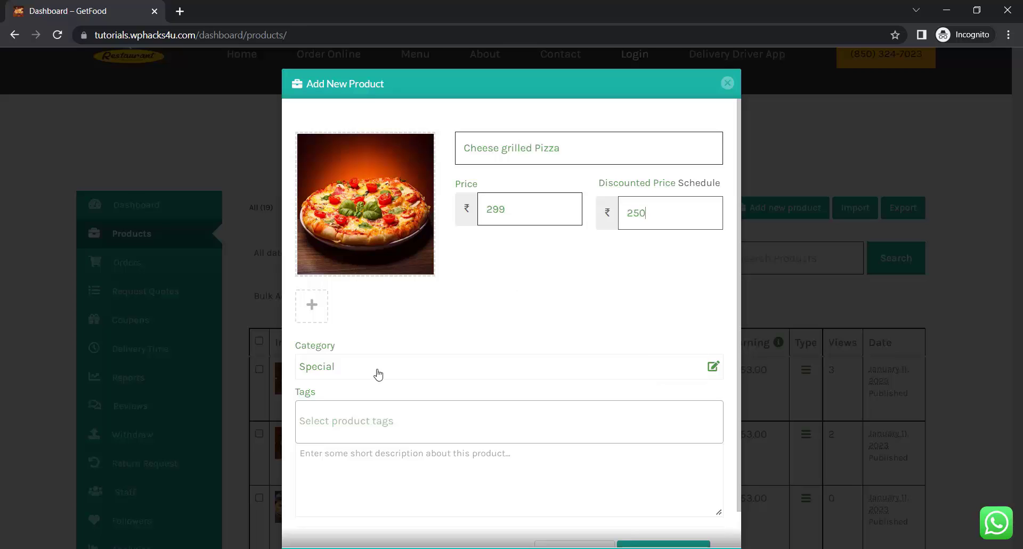
- Assign the new product to the Pizza category and enter "pizza" as its tag
click(378, 373)
click(191, 297)
click(849, 457)
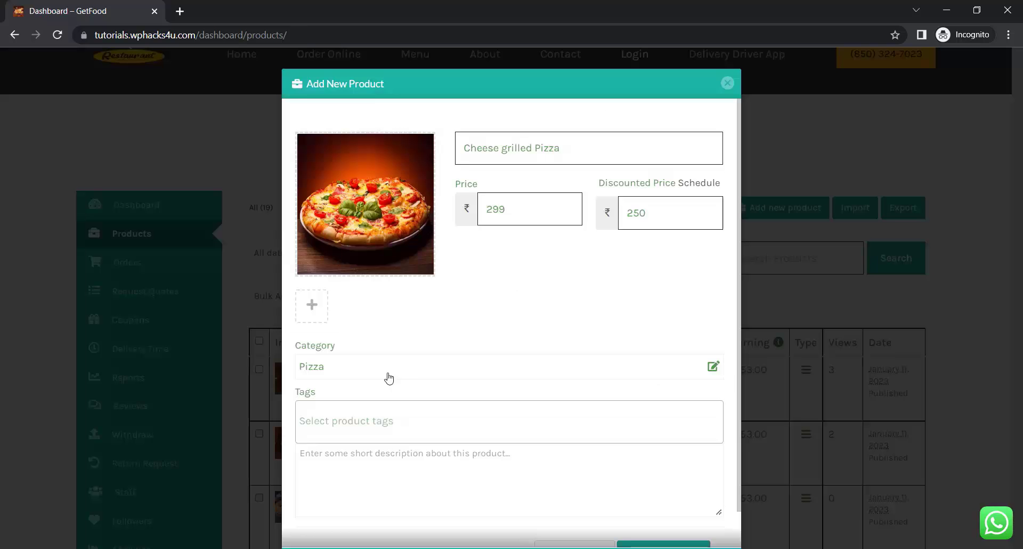
click(331, 421)
text(pizza)
click(452, 335)
- Copy the product name into the short description, create the product and close the blank new-product form
scroll(452, 336, down, 1)
scroll(452, 325, up, 1)
drag(561, 149, 462, 150)
right_click(481, 150)
click(501, 239)
scroll(469, 305, down, 1)
right_click(298, 416)
click(319, 313)
click(661, 518)
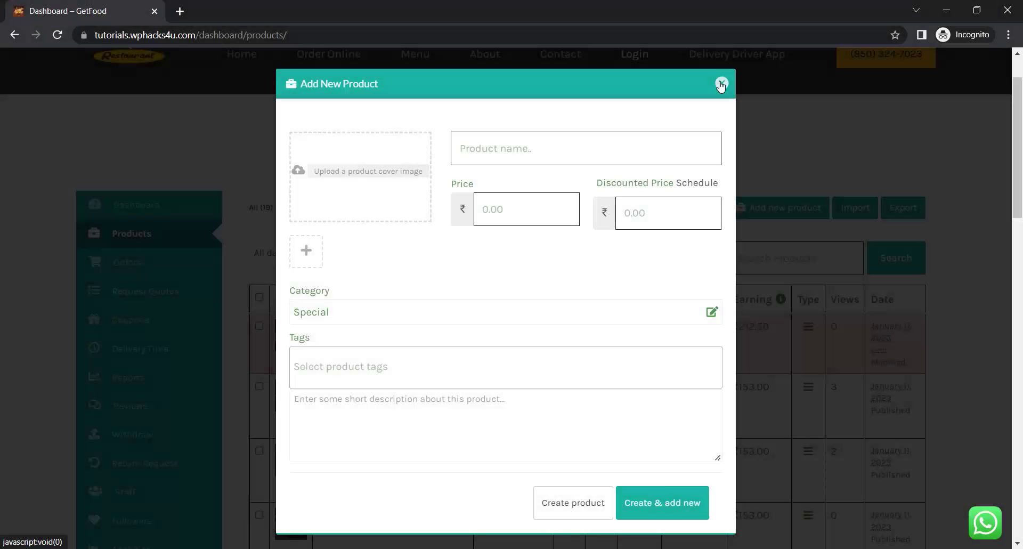
click(721, 84)
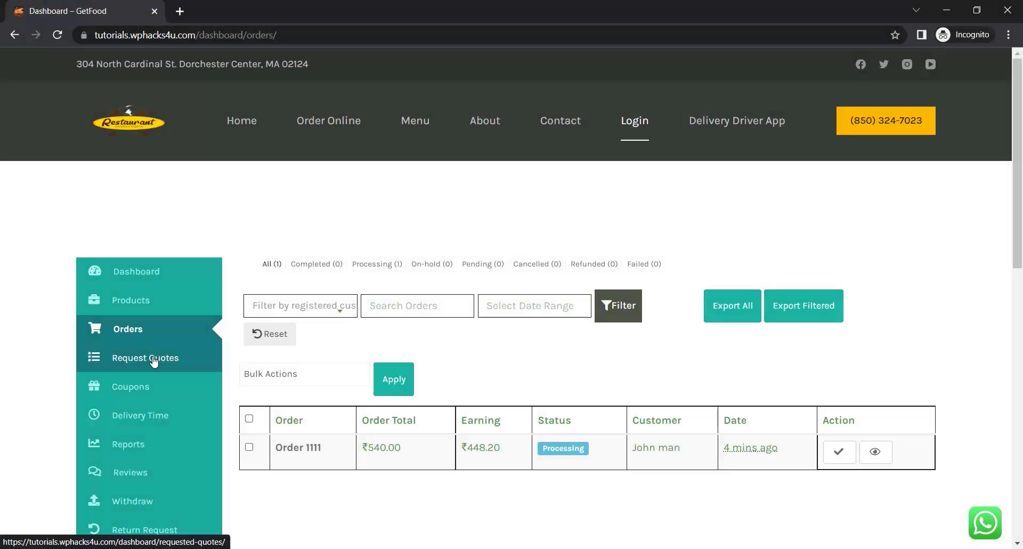
- View the vendor's Request Quotes page and the Coupons page with its My Coupons list
click(154, 361)
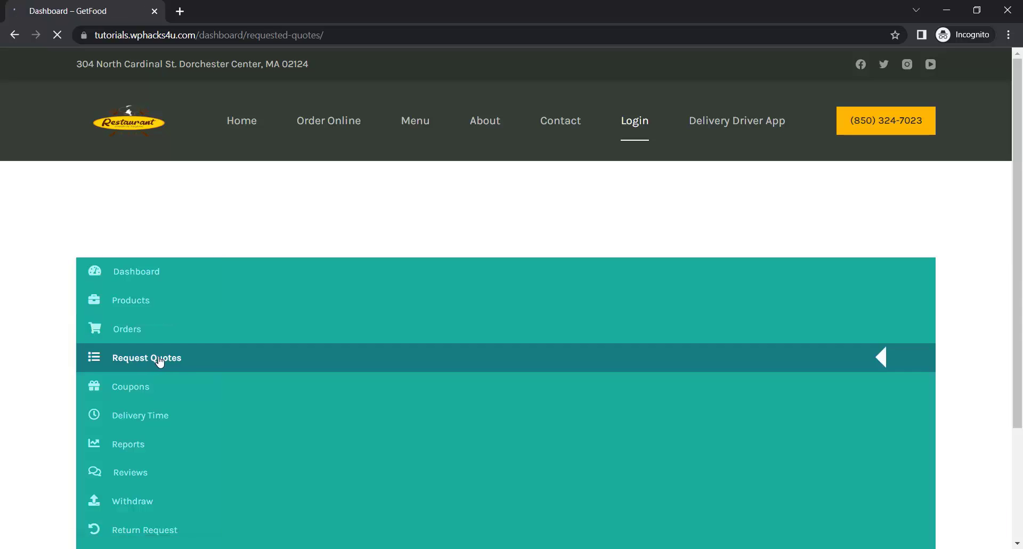
scroll(350, 301, down, 3)
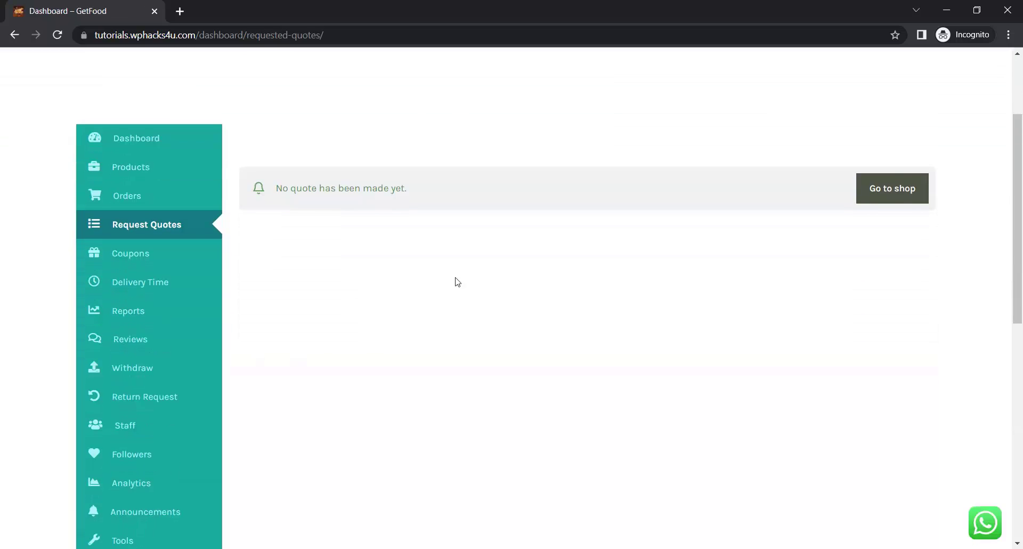
click(134, 258)
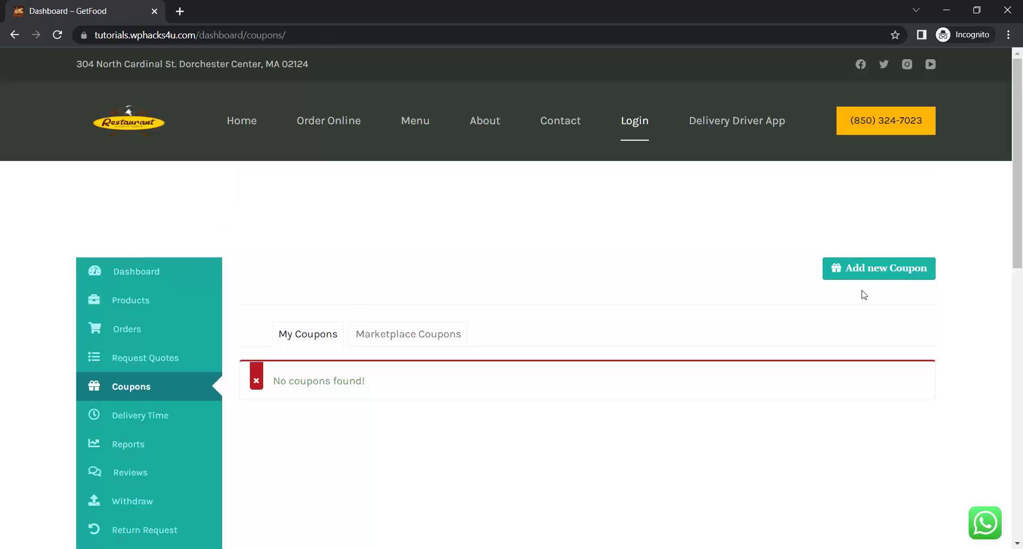
scroll(298, 318, down, 2)
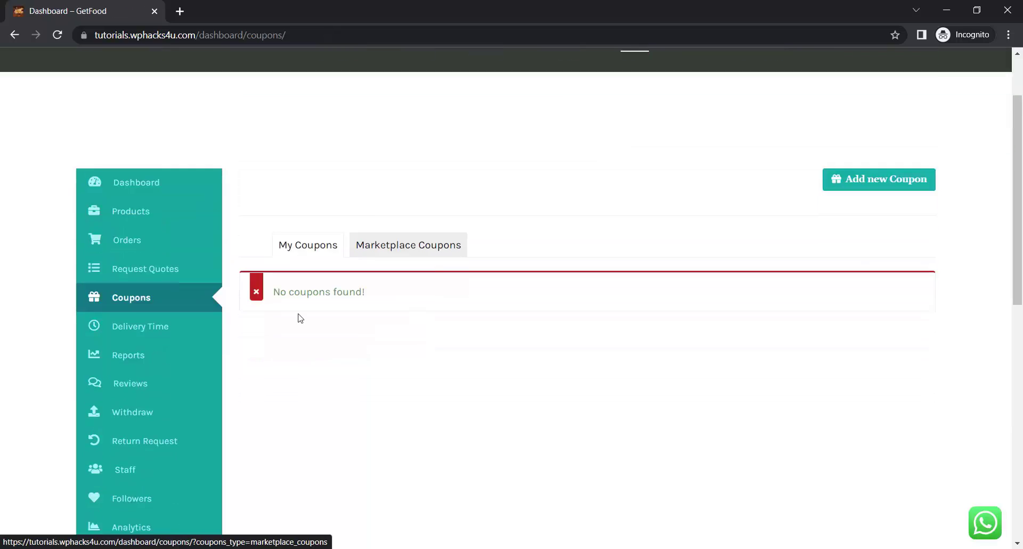
scroll(300, 318, down, 1)
- Open the vendor's Delivery Time page and look over its monthly delivery calendar and view options
click(139, 291)
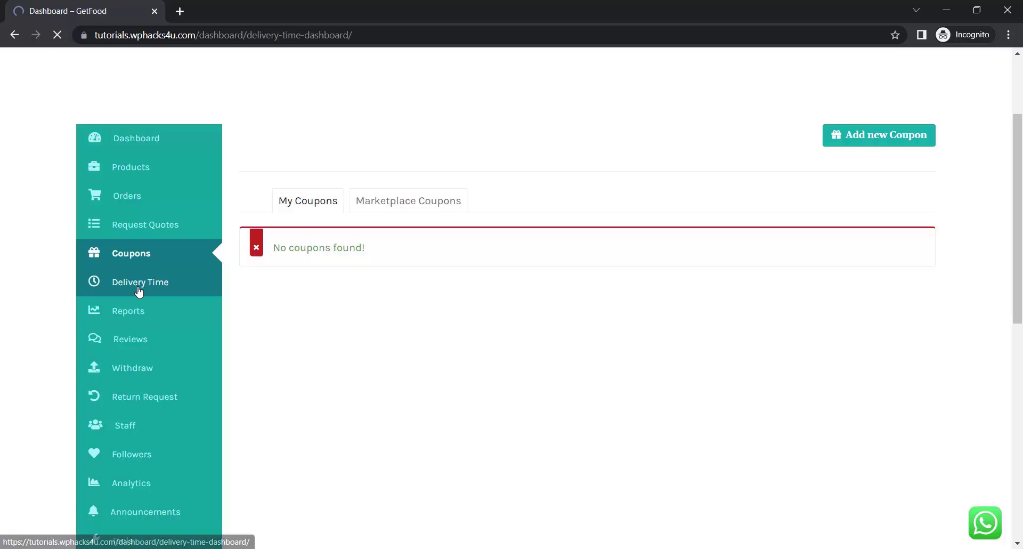
scroll(326, 290, down, 2)
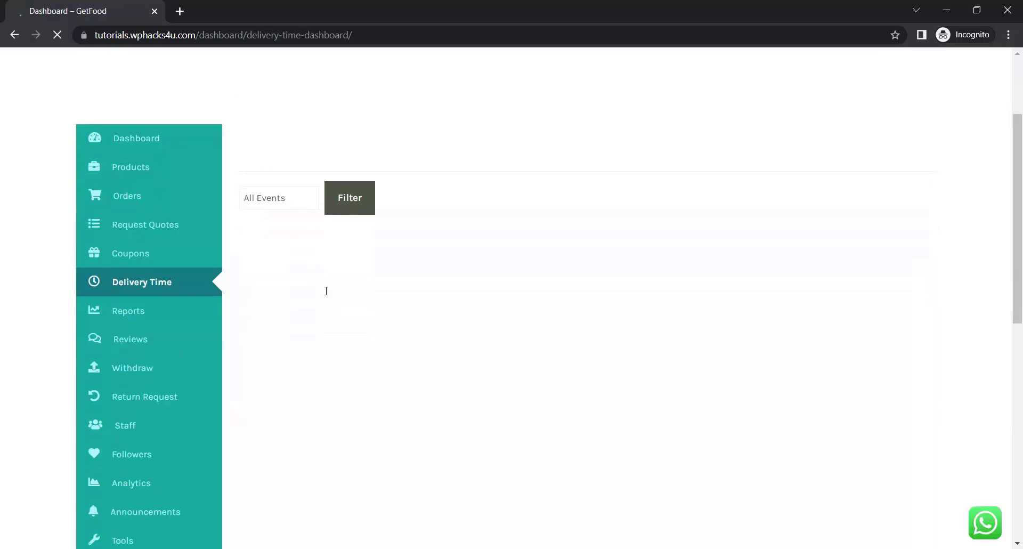
scroll(327, 293, down, 3)
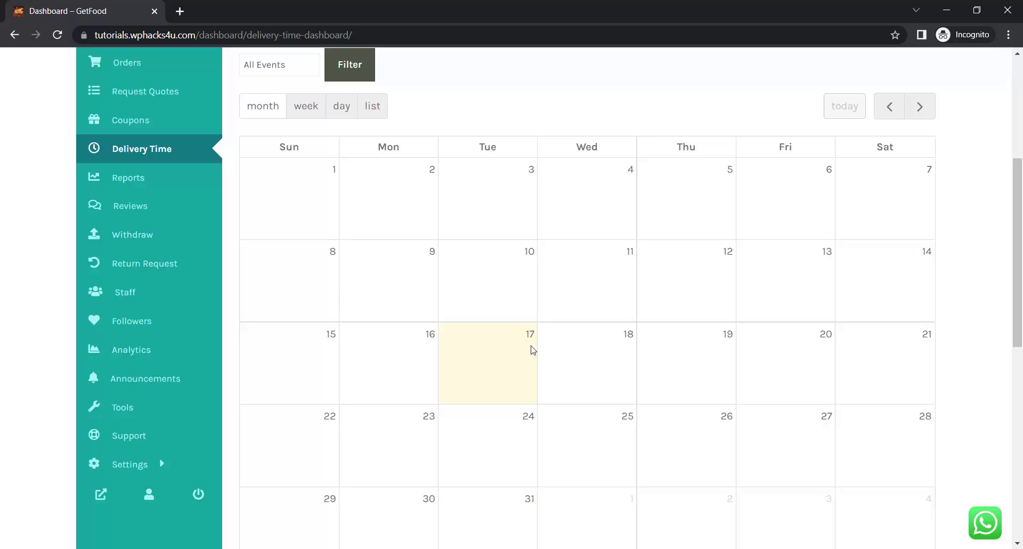
scroll(549, 342, down, 6)
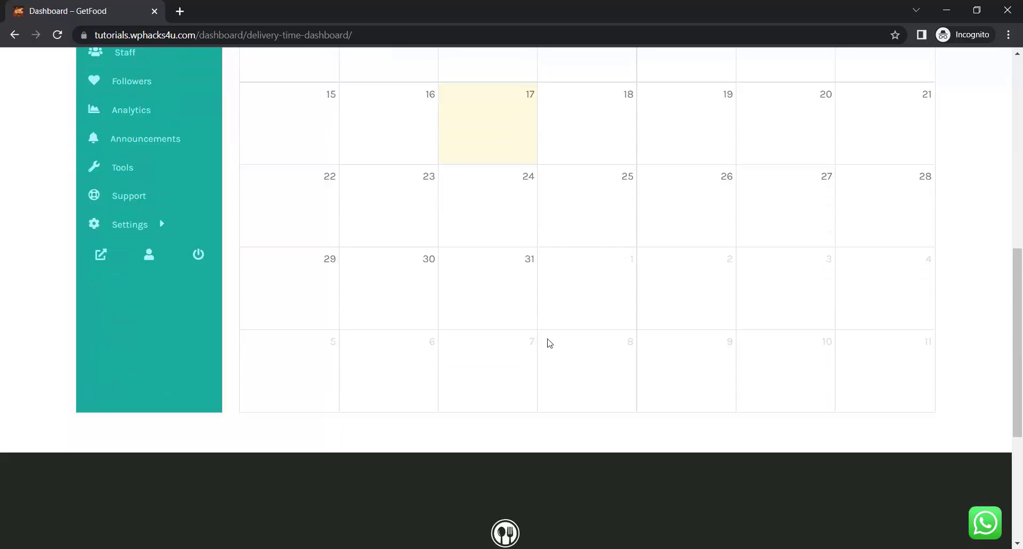
scroll(549, 342, up, 6)
click(305, 99)
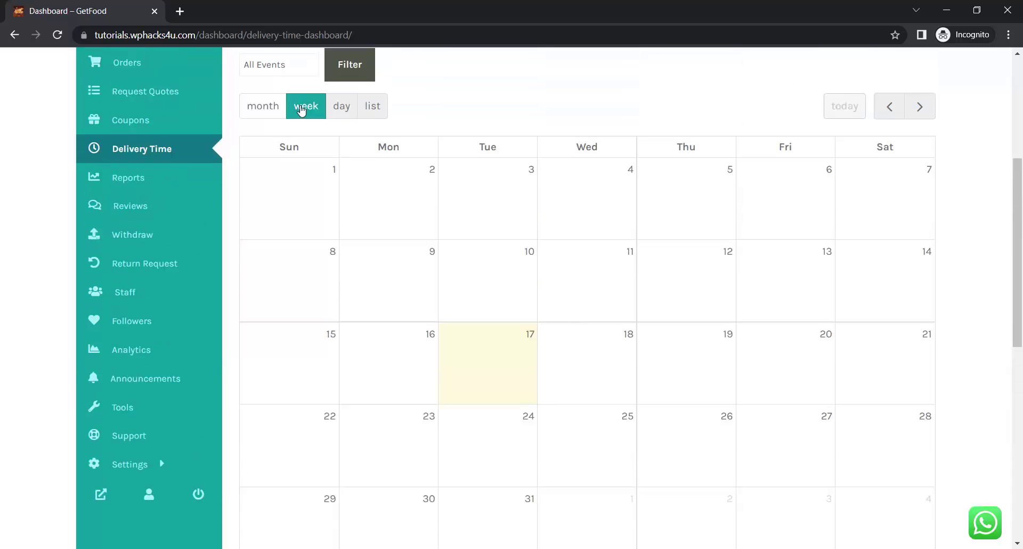
- View the vendor's Reviews page, and check the balance and last payment details on the Withdraw page
scroll(304, 173, up, 1)
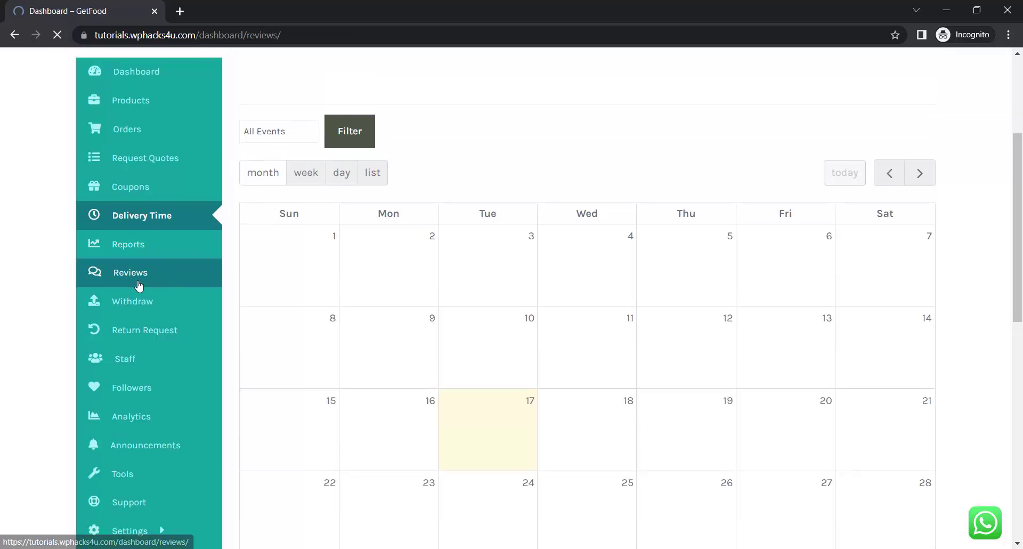
scroll(245, 267, down, 4)
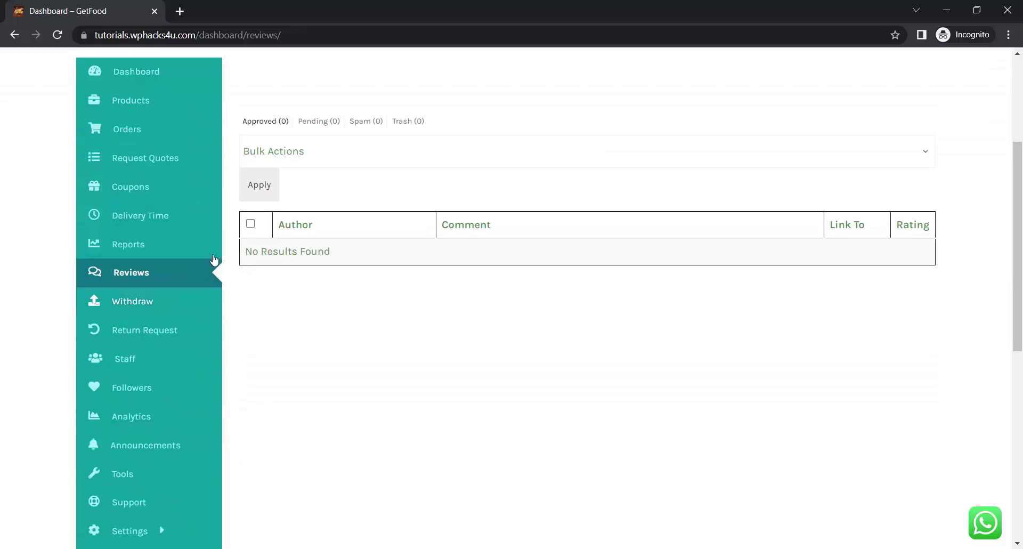
click(121, 308)
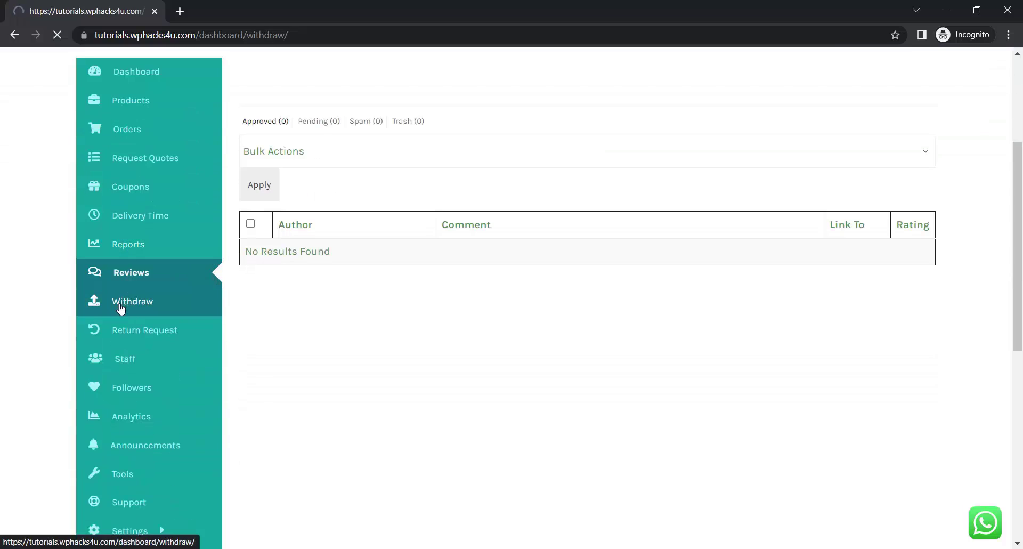
scroll(443, 331, down, 3)
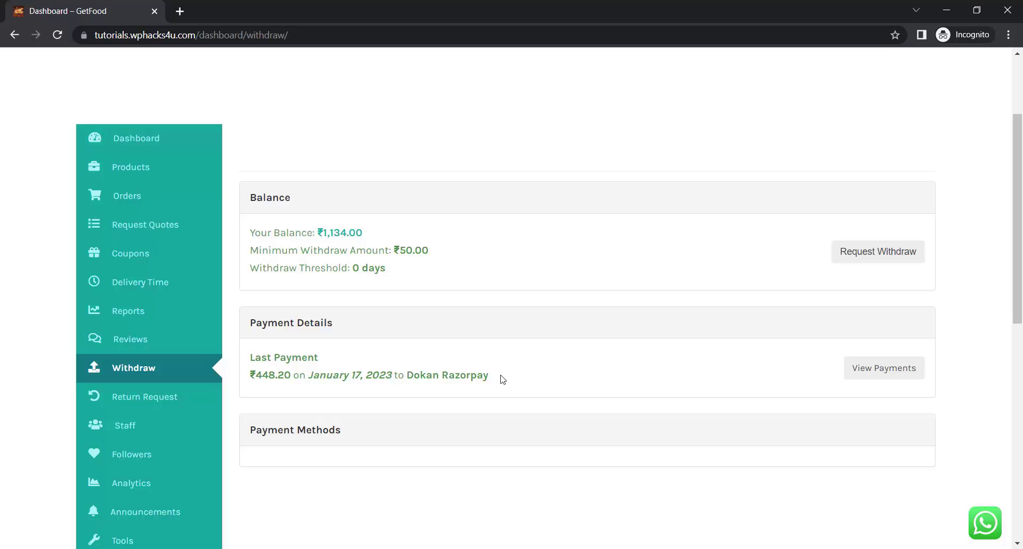
drag(503, 378, 248, 356)
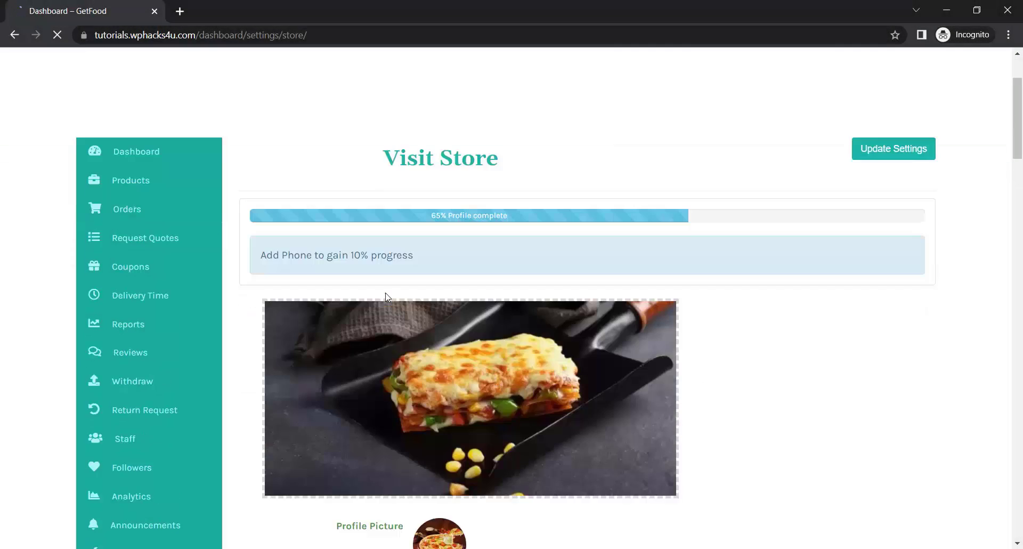
- Look through the store settings, from the profile and address fields to the map, schedule, vacation and biography options
scroll(384, 294, down, 4)
scroll(387, 298, down, 3)
scroll(393, 298, down, 8)
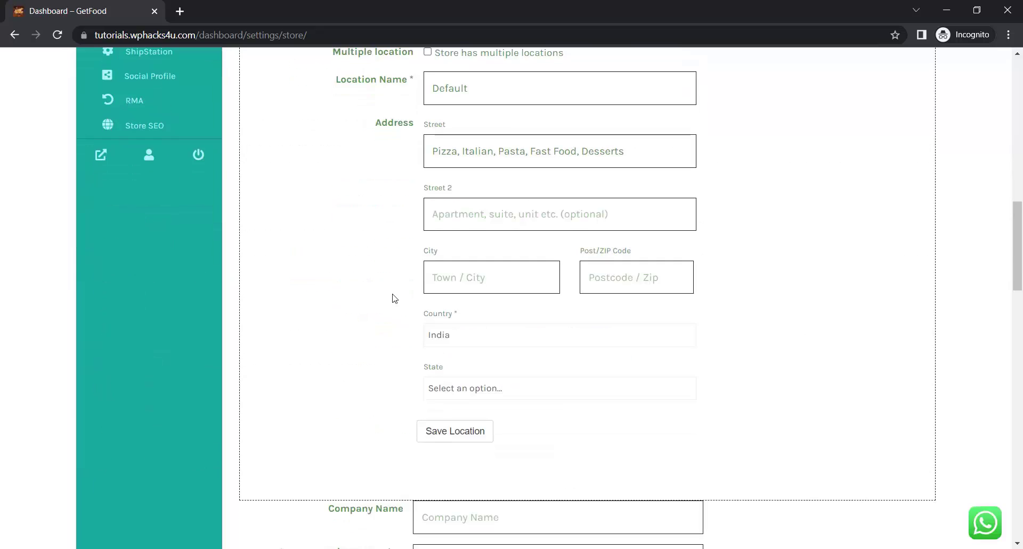
scroll(360, 274, down, 8)
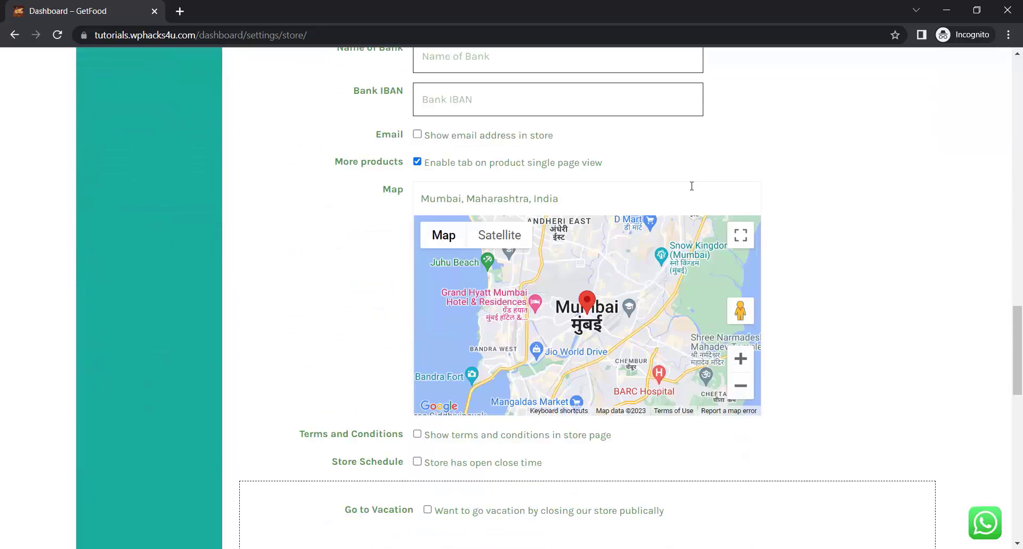
scroll(461, 372, down, 9)
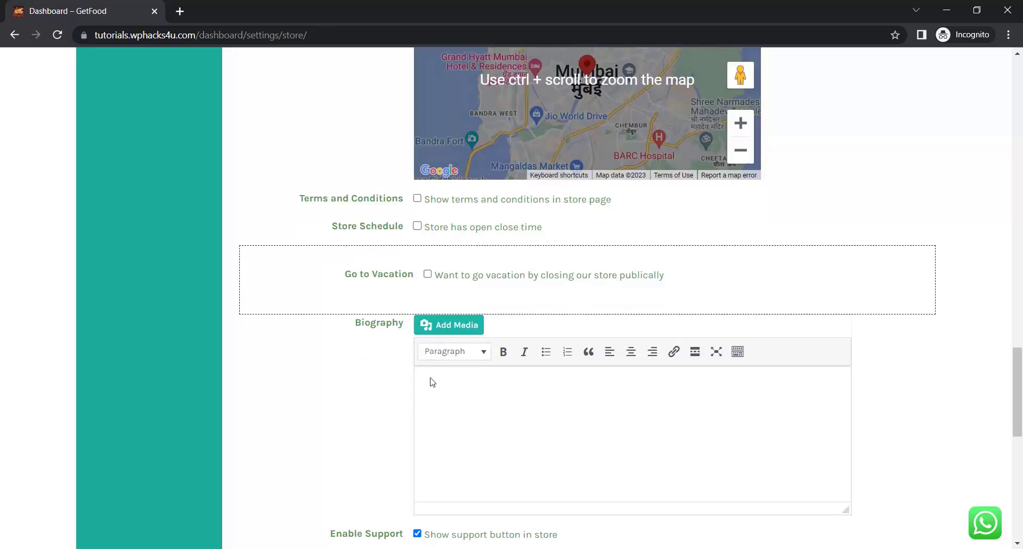
scroll(432, 381, up, 18)
scroll(431, 378, up, 6)
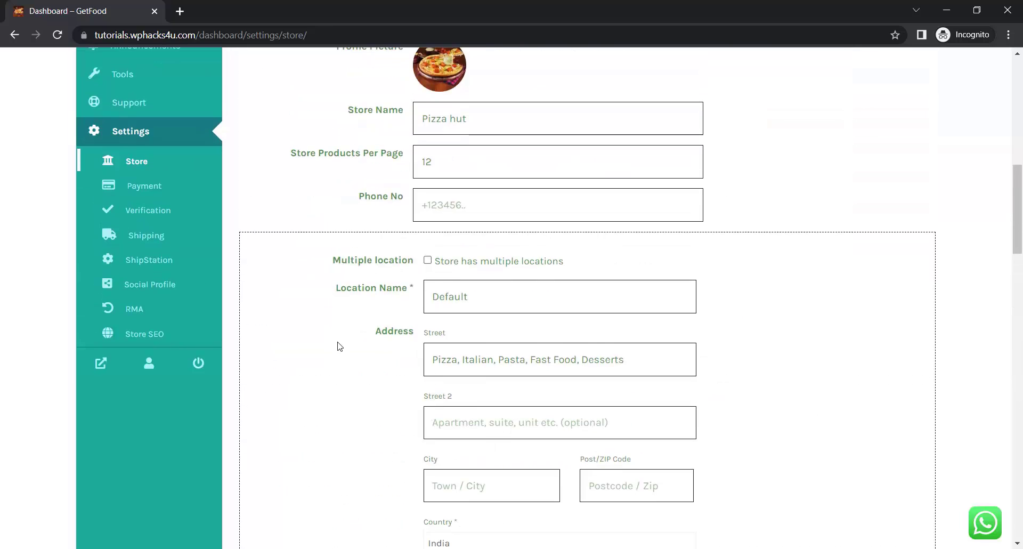
- Open the store's payment settings and examine the Razorpay entry and the Add Payment Method option
click(142, 188)
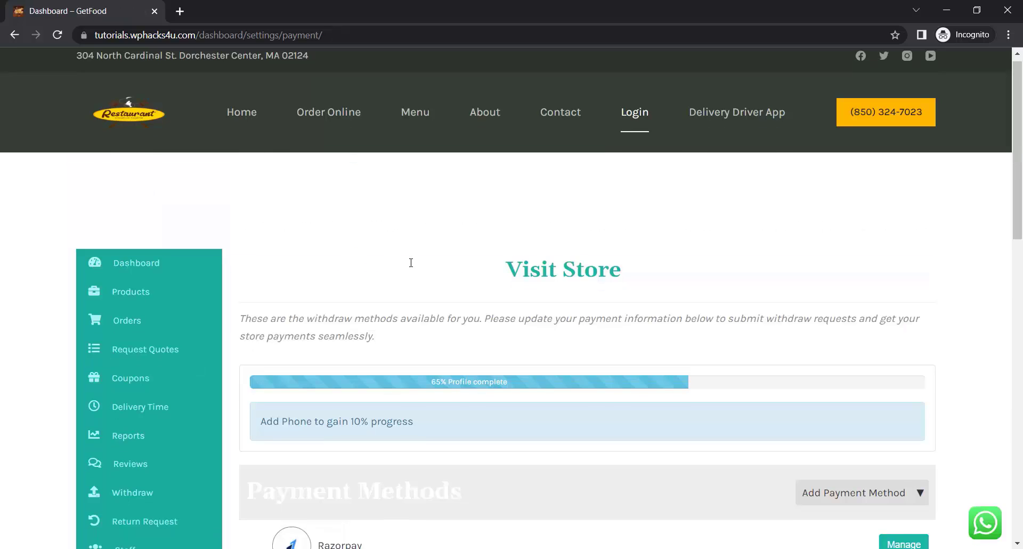
scroll(411, 263, down, 3)
click(909, 304)
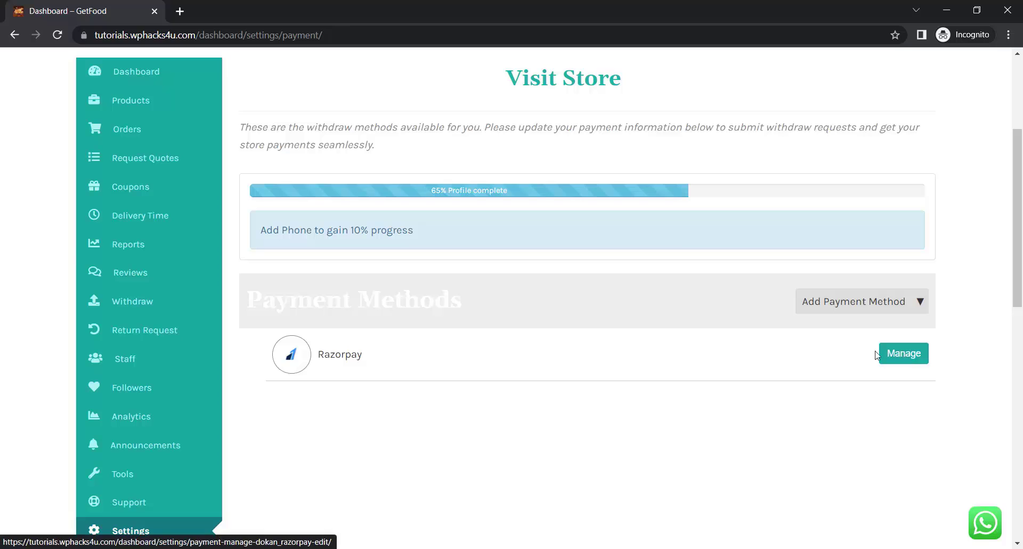
mouse_move(854, 302)
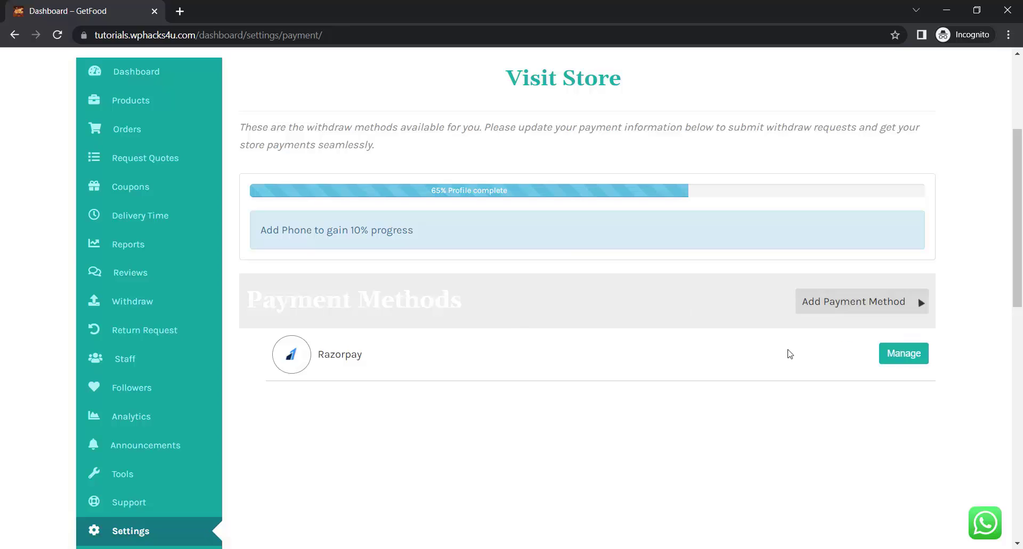
- Review the store's verification settings and start Company Verification to view its file upload form
scroll(205, 334, down, 4)
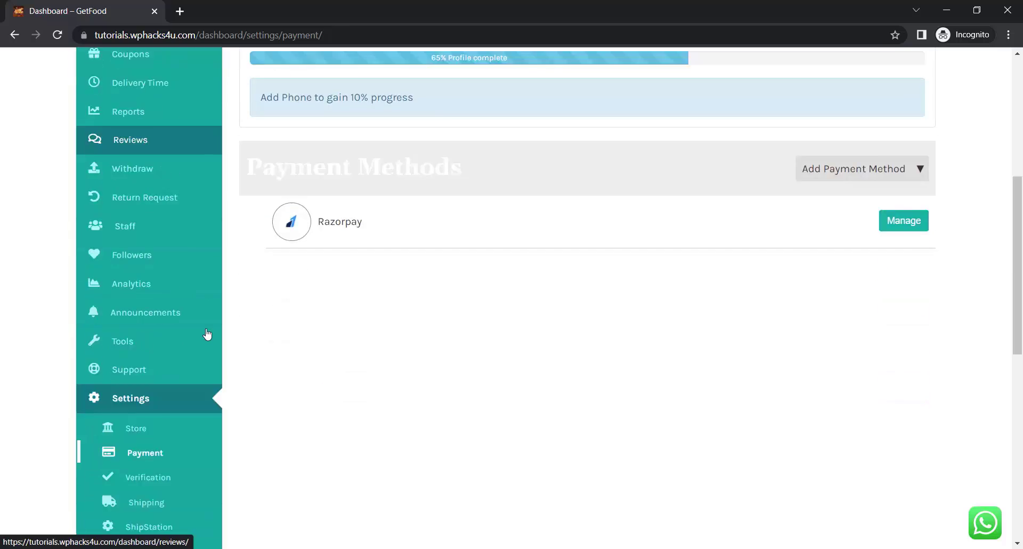
scroll(206, 333, down, 3)
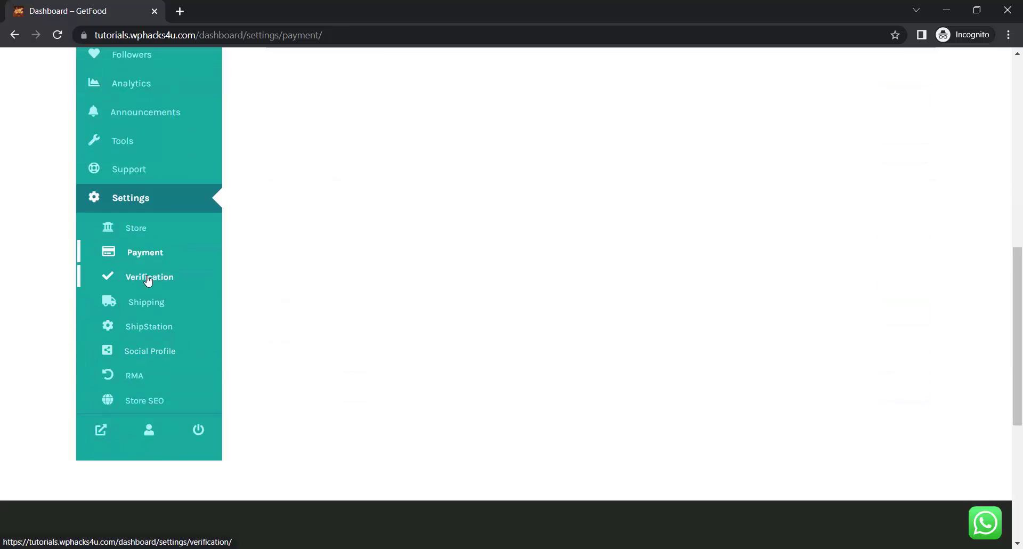
click(148, 279)
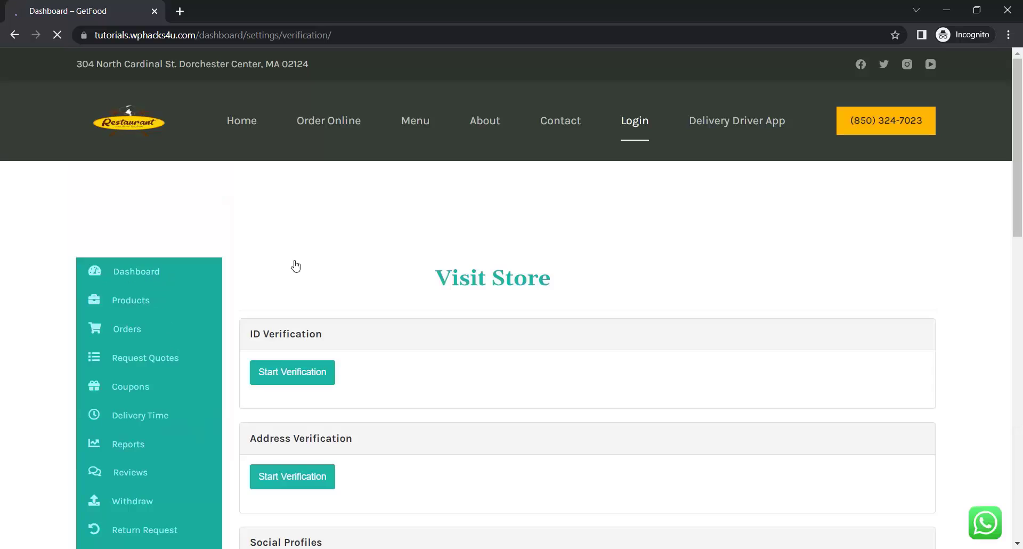
scroll(450, 263, down, 4)
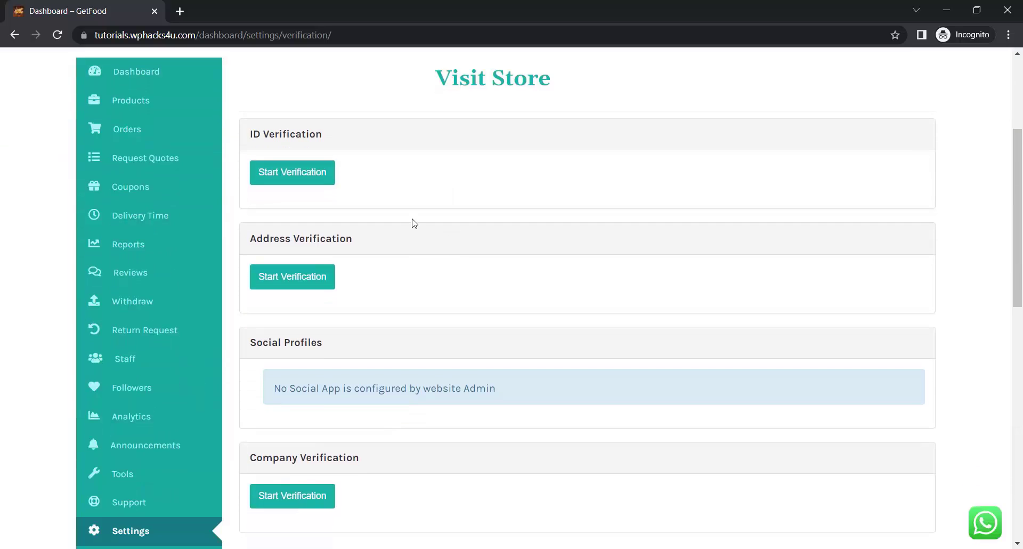
scroll(419, 207, down, 1)
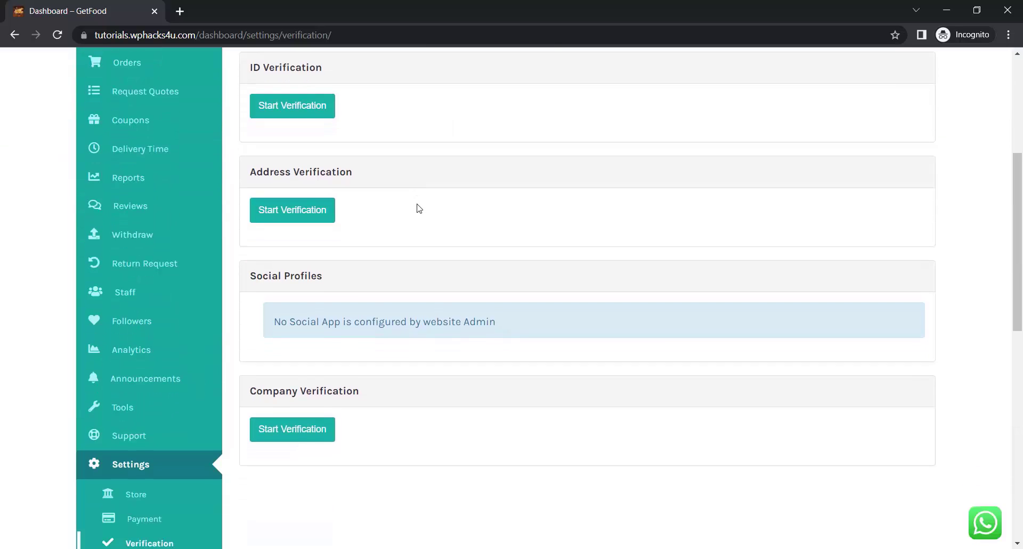
scroll(419, 208, down, 2)
scroll(363, 313, up, 3)
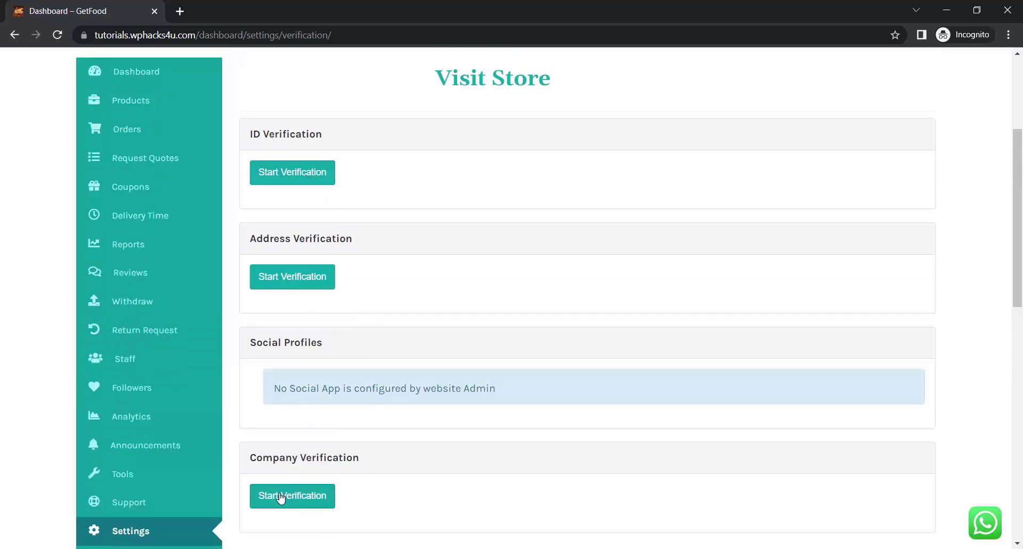
click(280, 497)
scroll(417, 456, down, 4)
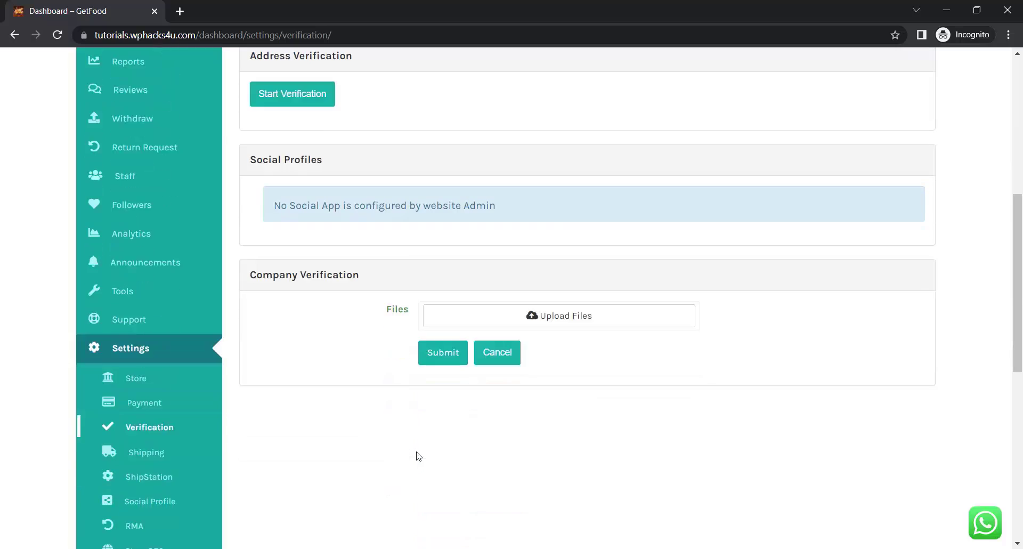
- View the store's Shipping, Social Profile and RMA settings pages
click(149, 370)
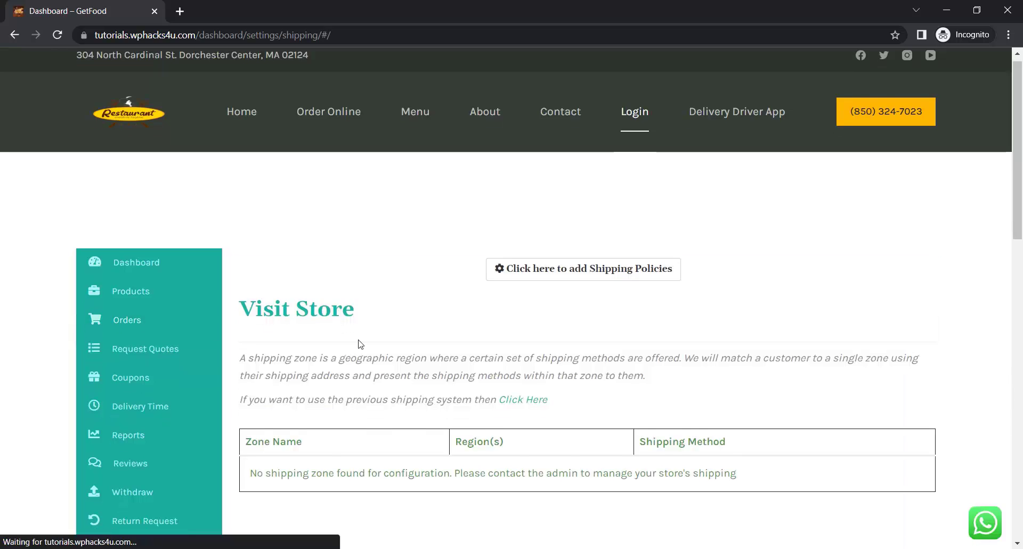
scroll(360, 345, down, 3)
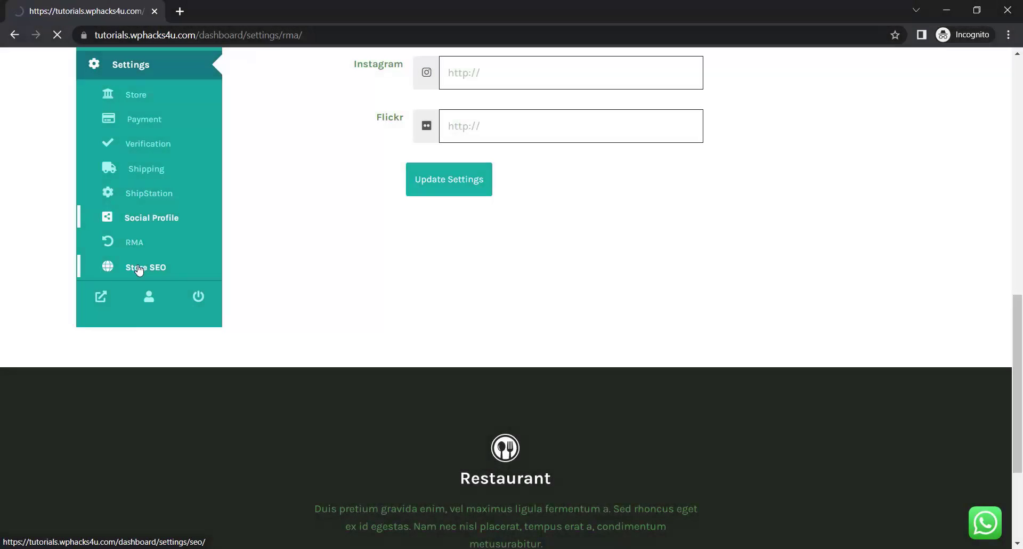
click(136, 250)
scroll(316, 300, down, 10)
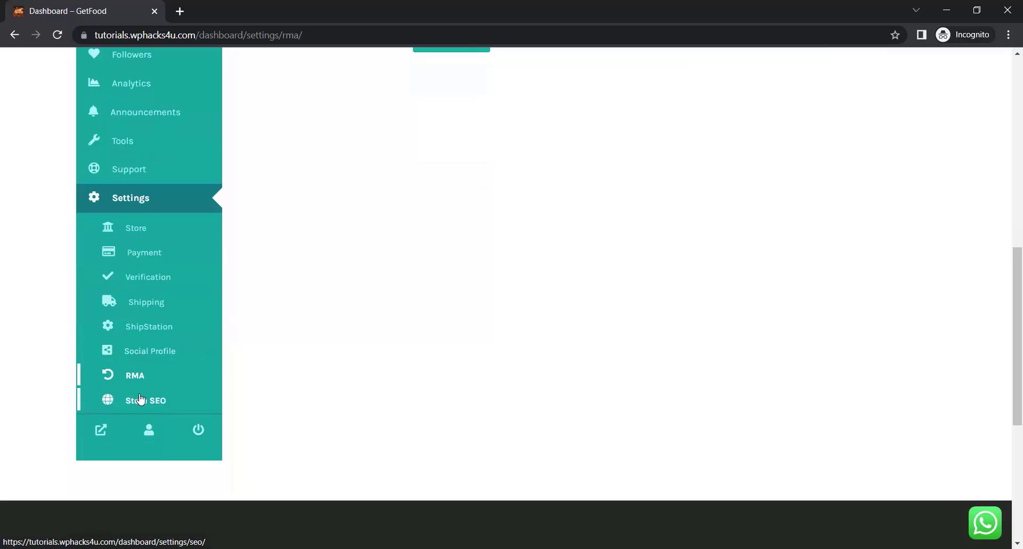
- Open the Store SEO settings and look over the meta, Facebook and Twitter fields
click(140, 400)
scroll(441, 251, down, 5)
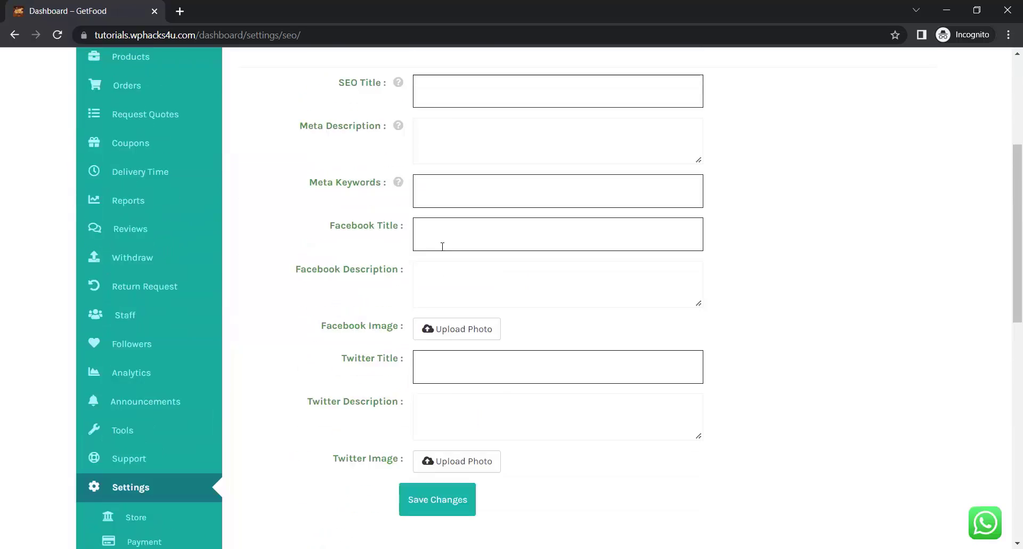
scroll(442, 246, up, 5)
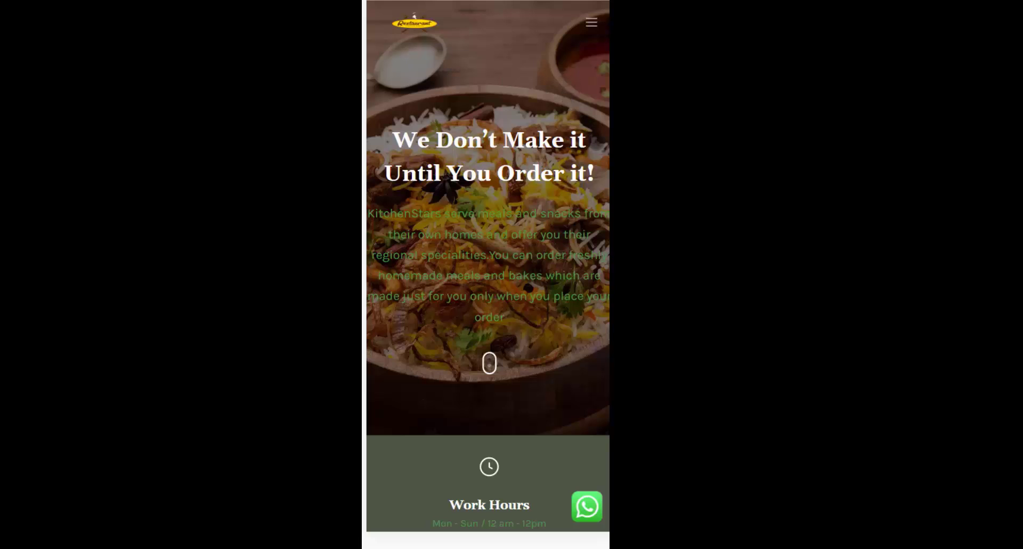
- Look over the mobile home page from the hero banner through the Work Hours, Book a Table and Best Menu sections
scroll(604, 154, down, 6)
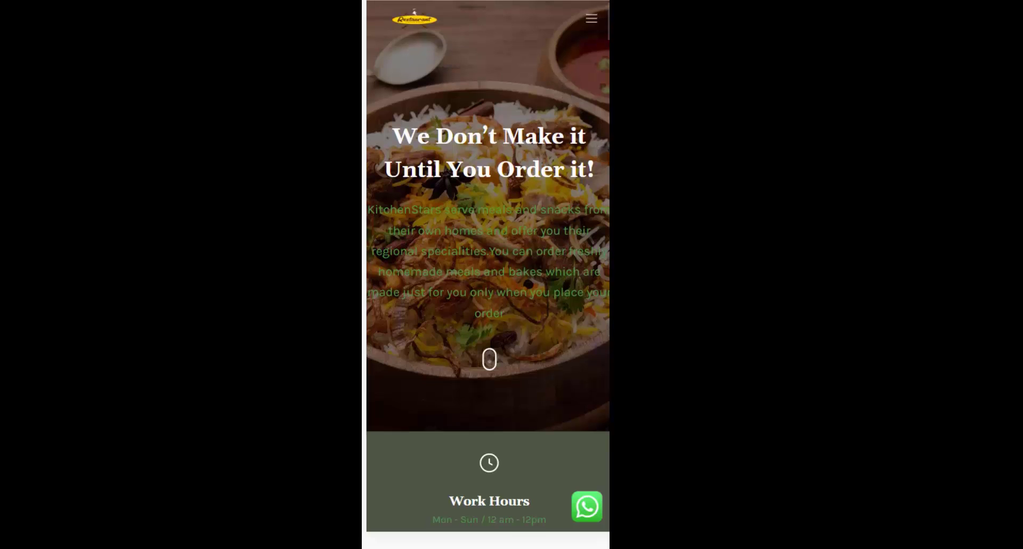
scroll(603, 154, down, 12)
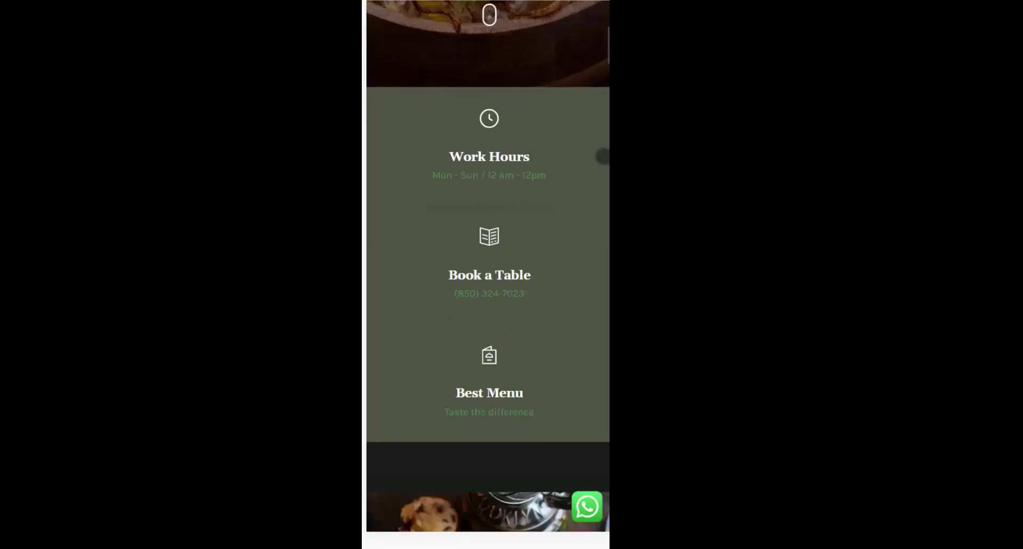
scroll(604, 154, down, 12)
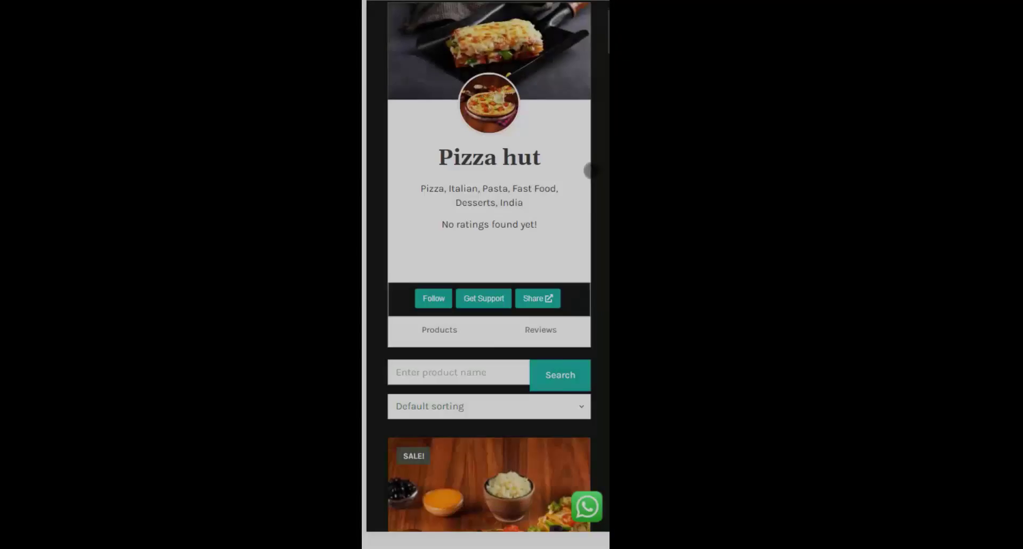
- Browse the product listing on the Pizza hut store page in the mobile layout
scroll(485, 275, down, 5)
scroll(486, 275, down, 11)
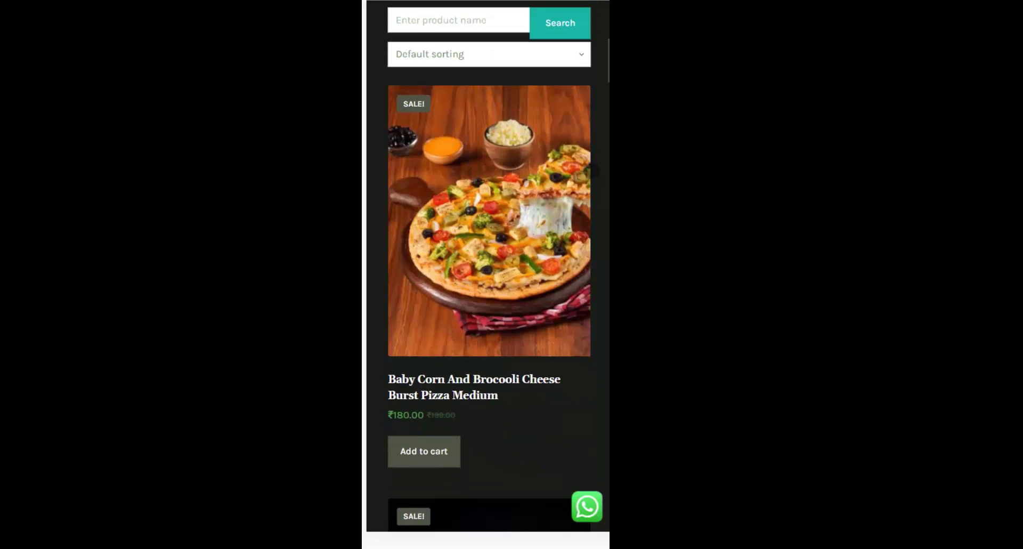
scroll(489, 266, down, 16)
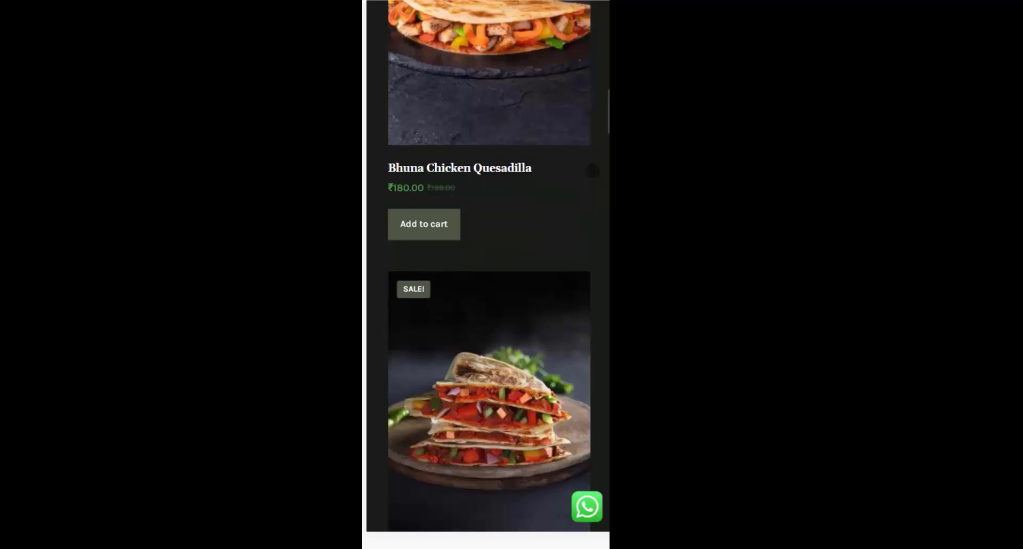
scroll(489, 267, down, 13)
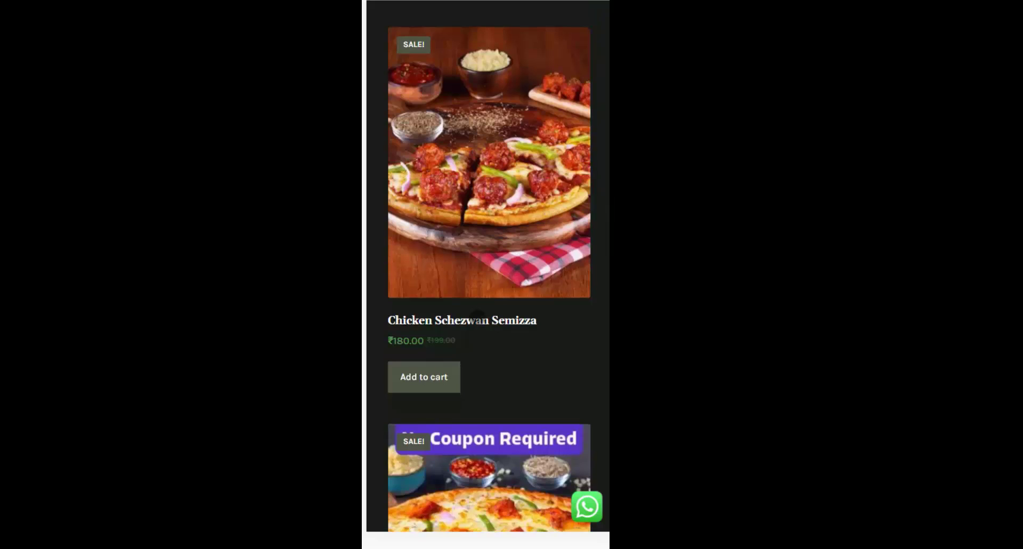
- Open the Chicken Schezwan Semizza product page and examine its description, purchase options, vendor details and reviews section
click(461, 324)
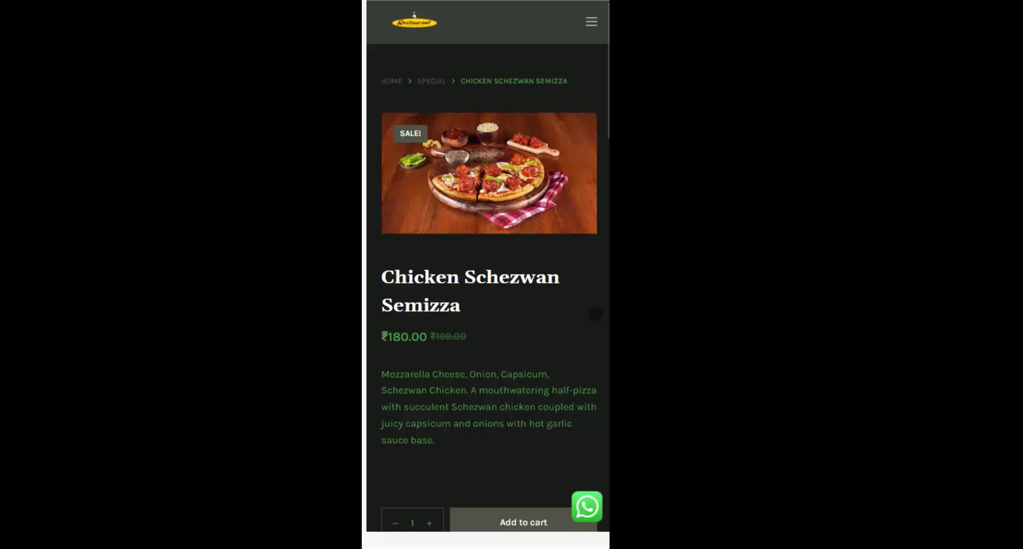
scroll(488, 266, down, 4)
scroll(596, 313, down, 6)
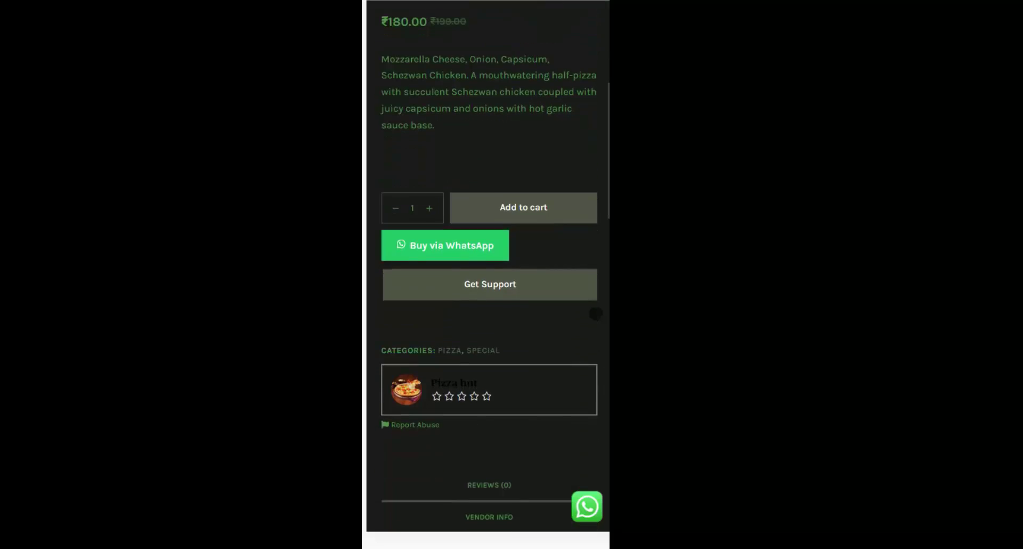
scroll(597, 313, down, 4)
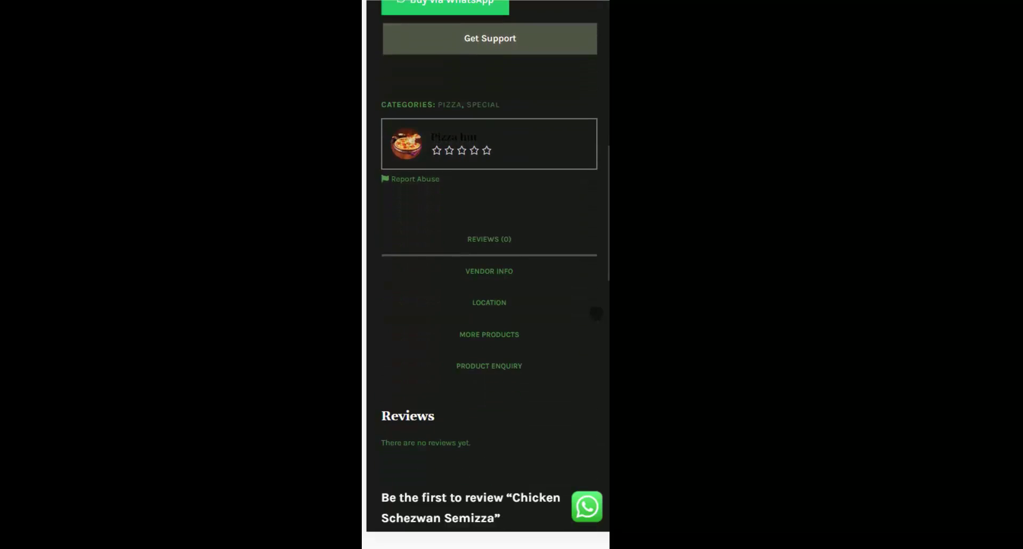
scroll(596, 314, up, 12)
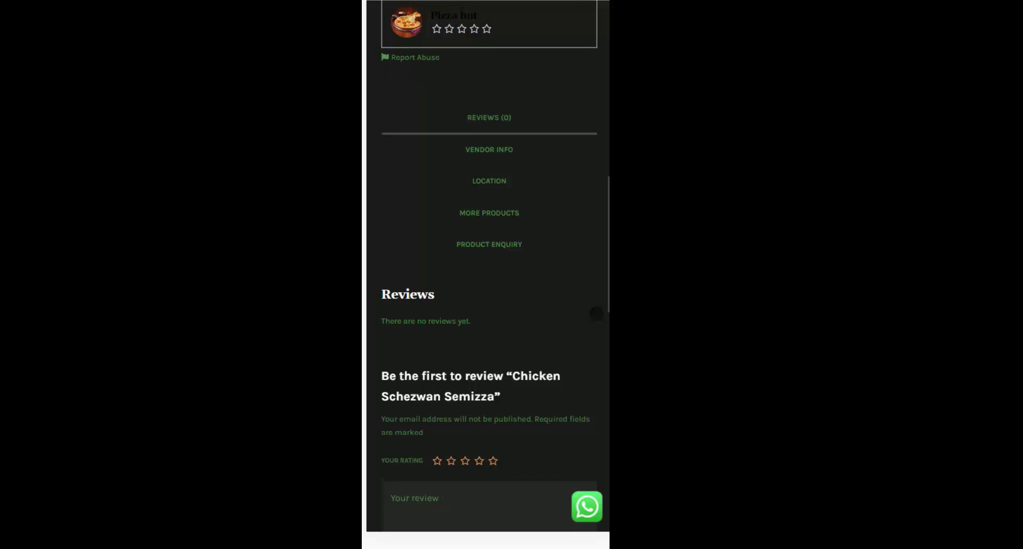
scroll(596, 313, up, 2)
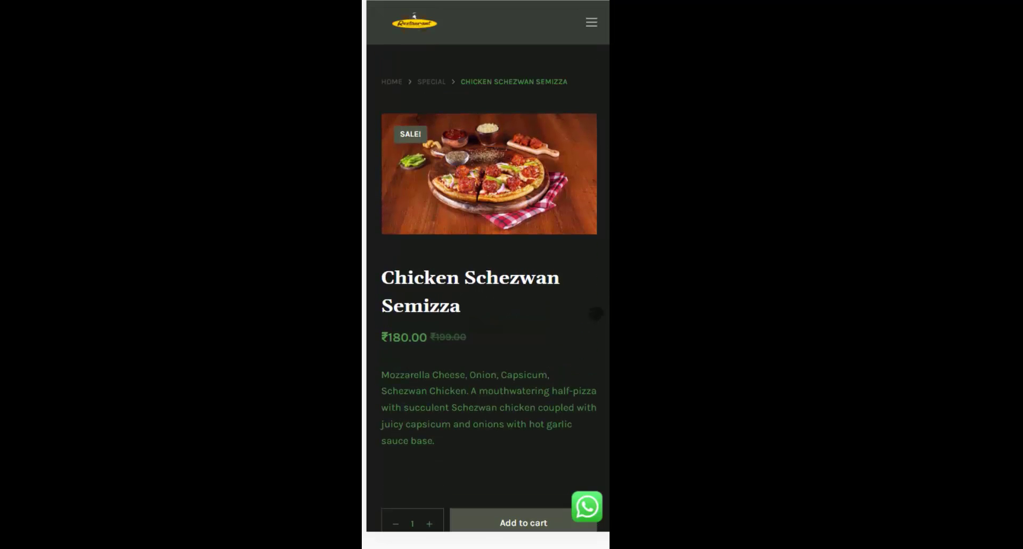
- Go to the mobile site's Order Online page and look through the dishes in the Special category
click(591, 22)
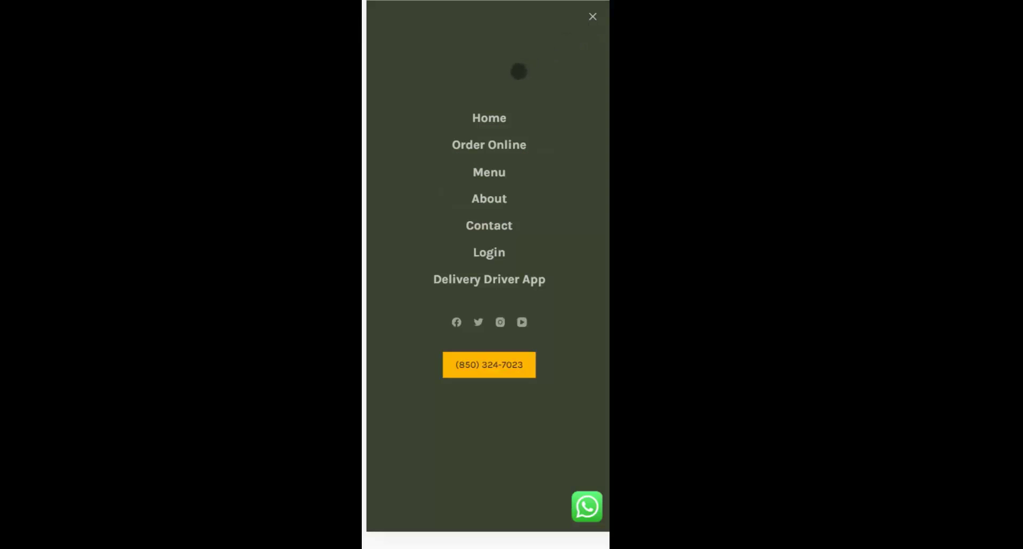
click(483, 144)
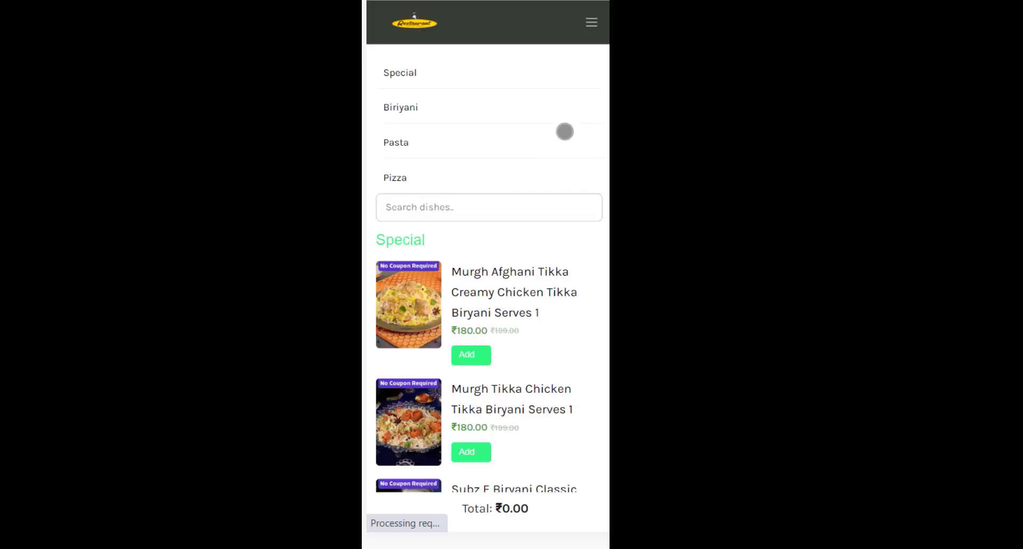
scroll(576, 265, down, 4)
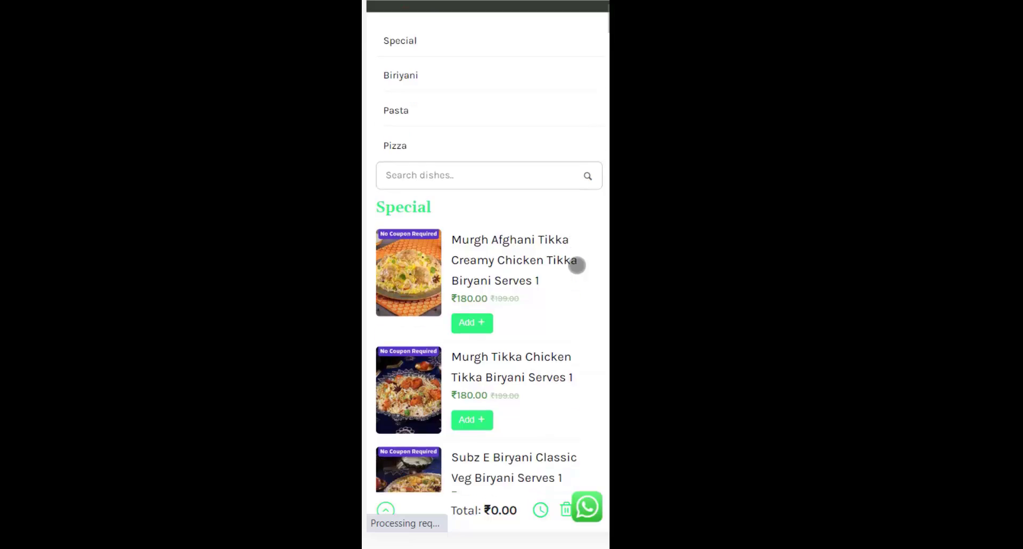
scroll(576, 264, down, 4)
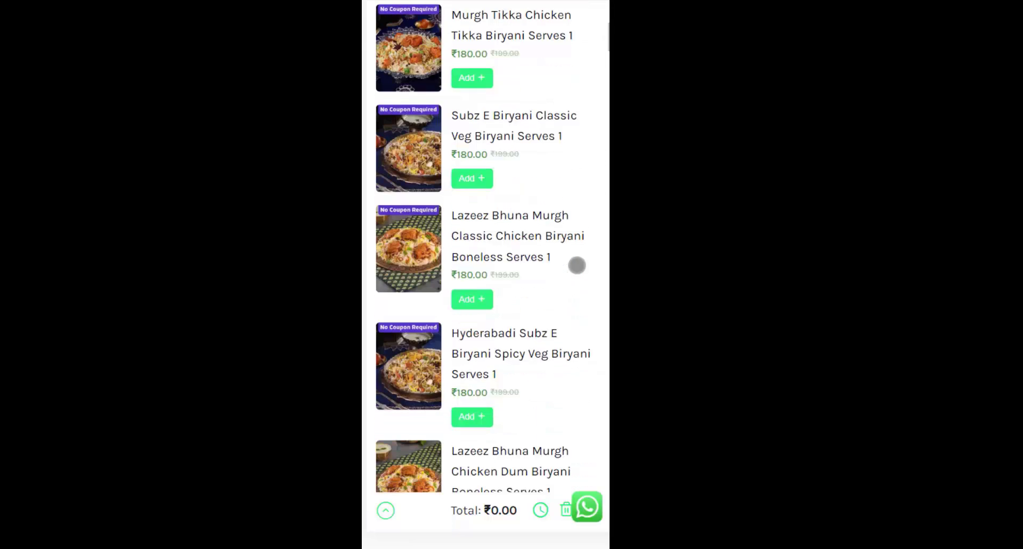
scroll(576, 265, down, 4)
scroll(576, 264, down, 8)
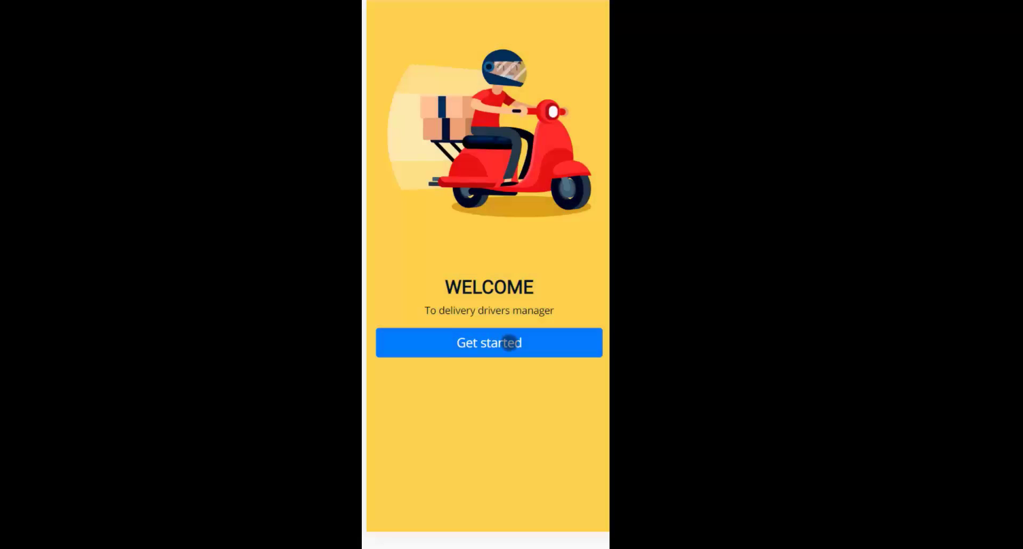
- Log in to the delivery driver app with the prefilled driver credentials and view its navigation options
click(509, 343)
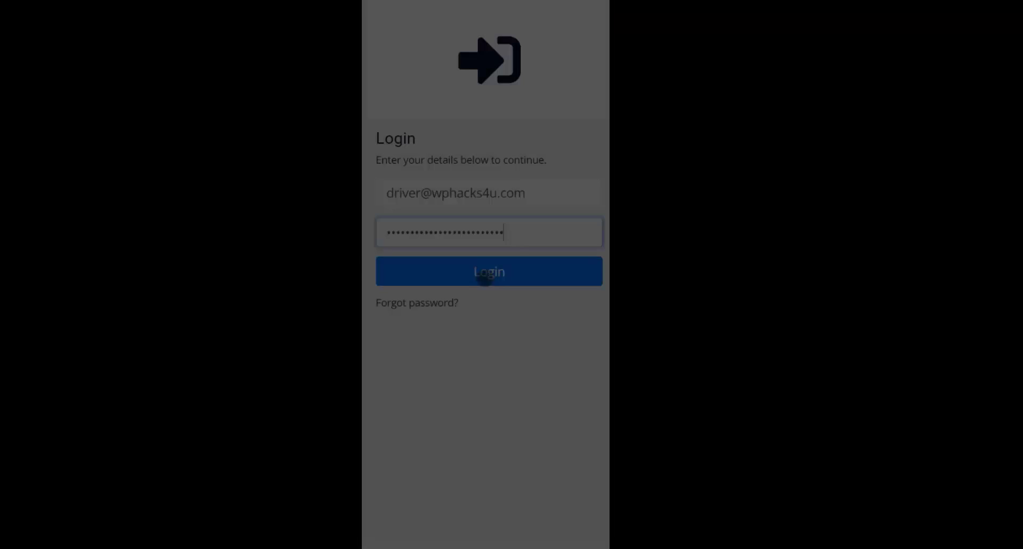
click(489, 272)
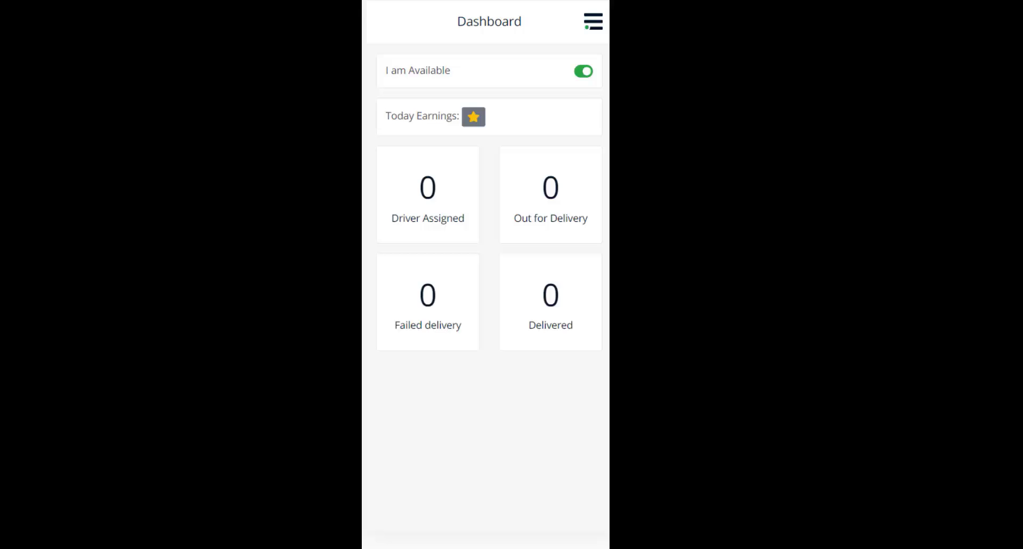
click(588, 21)
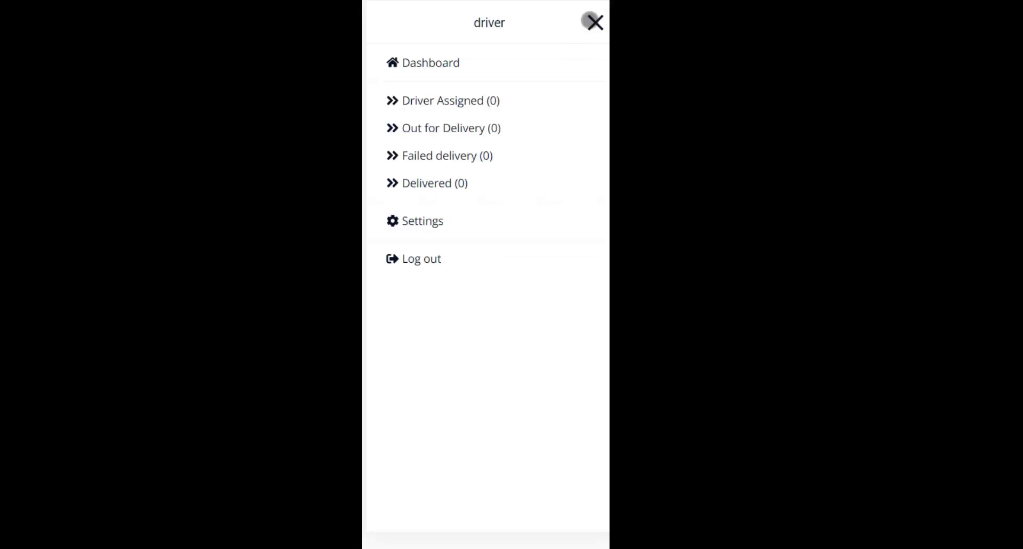
click(593, 22)
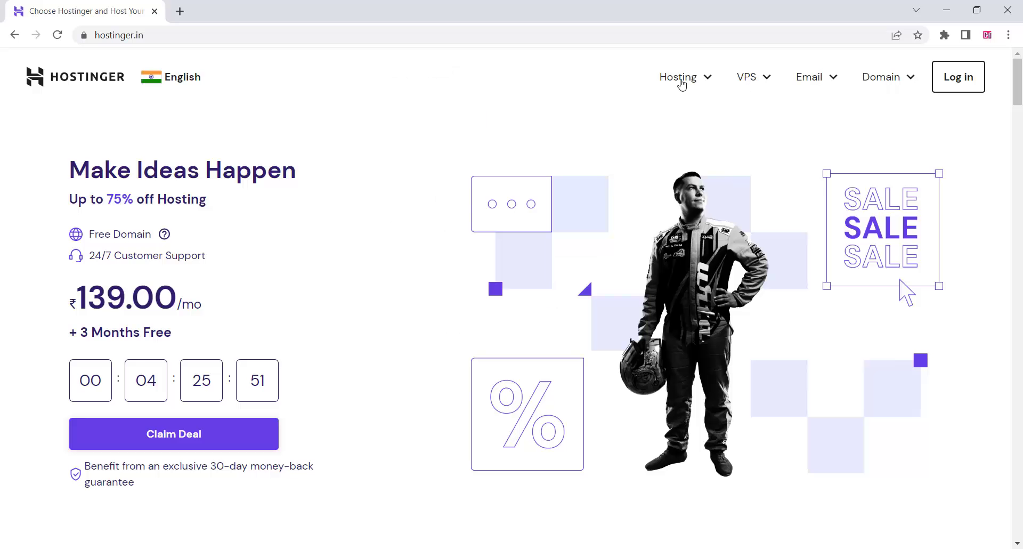
- On the Hostinger website, open the Web Hosting plans and add Premium Web Hosting to the cart
click(681, 81)
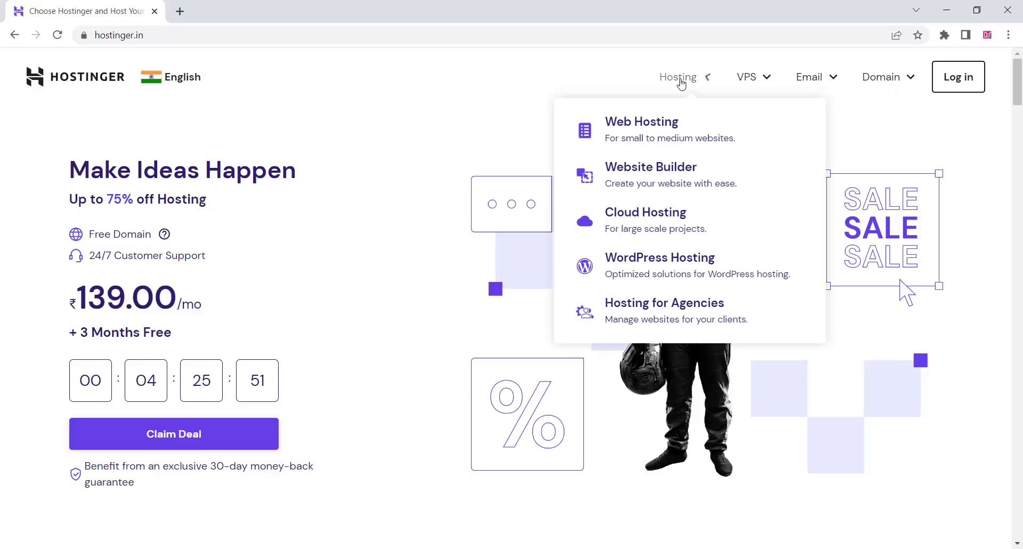
click(643, 124)
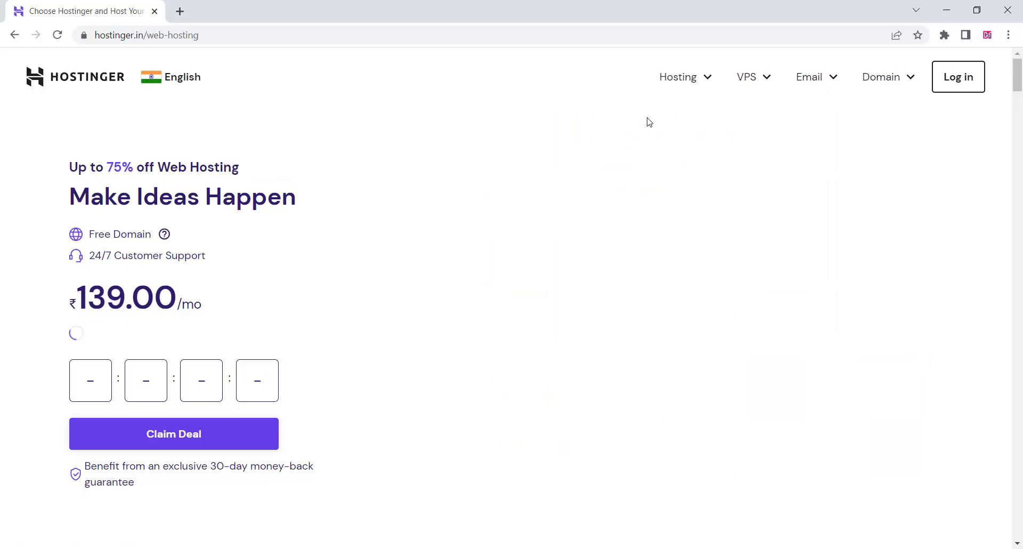
scroll(343, 276, down, 7)
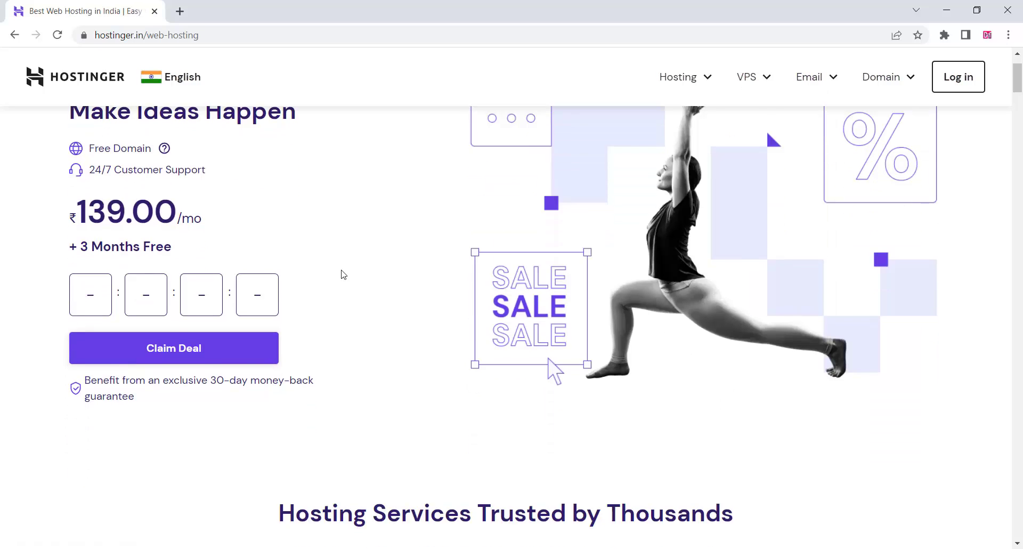
scroll(343, 270, down, 7)
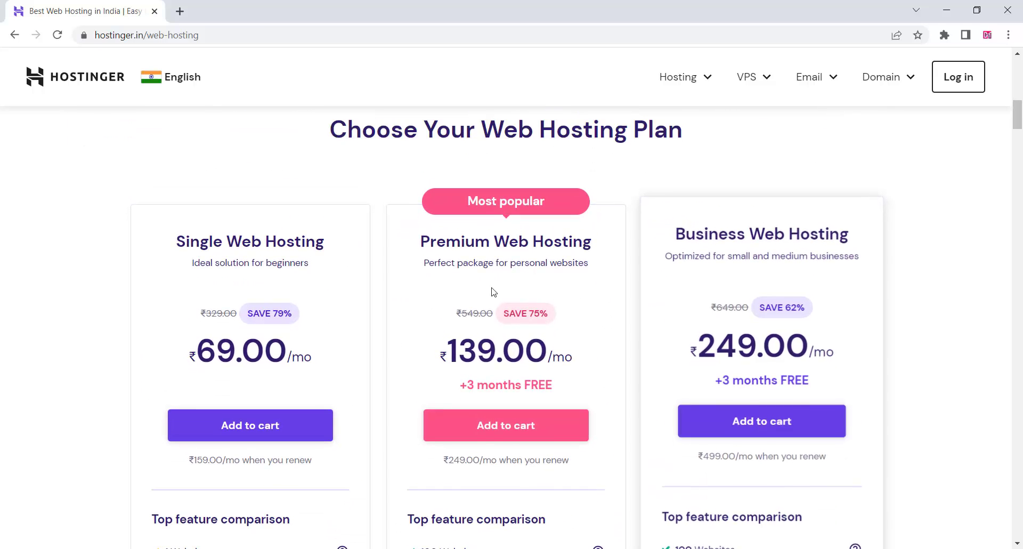
scroll(451, 291, down, 1)
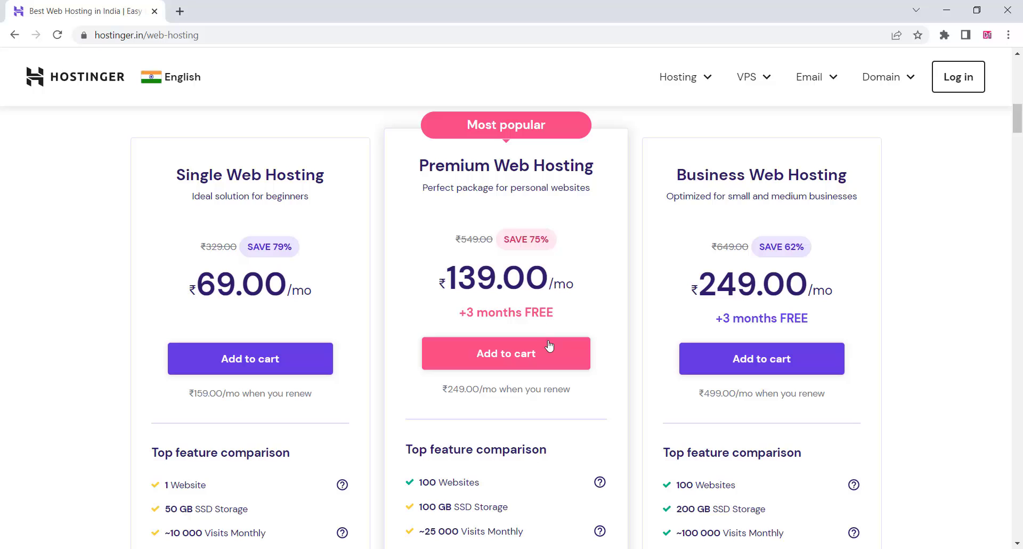
click(521, 360)
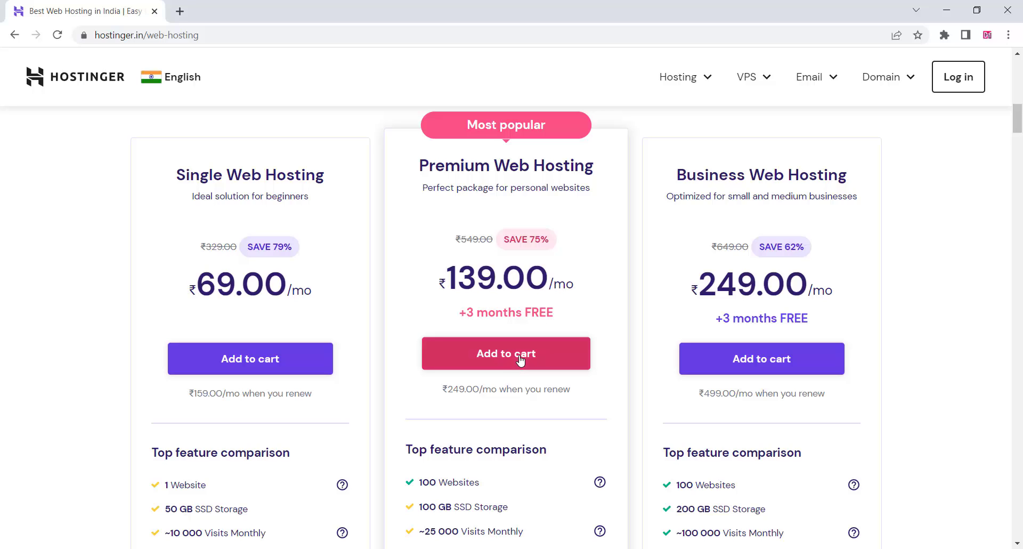
click(520, 360)
- Examine the 12-month plan's free domain details in the cart, along with the account, payment and order summary sections
scroll(545, 441, down, 5)
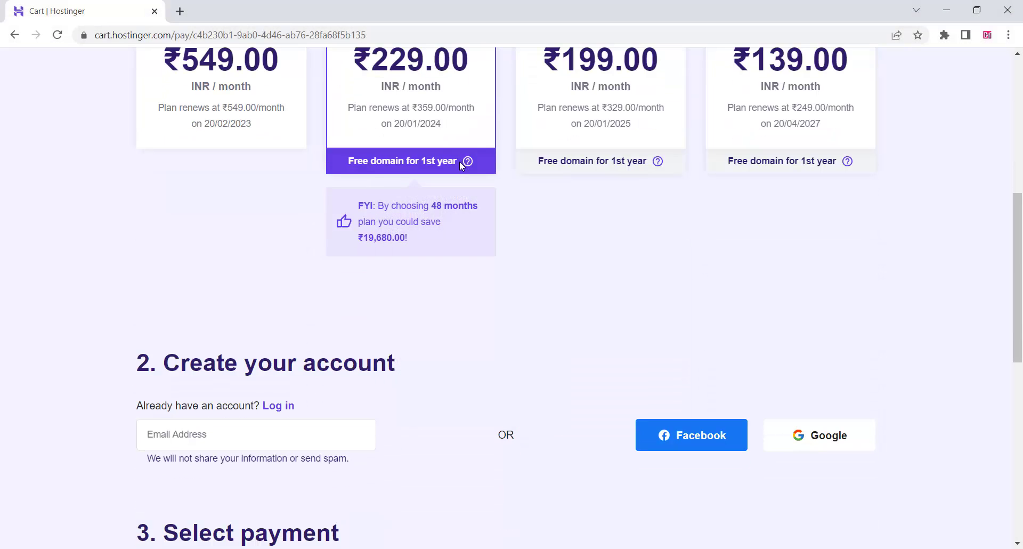
drag(460, 161, 367, 163)
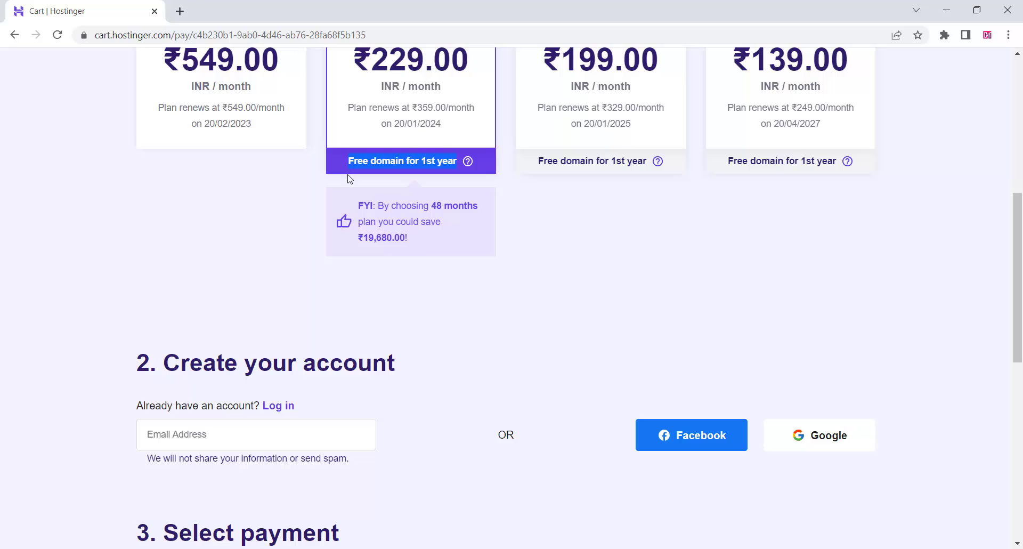
scroll(349, 178, up, 1)
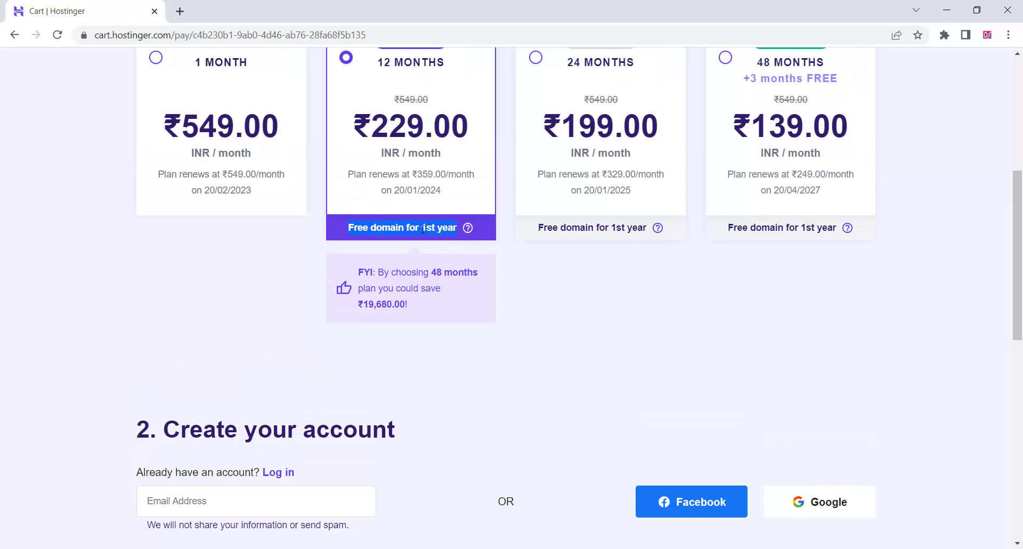
mouse_move(469, 229)
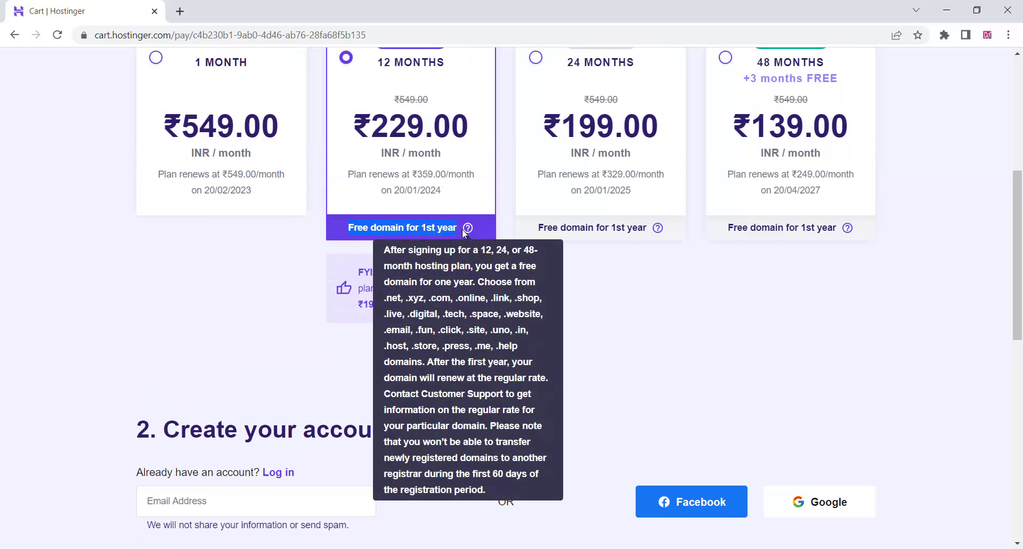
scroll(229, 279, down, 7)
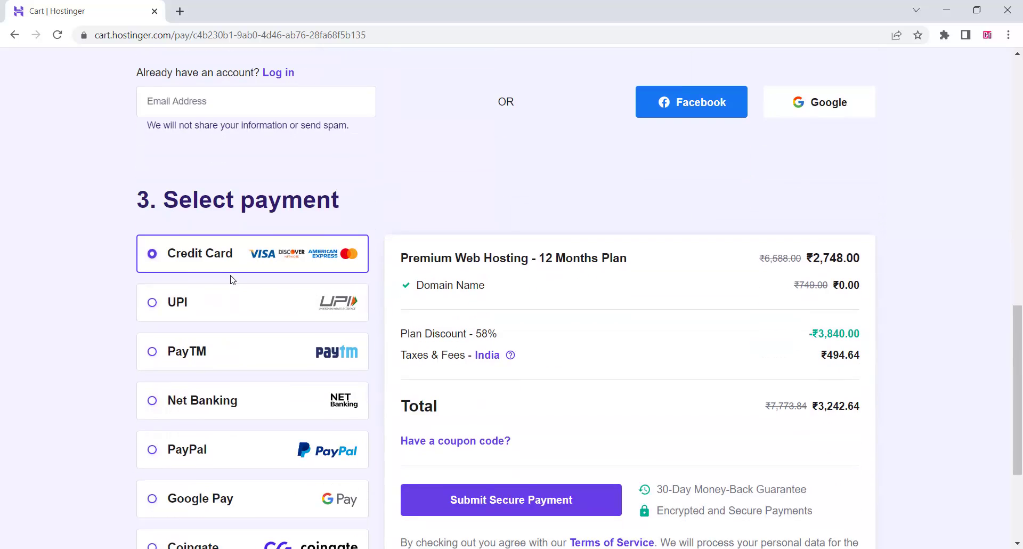
scroll(232, 280, down, 1)
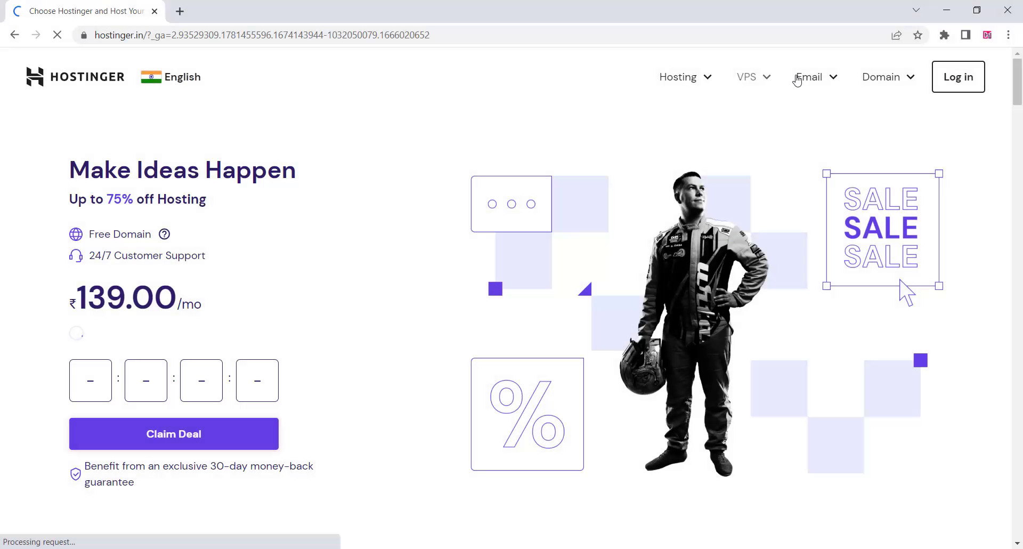
- Open Hostinger's Domain Name Search and check the availability of myrestaurant123.com
click(876, 80)
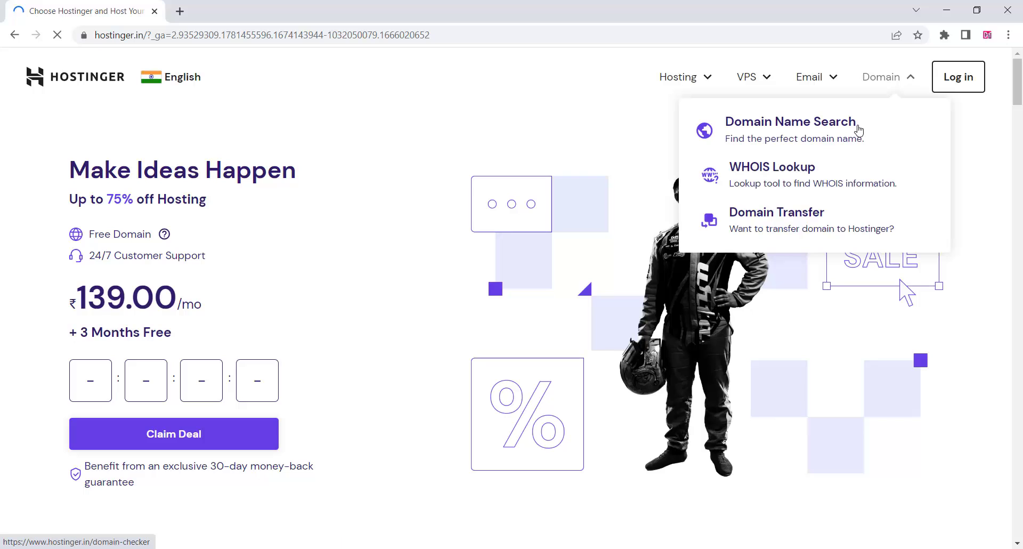
click(789, 132)
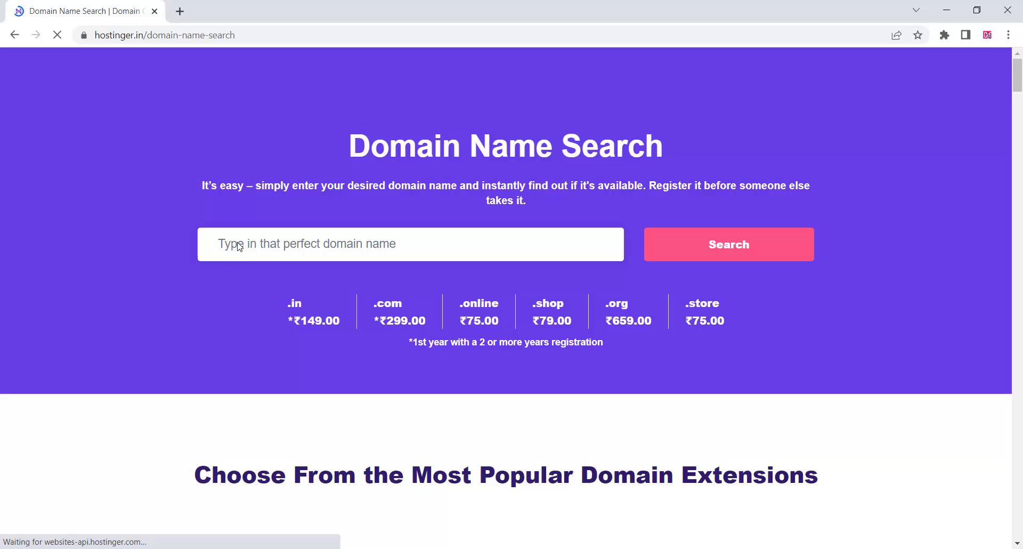
right_click(237, 244)
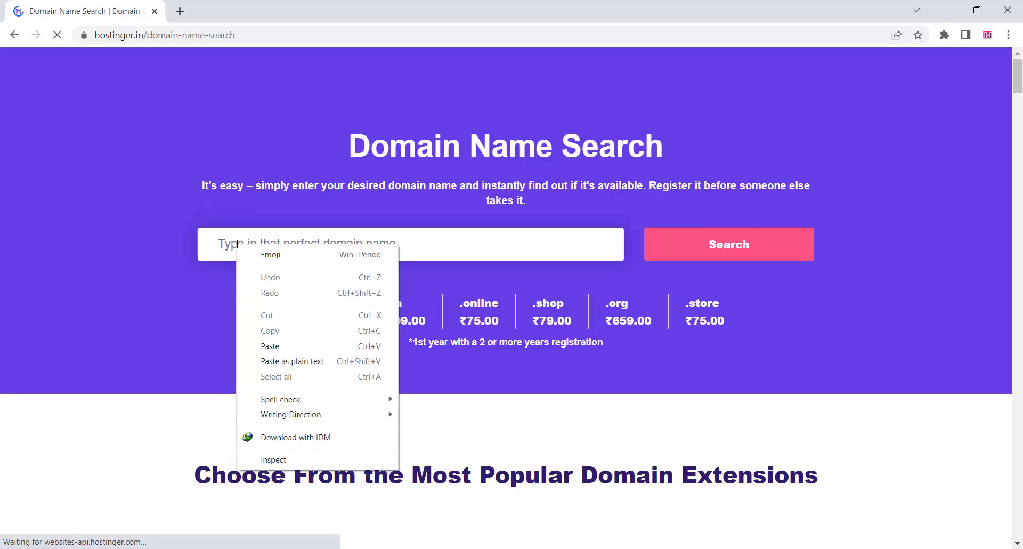
click(283, 347)
click(737, 243)
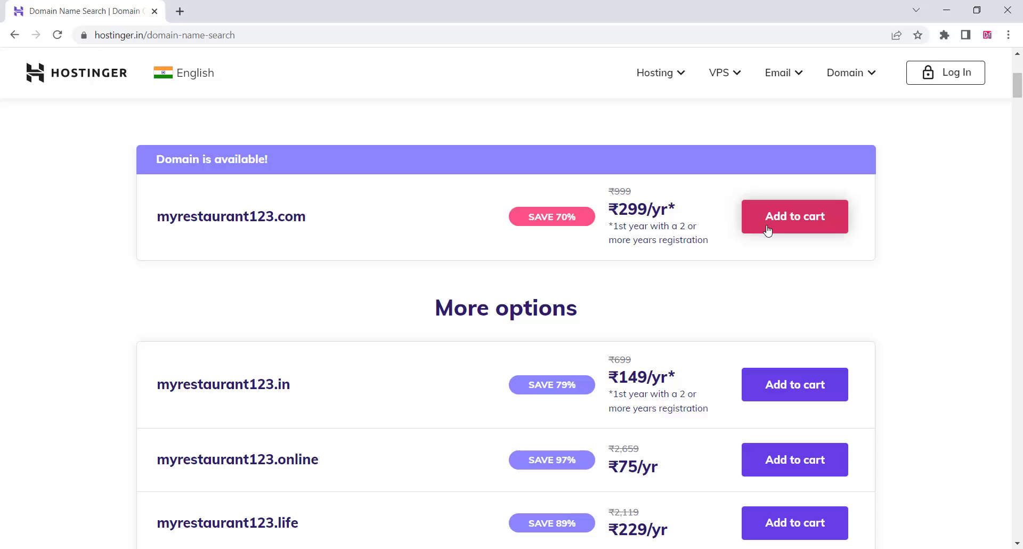
- Add the myrestaurant123.com domain to the cart and continue to the cart
click(768, 230)
drag(279, 156, 155, 160)
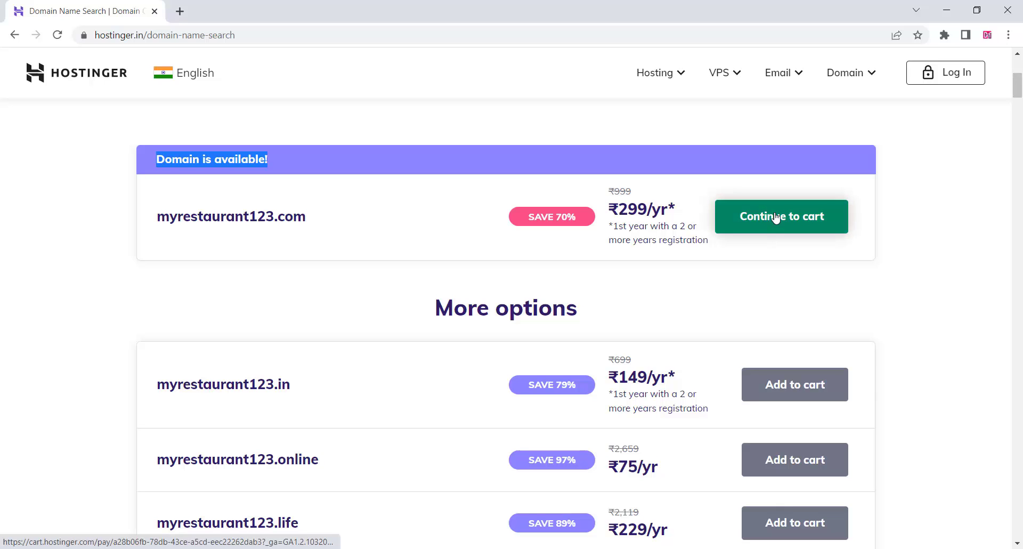
click(776, 217)
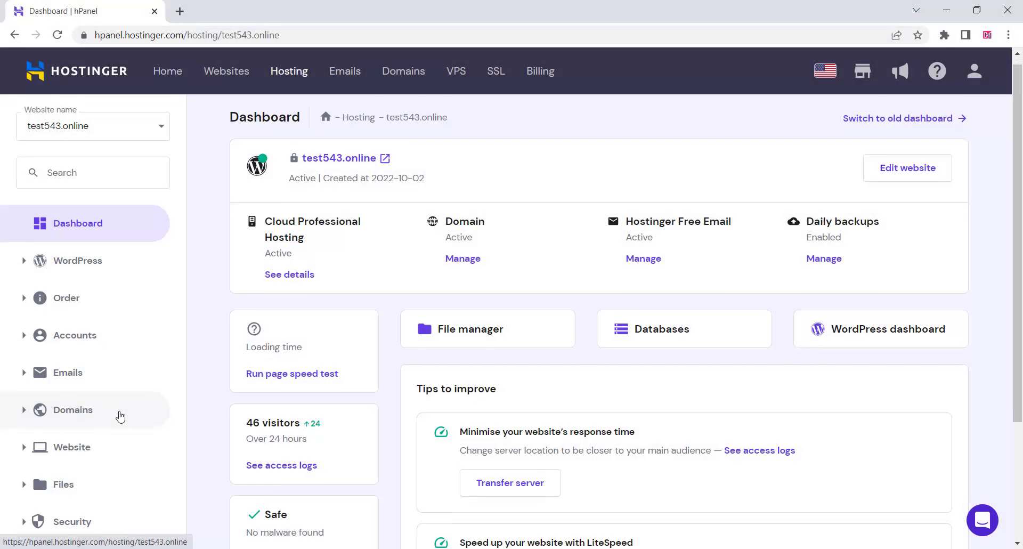
- In the hosting dashboard of test543.online, open the website Auto Installer and choose WordPress
scroll(120, 417, down, 2)
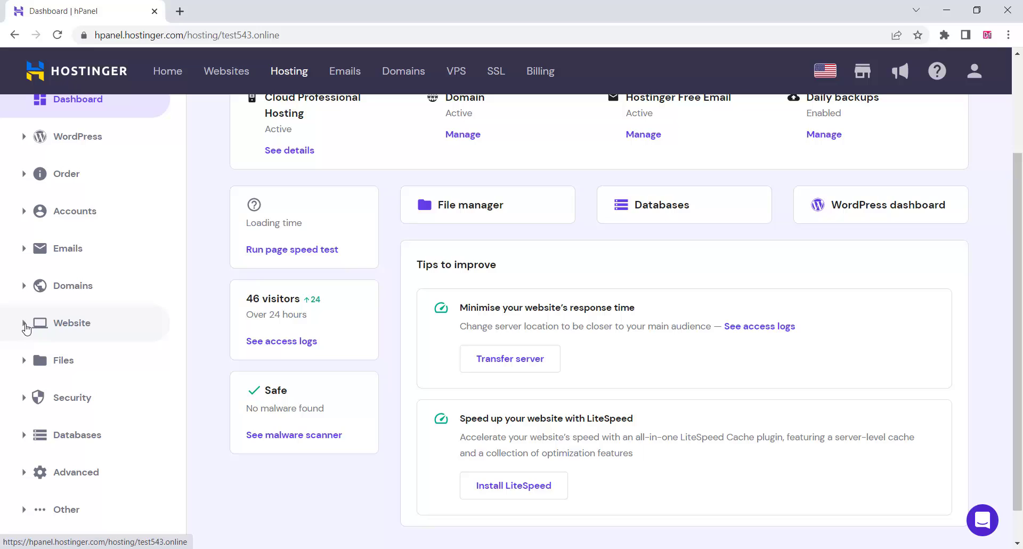
click(26, 329)
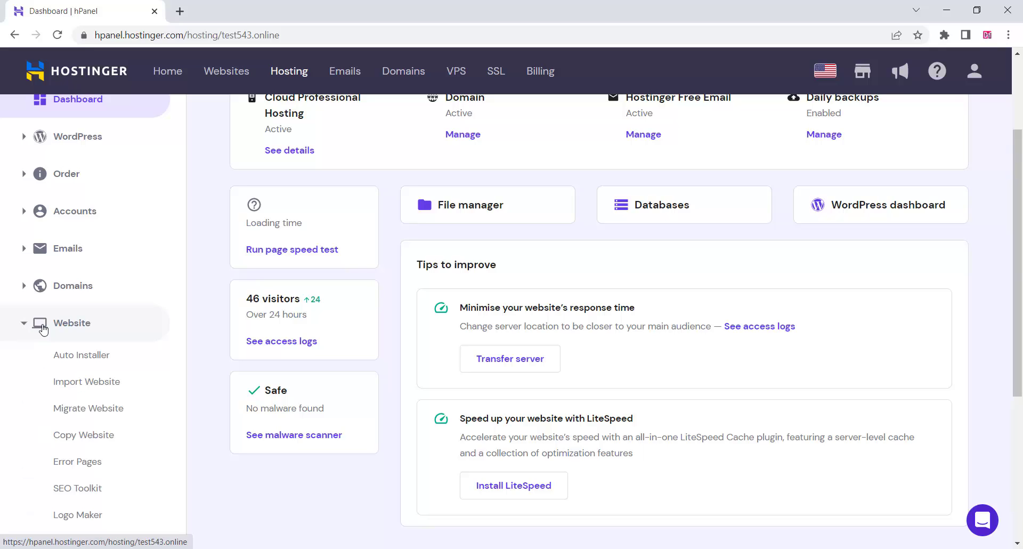
click(65, 359)
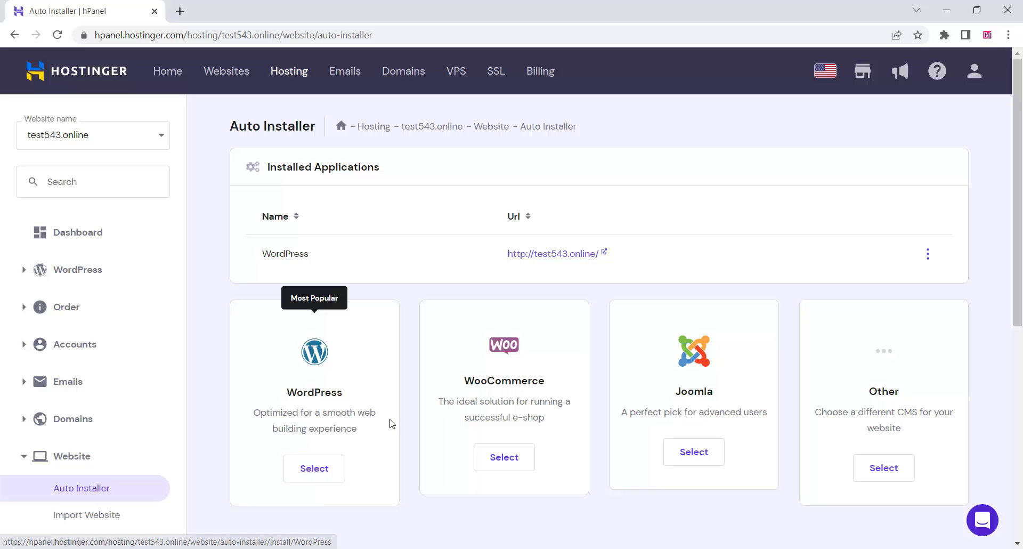
click(342, 471)
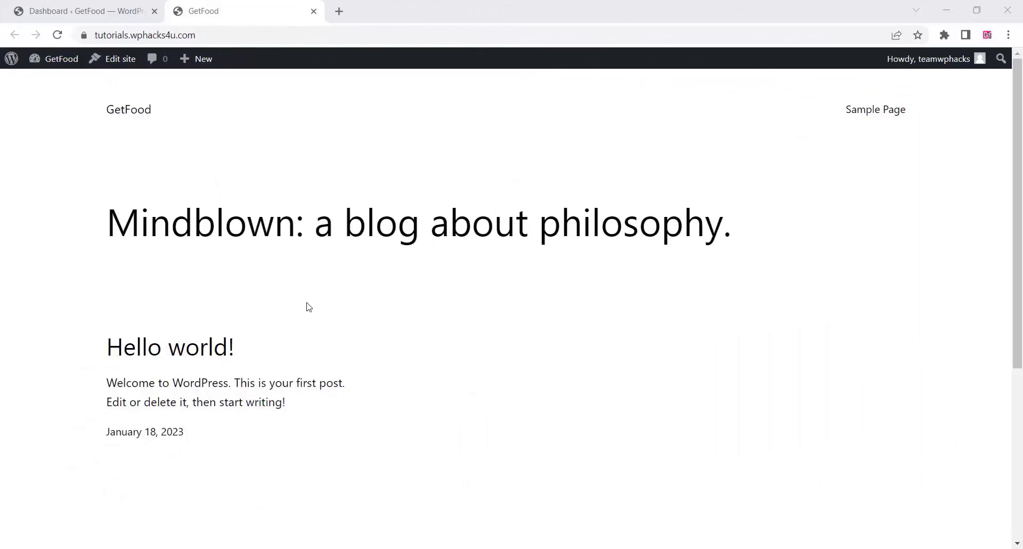
- Look over the GetFood site's default home page and return to its WordPress dashboard
scroll(325, 270, down, 6)
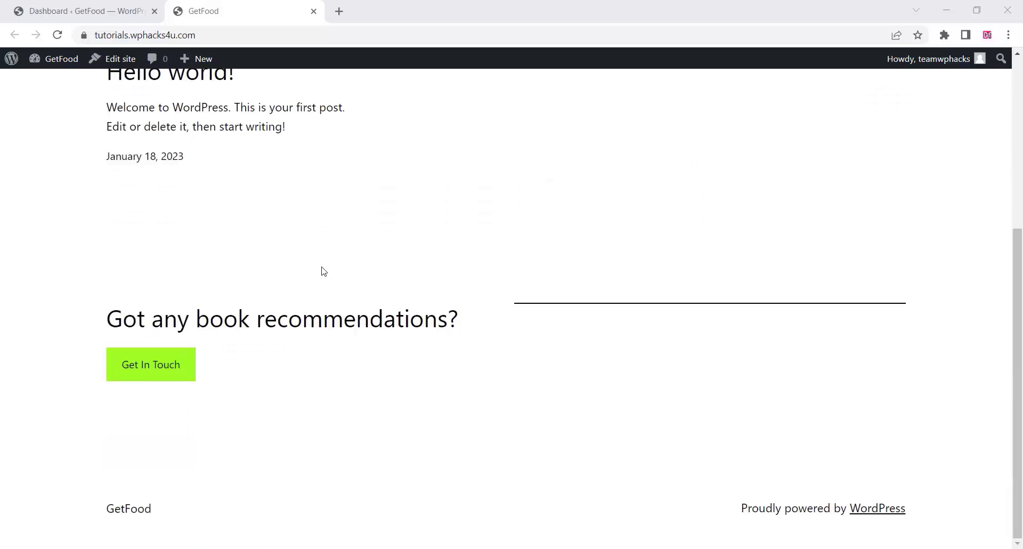
scroll(324, 271, up, 6)
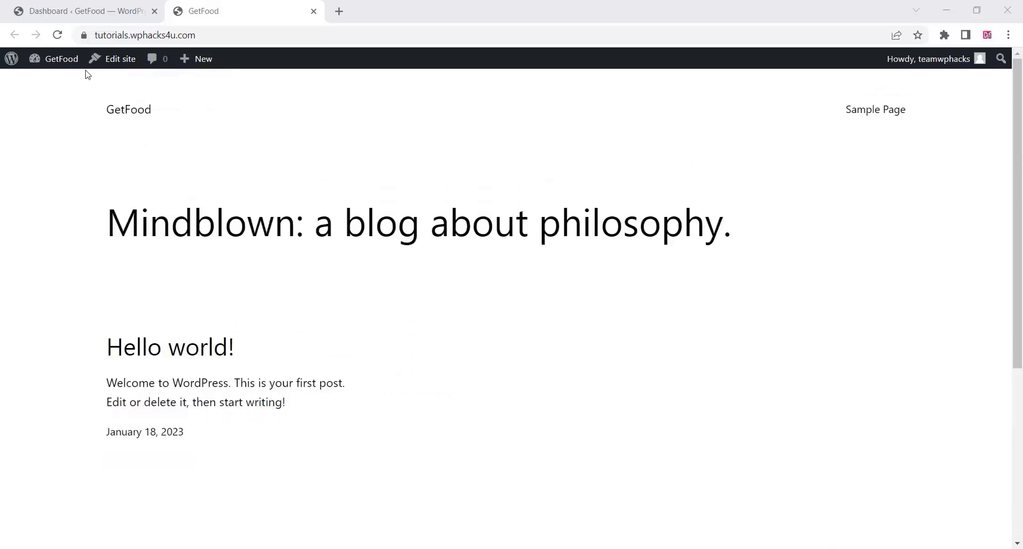
click(119, 8)
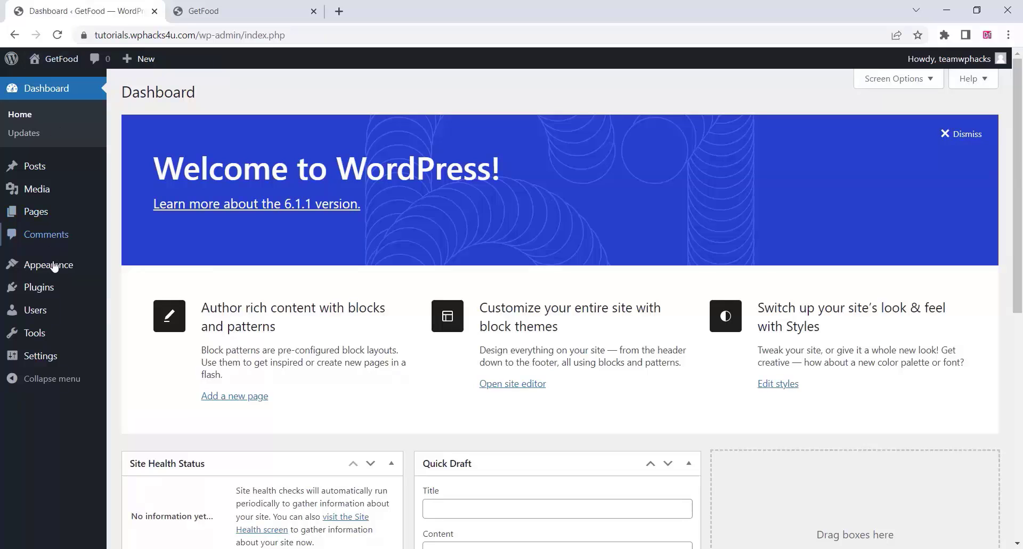
- Search the theme directory for "blocksy", then install and activate the Blocksy theme
mouse_move(54, 267)
click(131, 268)
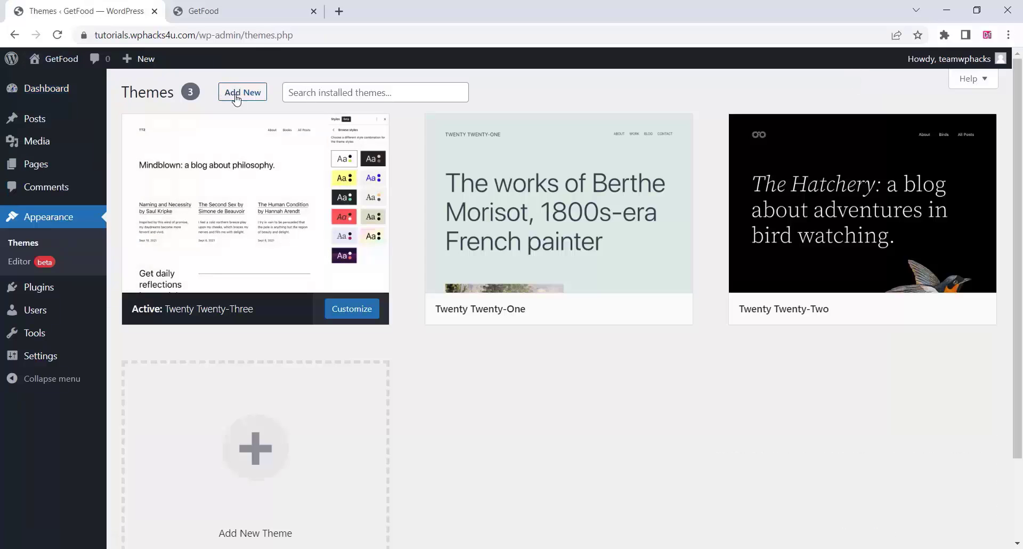
click(237, 99)
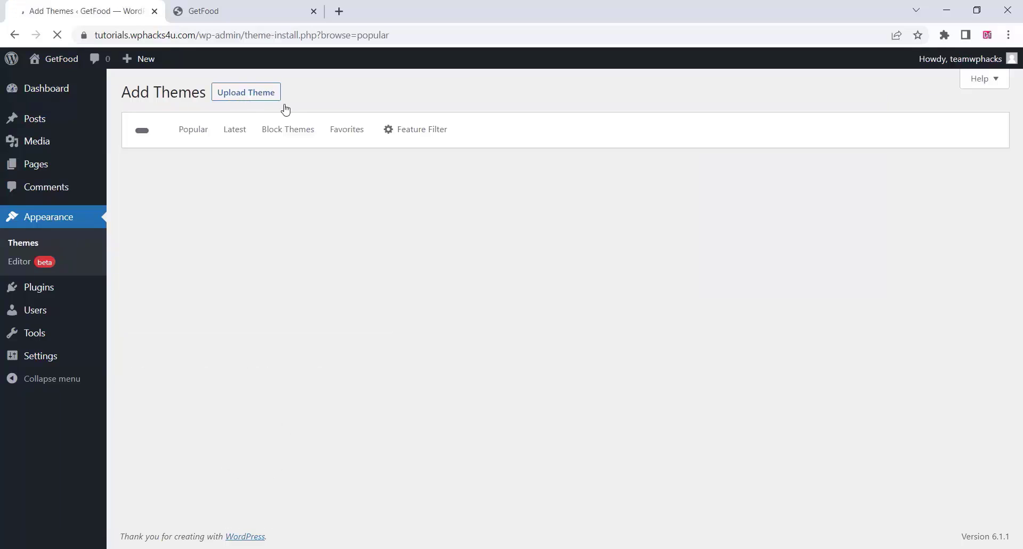
click(845, 129)
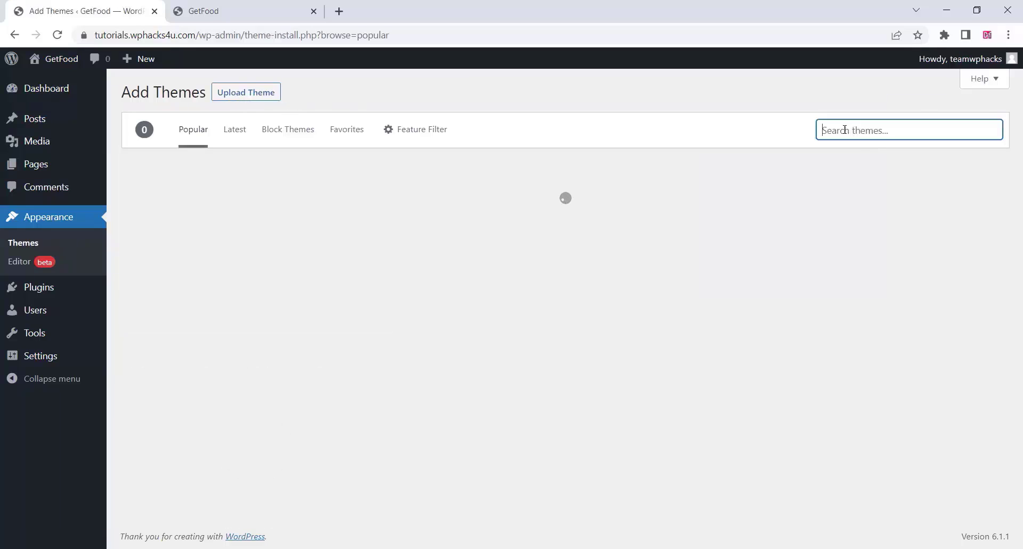
text(blocksy)
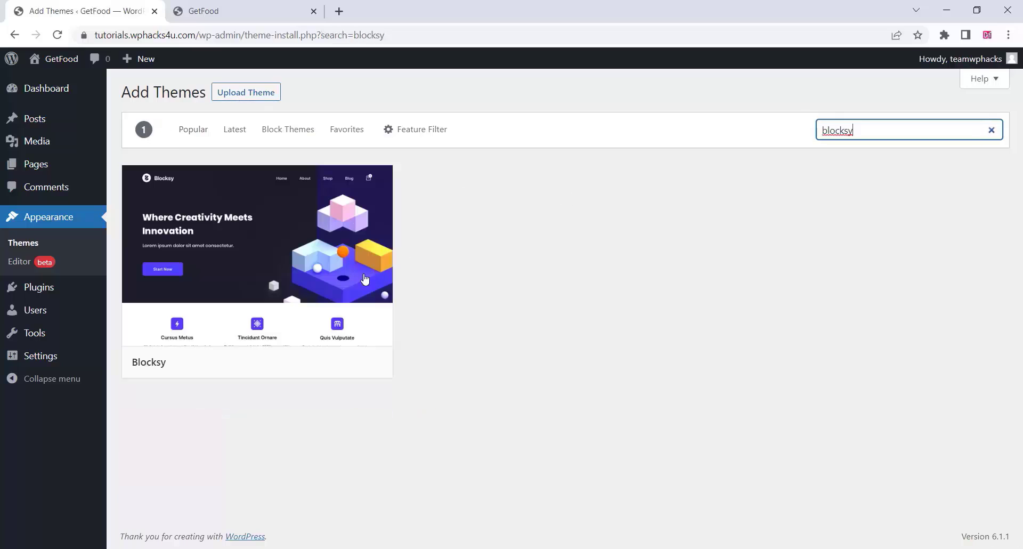
click(315, 363)
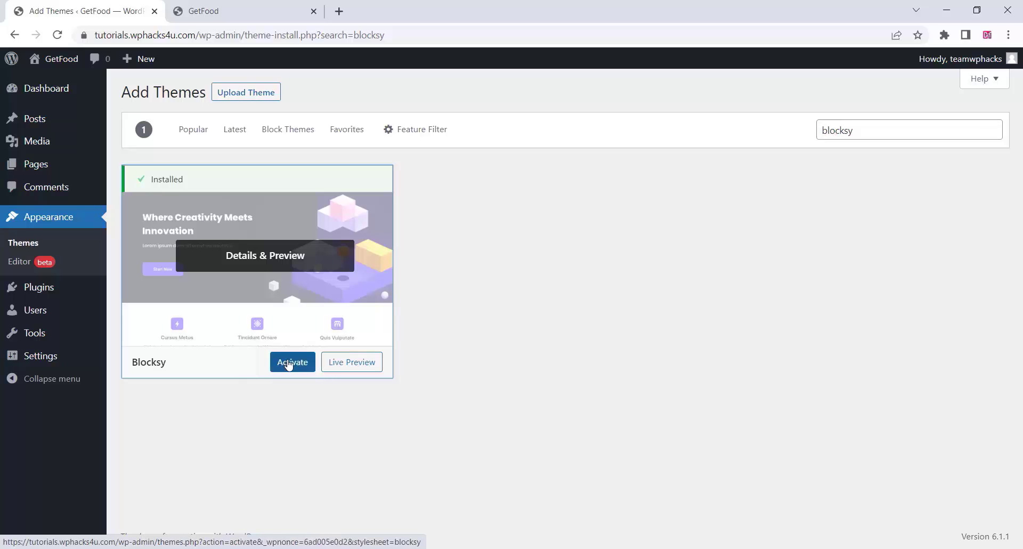
click(289, 365)
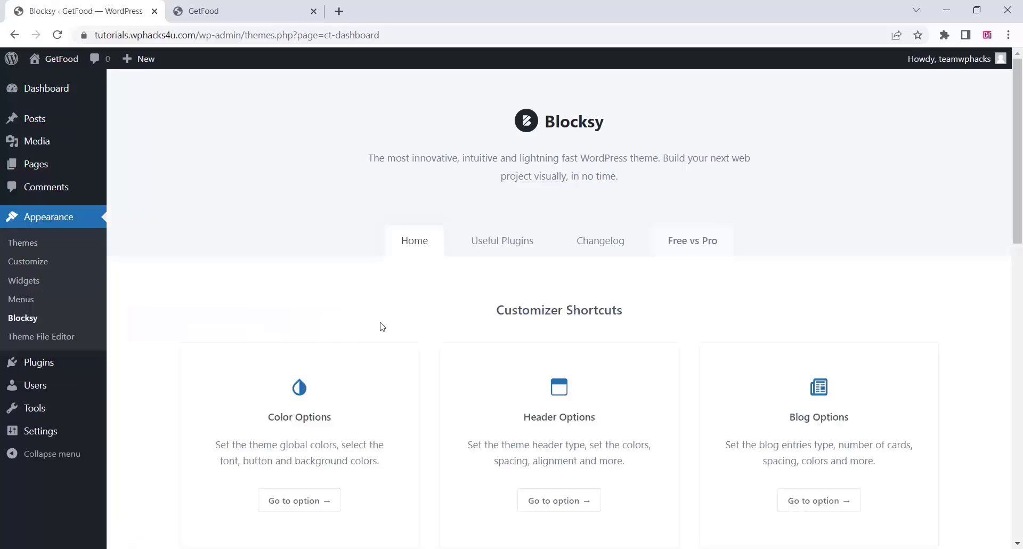
- Install the Blocksy Companion plugin from the downloads on the Blocksy theme page
scroll(378, 327, down, 5)
scroll(375, 333, down, 2)
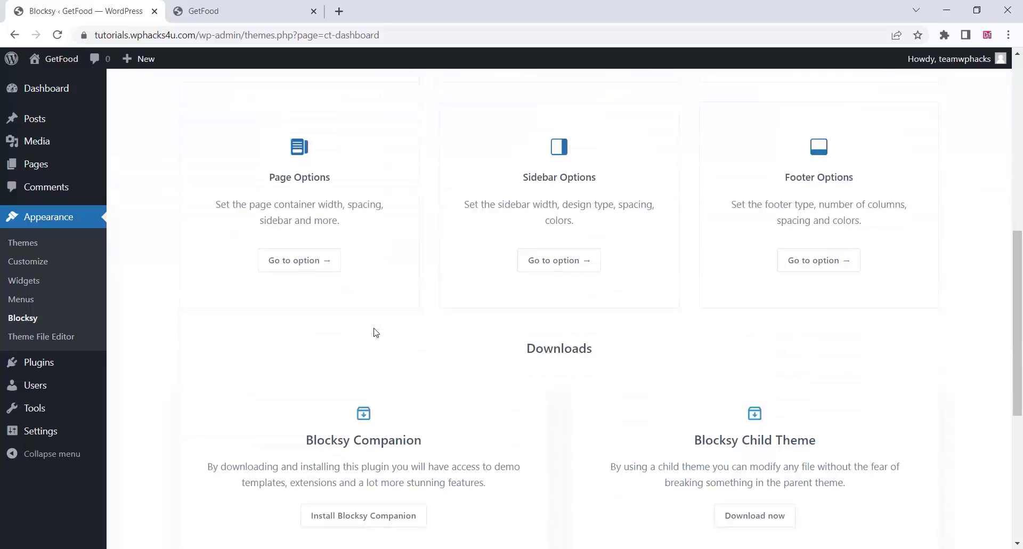
scroll(375, 333, down, 2)
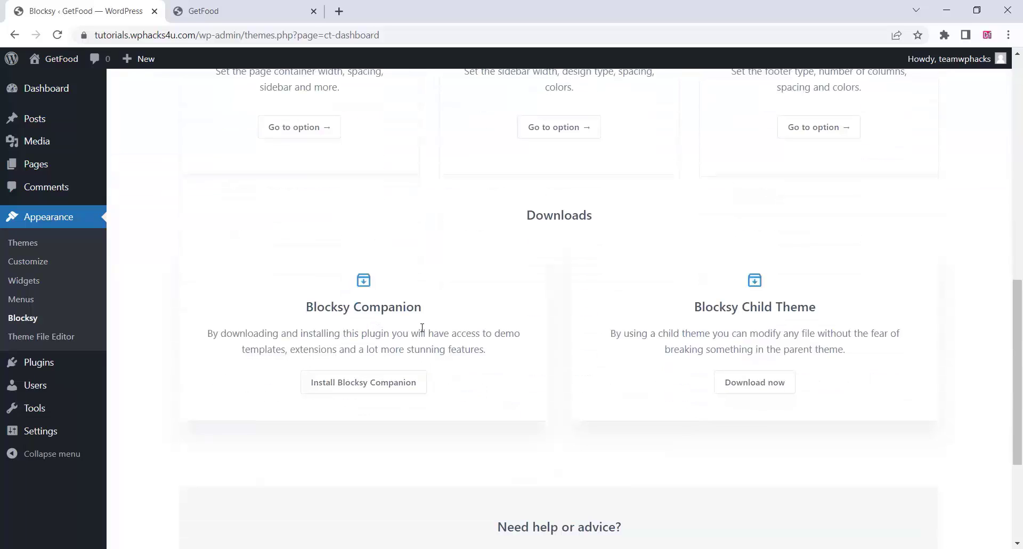
click(333, 383)
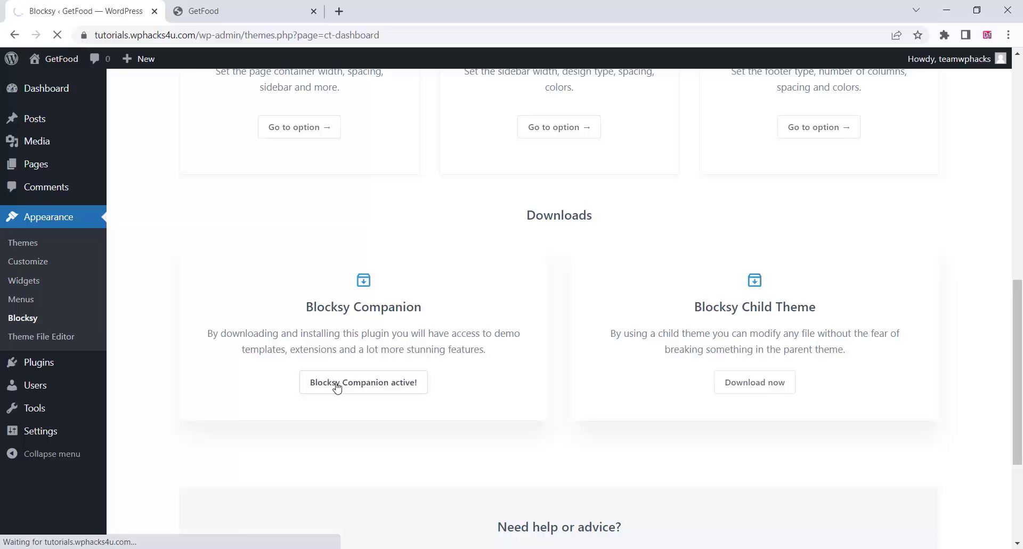
- Import Blocksy's Restaurant starter site with Elementor as page builder and its required plugins, leaving the child theme unselected
scroll(350, 353, up, 9)
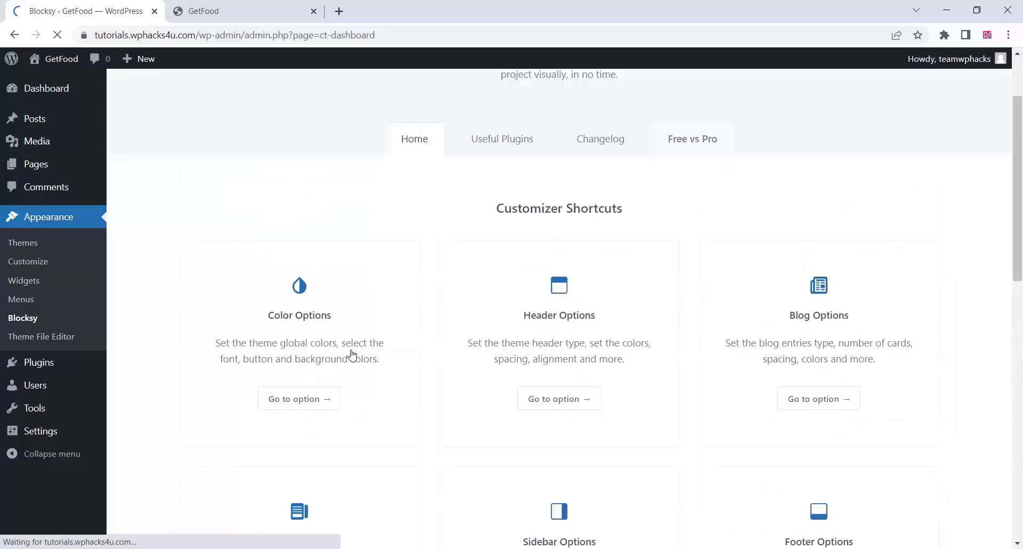
scroll(351, 354, up, 2)
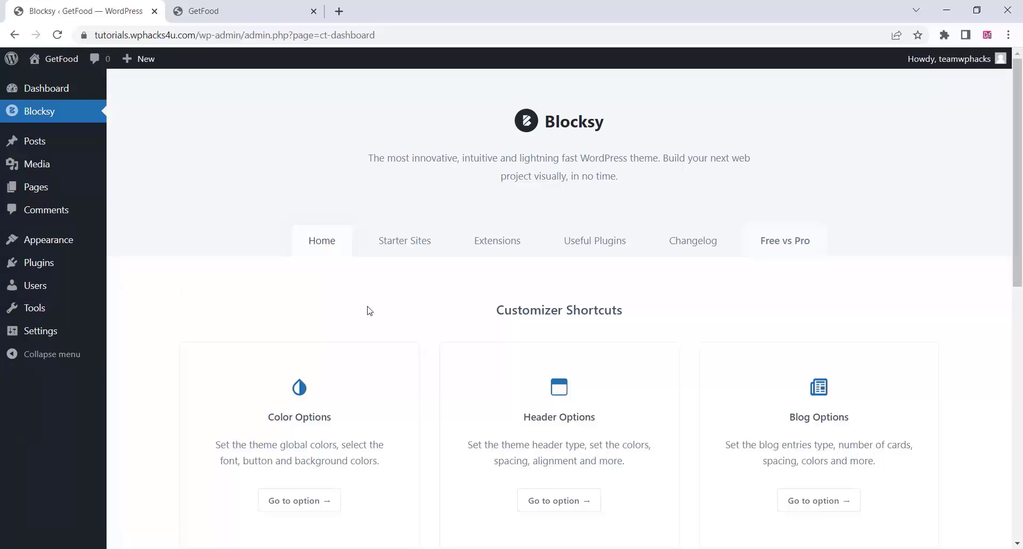
click(400, 250)
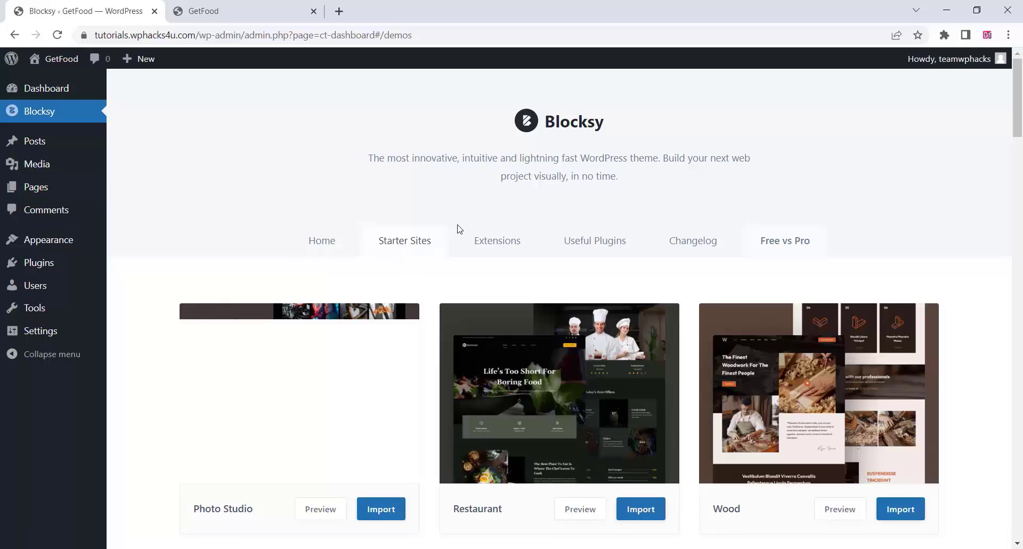
scroll(457, 230, down, 2)
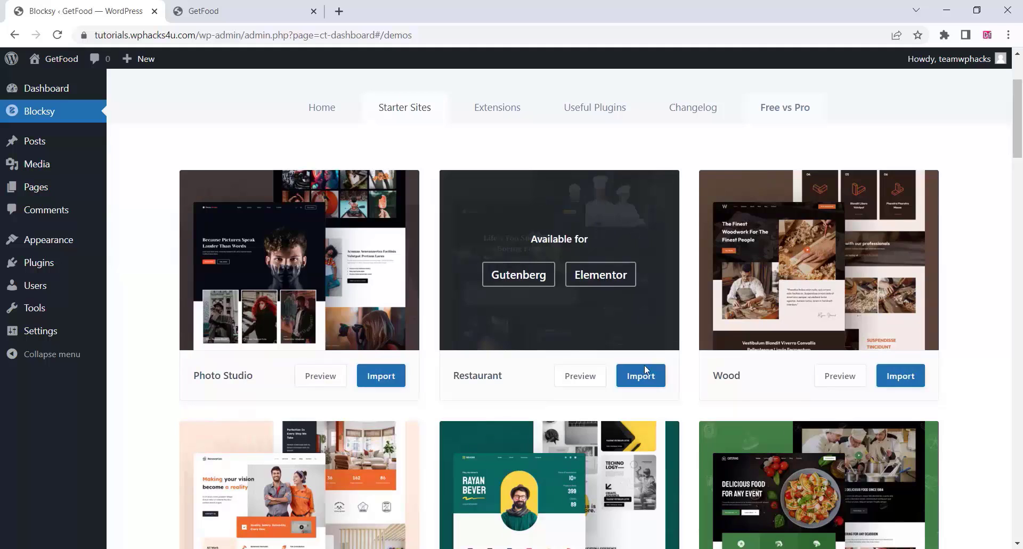
click(633, 377)
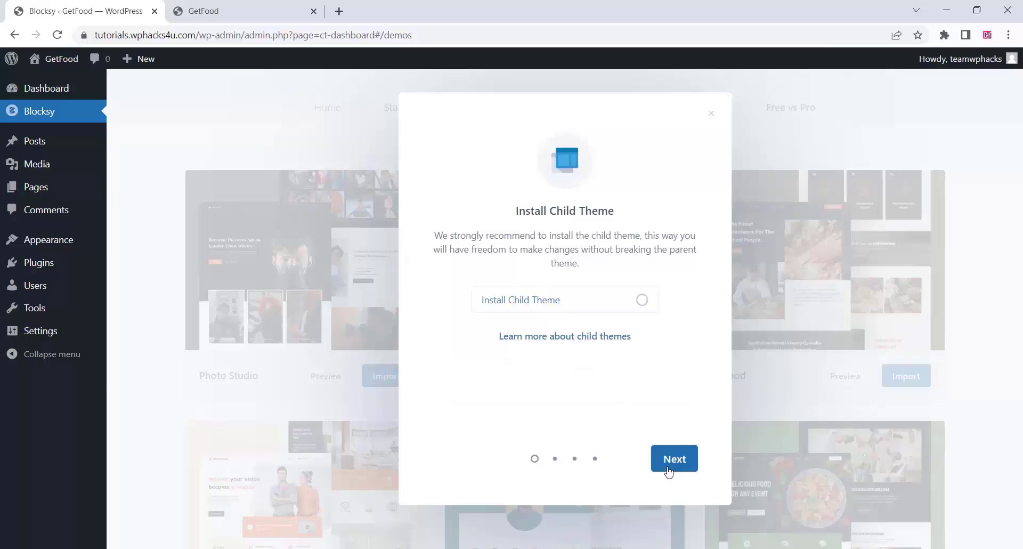
click(669, 471)
click(626, 344)
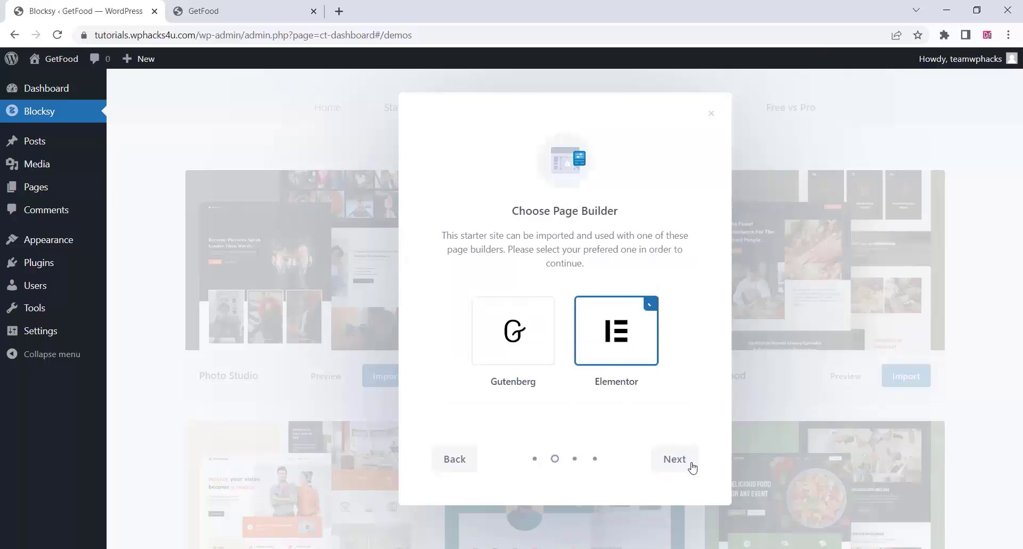
click(678, 463)
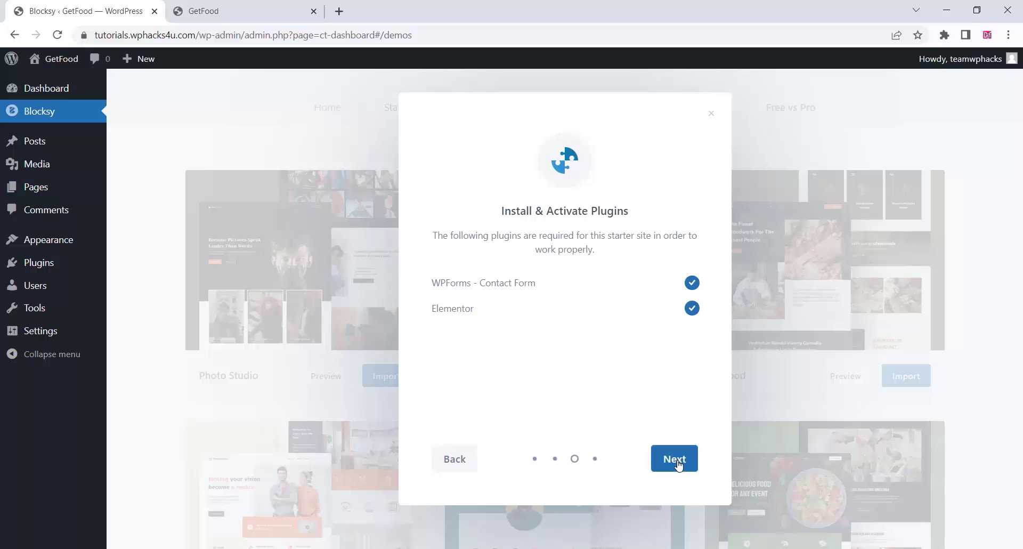
click(678, 463)
click(678, 463)
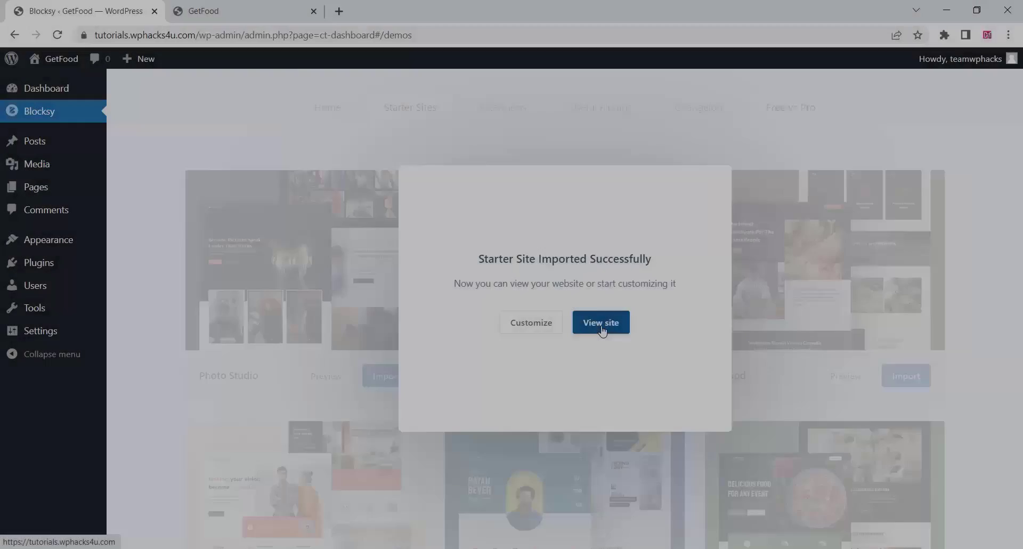
- Look over the imported restaurant home page down to its footer, close the extra site tab and return to the Blocksy dashboard
click(600, 323)
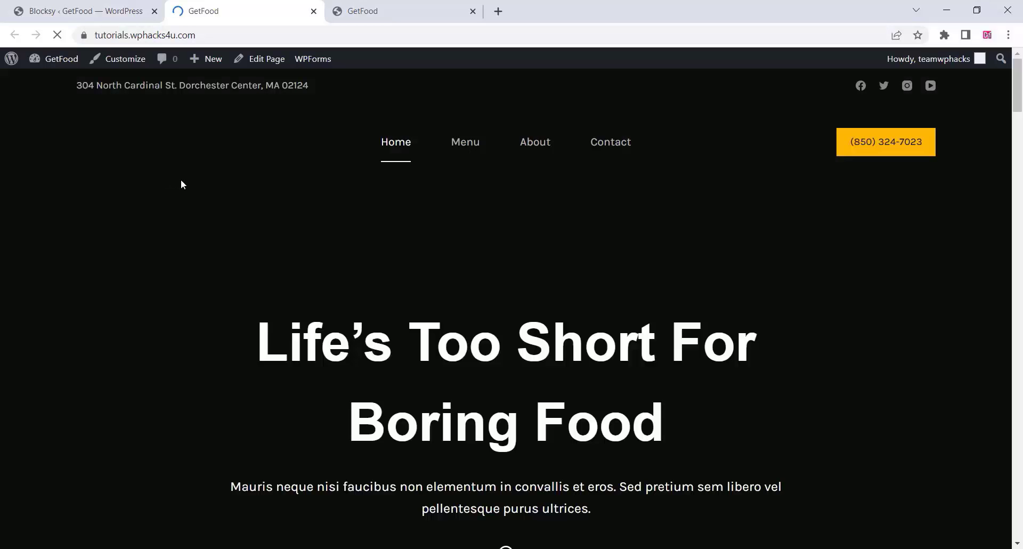
scroll(331, 222, down, 1)
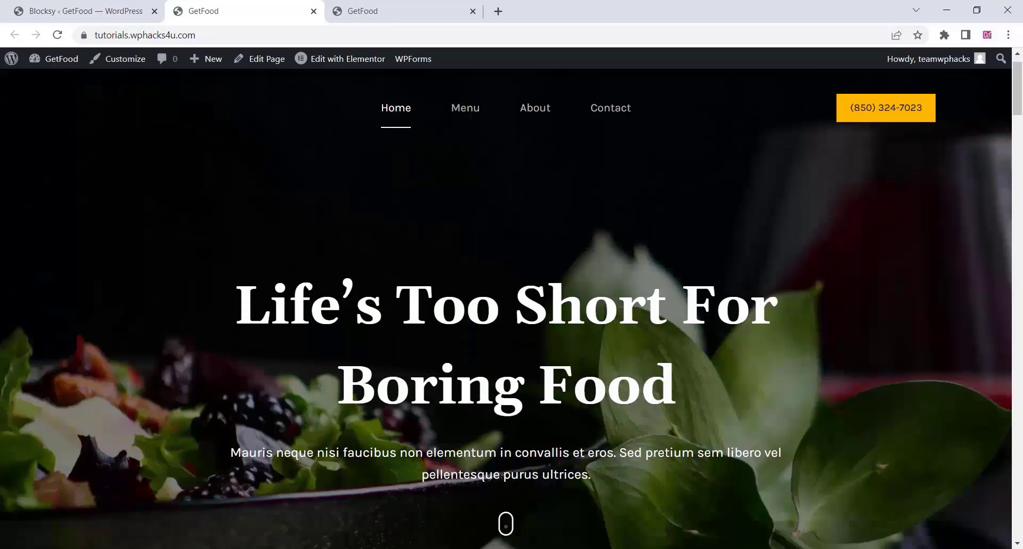
scroll(322, 233, down, 4)
scroll(322, 234, down, 5)
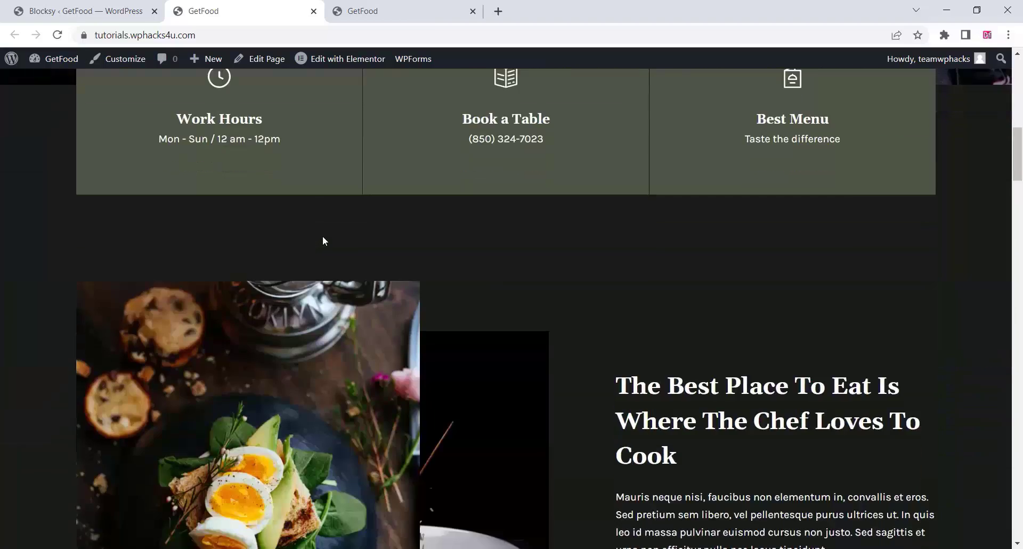
scroll(322, 237, down, 15)
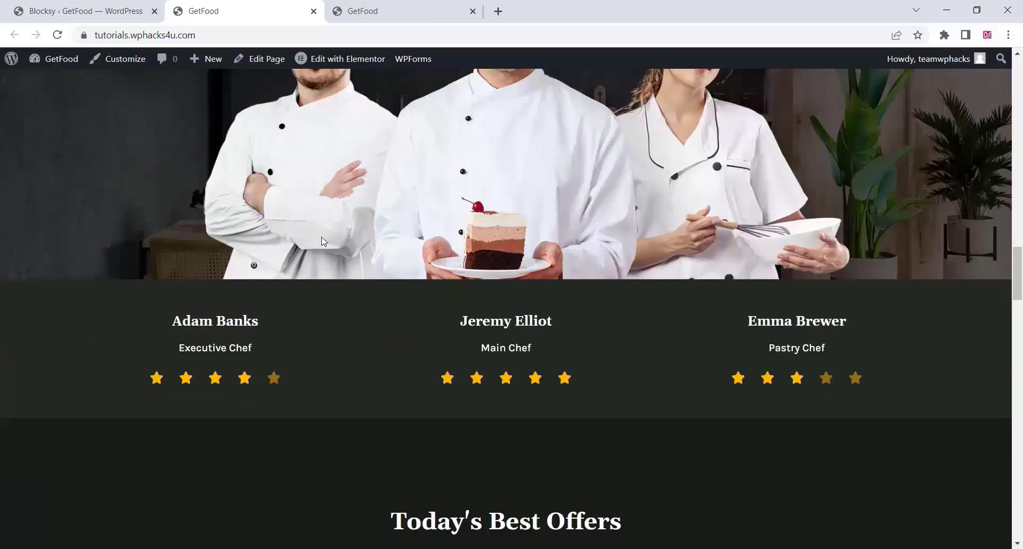
scroll(321, 241, down, 15)
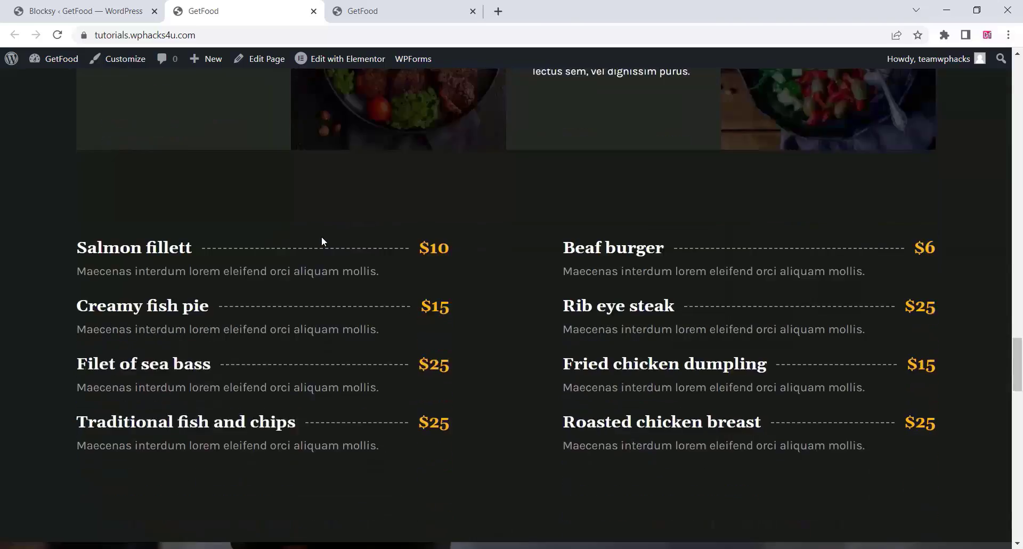
scroll(321, 241, down, 20)
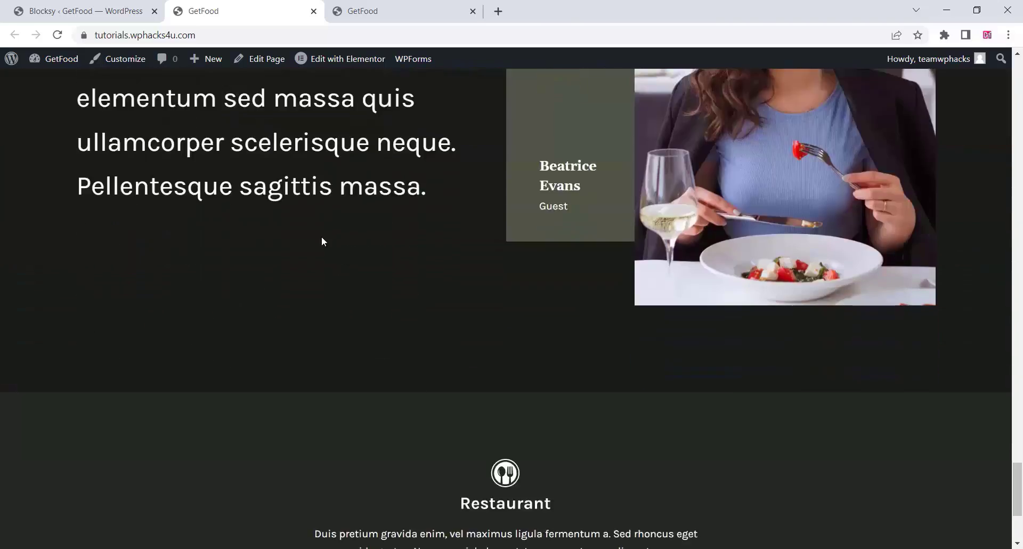
scroll(322, 240, down, 4)
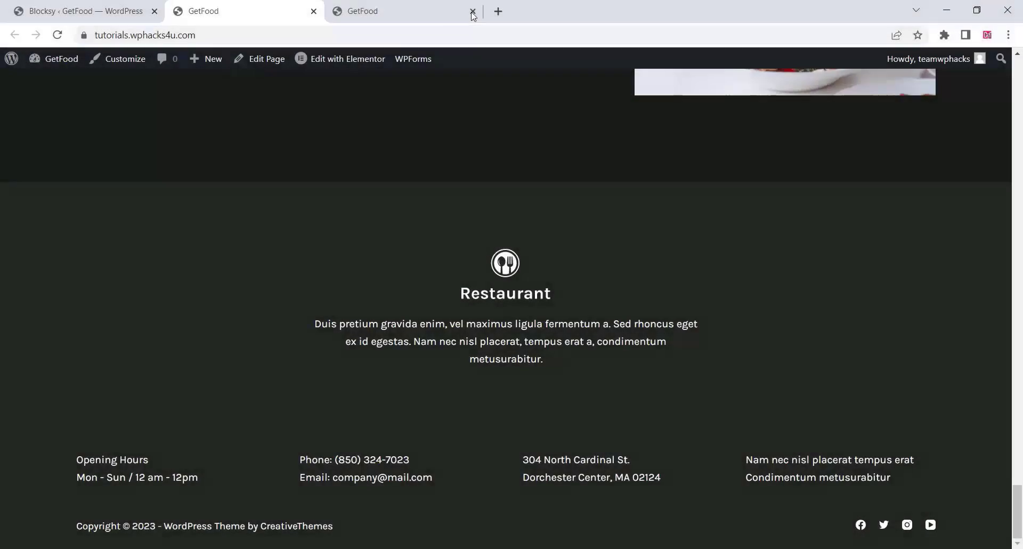
click(471, 12)
click(85, 6)
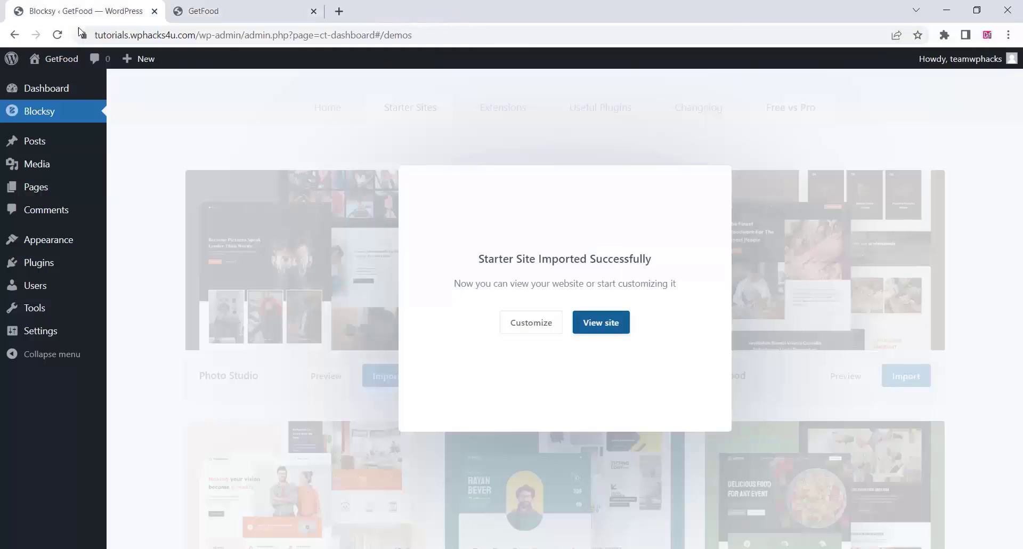
- Install the WooCommerce, Dokan, Dokan Order Approval and WANotifier plugins from the plugin directory
mouse_move(80, 262)
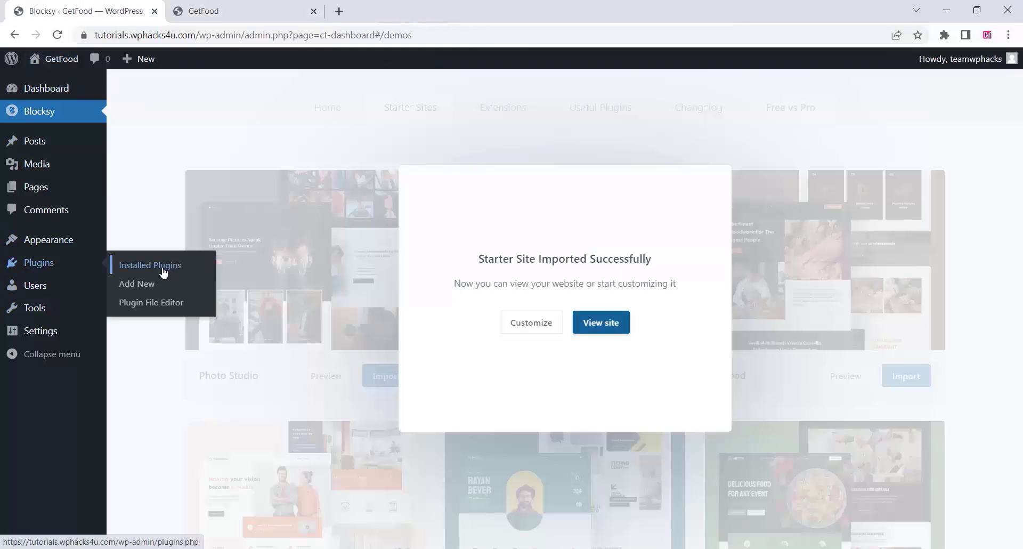
click(142, 286)
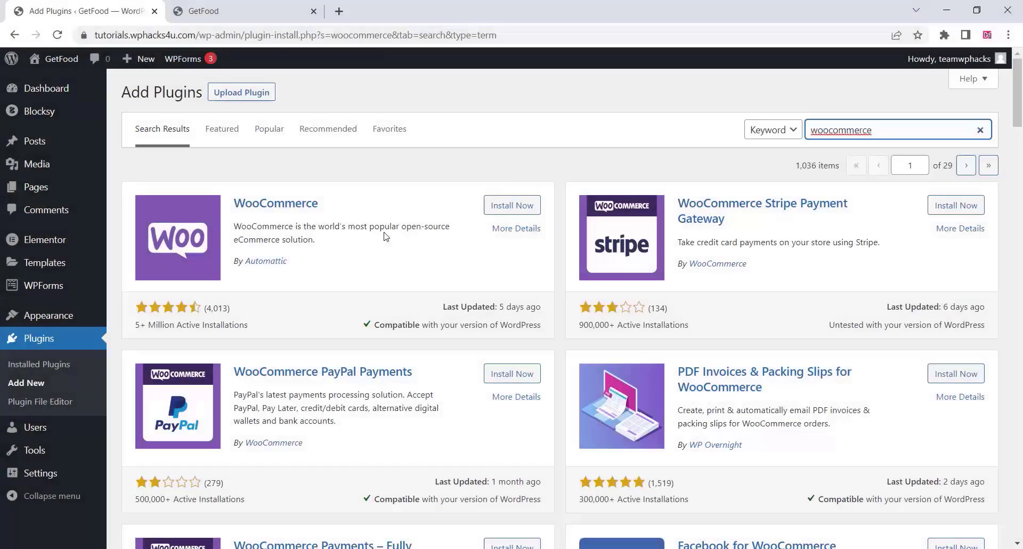
click(511, 208)
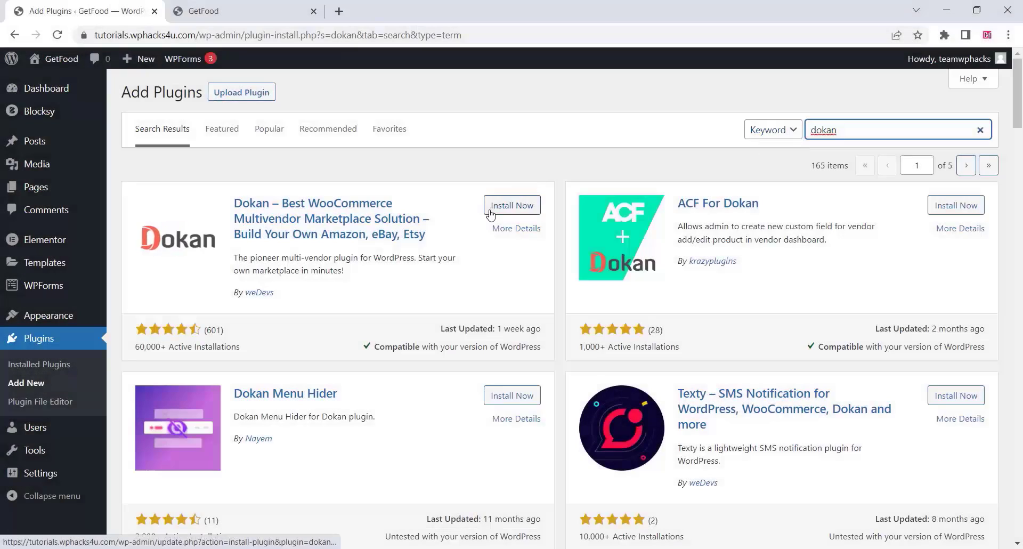
click(491, 207)
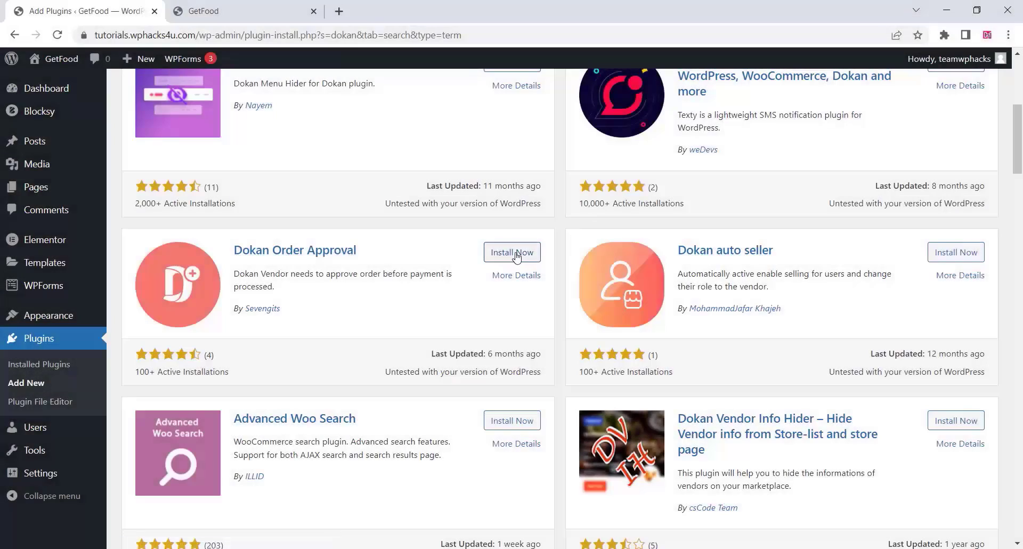
click(516, 255)
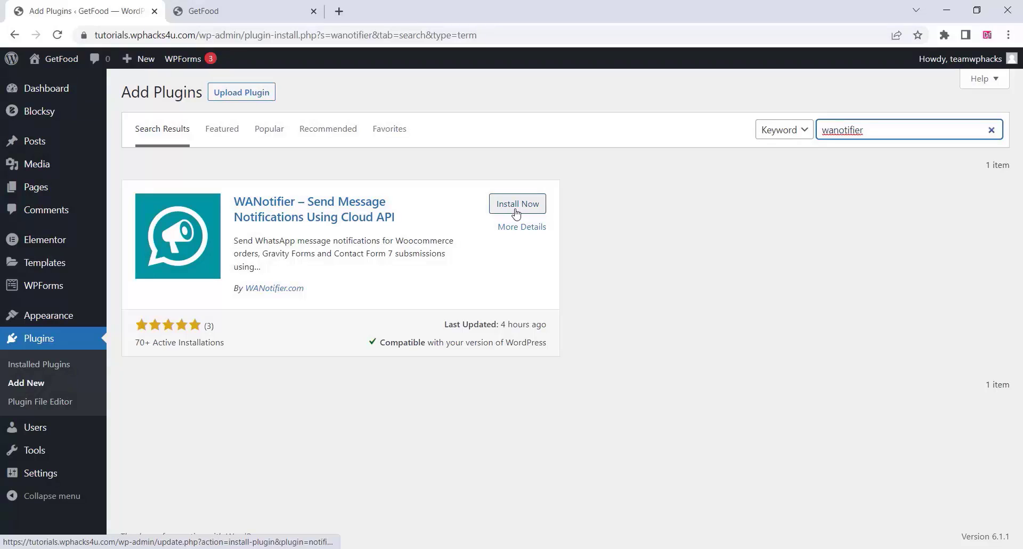
click(515, 213)
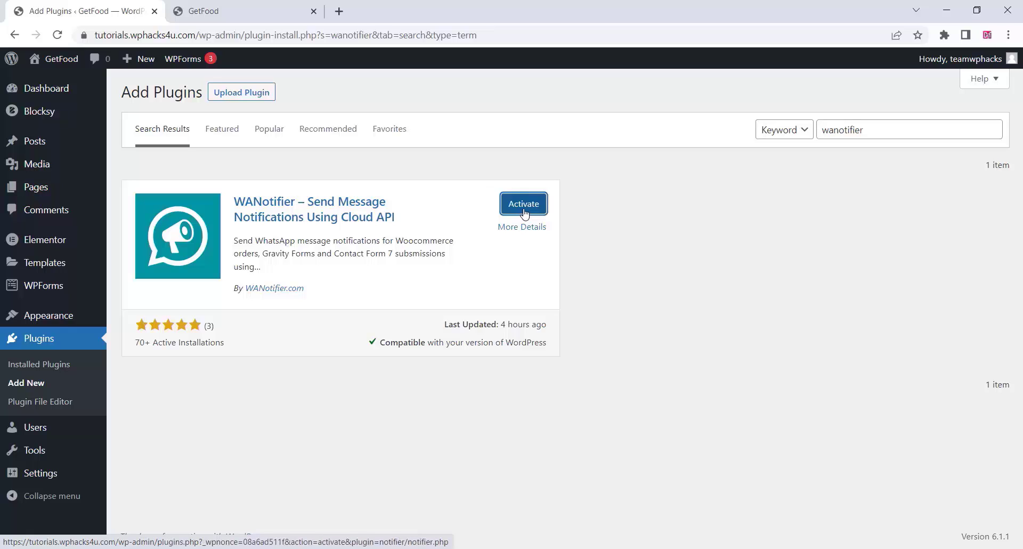
- Filter the installed plugins to the inactive ones and activate all of them in bulk
click(30, 367)
click(30, 367)
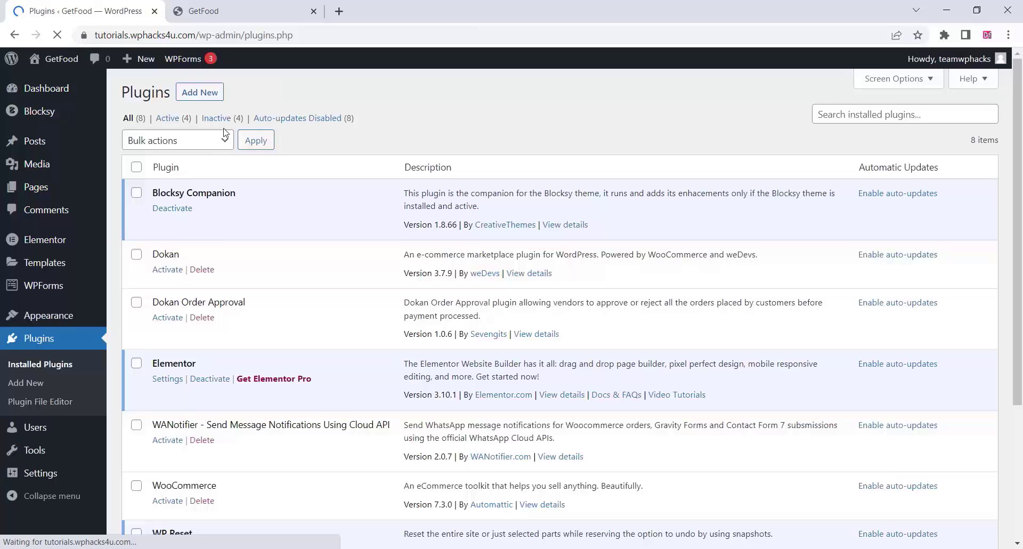
click(213, 120)
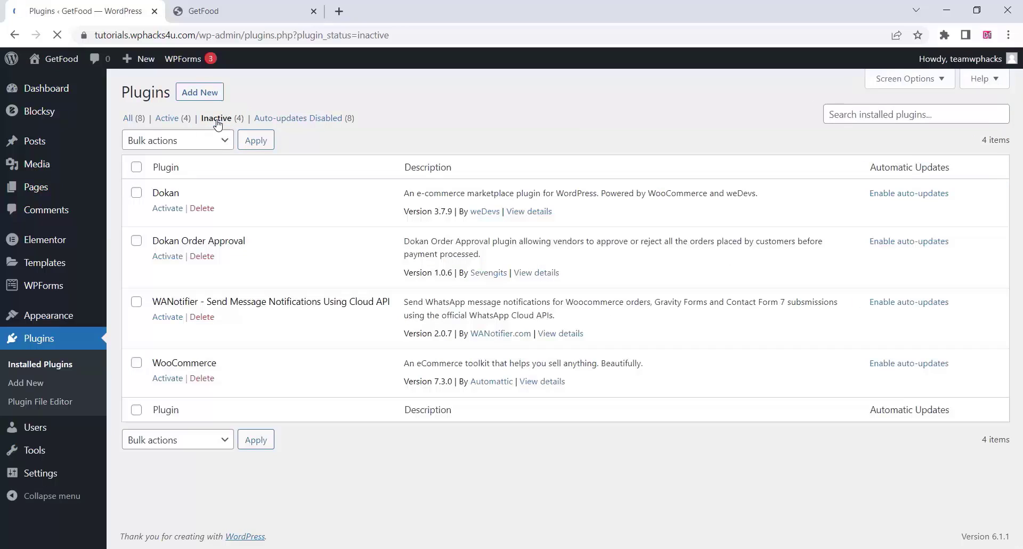
click(136, 167)
click(173, 142)
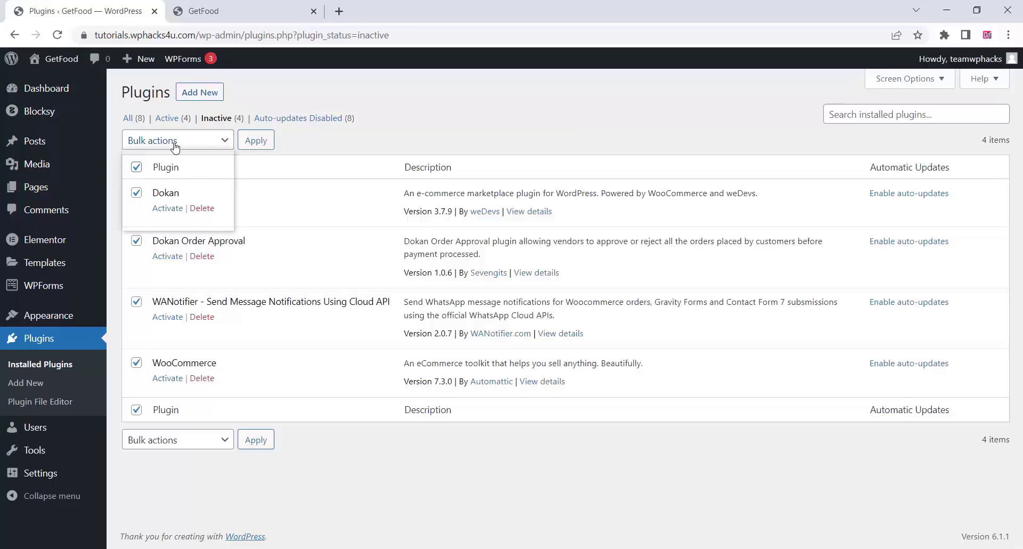
click(168, 170)
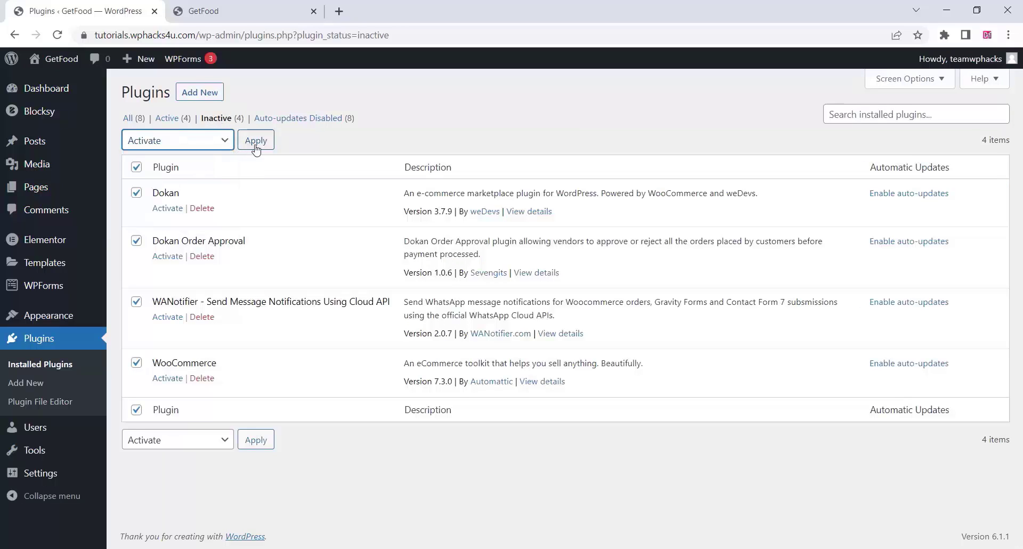
click(256, 149)
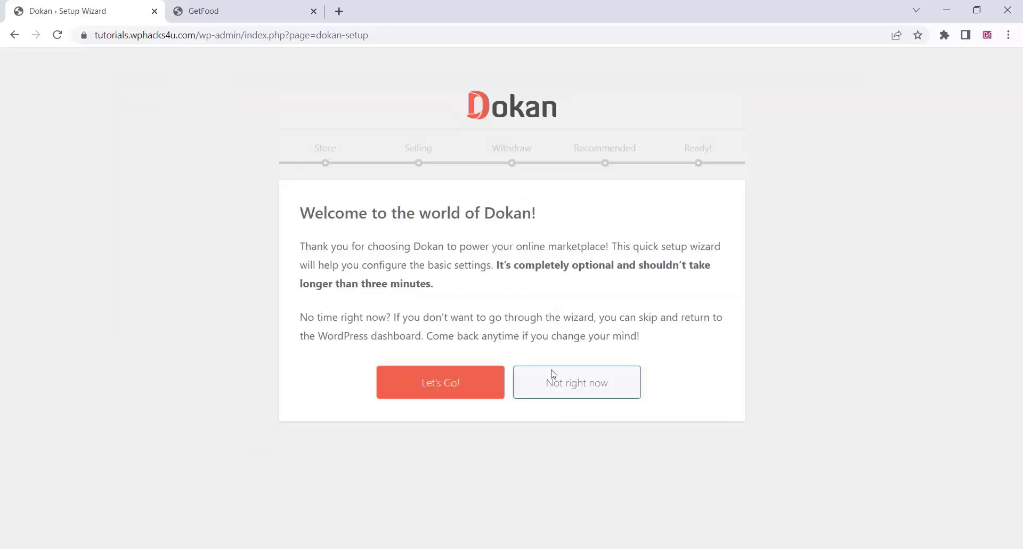
- Start Dokan's setup wizard, setting the vendor store URL to "Restuarant" and the shipping fee recipient to Admin
click(454, 390)
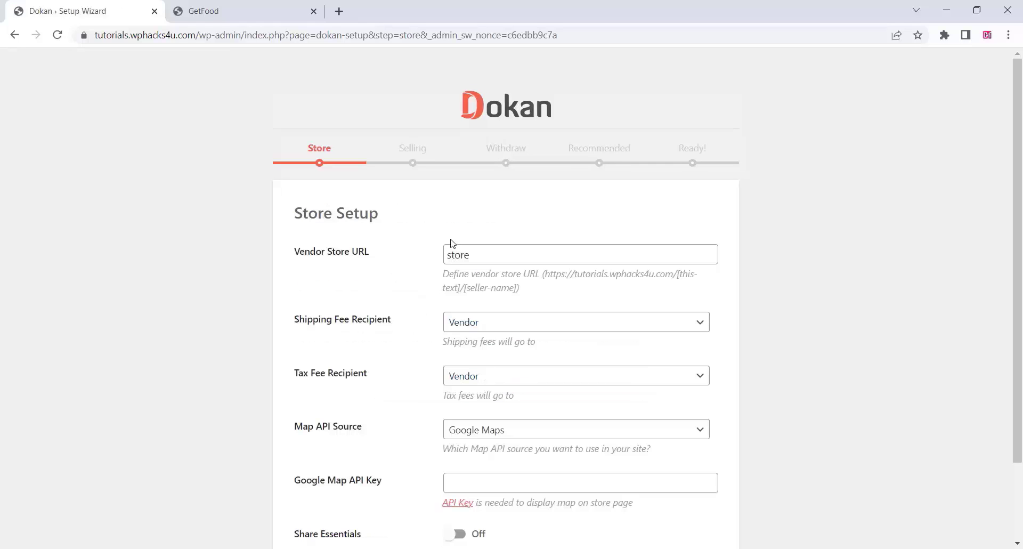
drag(501, 253, 425, 265)
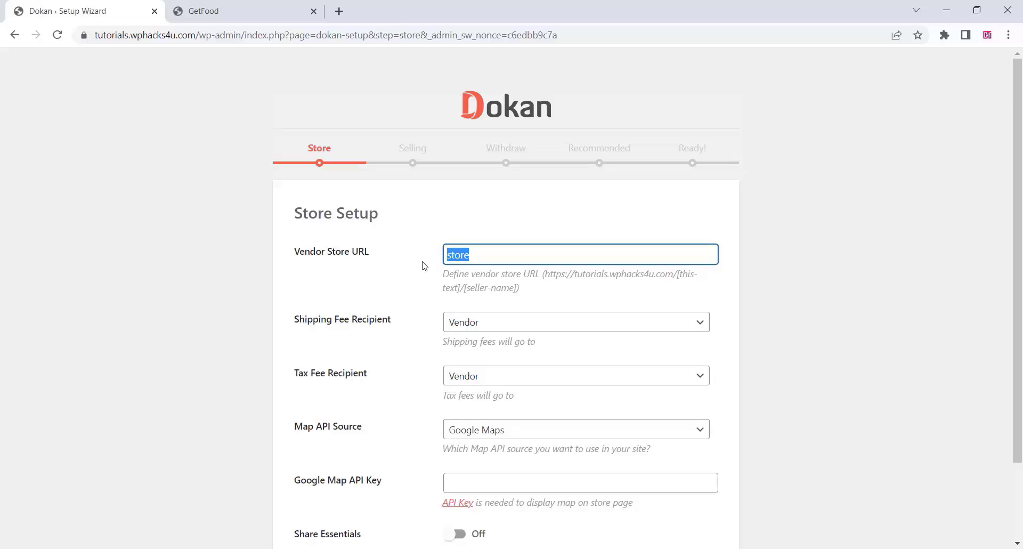
text(Restuarant)
scroll(422, 272, down, 1)
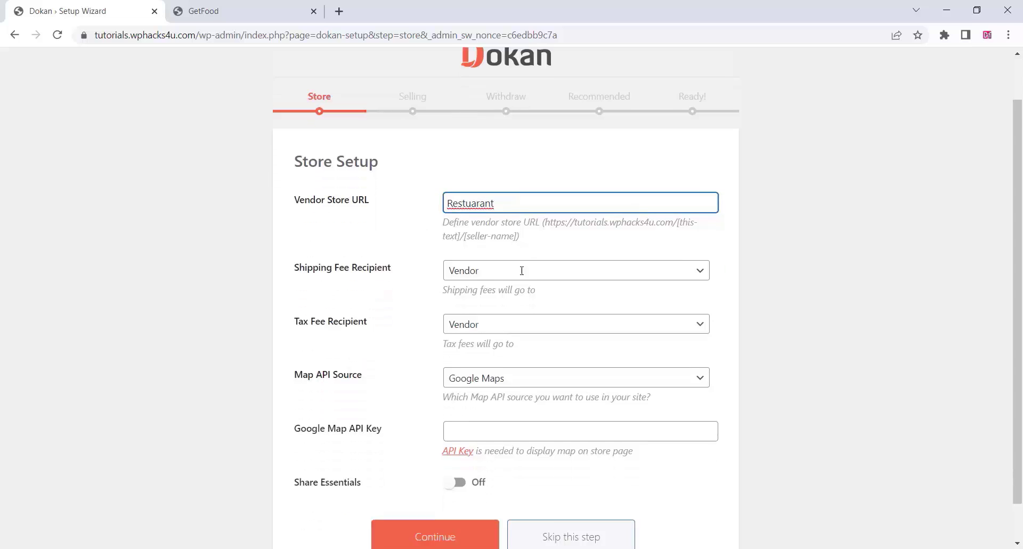
click(480, 261)
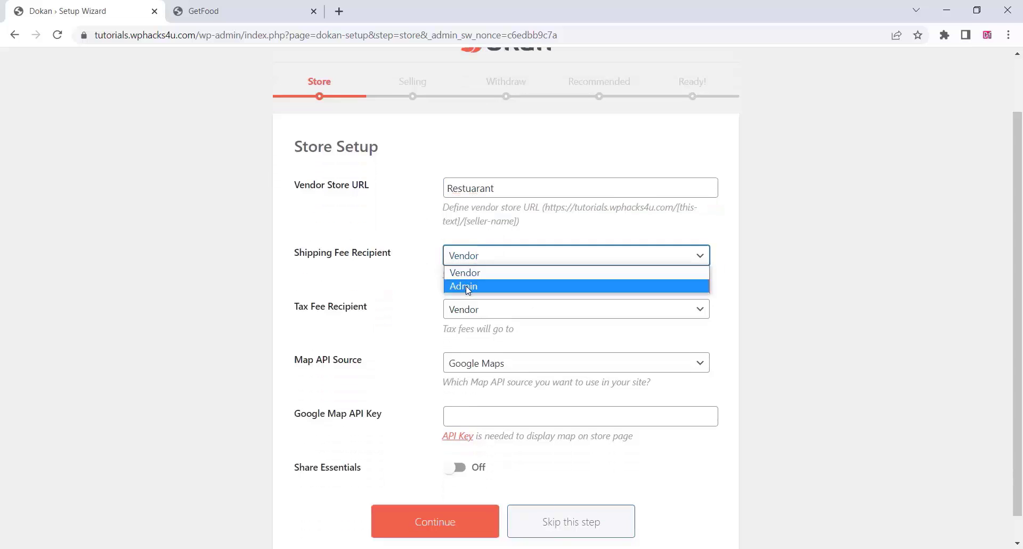
click(468, 288)
click(481, 316)
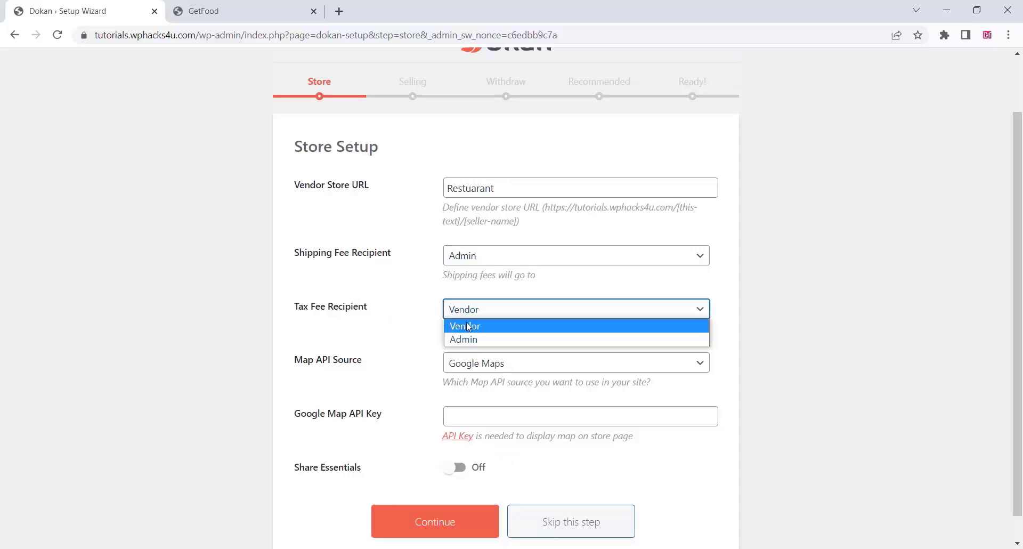
click(374, 332)
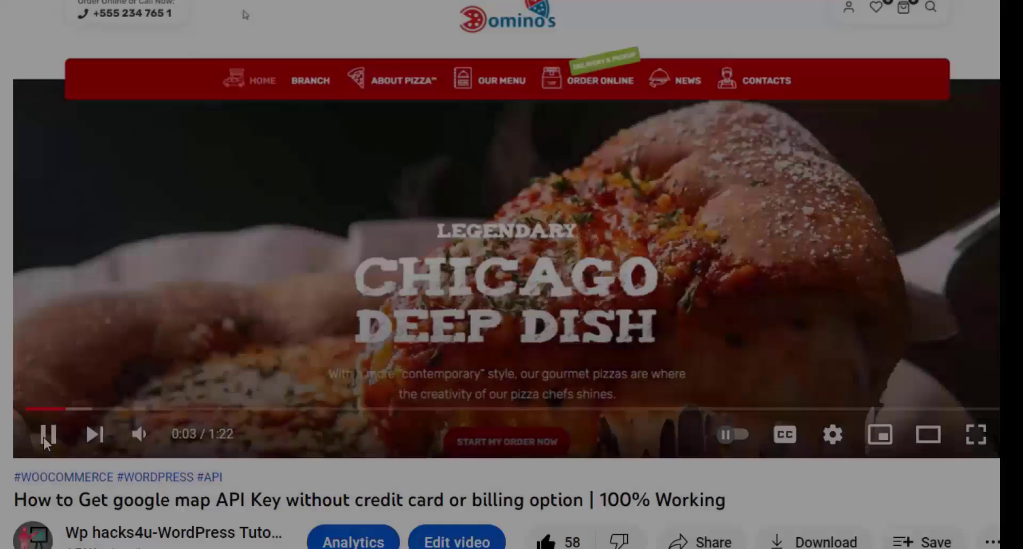
key(space)
scroll(19, 426, down, 4)
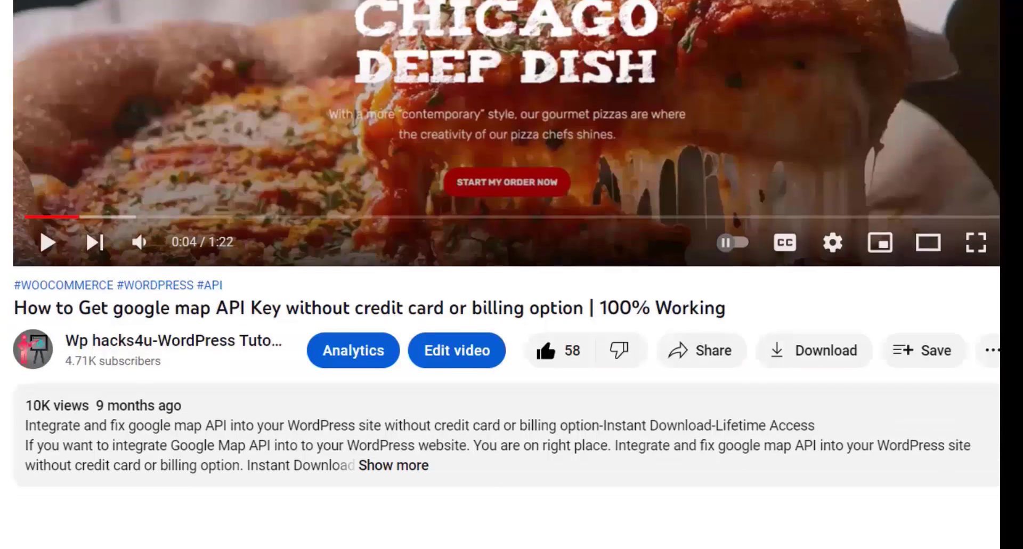
scroll(19, 427, up, 4)
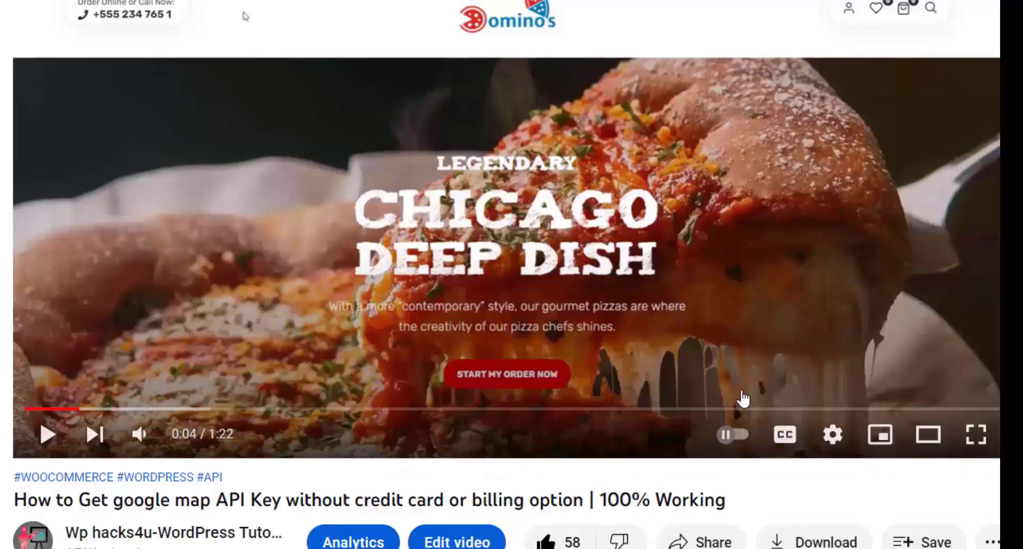
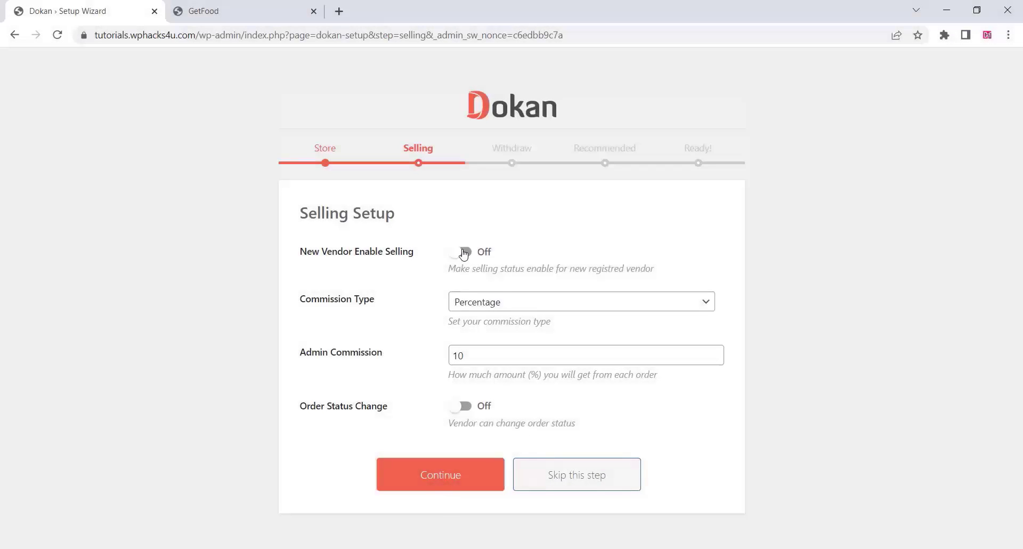
- Enable selling for new vendors and order status changes by vendors, and accept the default withdraw setup
click(463, 253)
click(468, 410)
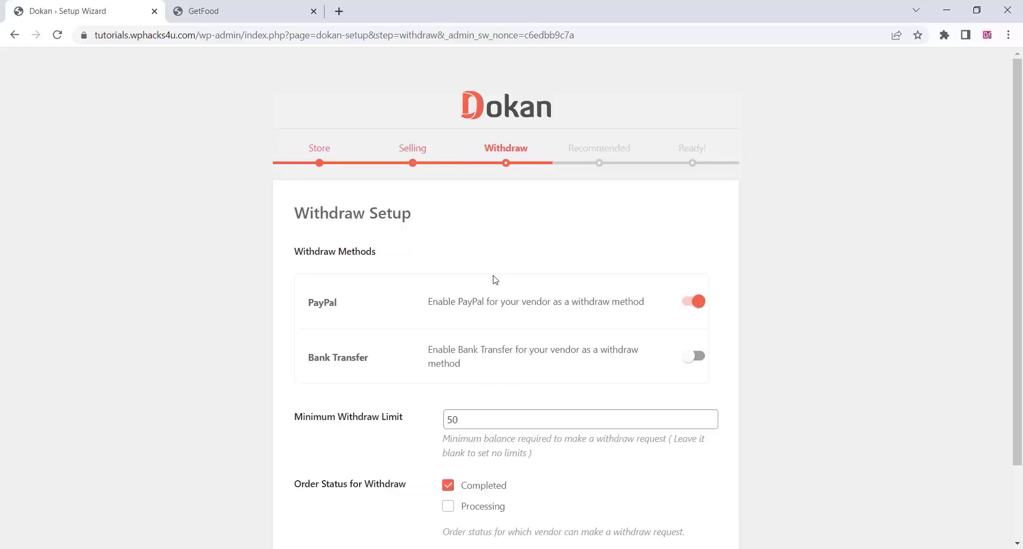
scroll(458, 296, down, 2)
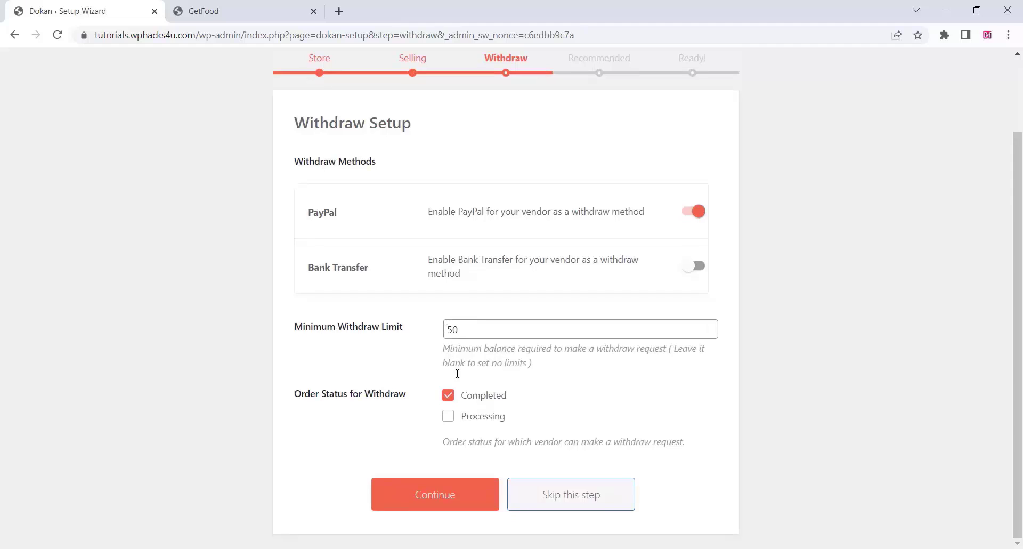
click(456, 495)
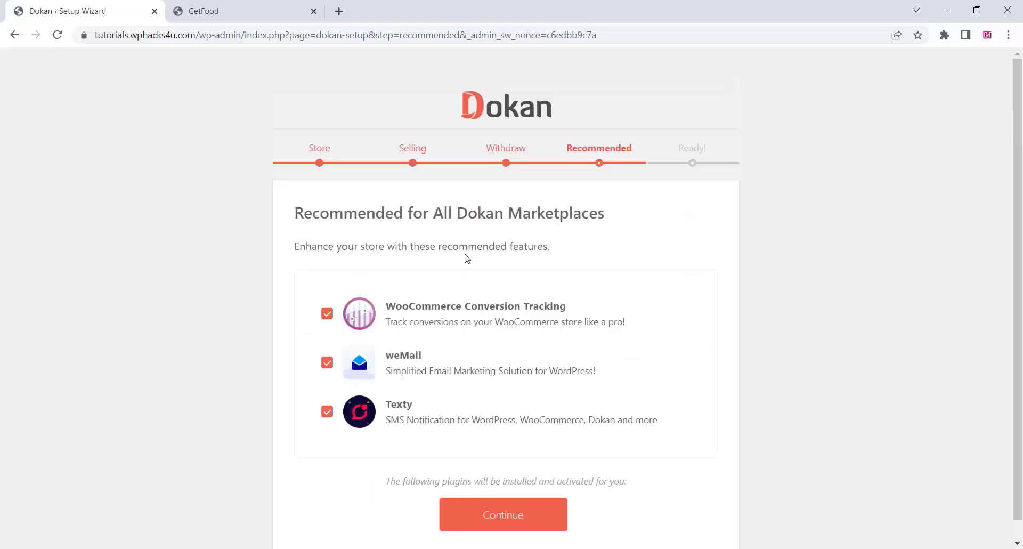
- Deselect the recommended WooCommerce Conversion Tracking, weMail and Texty plugins and continue the Dokan setup
scroll(457, 263, down, 1)
click(325, 294)
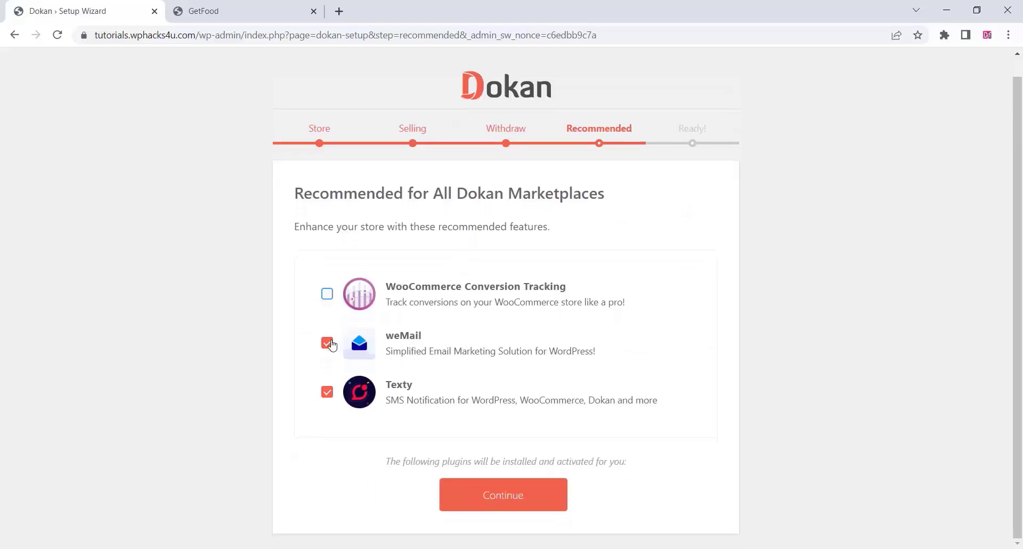
click(327, 342)
click(327, 392)
click(548, 498)
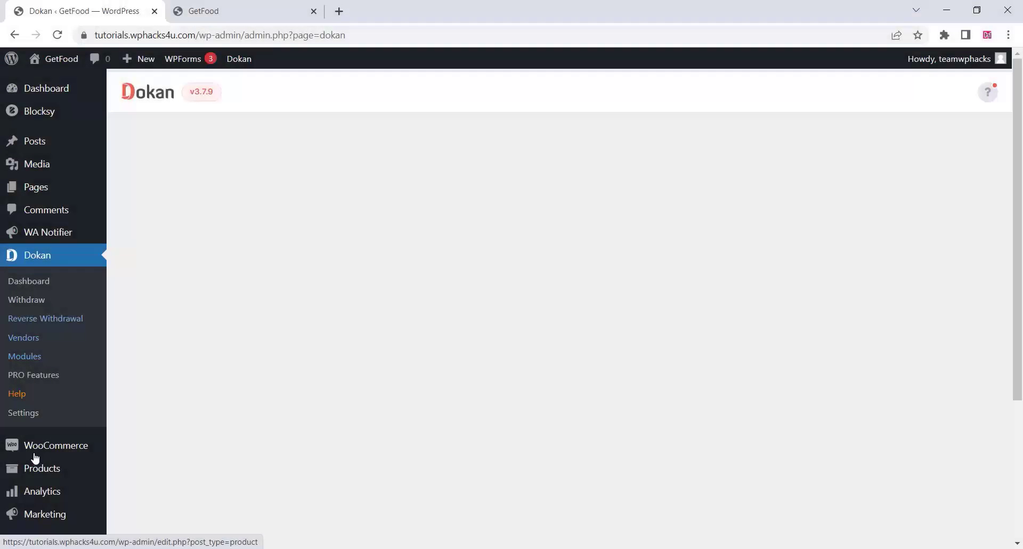
- In the WooCommerce general settings, set the store's country and state to India — Maharashtra and fill in its postcode
mouse_move(85, 451)
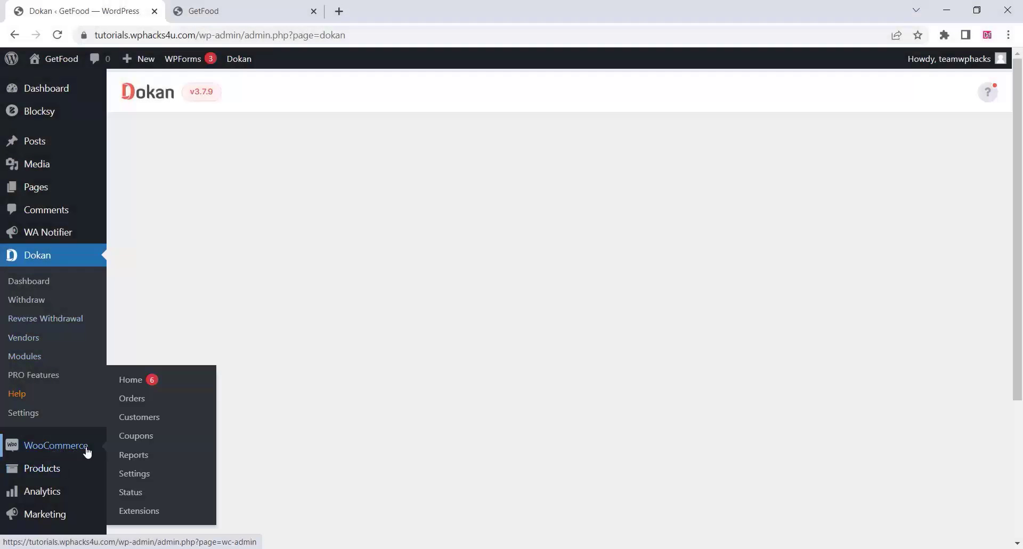
click(142, 479)
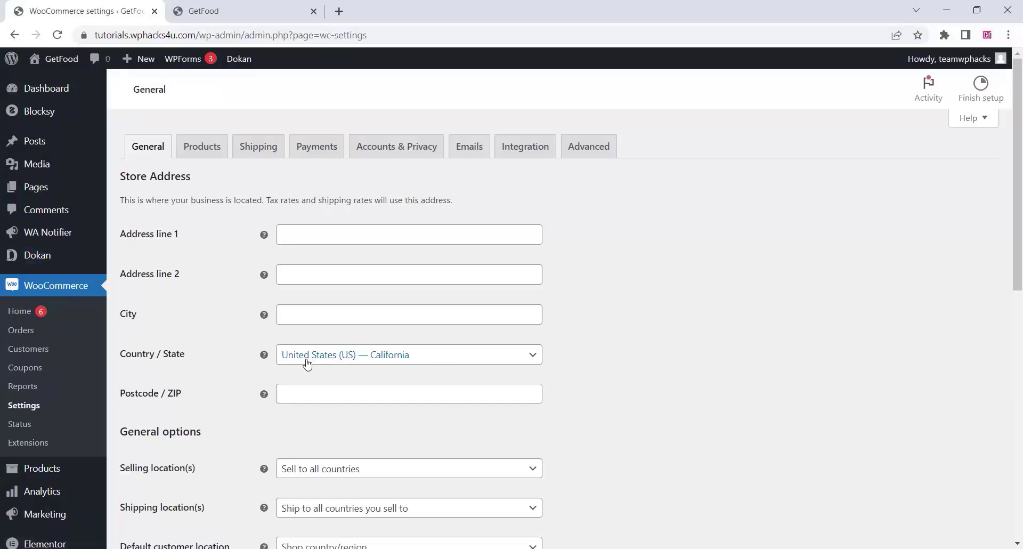
click(306, 363)
text(indi)
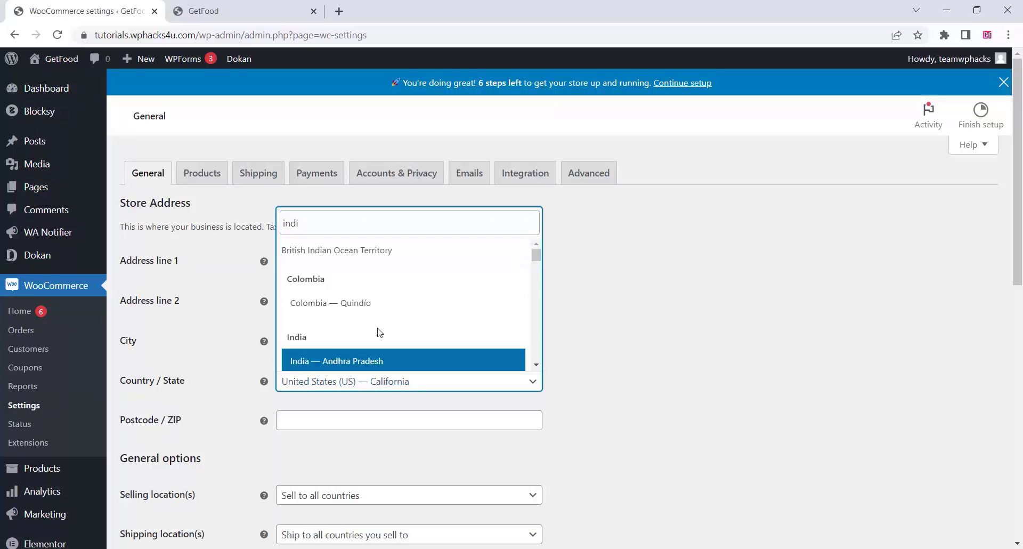
scroll(405, 298, down, 8)
click(352, 312)
scroll(306, 365, down, 3)
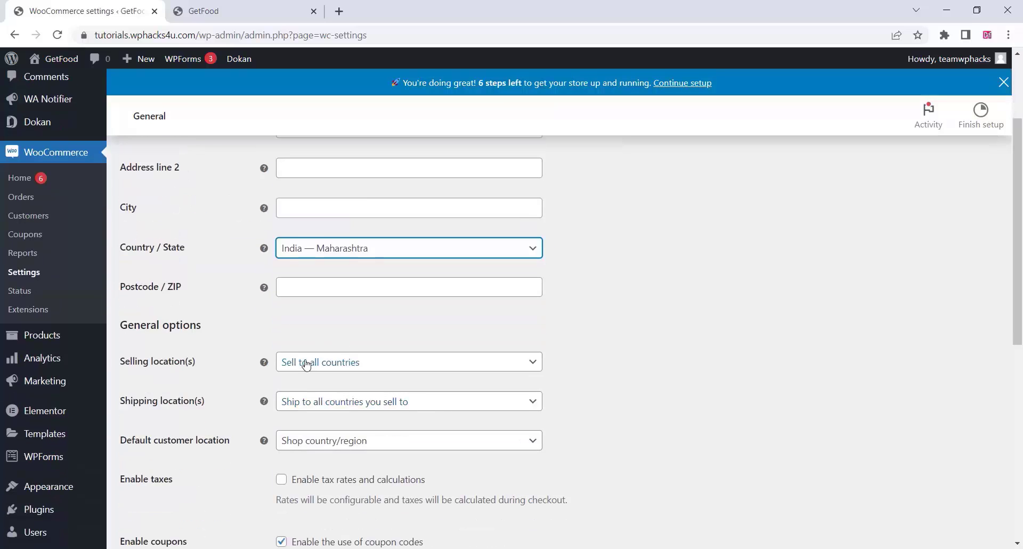
click(299, 287)
click(349, 322)
- Restrict the selling locations to specific countries and choose India
click(309, 362)
click(296, 426)
click(294, 415)
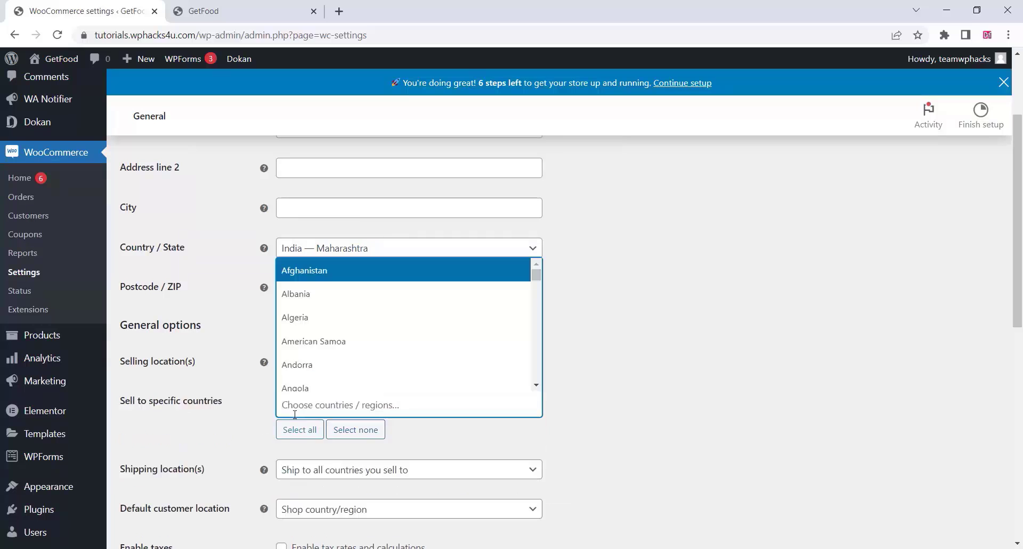
text(ind)
click(295, 356)
scroll(338, 450, down, 3)
- Restrict the shipping locations to specific countries only and choose India
click(351, 335)
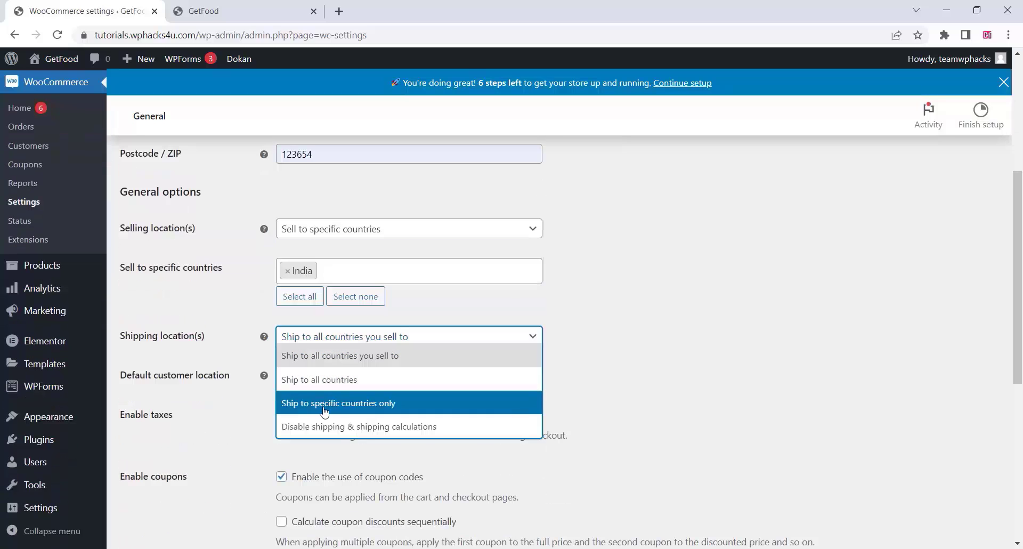
click(324, 412)
click(309, 379)
text(ind)
click(313, 425)
scroll(323, 355, down, 3)
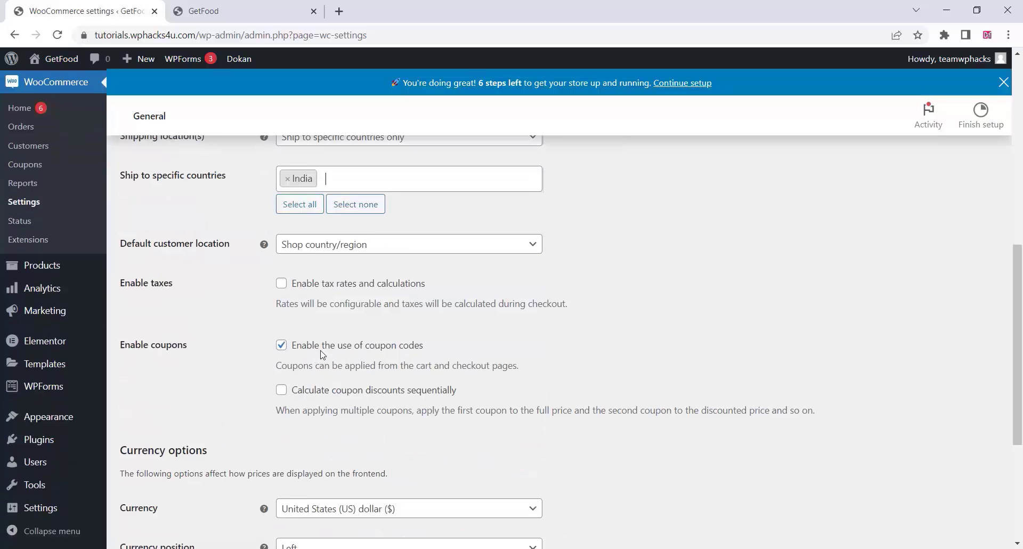
- Set the default customer location to geolocate and the currency to Indian rupee, and save the general settings
click(346, 244)
click(297, 332)
scroll(213, 323, down, 4)
click(303, 309)
text(i)
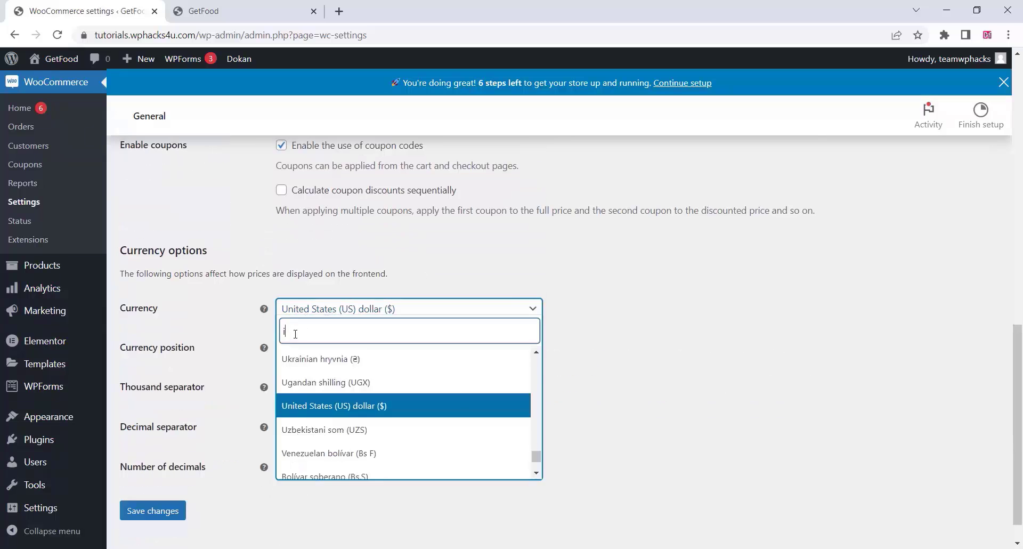
text(ndi)
click(320, 357)
click(152, 510)
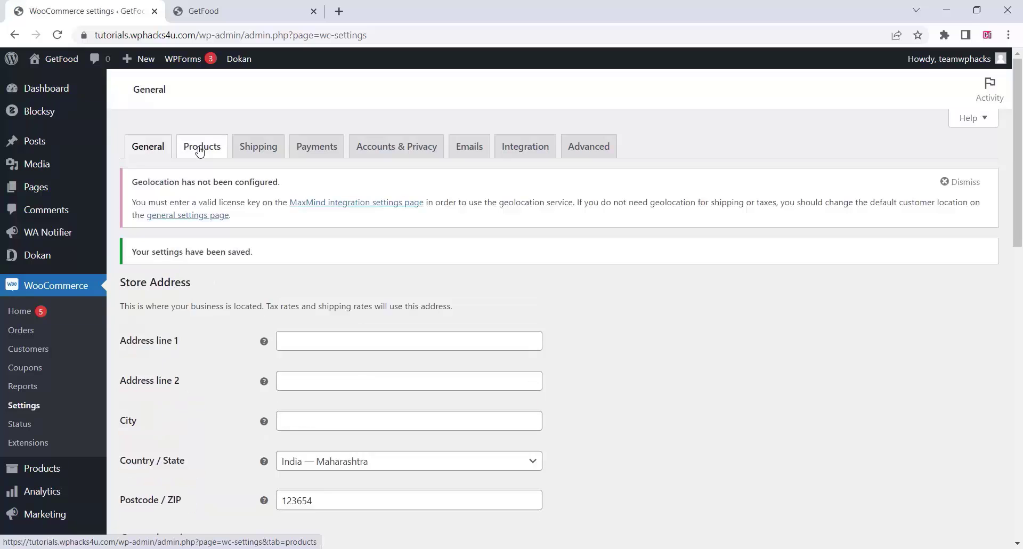
- Start a new WooCommerce shipping zone named "India" with India as its zone region
click(200, 150)
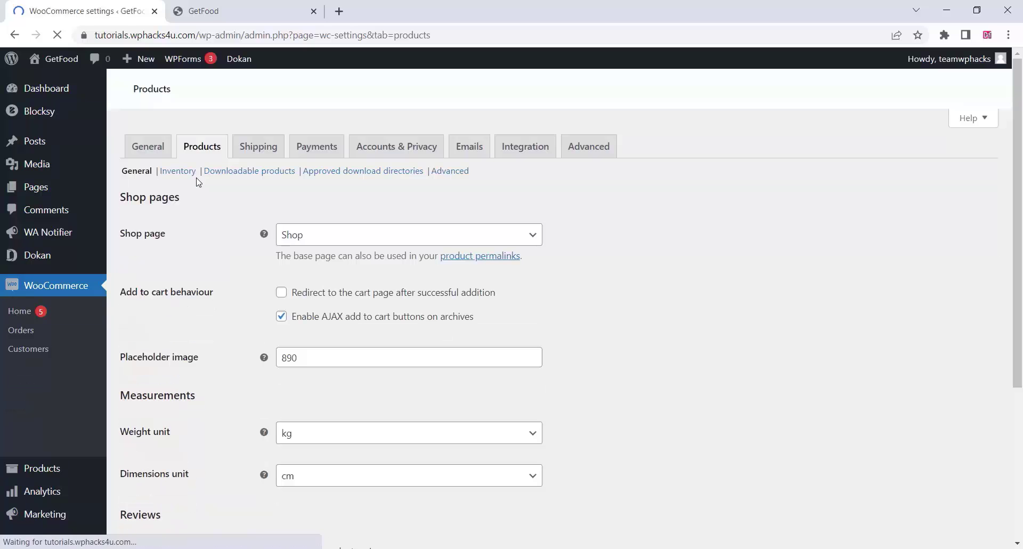
click(258, 147)
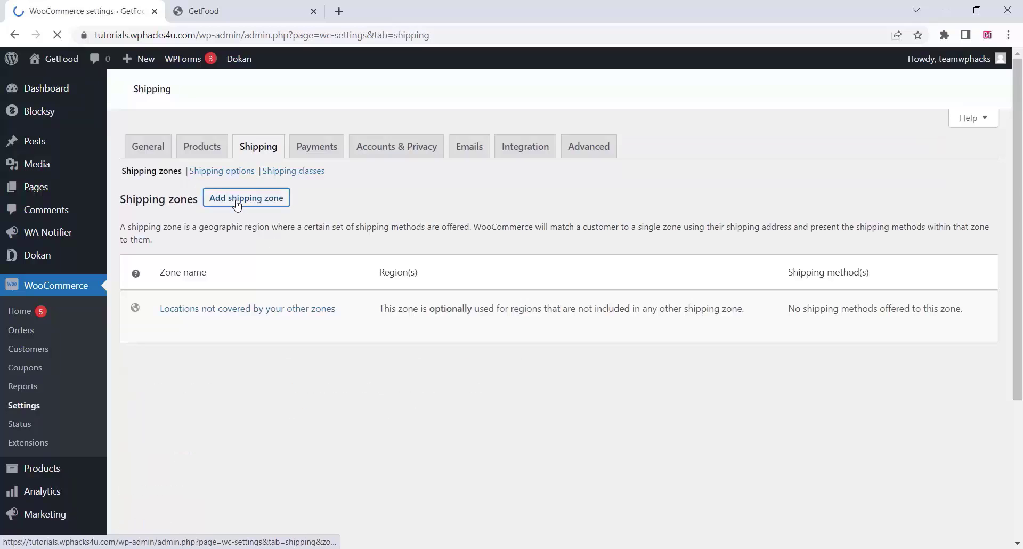
click(236, 204)
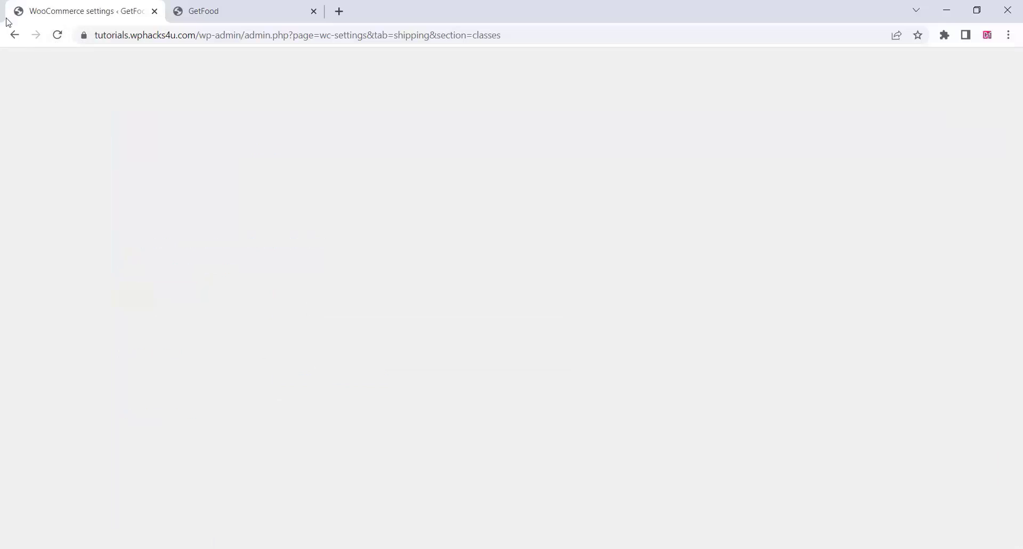
click(15, 35)
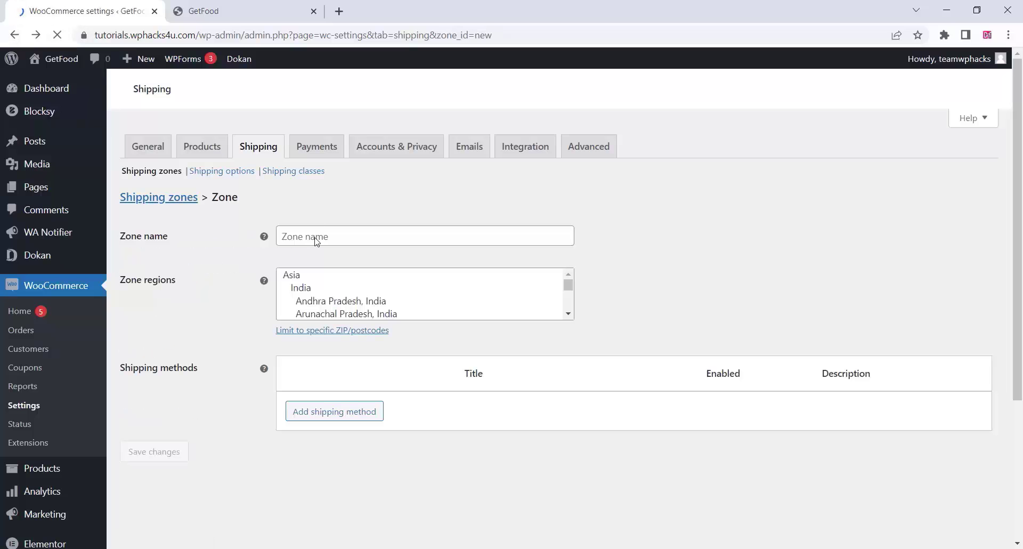
text(India)
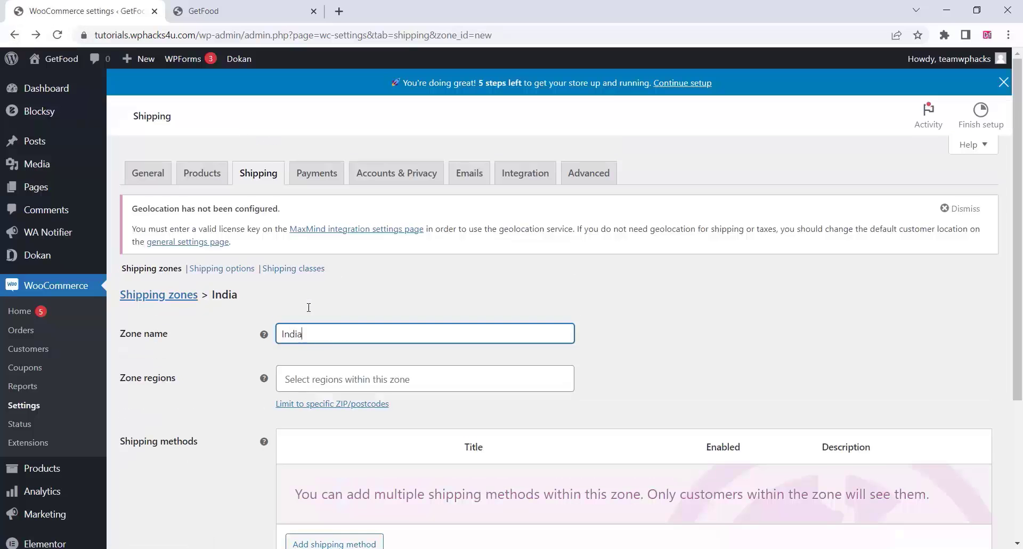
click(287, 380)
click(297, 423)
scroll(330, 399, down, 4)
- Add a Flat rate shipping method to the India zone
click(335, 344)
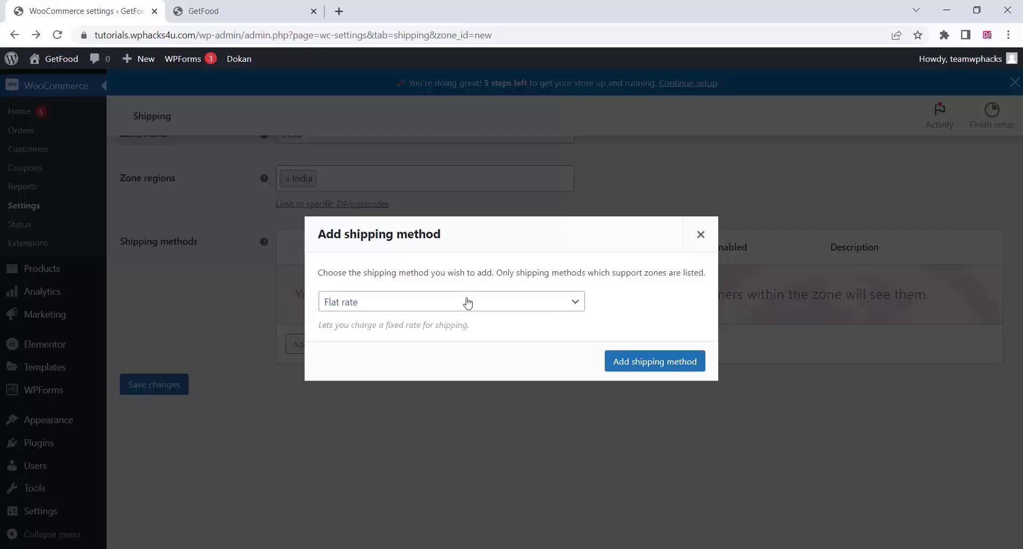
click(468, 303)
click(450, 319)
click(655, 361)
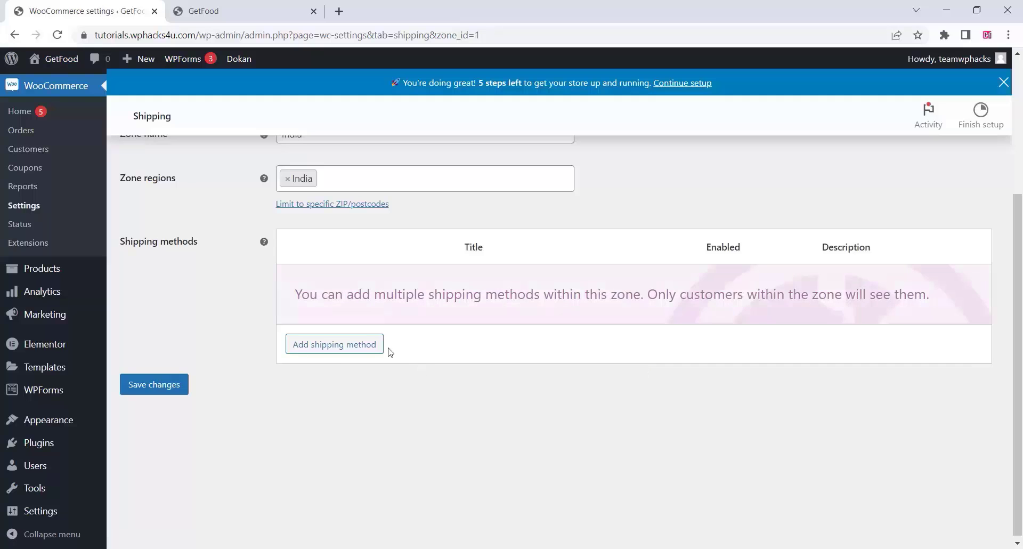
click(325, 302)
click(846, 384)
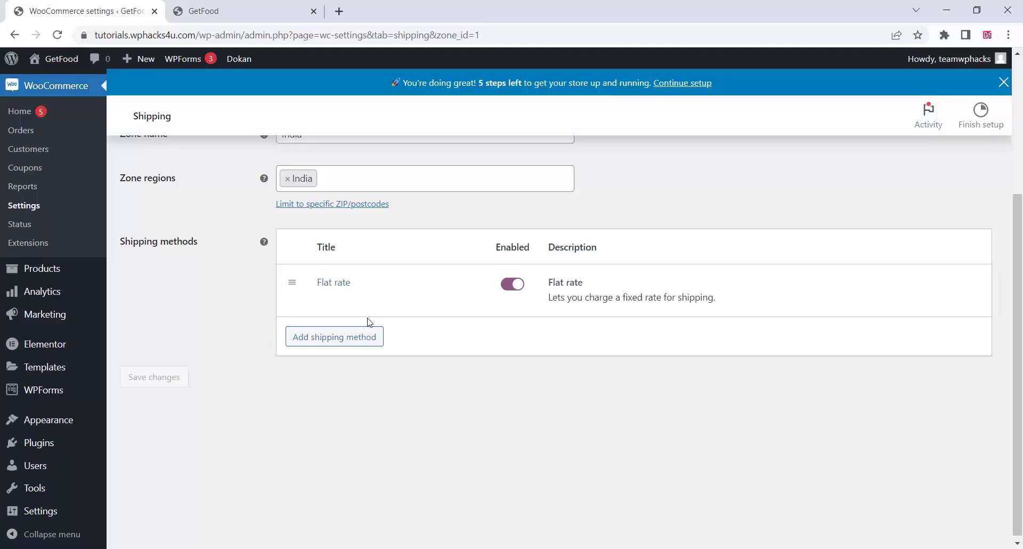
- Change the flat rate method's title to "Delivery charge", enter its cost, and save the method
click(322, 301)
triple_click(461, 262)
text(De)
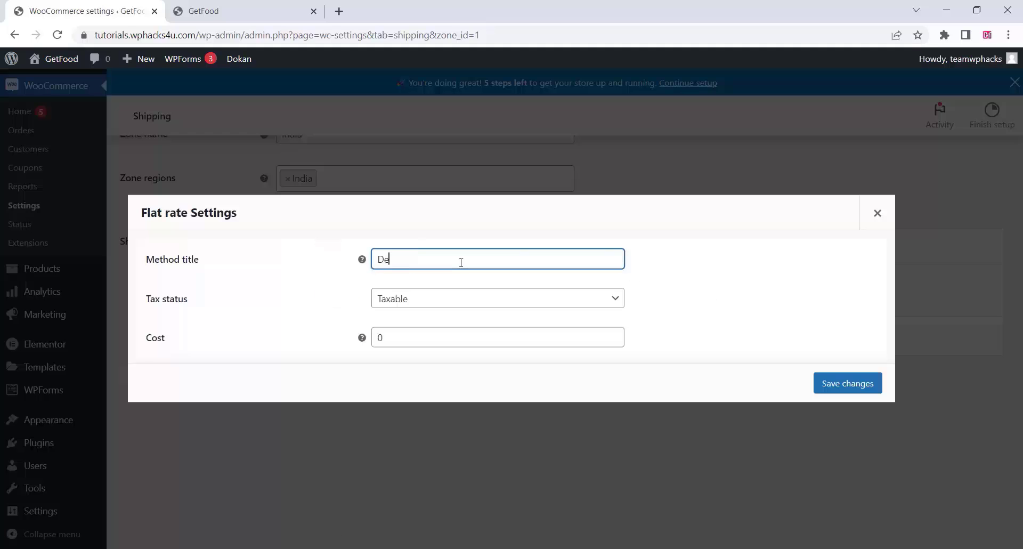
text(livery charge)
click(377, 343)
text(1)
click(847, 383)
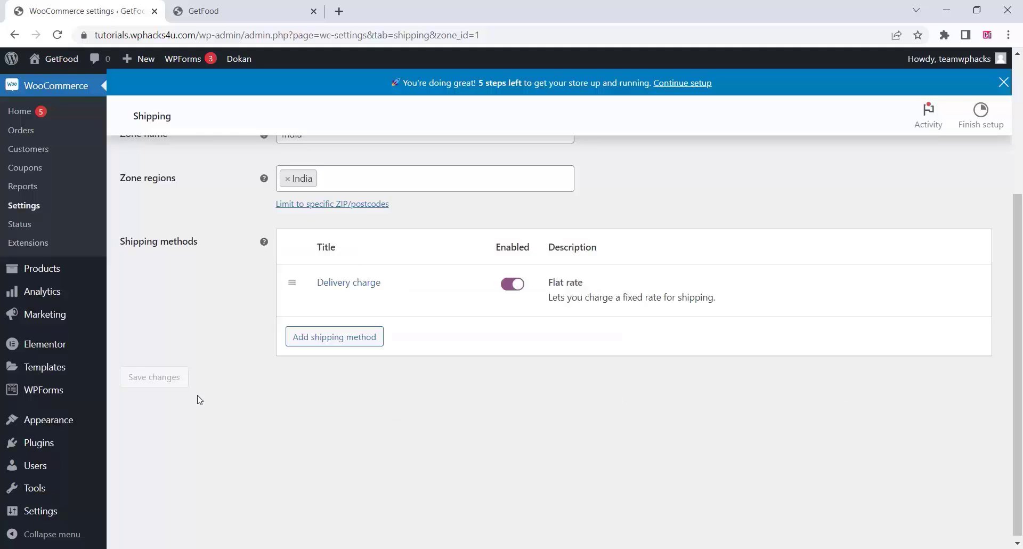
- Enable Cash on delivery as a payment method and save the payment settings
scroll(197, 400, up, 4)
click(304, 178)
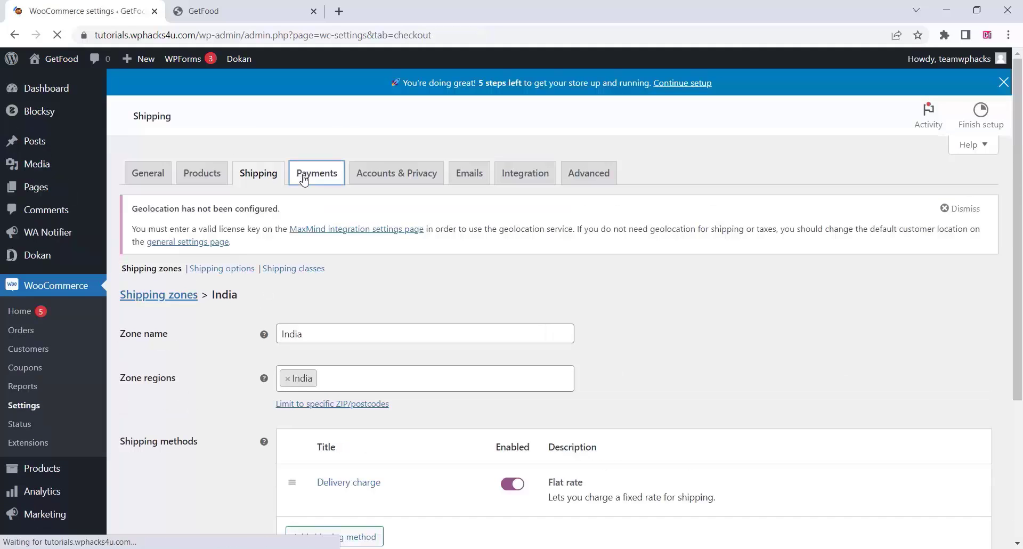
scroll(439, 267, down, 3)
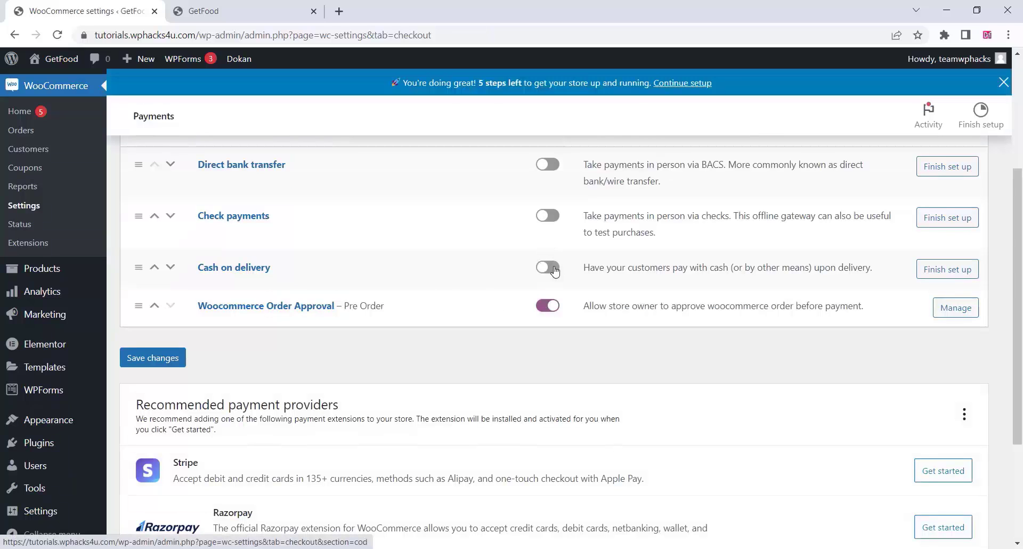
click(547, 267)
click(153, 358)
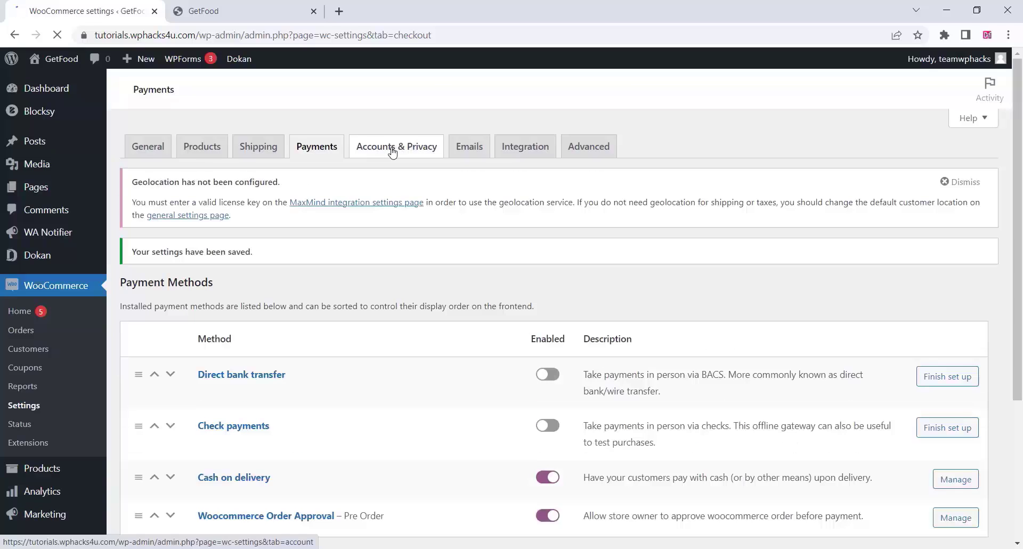
- Allow customer login and account creation during checkout, disable automatic username generation, and save the account settings
click(393, 152)
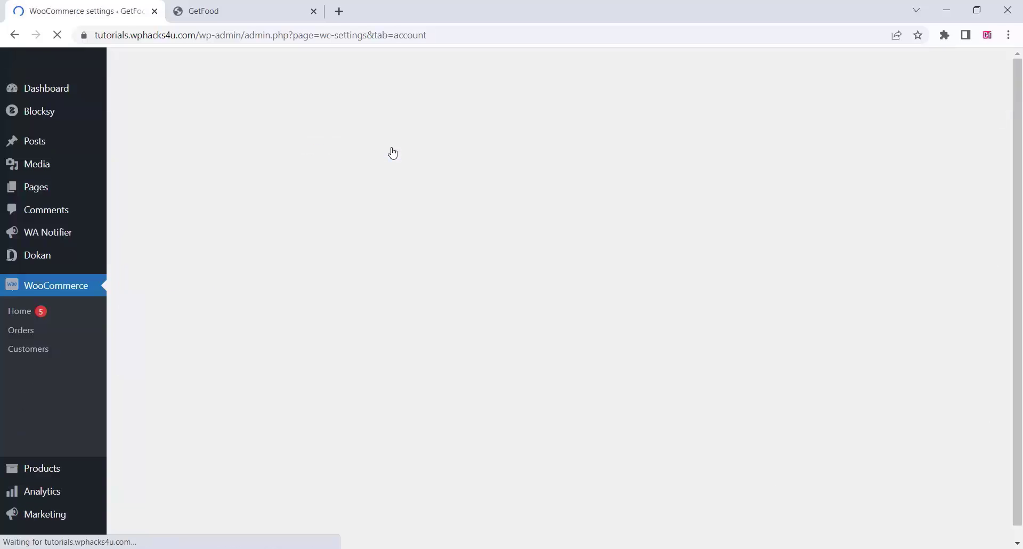
scroll(302, 212, down, 2)
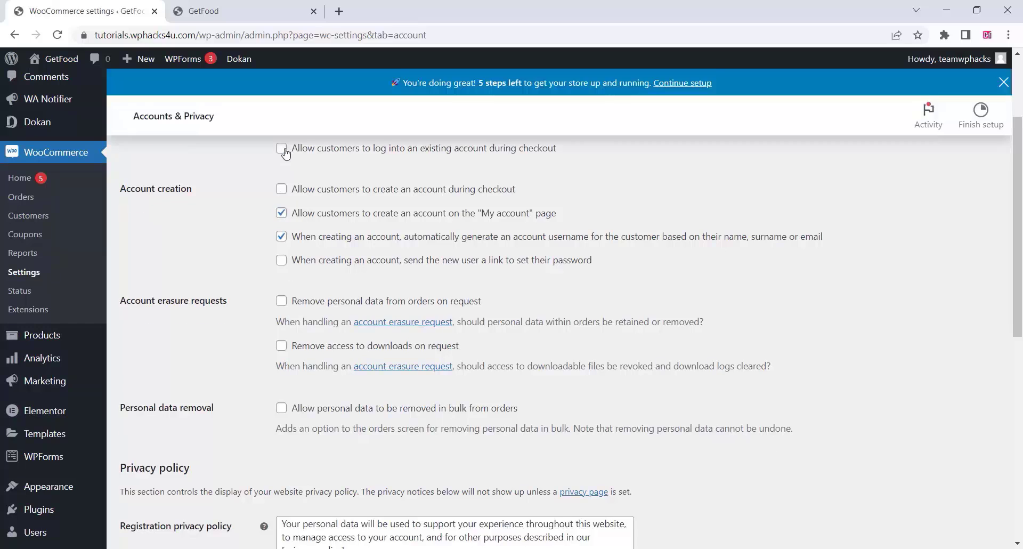
click(281, 155)
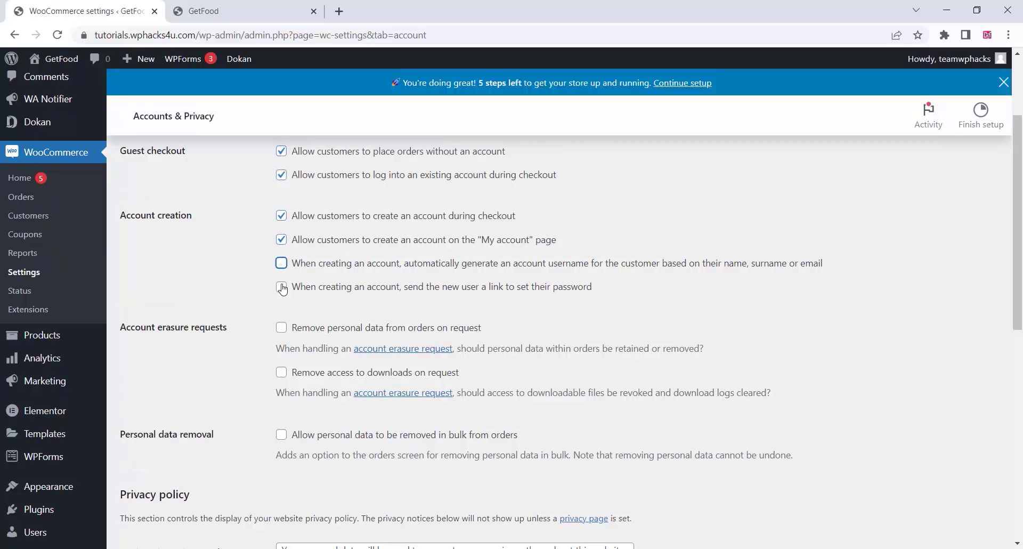
scroll(243, 285, down, 3)
scroll(242, 286, down, 3)
click(157, 485)
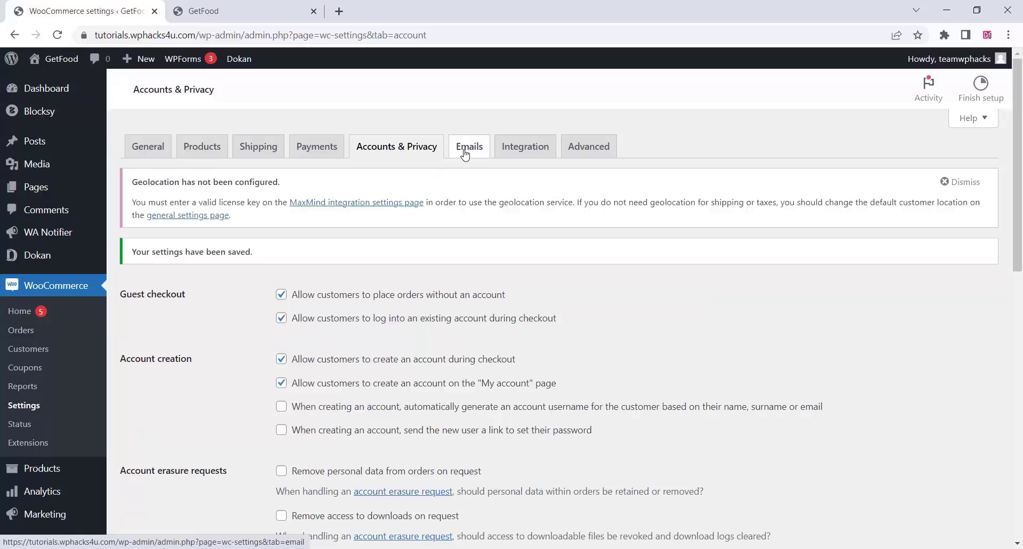
- Review WooCommerce's email notifications and template, integration settings, and advanced page and endpoint setup
click(465, 170)
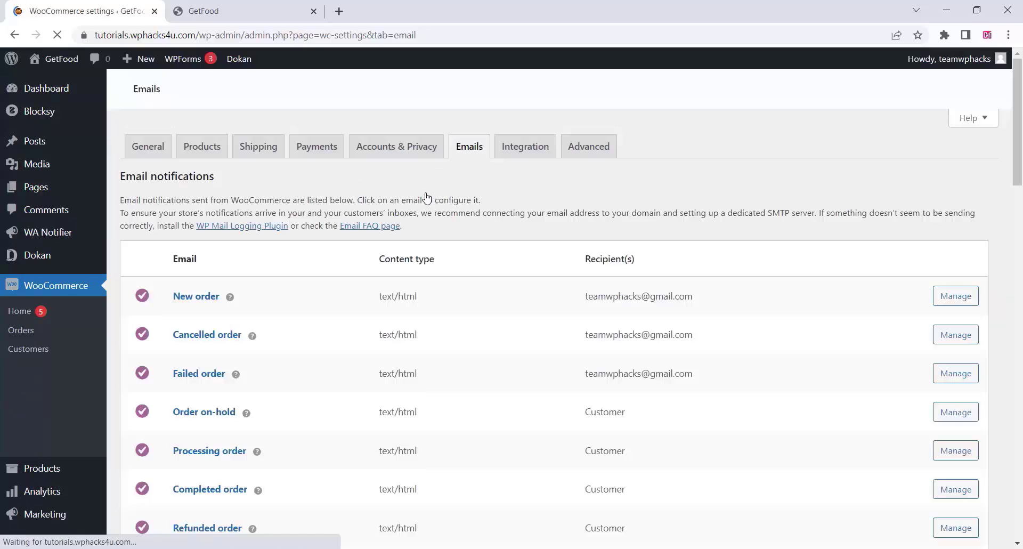
scroll(402, 287, down, 4)
scroll(366, 237, down, 12)
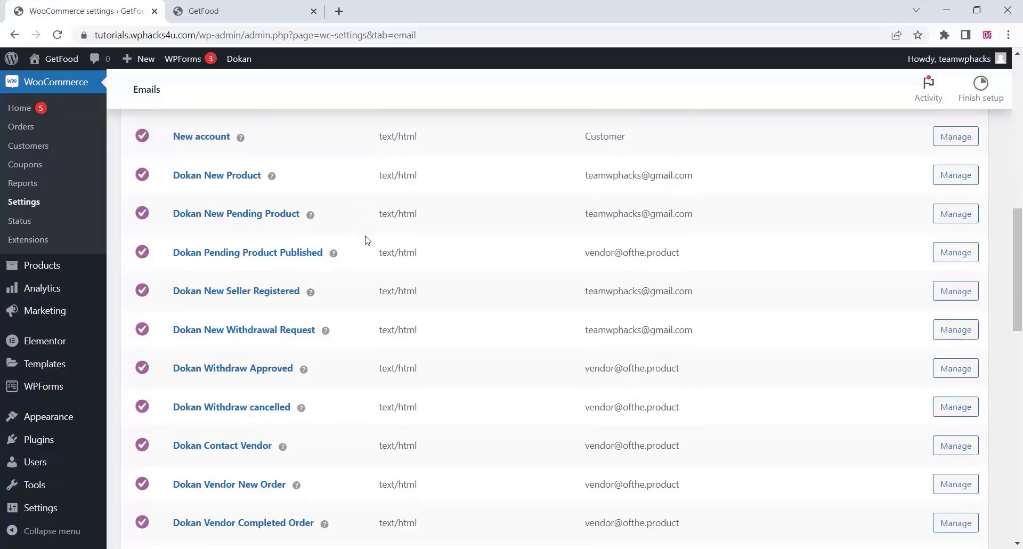
scroll(366, 240, down, 9)
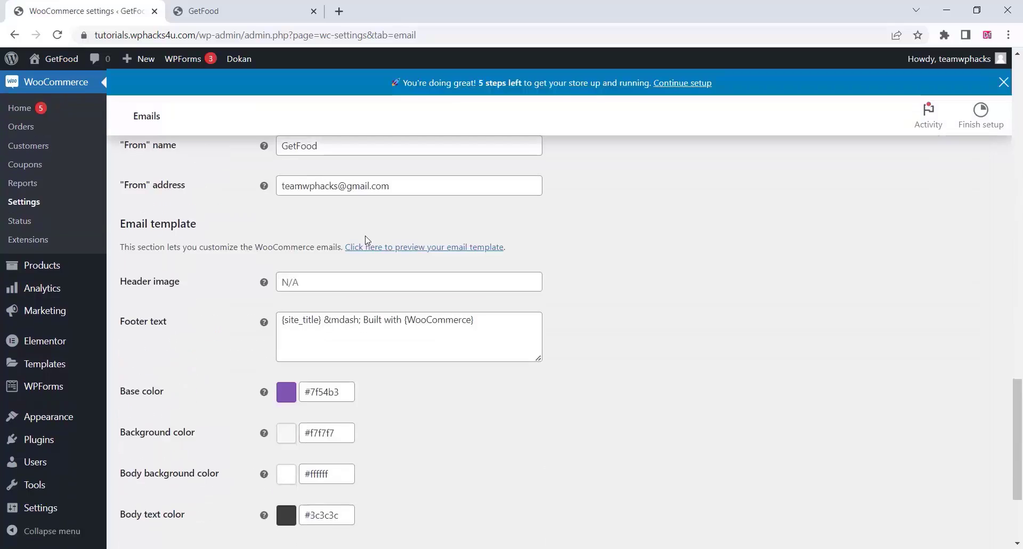
scroll(367, 240, up, 11)
scroll(367, 240, up, 10)
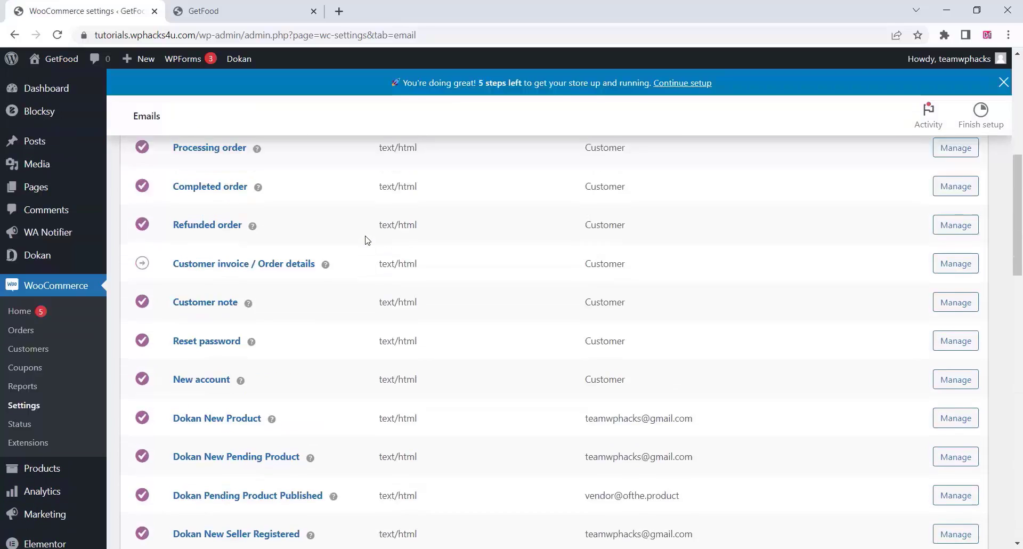
click(555, 178)
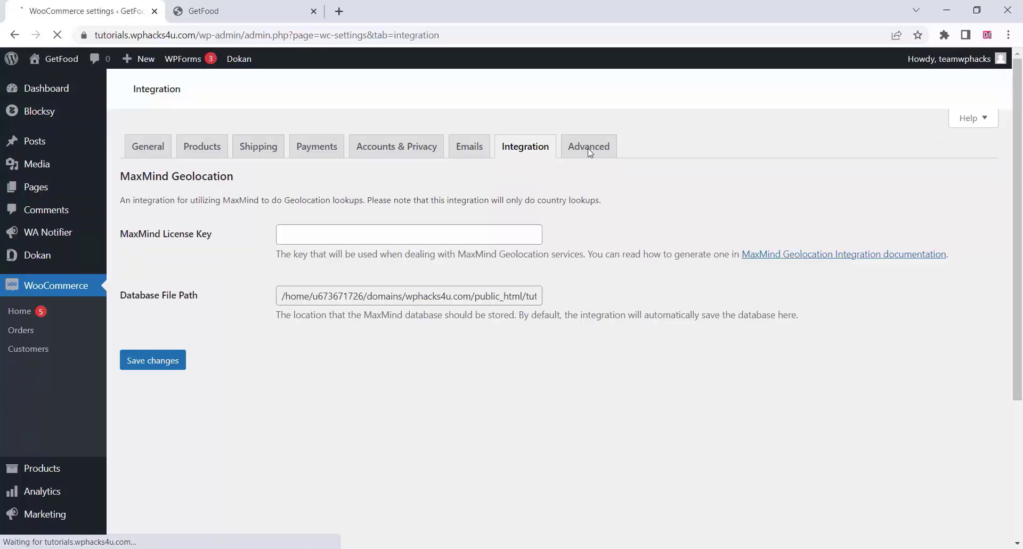
click(577, 153)
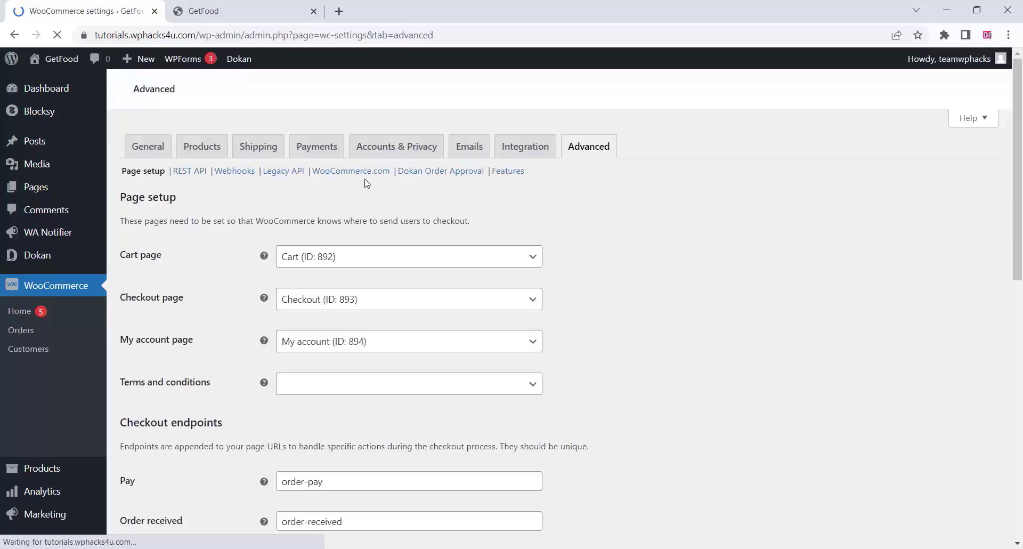
scroll(366, 183, down, 10)
scroll(368, 183, up, 6)
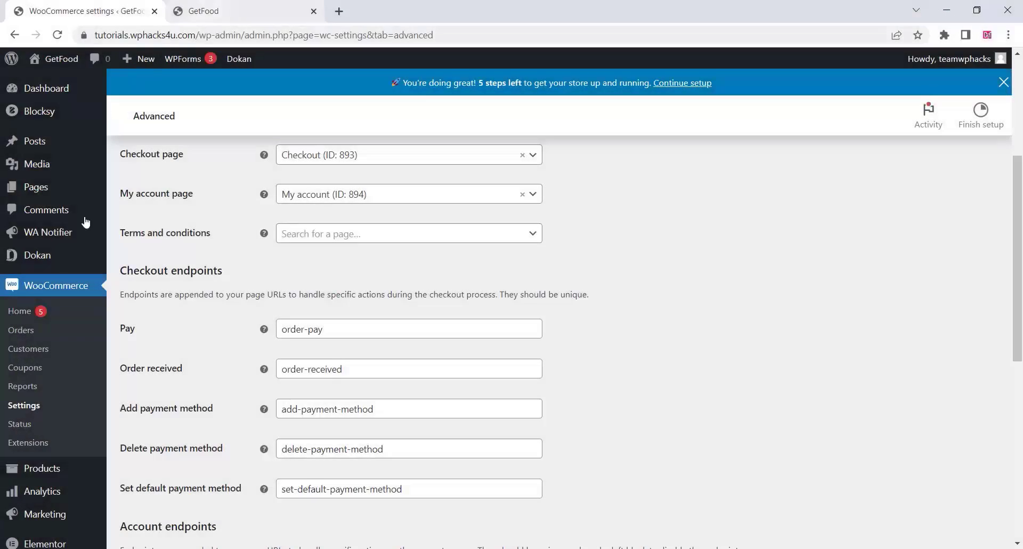
- Review the Dokan marketplace dashboard, open the vendor list and start adding a new vendor
mouse_move(71, 256)
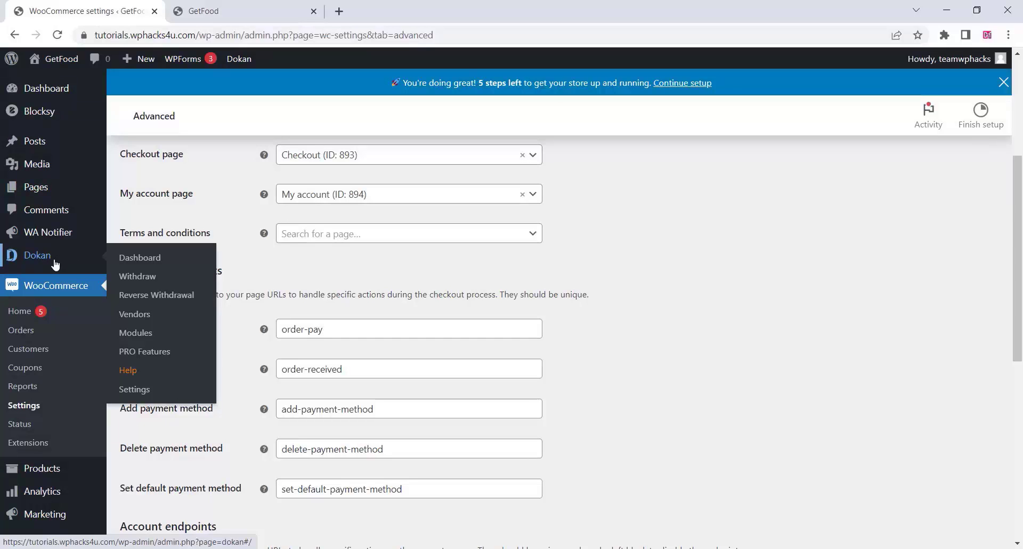
click(141, 257)
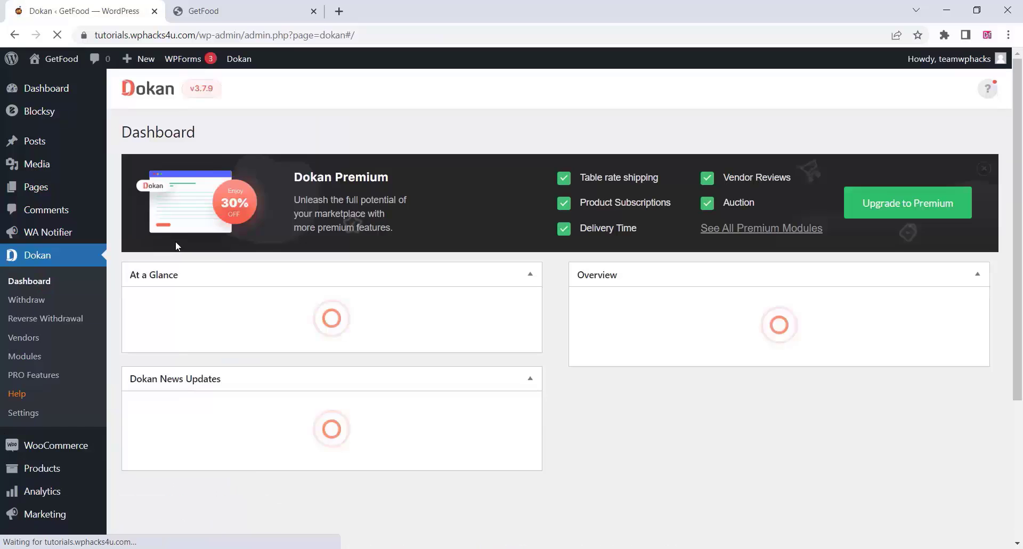
scroll(366, 234, down, 6)
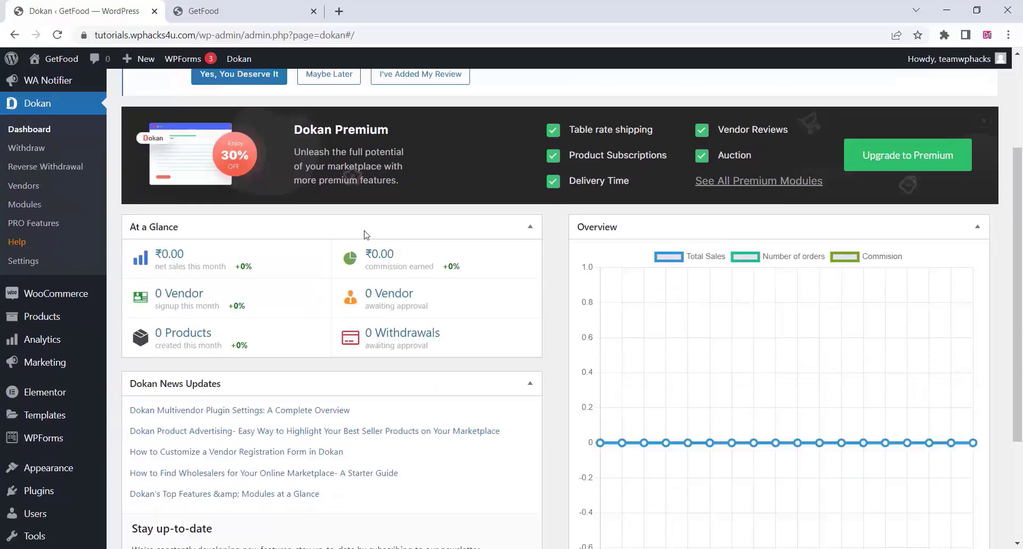
scroll(366, 234, up, 6)
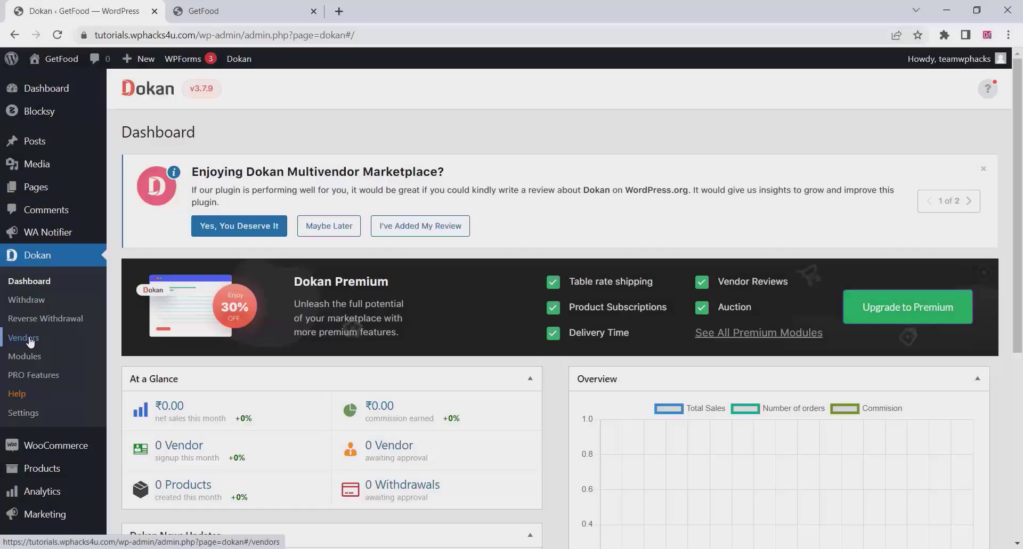
click(27, 337)
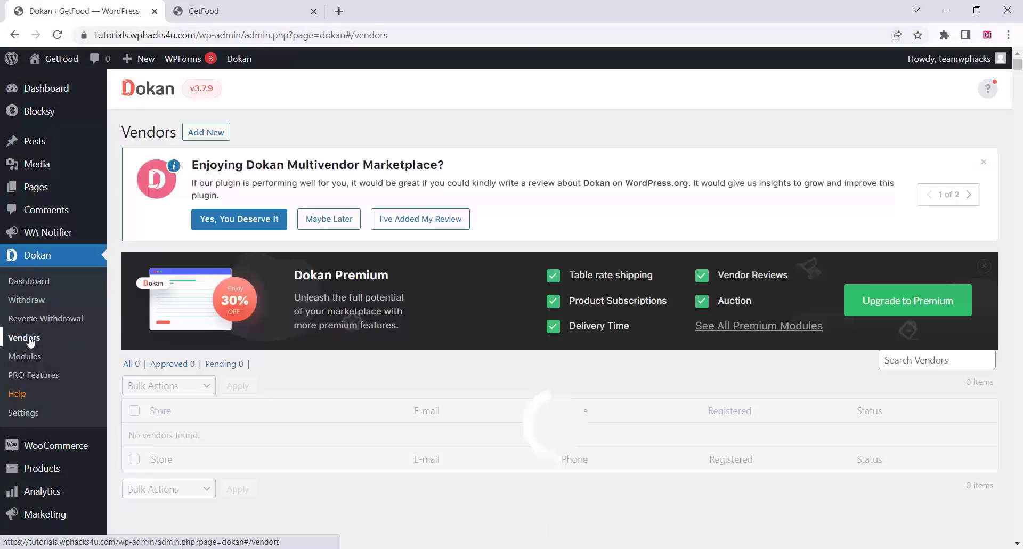
click(196, 135)
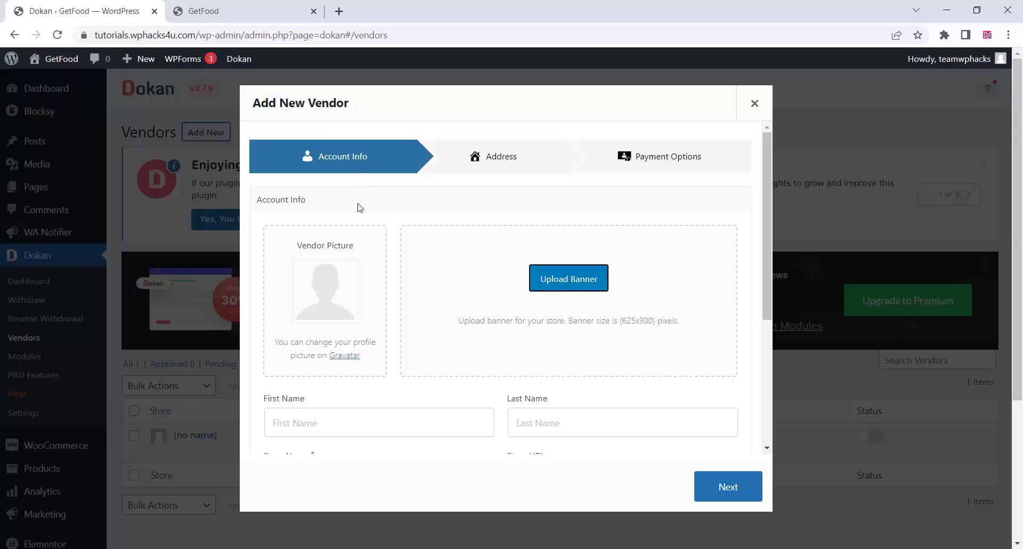
- Upload and crop Food-Pizza-Basil-Tomato-1.png as the vendor picture and the pizza-banner-design-template image as the store banner
click(321, 297)
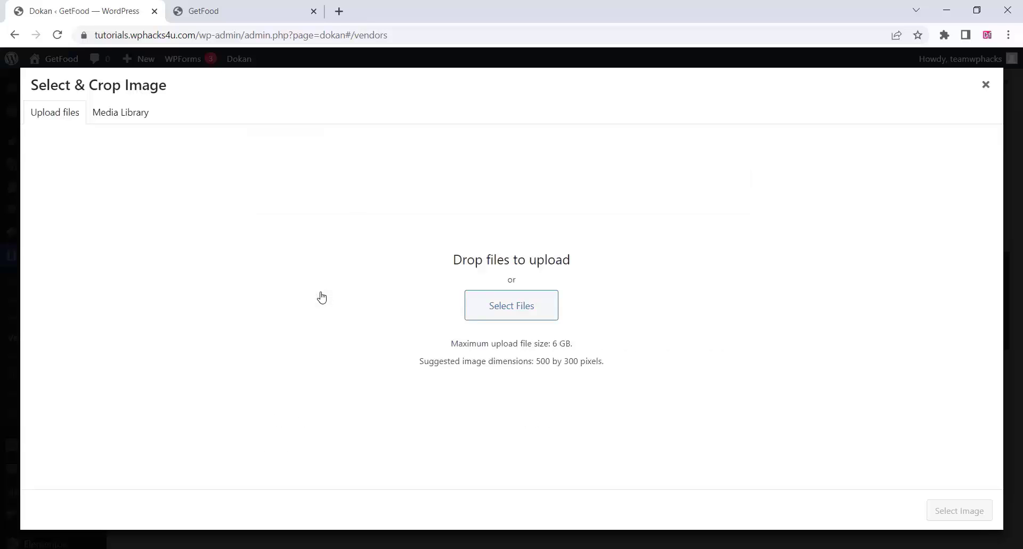
click(517, 313)
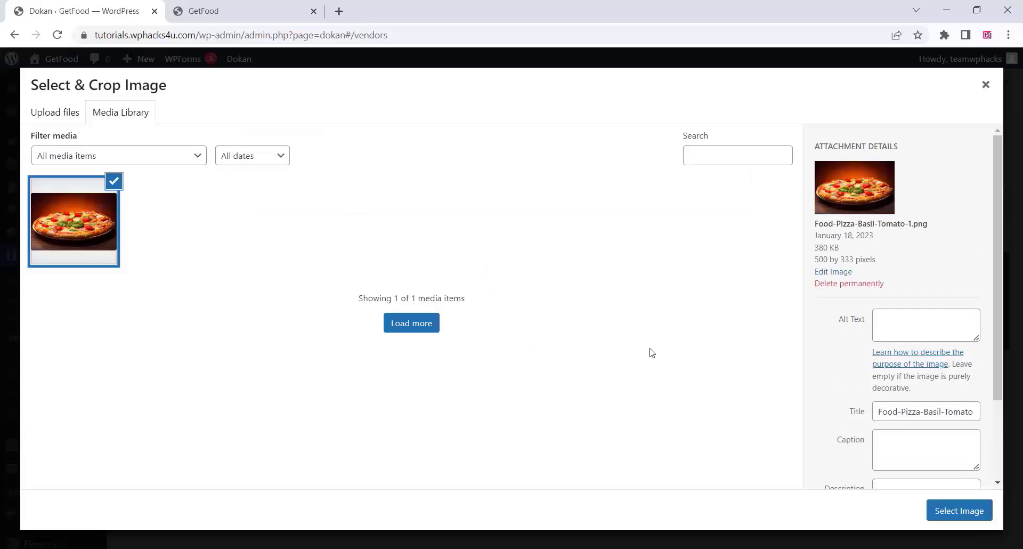
click(961, 516)
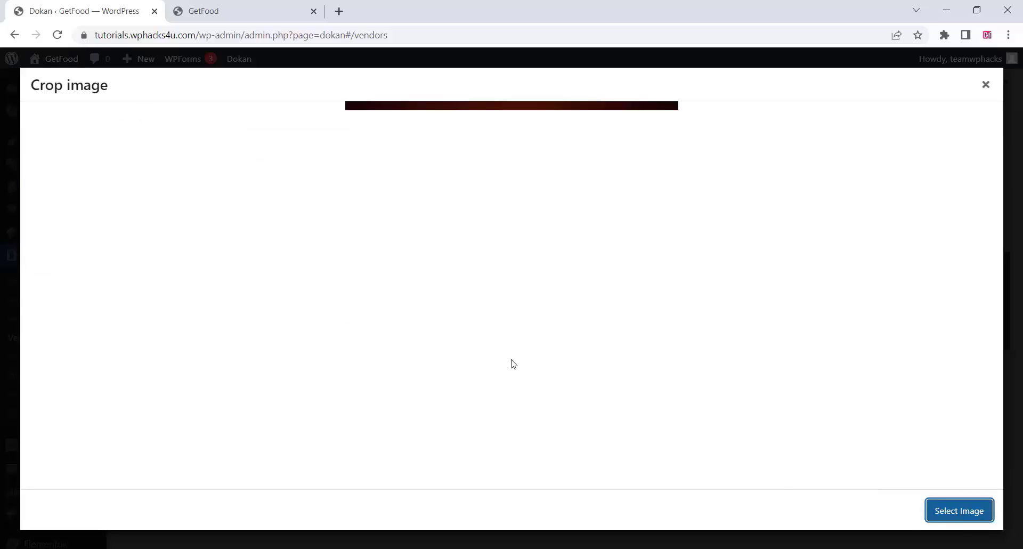
drag(486, 227, 558, 227)
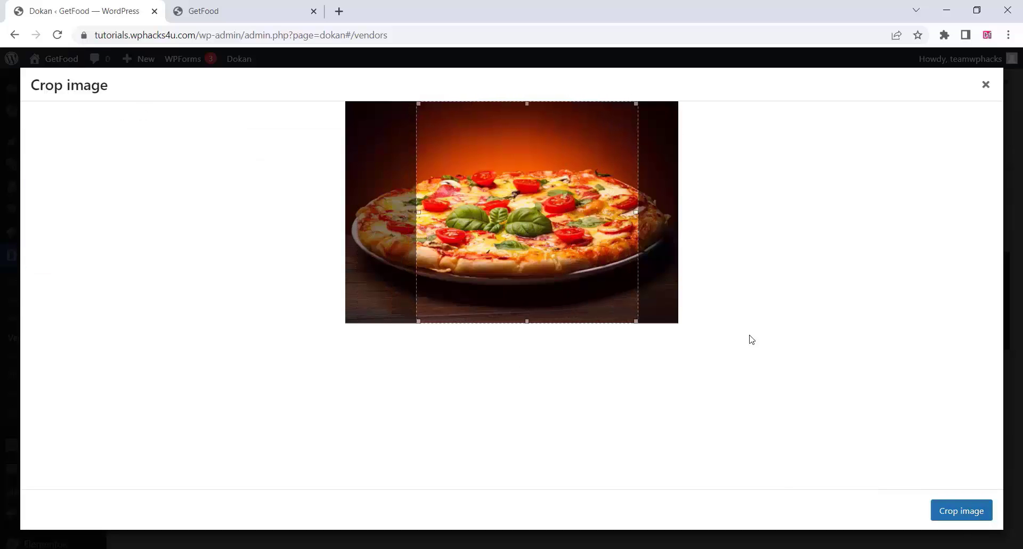
click(944, 511)
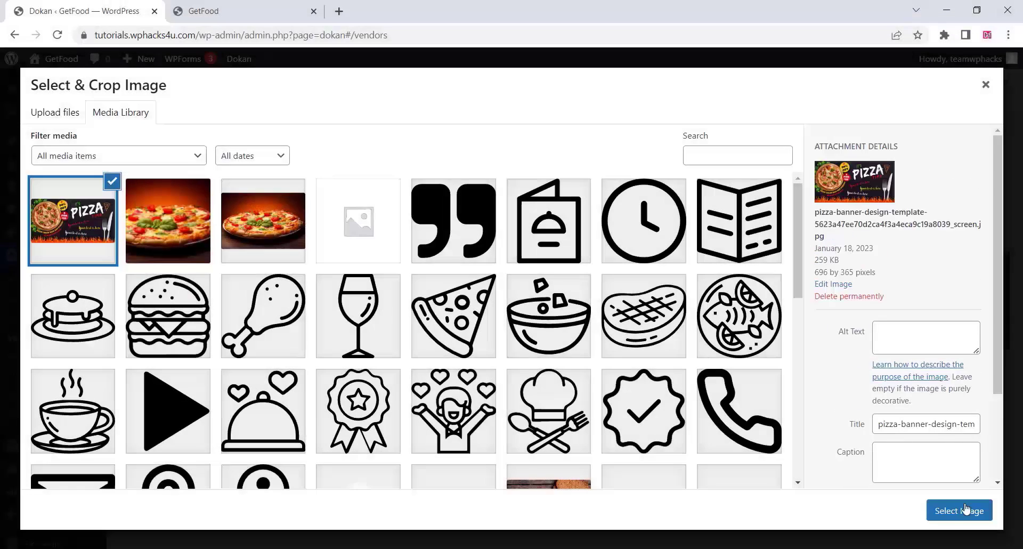
click(965, 510)
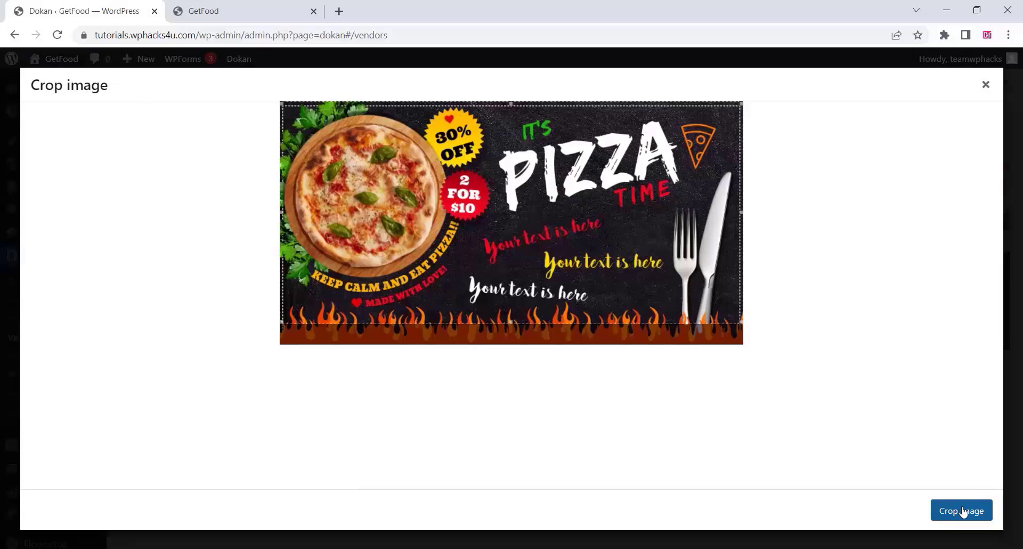
click(963, 511)
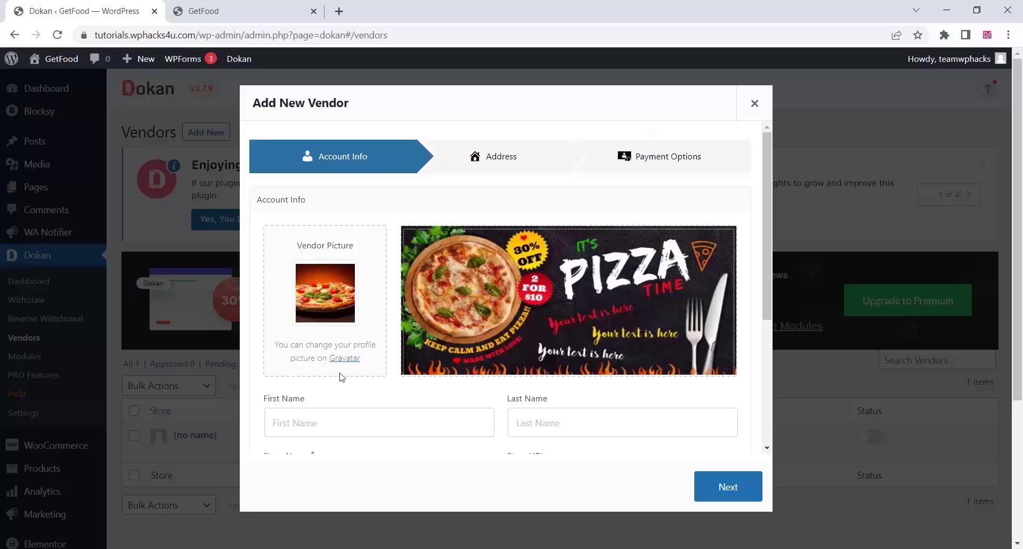
- Complete the vendor's account info with the store name "Pizza hut", leave the address blank, and continue to the payment options
scroll(337, 373, down, 4)
click(315, 286)
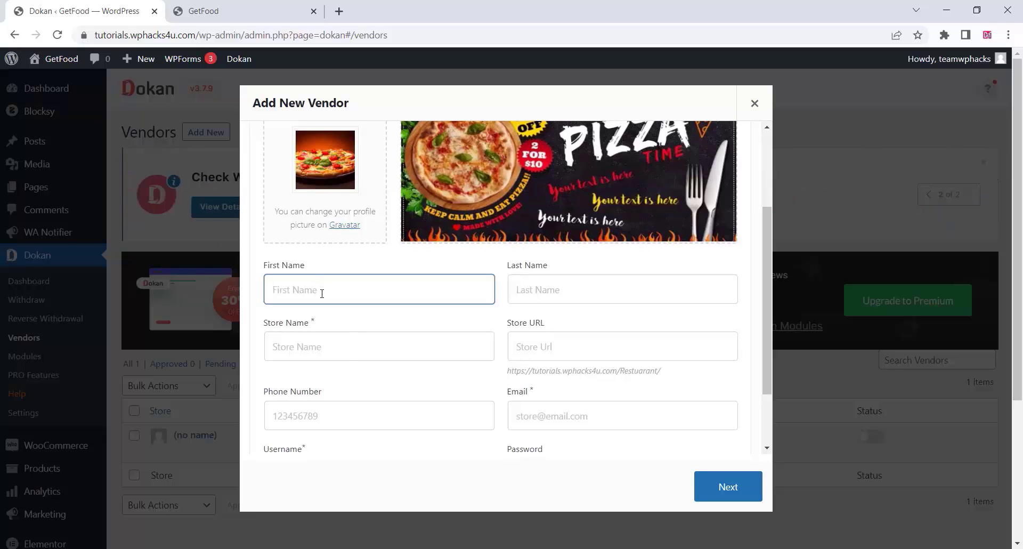
scroll(355, 357, up, 3)
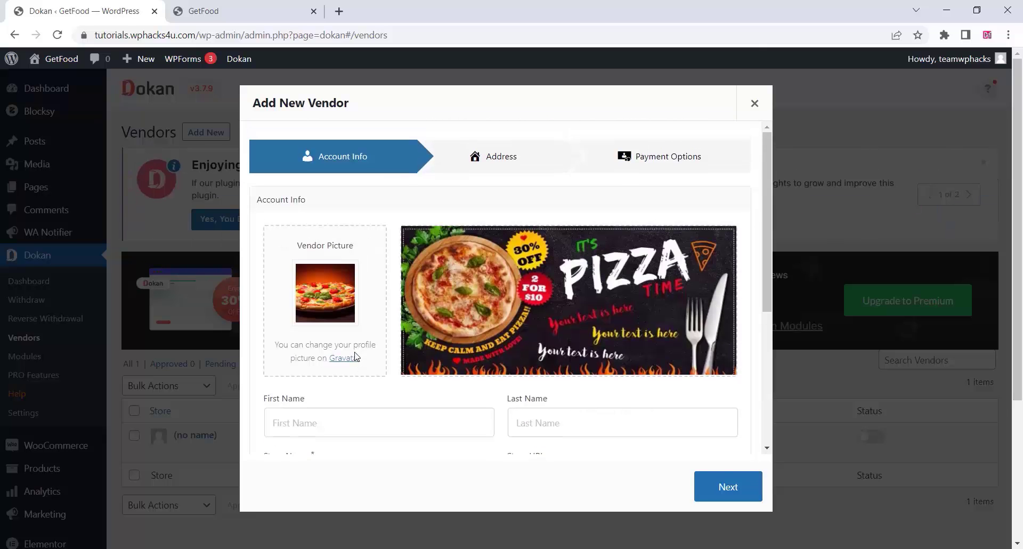
click(730, 490)
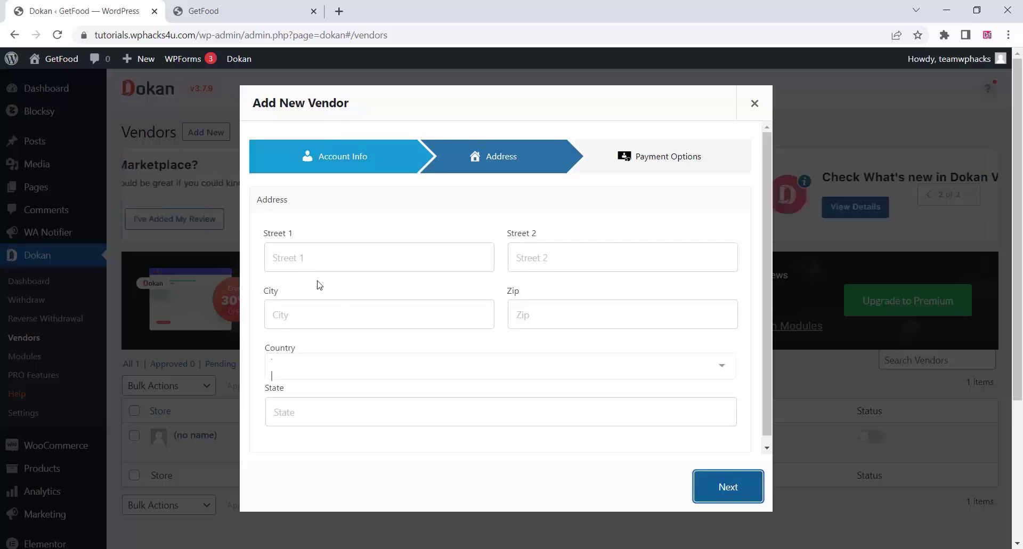
scroll(342, 313, down, 4)
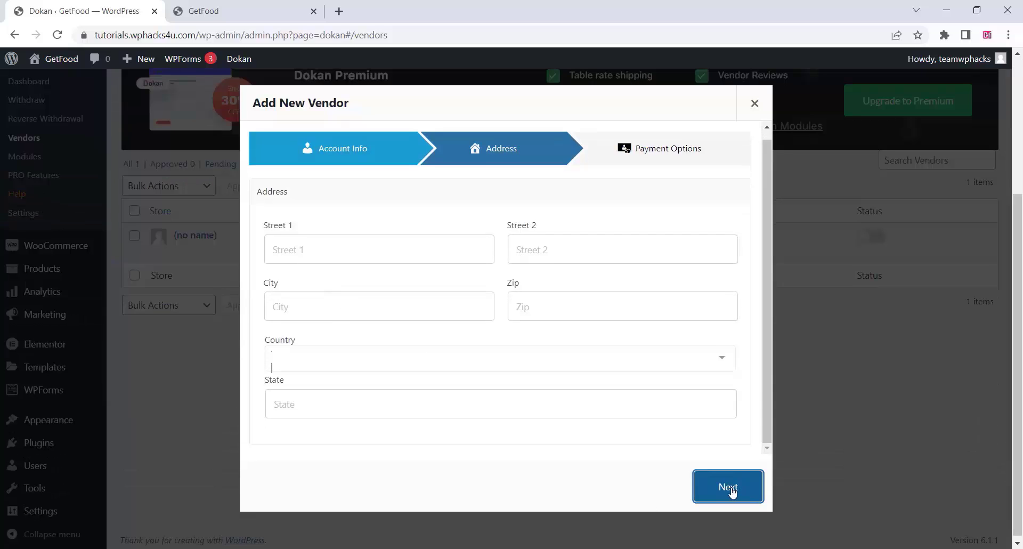
click(729, 487)
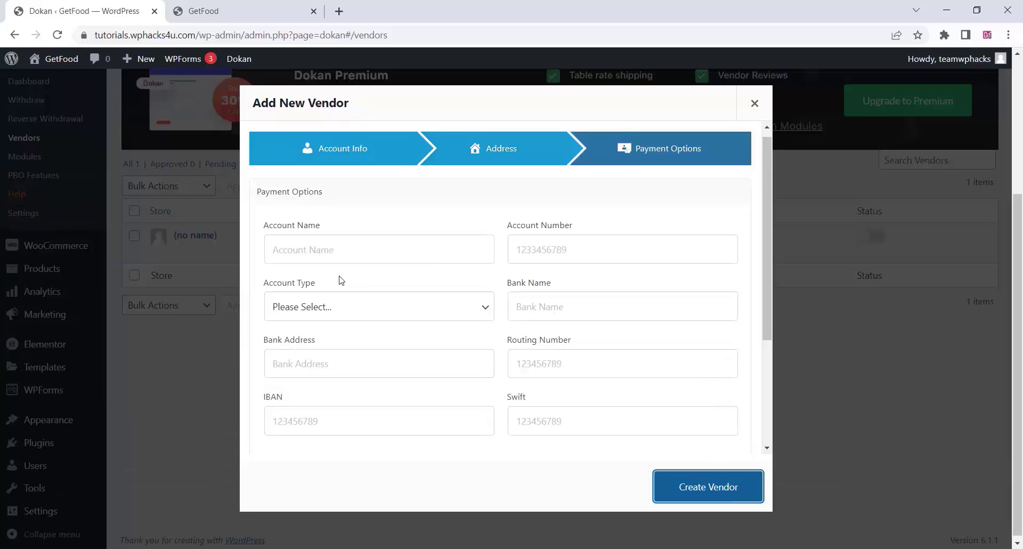
- Enable selling, direct product publishing and featured status for the vendor, then create it and dismiss the confirmation
scroll(342, 293, down, 3)
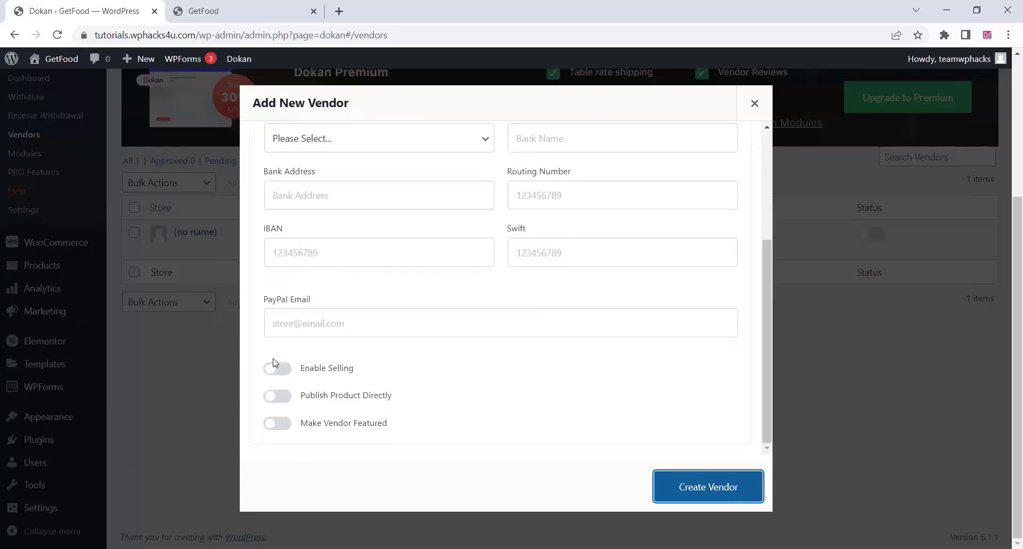
click(287, 373)
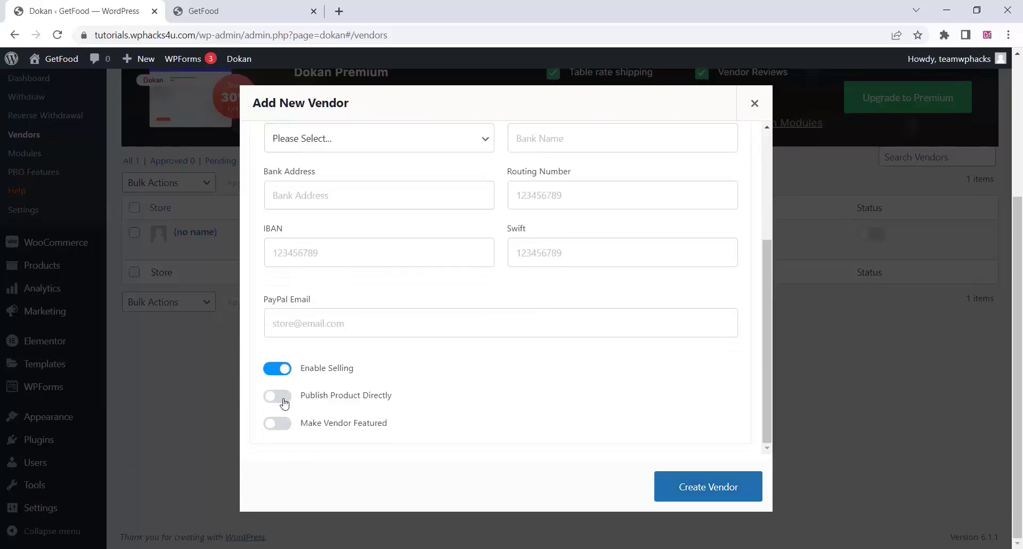
click(286, 398)
click(287, 425)
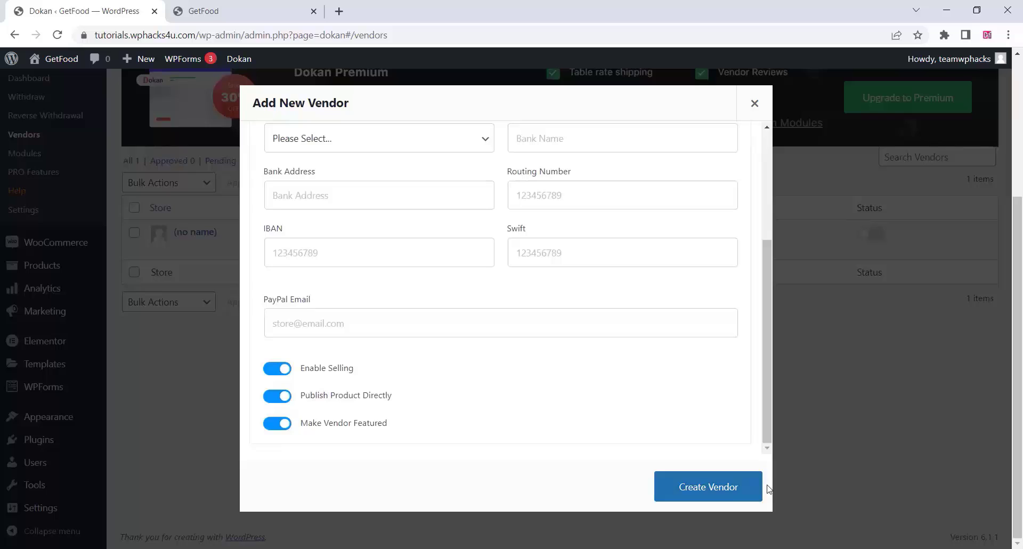
click(693, 486)
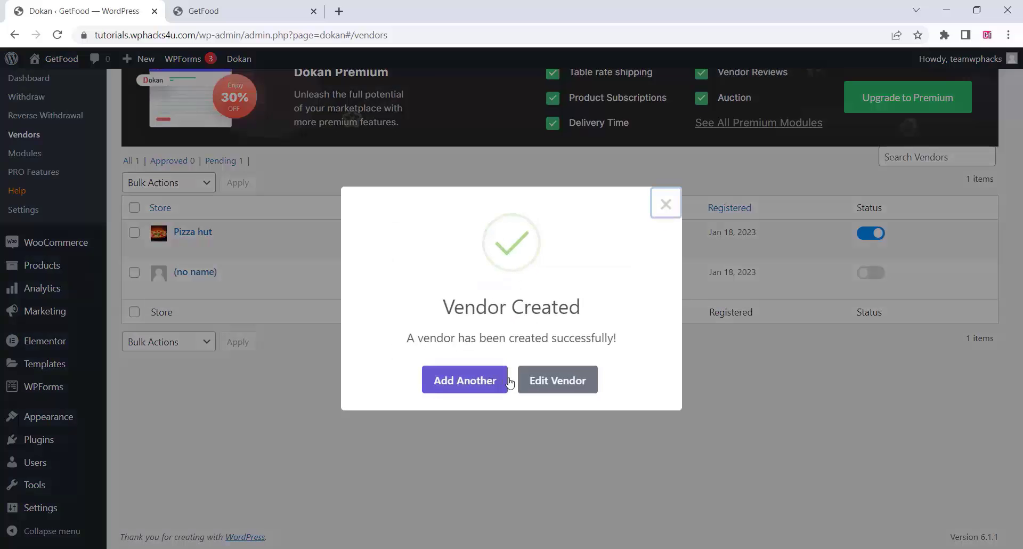
click(665, 205)
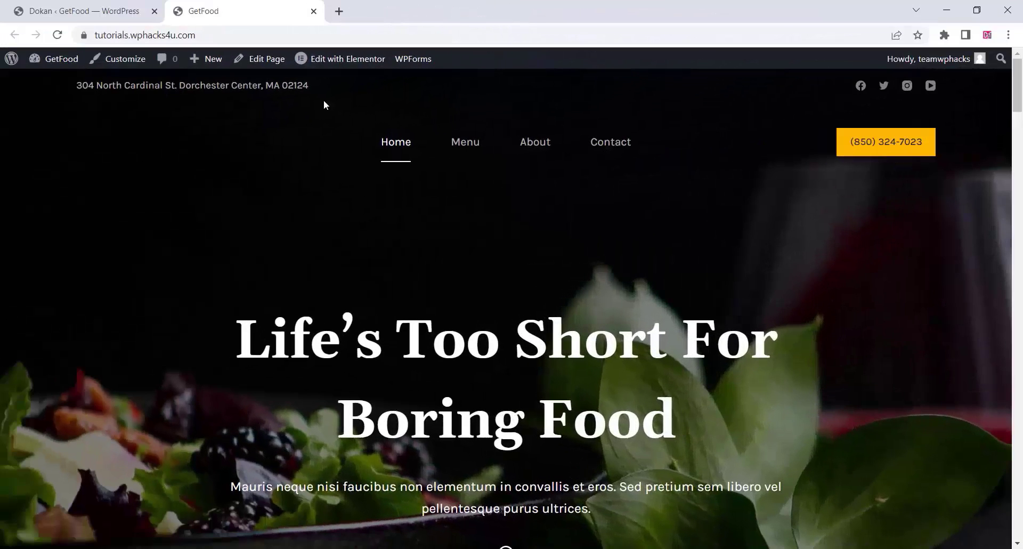
- Open the Home page in Elementor, recreate the default kit, run the library sync and file regeneration, and save the tools settings
click(344, 60)
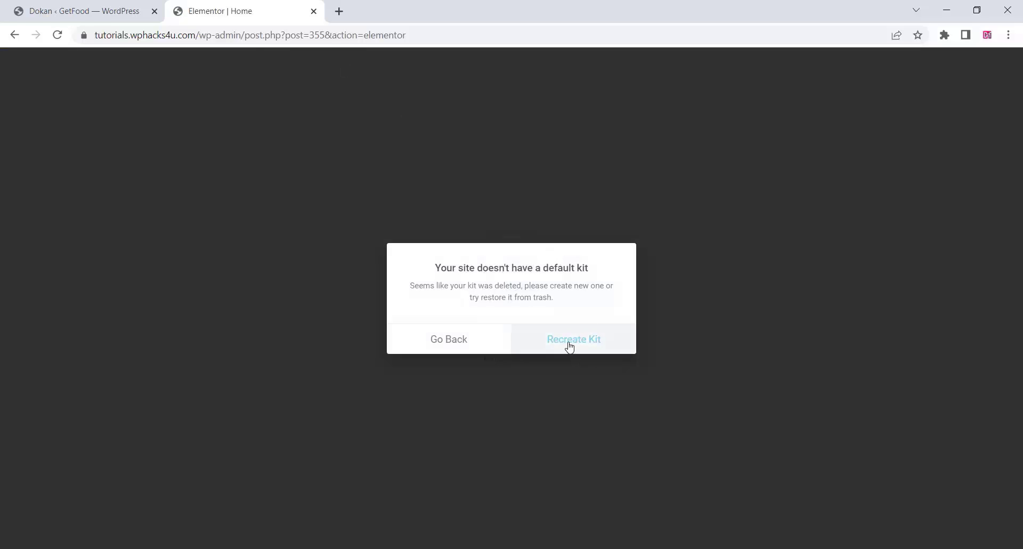
click(569, 347)
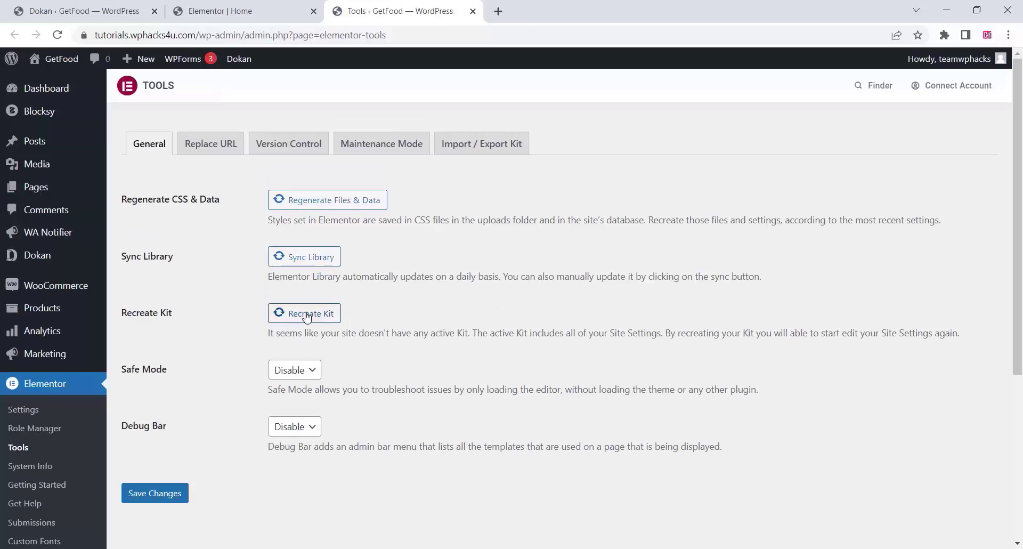
click(307, 316)
click(308, 258)
click(343, 201)
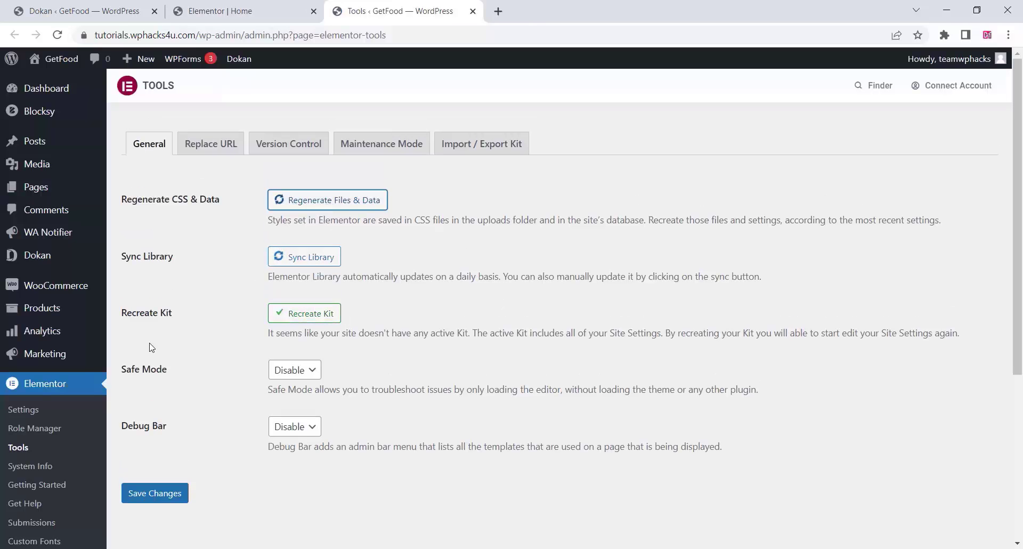
click(166, 495)
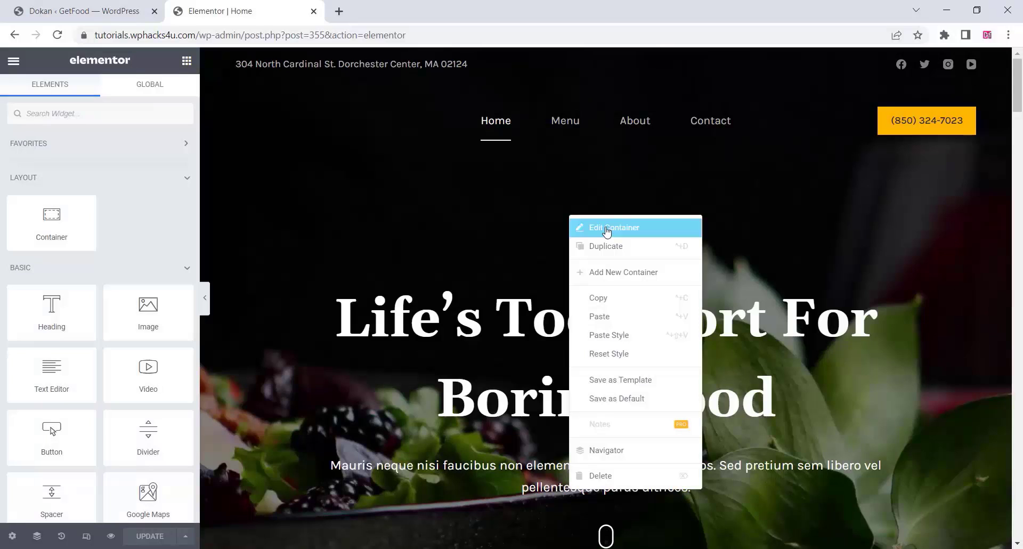
- Replace the home page hero container's background image with the mutton-lamb-biriyani picture
click(607, 228)
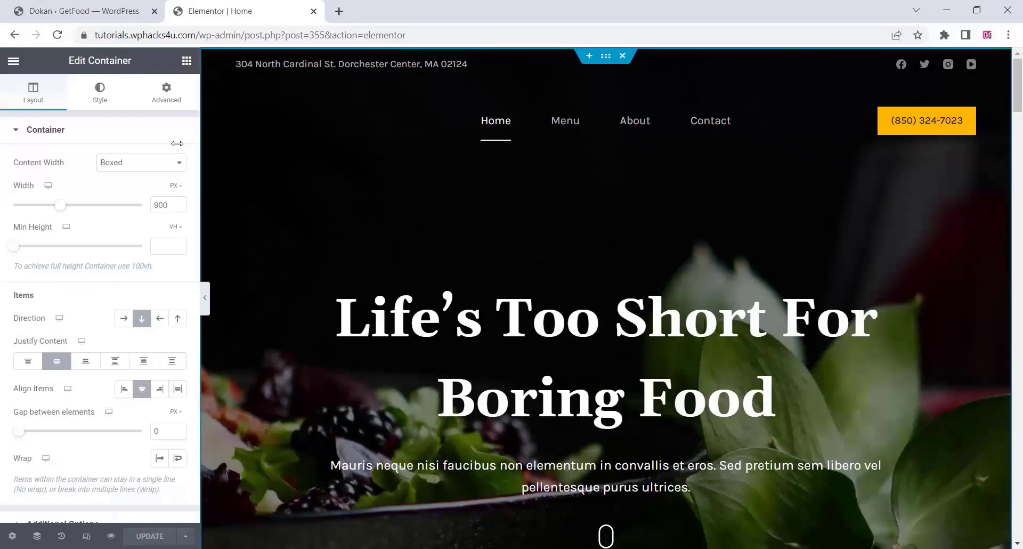
click(98, 91)
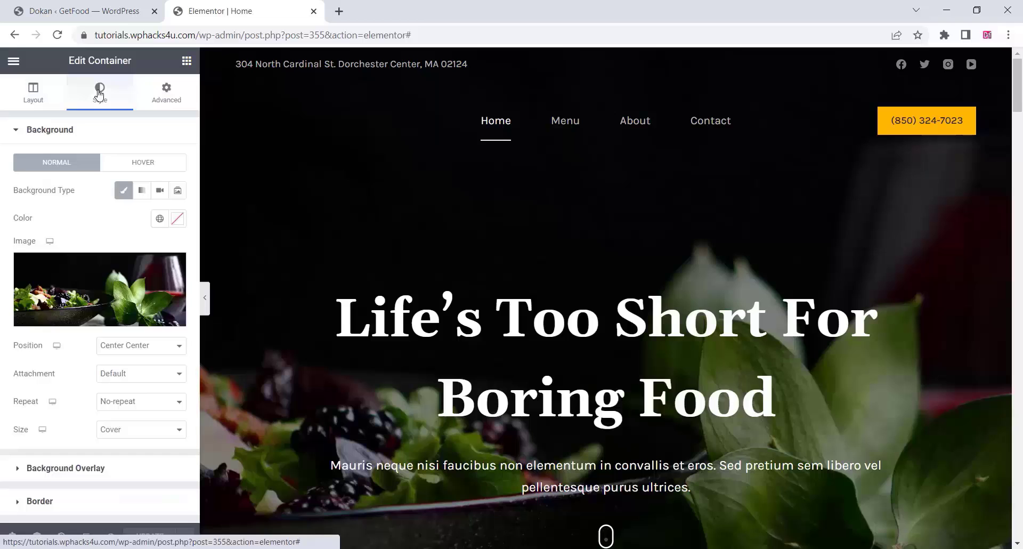
click(84, 275)
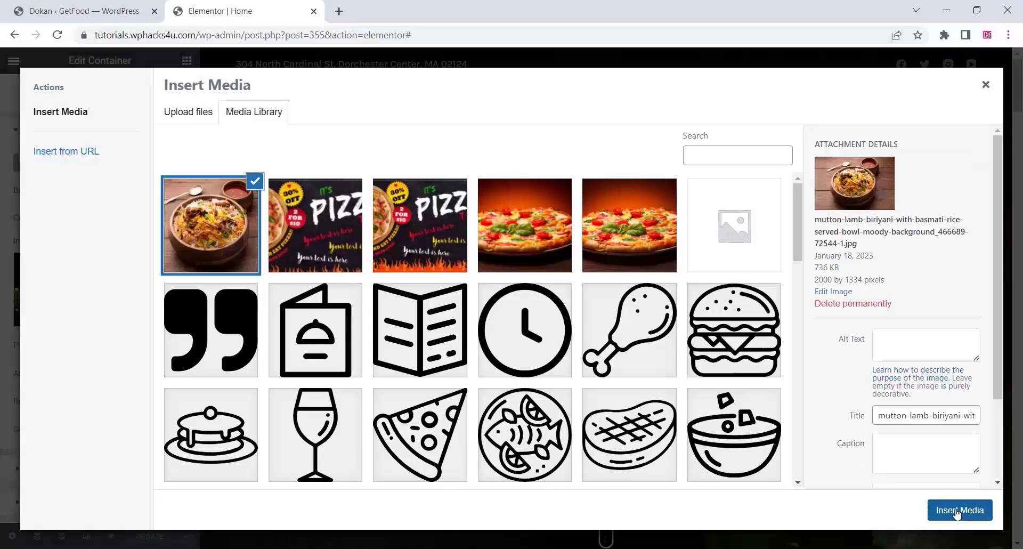
click(946, 511)
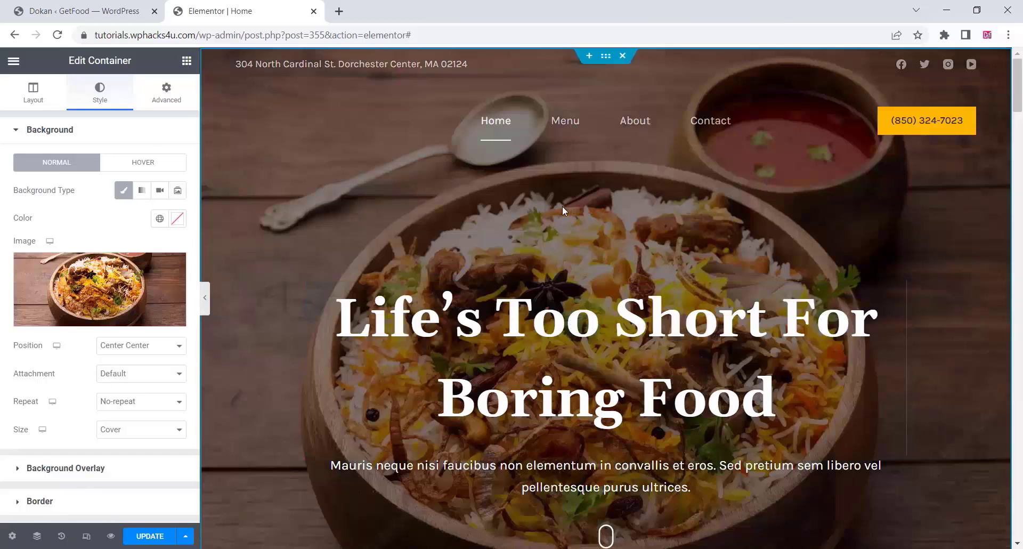
- Inspect the editable content settings of the hero's heading, paragraph text and the icon beneath them
scroll(562, 206, down, 1)
click(509, 265)
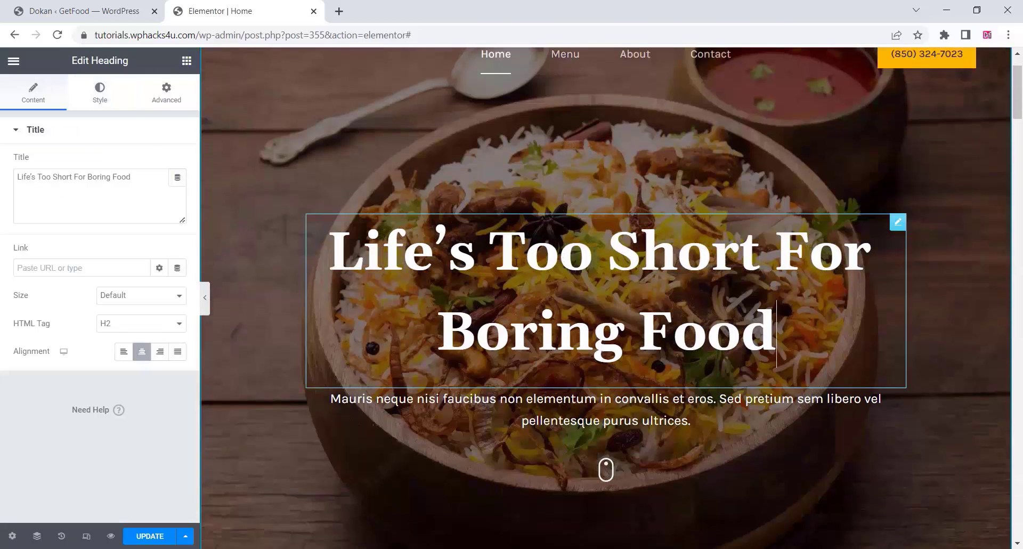
click(590, 407)
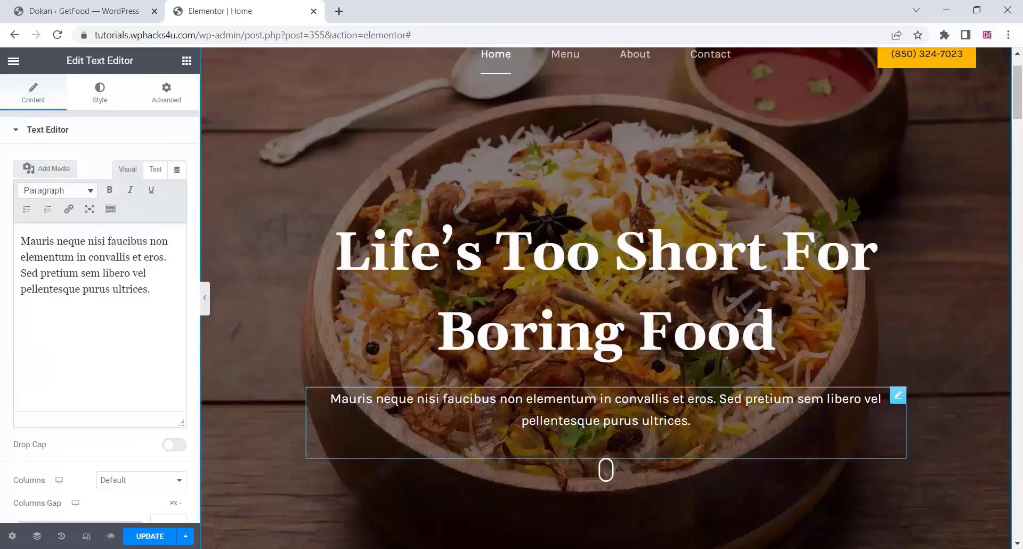
scroll(467, 407, down, 5)
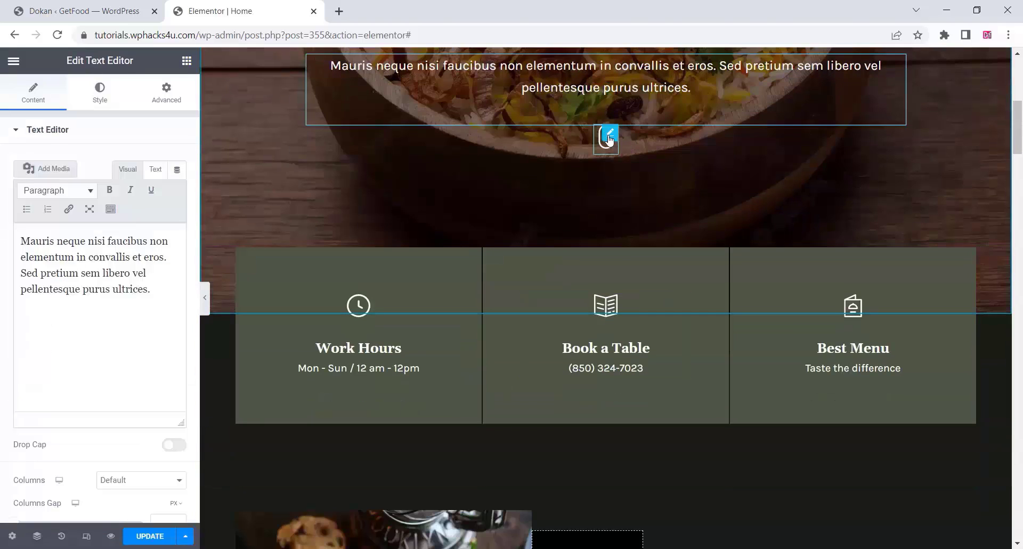
click(610, 137)
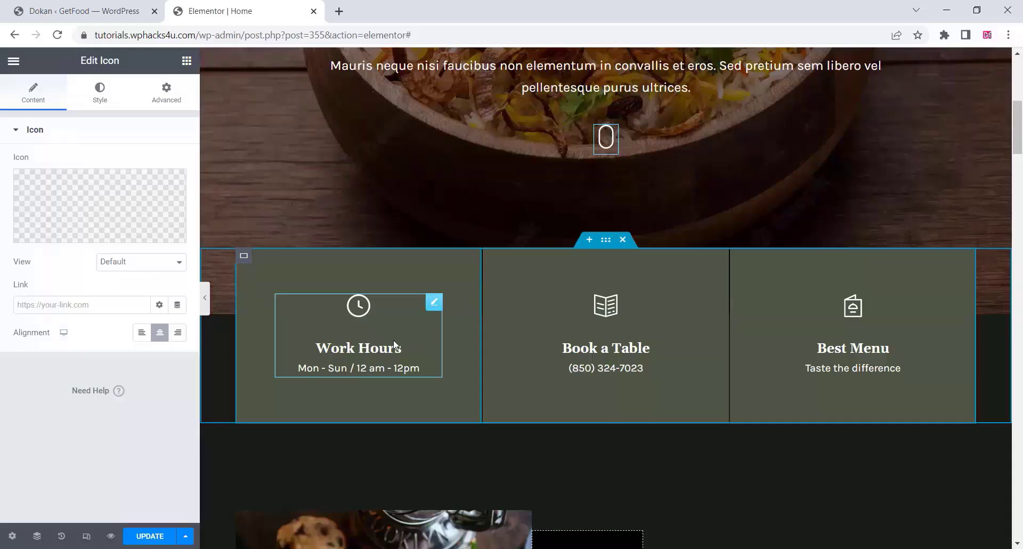
- Open the take-away and home delivery icon list for editing and expand its Take away item to inspect the settings
scroll(409, 346, down, 8)
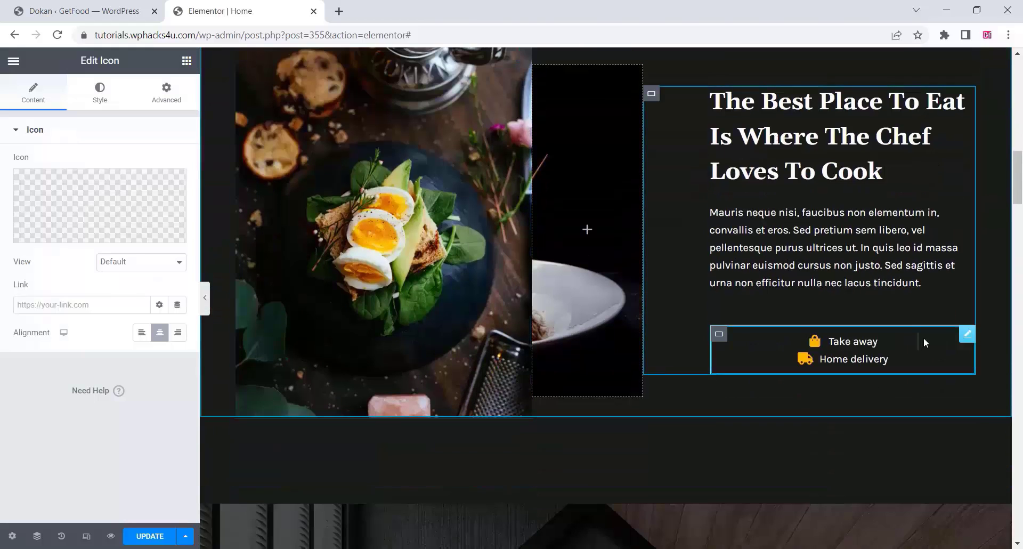
click(966, 335)
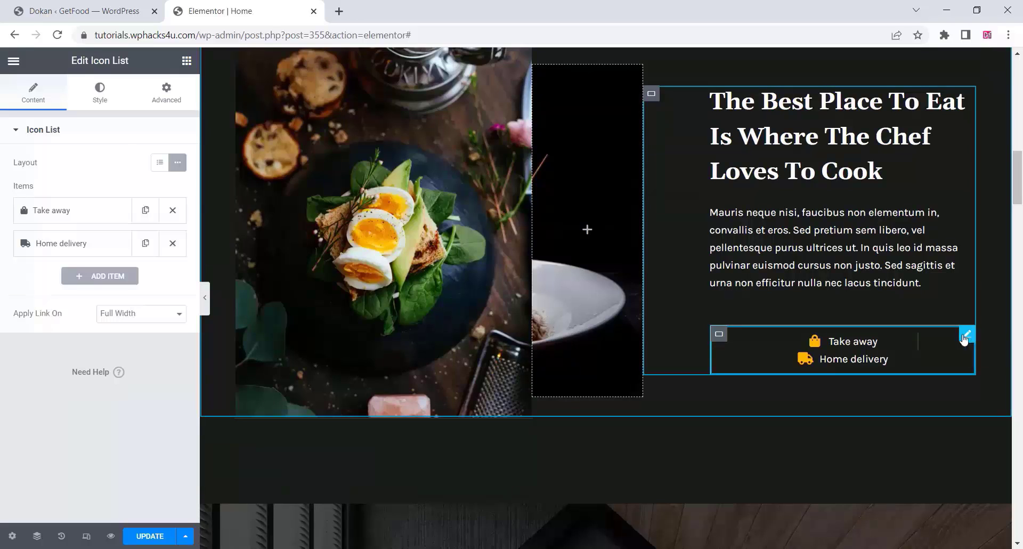
click(59, 217)
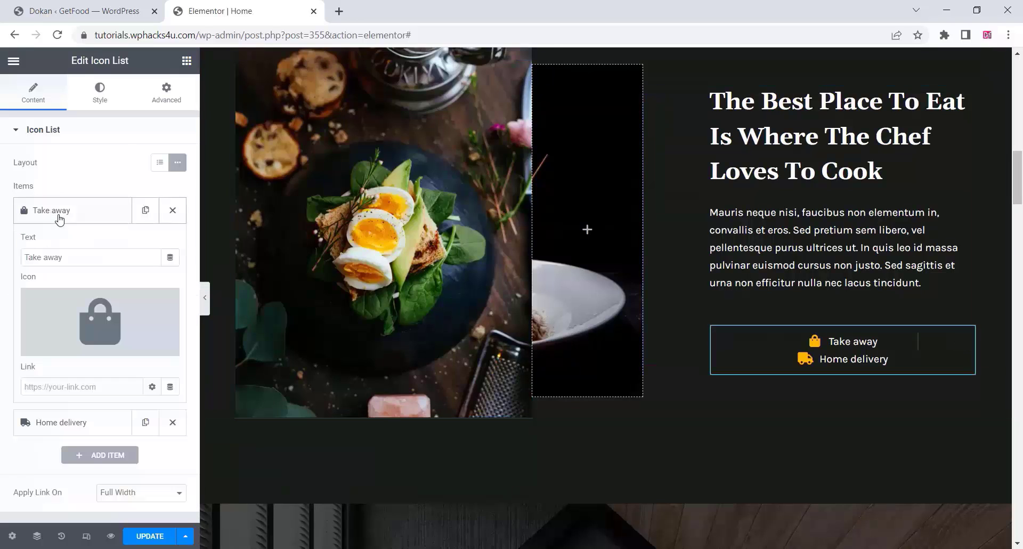
- Replace the image of three chefs above the chef profiles with the group photo of cooks wearing aprons
scroll(634, 283, down, 6)
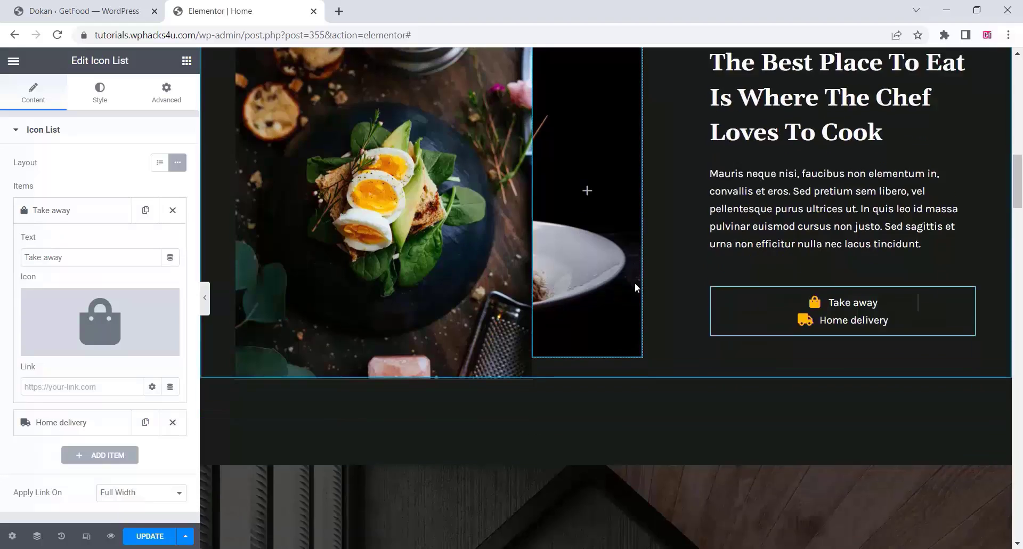
scroll(493, 279, down, 6)
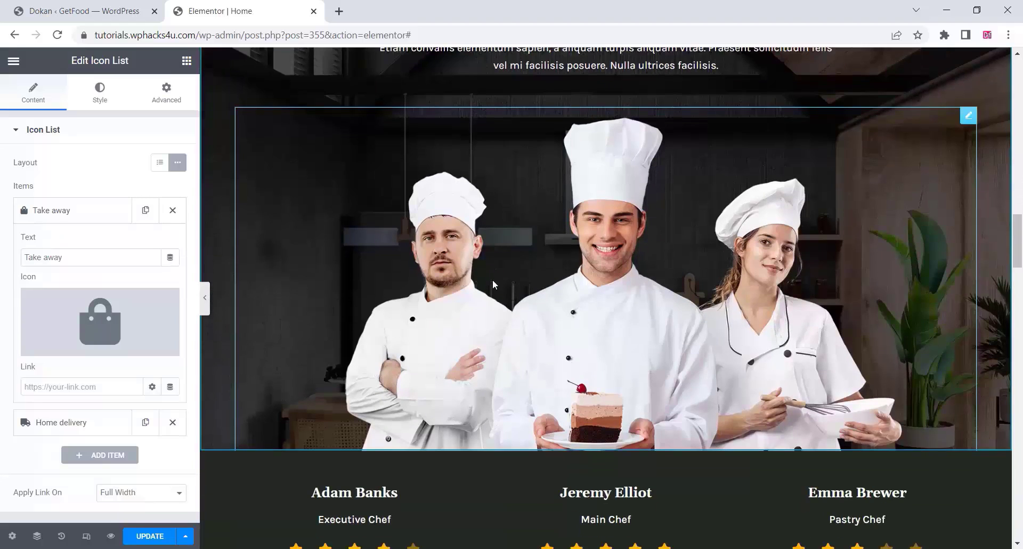
scroll(493, 284, down, 2)
scroll(493, 284, down, 5)
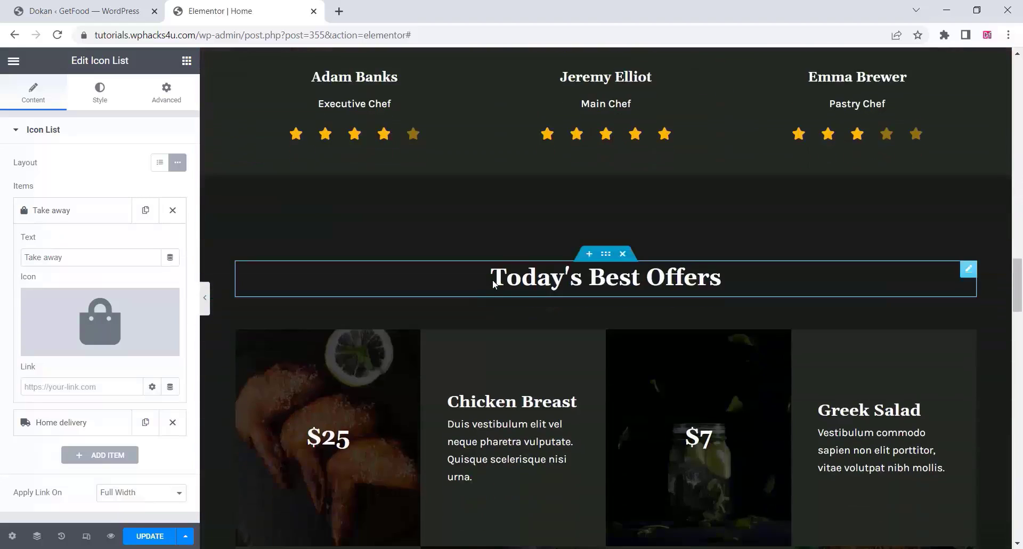
scroll(492, 279, up, 8)
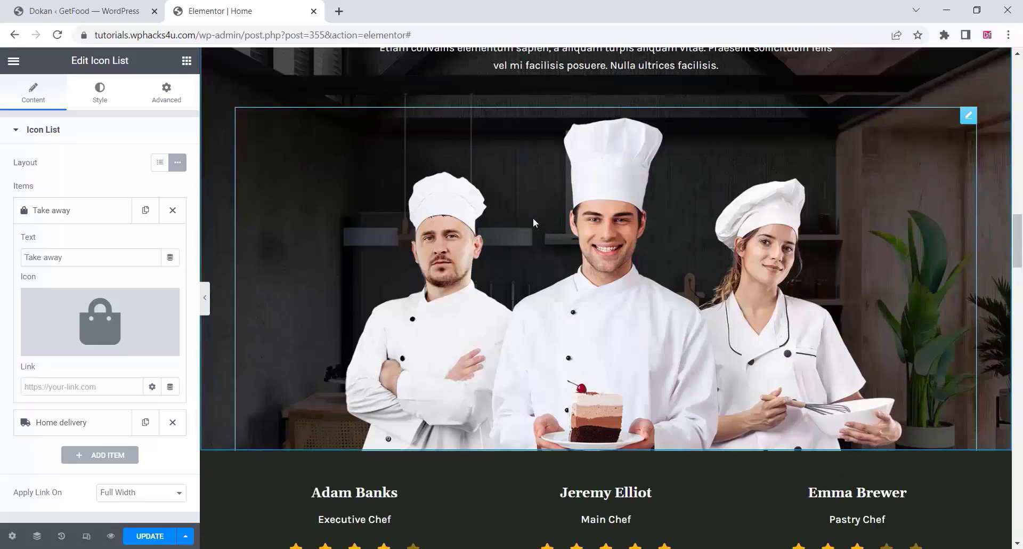
right_click(533, 218)
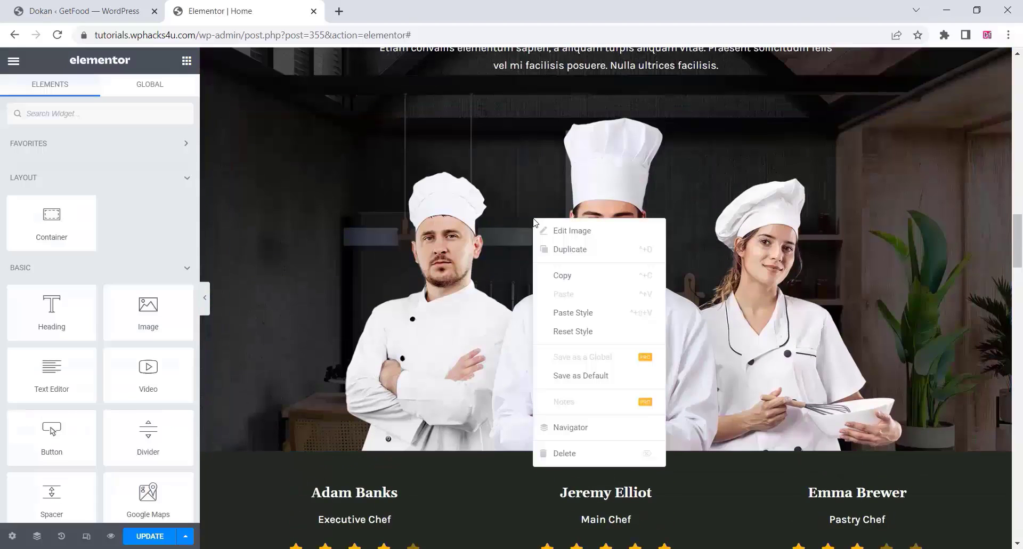
click(573, 232)
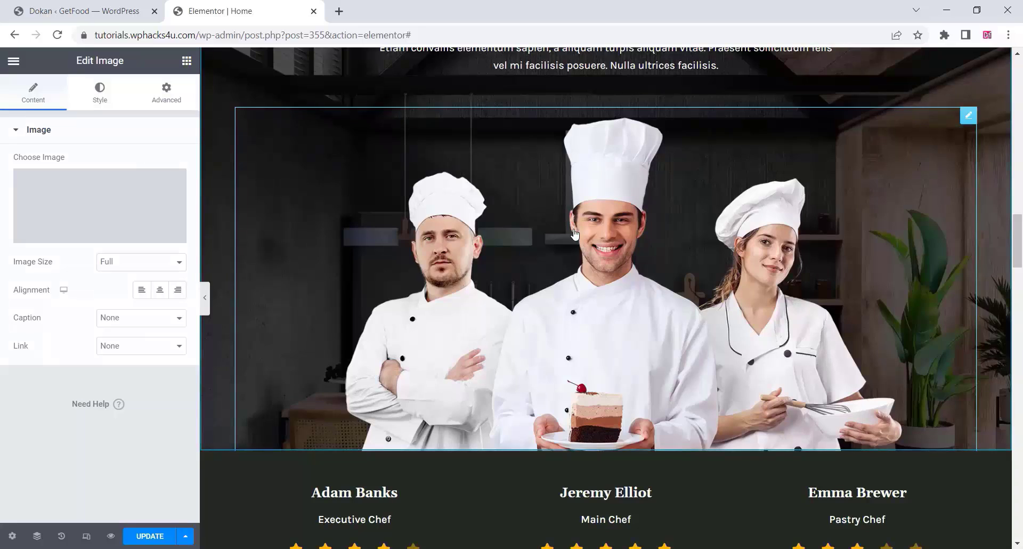
click(135, 231)
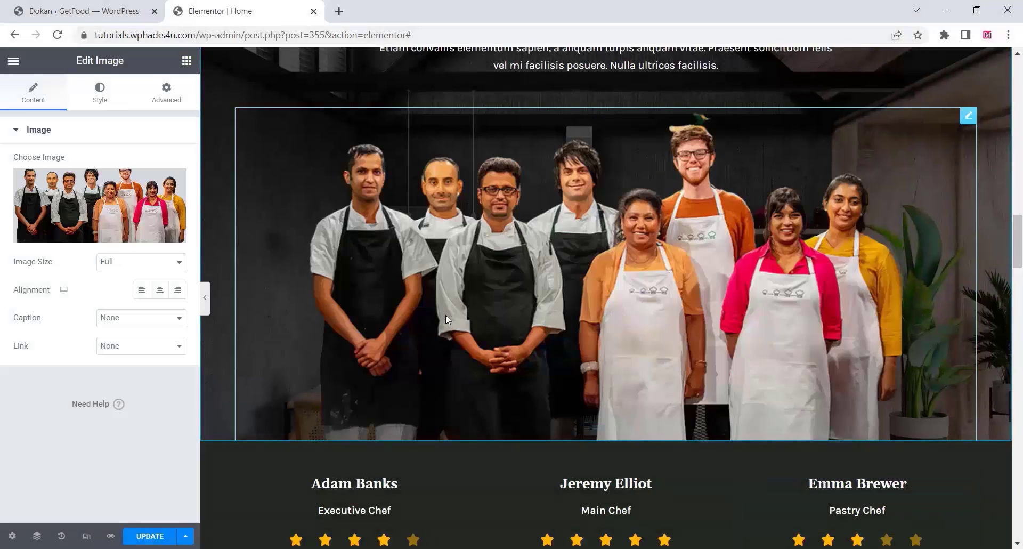
- Under Today's Best Offers, set the price beside Chicken Breast to ₹250 and the one beside Greek Salad to ₹70
scroll(446, 315, down, 3)
scroll(453, 326, down, 3)
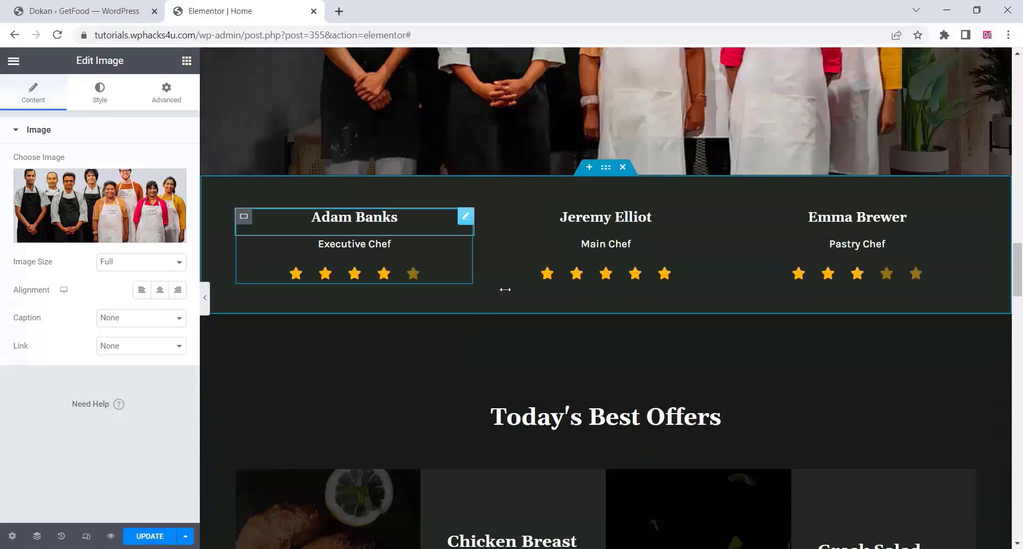
scroll(509, 371, down, 5)
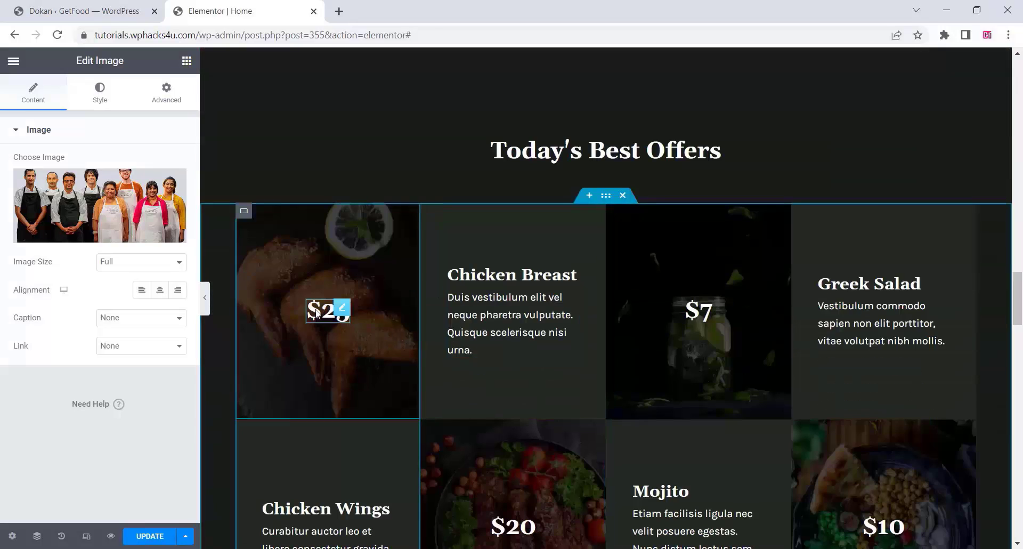
click(341, 310)
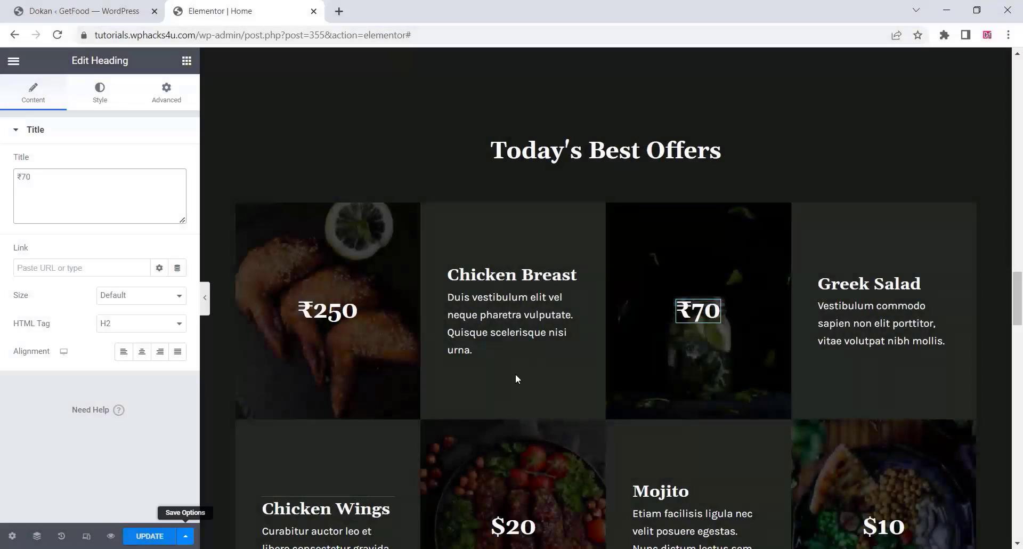
- Look through the remaining offers and the menu price list down to the chef master class video section
scroll(522, 363, down, 1)
scroll(526, 346, down, 12)
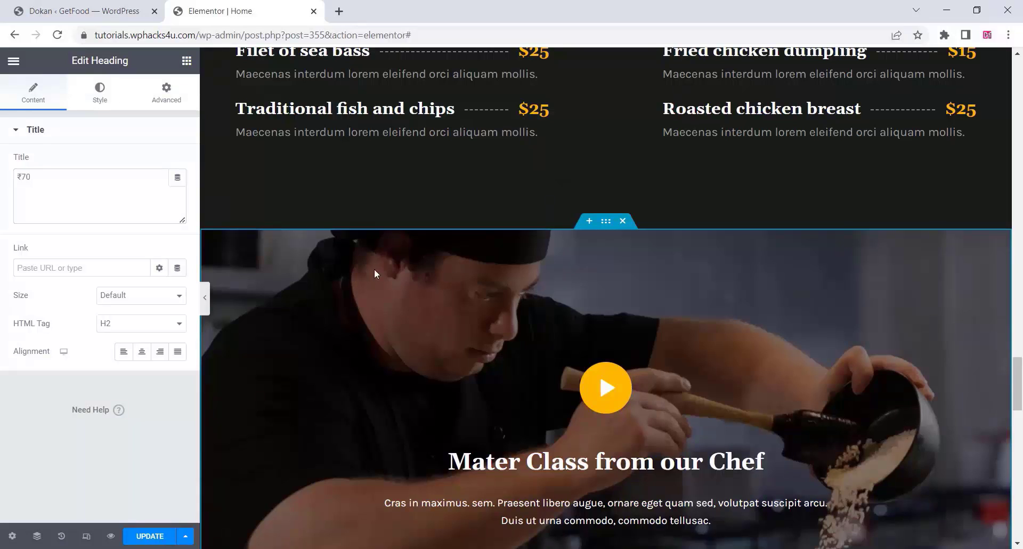
- Replace the background image of the "Mater Class from our Chef" container with banner-1.jpg from the media library
click(605, 222)
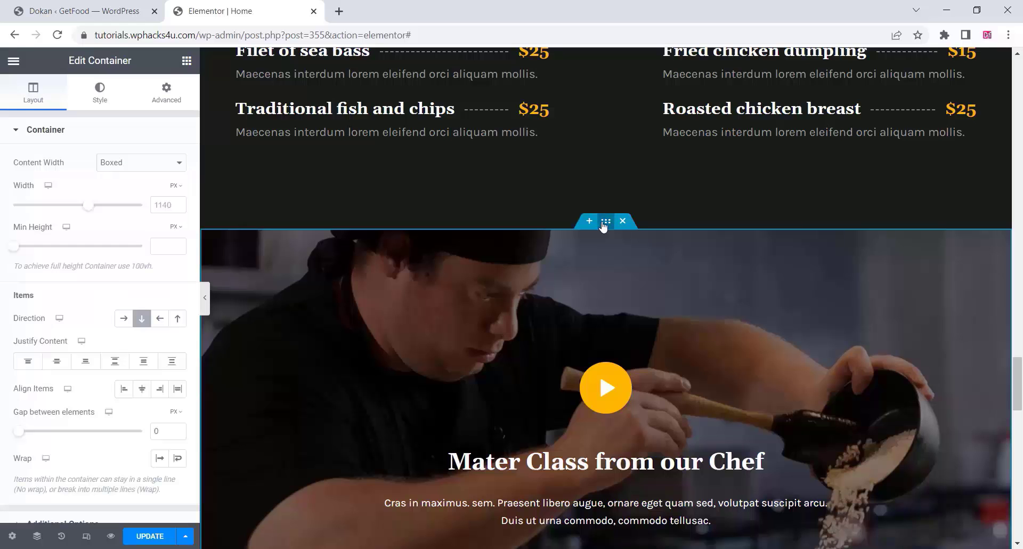
click(97, 92)
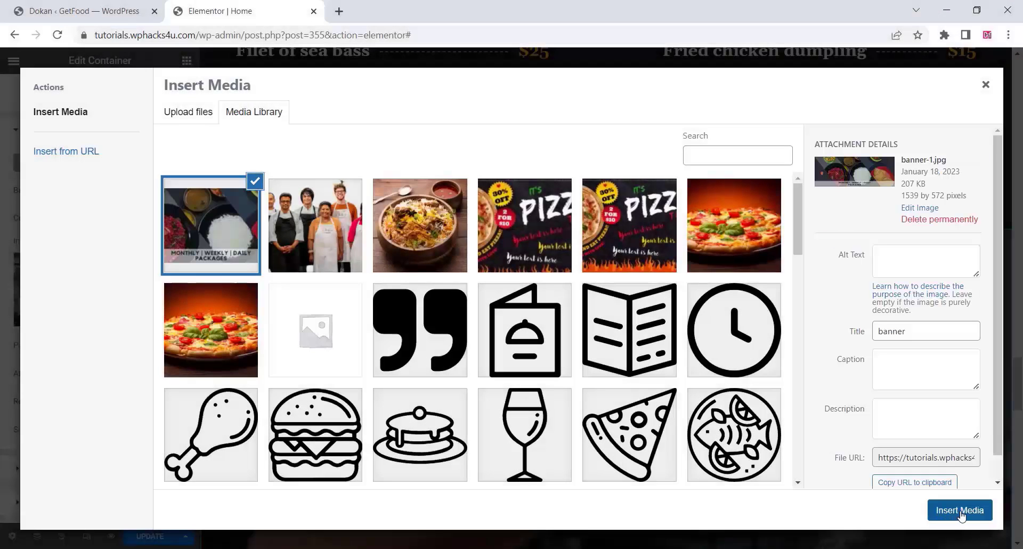
click(960, 511)
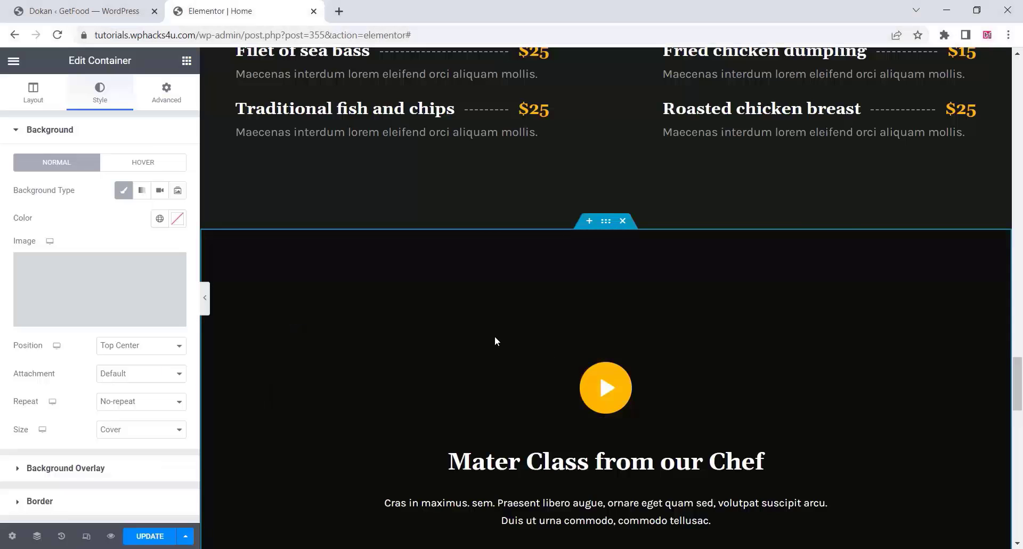
scroll(337, 332, down, 8)
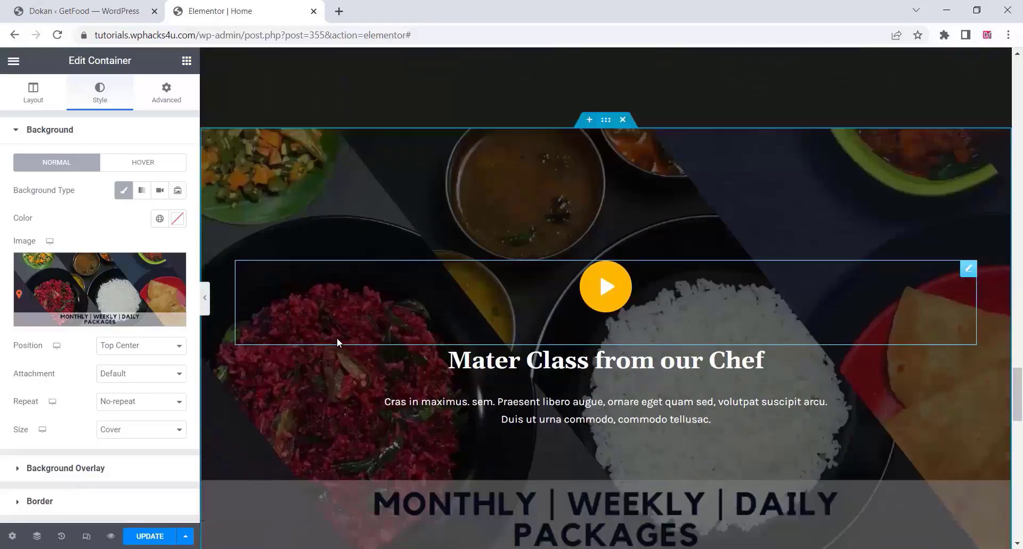
- Insert a new horizontal-direction container directly above the "Meet Our Best Chefs" section
scroll(338, 341, down, 5)
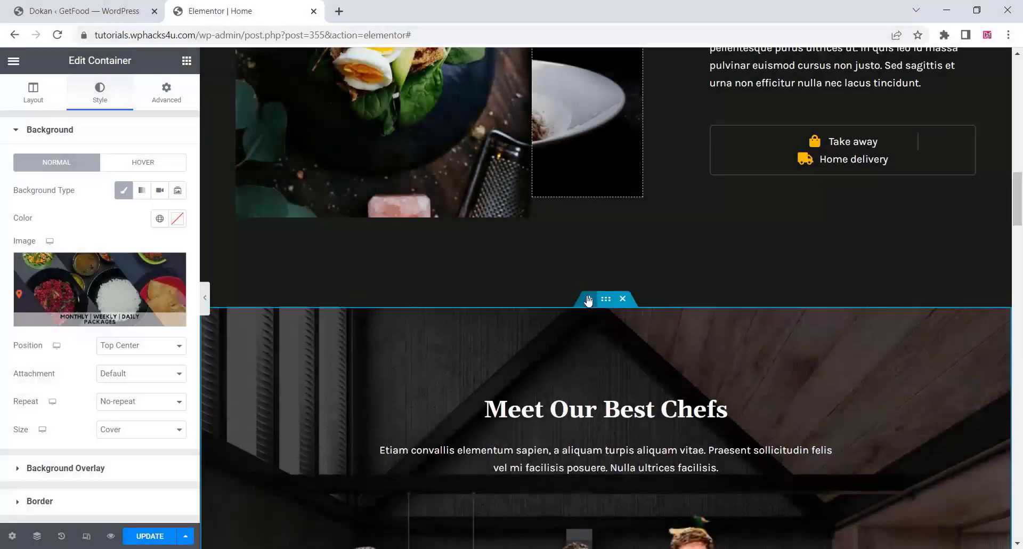
click(588, 297)
click(589, 359)
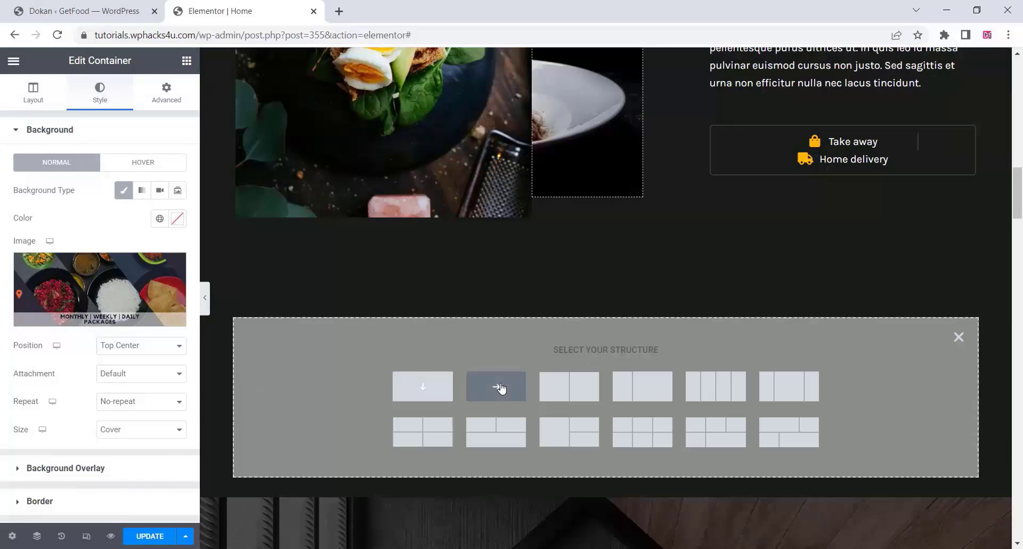
click(500, 387)
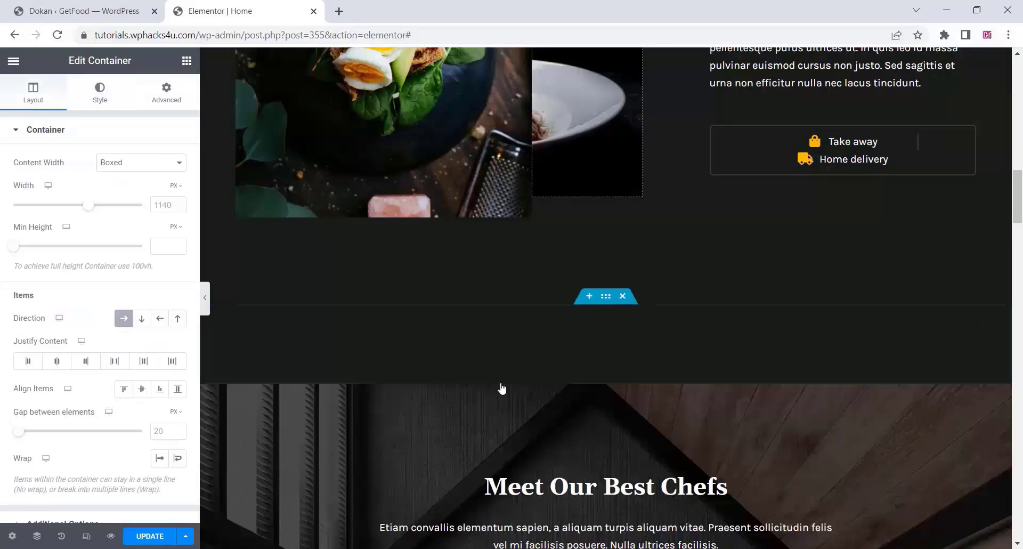
- Add a Shortcode widget to the new container with the shortcode [dokan-stores]
click(186, 60)
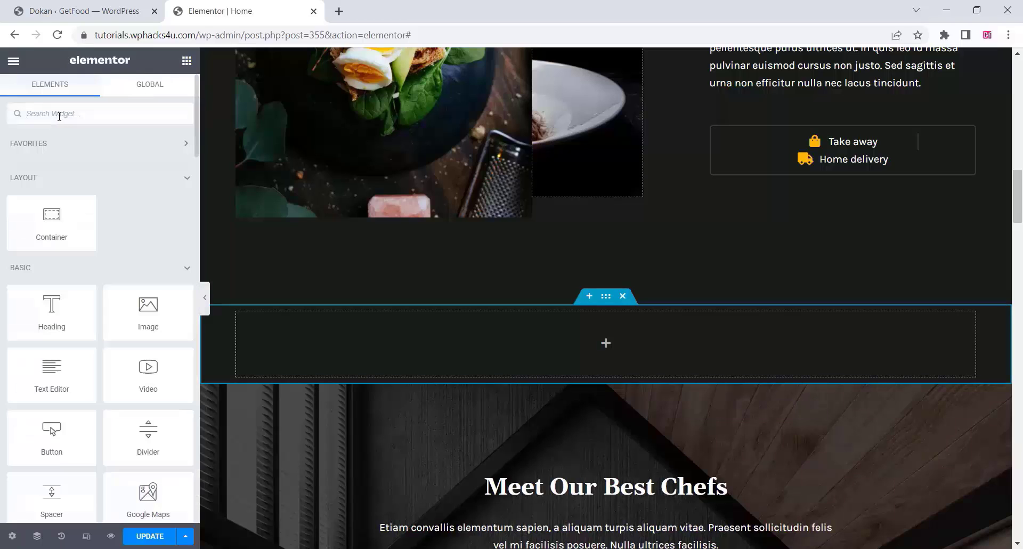
text(short)
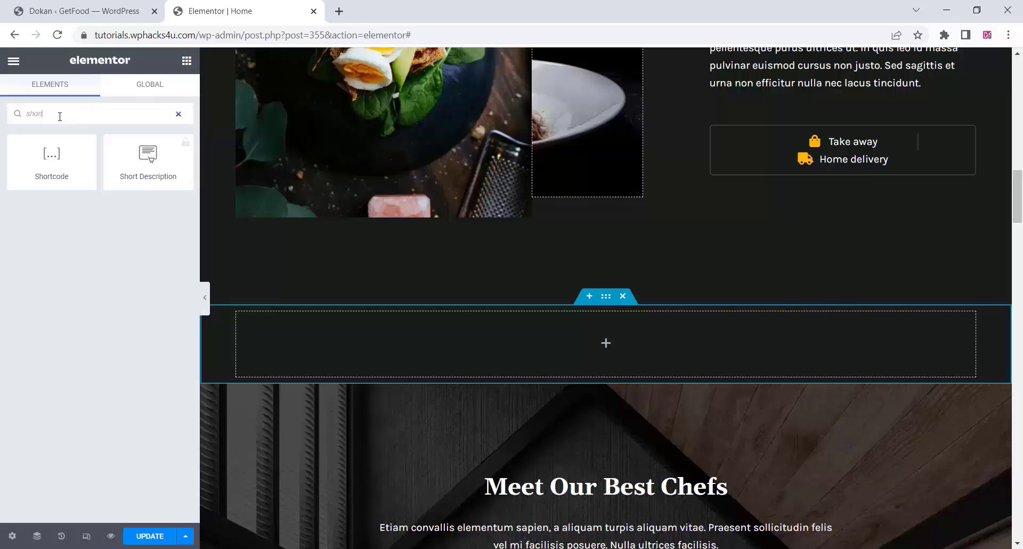
drag(53, 155, 377, 346)
right_click(46, 210)
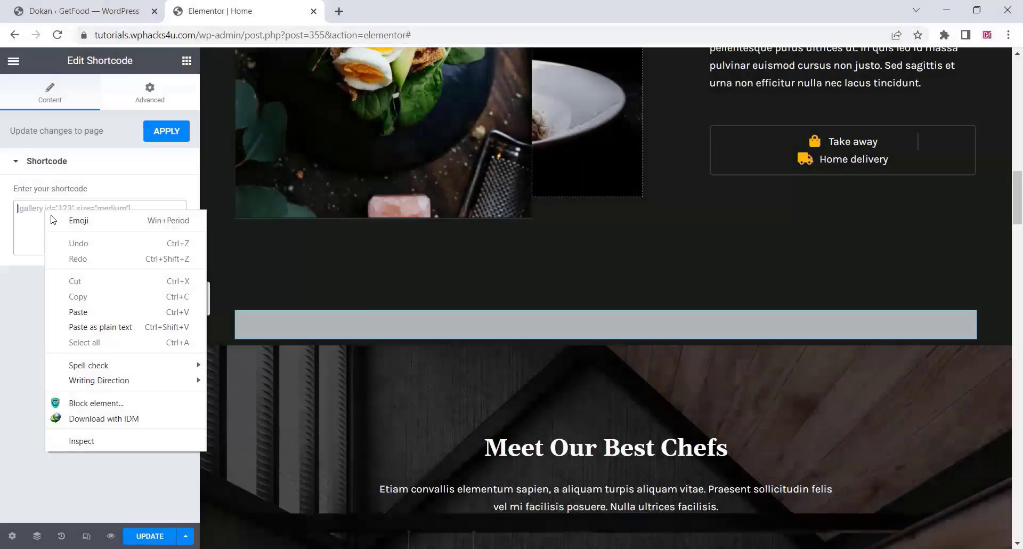
click(77, 313)
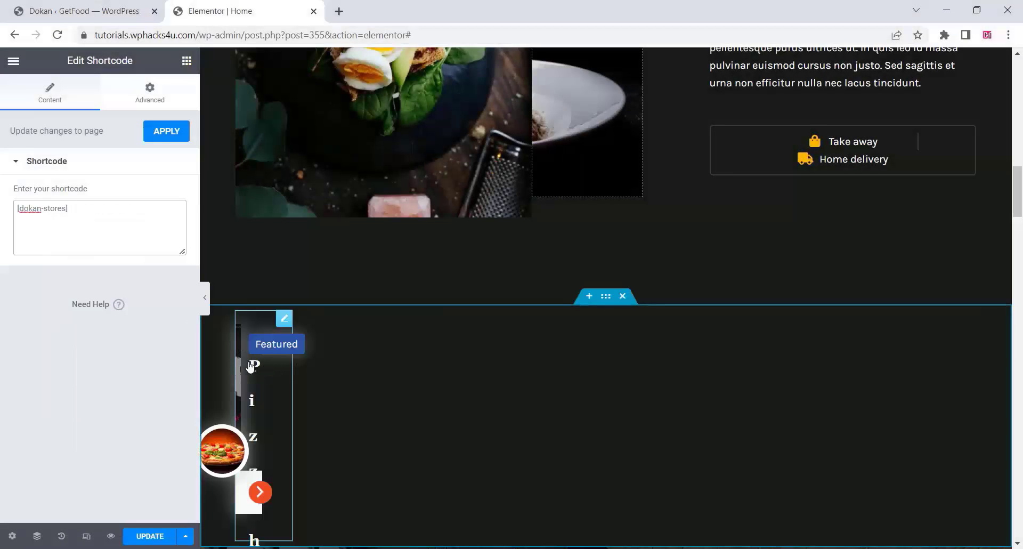
- Widen the store list widget across most of its container and update the page
drag(328, 384, 898, 394)
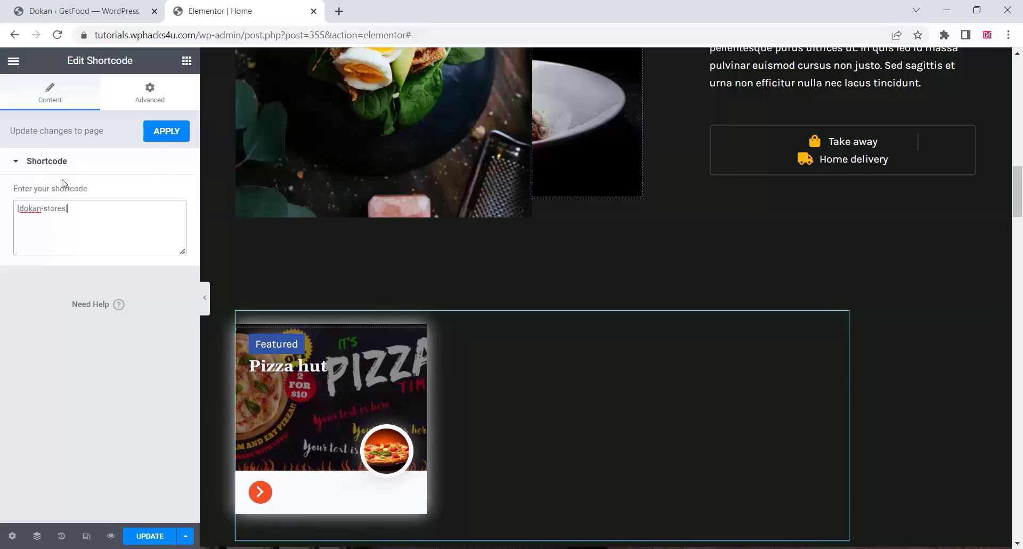
click(167, 538)
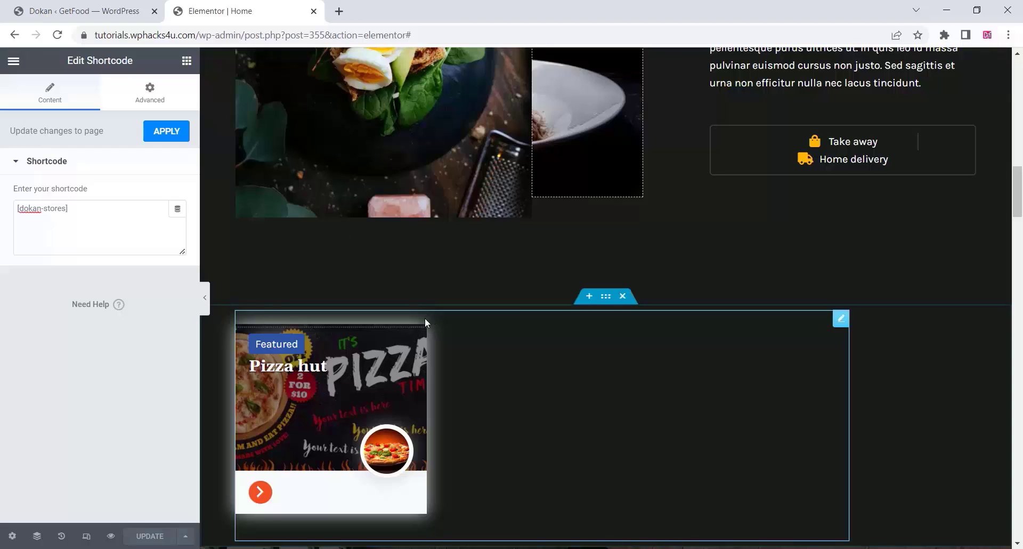
- Leave the editor for the live home page and examine the store listing there
click(14, 60)
click(63, 291)
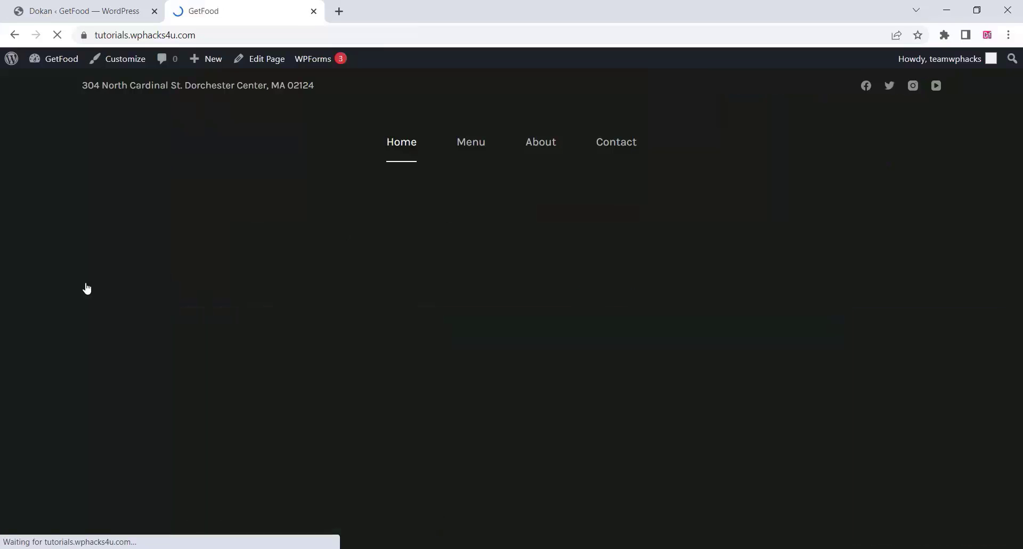
scroll(274, 205, down, 10)
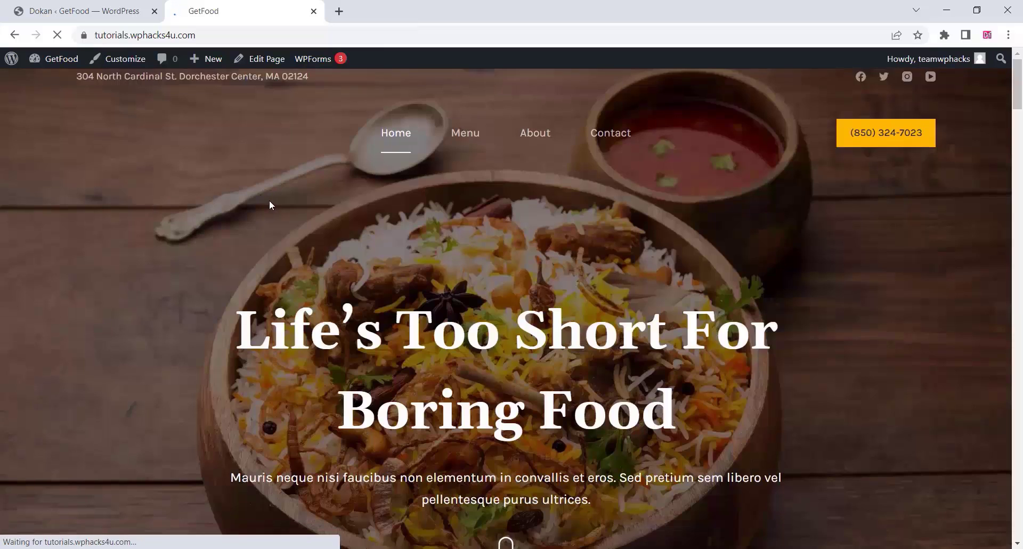
scroll(270, 200, down, 8)
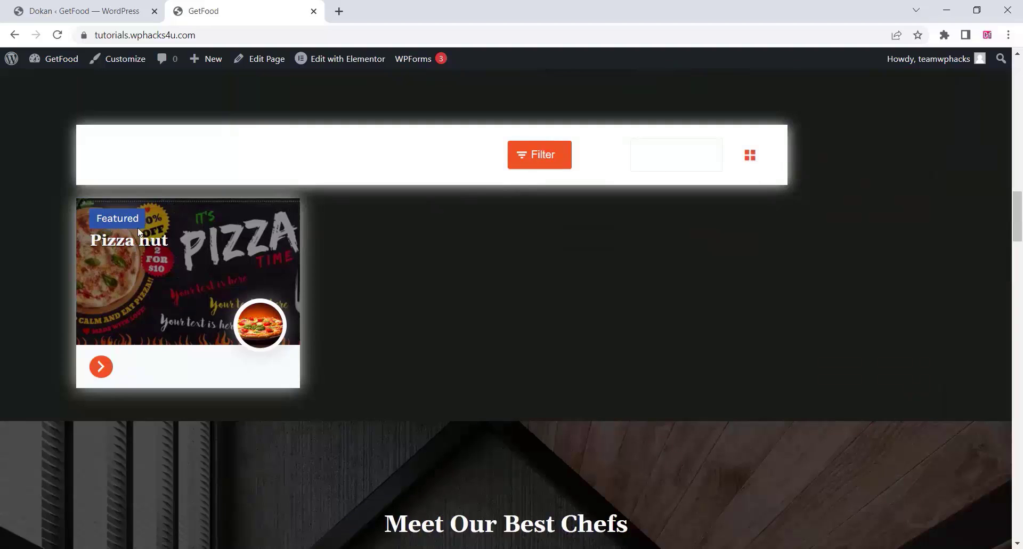
- Open the Pizza hut store from the listing and examine its banner, contact form and products area
click(131, 244)
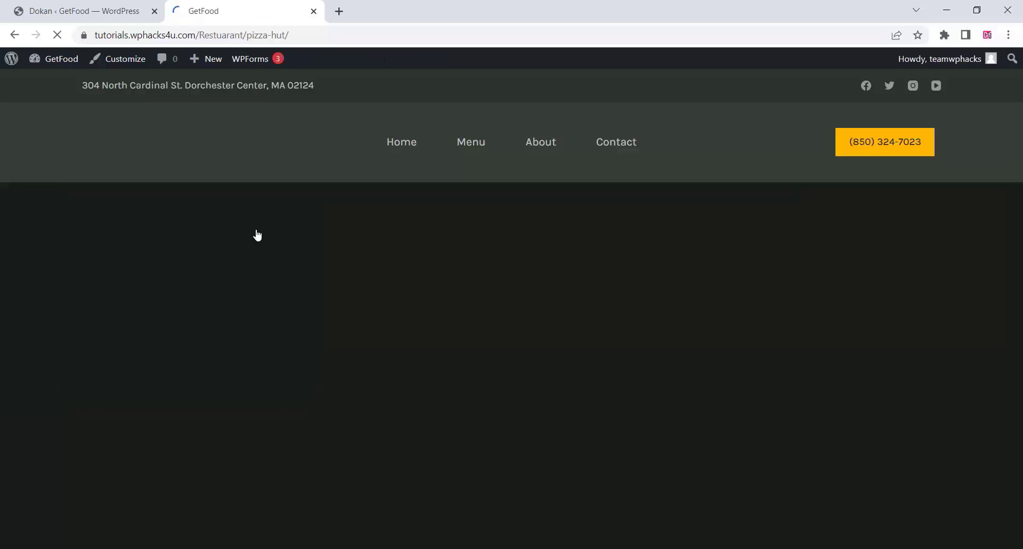
scroll(256, 228, down, 3)
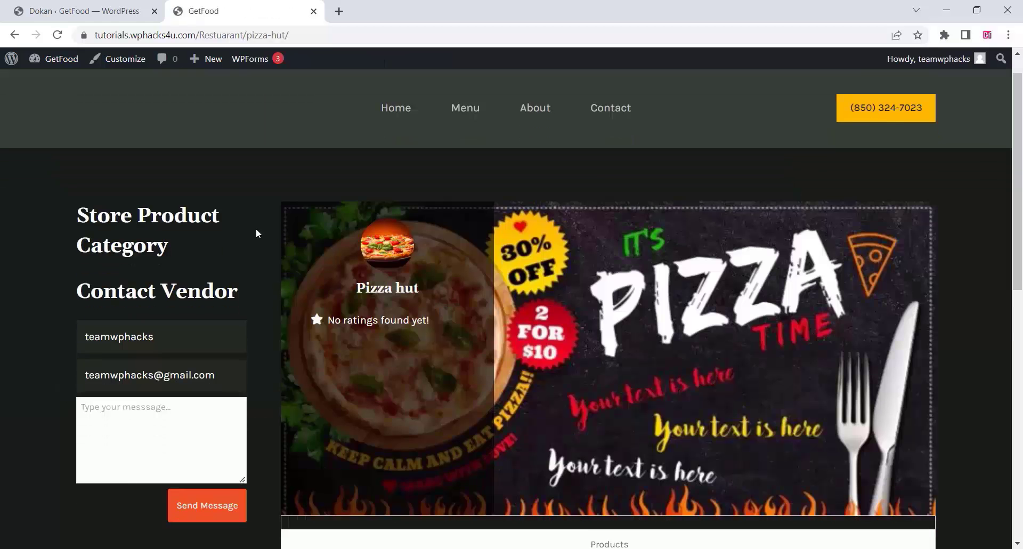
scroll(425, 217, down, 6)
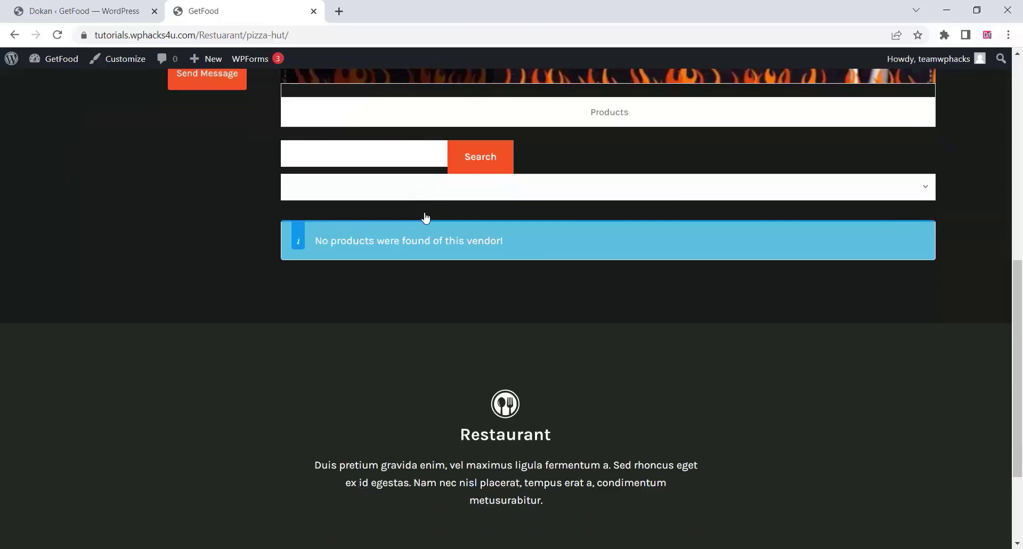
scroll(426, 217, up, 4)
scroll(324, 239, up, 4)
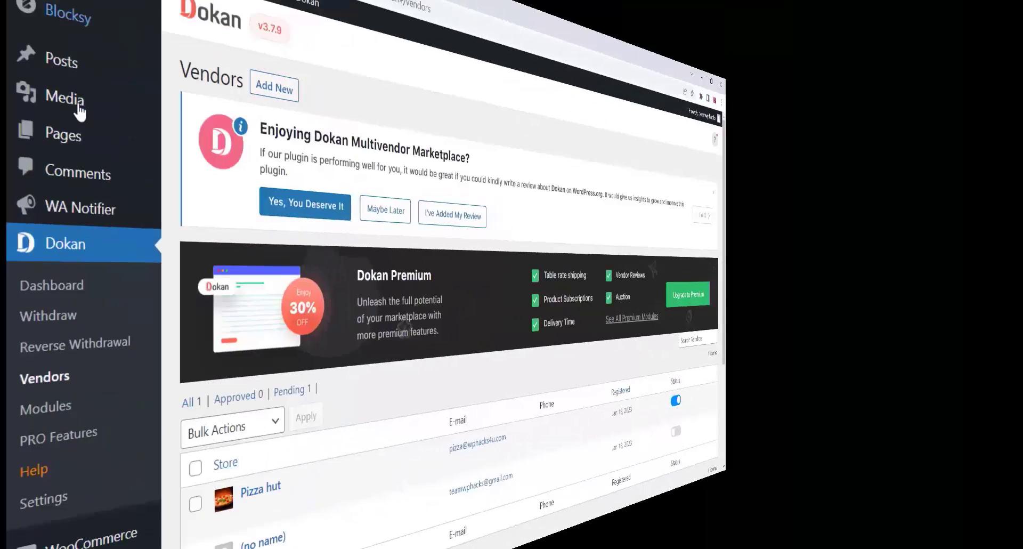
- Add the My account page to the WordPress site's Main Menu and save the menu
scroll(37, 432, down, 1)
scroll(37, 431, down, 3)
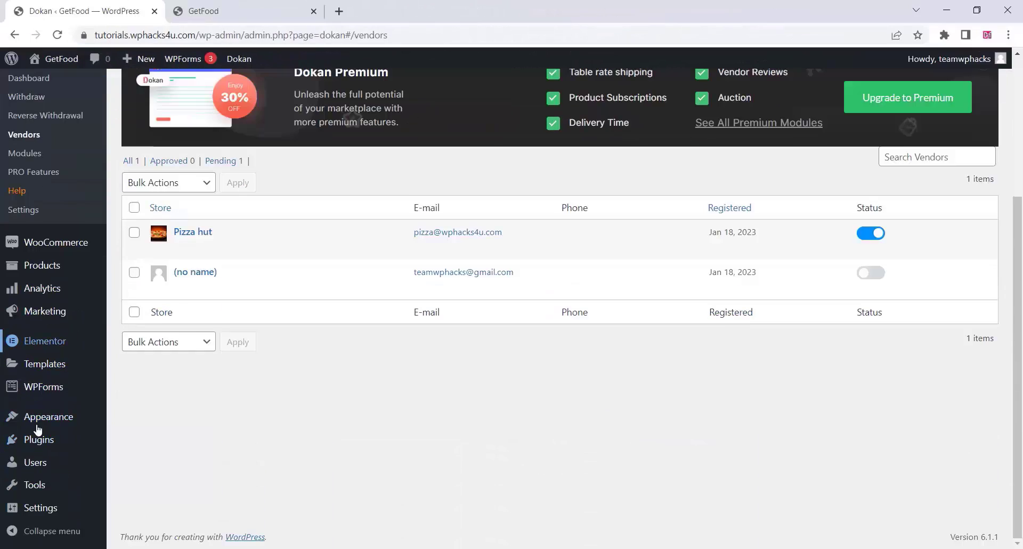
mouse_move(38, 427)
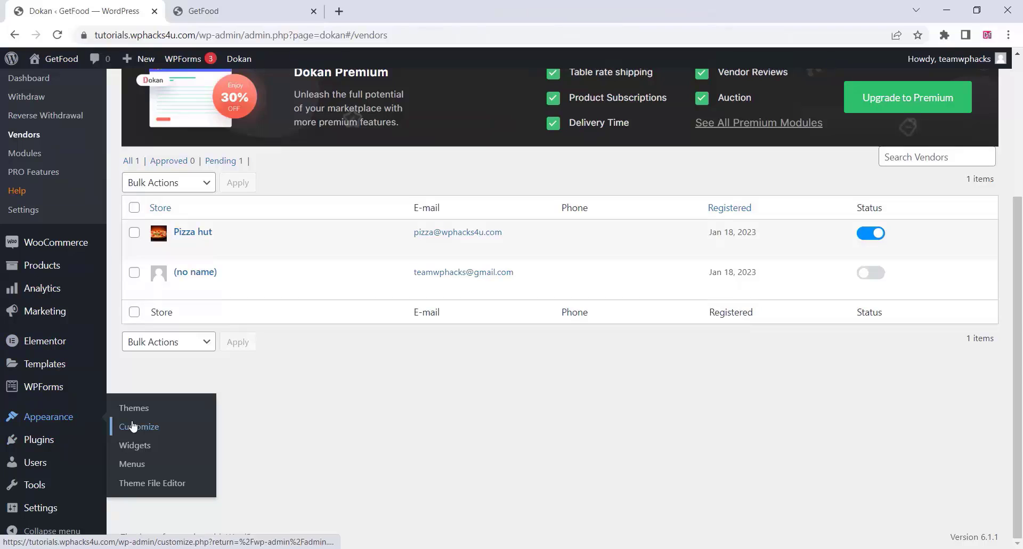
click(132, 464)
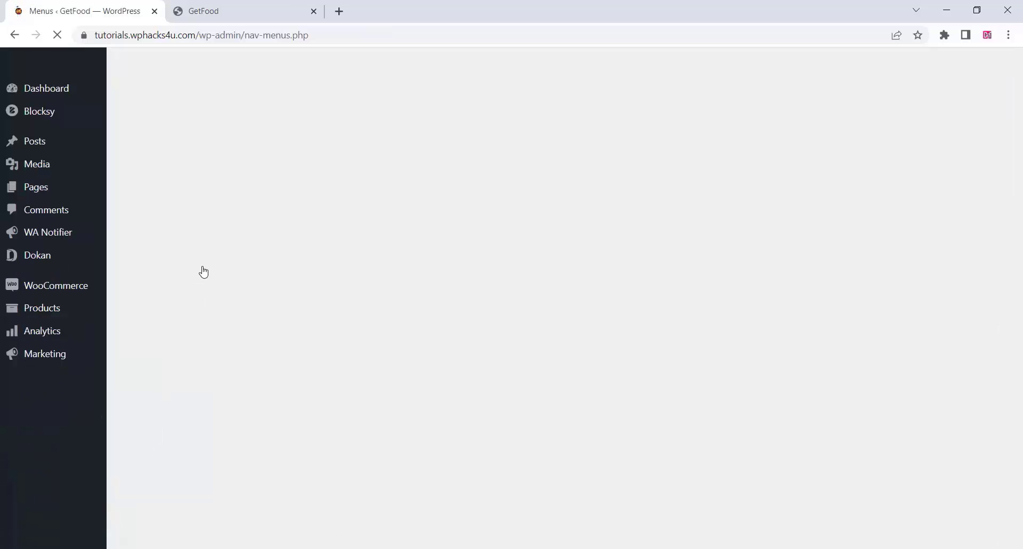
scroll(211, 269, down, 1)
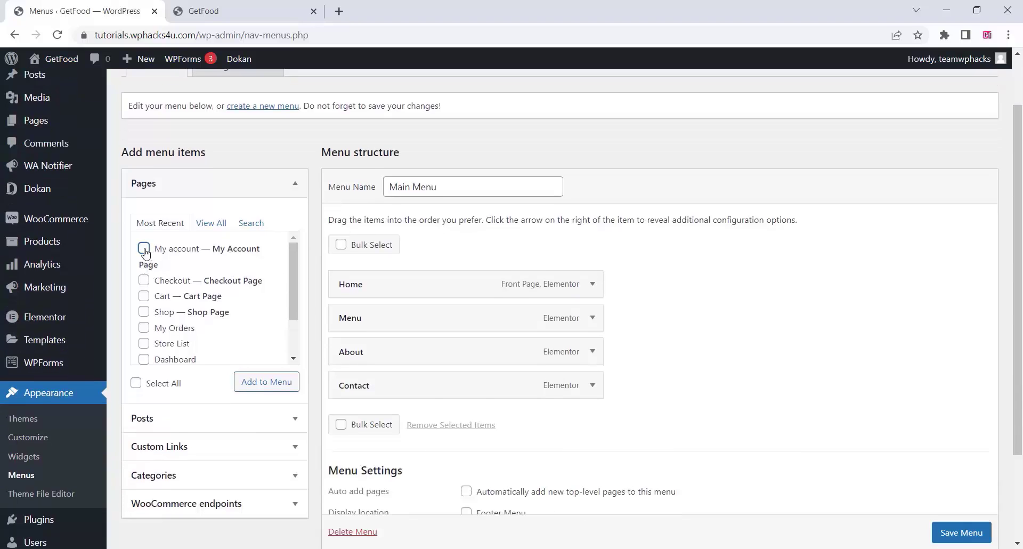
click(144, 248)
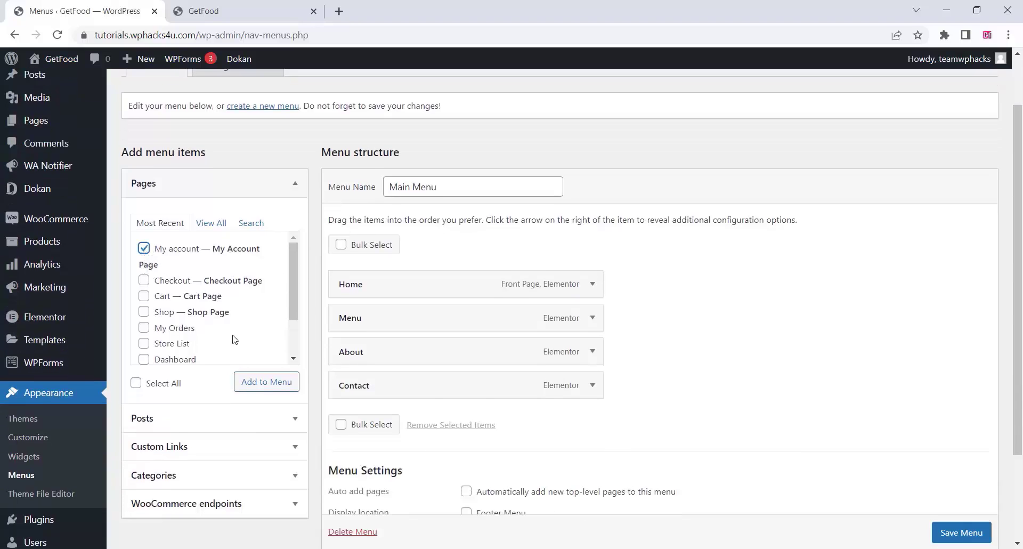
click(263, 391)
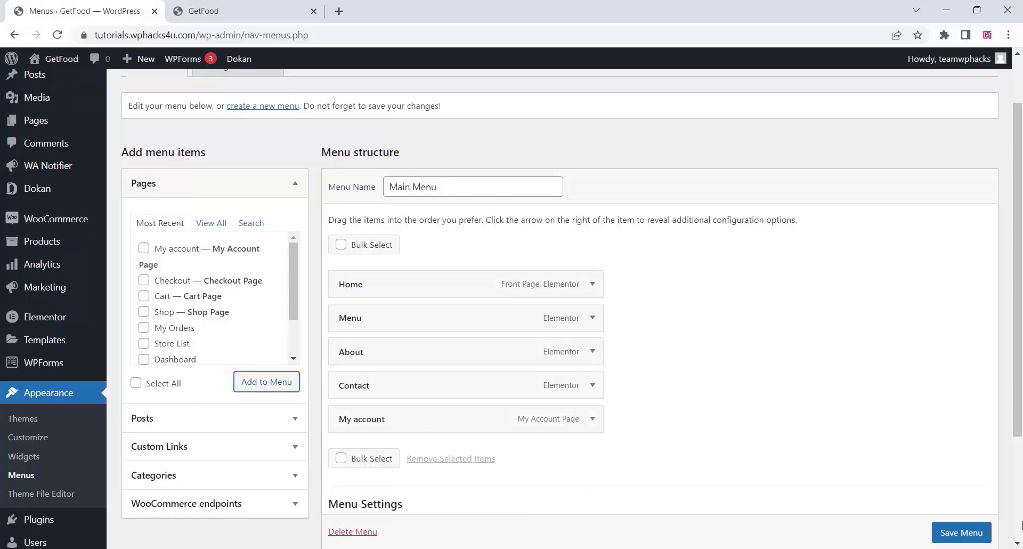
scroll(957, 532, down, 1)
click(957, 532)
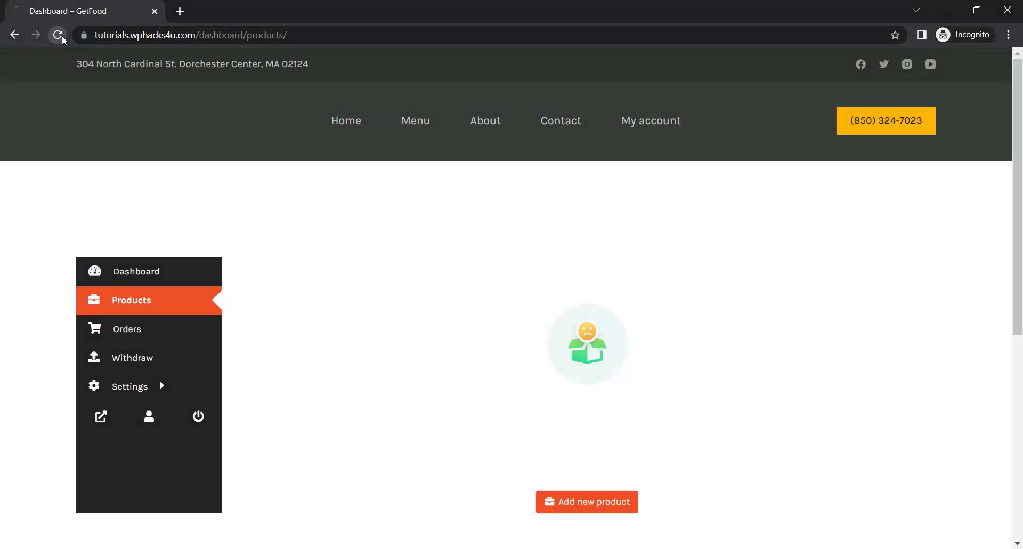
- Reload the vendor dashboard's products page in the incognito window and open the form for adding a new product
click(58, 35)
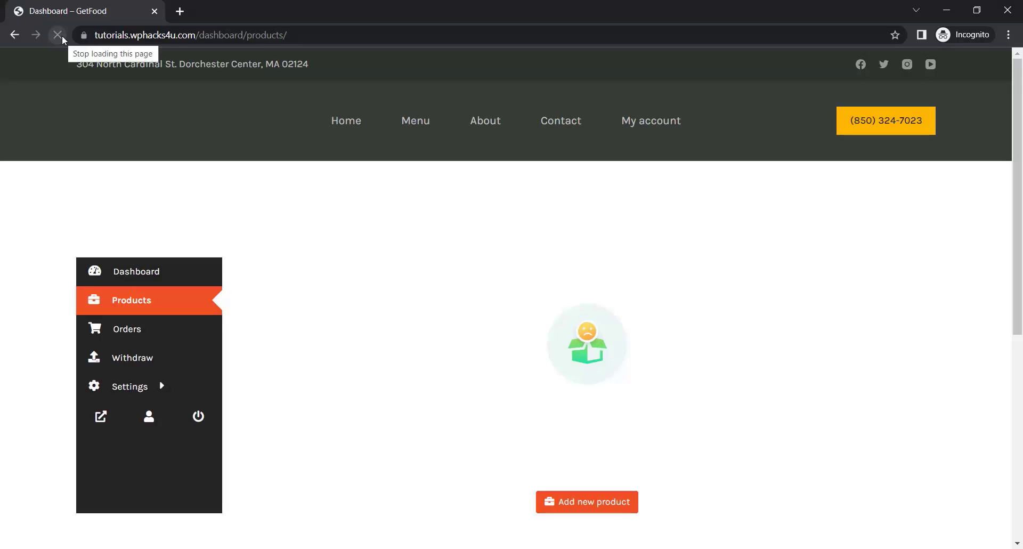
click(556, 501)
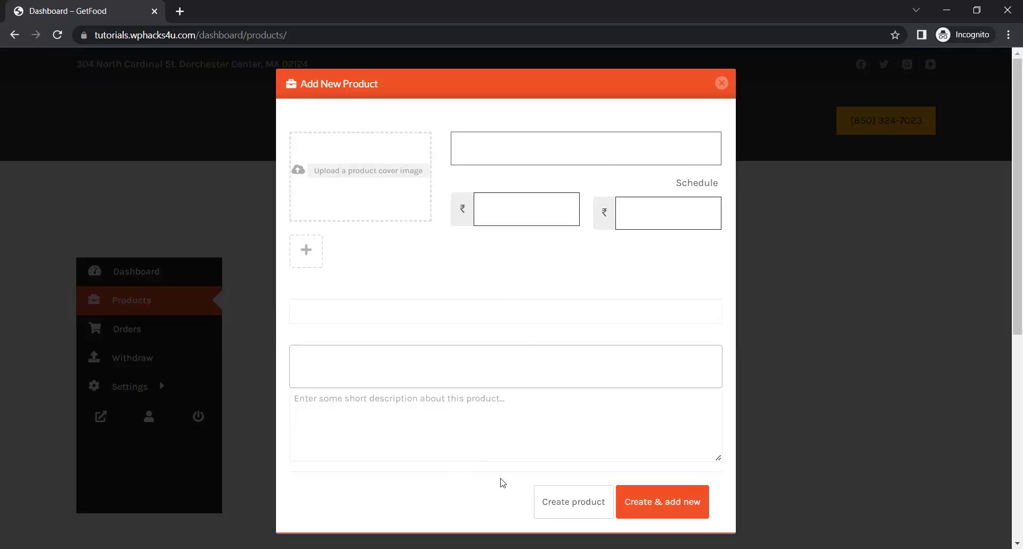
- Switch to the regular browser window, set the theme's global Base Text color to green #86f238 in the site customizer, and publish it
mouse_move(381, 546)
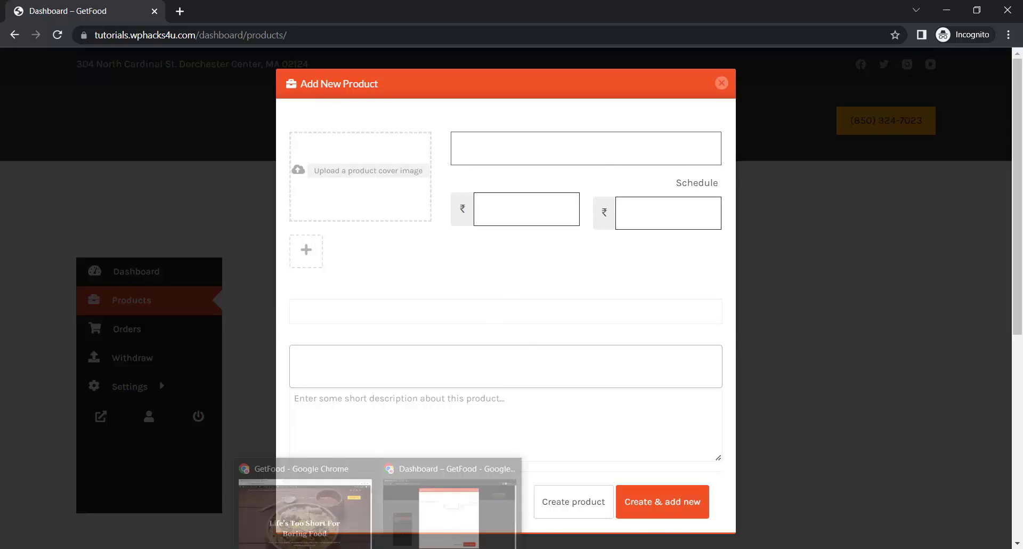
click(344, 504)
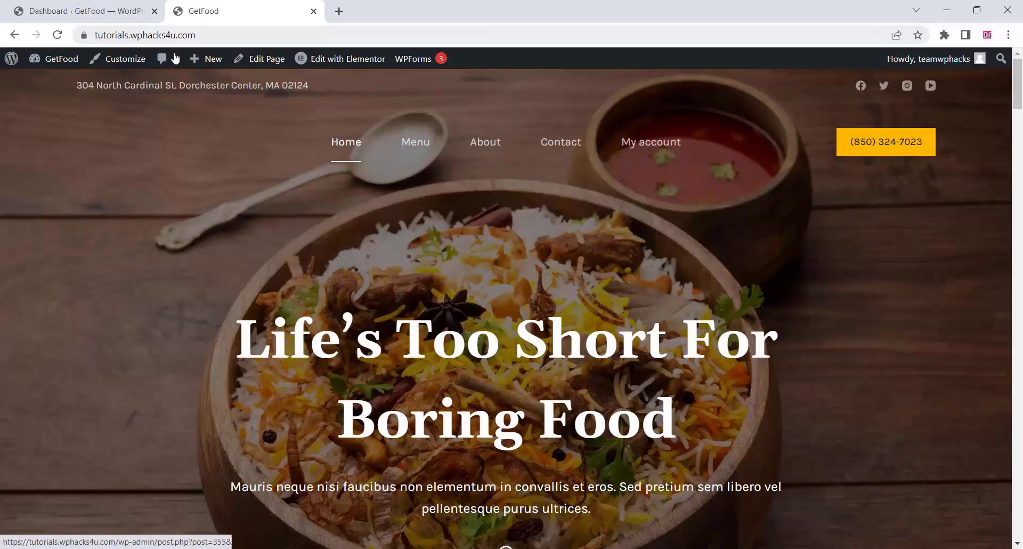
click(130, 60)
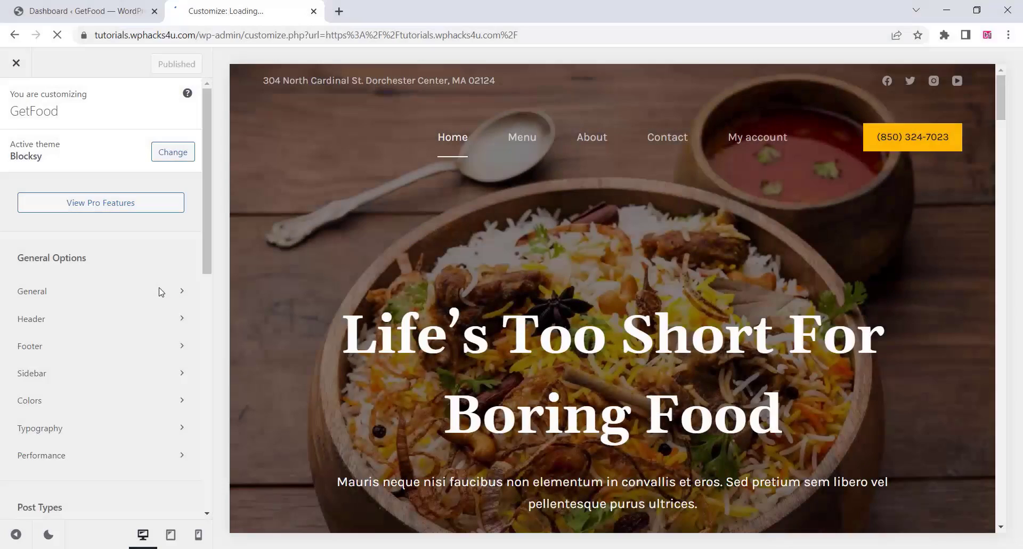
scroll(203, 244, down, 4)
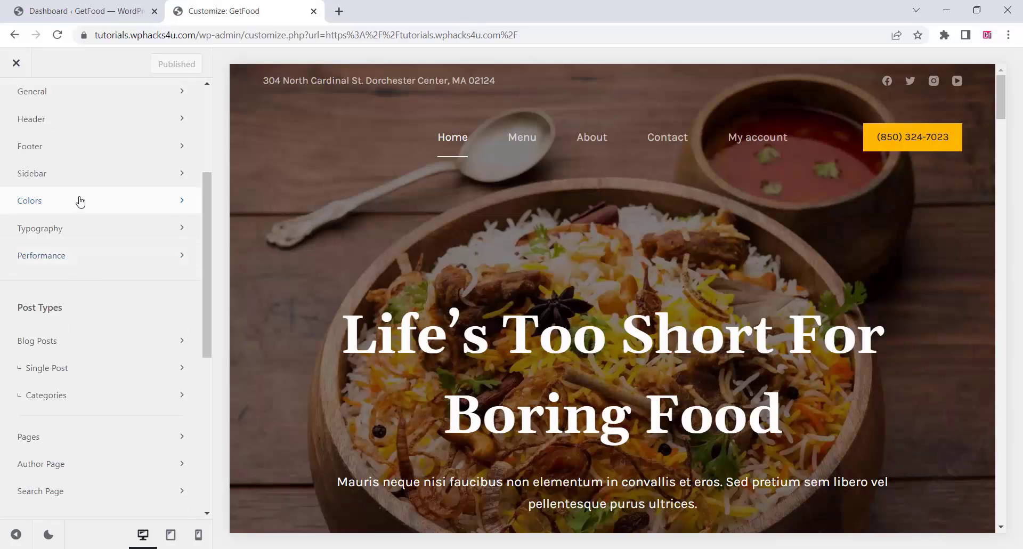
click(79, 202)
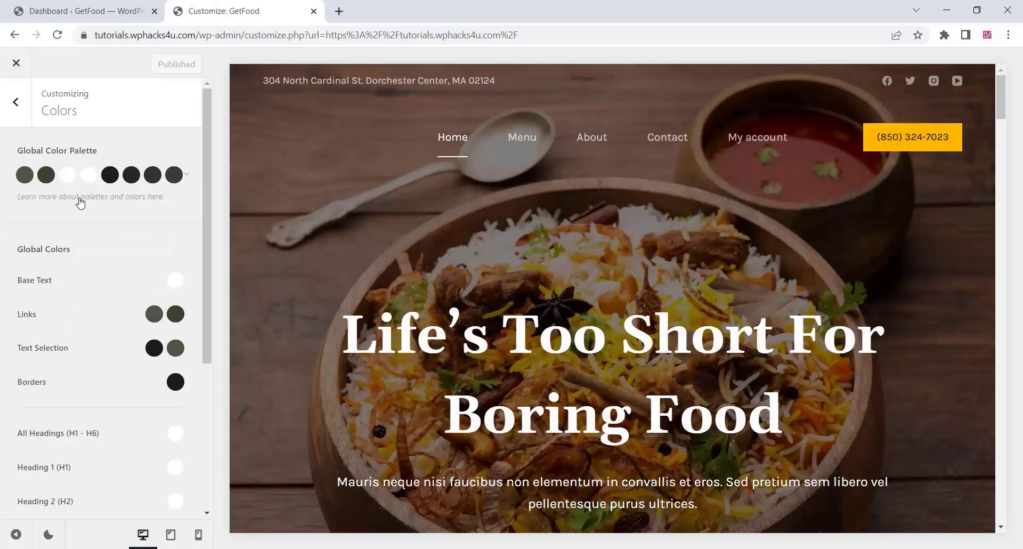
click(174, 282)
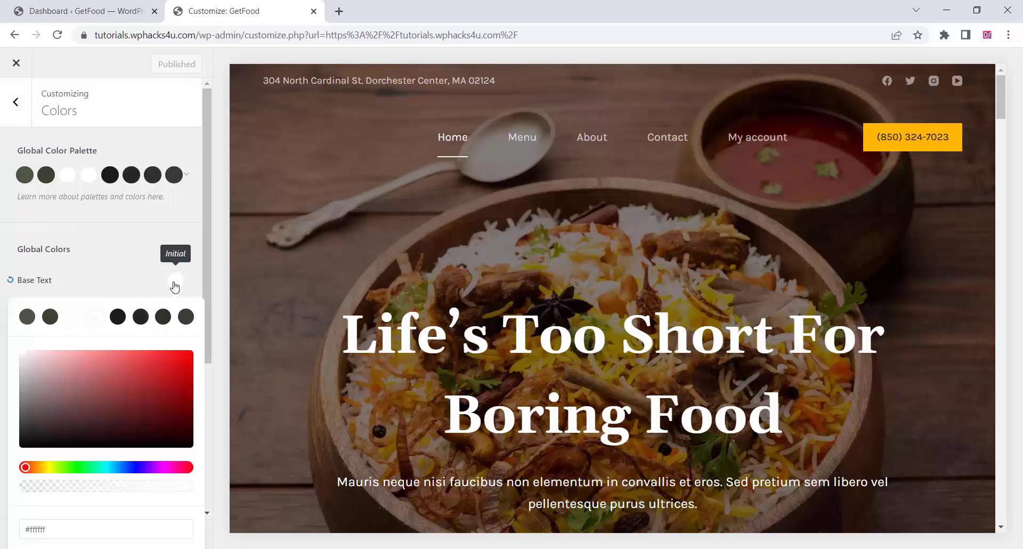
click(177, 361)
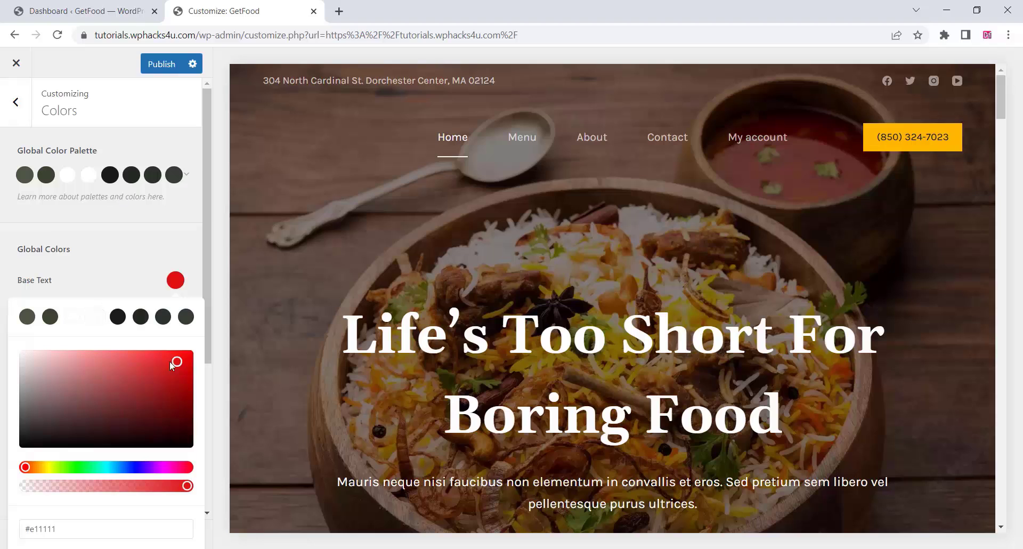
click(151, 355)
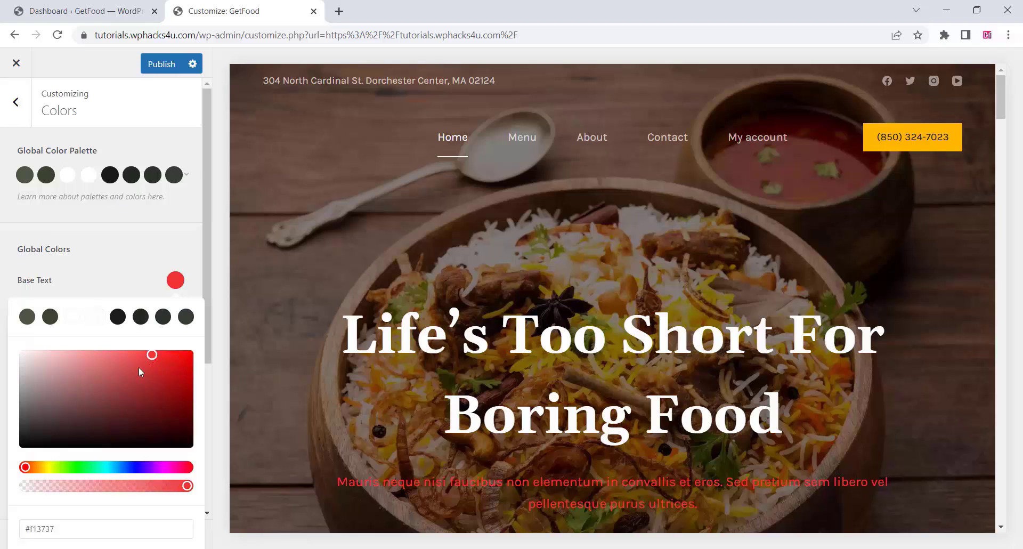
click(68, 468)
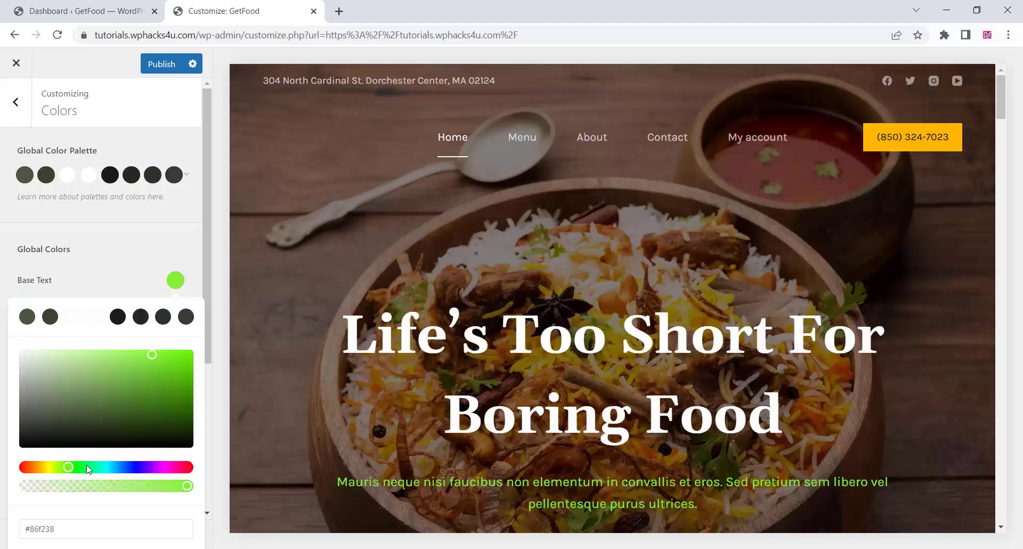
click(159, 66)
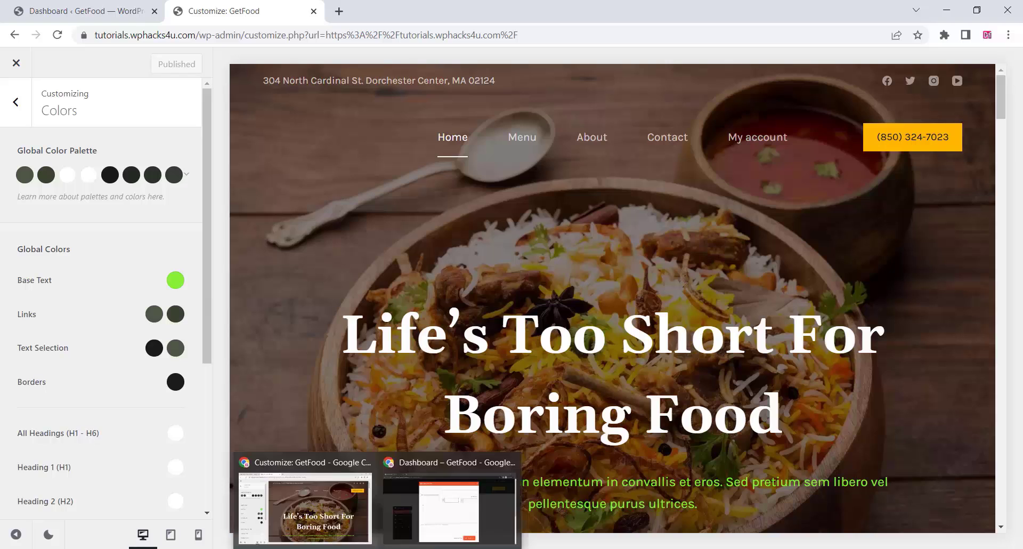
- Return to the incognito vendor dashboard, close the new product form, and reload the products page to check its text colors
click(445, 520)
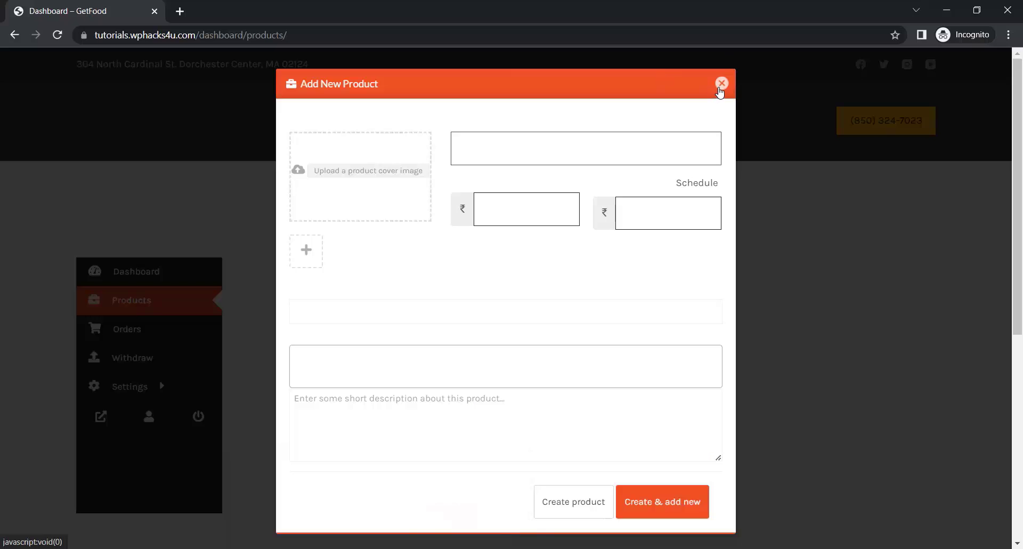
click(722, 83)
click(59, 34)
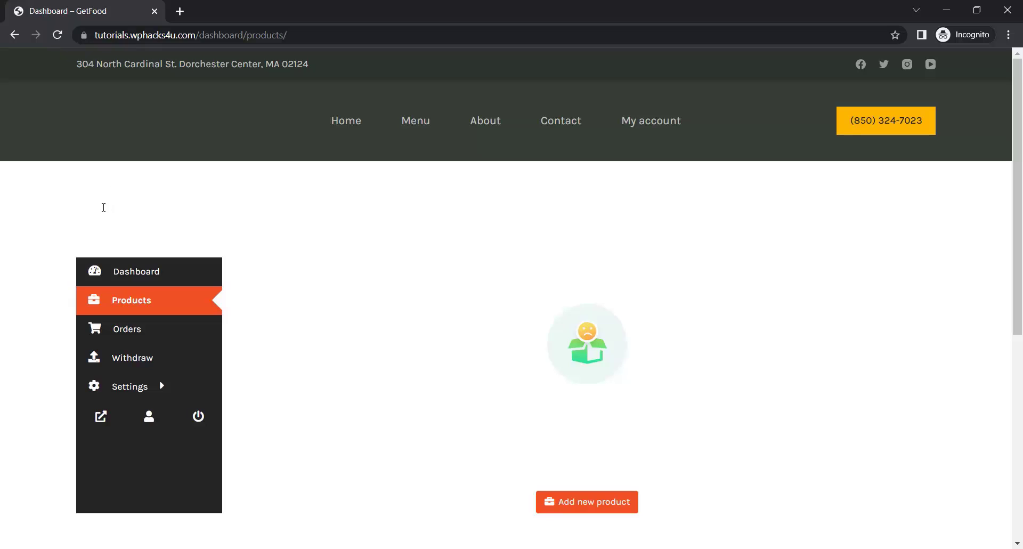
drag(106, 219, 182, 238)
click(88, 211)
click(596, 511)
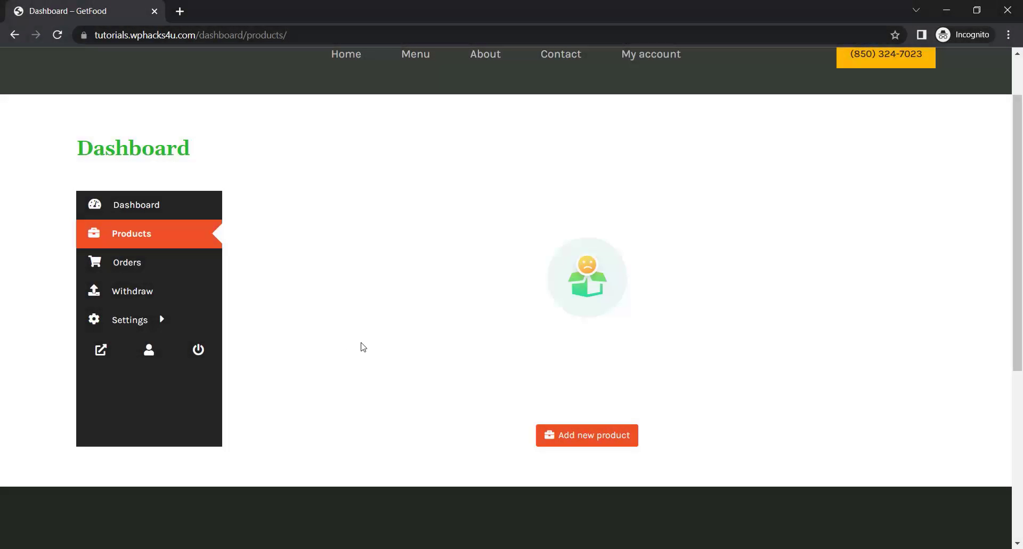
- Fill a new product form with a pizza cover image, name Cheese Grilled pizza, price 799, discounted price 550, keeping category Uncategorized
click(578, 436)
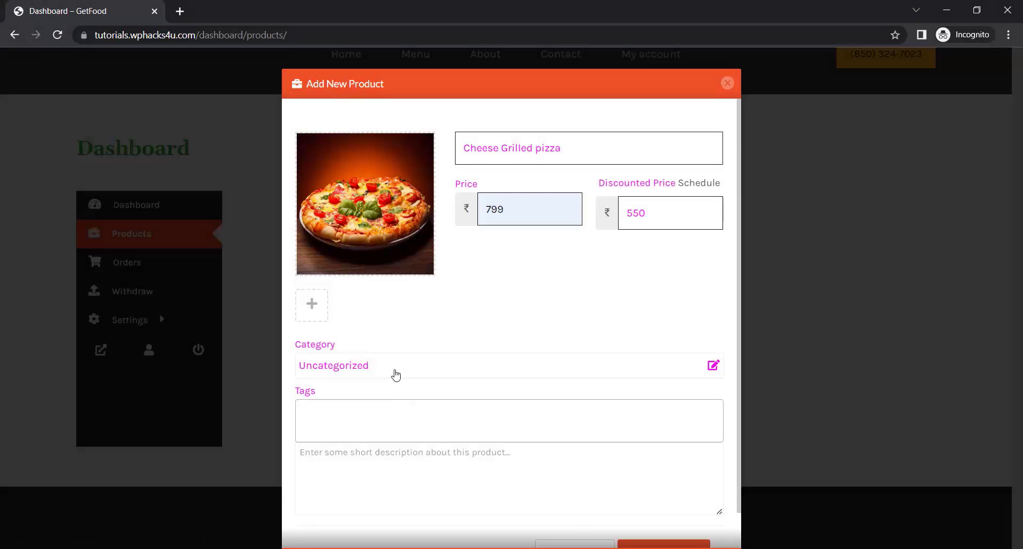
click(396, 373)
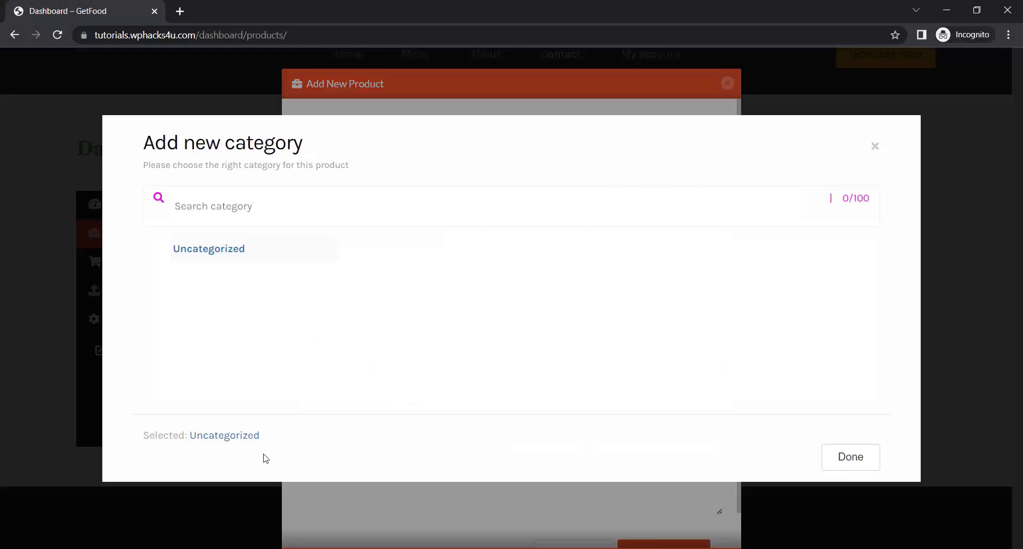
click(874, 147)
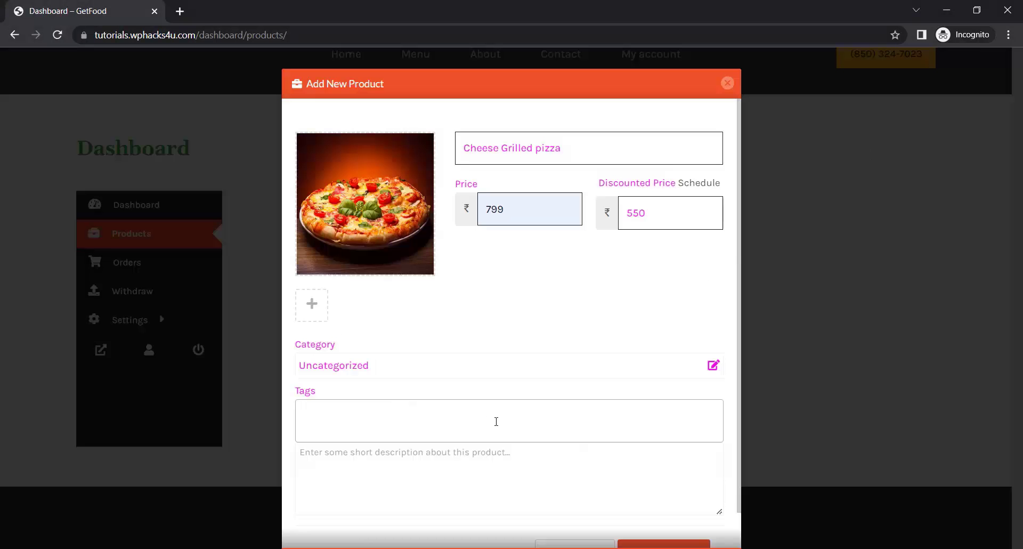
- Copy the product name Cheese Grilled pizza into the short description, create the product, and close the blank form for another one
scroll(440, 407, down, 1)
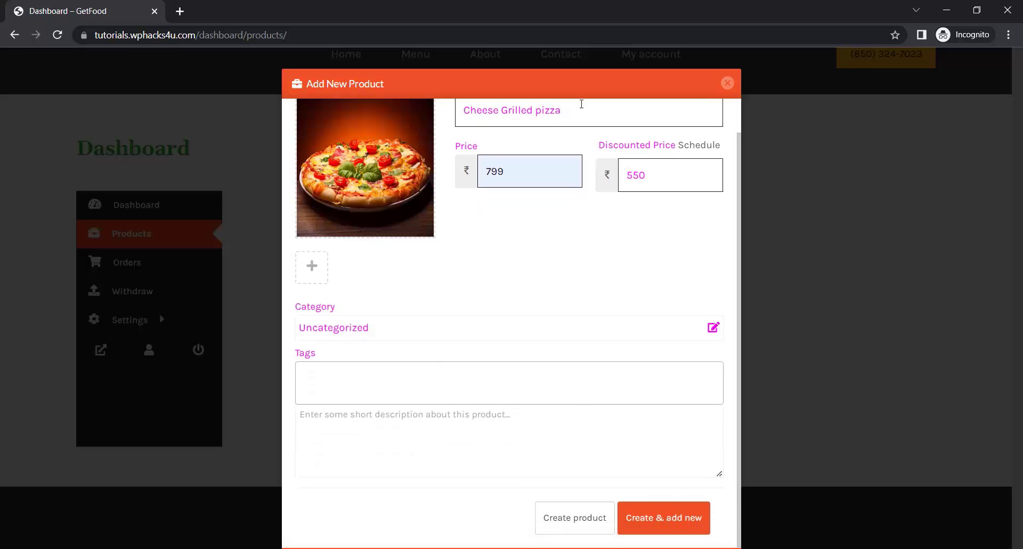
drag(561, 110, 464, 110)
right_click(482, 108)
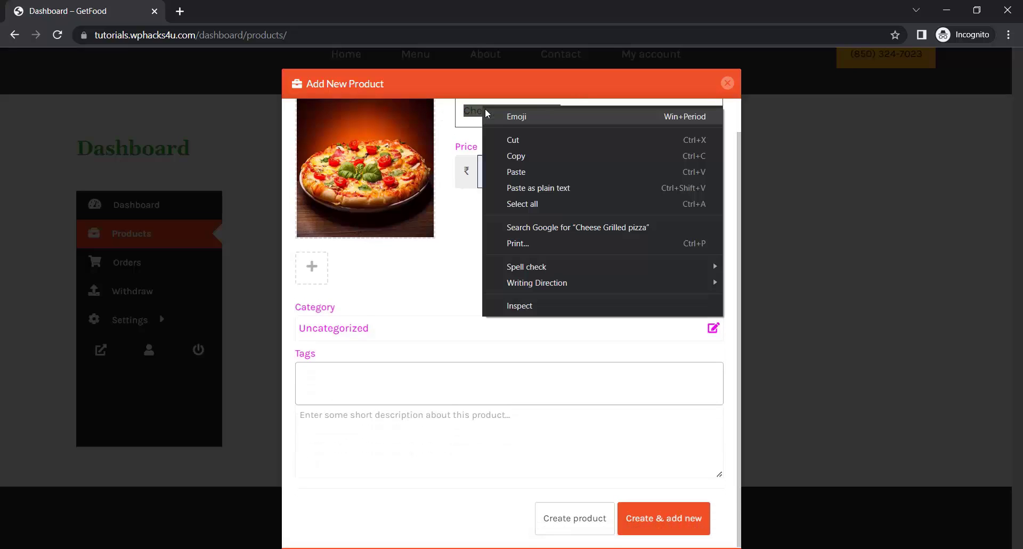
click(514, 155)
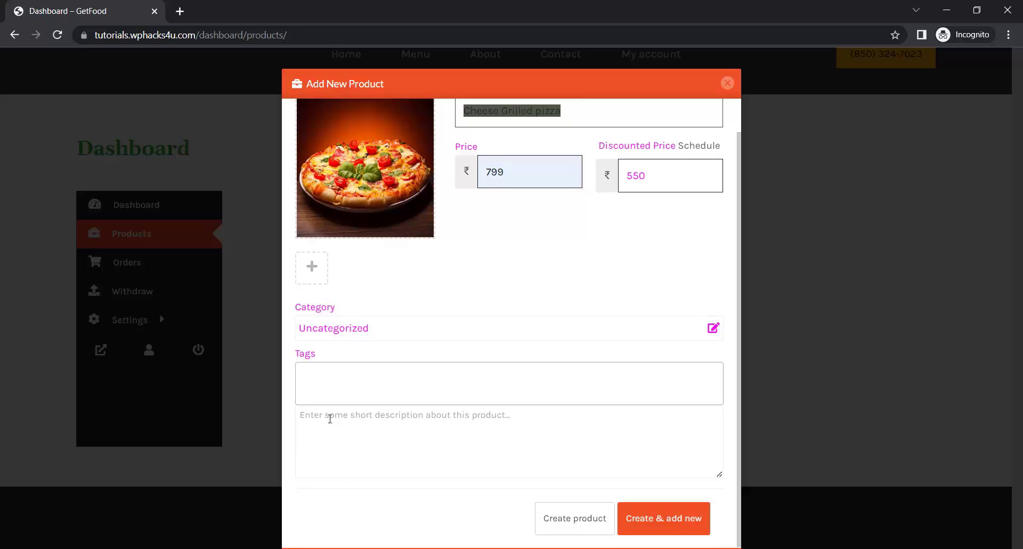
right_click(330, 419)
click(367, 313)
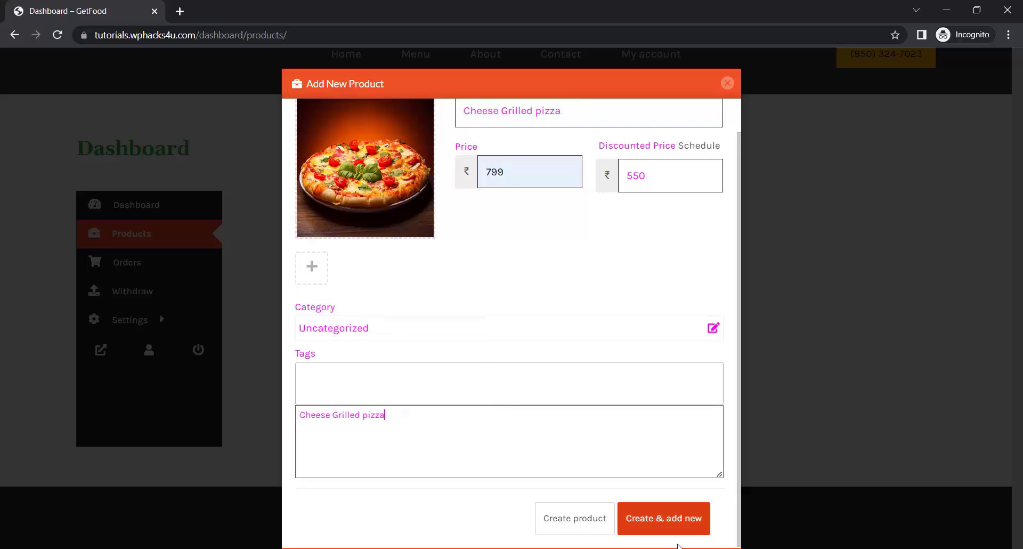
click(671, 521)
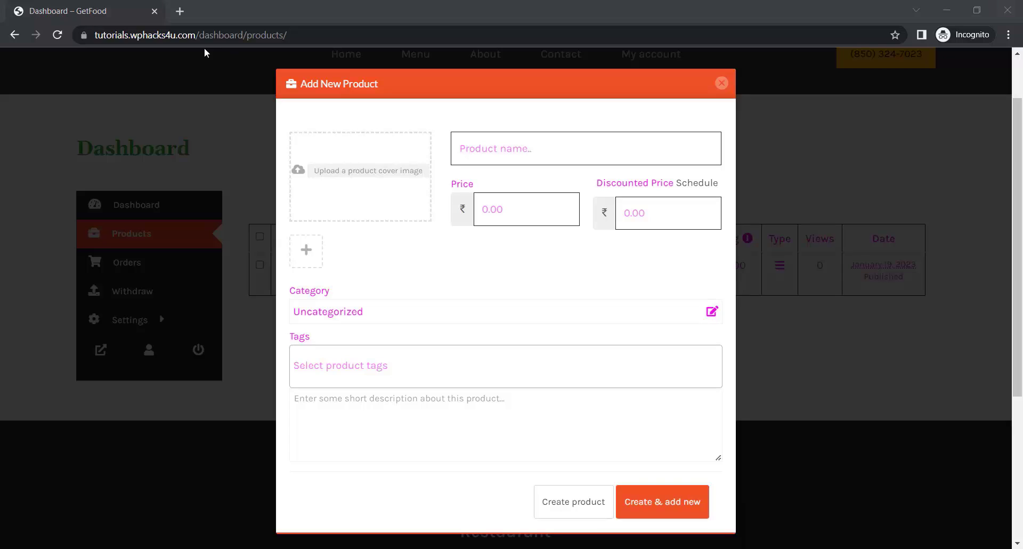
click(721, 83)
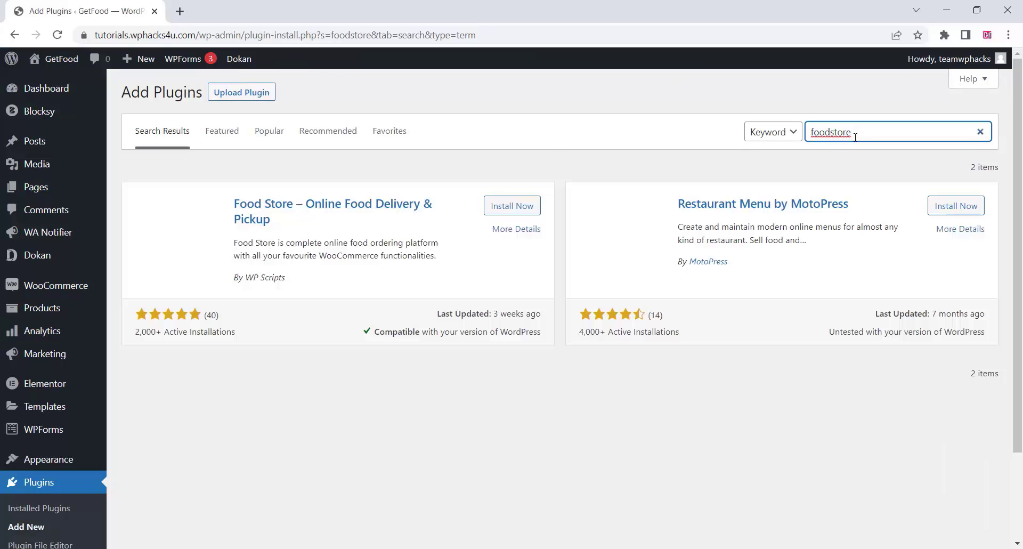
- Install and activate the Food Store – Online Food Delivery & Pickup plugin in WordPress
click(494, 211)
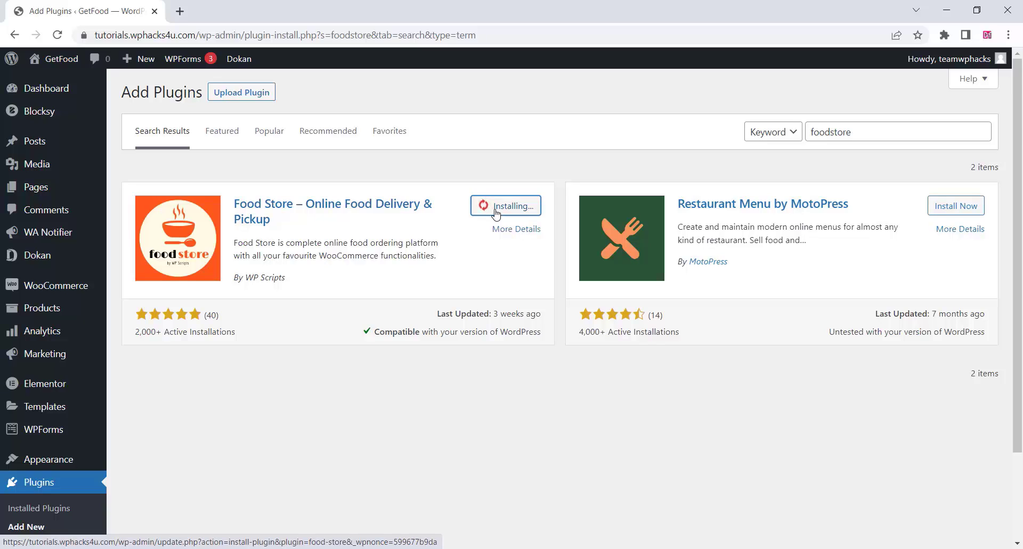
click(512, 209)
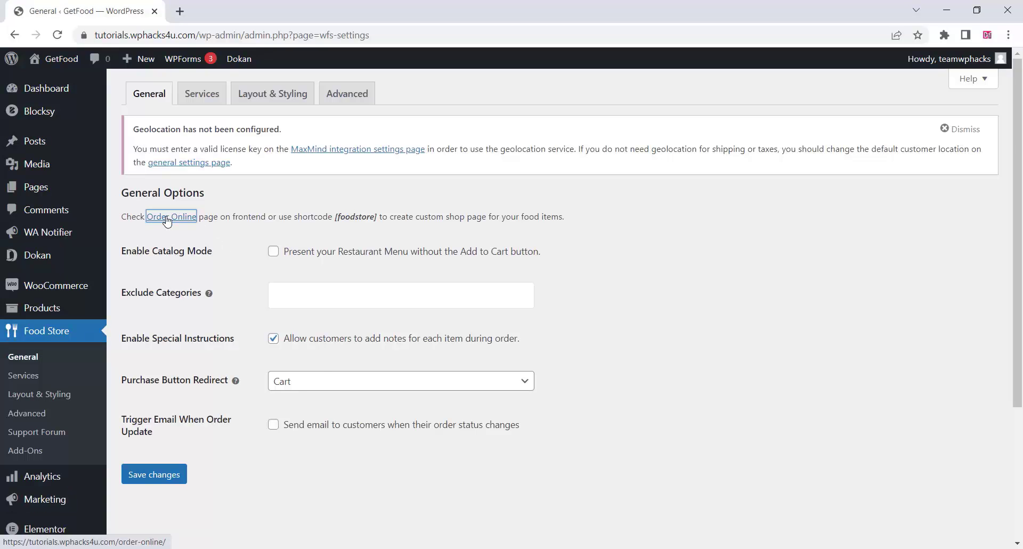
- Open the Food Store plugin's Order Online page in a new tab and examine its dish listing and order bar
right_click(168, 217)
click(197, 227)
click(229, 9)
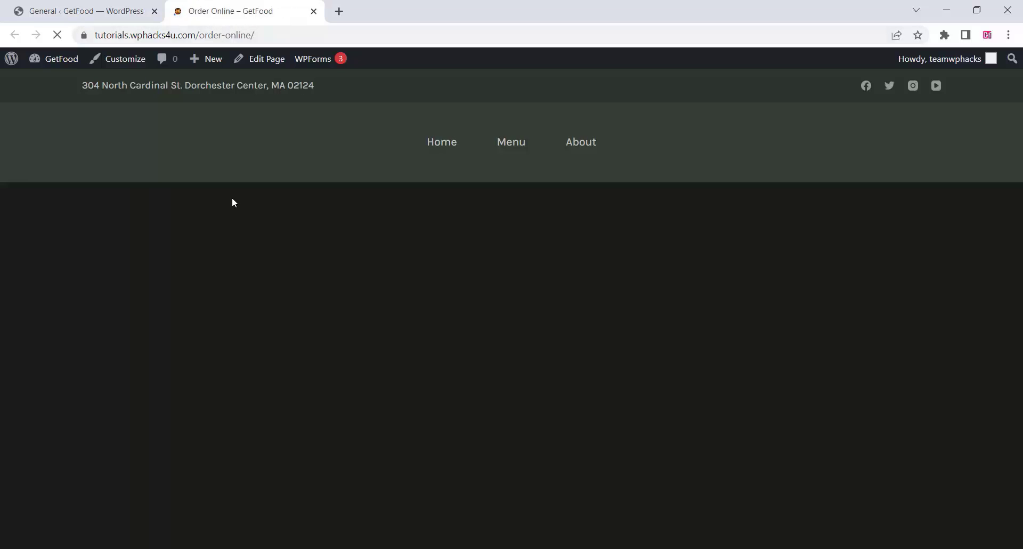
scroll(387, 260, down, 3)
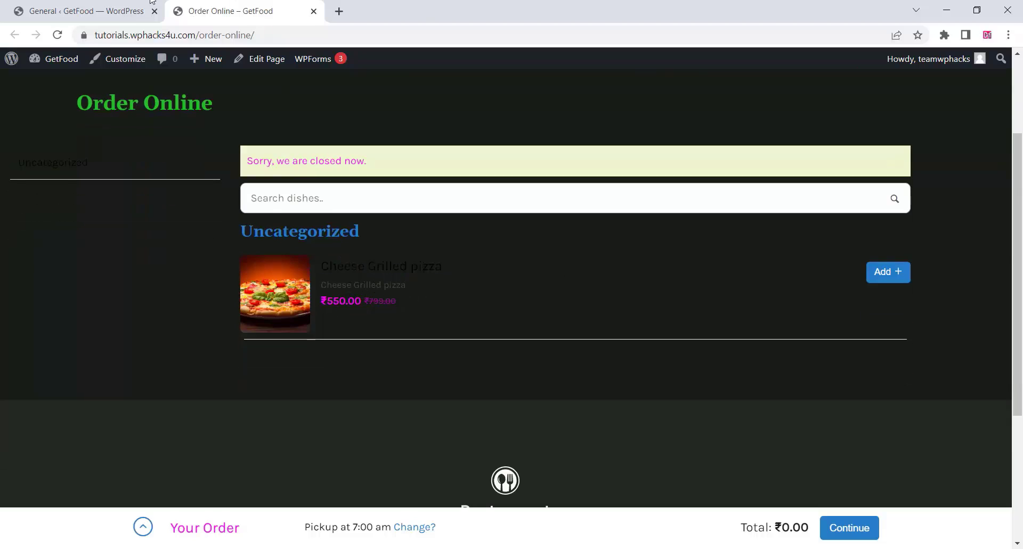
- Return to the Food Store settings and review the general service options, including default service, service hours and store closed message
click(97, 8)
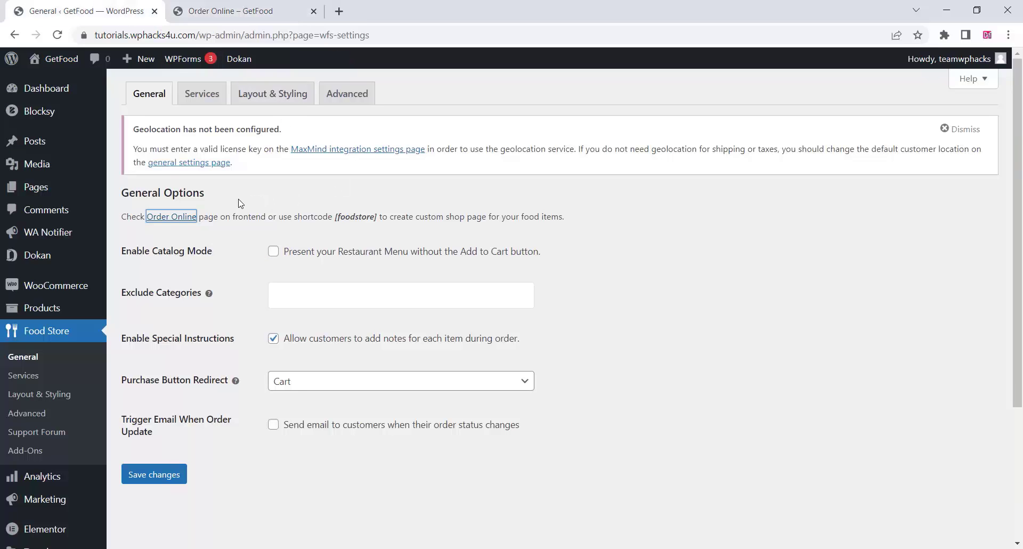
click(206, 96)
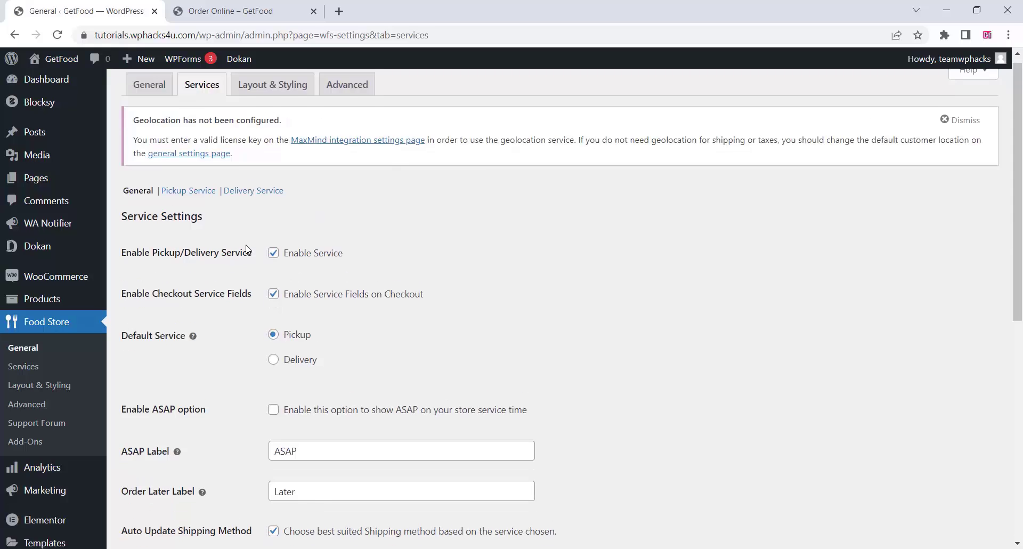
scroll(247, 249, down, 2)
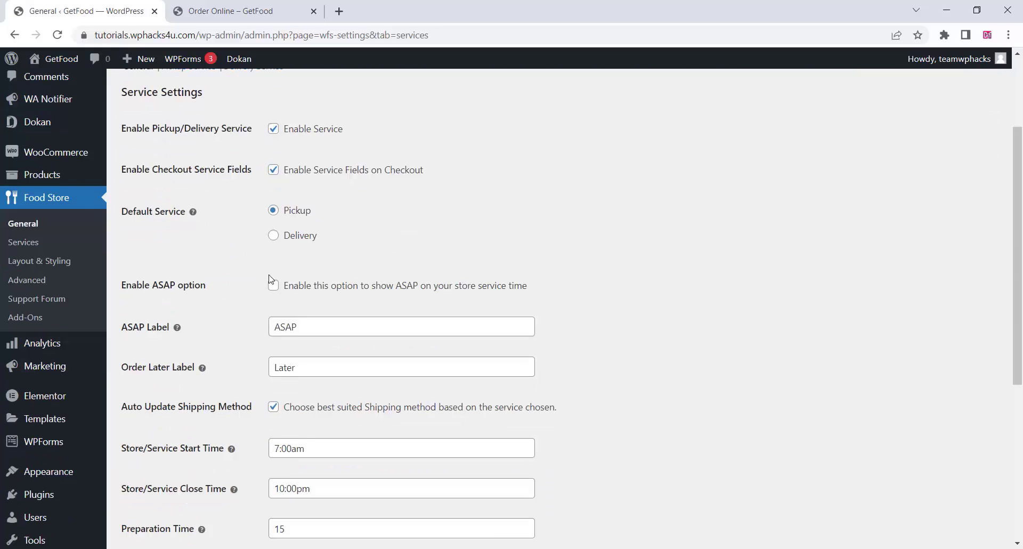
scroll(270, 279, down, 1)
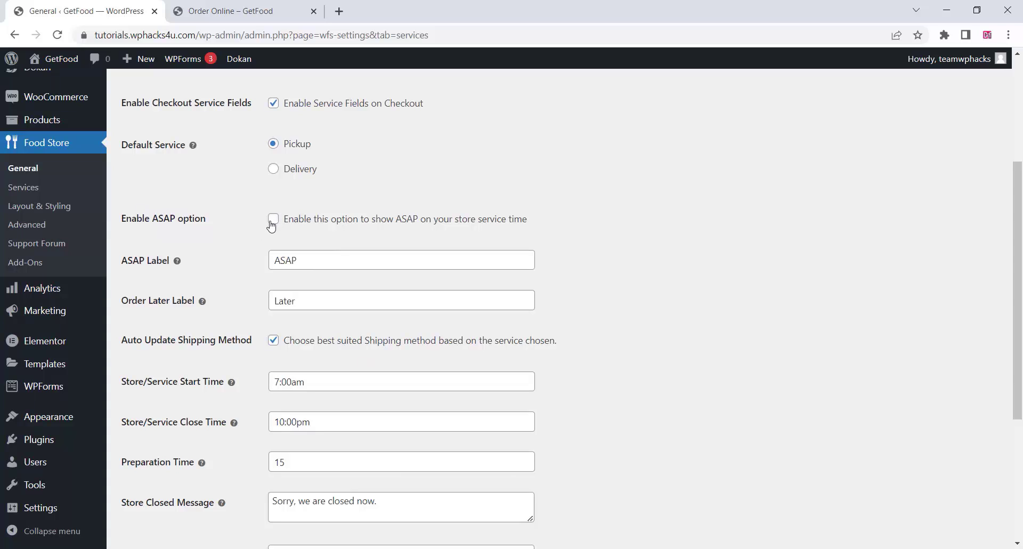
scroll(231, 234, down, 3)
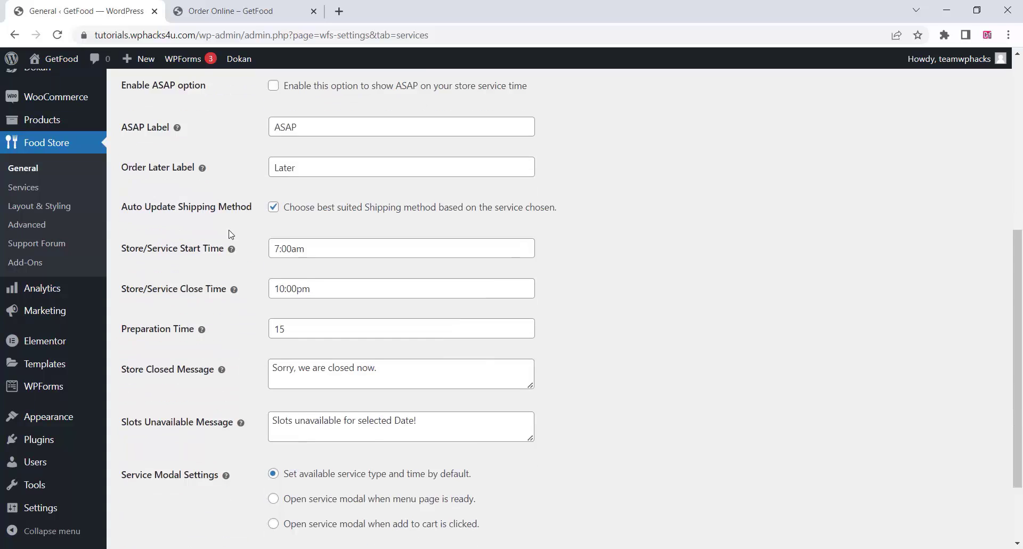
scroll(231, 234, down, 2)
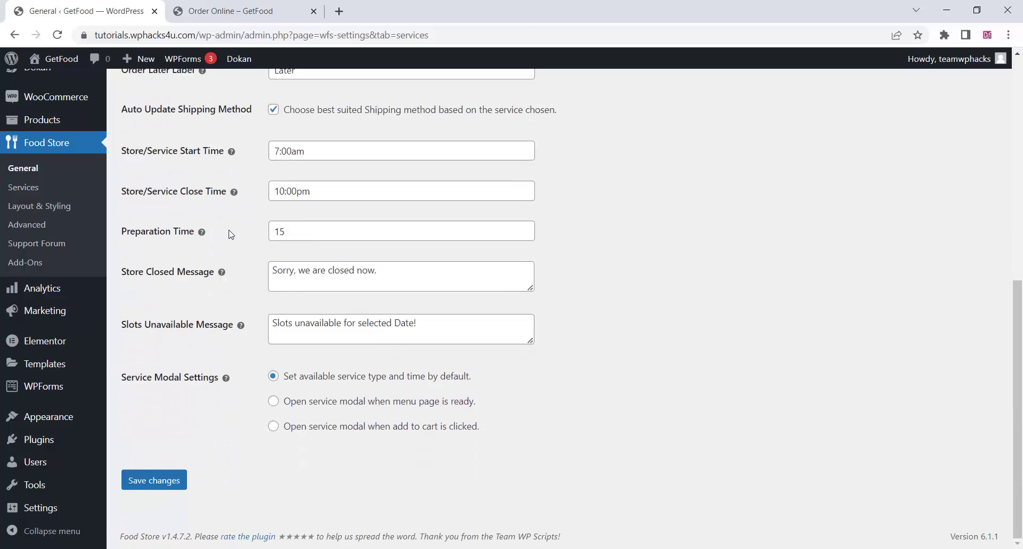
scroll(231, 235, up, 9)
- Review the Food Store pickup service settings, then enable the delivery service and save the changes
click(186, 200)
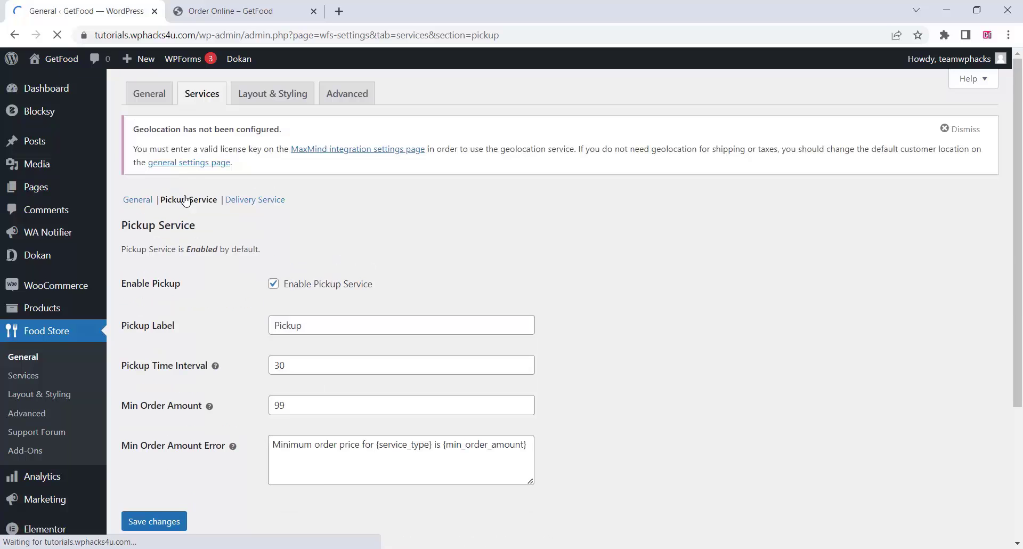
click(250, 201)
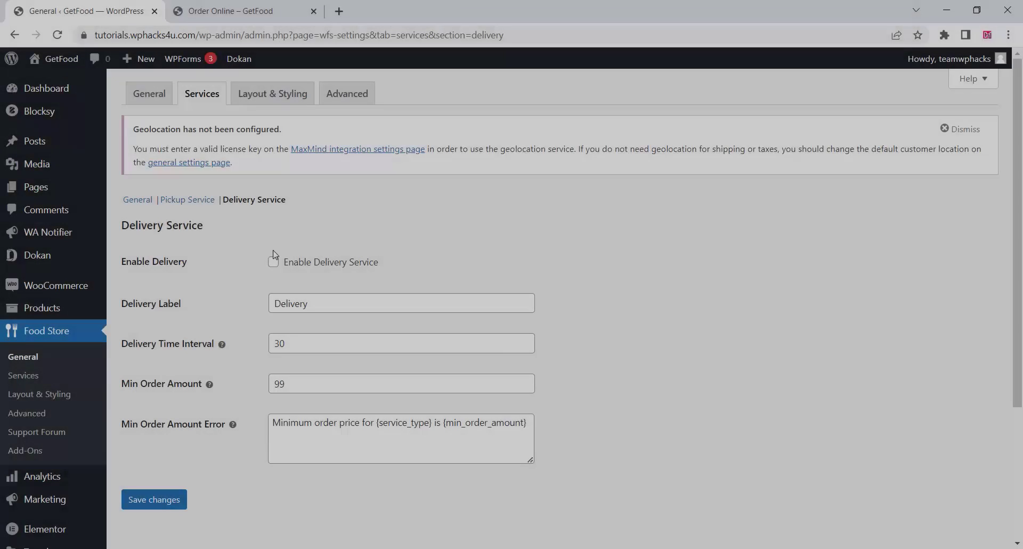
click(274, 261)
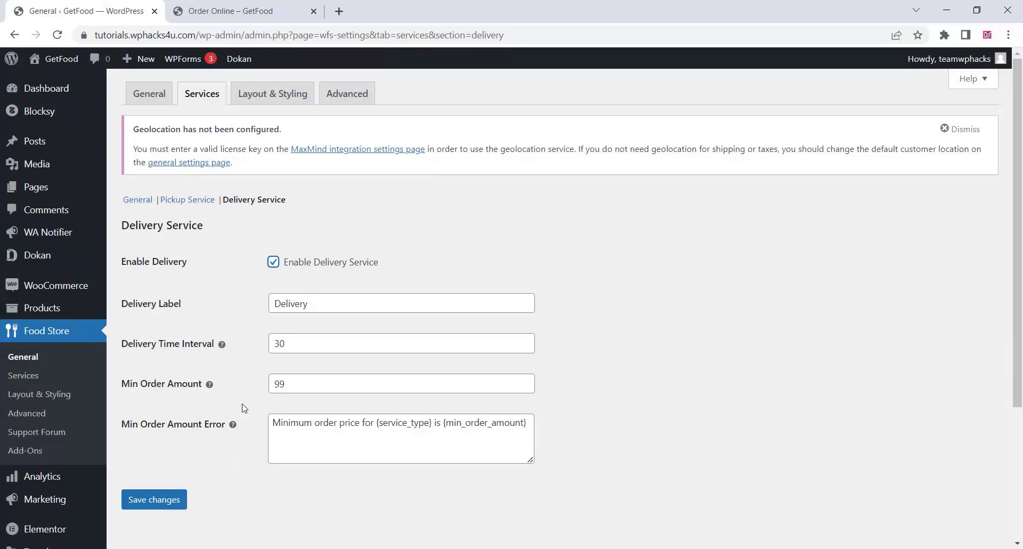
click(172, 501)
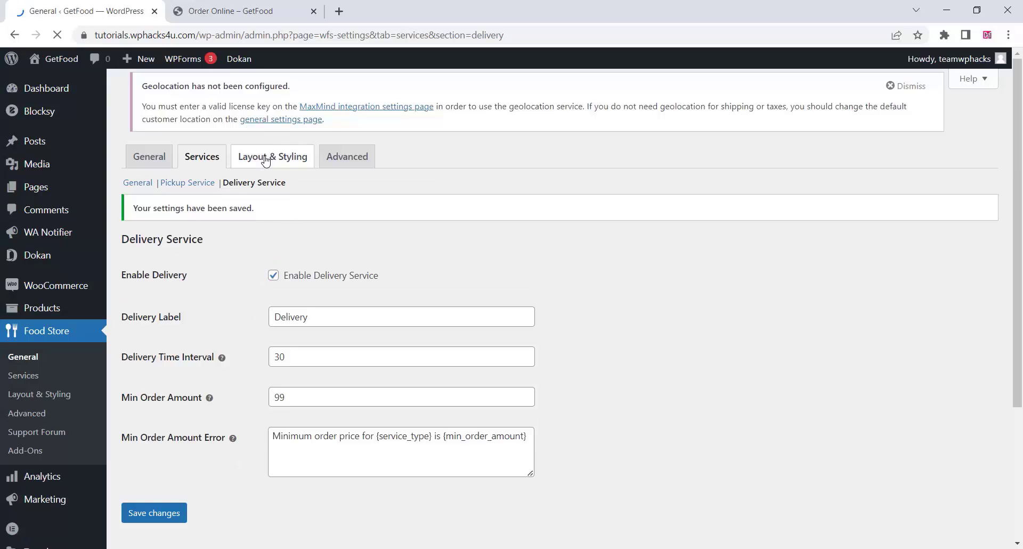
- Set the Food Store layout's number of columns to Two, save it, and open the advanced settings
click(253, 98)
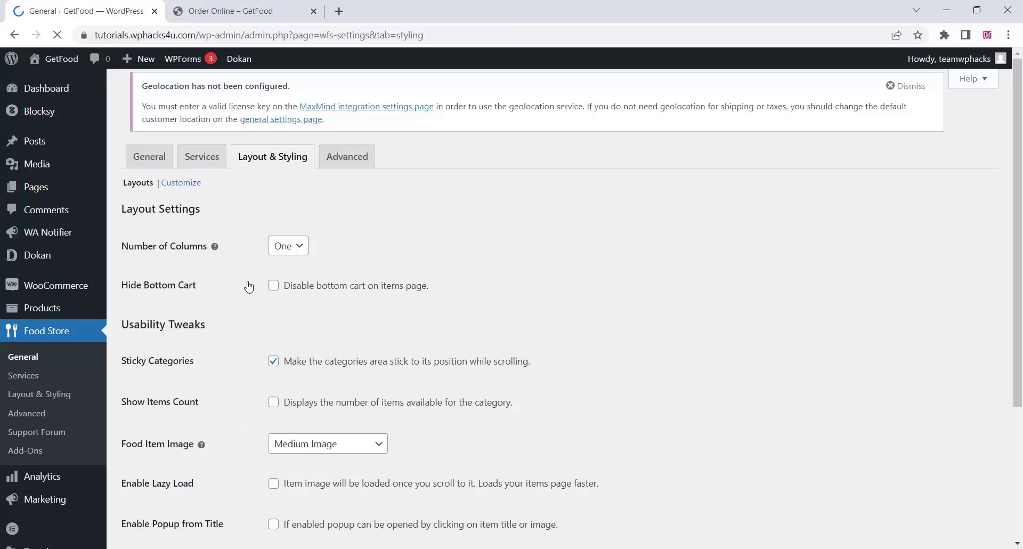
click(324, 273)
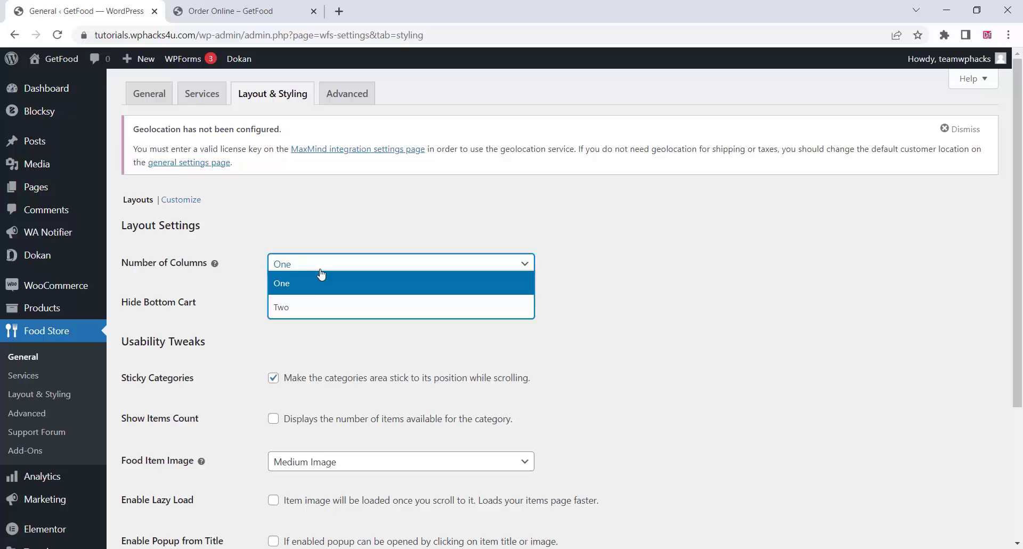
click(288, 309)
scroll(232, 485, down, 2)
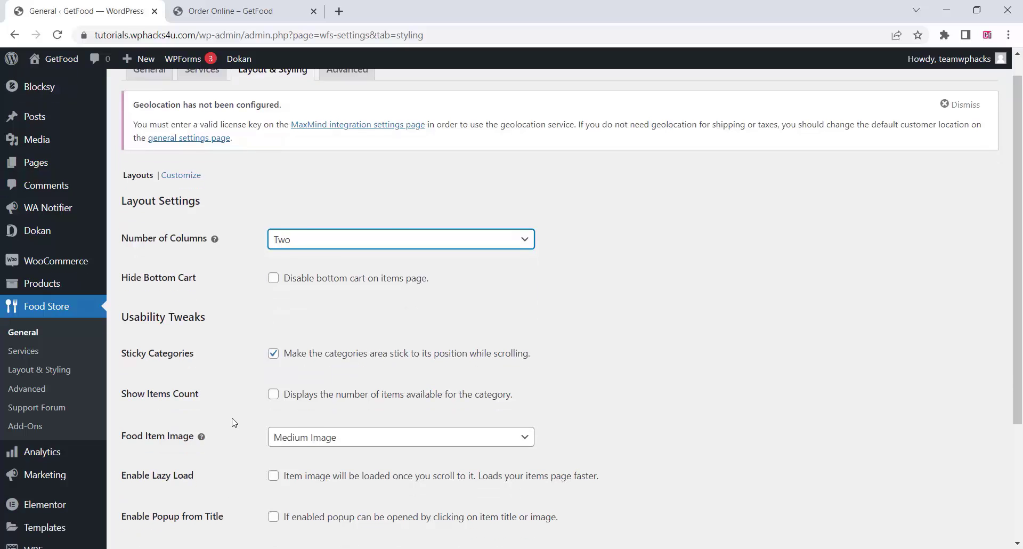
click(172, 536)
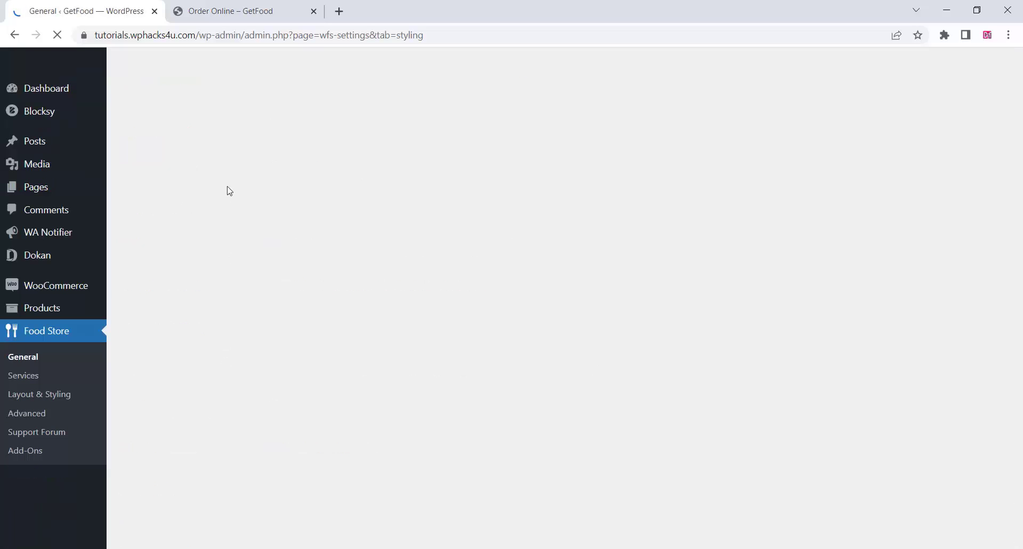
click(345, 160)
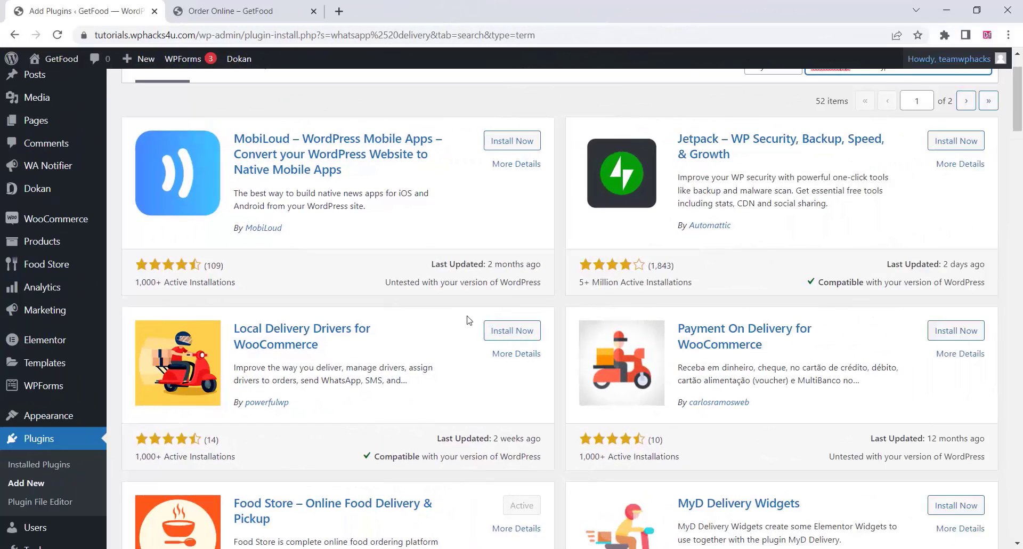
- Install the Local Delivery Drivers for WooCommerce plugin, and install and activate the OneClick Chat to Order plugin
click(505, 335)
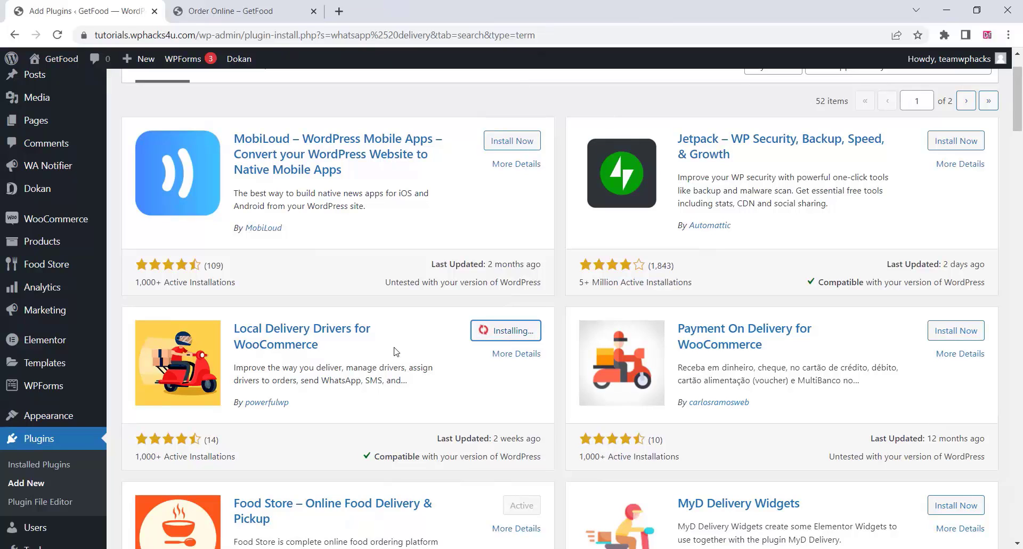
scroll(396, 352, up, 2)
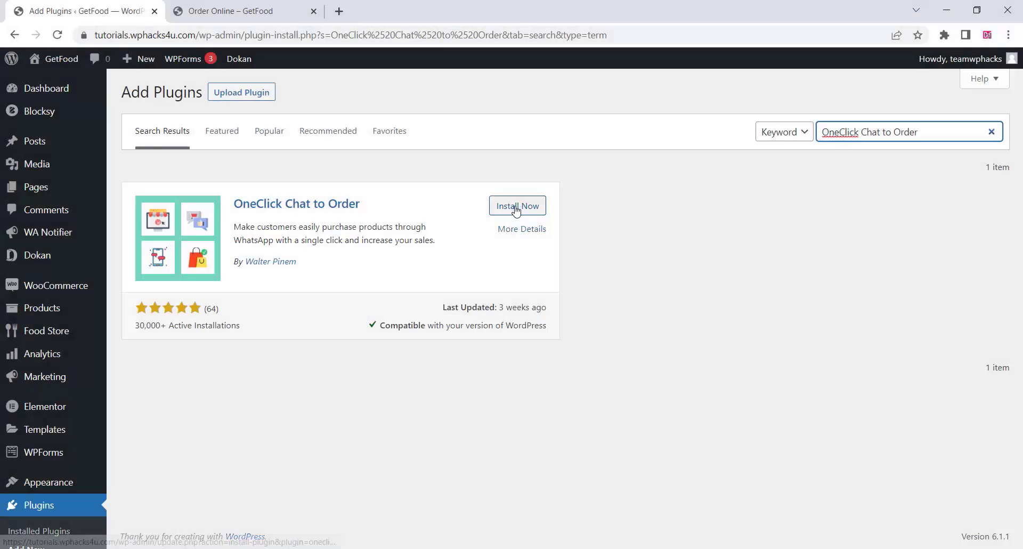
click(515, 209)
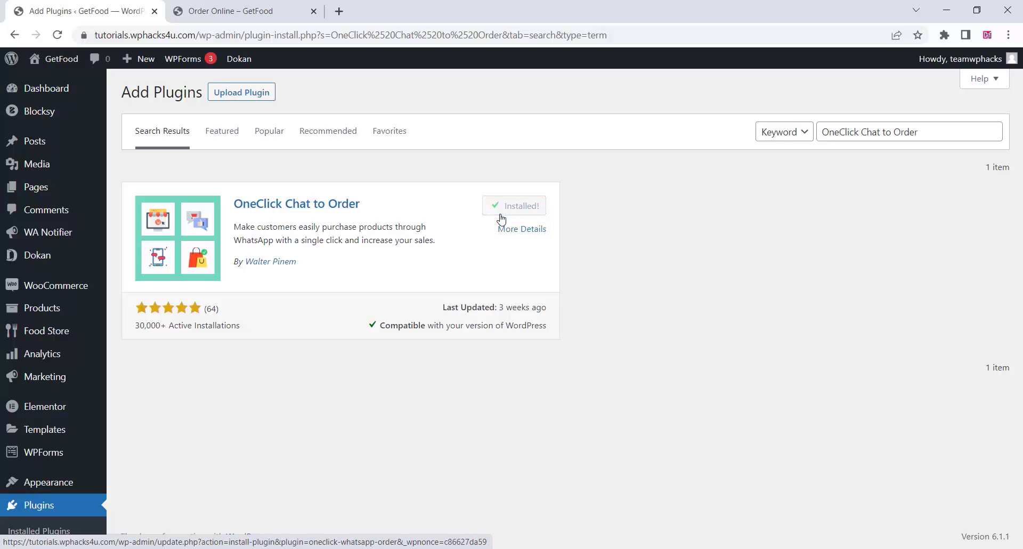
click(520, 209)
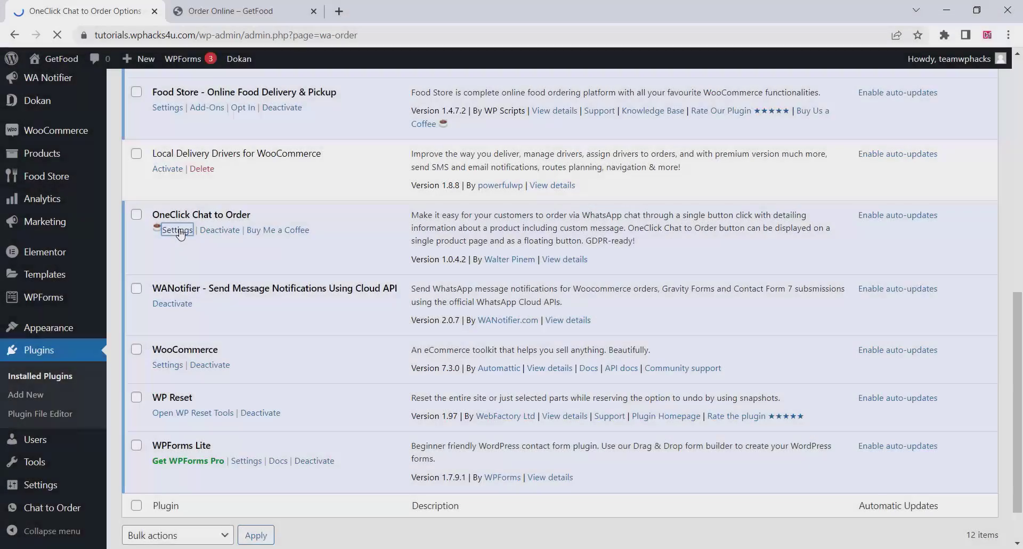
- Add a WhatsApp number in the OneClick Chat to Order settings by copying the form's example number into the number field, and publish it
click(171, 229)
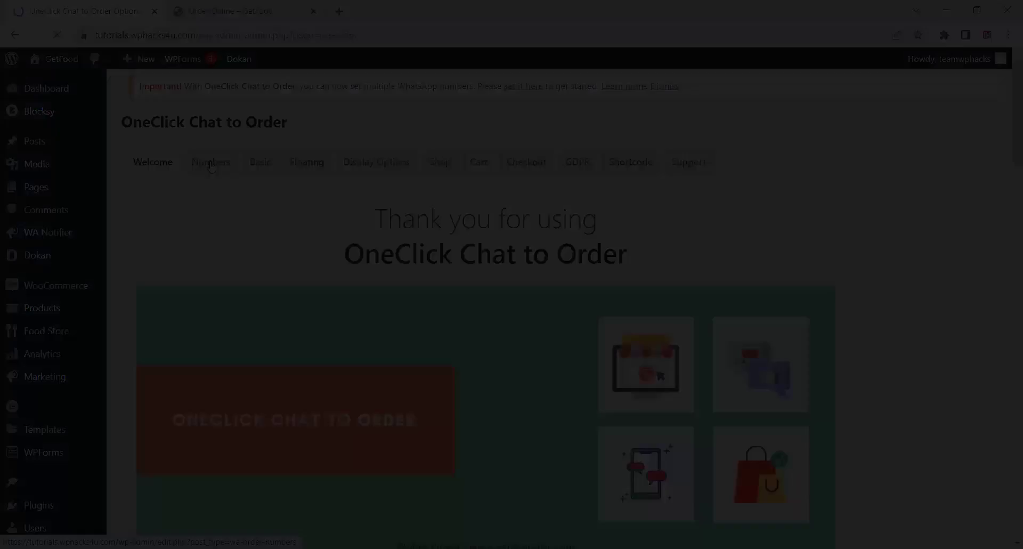
click(221, 176)
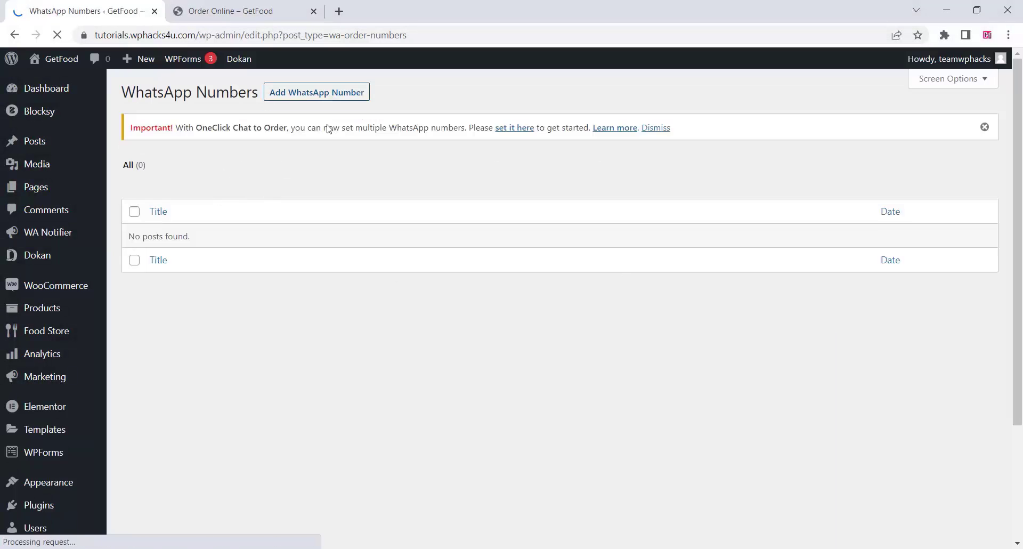
click(312, 93)
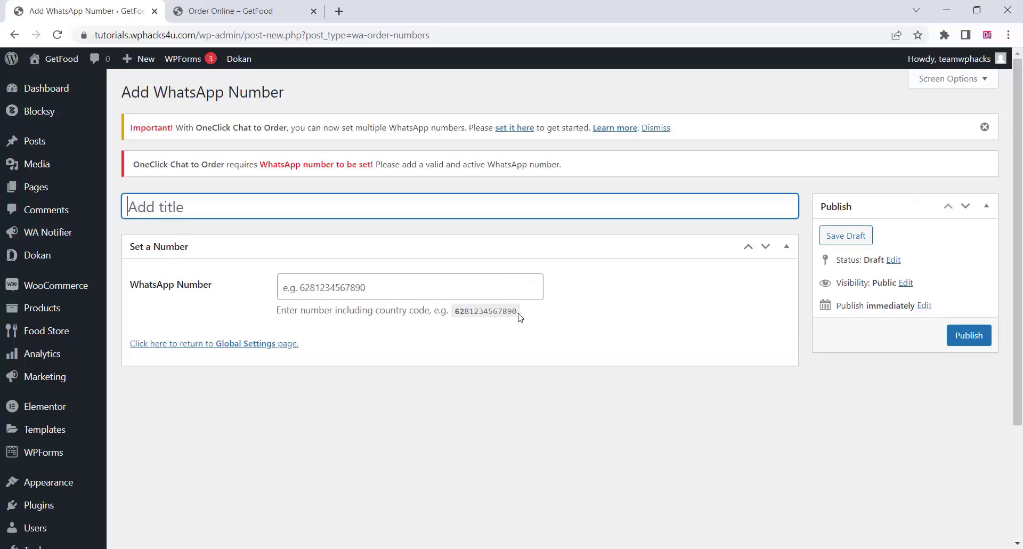
drag(519, 317, 454, 317)
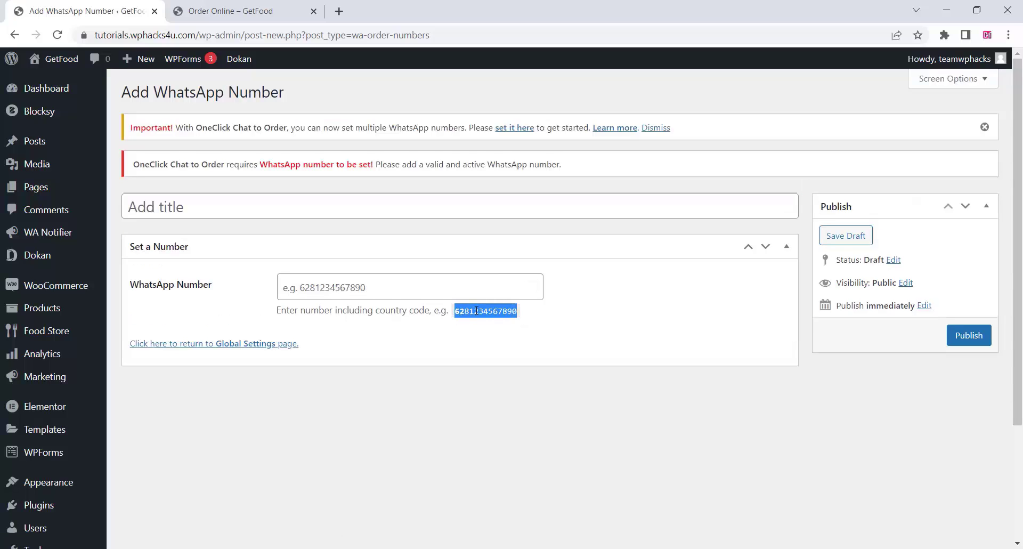
right_click(475, 311)
click(498, 322)
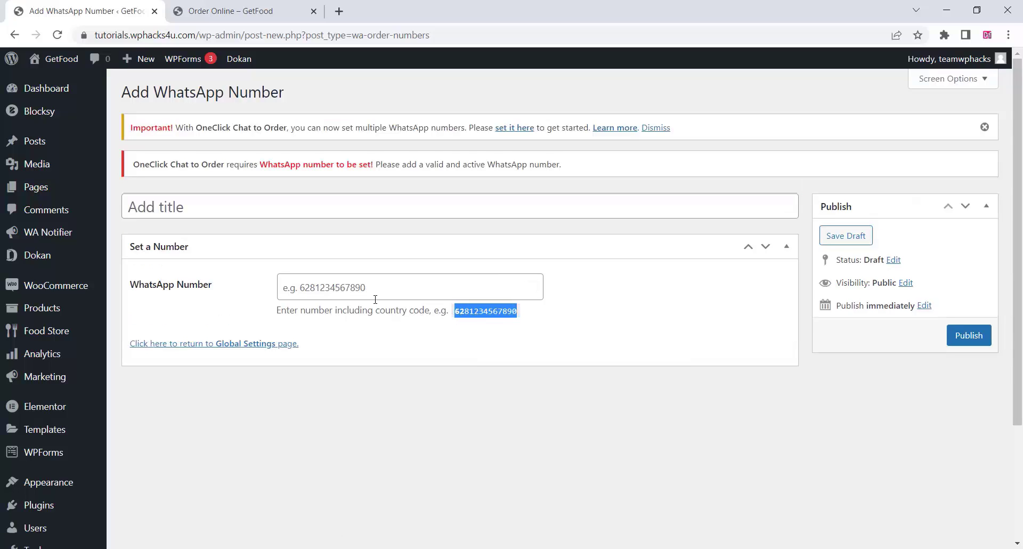
right_click(313, 287)
click(366, 364)
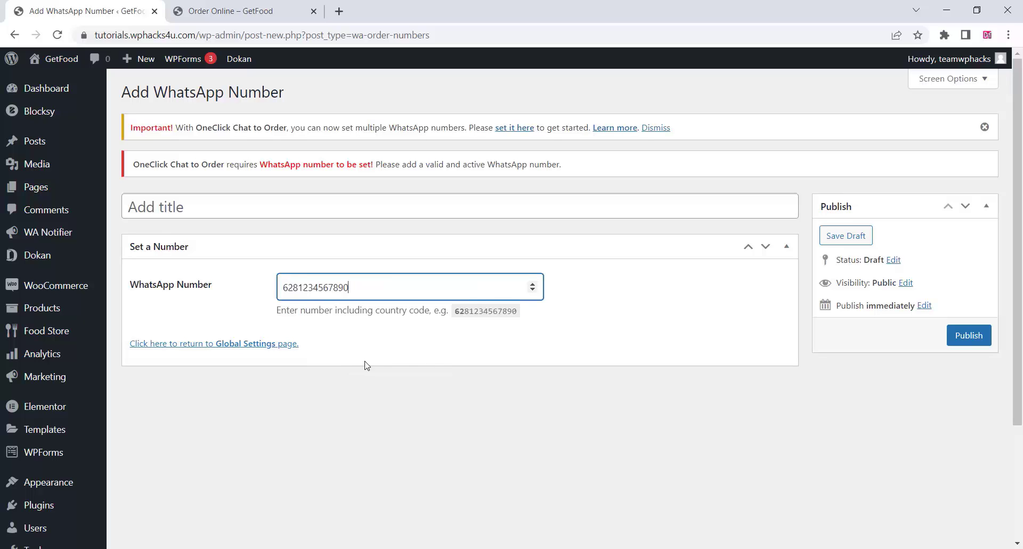
click(968, 335)
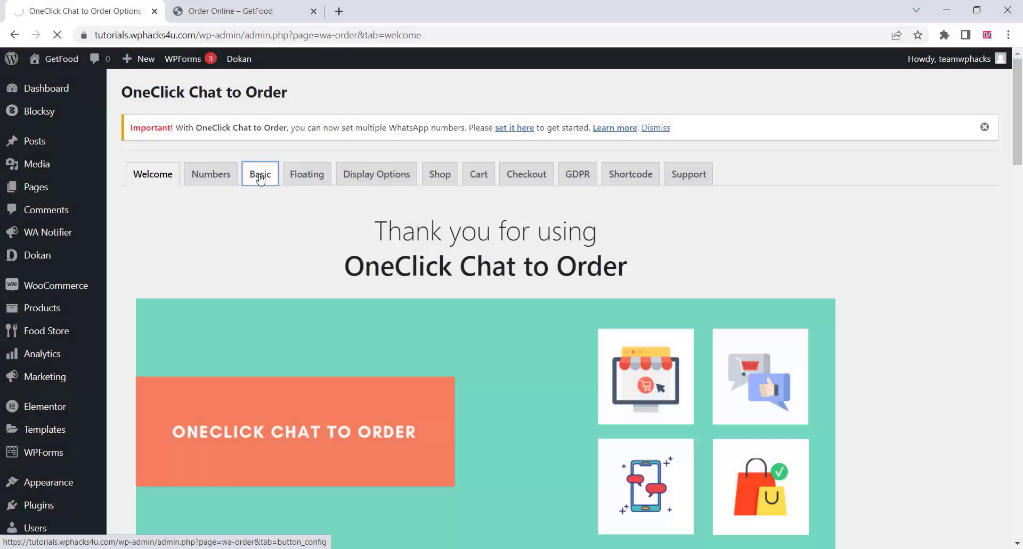
- Enable the WhatsApp button on single product pages and review the remaining basic and display options of OneClick Chat to Order
click(260, 176)
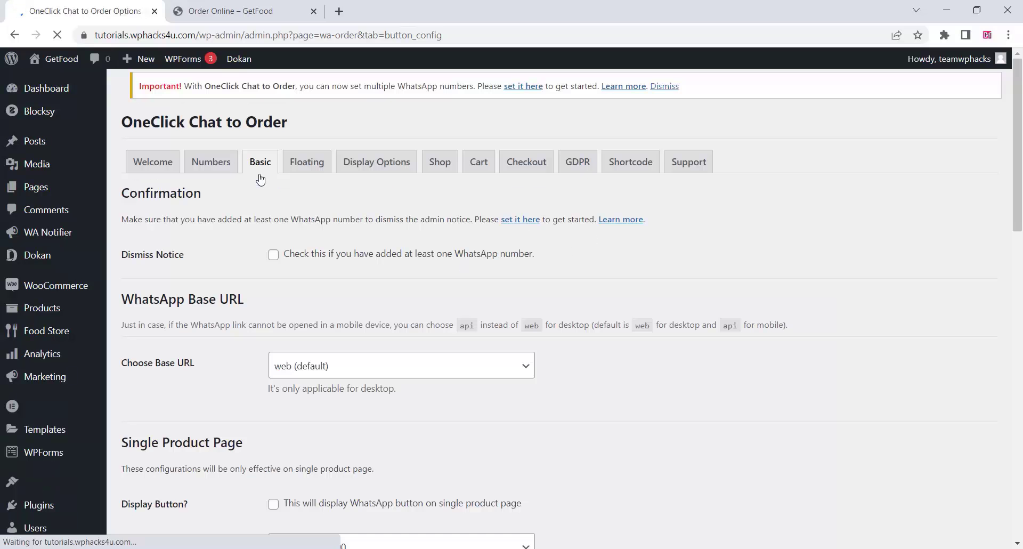
scroll(266, 233, down, 3)
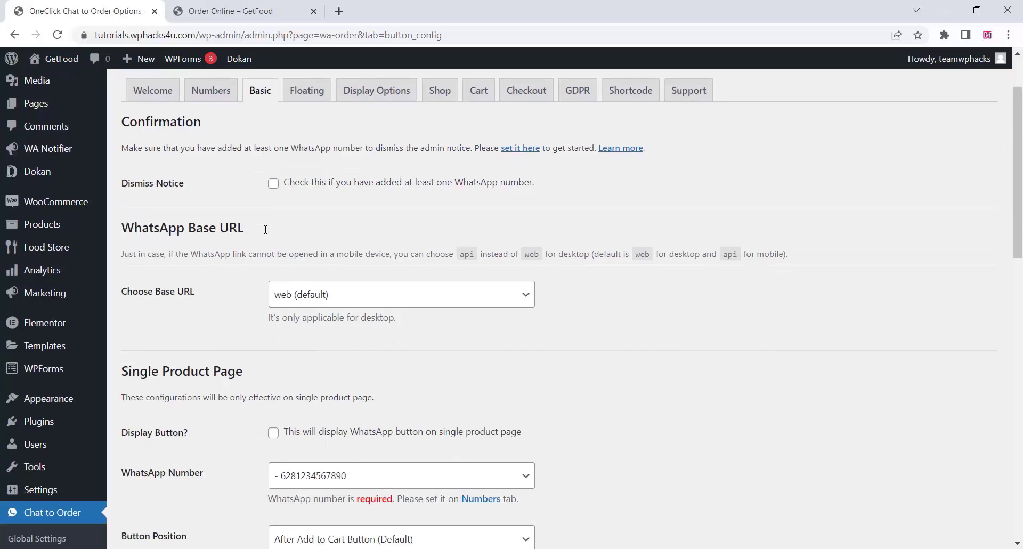
scroll(265, 230, down, 3)
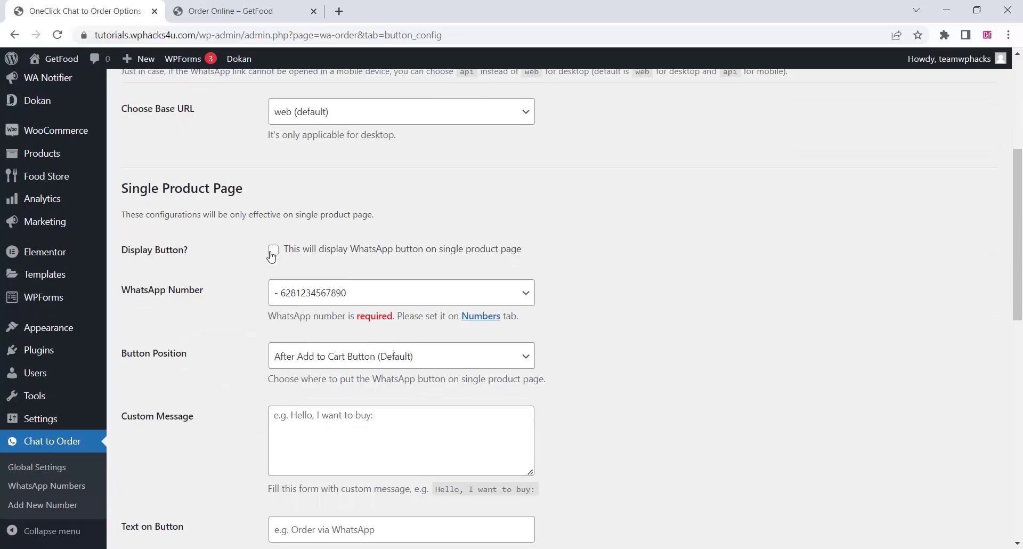
click(272, 251)
scroll(190, 290, down, 3)
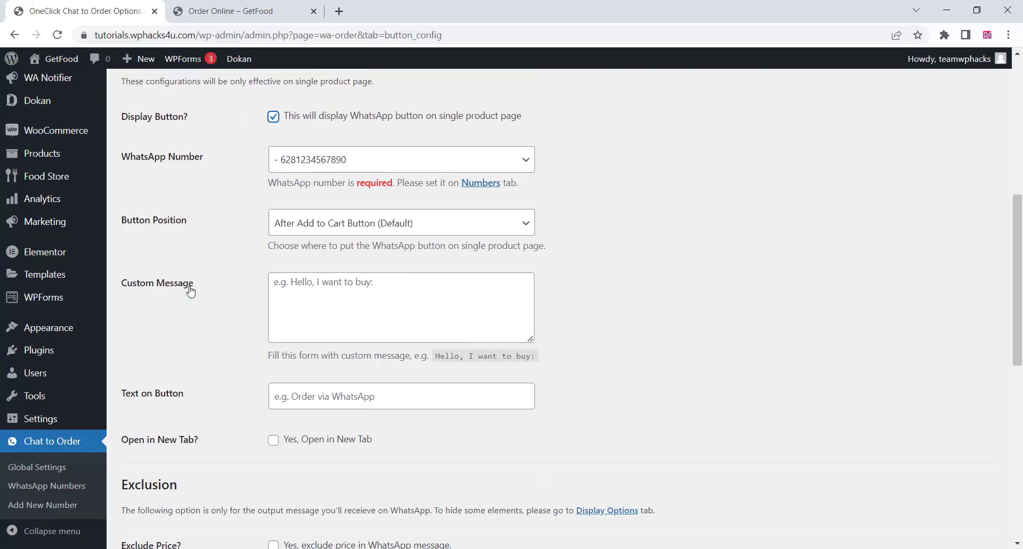
scroll(190, 291, down, 3)
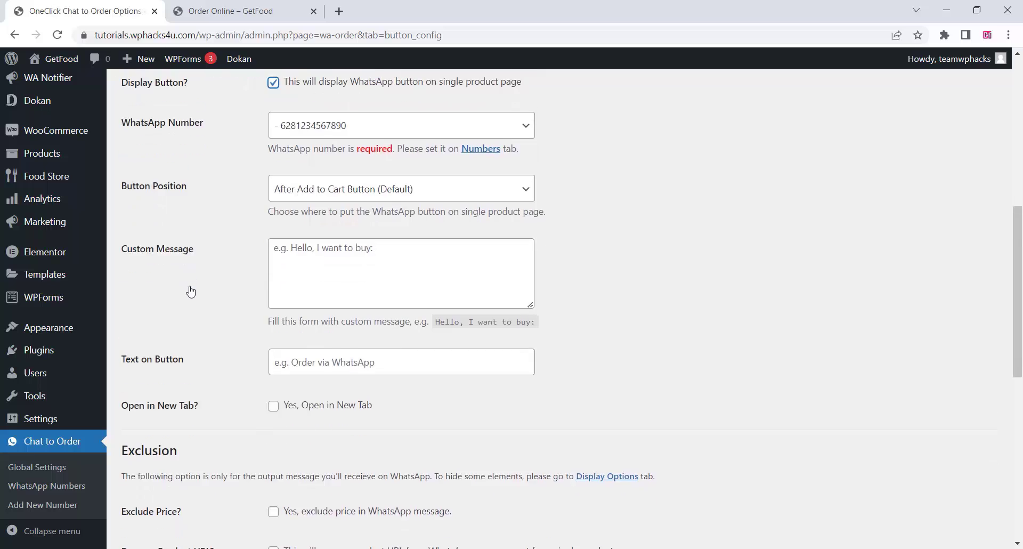
scroll(190, 291, down, 5)
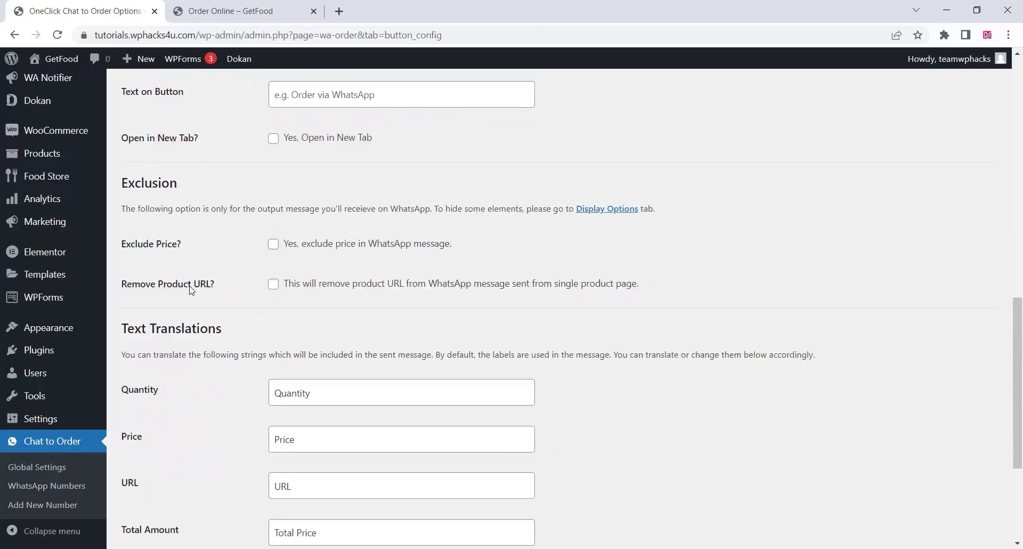
scroll(191, 291, down, 1)
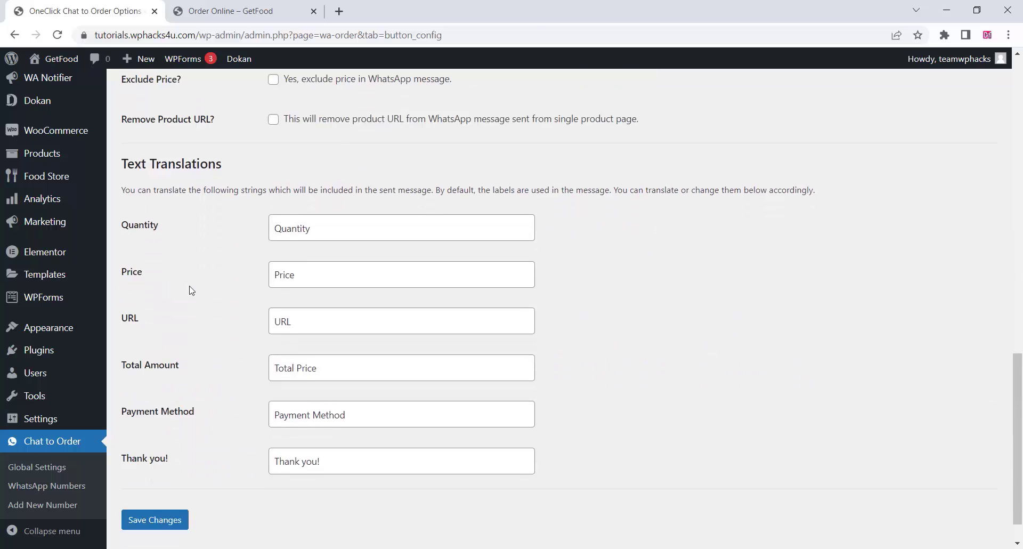
scroll(191, 290, down, 1)
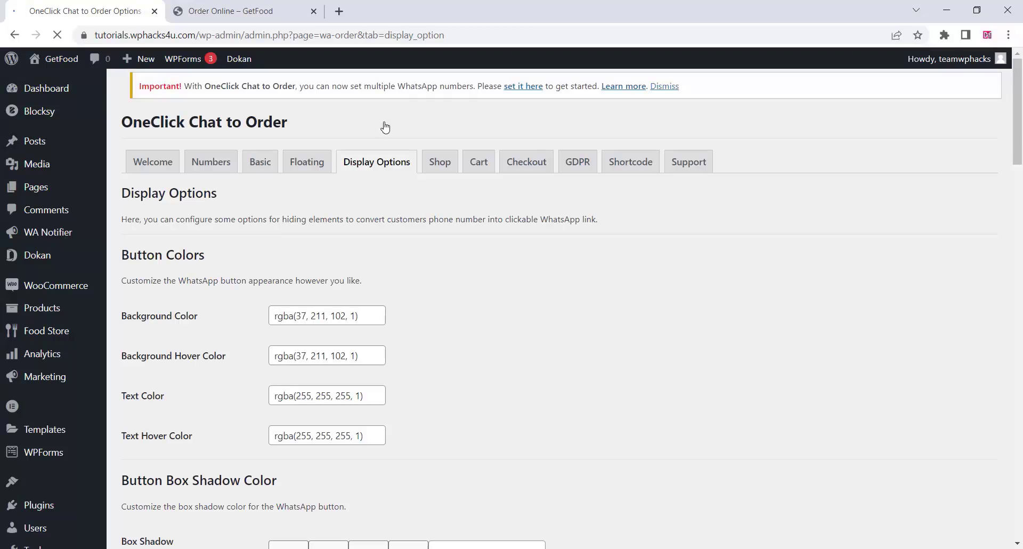
scroll(347, 268, down, 1)
- Activate the Local Delivery Drivers for WooCommerce plugin and open the form for adding a new driver
scroll(346, 268, down, 6)
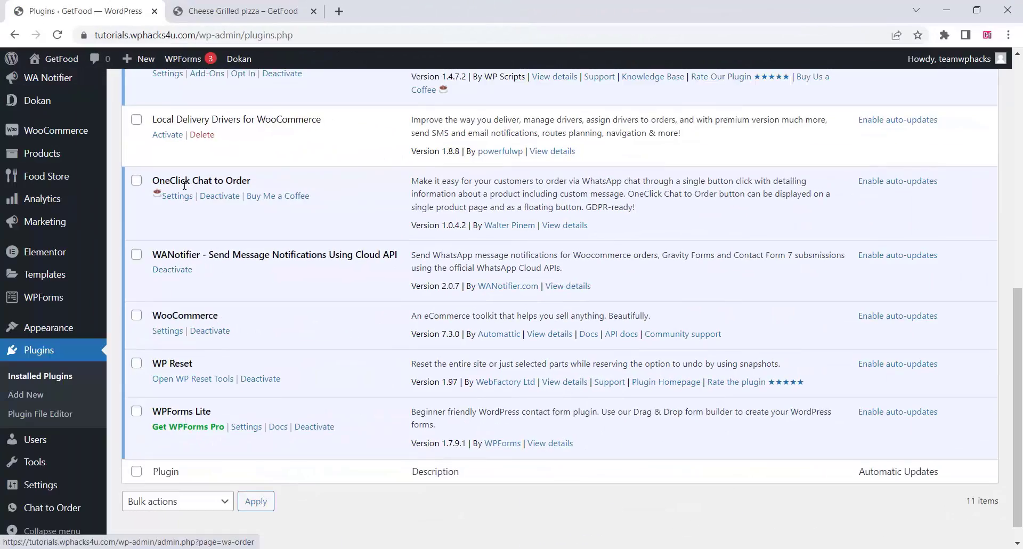
click(168, 135)
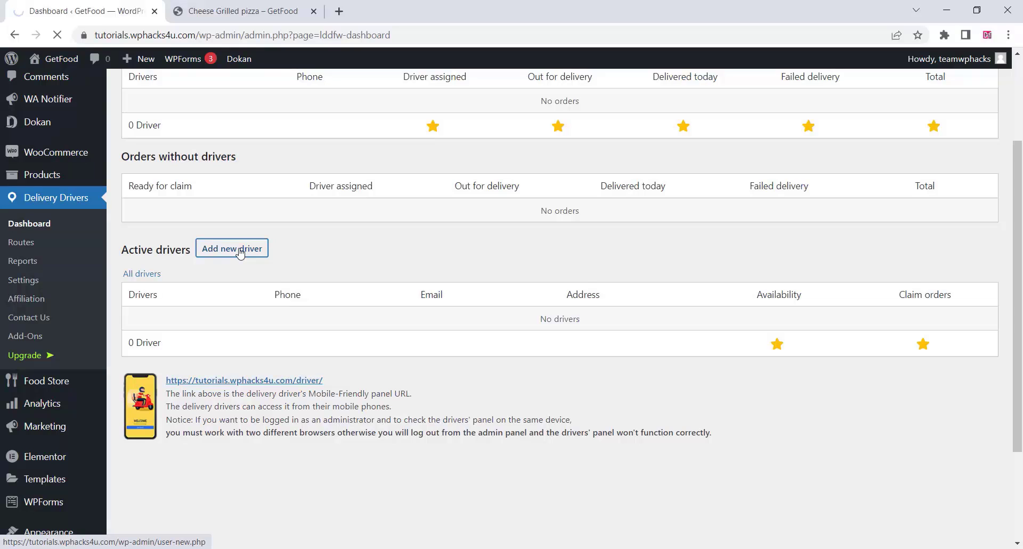
click(240, 253)
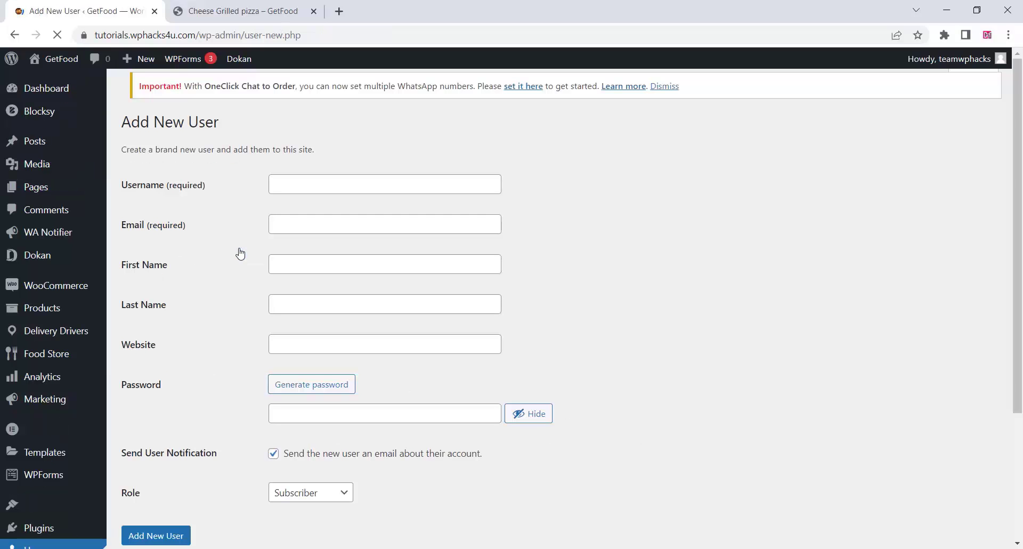
scroll(240, 253, down, 2)
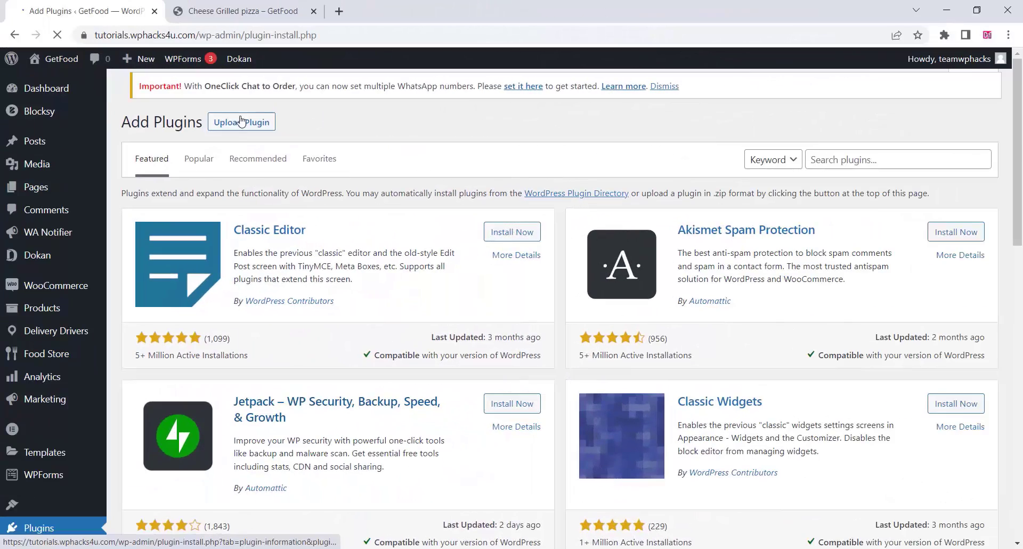
- Upload the dokan-pro.zip plugin file, then install and activate Dokan Pro
click(248, 95)
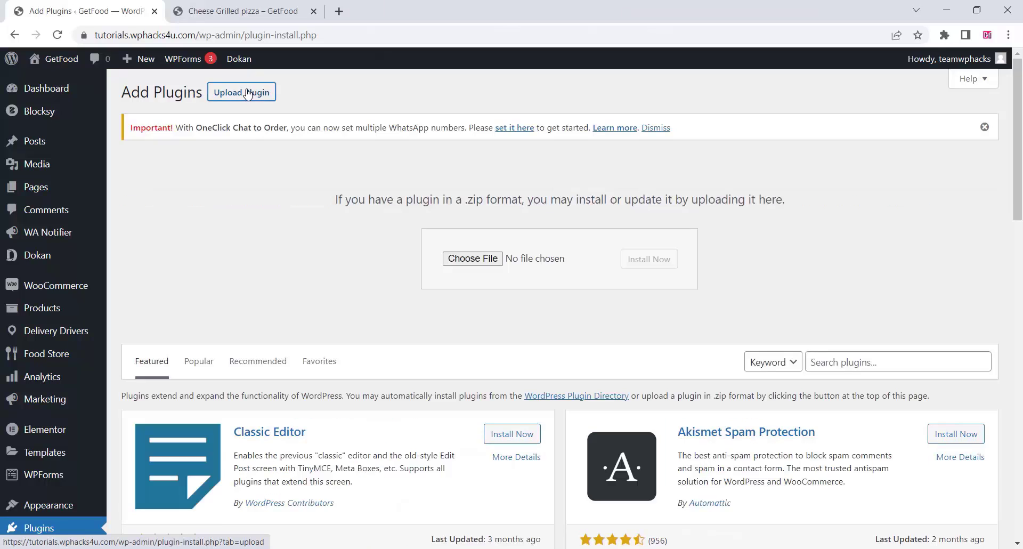
click(482, 257)
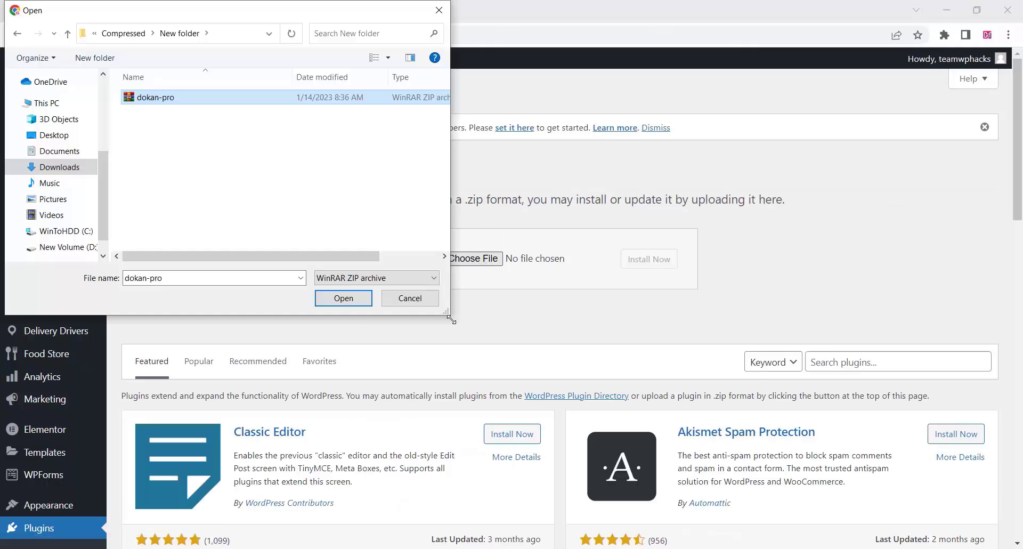
click(349, 300)
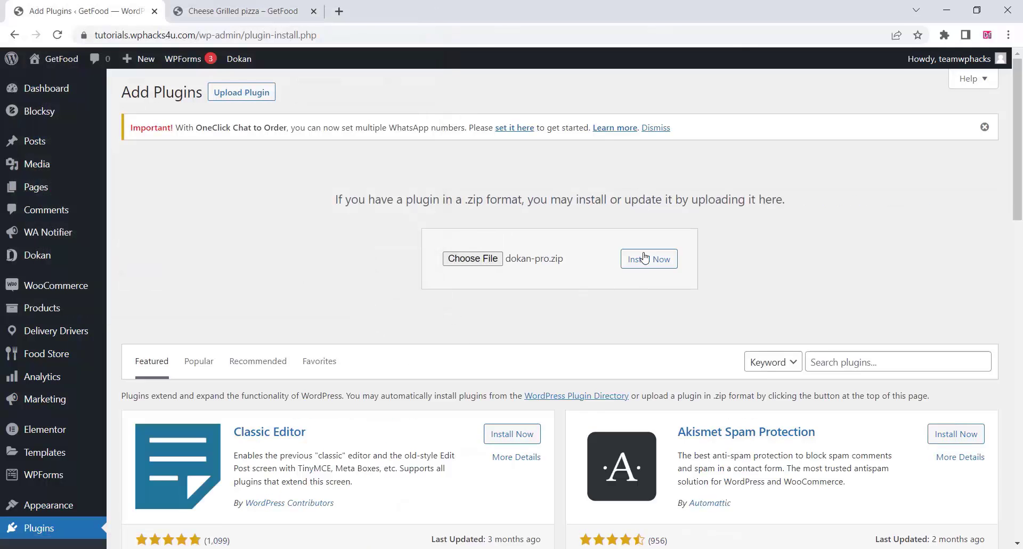
click(645, 261)
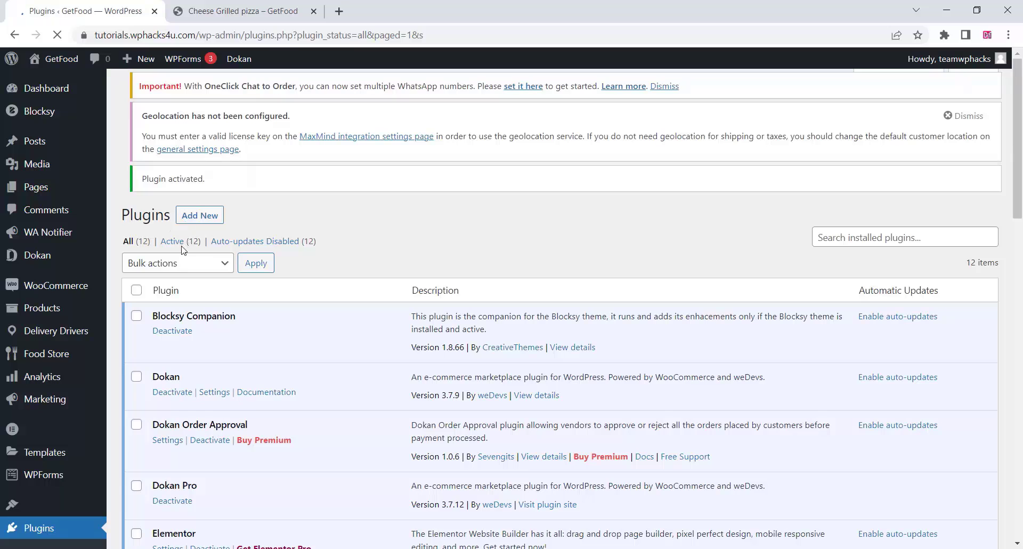
- Open the Dokan settings and review the site and vendor store options in the General section
scroll(195, 312, down, 4)
mouse_move(58, 216)
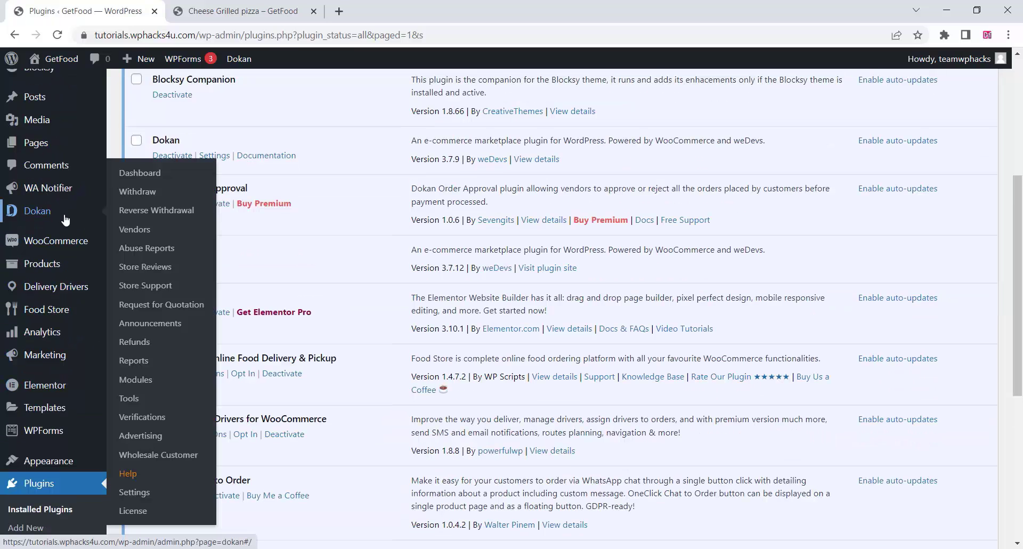
click(138, 495)
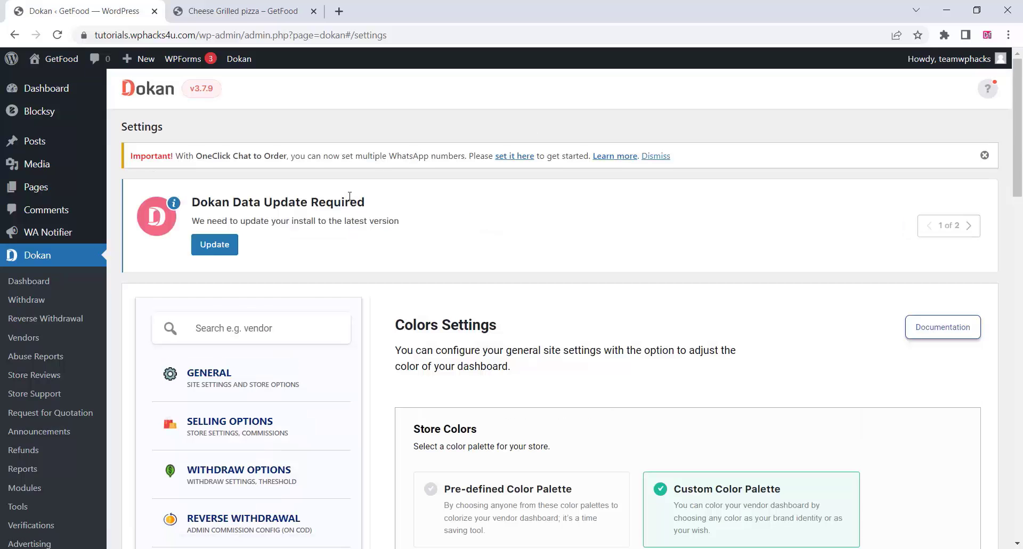
click(215, 372)
scroll(504, 200, down, 3)
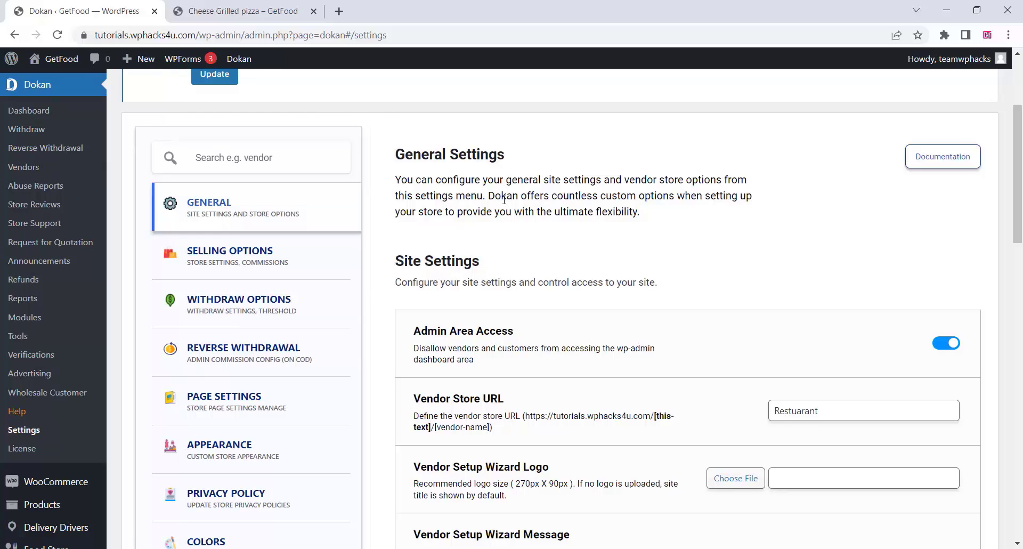
scroll(504, 200, down, 5)
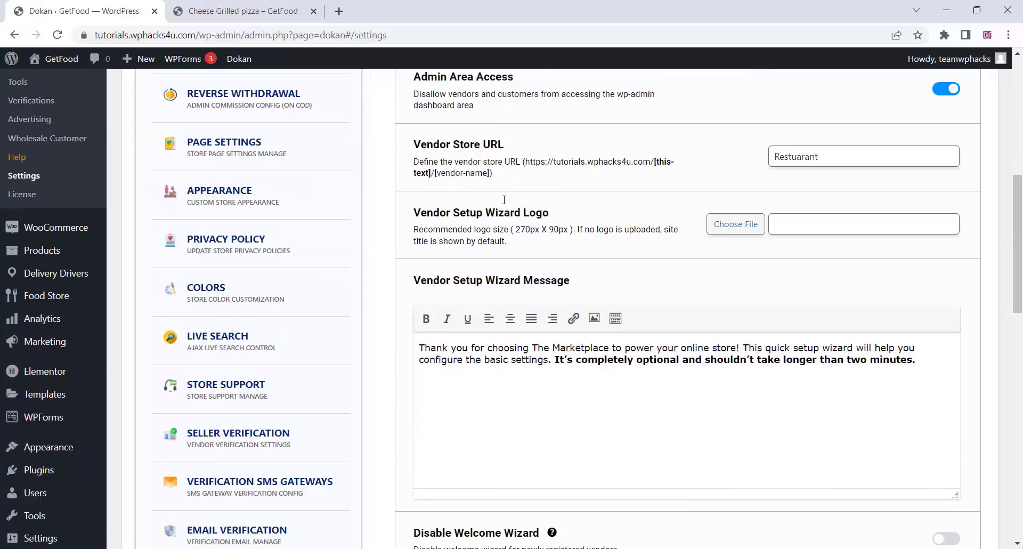
scroll(504, 200, down, 5)
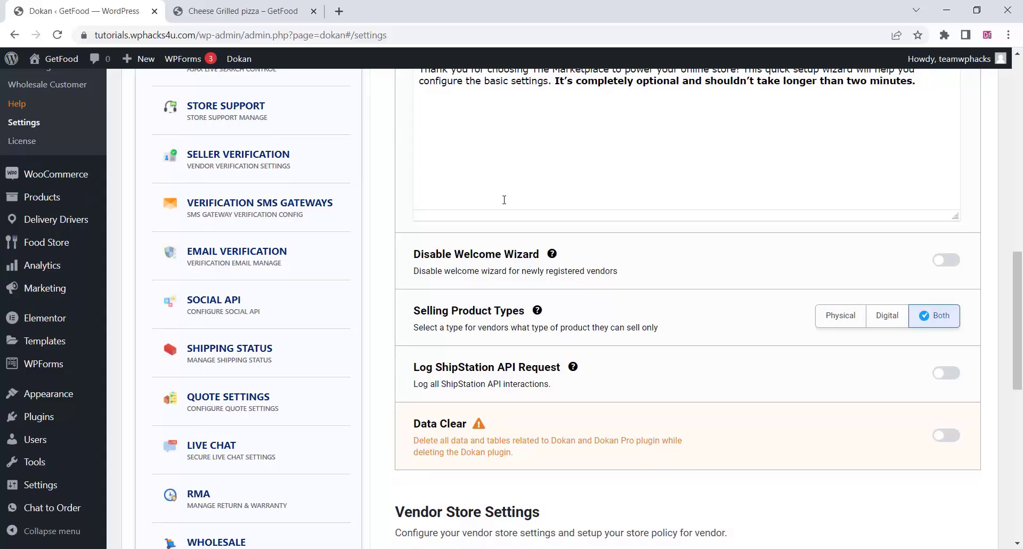
scroll(504, 200, down, 3)
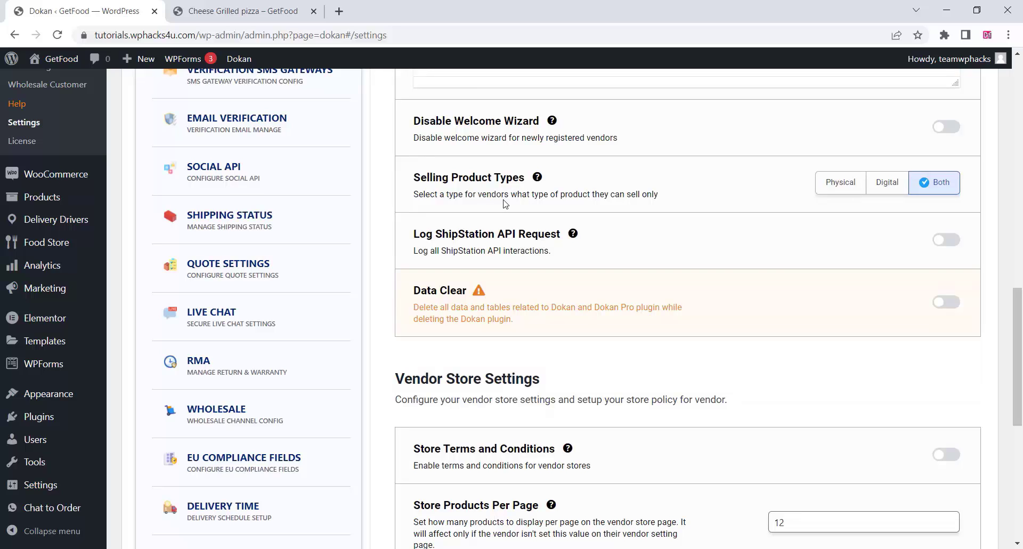
scroll(504, 203, down, 9)
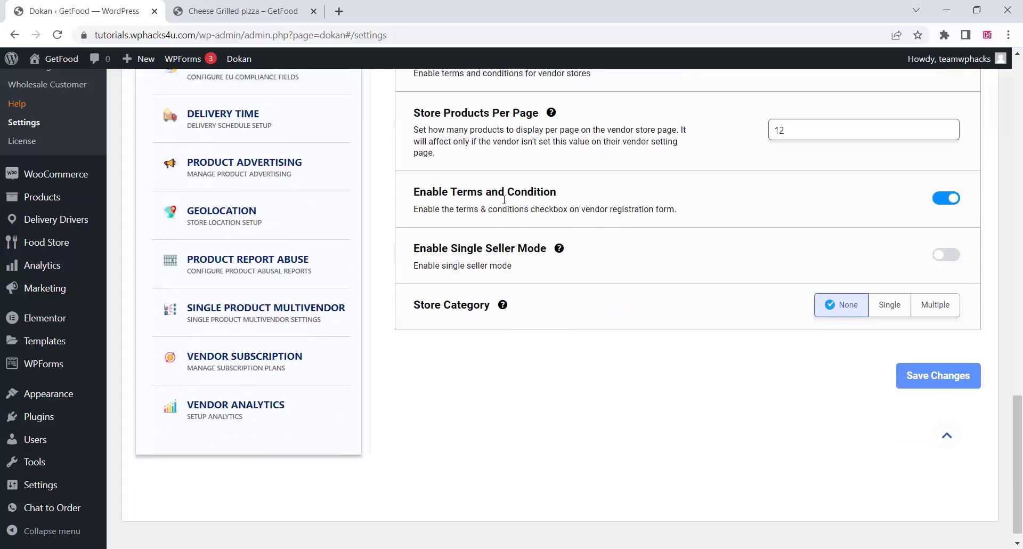
scroll(397, 207, up, 11)
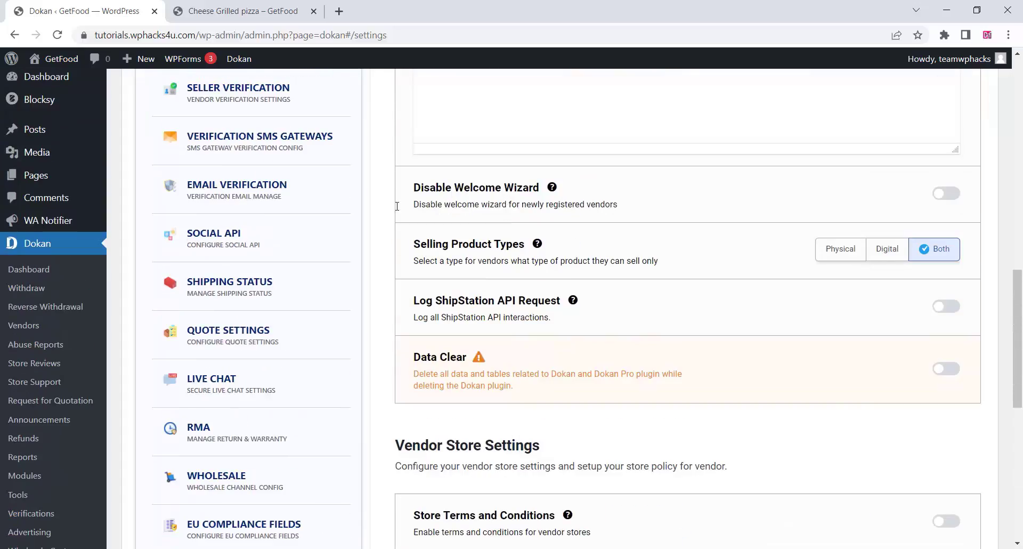
scroll(212, 210, up, 7)
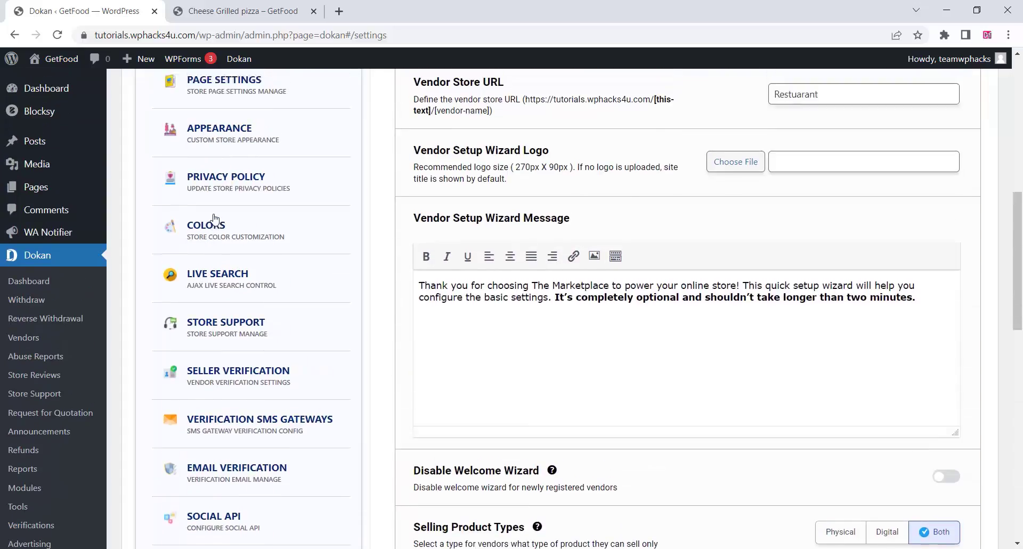
scroll(214, 218, up, 8)
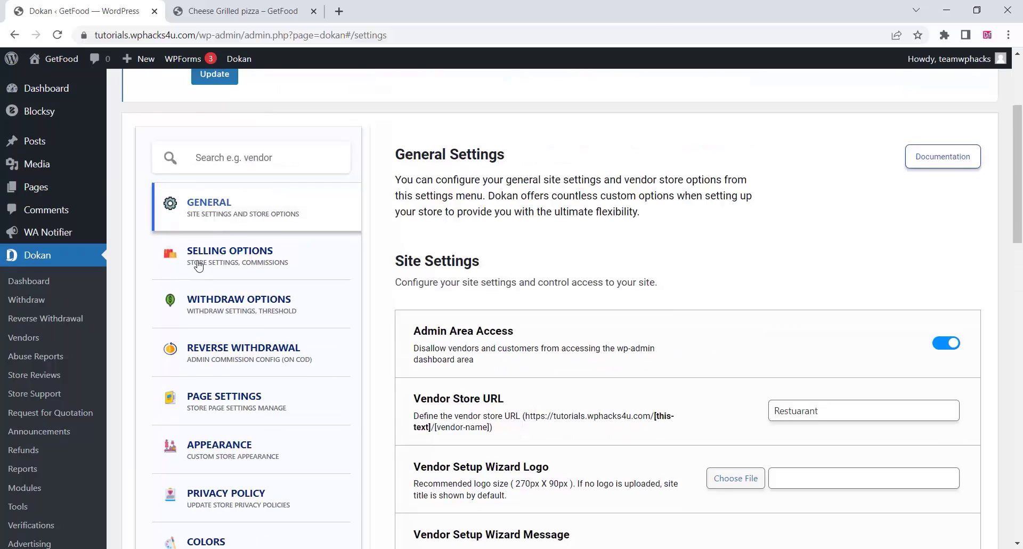
- Enable Vendors Can Create Tags under Vendor Capabilities in Dokan's Selling Options
click(201, 265)
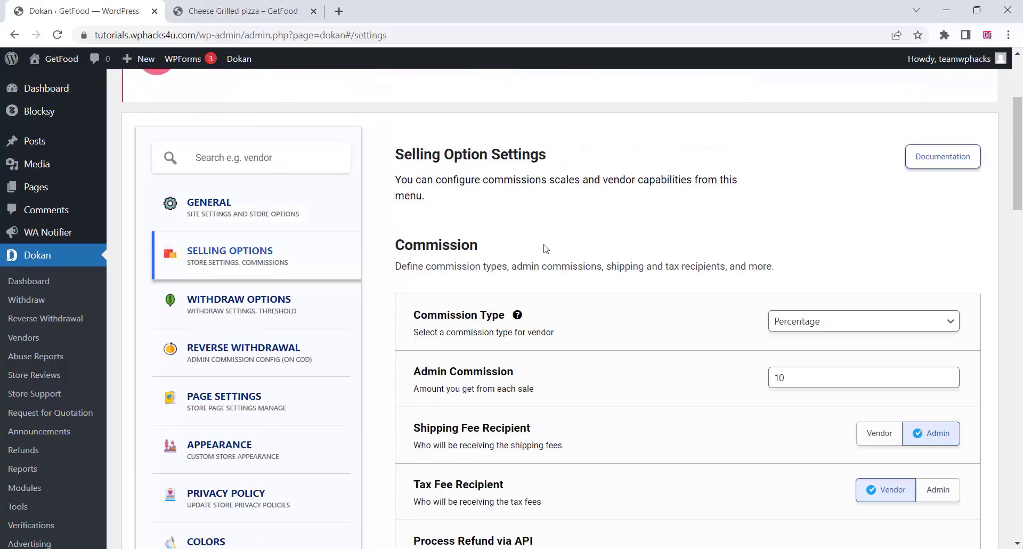
scroll(545, 249, down, 5)
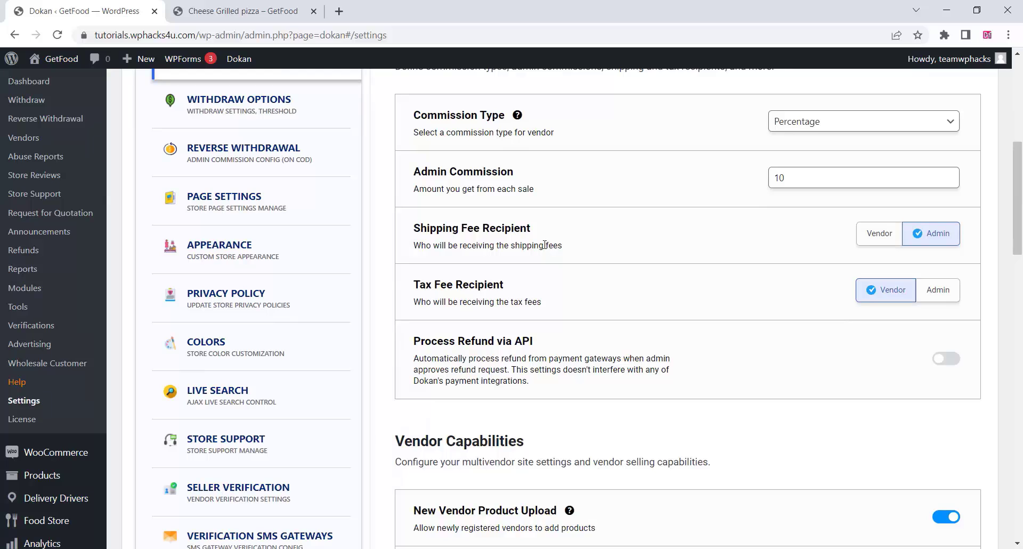
scroll(545, 244, down, 7)
scroll(545, 245, down, 6)
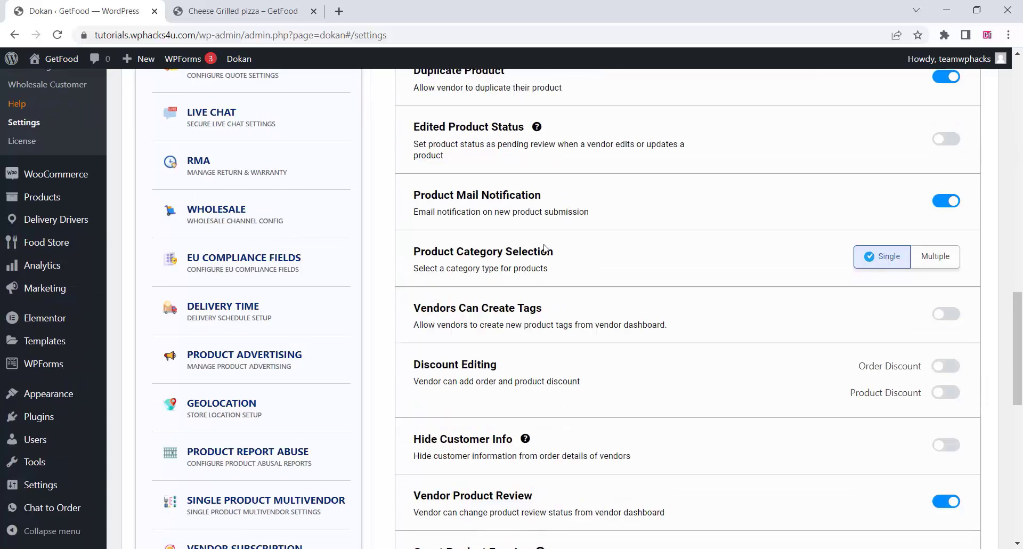
scroll(544, 245, down, 2)
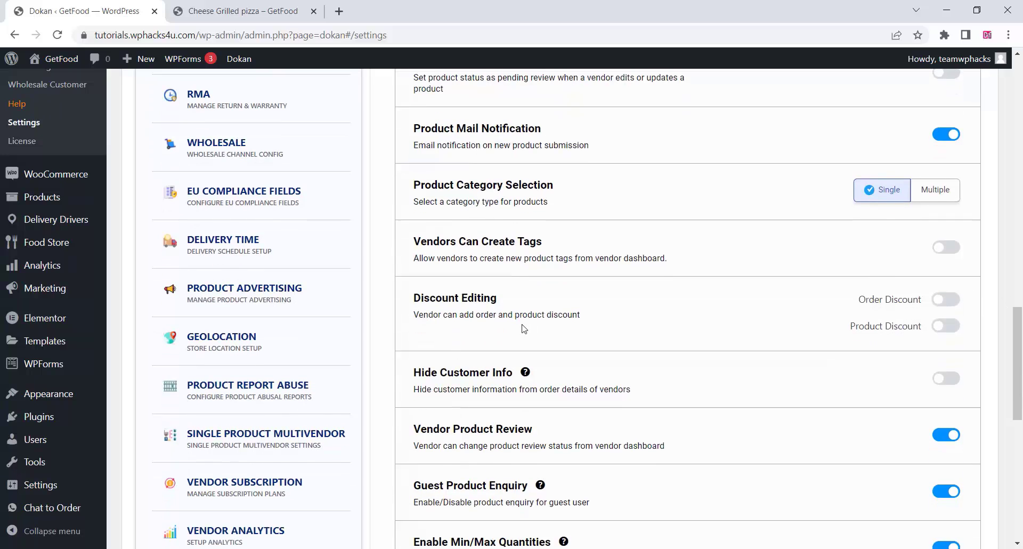
click(957, 251)
- Review the other vendor capabilities in Selling Options and save the changes
scroll(540, 309, down, 3)
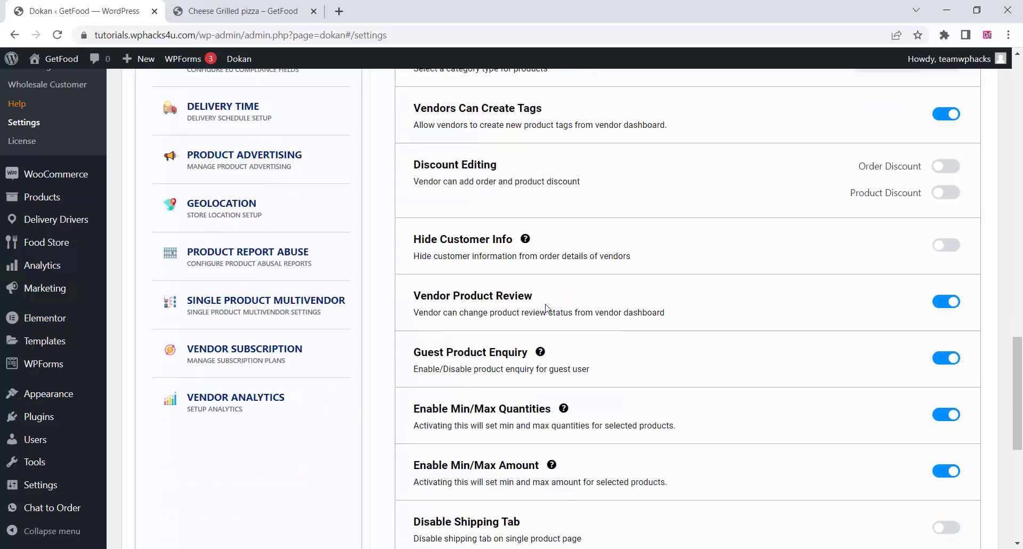
scroll(546, 307, down, 1)
scroll(546, 308, up, 8)
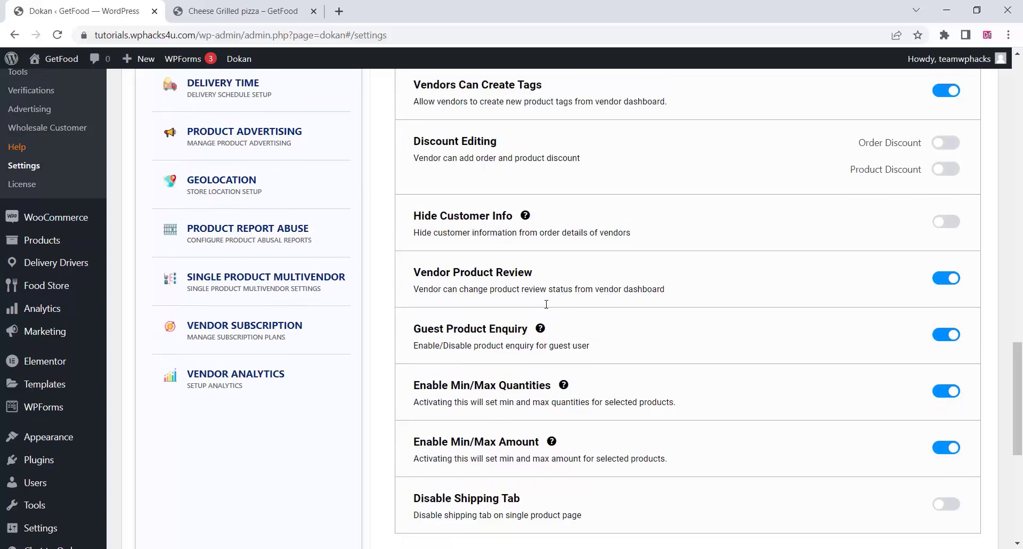
scroll(550, 307, up, 1)
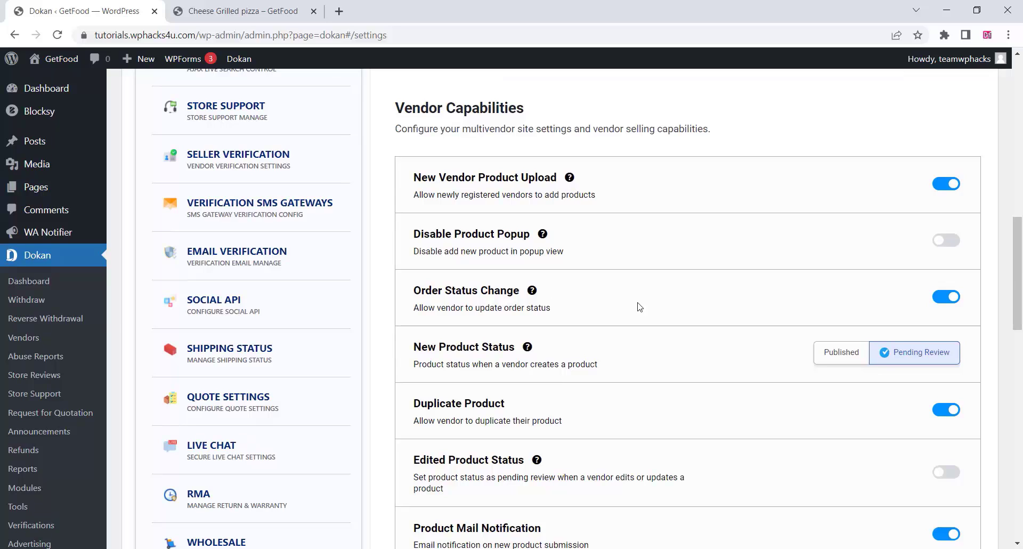
scroll(677, 371, down, 2)
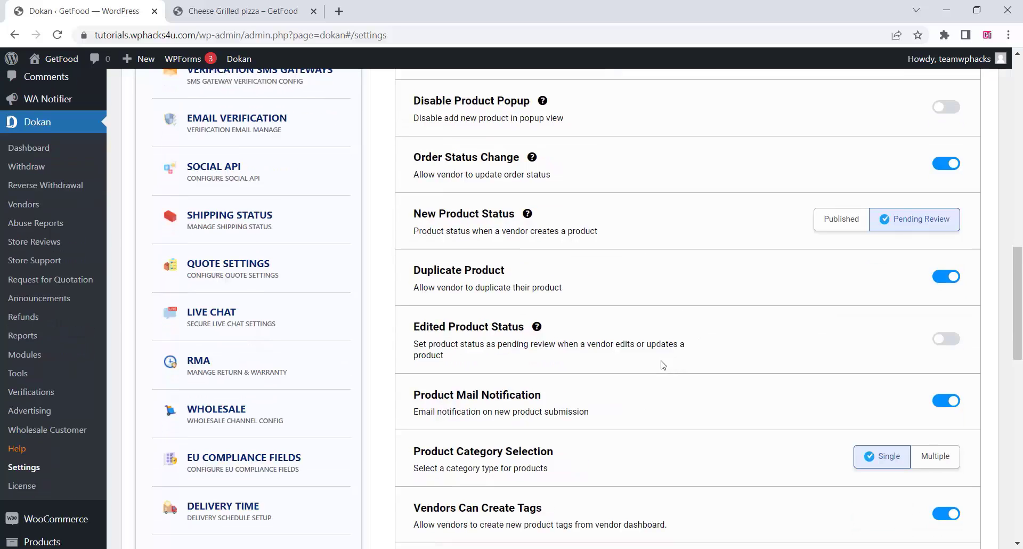
scroll(649, 362, down, 1)
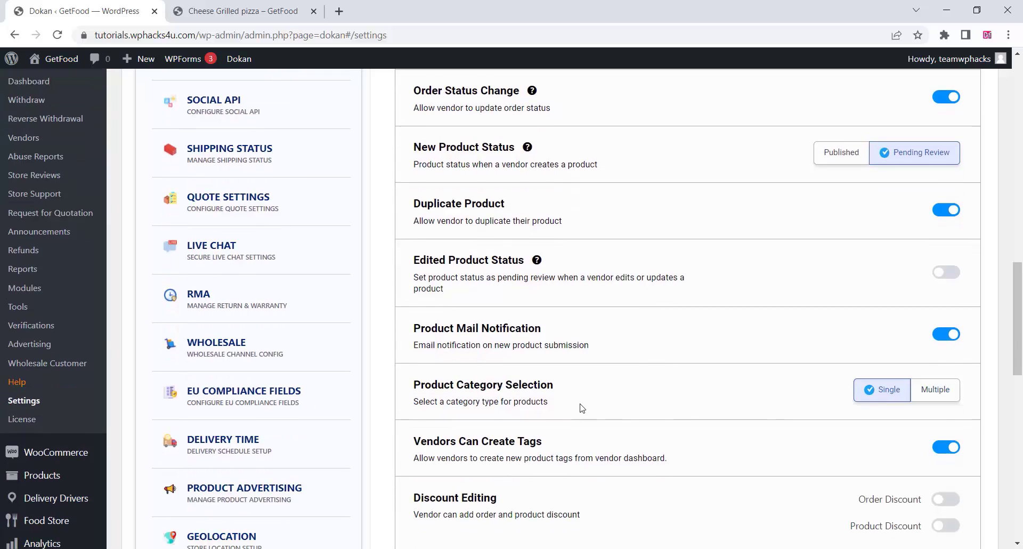
scroll(582, 408, down, 2)
scroll(581, 408, down, 9)
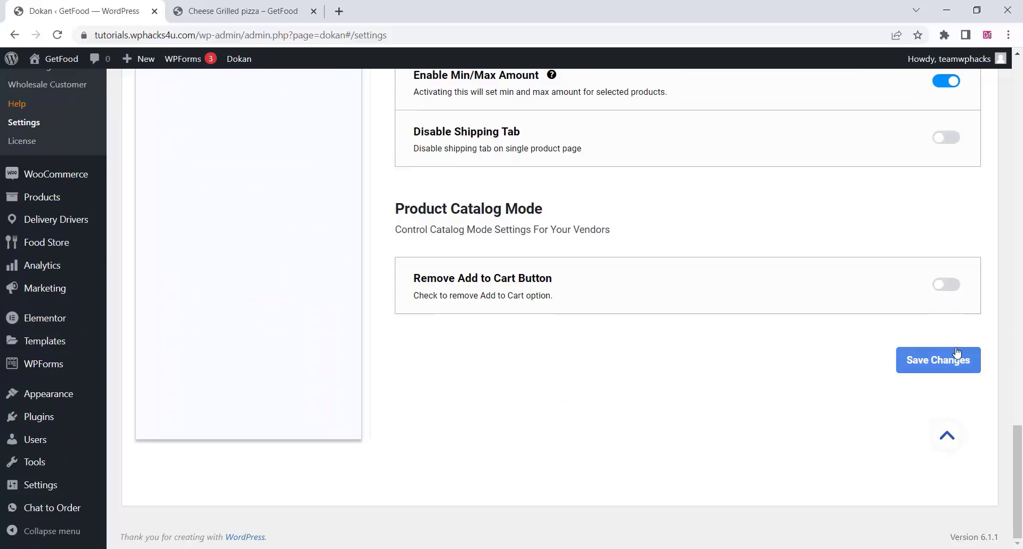
click(939, 360)
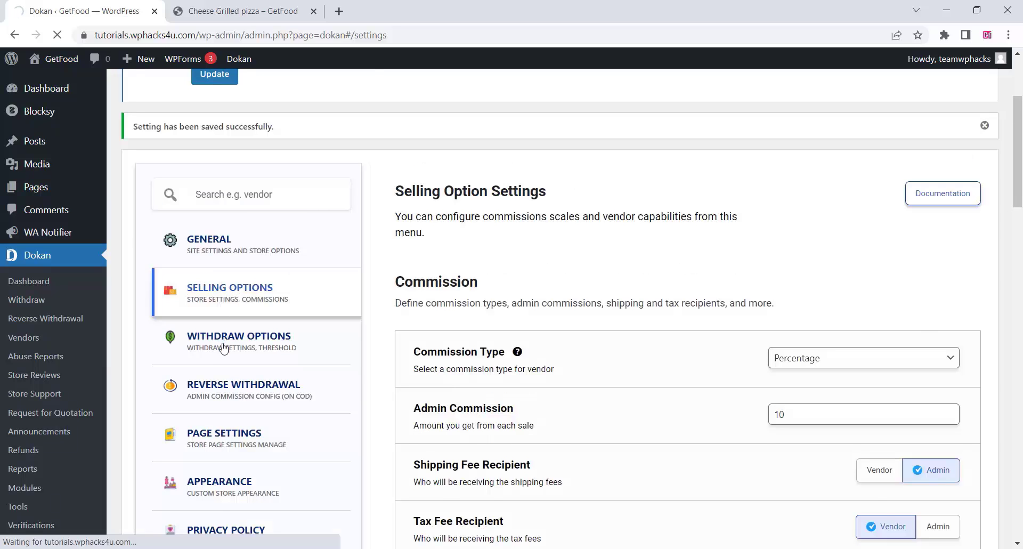
- Examine the Withdraw Options, temporarily enabling the Custom withdraw method to inspect its fields and switching it back off
click(221, 345)
scroll(653, 302, down, 3)
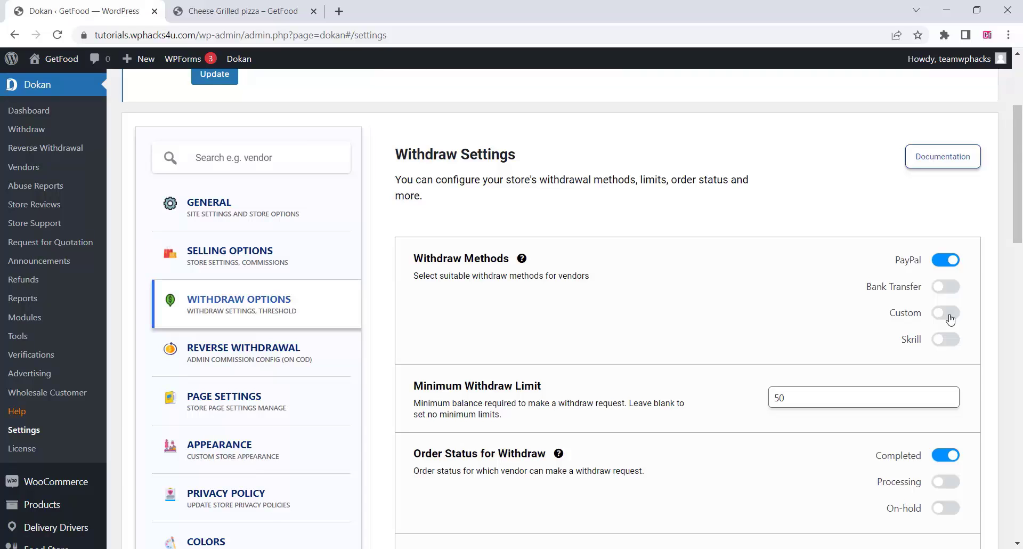
click(949, 314)
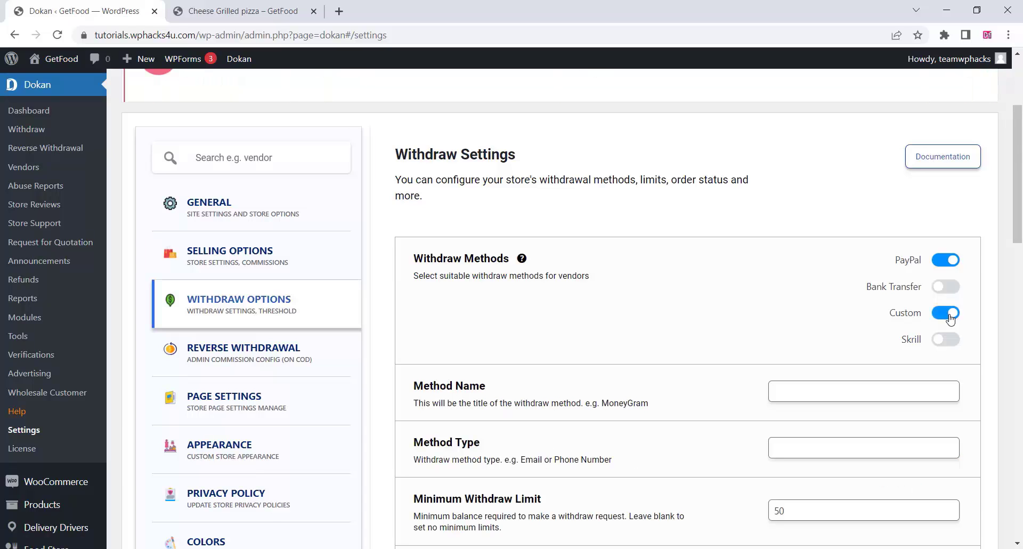
scroll(666, 319, down, 3)
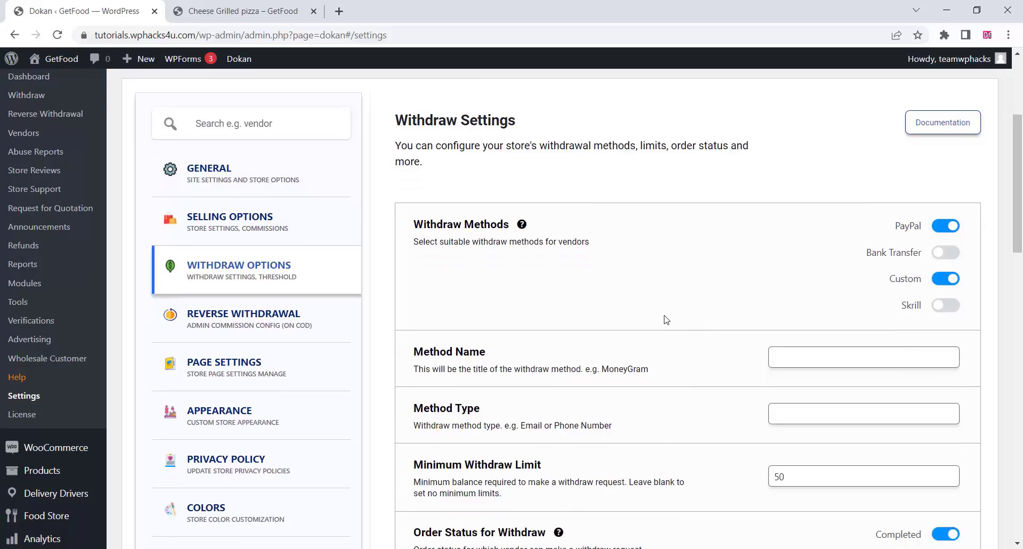
scroll(586, 365, down, 8)
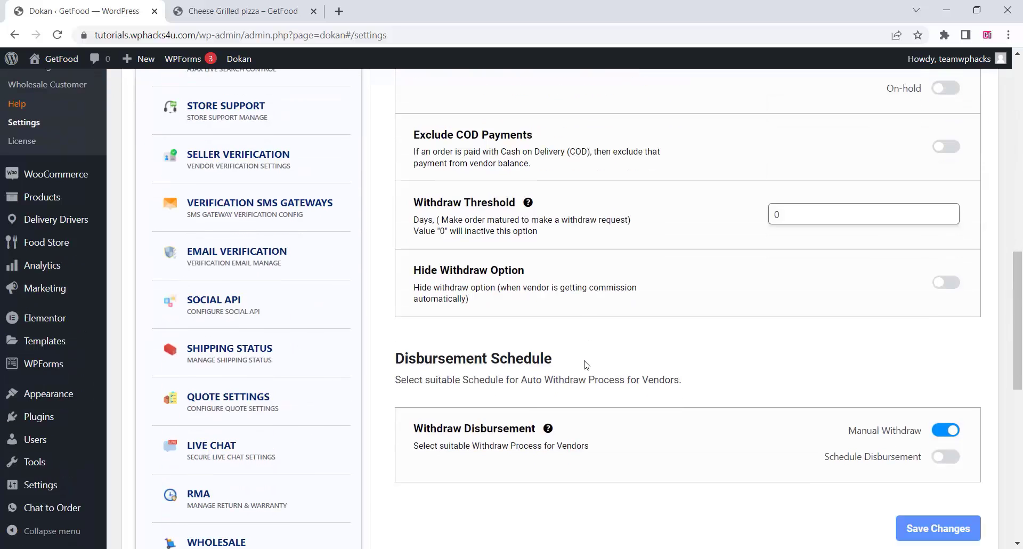
scroll(586, 365, up, 10)
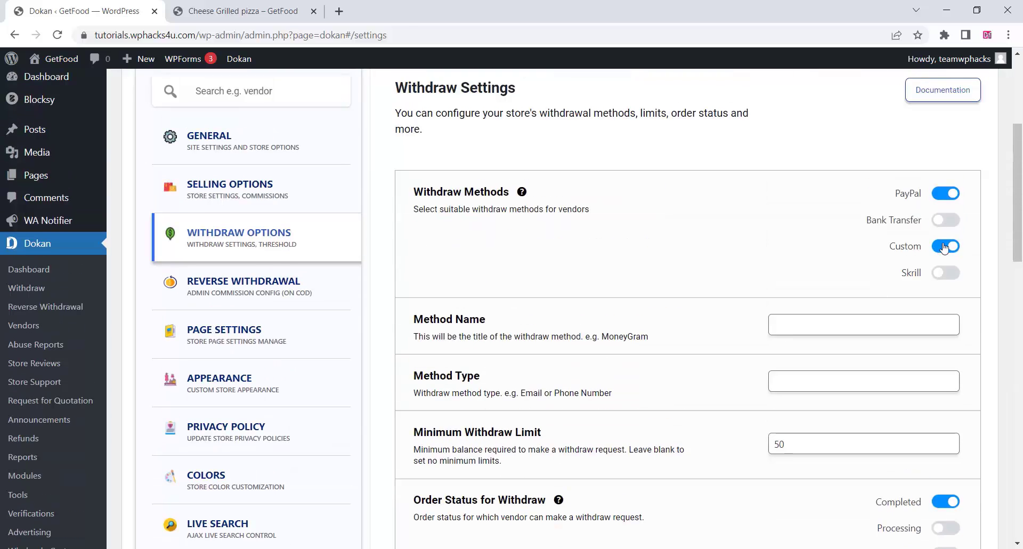
click(939, 248)
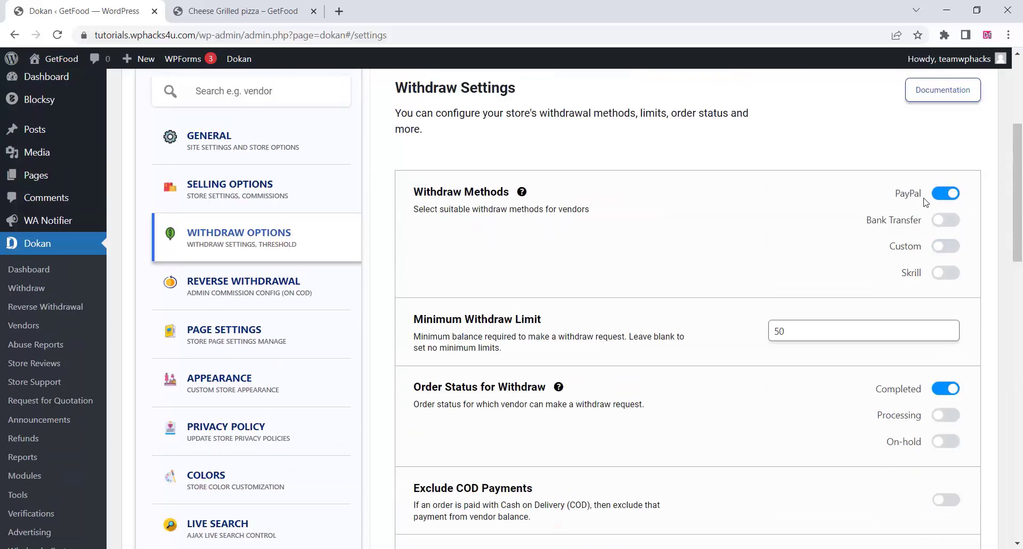
- Review the Reverse Withdrawal settings, including gateway, billing type, balance threshold, grace period and announcement options
click(289, 297)
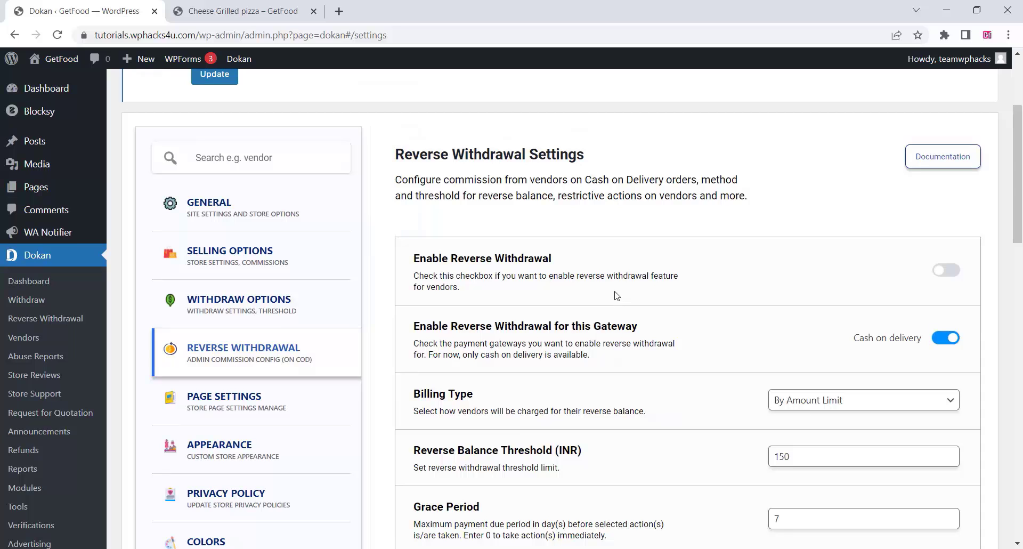
scroll(617, 296, down, 4)
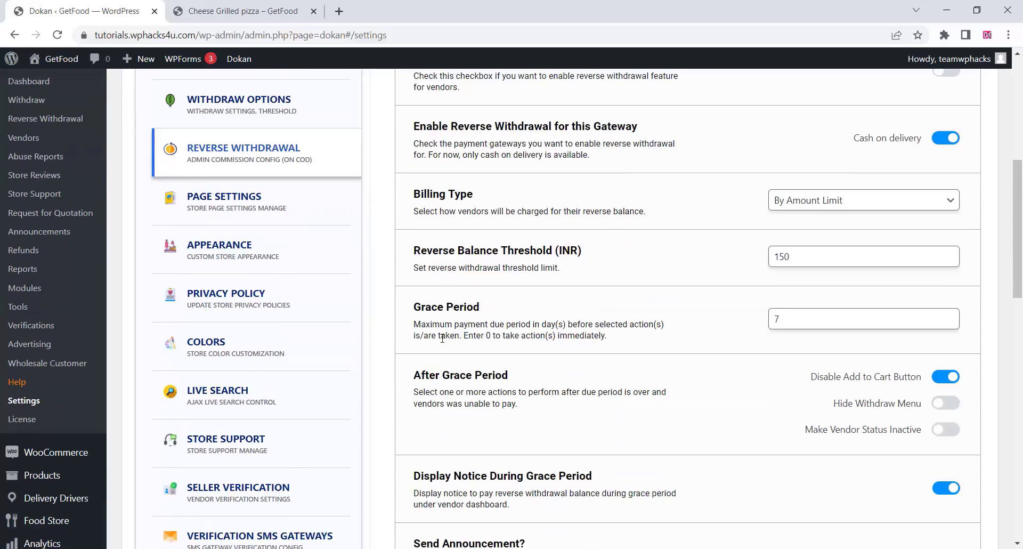
scroll(383, 347, down, 3)
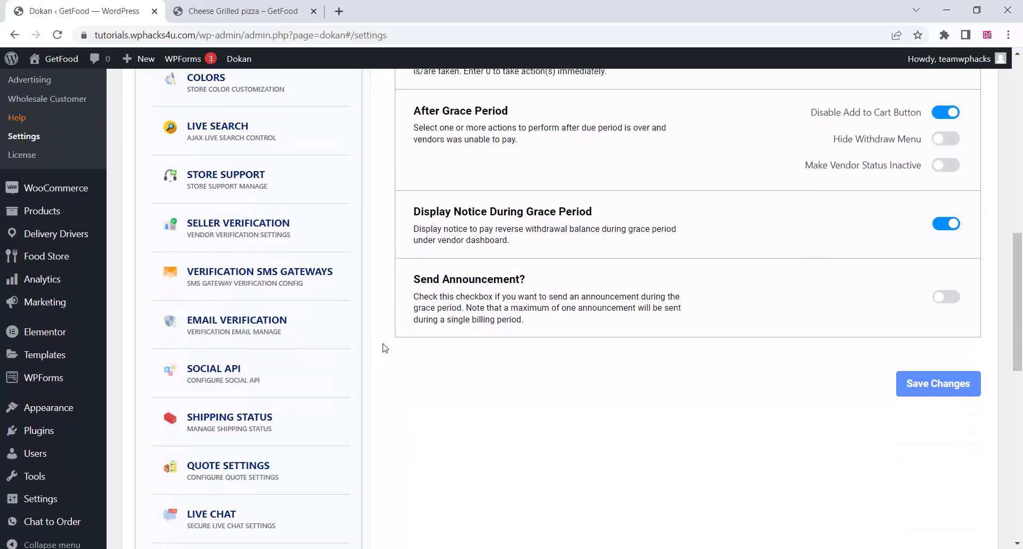
scroll(383, 348, up, 2)
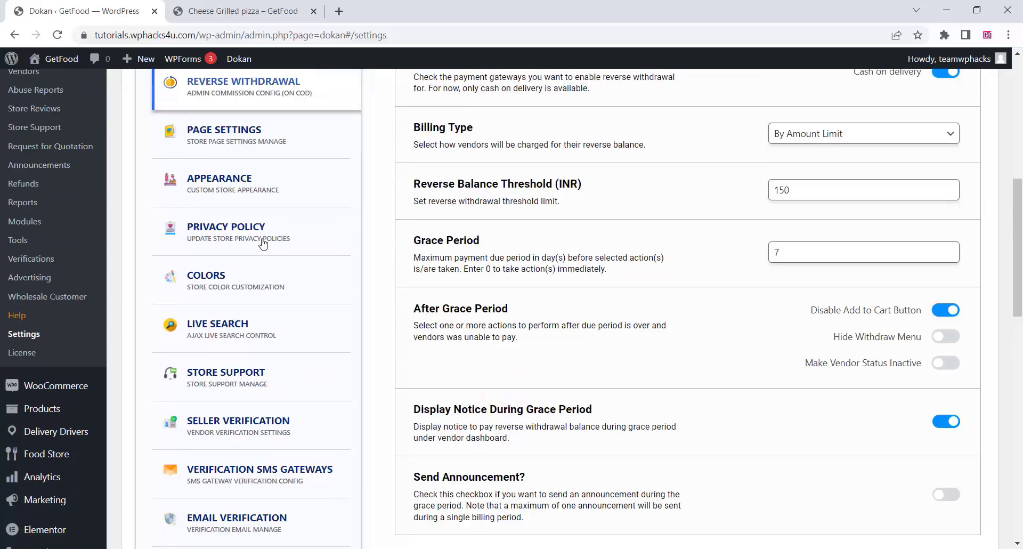
- Review Dokan's Page Settings and the Appearance settings, including the store map, map API source and reCAPTCHA options
click(245, 136)
scroll(277, 388, up, 3)
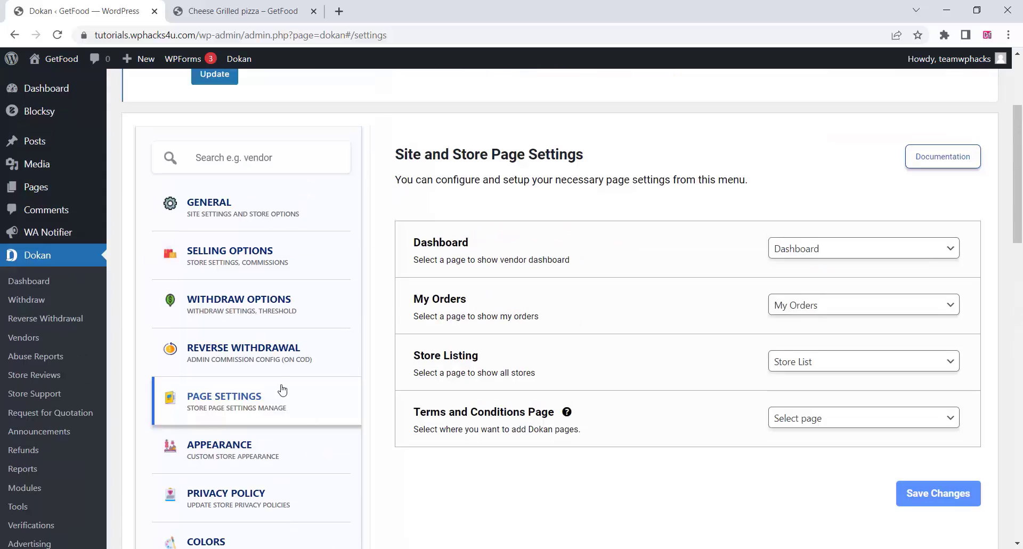
scroll(283, 390, down, 1)
scroll(282, 390, down, 3)
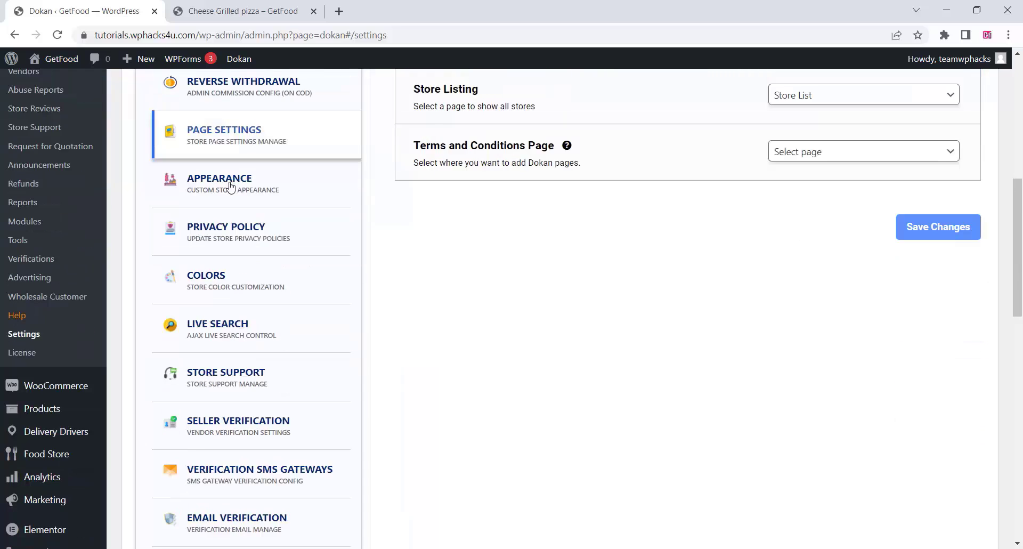
click(231, 186)
scroll(476, 234, down, 4)
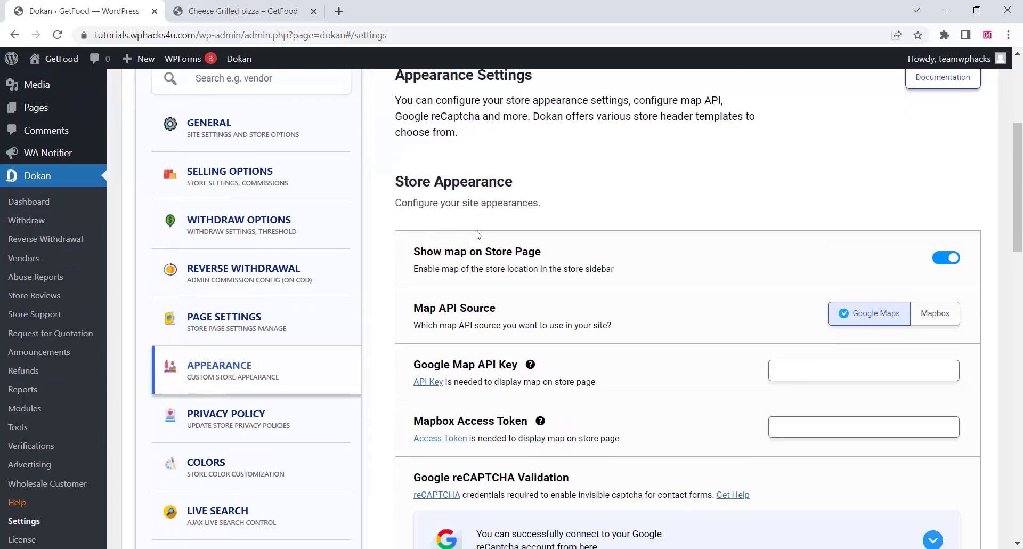
scroll(246, 317, down, 3)
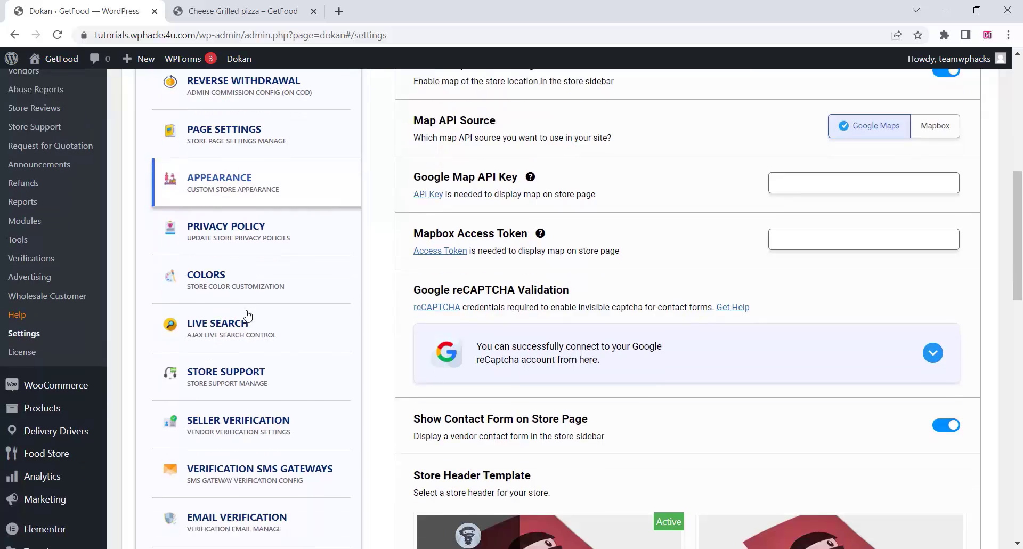
- Review Dokan's Colors and Live Search settings, and look through the list of remaining settings sections
click(230, 211)
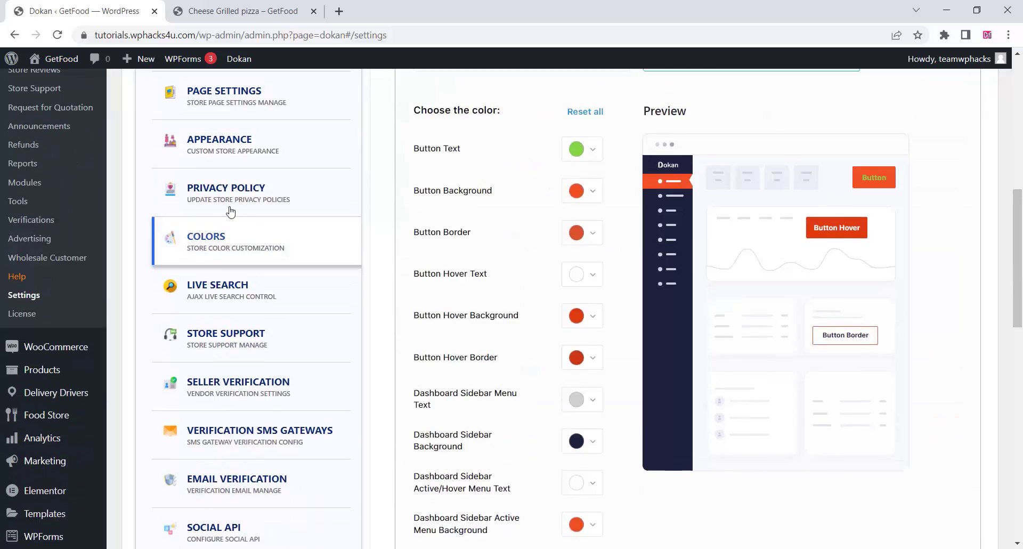
scroll(470, 292, down, 4)
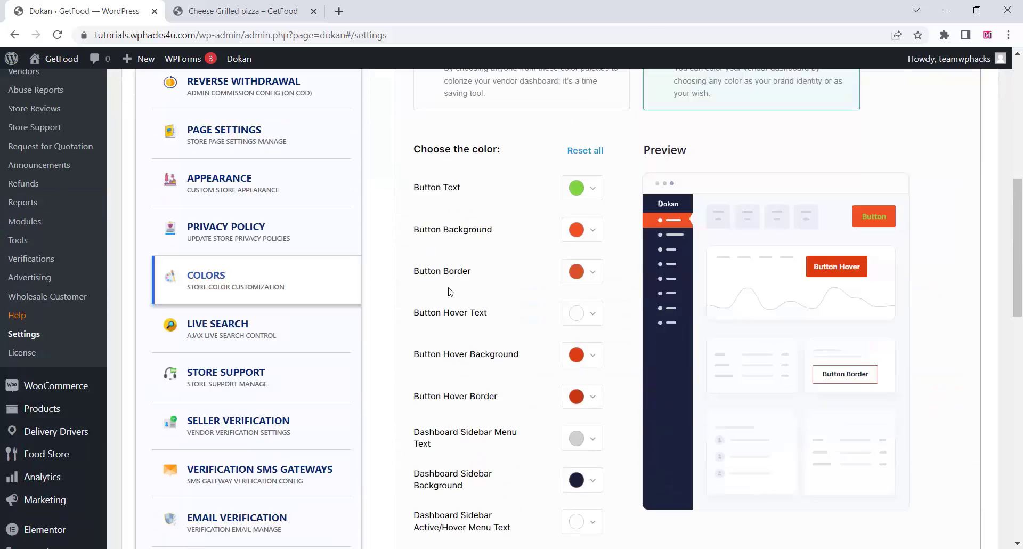
click(200, 338)
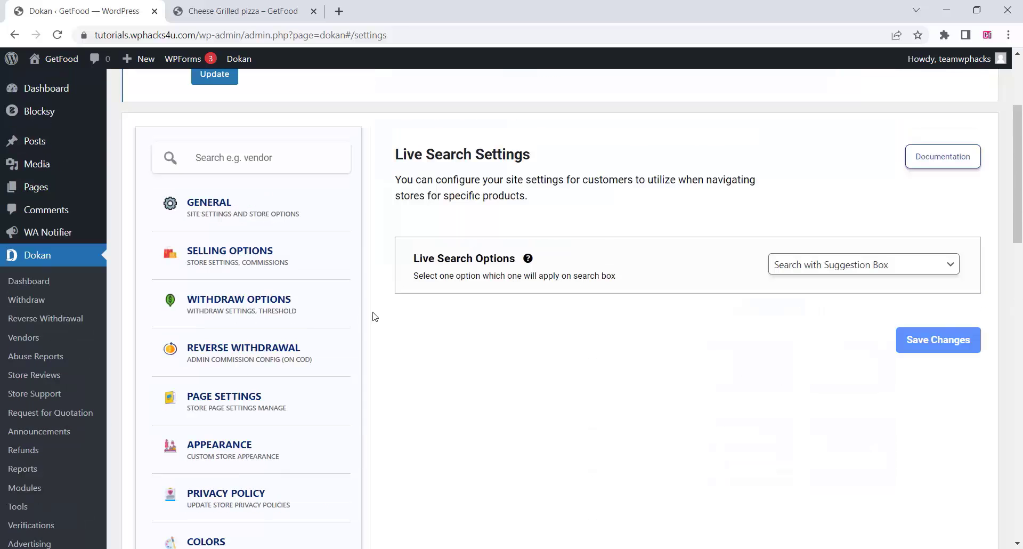
scroll(374, 316, down, 5)
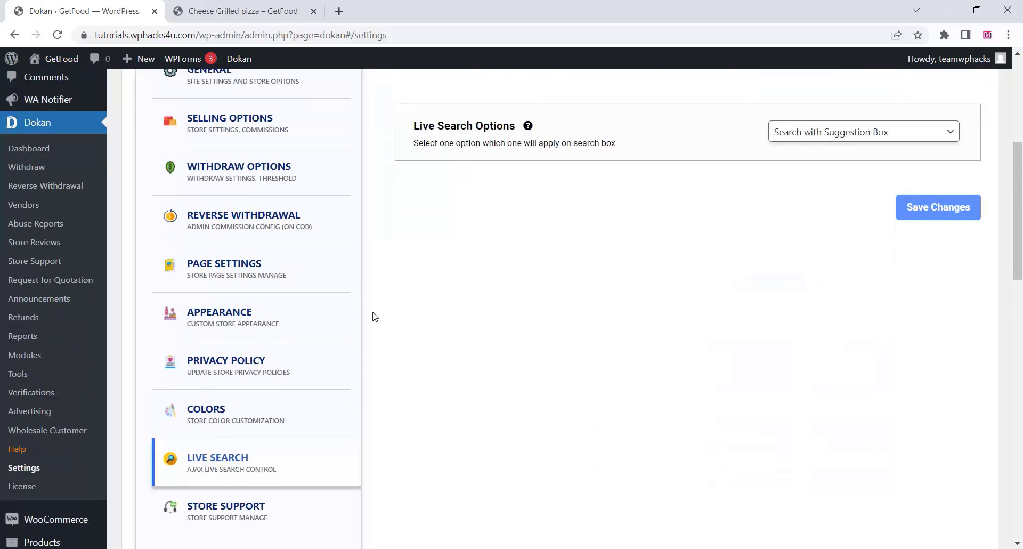
scroll(201, 341, down, 3)
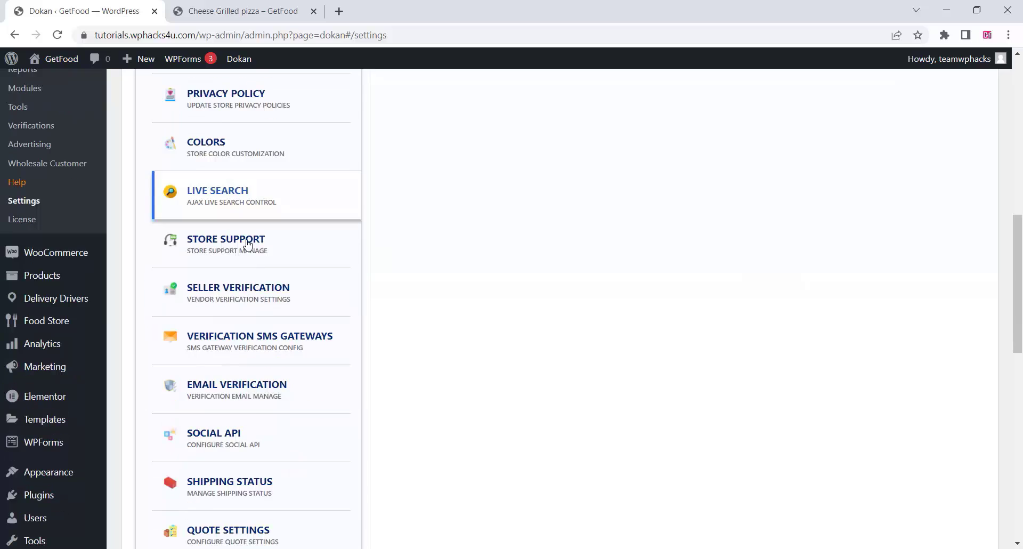
scroll(217, 303, down, 3)
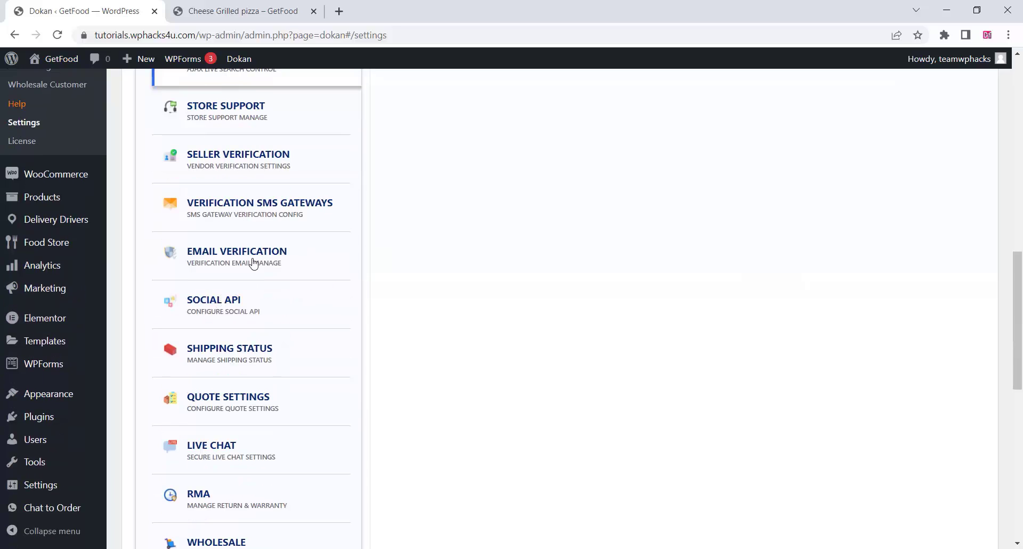
scroll(254, 262, down, 3)
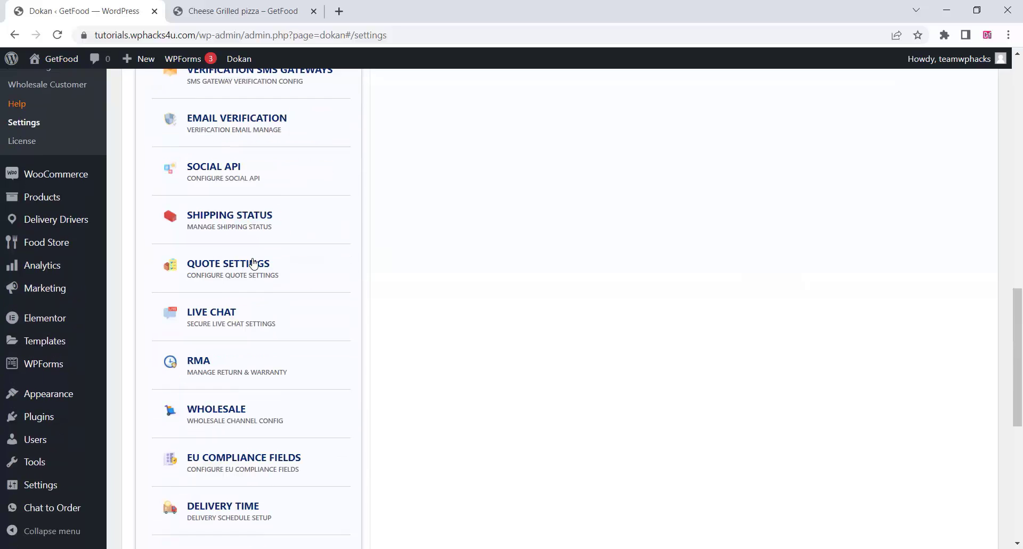
scroll(253, 262, down, 3)
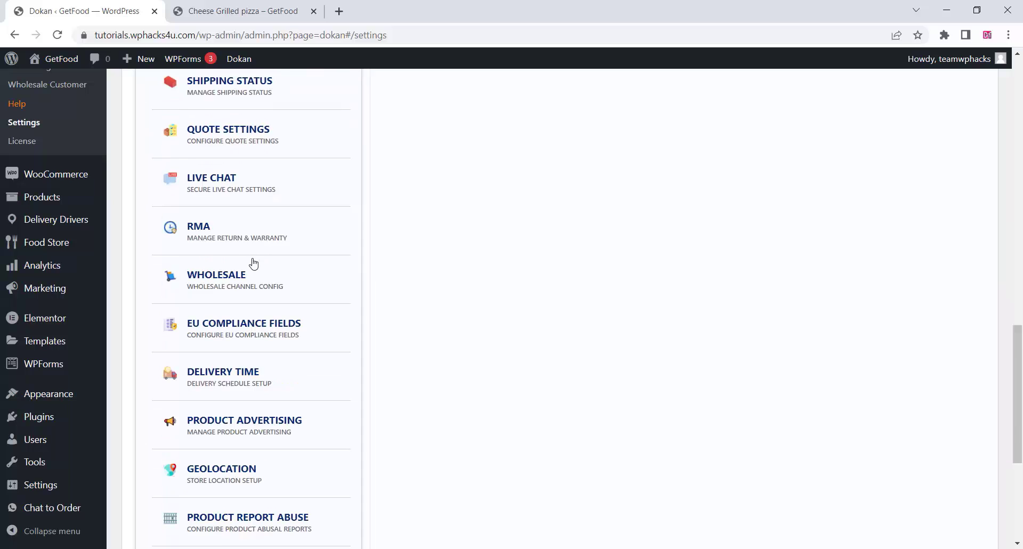
scroll(253, 262, down, 3)
scroll(253, 262, down, 3)
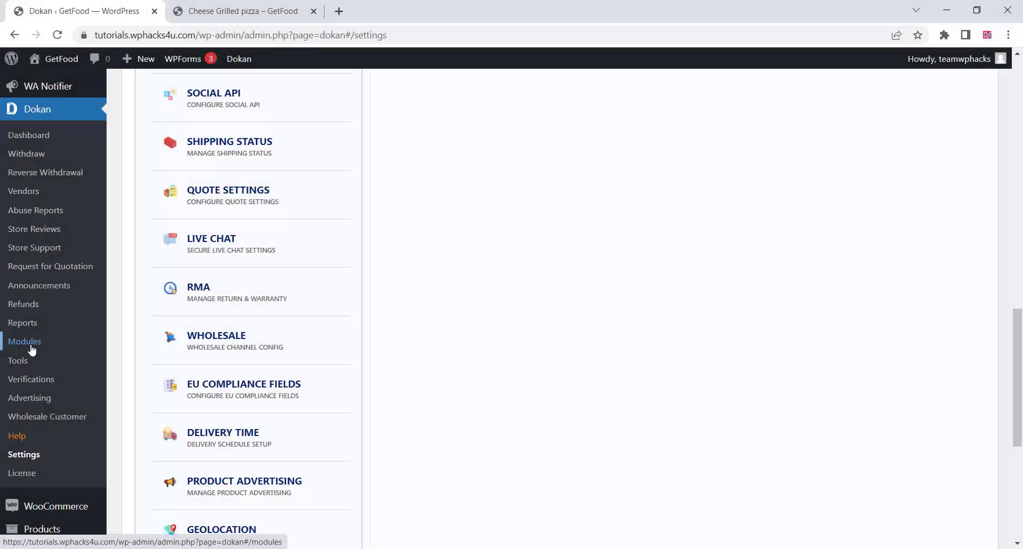
- Open Dokan's Modules page and look over the modules
click(31, 343)
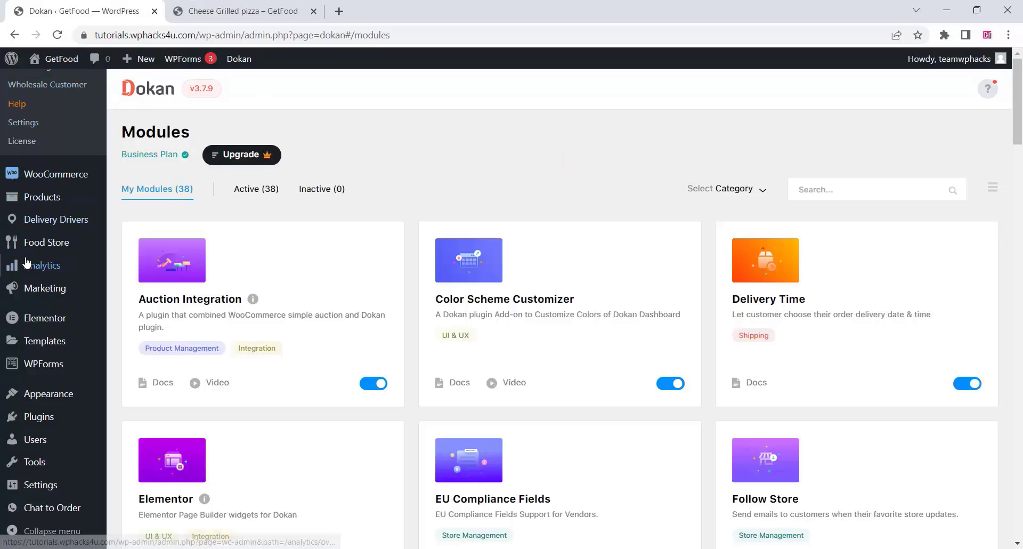
mouse_move(26, 262)
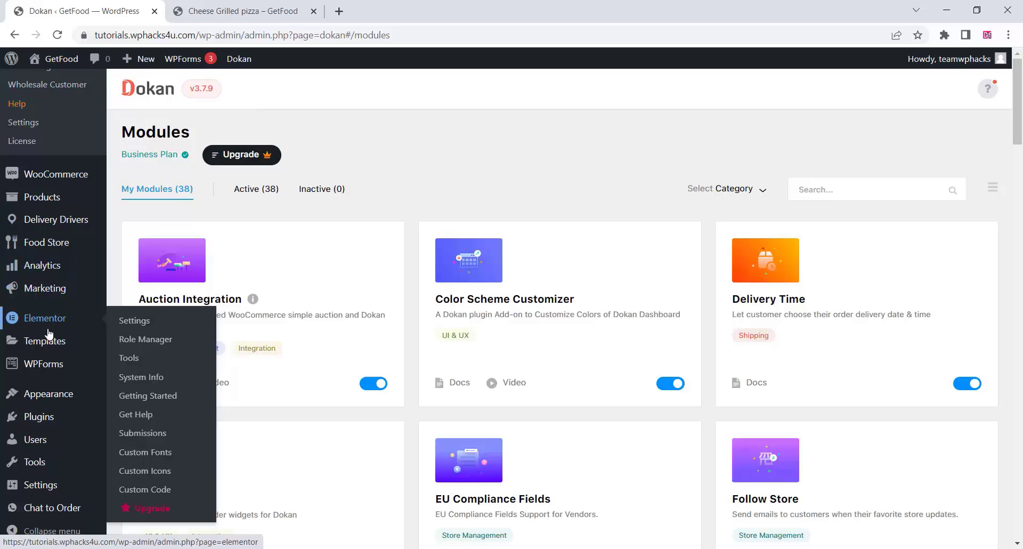
scroll(45, 328, down, 5)
scroll(48, 334, up, 5)
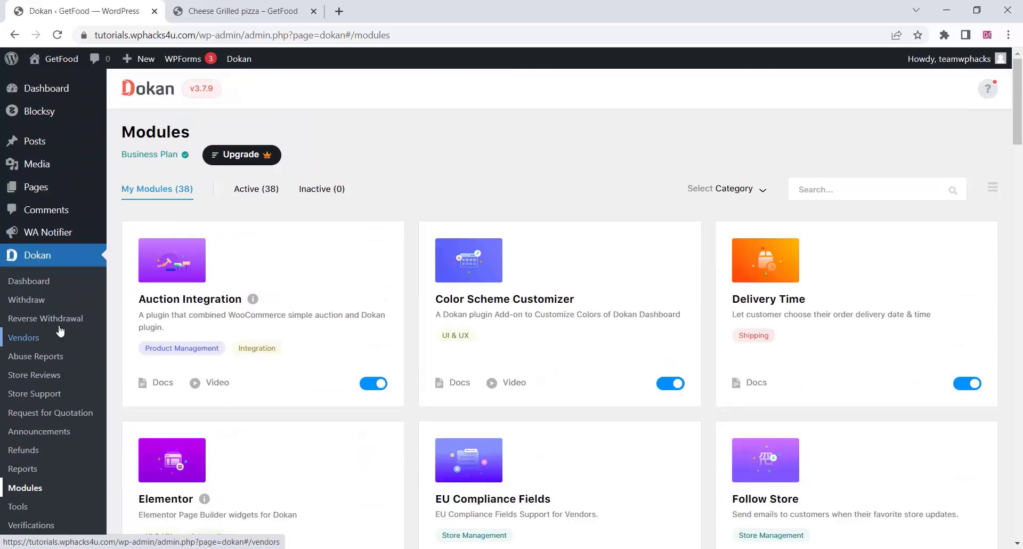
scroll(48, 221, down, 8)
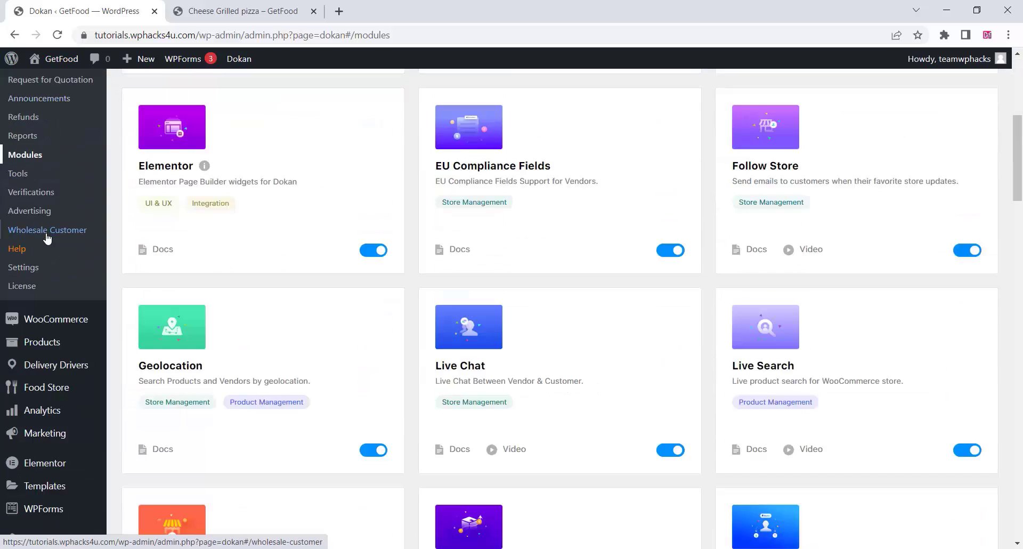
- Open the Dokan Razorpay gateway setup from WooCommerce's payment settings
mouse_move(78, 183)
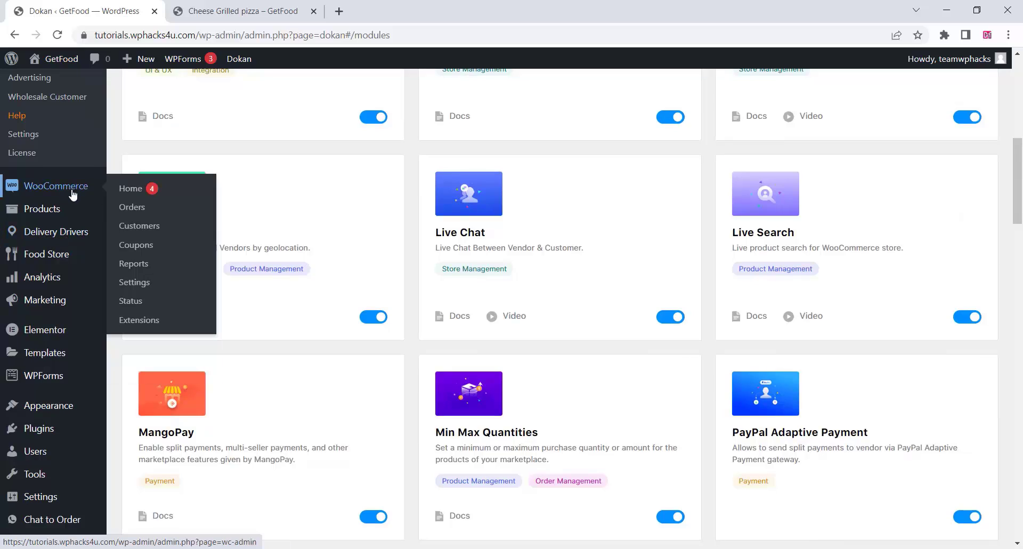
click(133, 285)
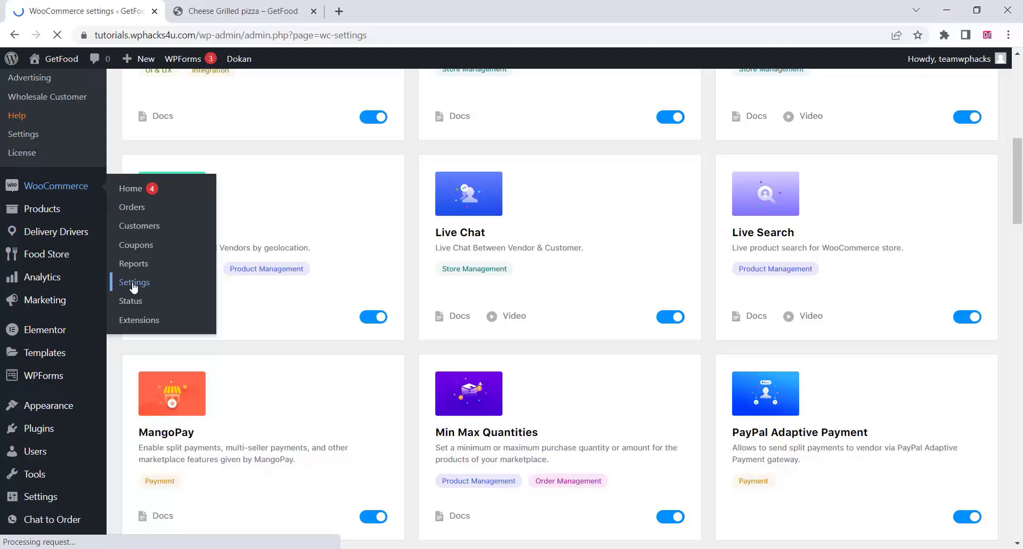
scroll(433, 297, down, 3)
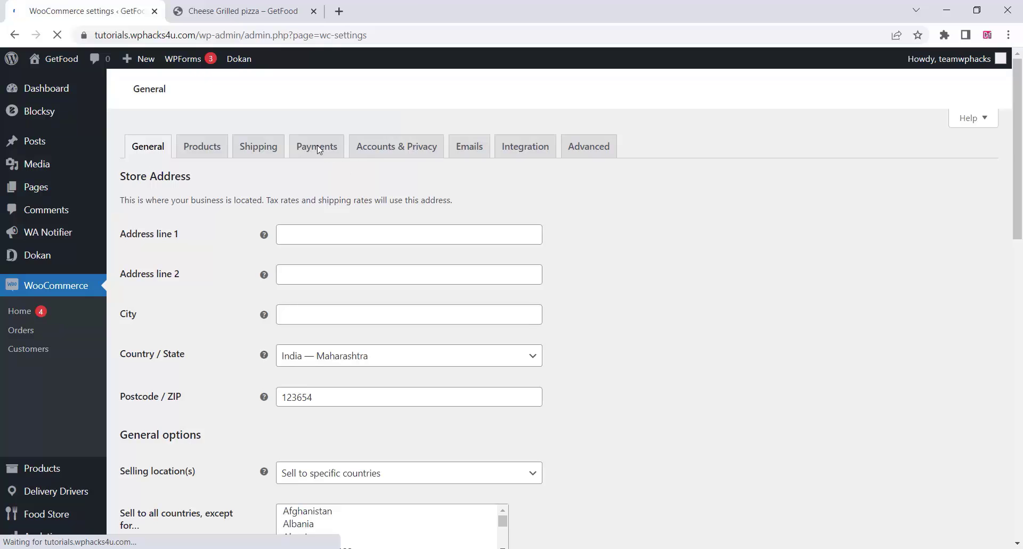
click(326, 152)
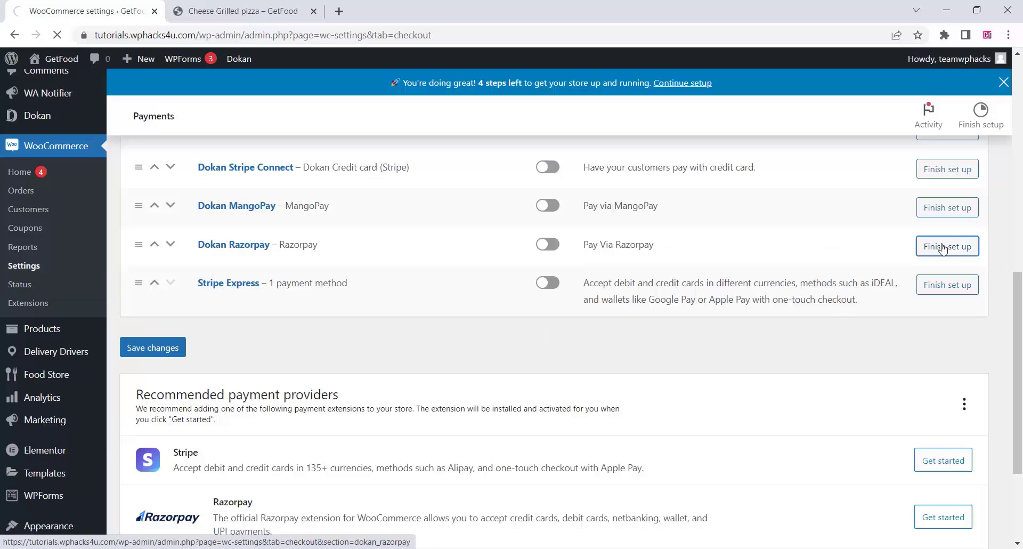
click(943, 246)
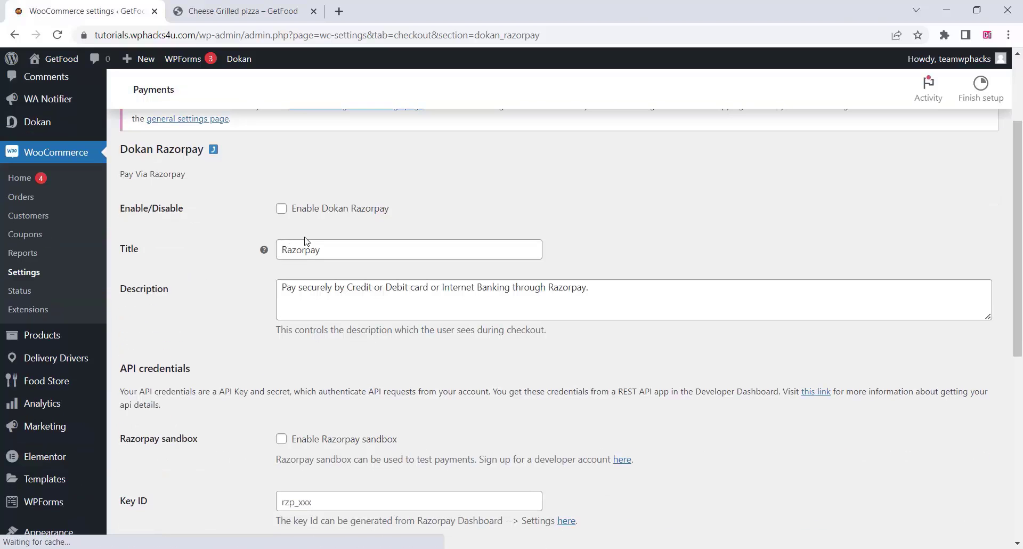
- Enable the Dokan Razorpay payment gateway and its Razorpay sandbox mode
click(281, 209)
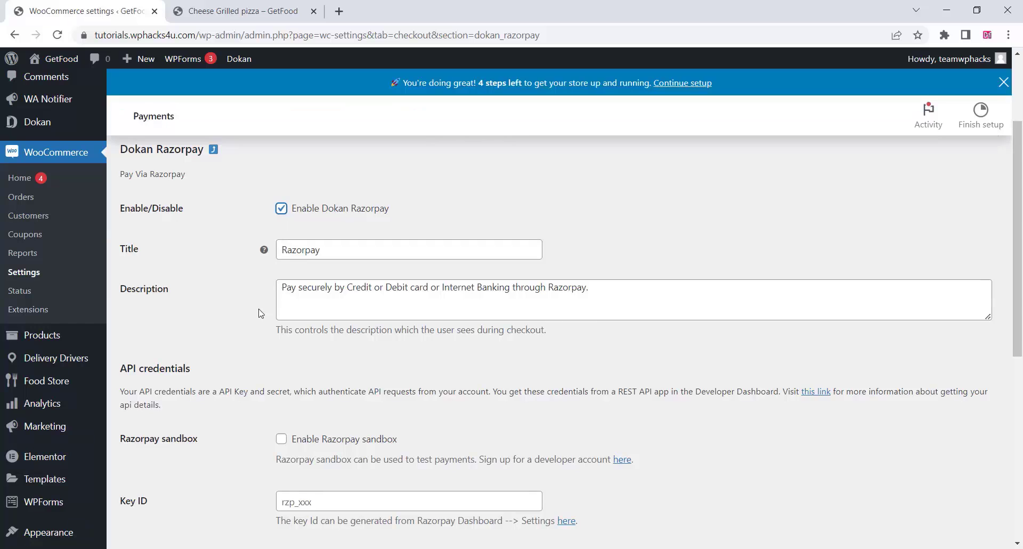
scroll(240, 356, down, 2)
scroll(239, 356, down, 1)
click(282, 332)
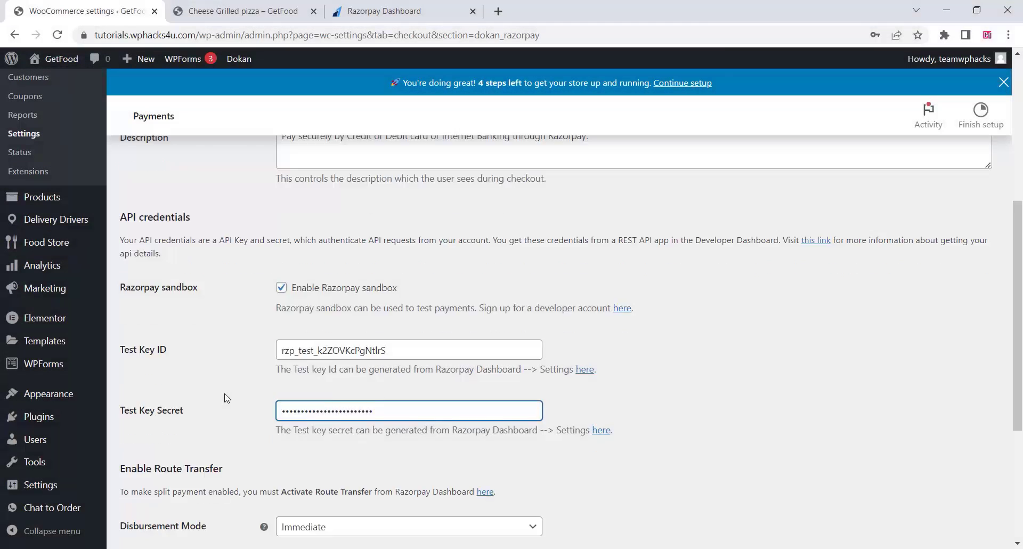
- Try the On Order Complete and Immediate disbursement modes for Dokan Razorpay and set Disbursement Mode to Delayed
scroll(224, 395, down, 5)
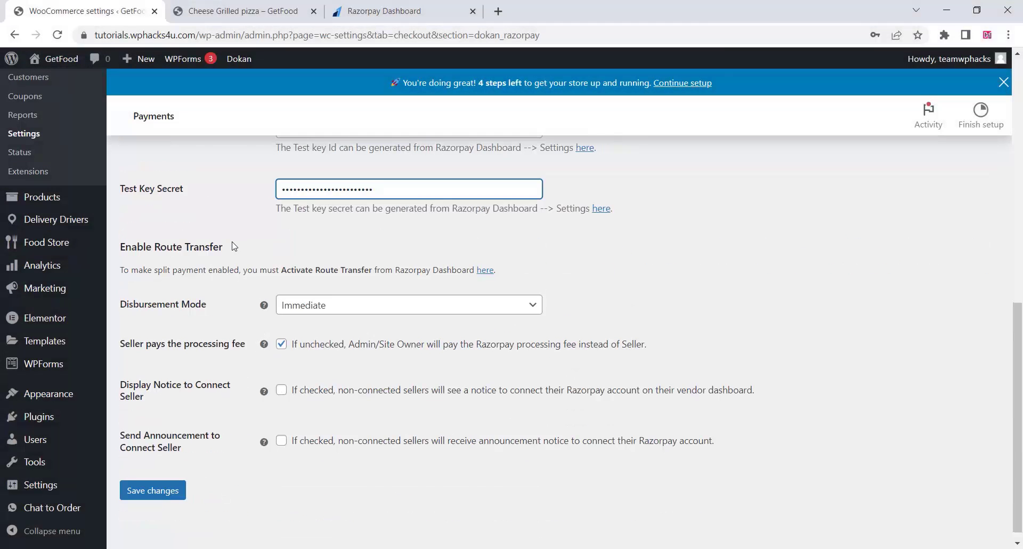
click(316, 305)
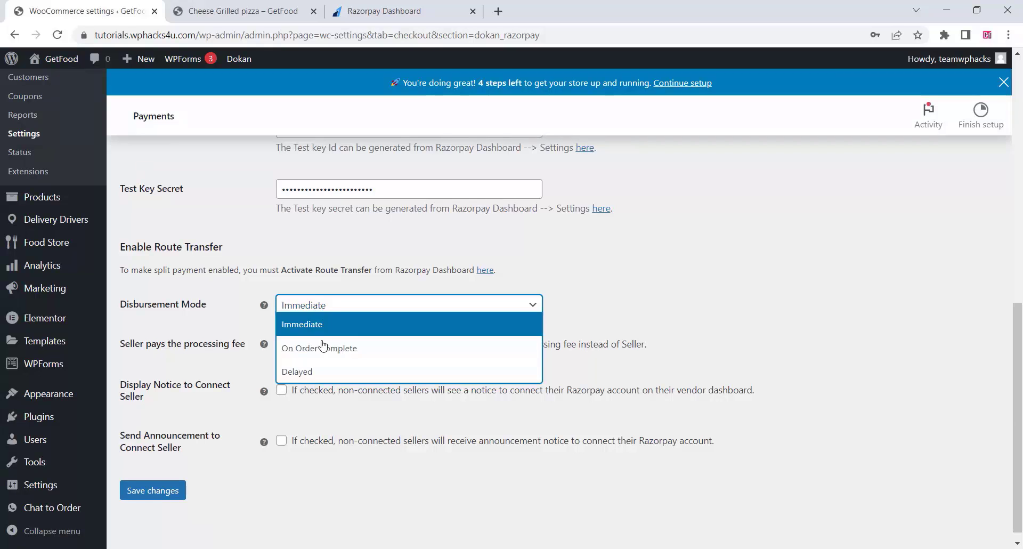
click(319, 361)
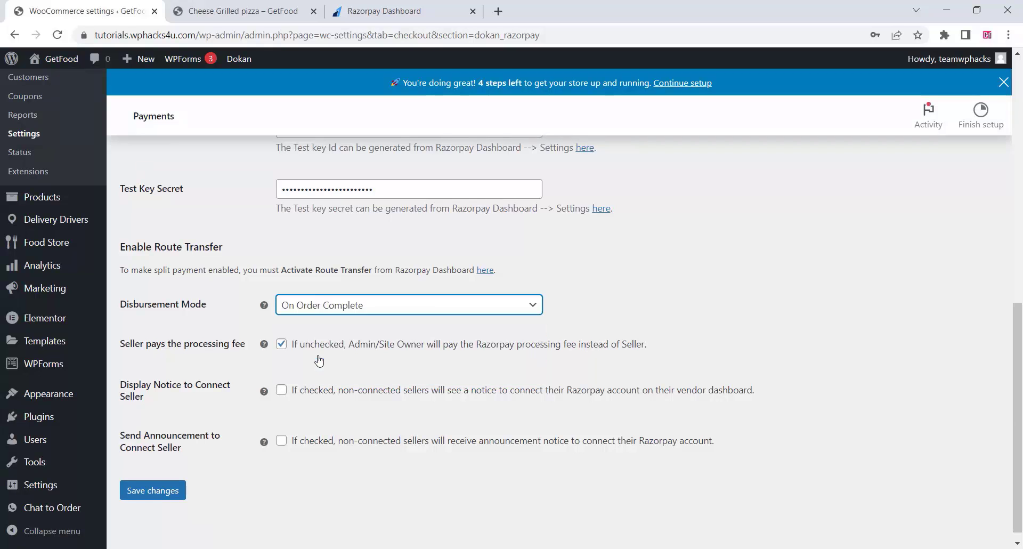
key(Up)
click(321, 312)
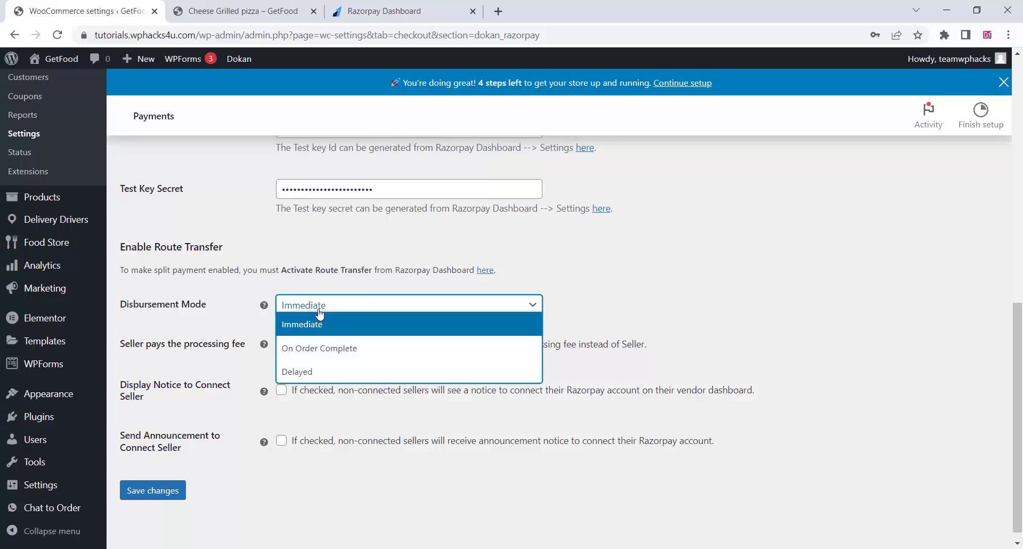
click(304, 371)
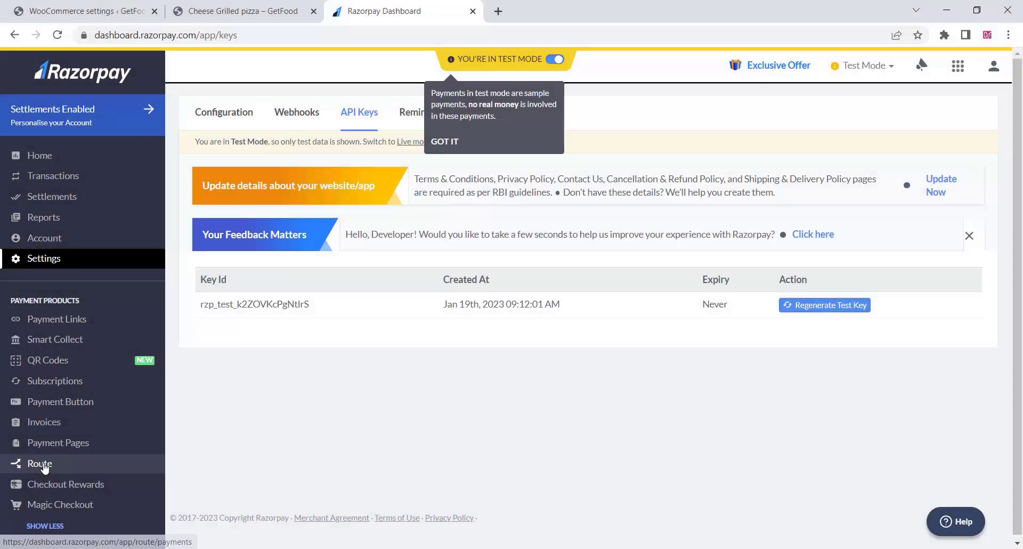
- Switch to the Razorpay Dashboard and open the Route payment product
click(43, 471)
click(398, 298)
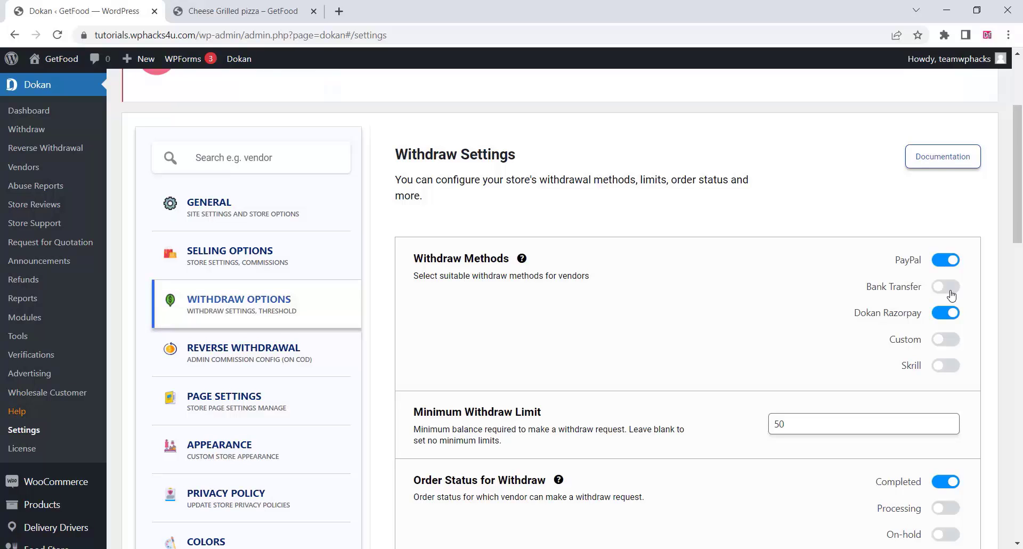
- Enable Bank Transfer as a vendor withdraw method in Dokan's Withdraw Options and save the changes
click(951, 290)
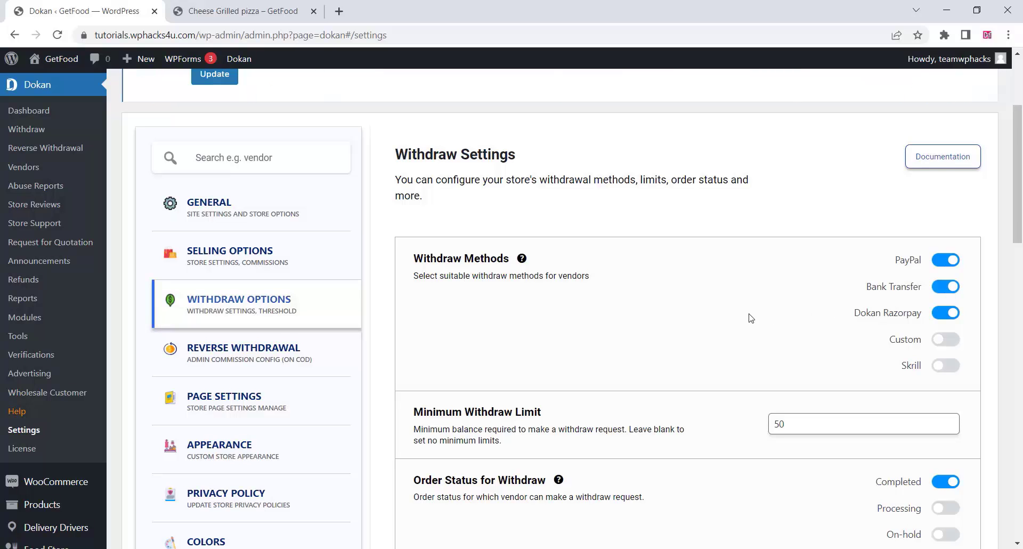
scroll(752, 318, down, 10)
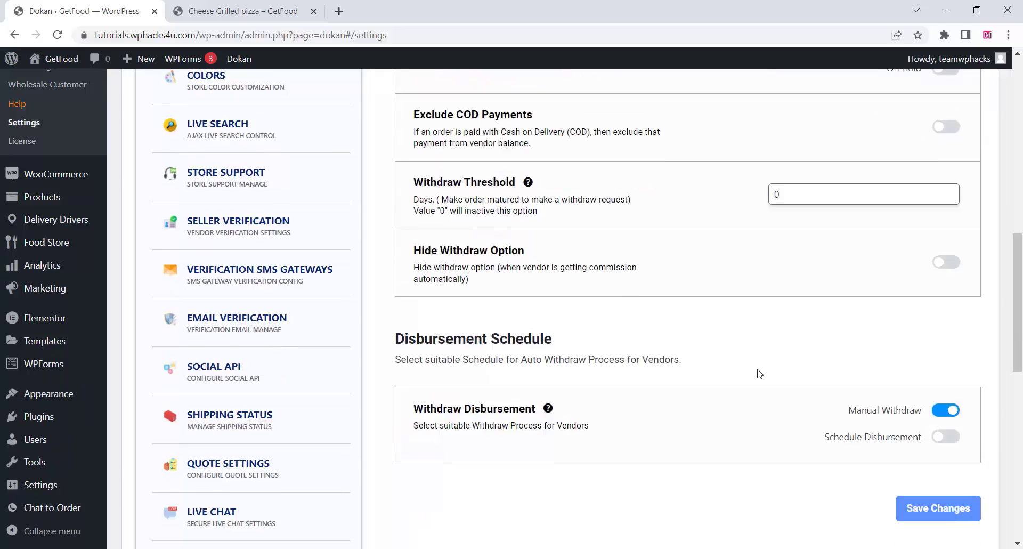
click(937, 508)
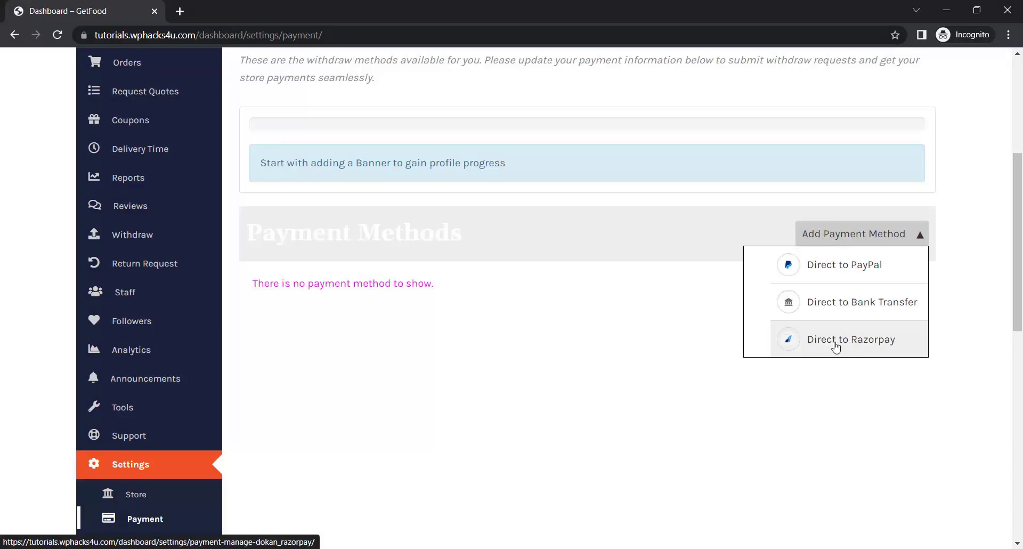
- Choose Direct to Razorpay as the vendor's payment method and open its account sign-up form
click(836, 346)
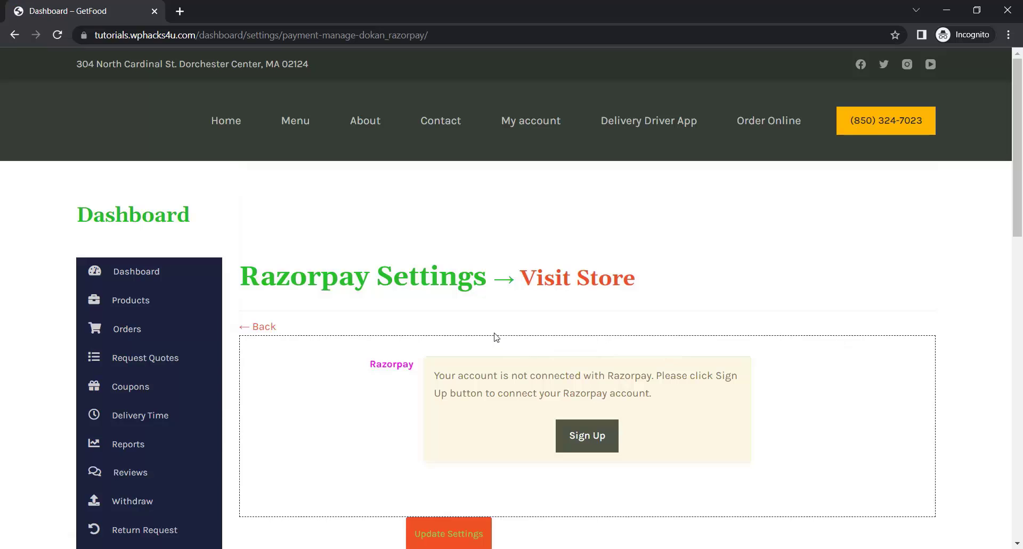
scroll(499, 336, down, 2)
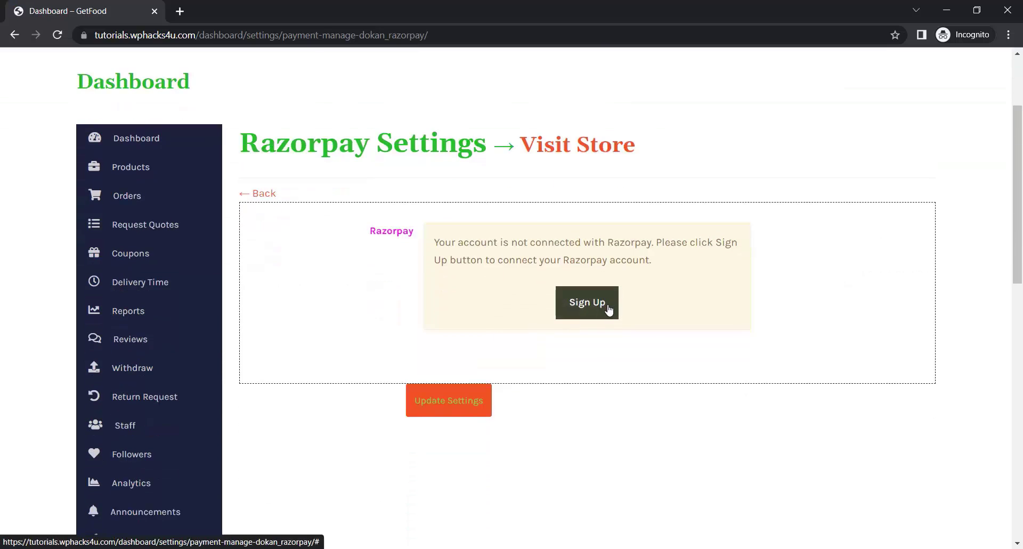
click(608, 309)
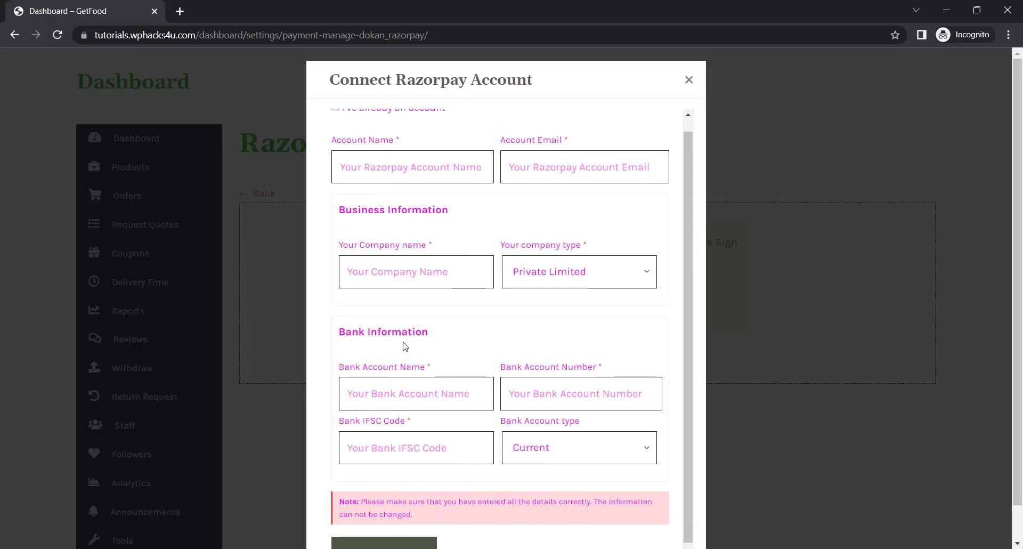
scroll(405, 347, up, 1)
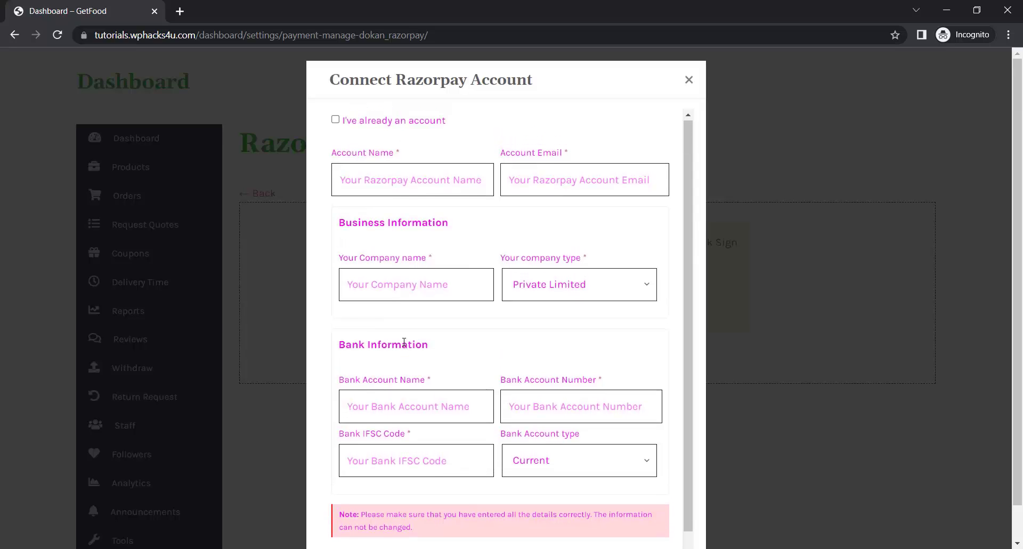
scroll(404, 352, down, 1)
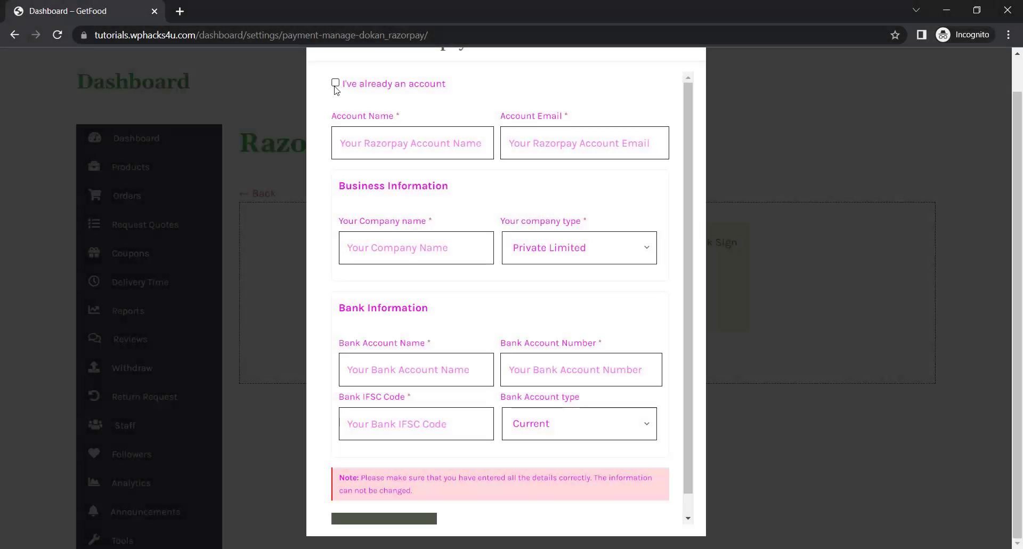
- Mark the vendor as already having a Razorpay account, paste the Razorpay account ID and connect the account
click(335, 83)
click(382, 118)
right_click(375, 122)
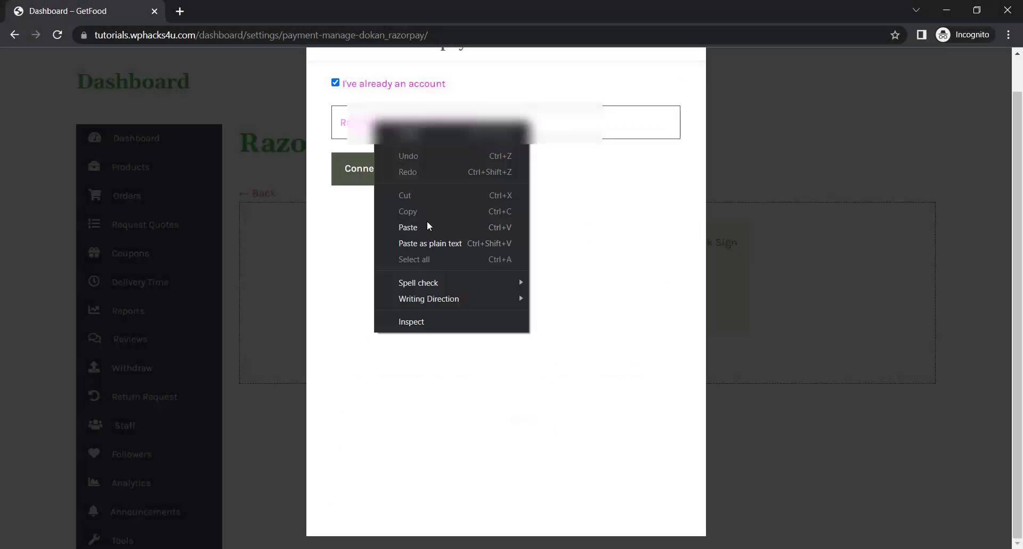
click(410, 228)
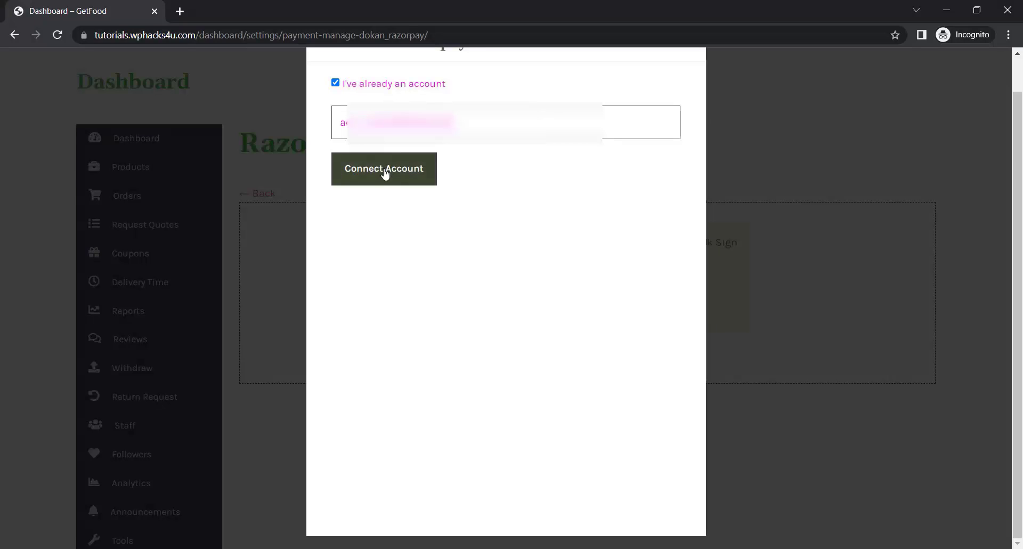
click(384, 172)
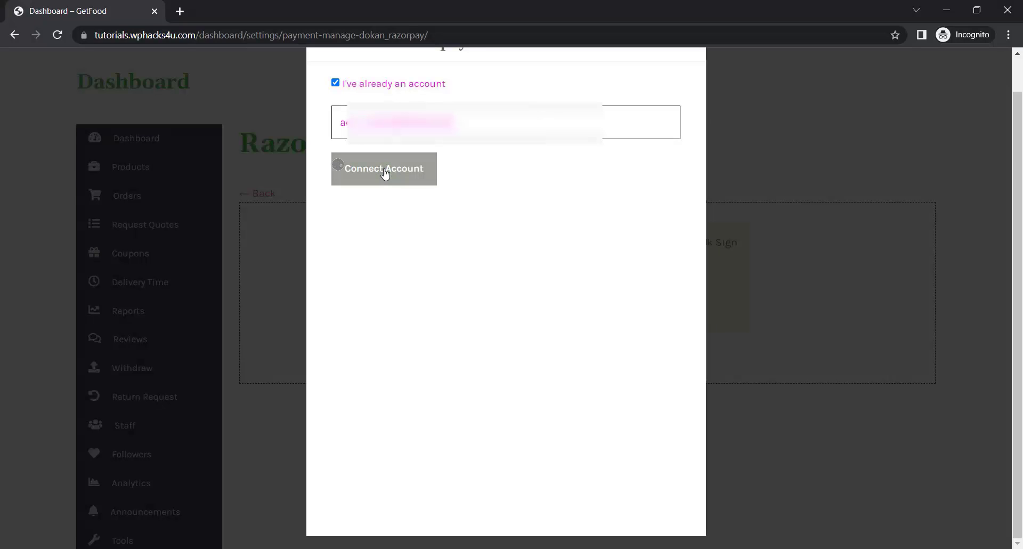
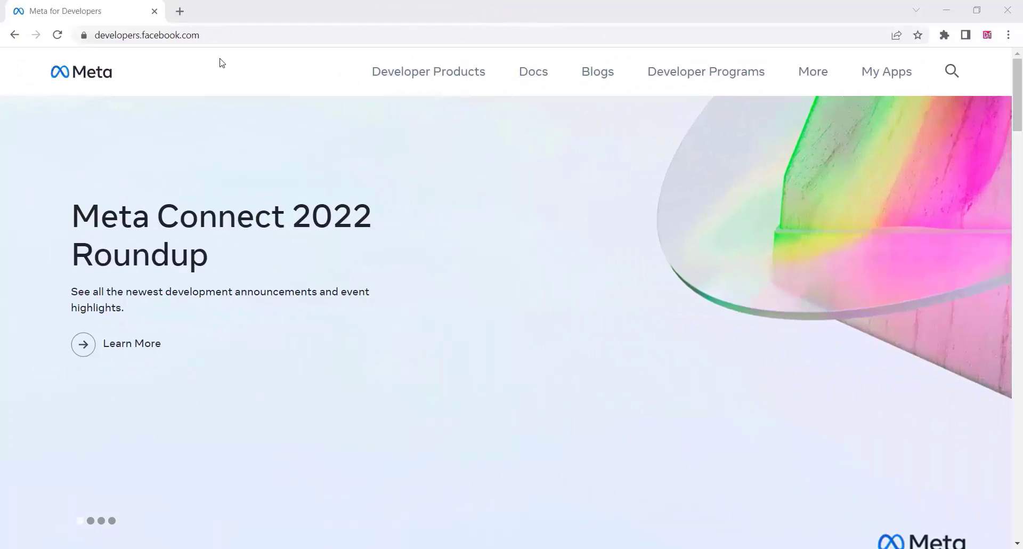
- In Meta for Developers, create a Business-type app named Wphacks4u with a contact email and no Business Manager account
click(887, 75)
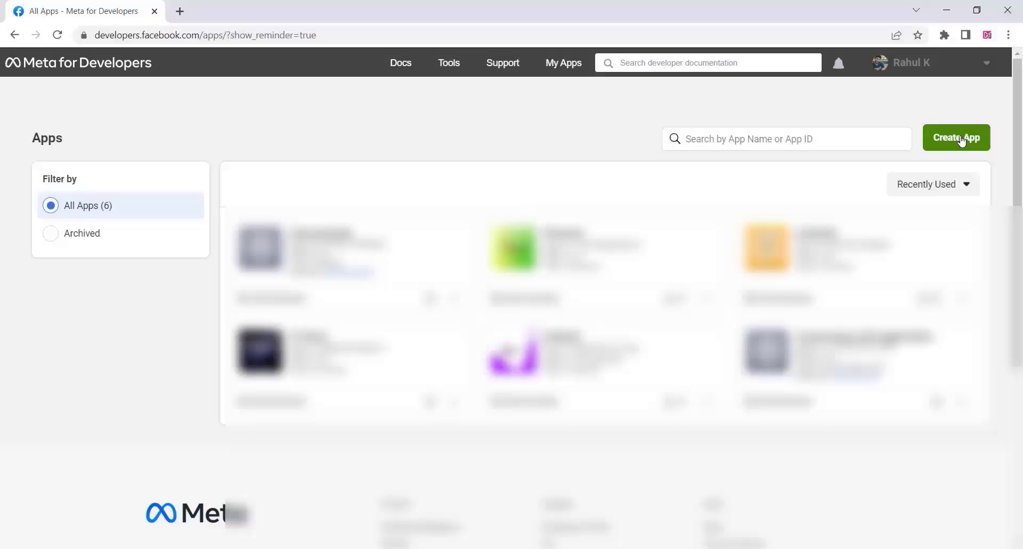
click(962, 139)
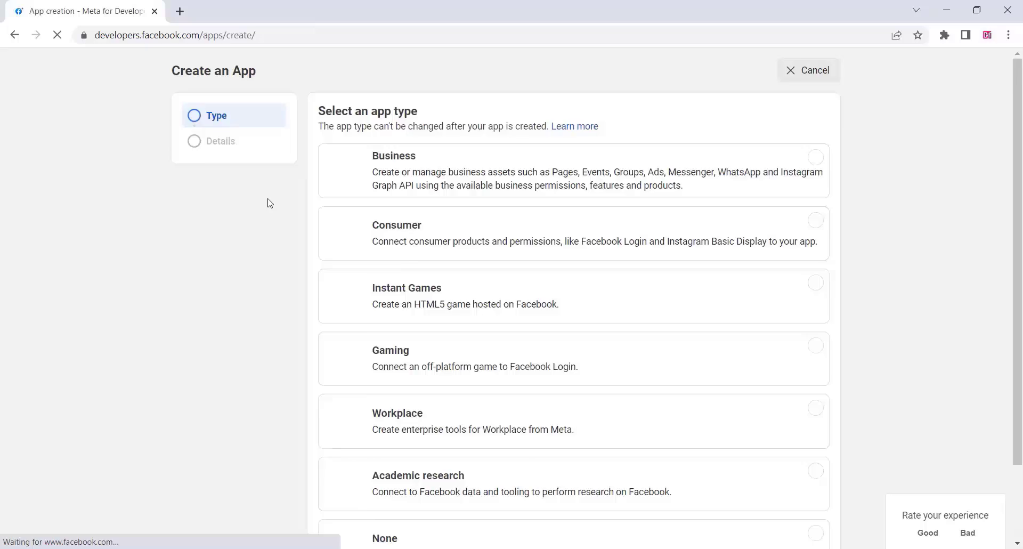
click(560, 205)
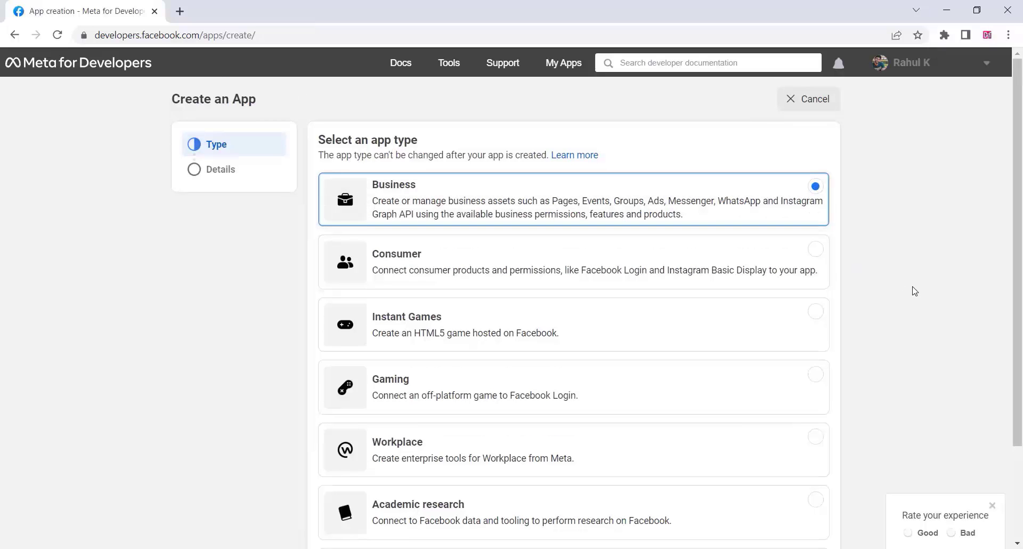
scroll(915, 291, down, 3)
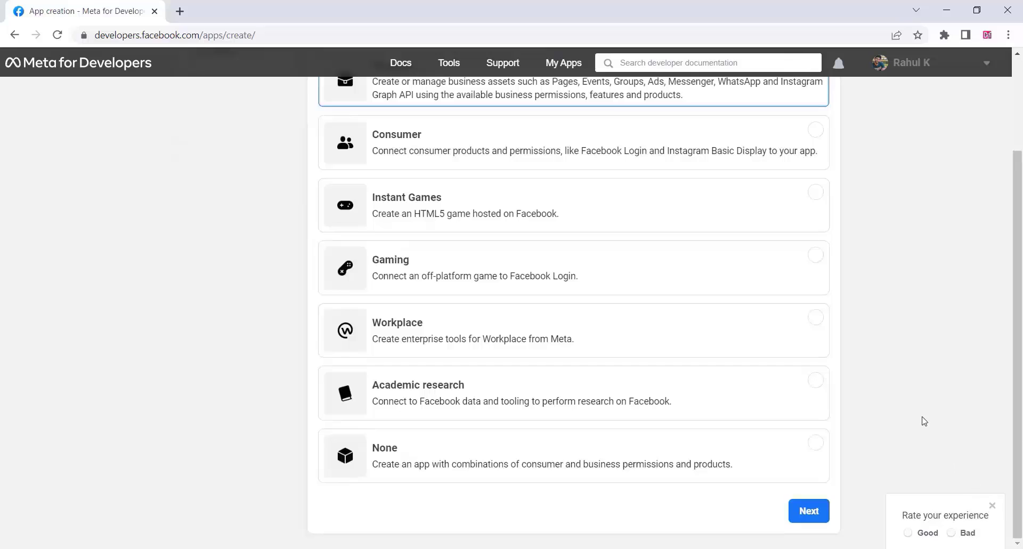
scroll(457, 274, up, 3)
scroll(921, 278, down, 3)
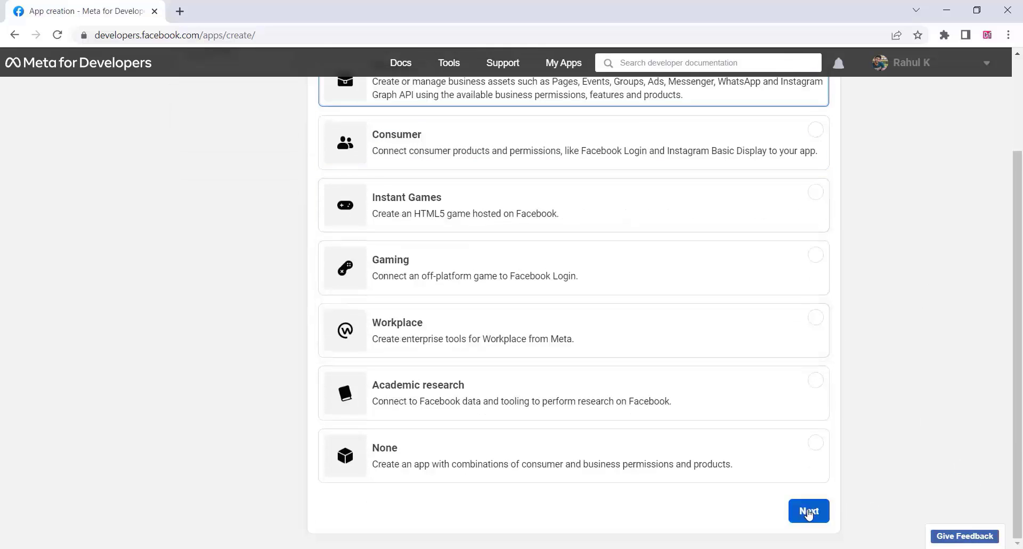
click(809, 512)
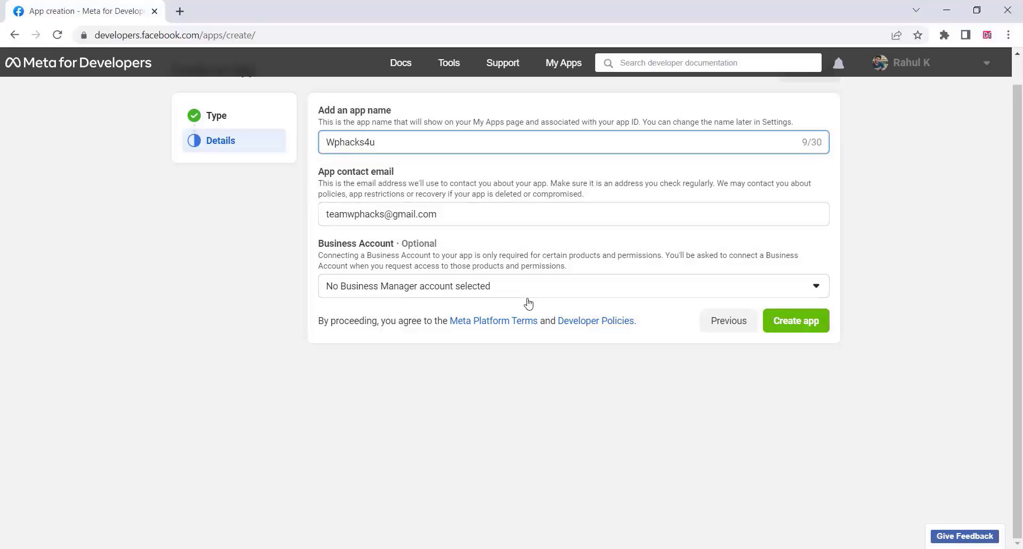
click(789, 324)
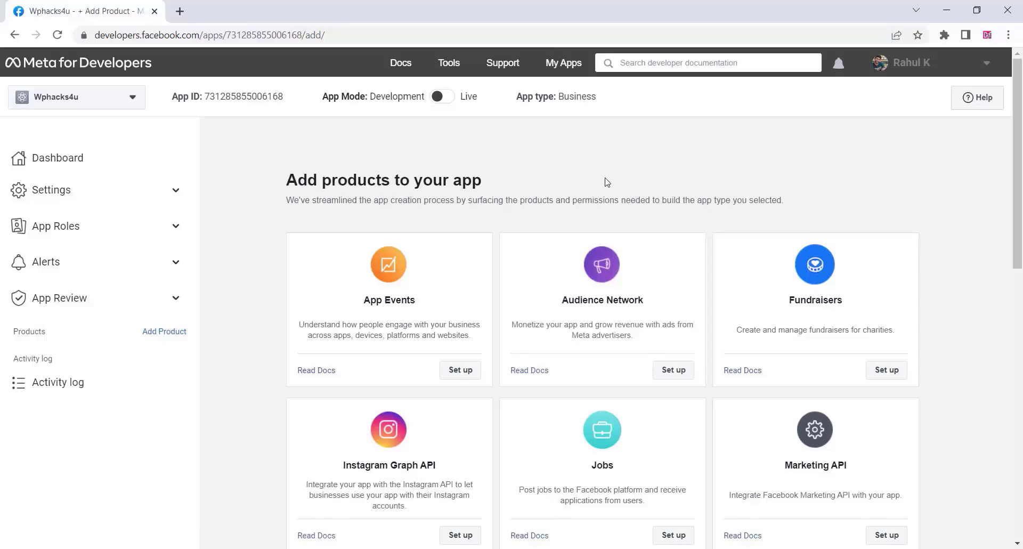
- Set up the WhatsApp product for the app, using the option to create a business account
scroll(605, 165, down, 5)
scroll(663, 306, down, 5)
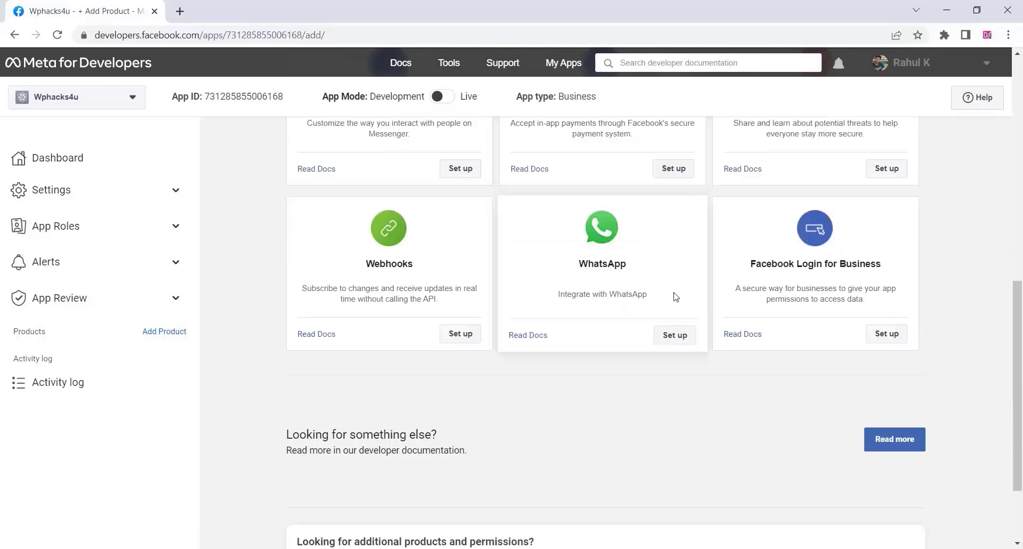
click(675, 334)
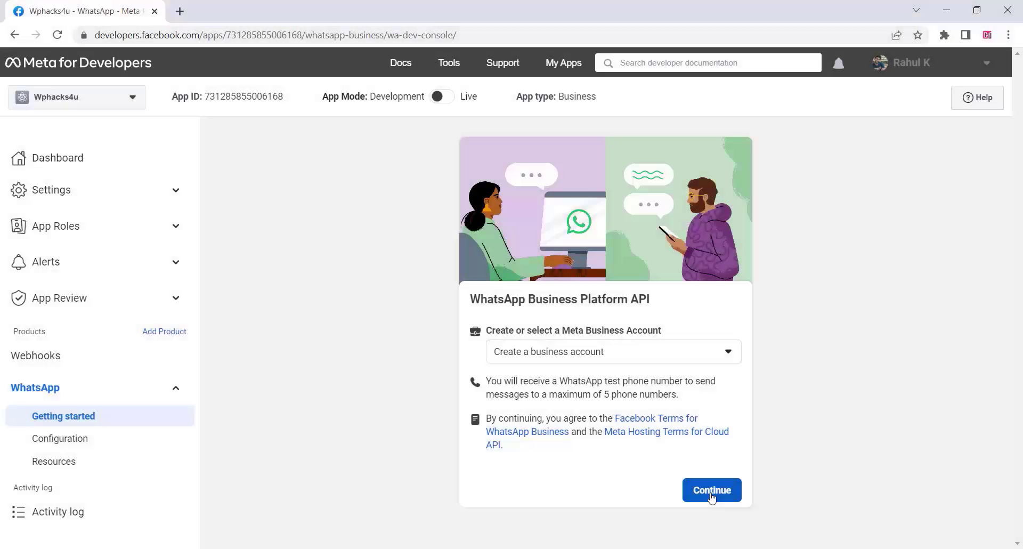
click(712, 496)
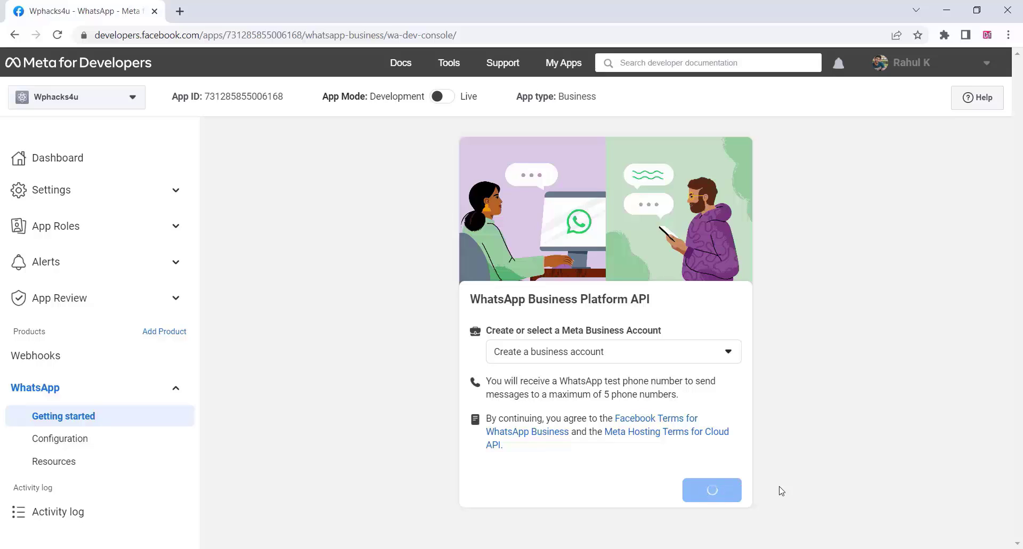
- Add a recipient phone number with the India +91 country code and send it the WhatsApp test message
scroll(581, 388, down, 1)
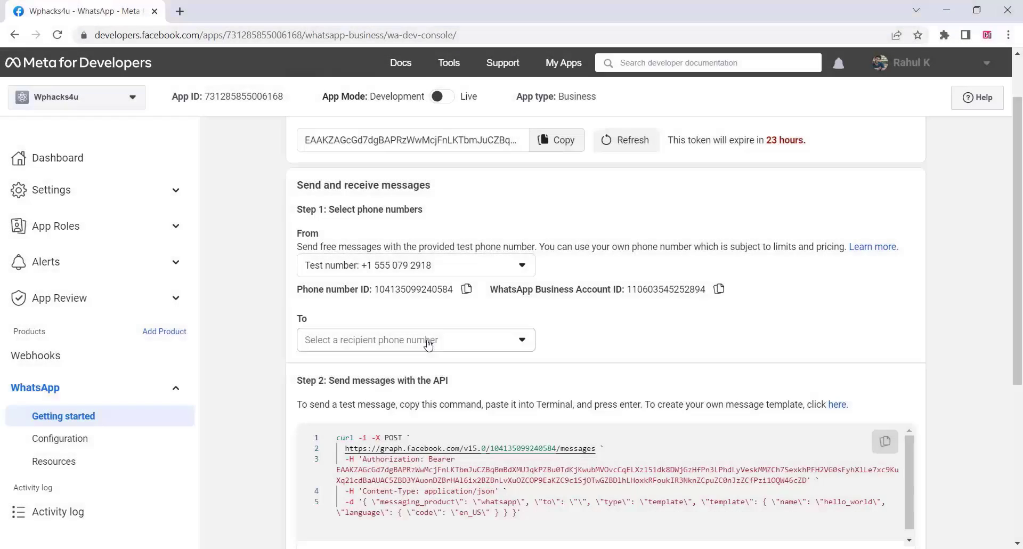
click(429, 344)
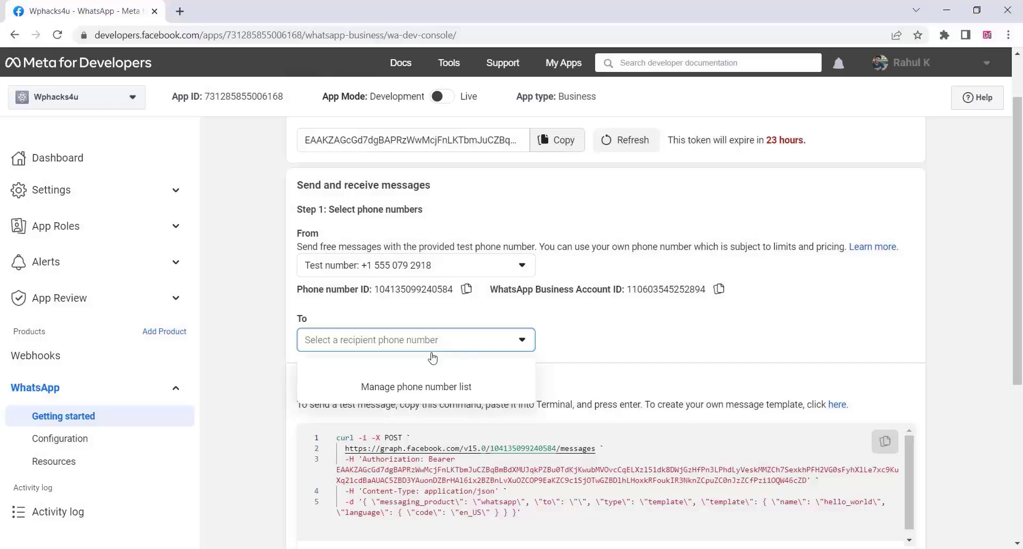
click(418, 388)
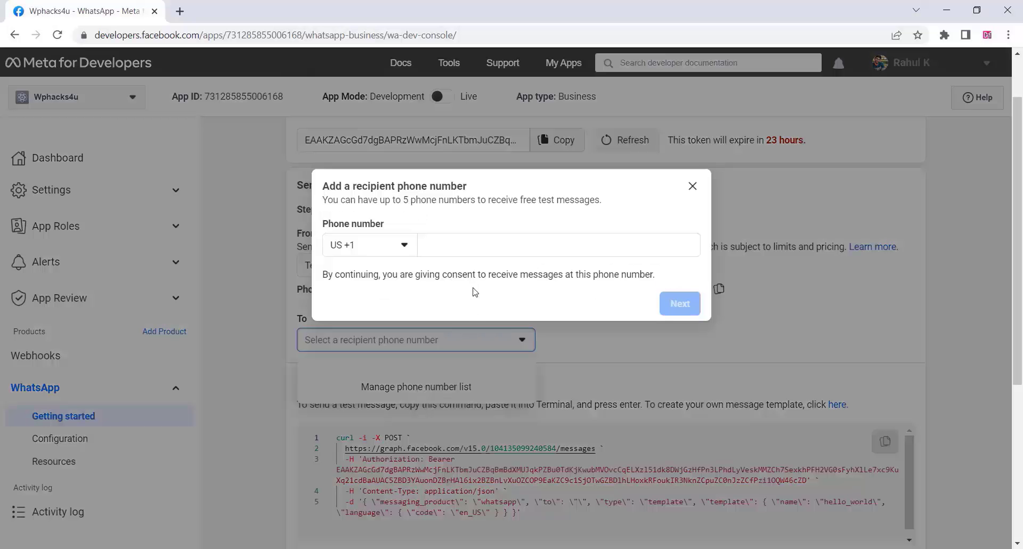
click(380, 245)
text(ind)
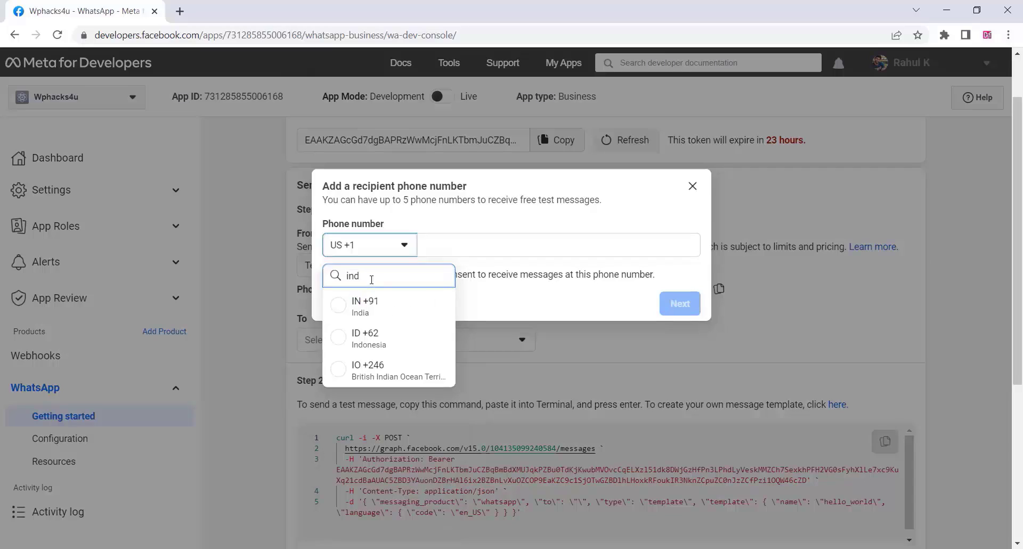
click(343, 306)
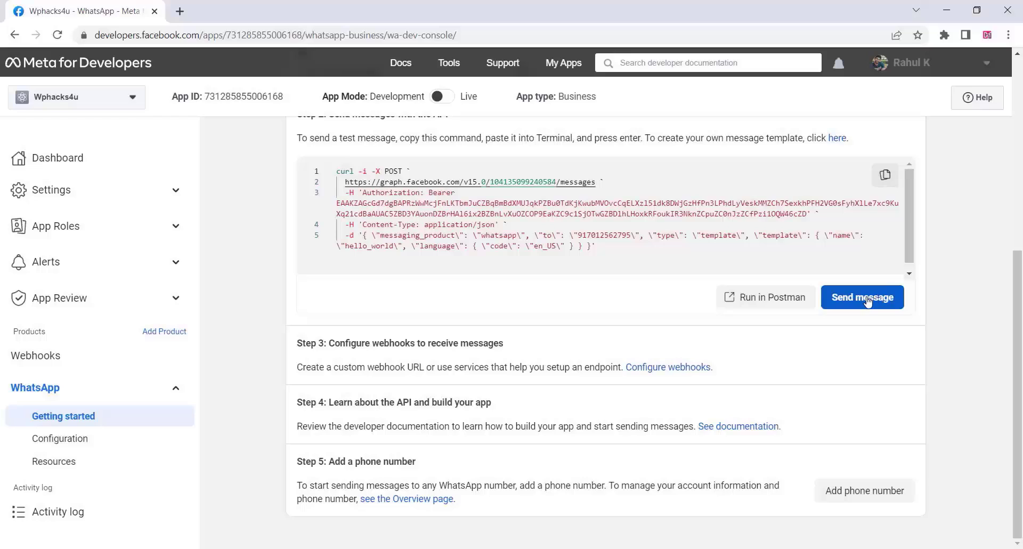
click(868, 302)
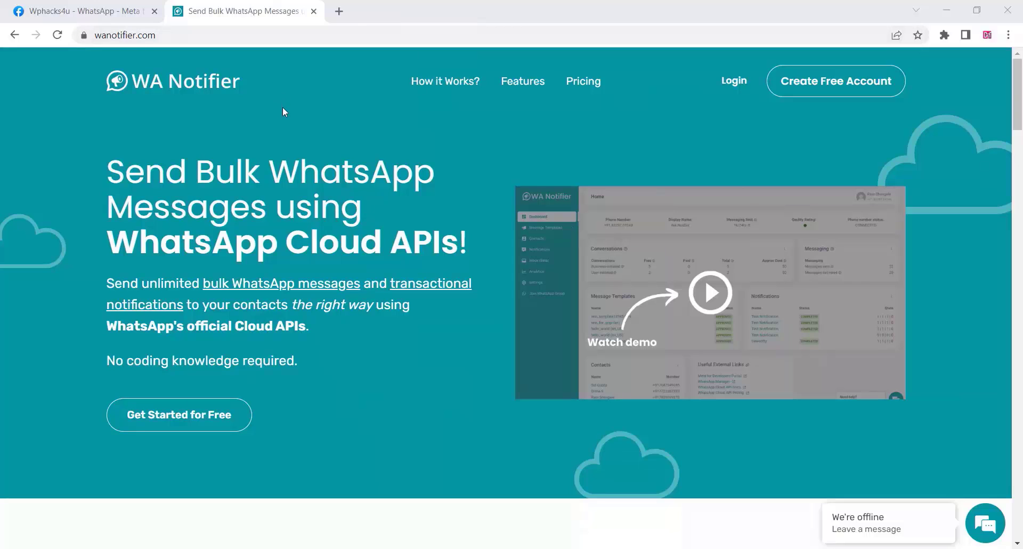
- Create a free account on the WA Notifier site and verify its email address through the message in Gmail
click(832, 85)
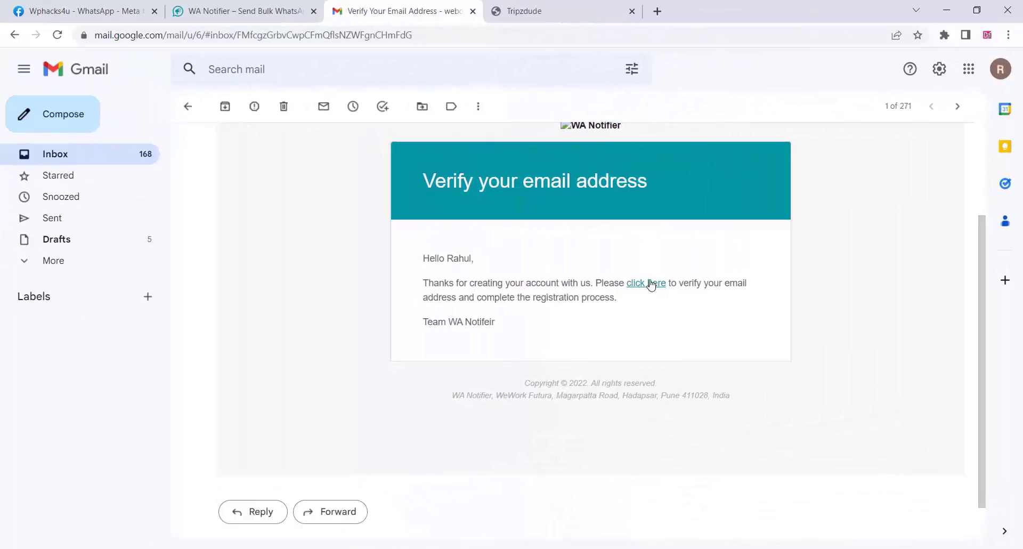
scroll(638, 327, up, 1)
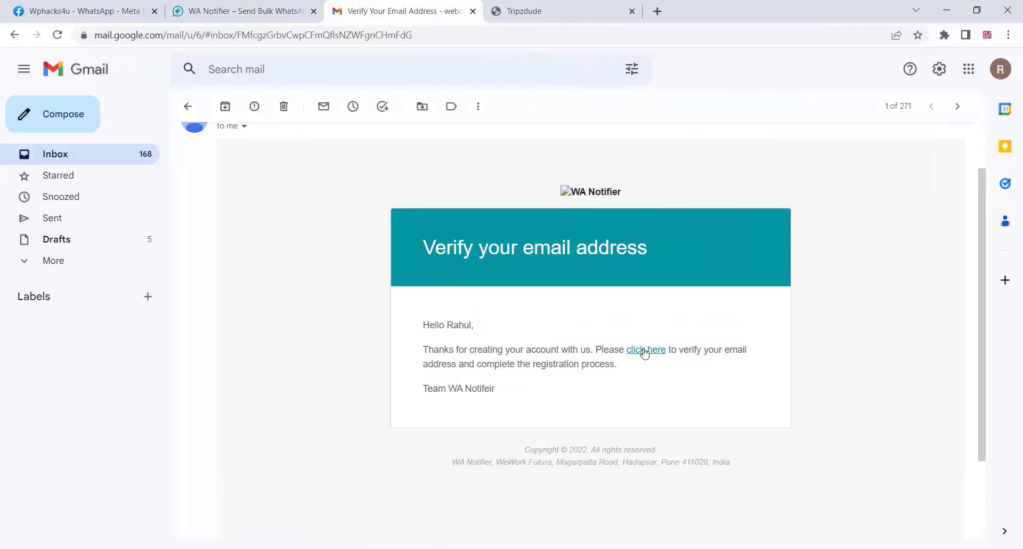
click(645, 350)
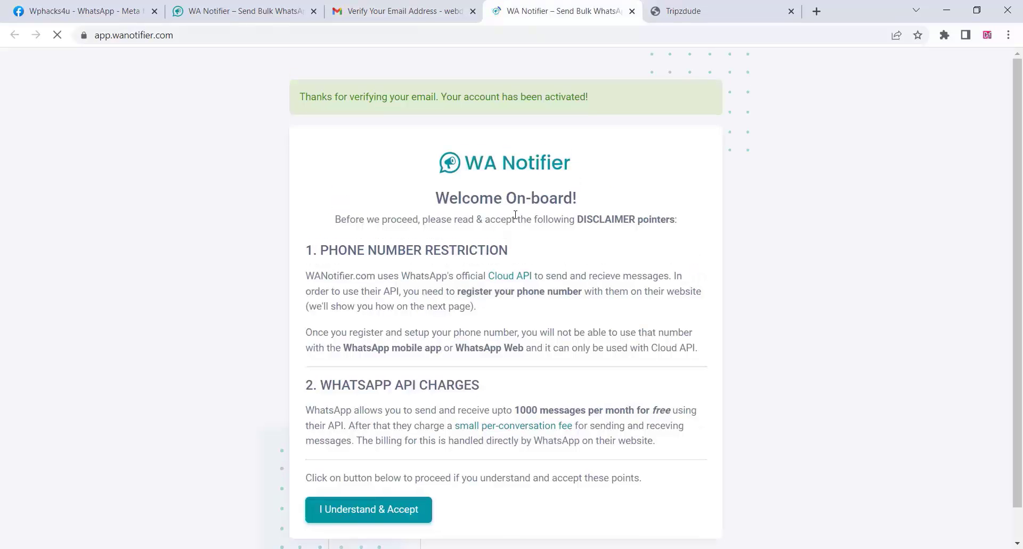
- Accept WA Notifier's disclaimer and go through the WhatsApp Cloud API setup instructions to the credential fields
scroll(513, 214, down, 1)
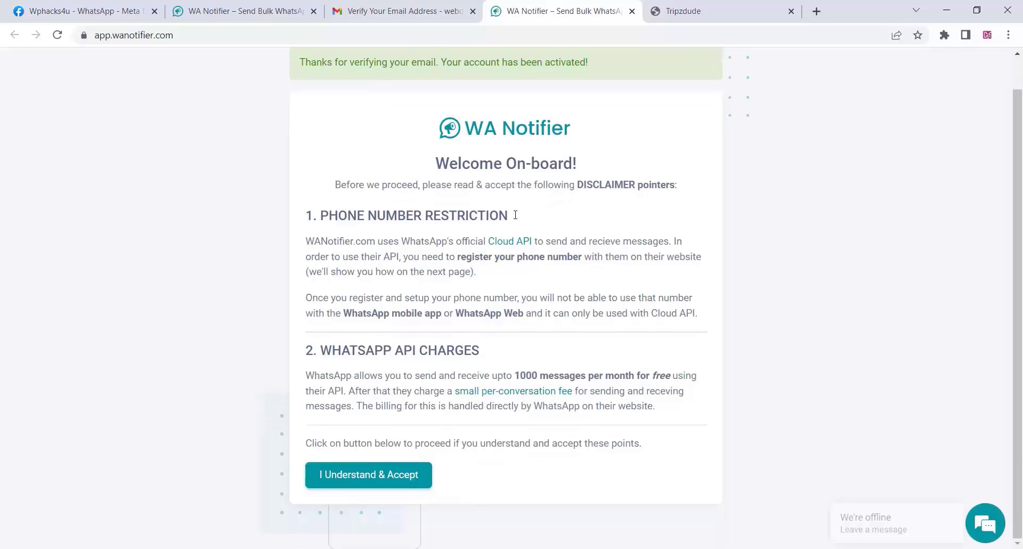
click(396, 478)
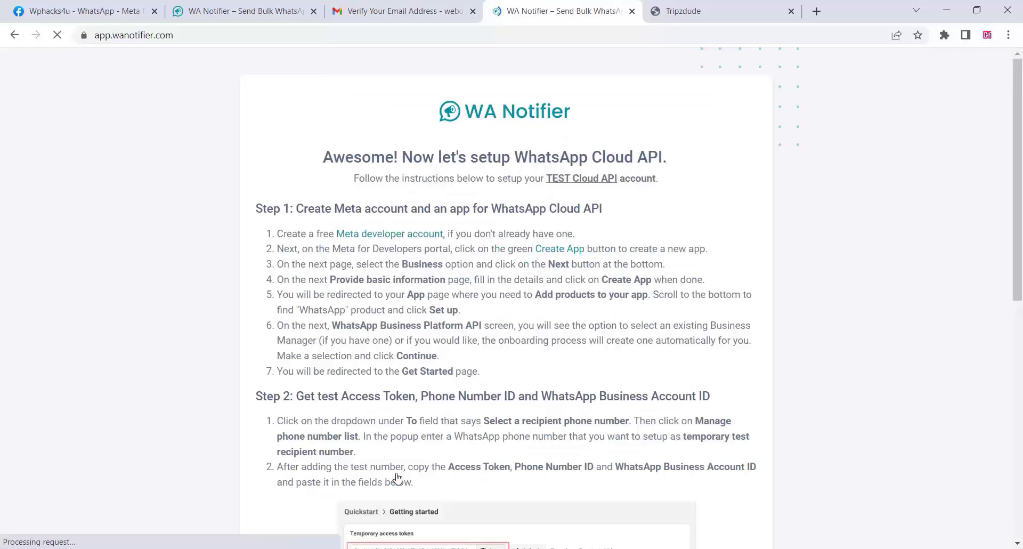
scroll(417, 317, down, 9)
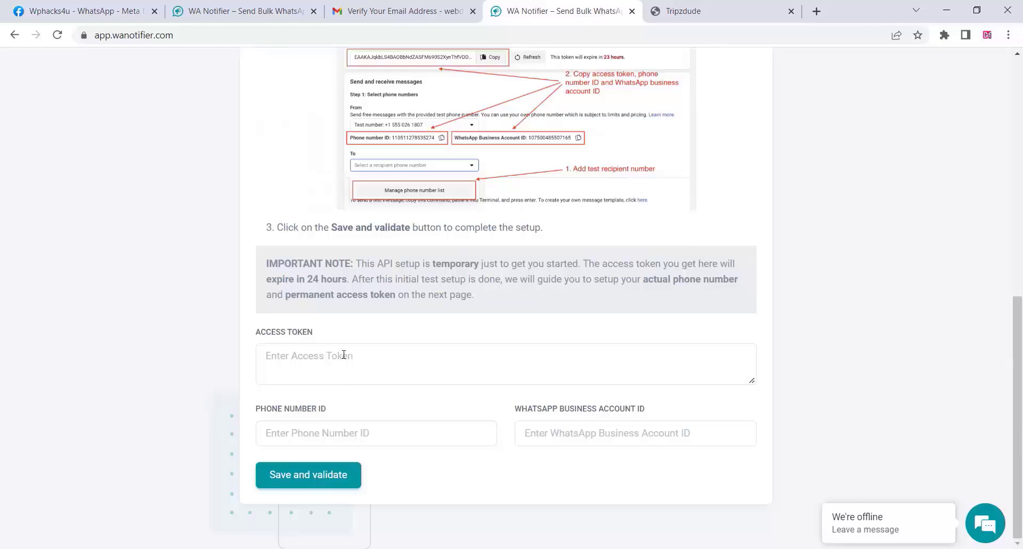
- Copy the temporary access token from the Meta app and paste it into WA Notifier's Access Token field
click(128, 19)
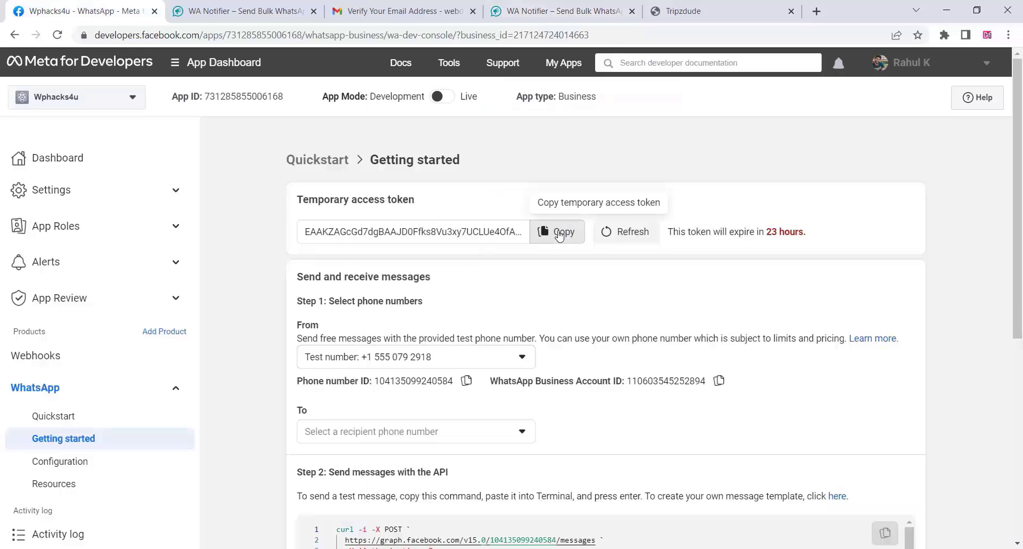
click(559, 233)
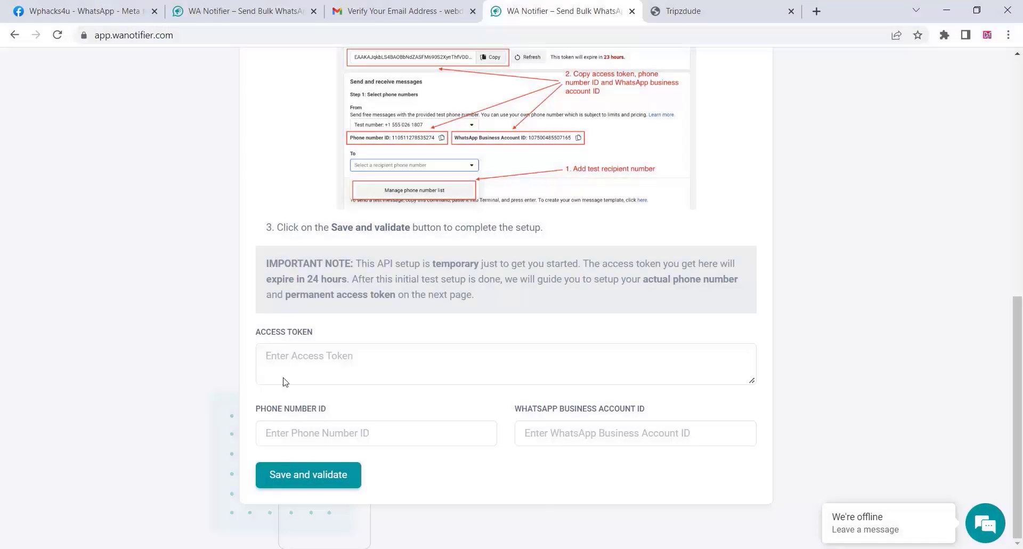
click(285, 354)
right_click(284, 349)
click(321, 209)
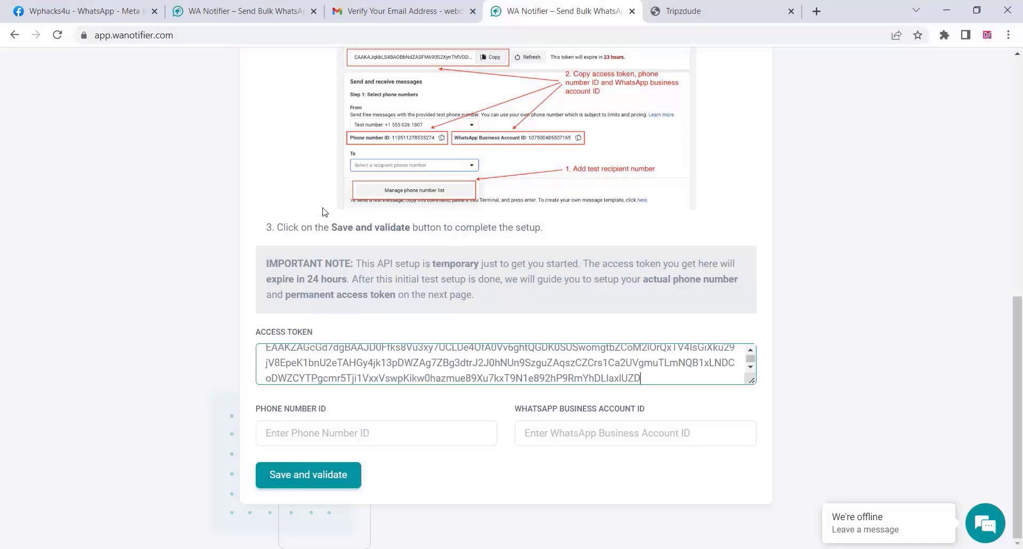
- Copy the Phone number ID from the Meta app and paste it into WA Notifier's Phone Number ID field
click(86, 10)
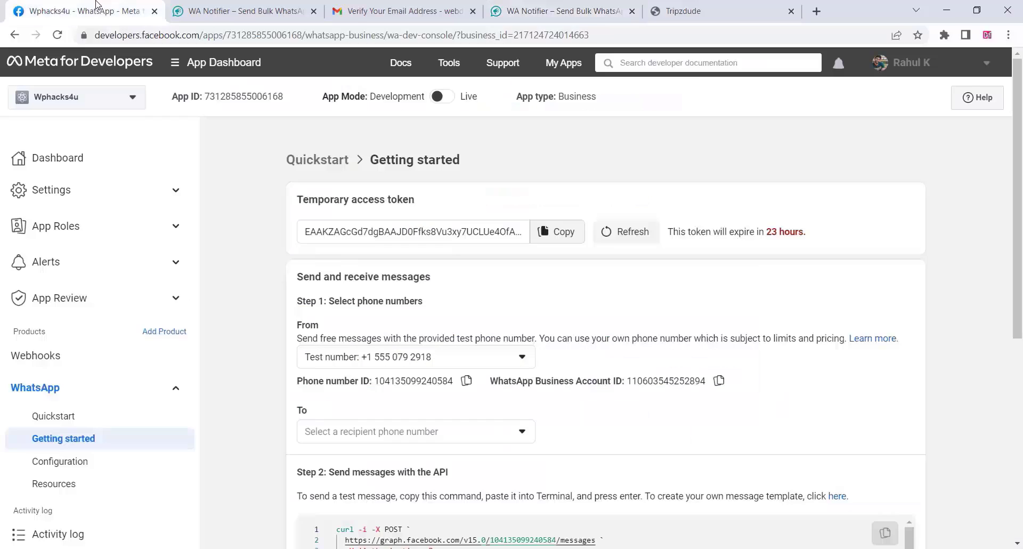
click(461, 383)
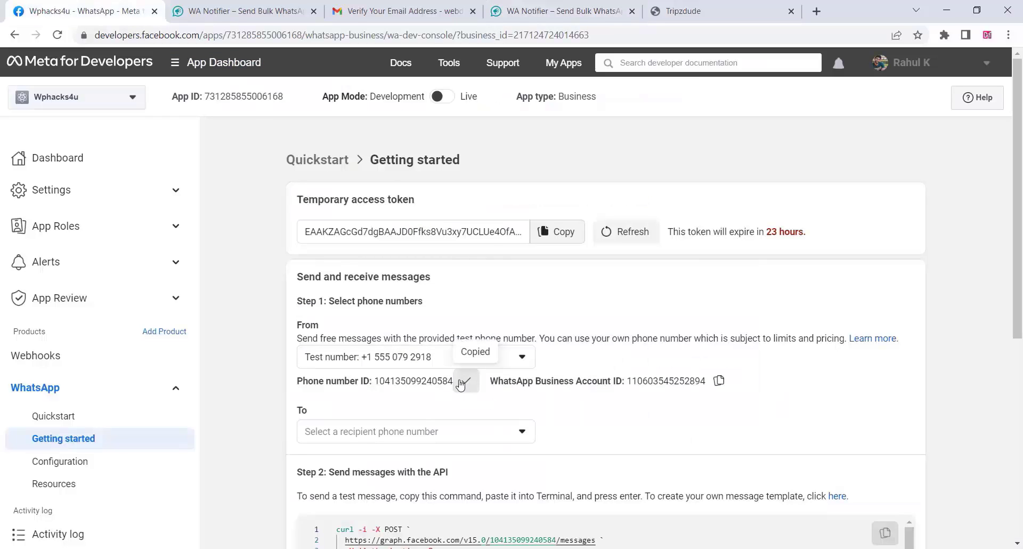
click(473, 11)
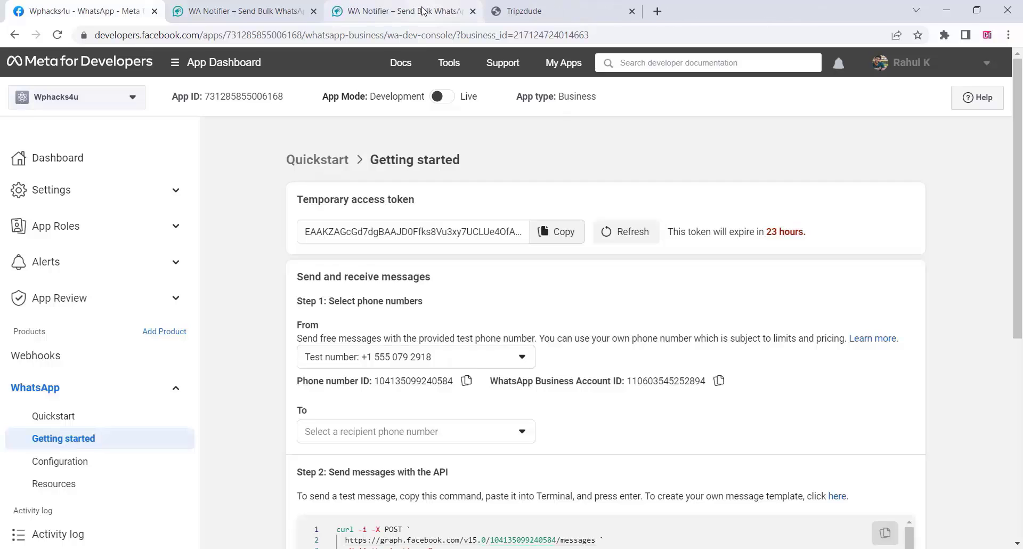
click(423, 12)
right_click(297, 431)
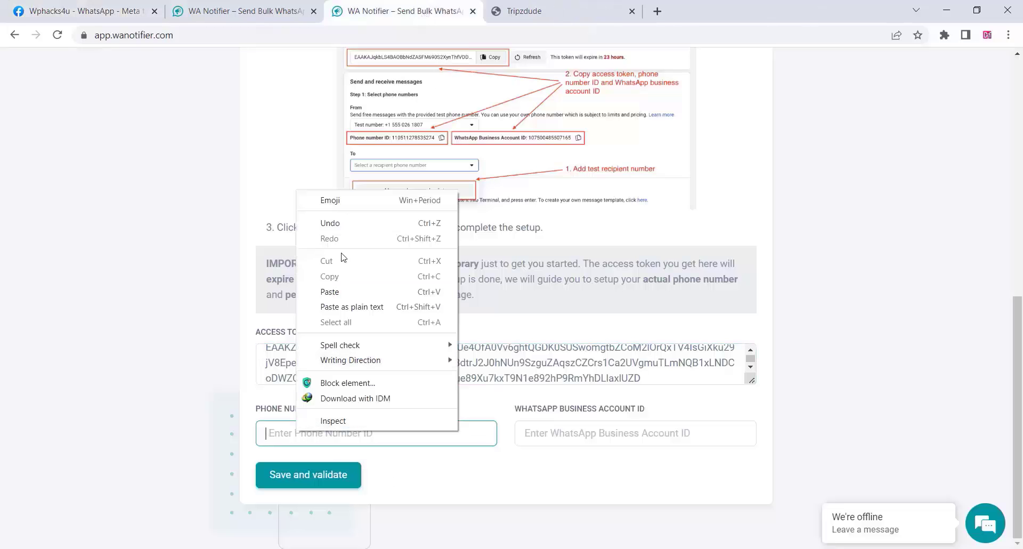
click(319, 289)
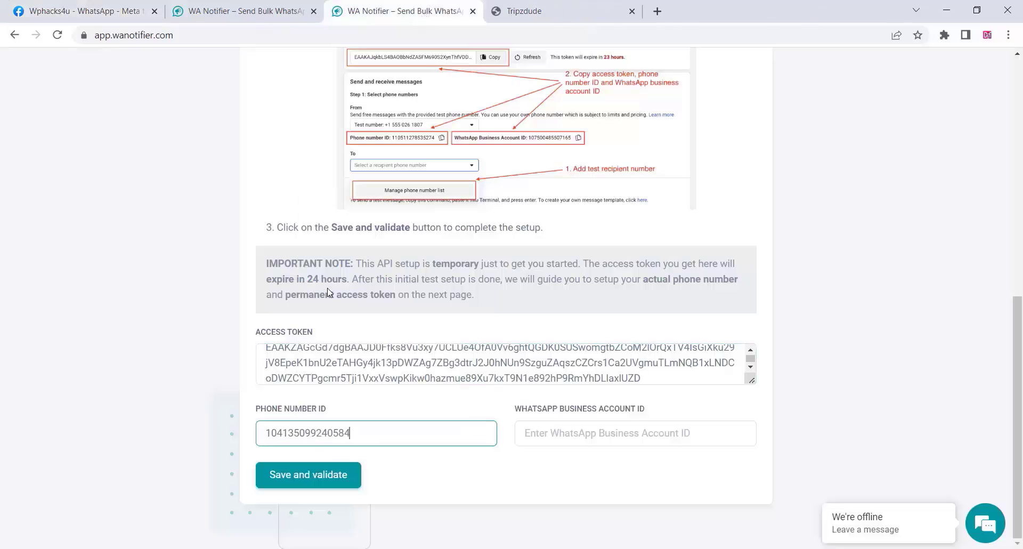
- Copy the WhatsApp Business Account ID from the Meta app into WA Notifier's matching field, and save and validate the API setup
click(96, 6)
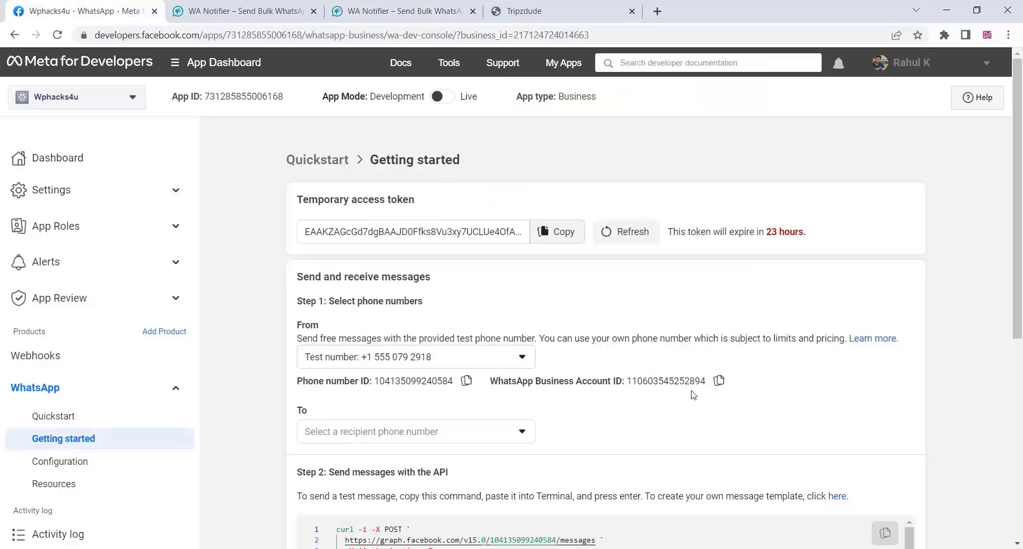
click(718, 381)
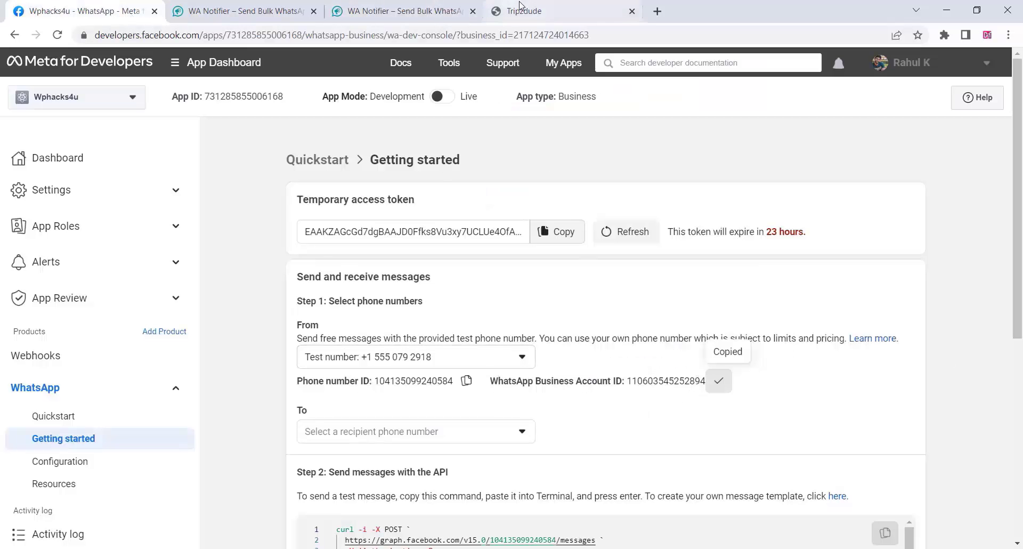
click(401, 6)
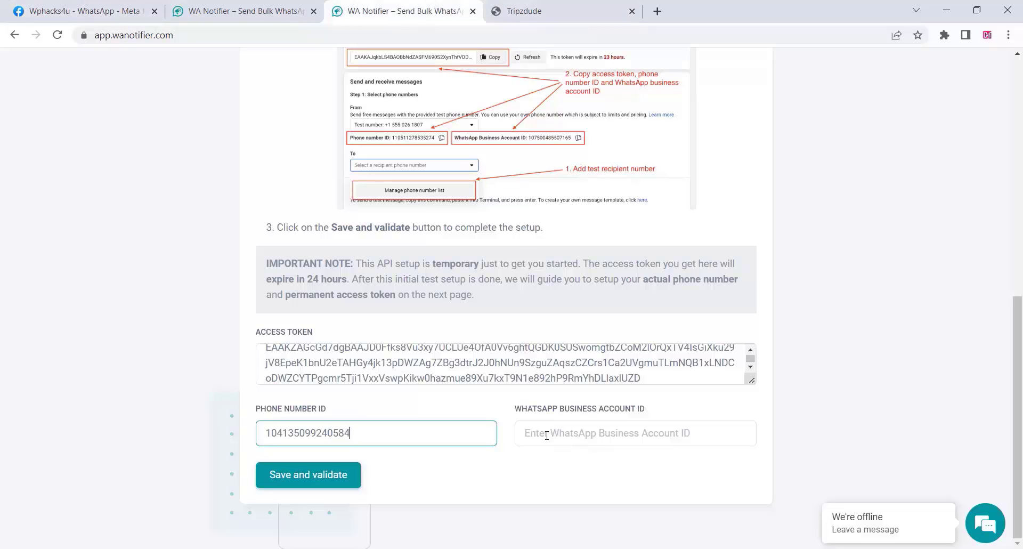
right_click(546, 435)
click(577, 296)
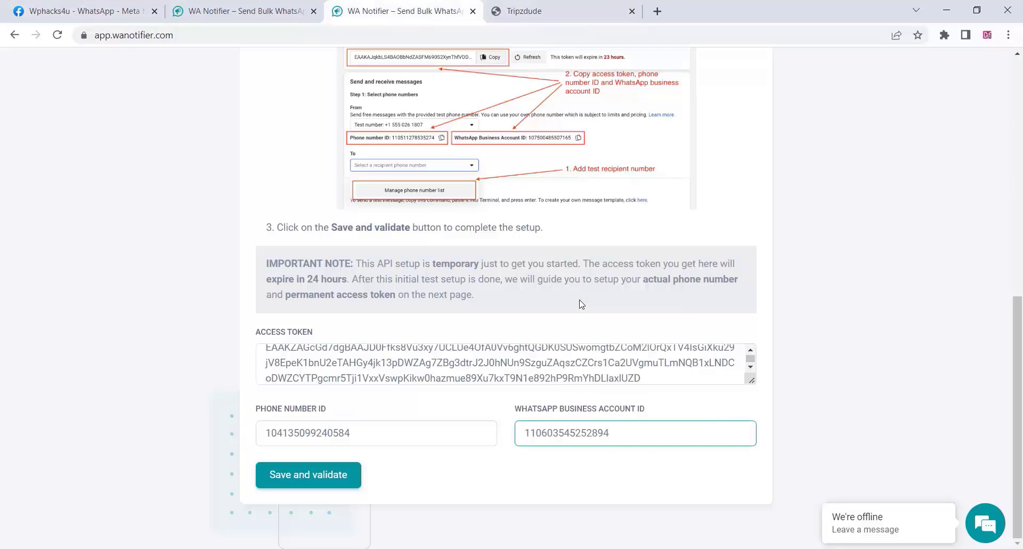
click(328, 475)
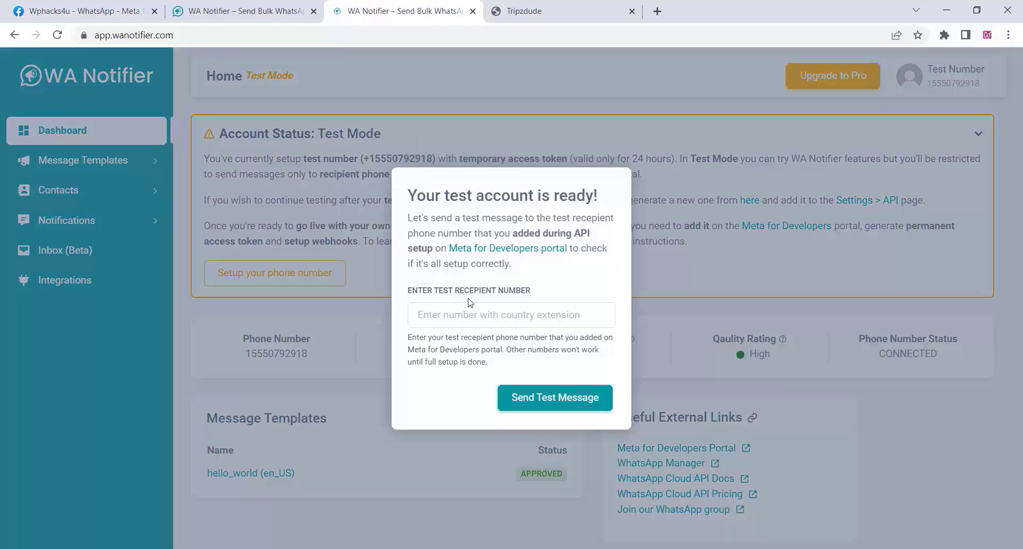
- Send a WA Notifier test message to the test recipient's phone number and review the dashboard's conversation, template and notification sections
click(548, 404)
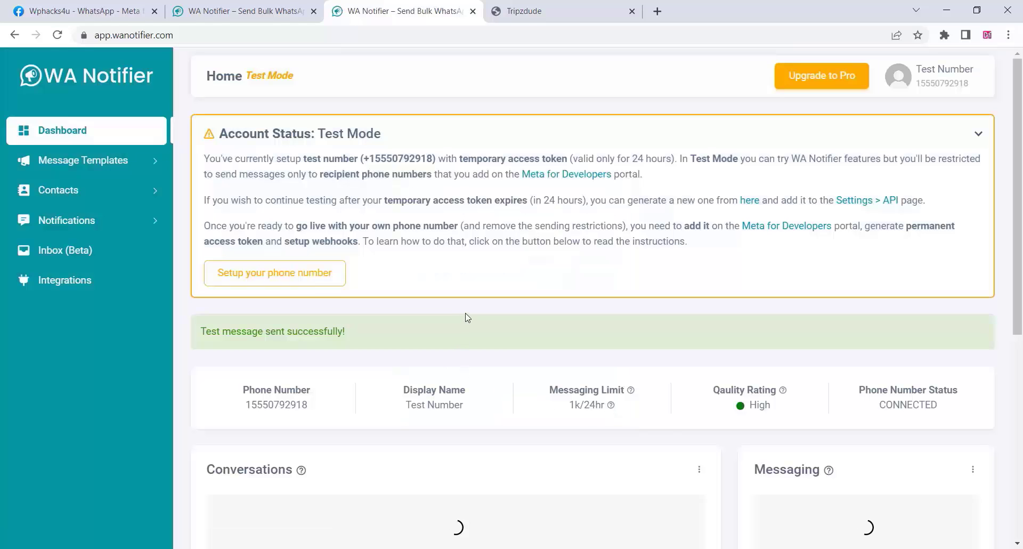
scroll(467, 317, down, 3)
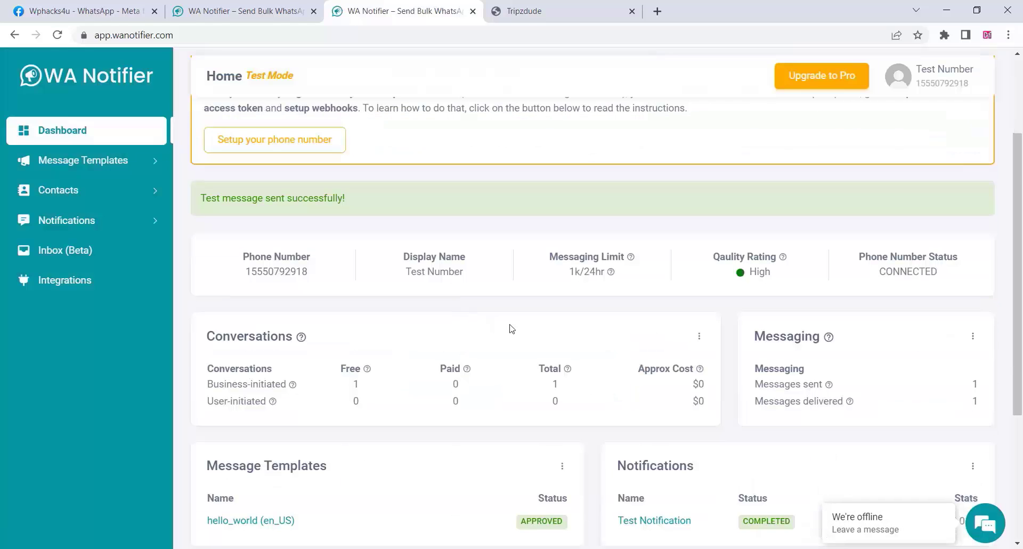
scroll(507, 330, down, 2)
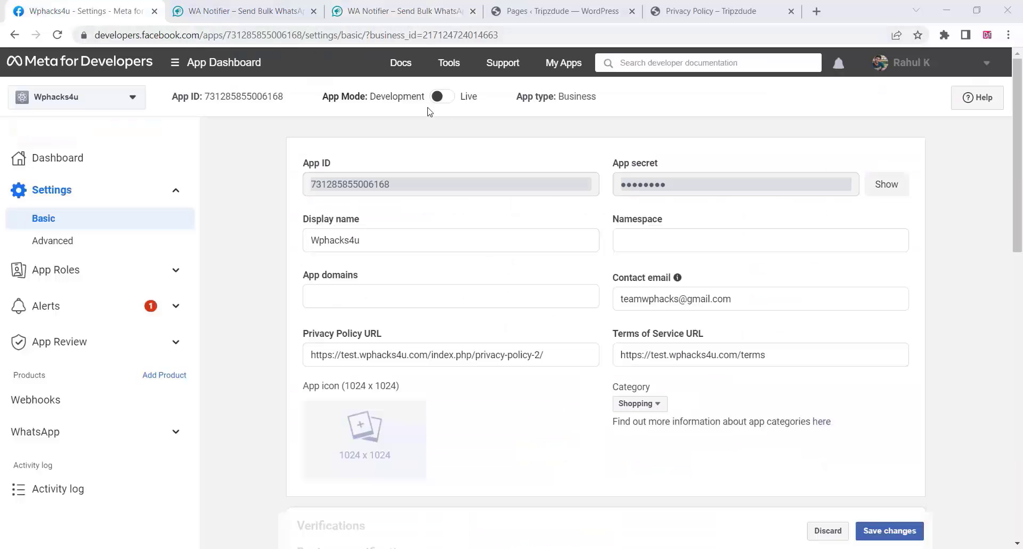
- Switch the Wphacks4u Meta app from Development to Live mode and open WhatsApp's Getting started page
click(450, 101)
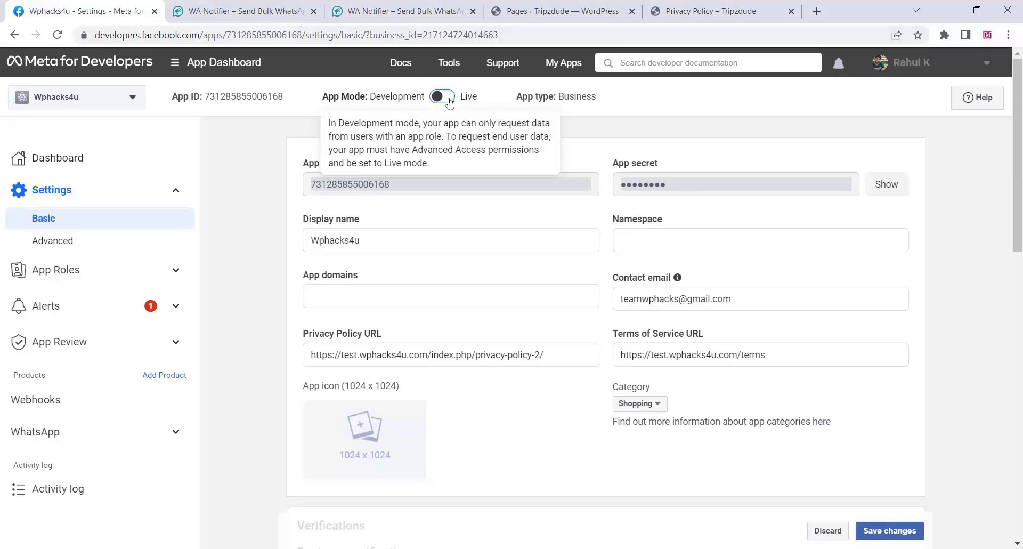
click(449, 102)
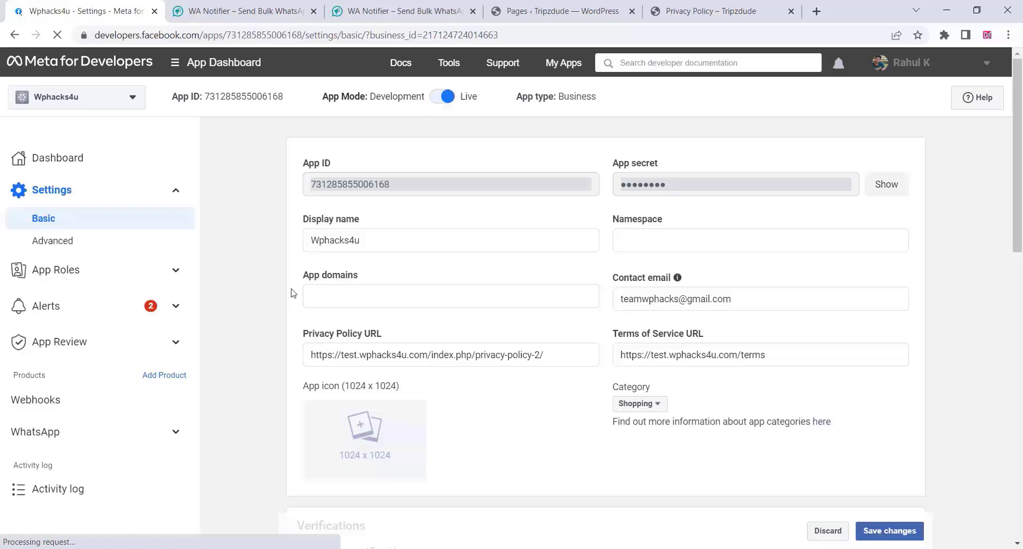
click(59, 441)
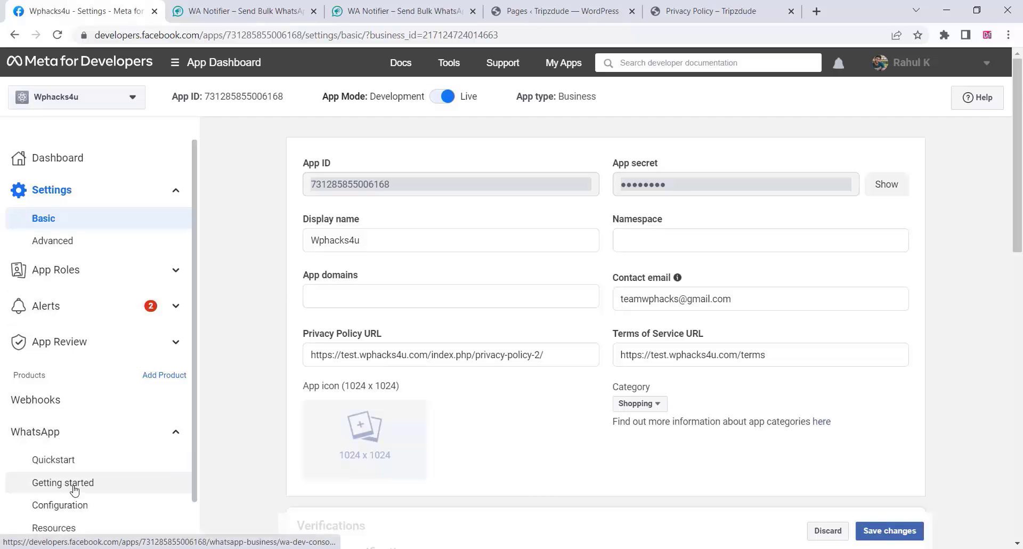
click(74, 483)
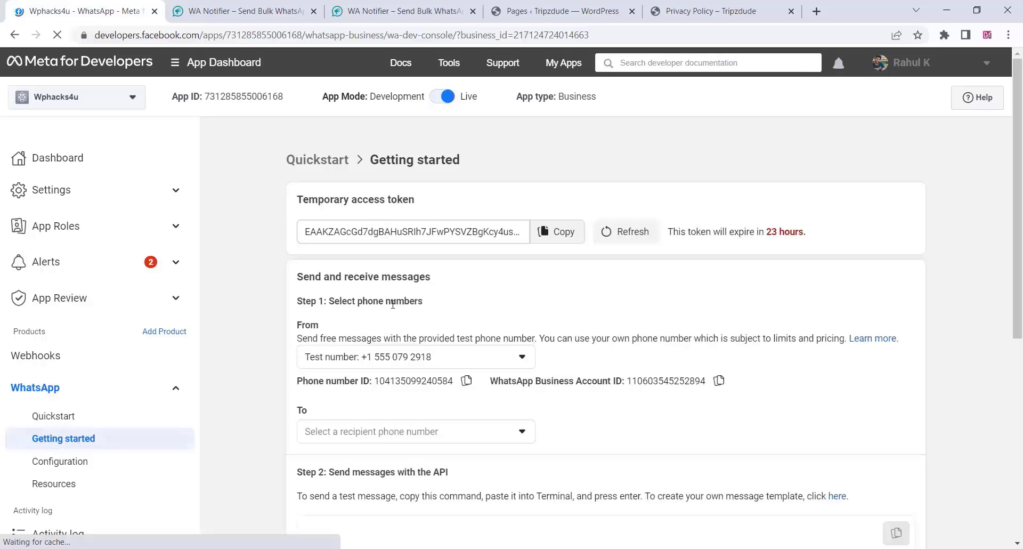
scroll(393, 304, down, 5)
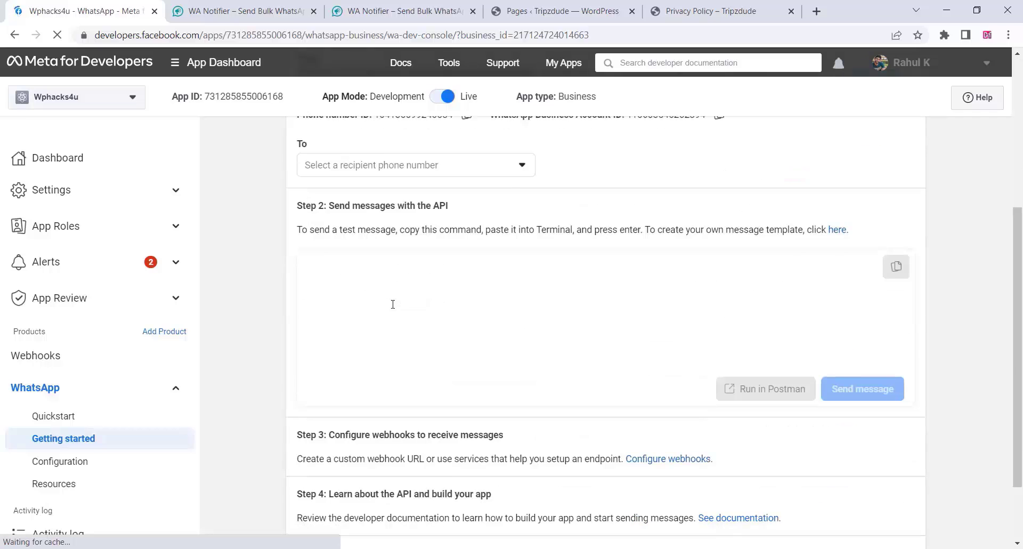
scroll(393, 304, down, 1)
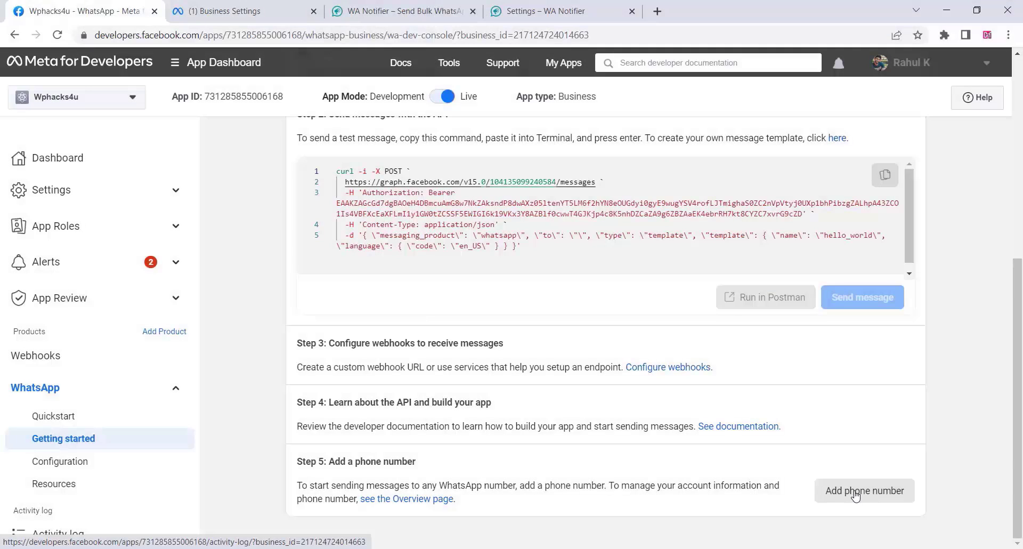
click(855, 495)
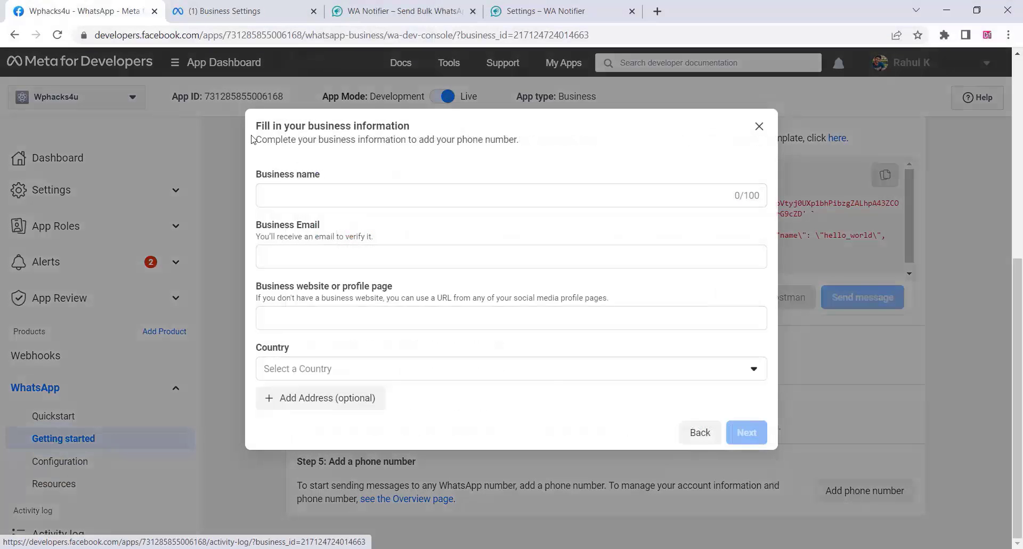
click(290, 199)
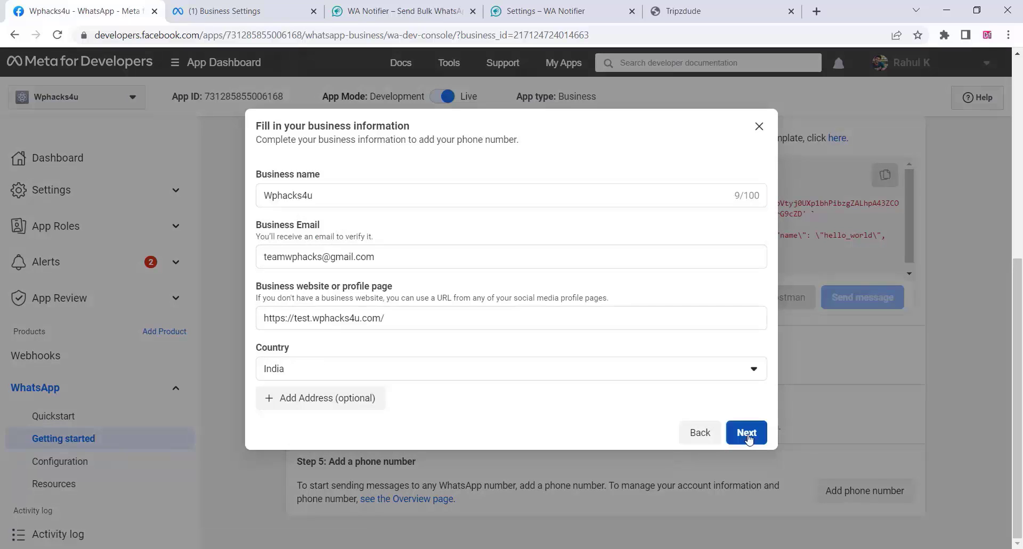
click(748, 434)
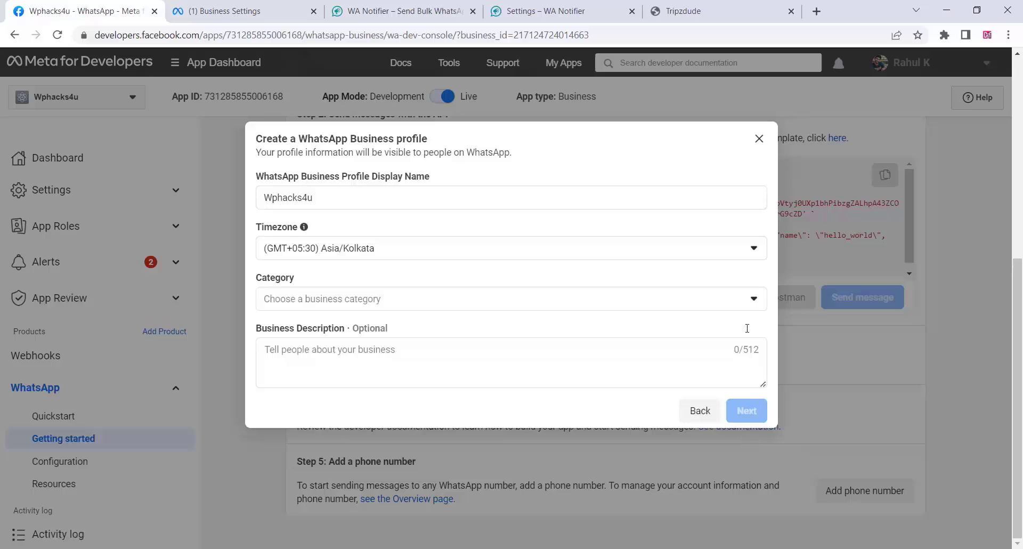
- Set the WhatsApp Business profile's category to Shopping and Retail and continue to the phone number form
click(357, 303)
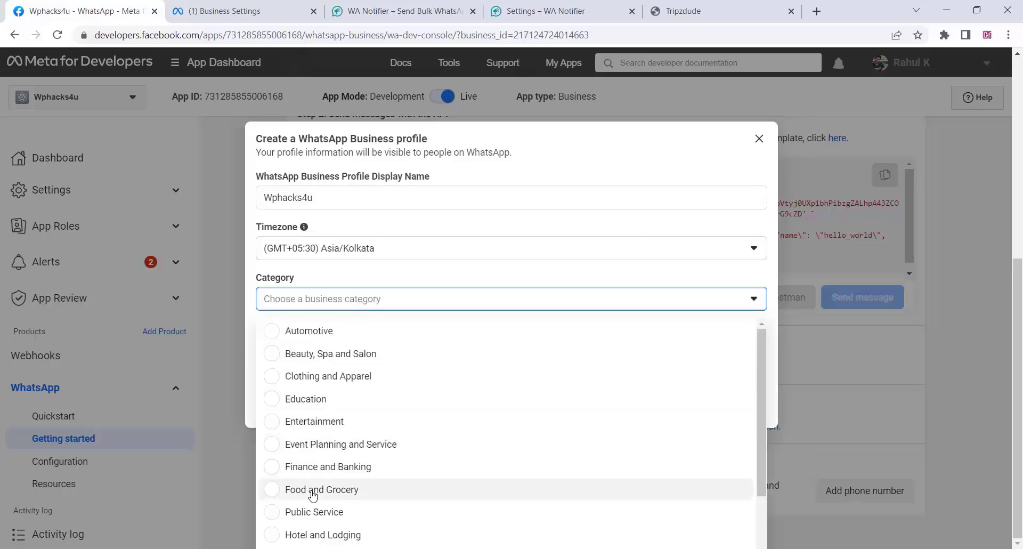
scroll(313, 496, down, 4)
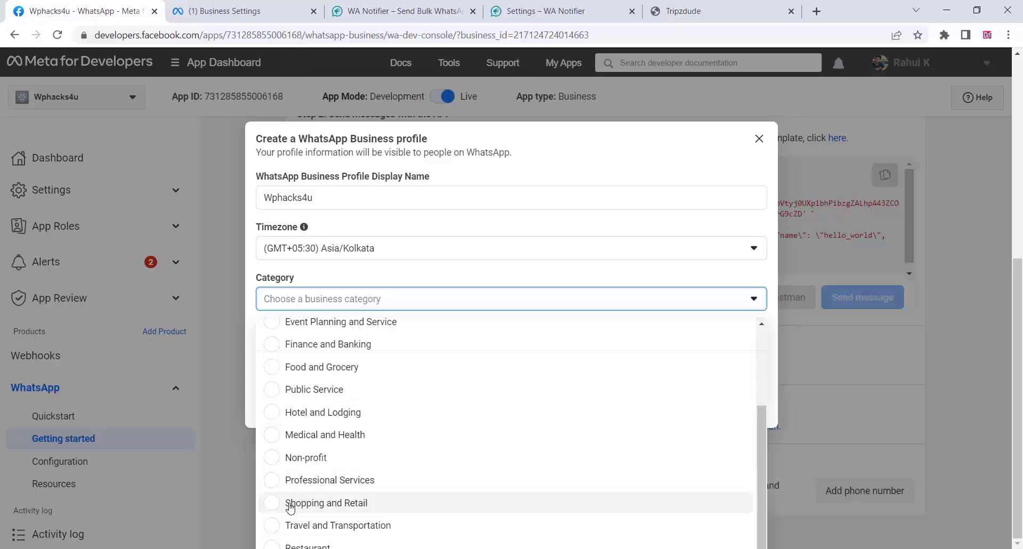
click(308, 495)
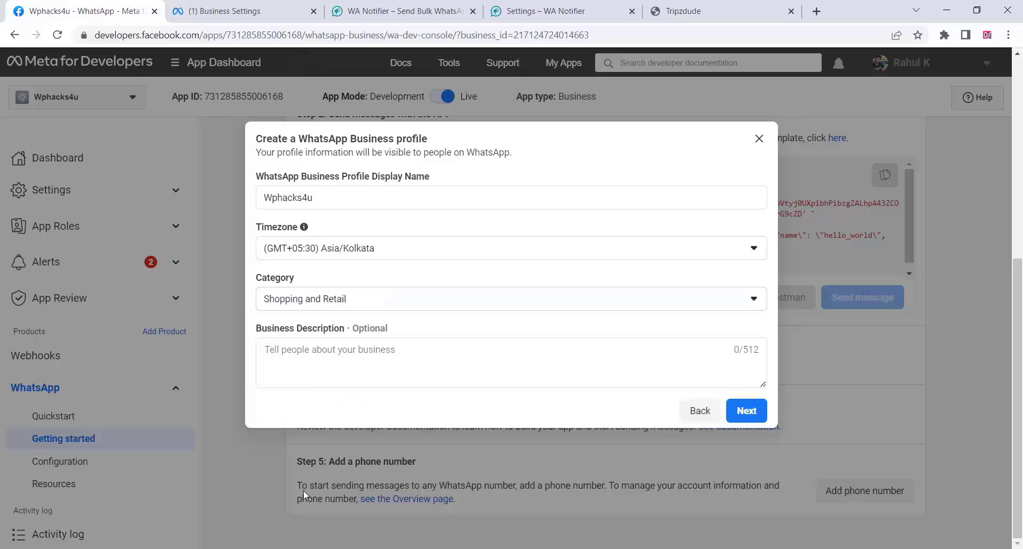
click(747, 411)
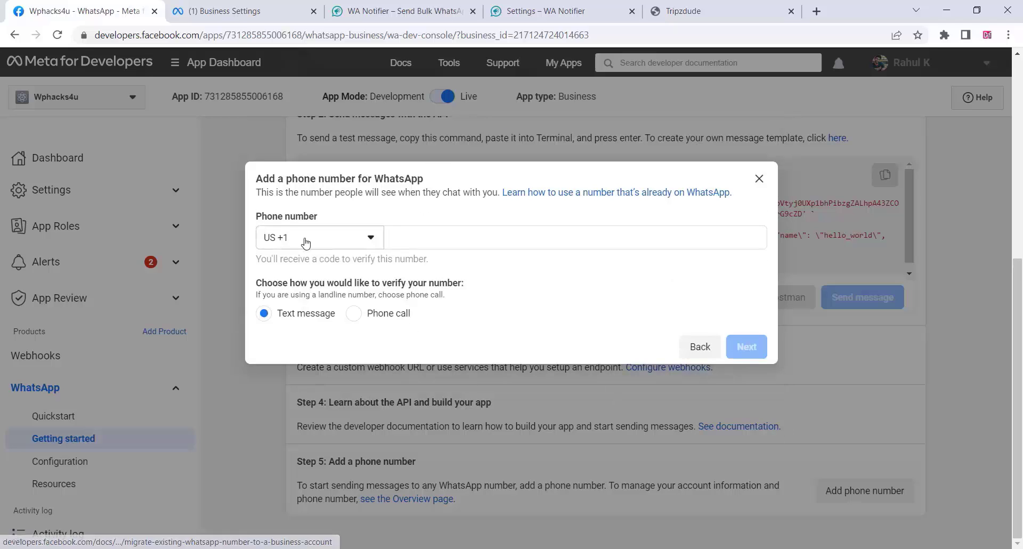
- Choose India +91 as the country code for the new WhatsApp phone number
click(306, 239)
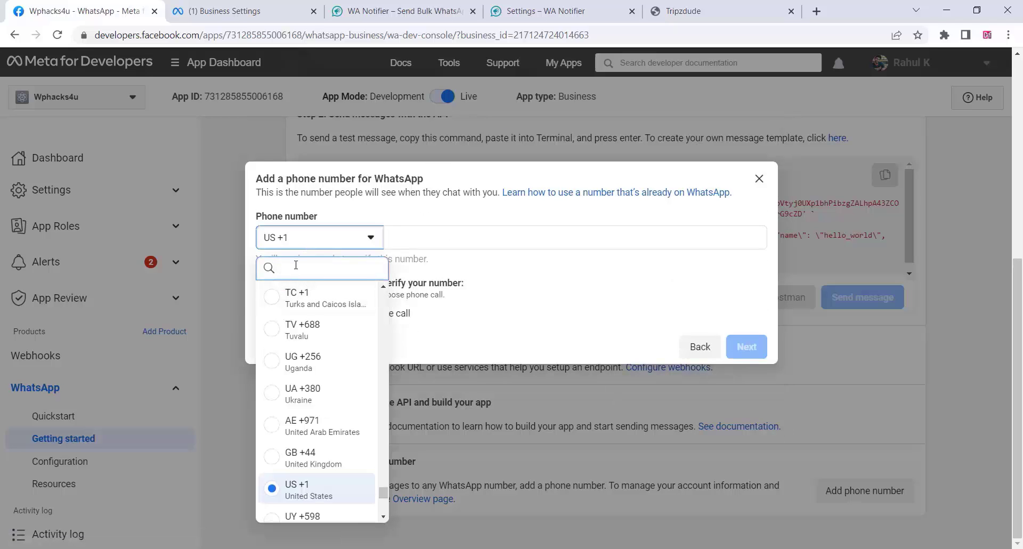
text(ind)
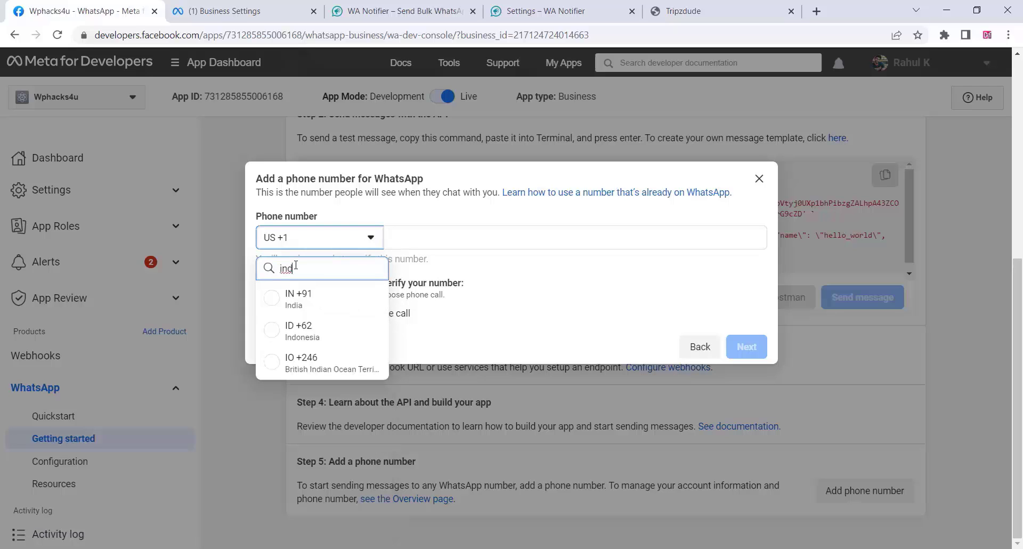
click(292, 297)
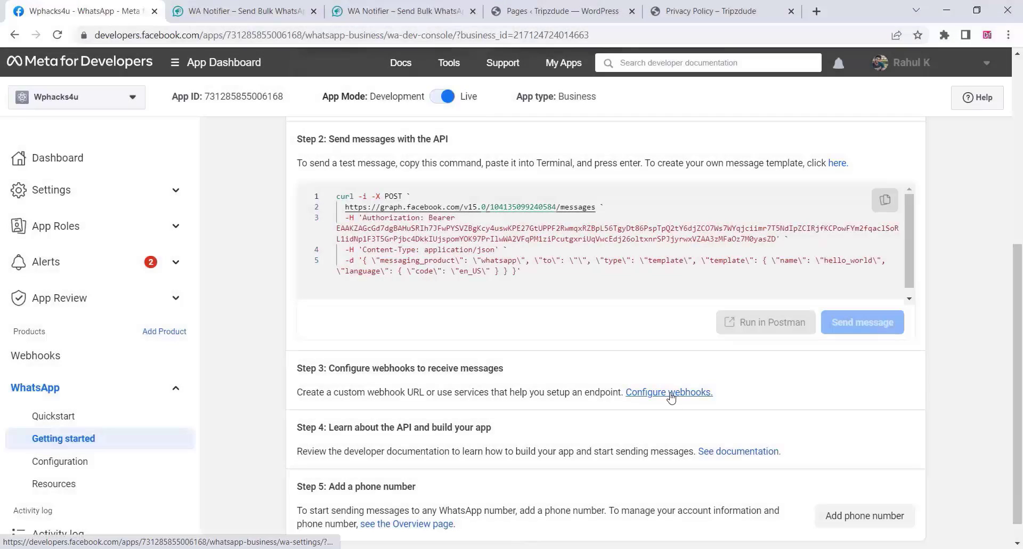
- Open the Meta app's webhook configuration for editing and paste the callback URL copied from WA Notifier's setup instructions
click(669, 392)
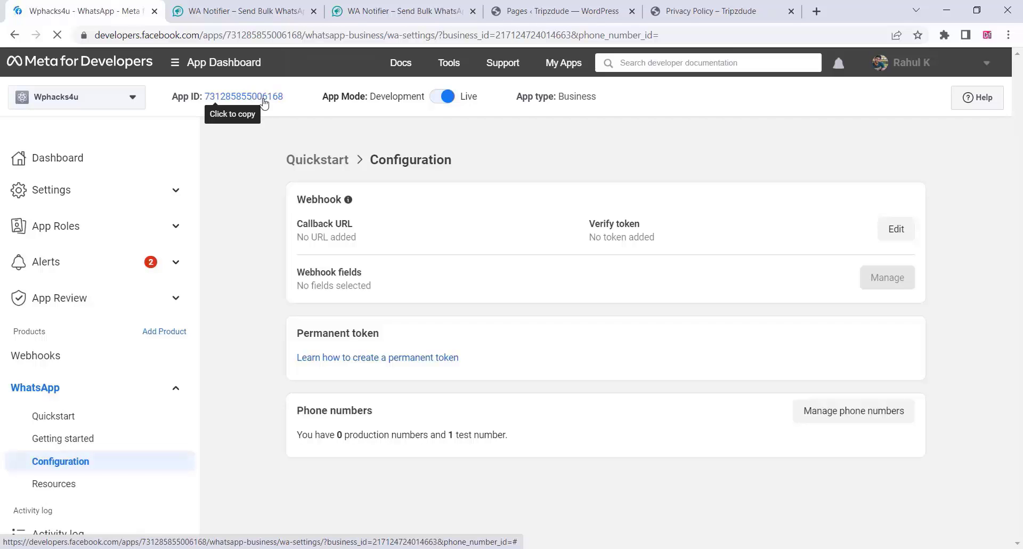
click(895, 232)
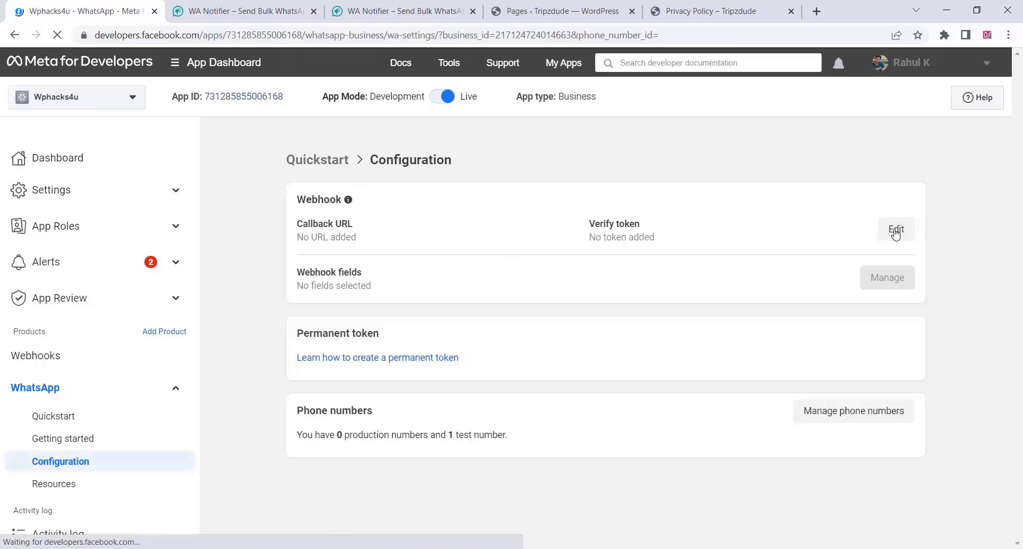
click(380, 13)
right_click(541, 150)
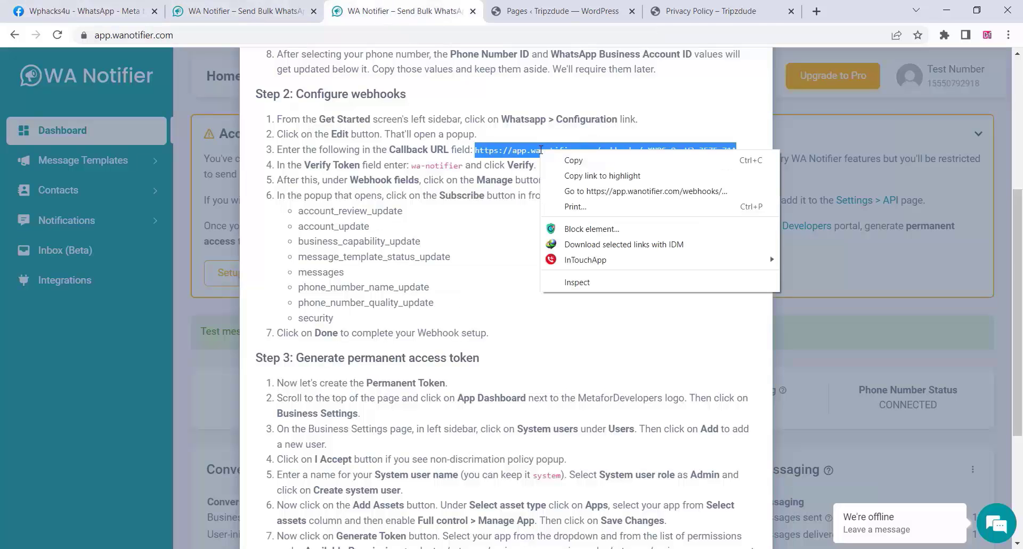
click(570, 162)
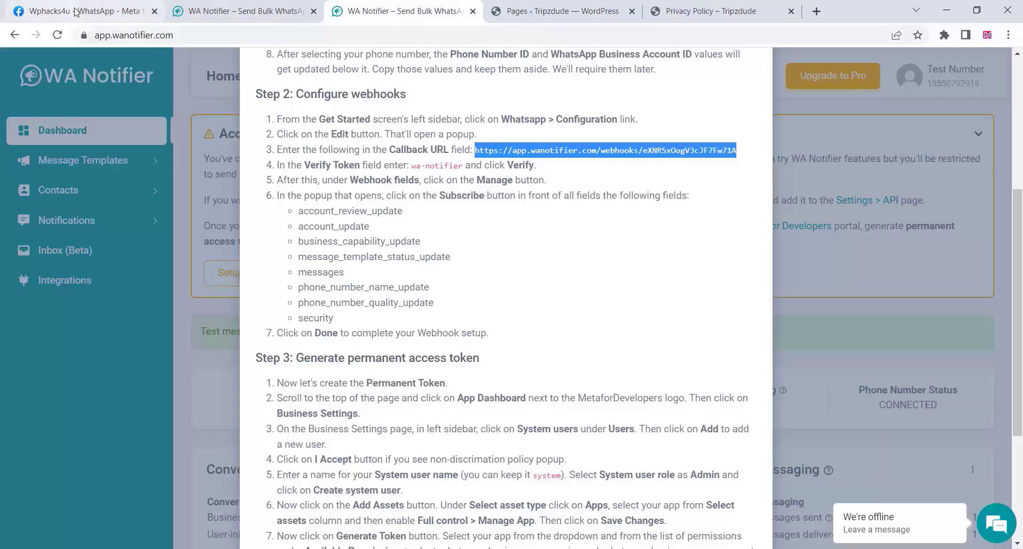
click(75, 11)
right_click(346, 229)
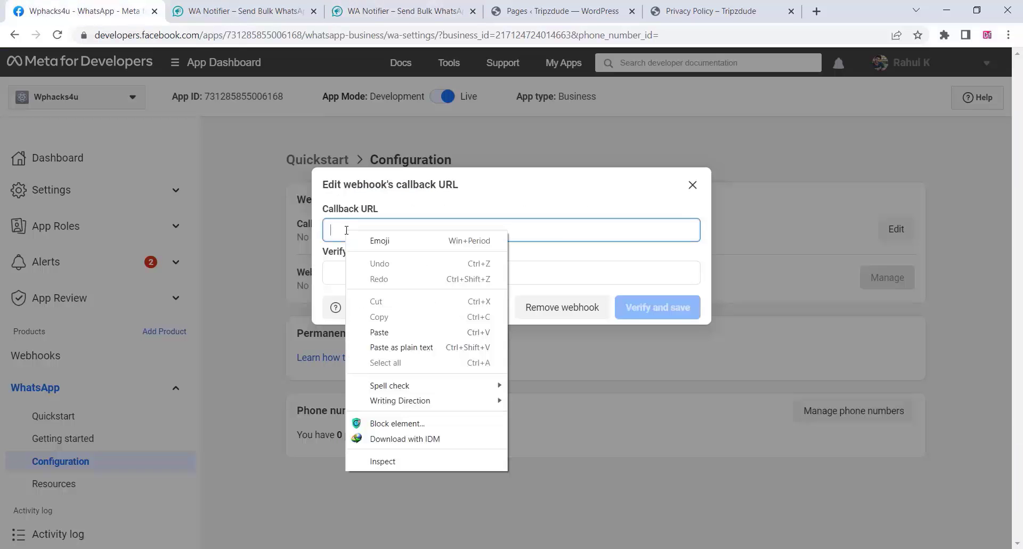
click(383, 330)
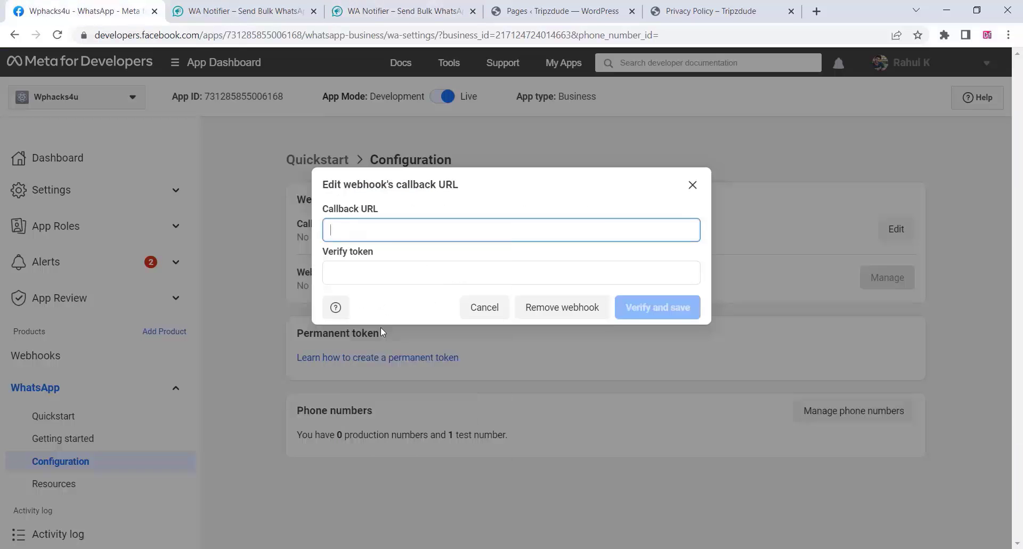
- Copy the verify token from WA Notifier's setup instructions into the Meta webhook's verify token field, and verify and save the webhook
click(373, 6)
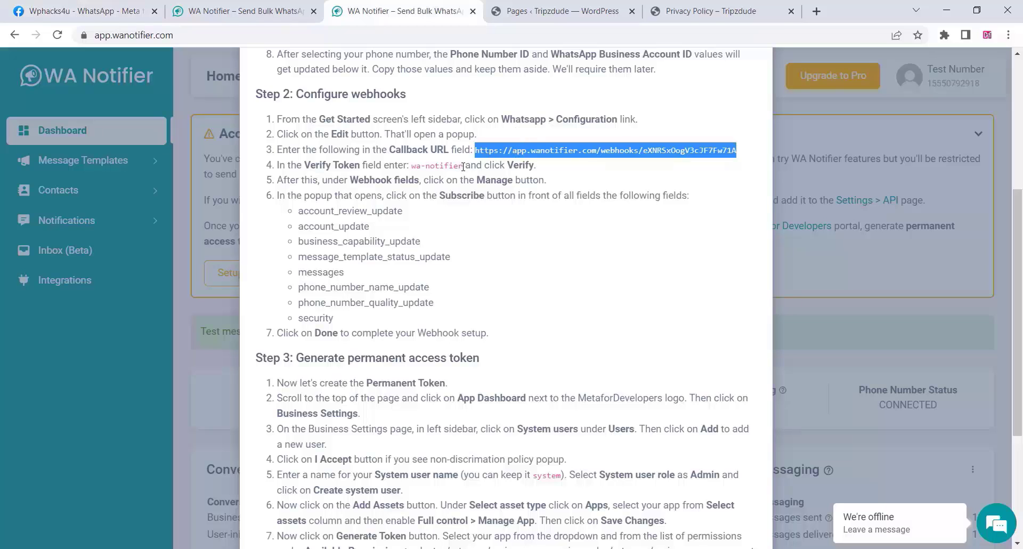
drag(463, 166, 412, 166)
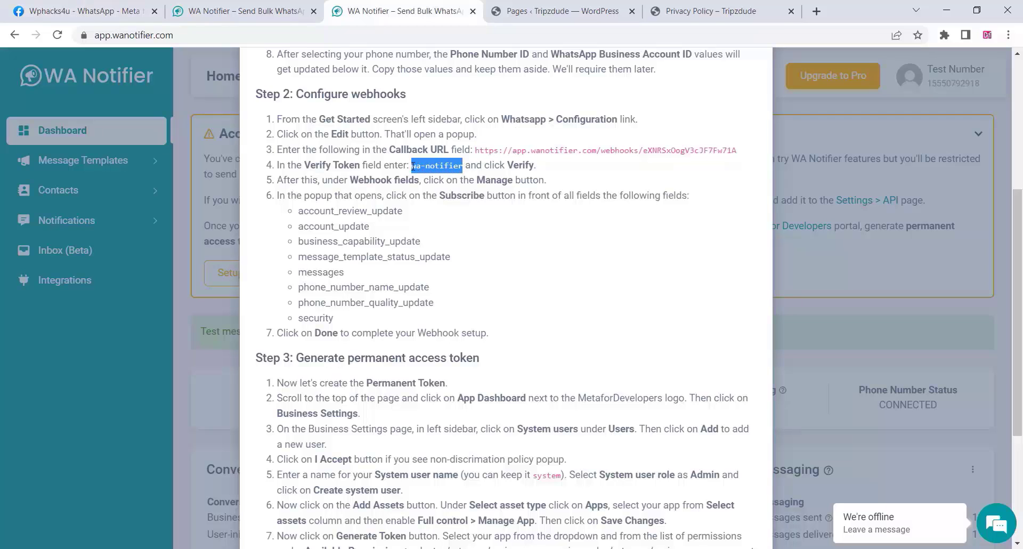
right_click(432, 163)
click(457, 176)
click(70, 16)
right_click(331, 266)
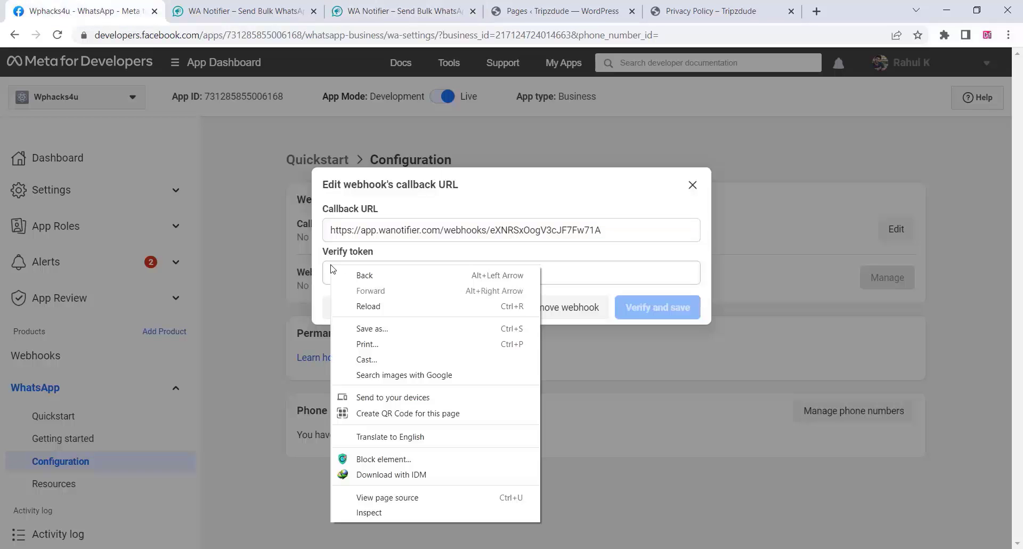
click(330, 273)
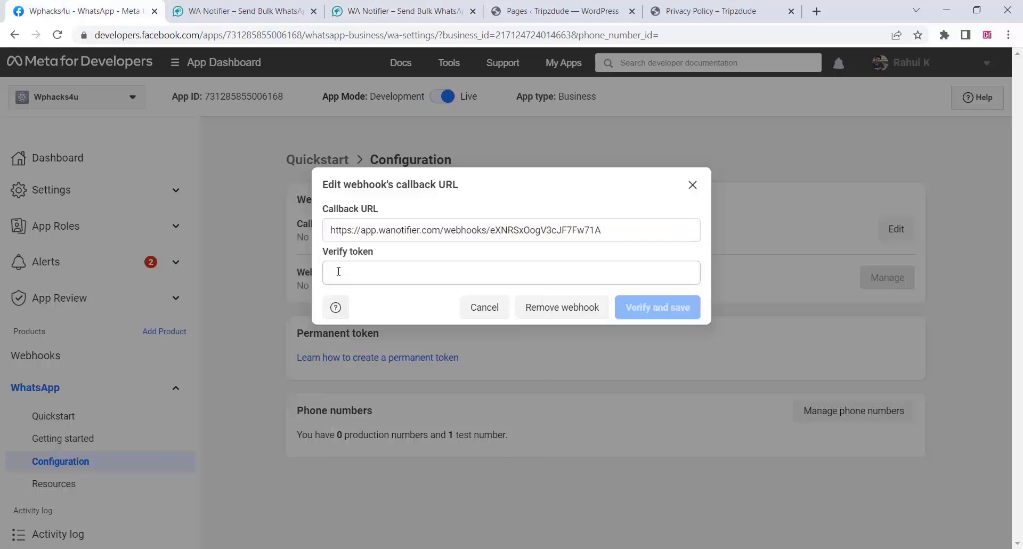
right_click(338, 272)
click(363, 372)
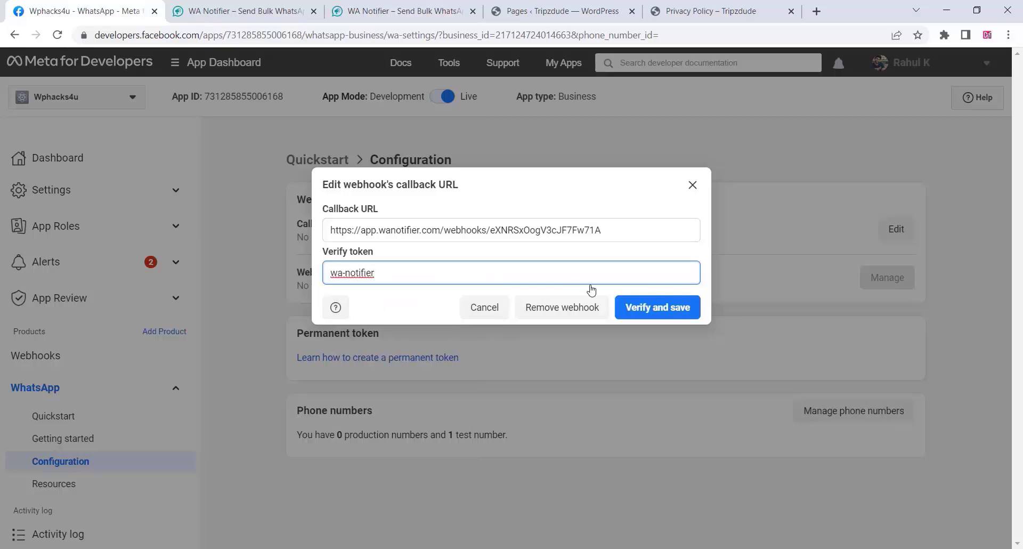
click(671, 314)
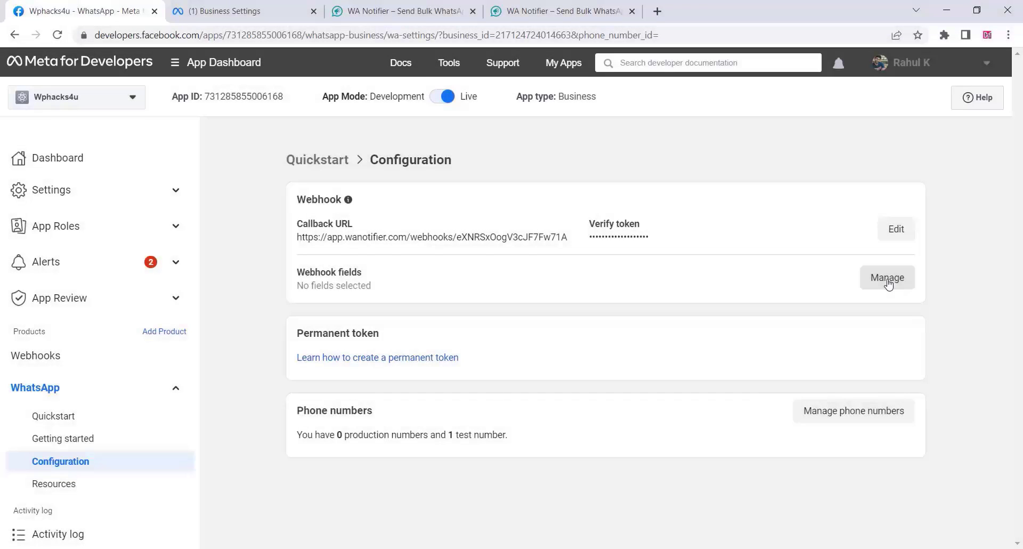
- Subscribe the webhook to the account review, account, business capability, template status, messages, phone number name, phone number quality and security fields
click(888, 278)
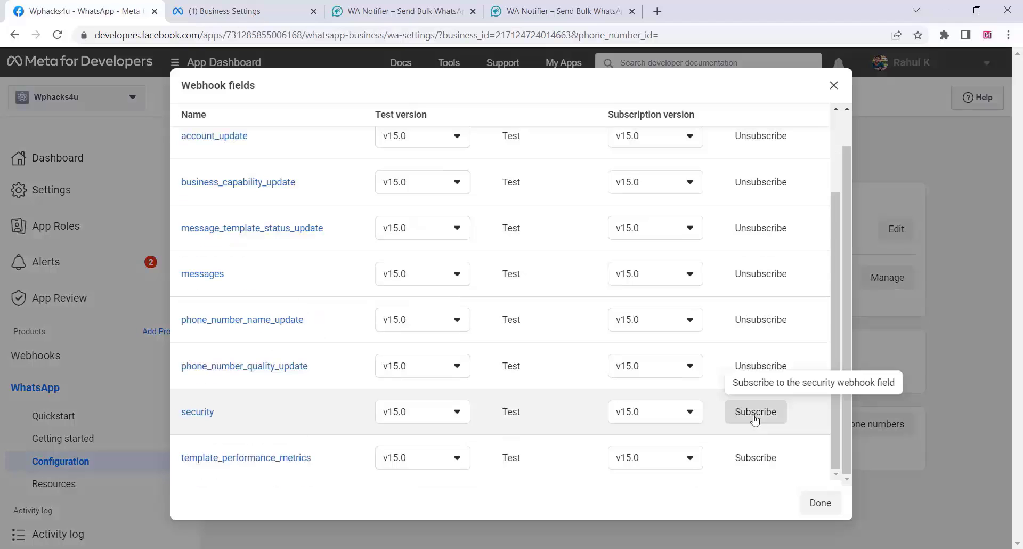
click(754, 415)
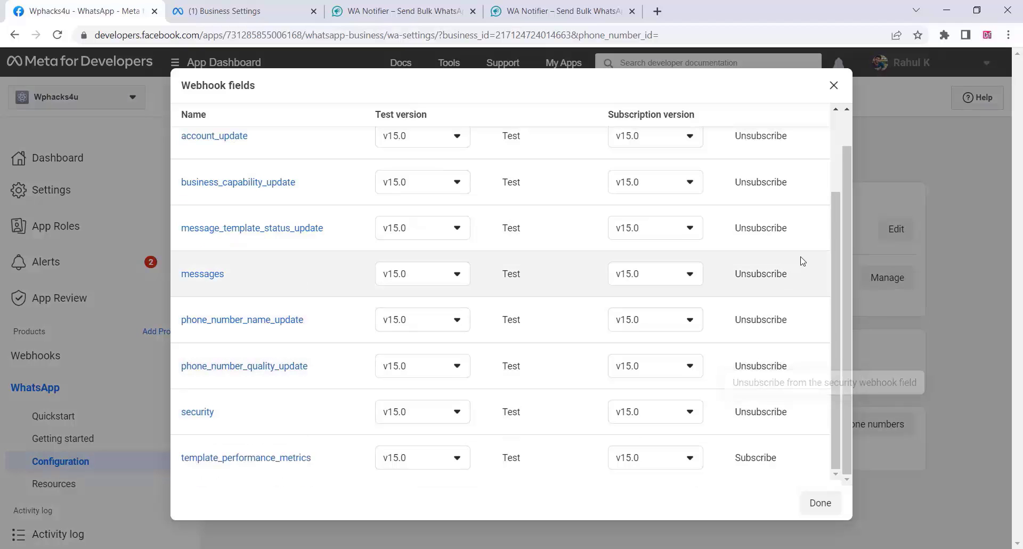
scroll(801, 304, up, 2)
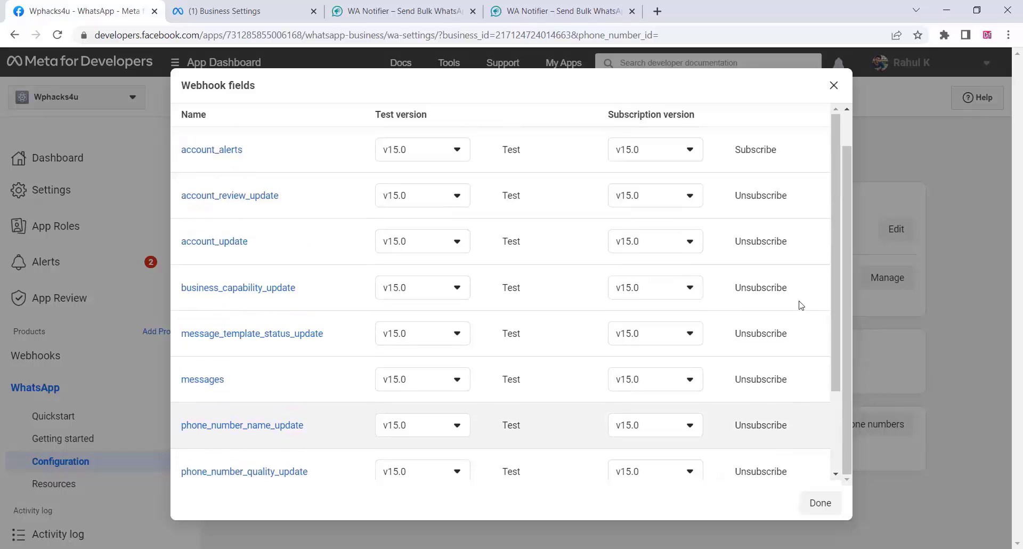
scroll(801, 304, down, 2)
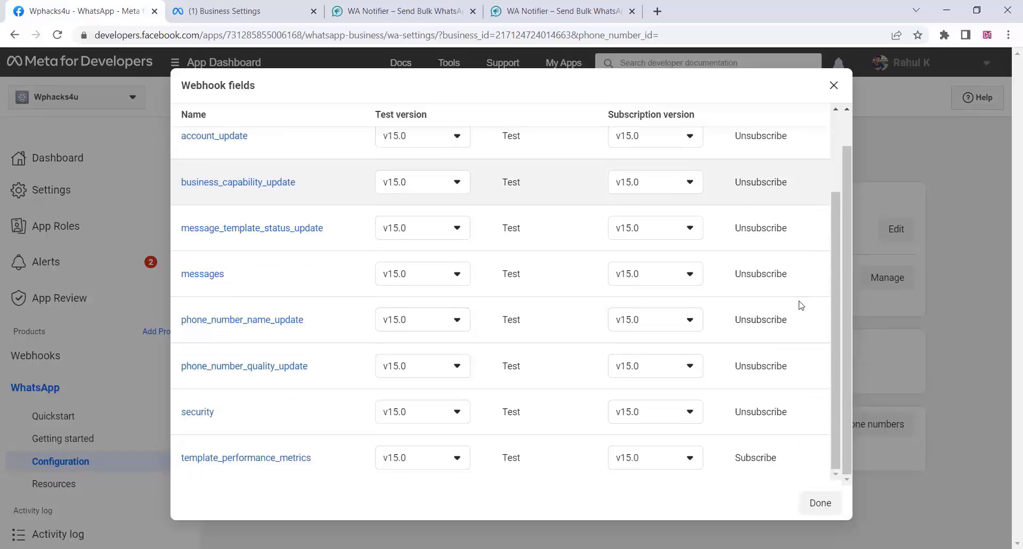
click(812, 505)
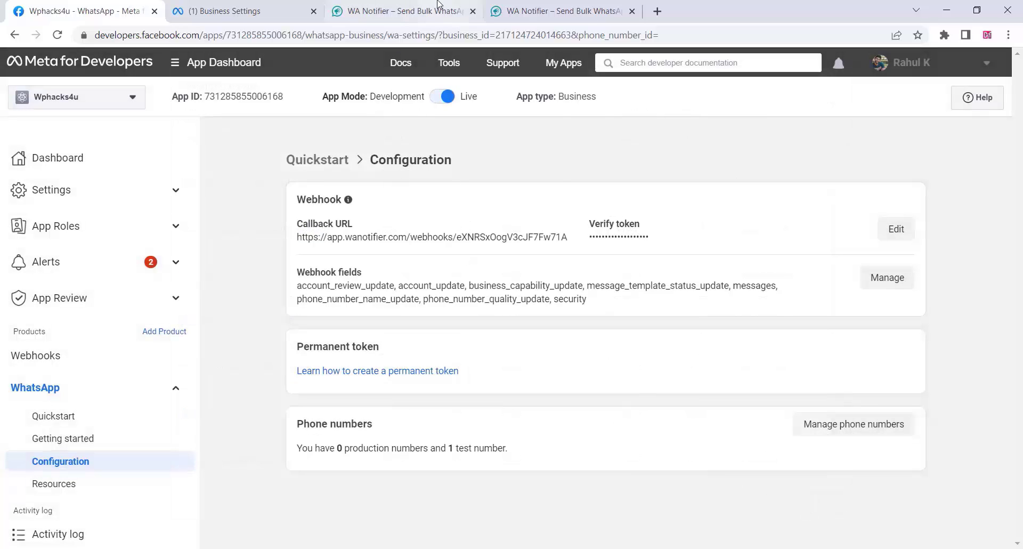
- Go from the app's phone number management to the system users page in Business settings
click(845, 420)
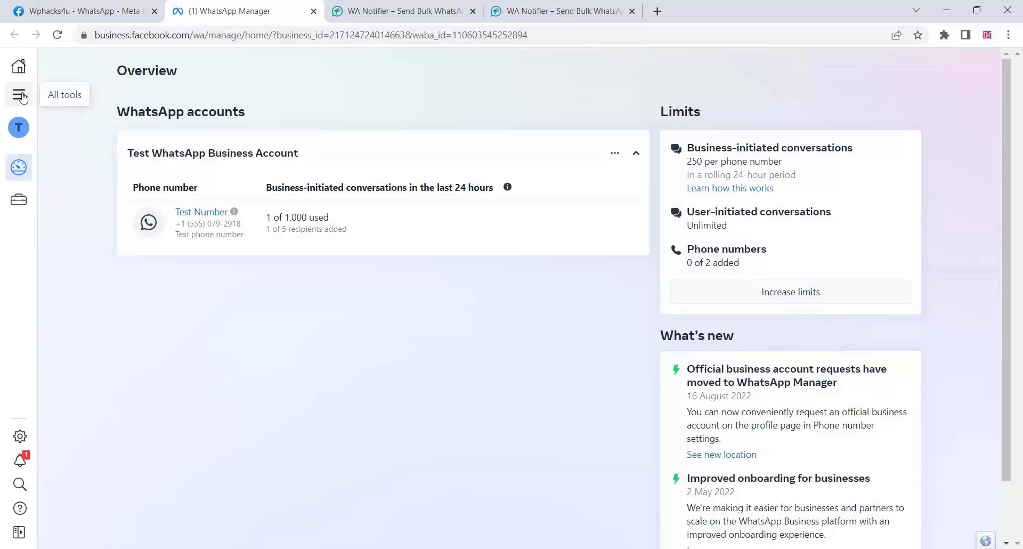
click(21, 95)
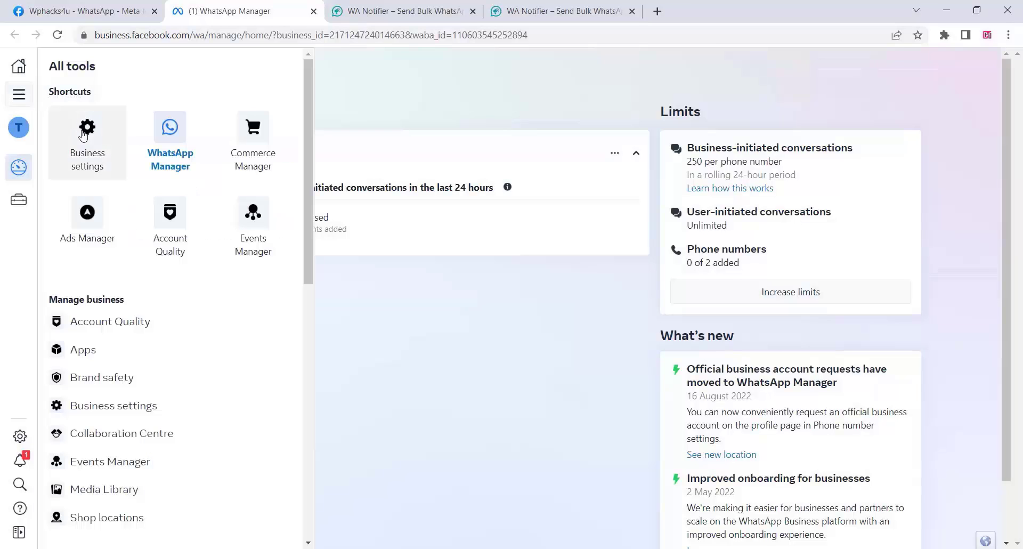
click(82, 135)
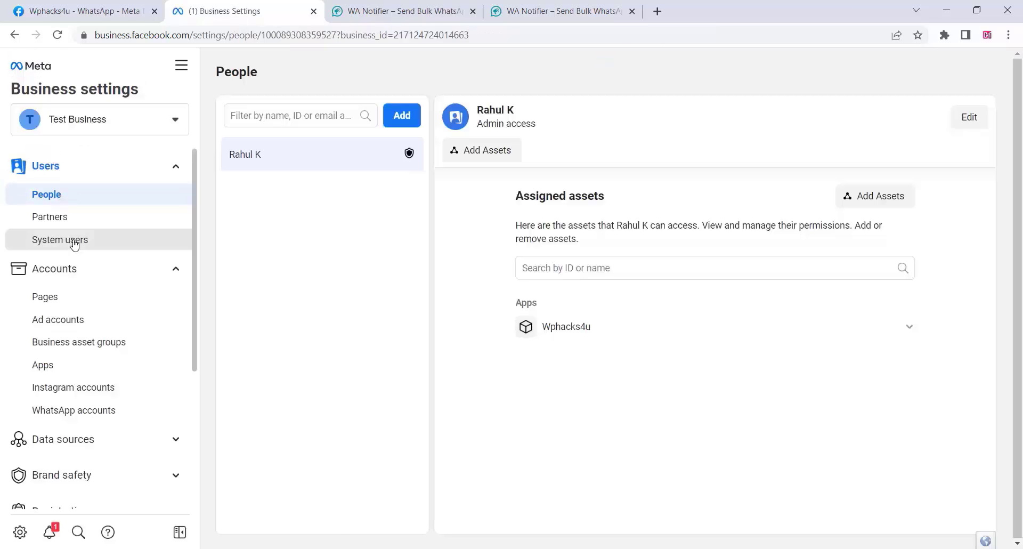
click(74, 243)
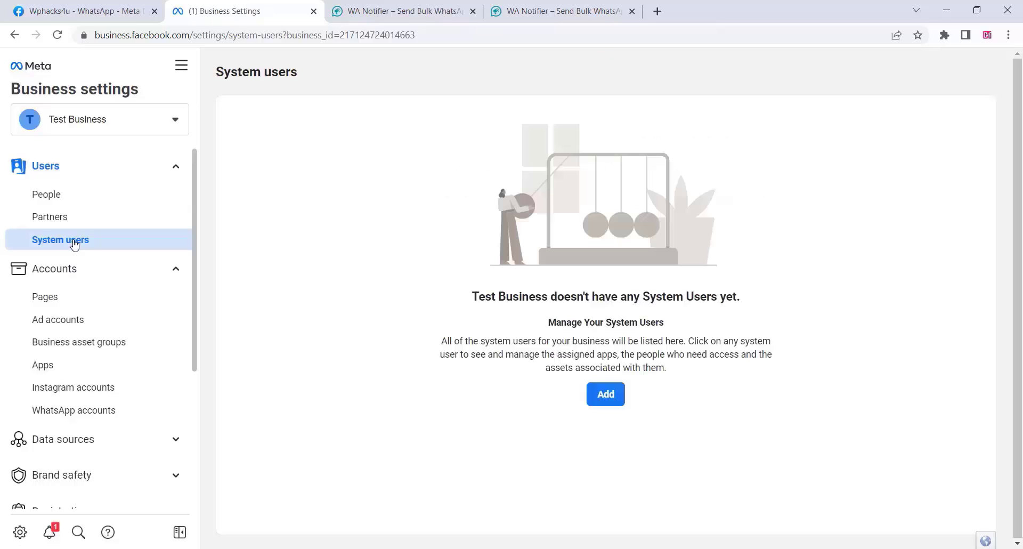
- Start adding a system user and accept the non-discrimination policy
click(606, 393)
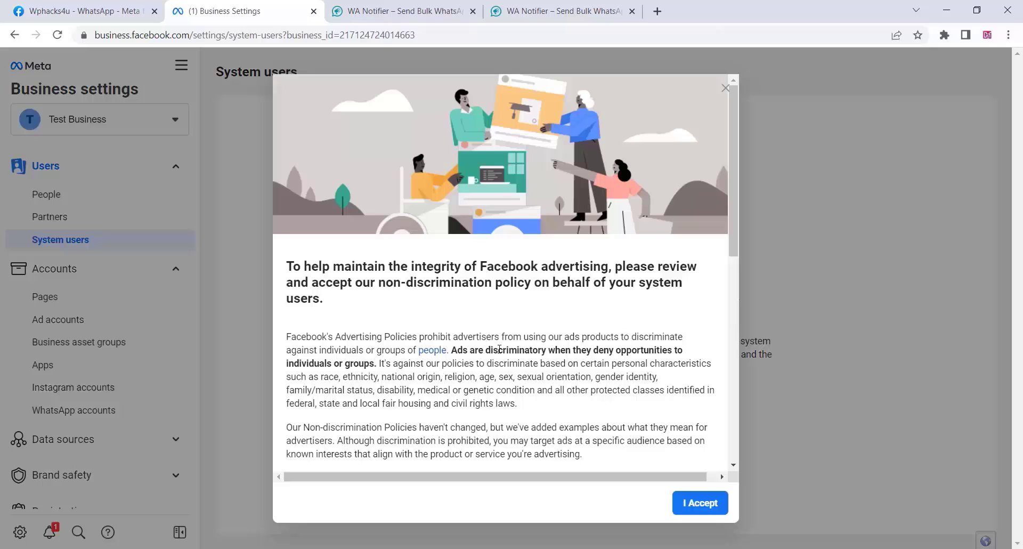
click(701, 503)
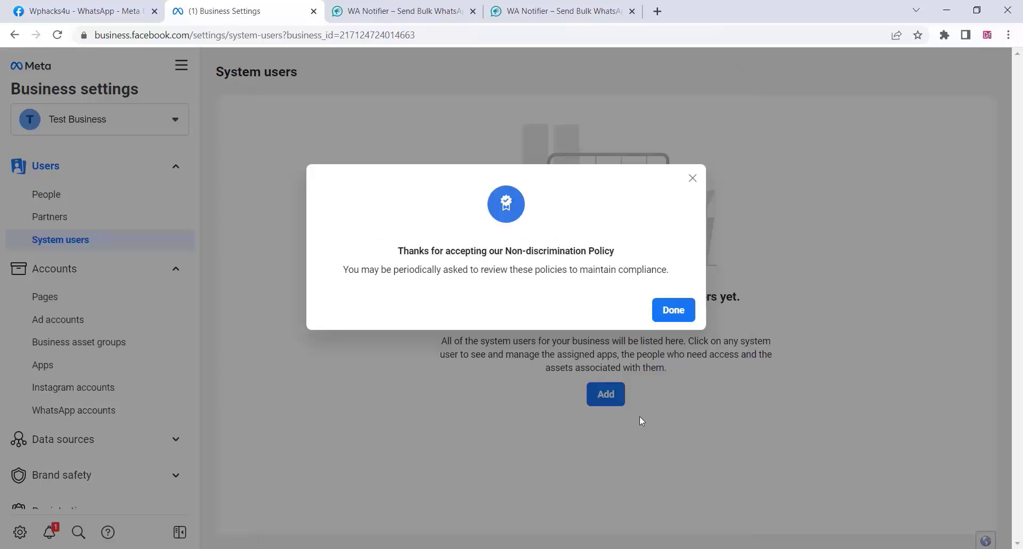
click(673, 310)
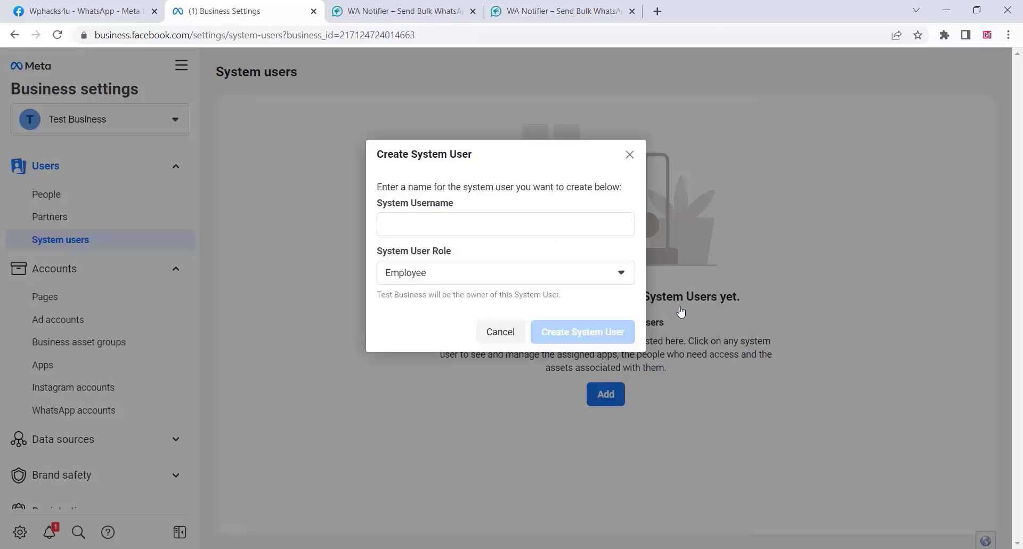
- Create the system user with the person's first name as username and the Admin role
click(393, 223)
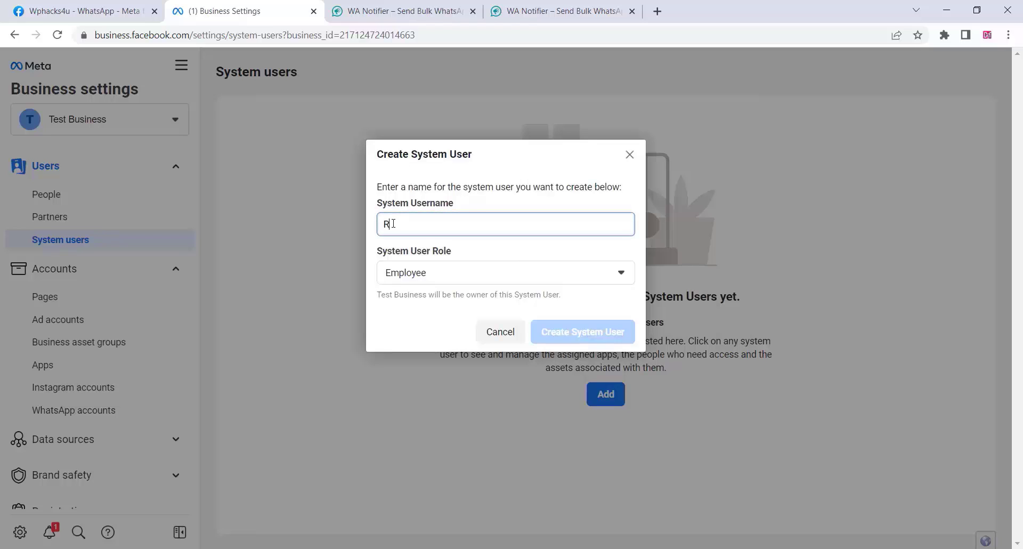
text(R)
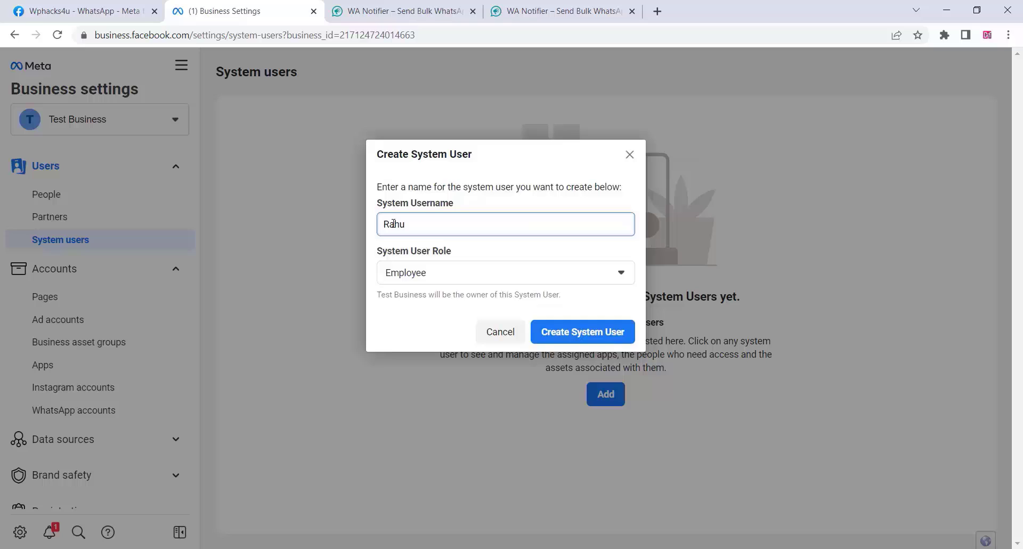
click(394, 272)
click(393, 321)
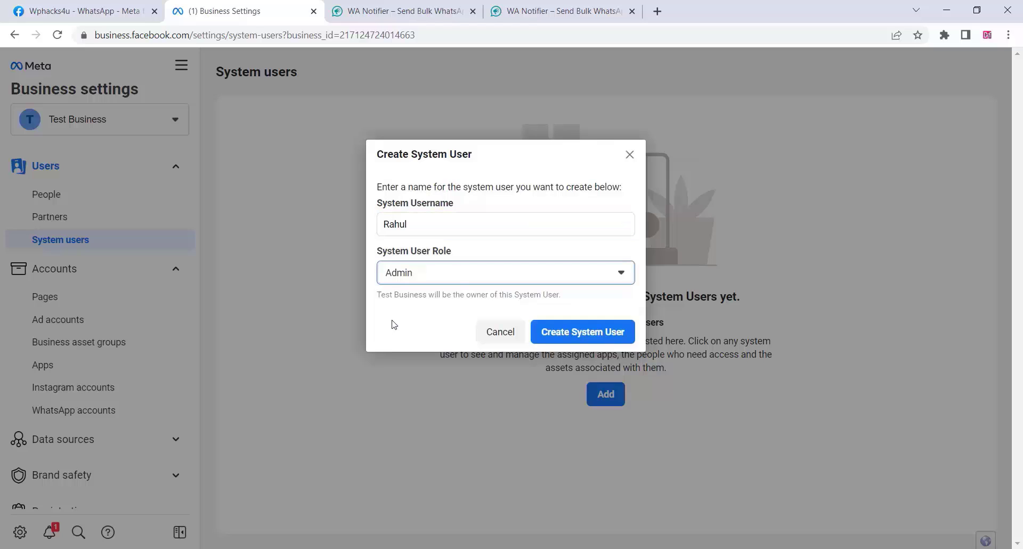
click(583, 337)
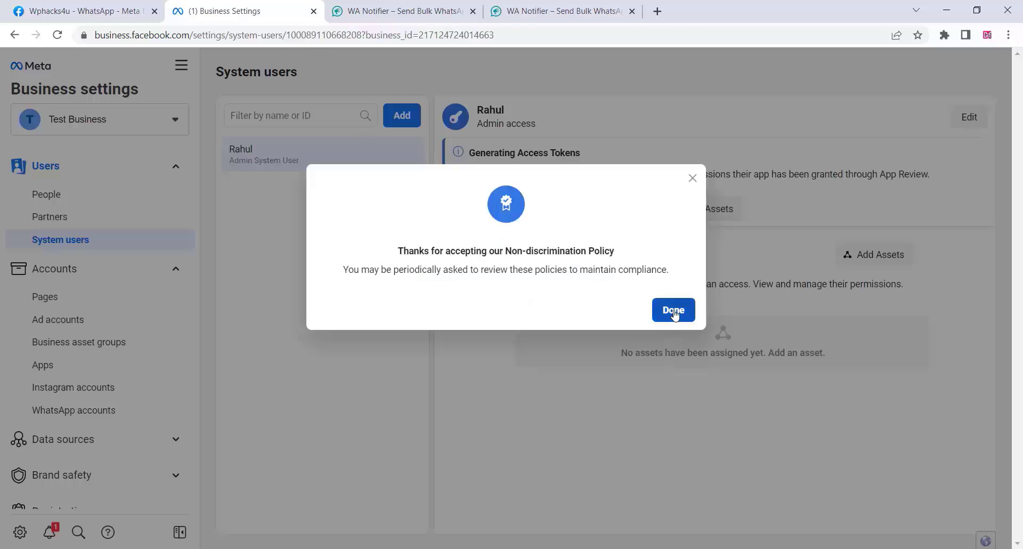
click(674, 311)
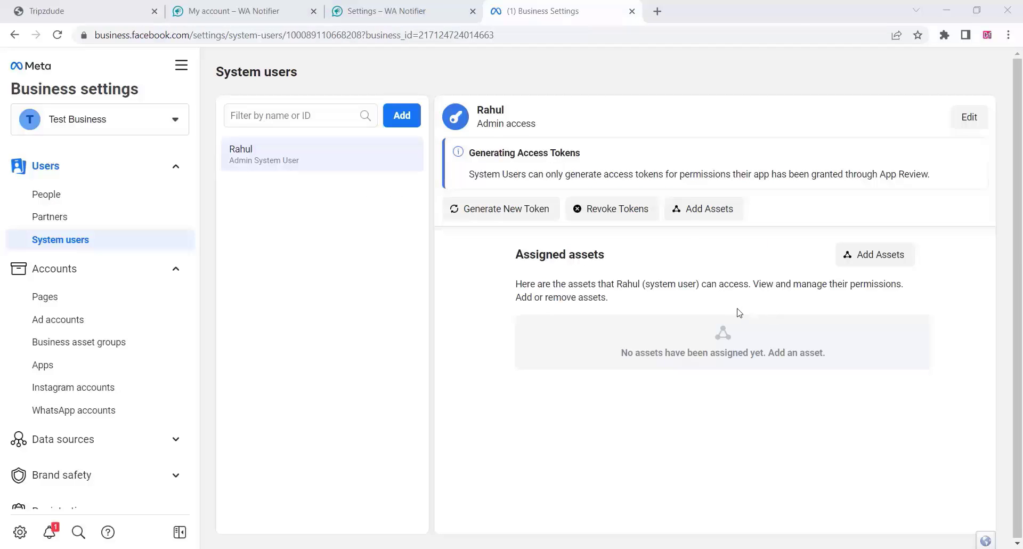
- Assign the Wphacks4u app to the new system user with full control through the Manage app permission
click(695, 209)
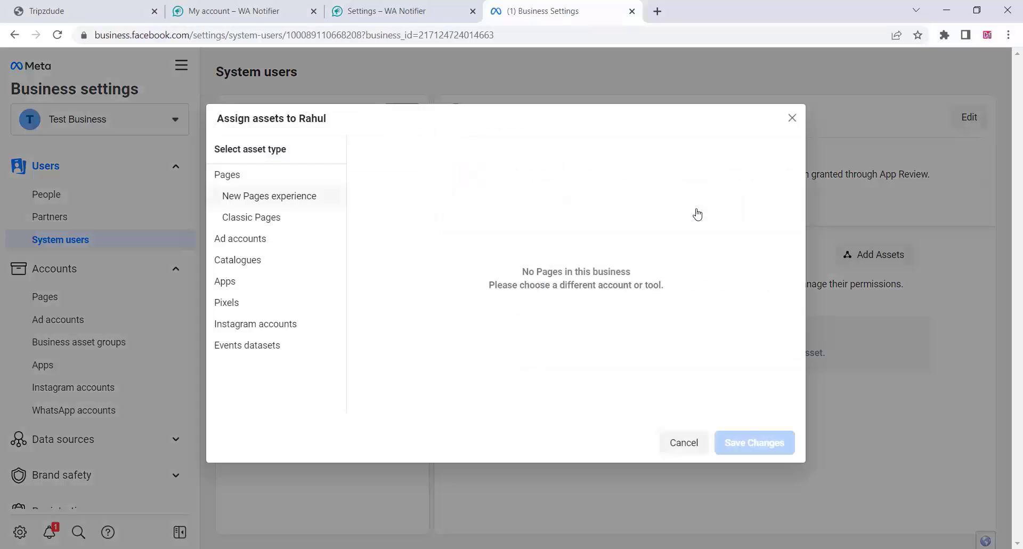
click(229, 282)
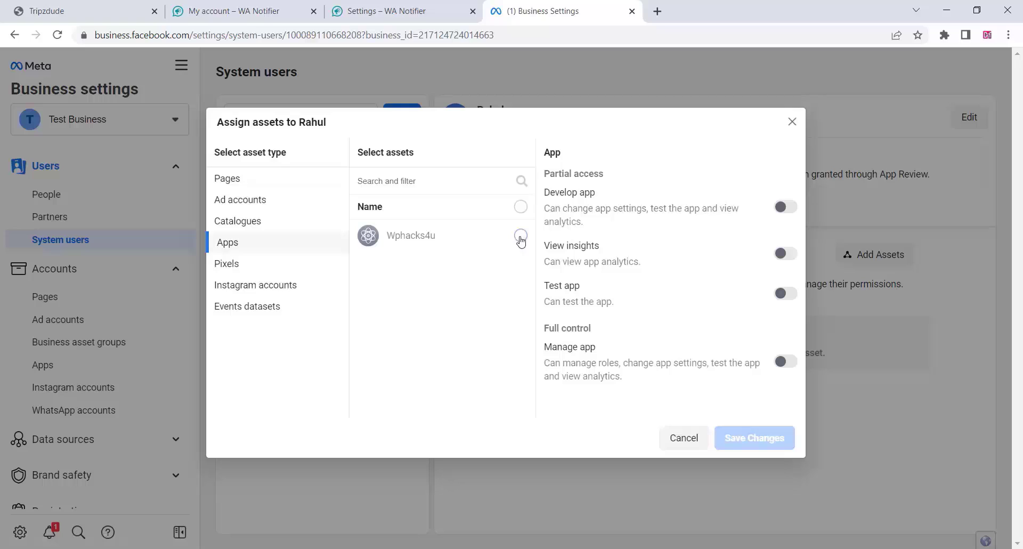
click(520, 237)
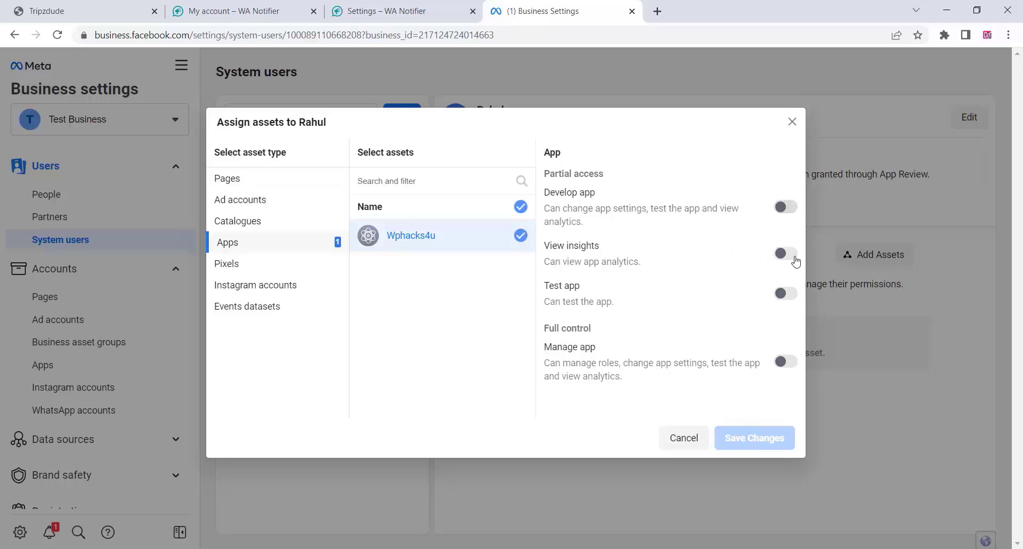
click(793, 364)
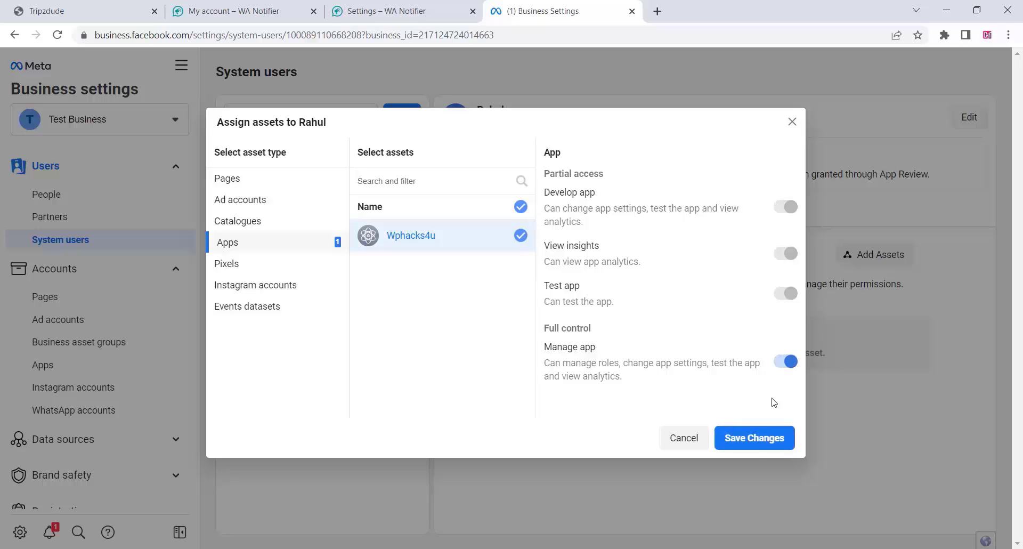
click(759, 442)
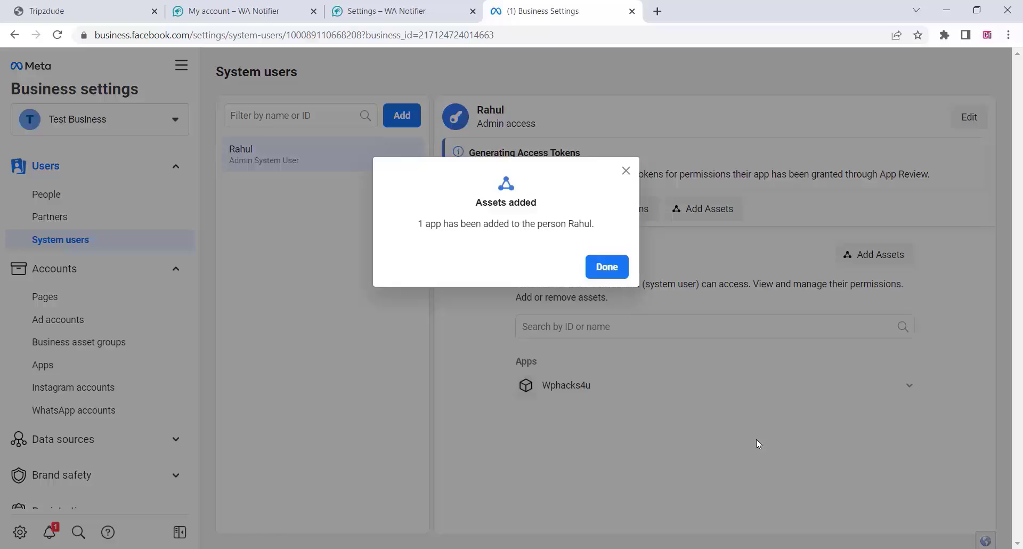
click(598, 269)
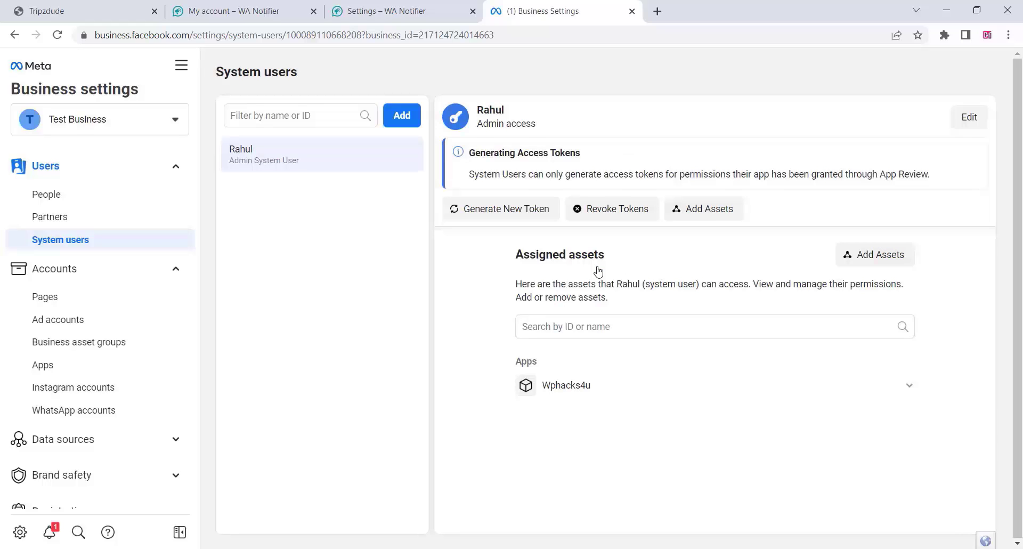
- Generate a new access token for the Wphacks4u app with the whatsapp_business_management and whatsapp_business_messaging permissions
click(491, 209)
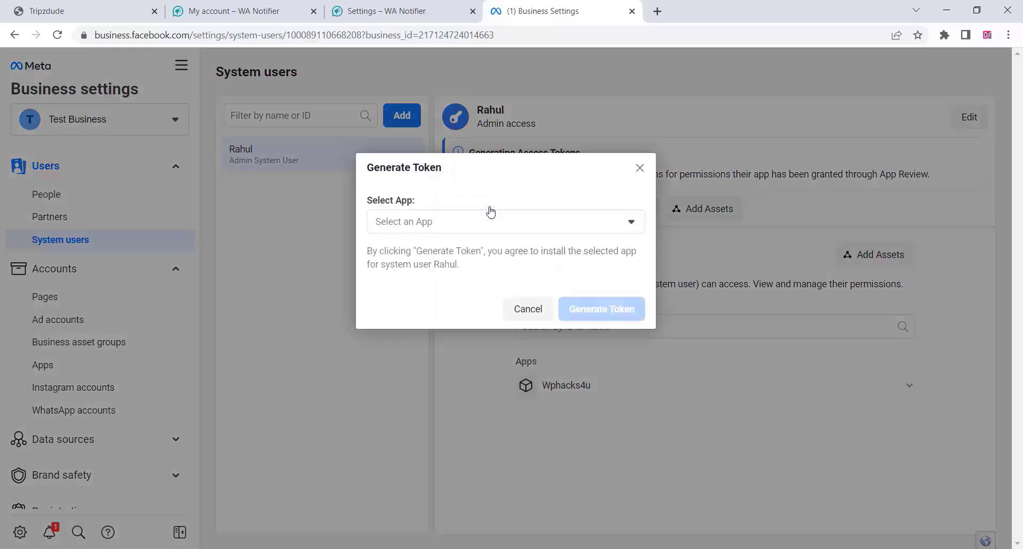
click(446, 228)
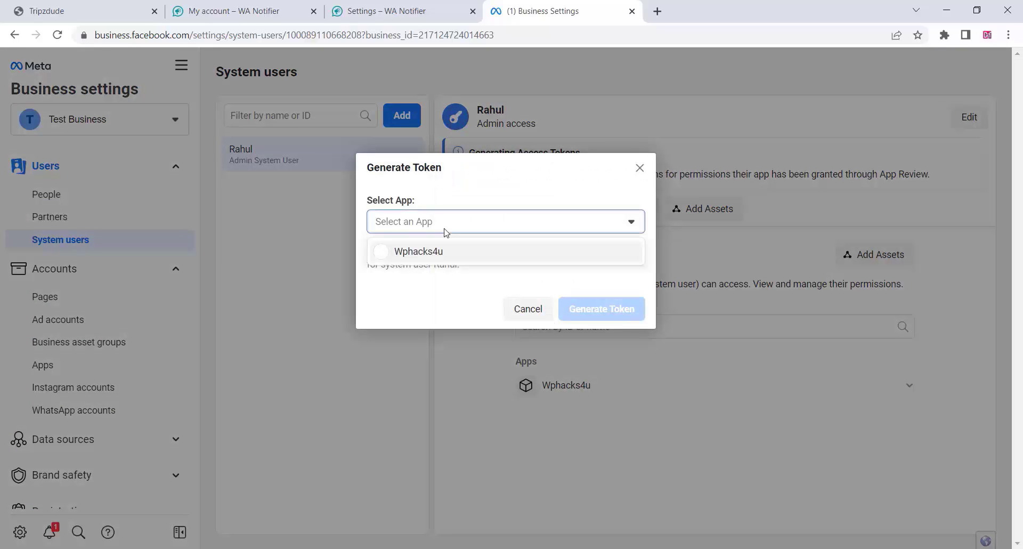
click(378, 252)
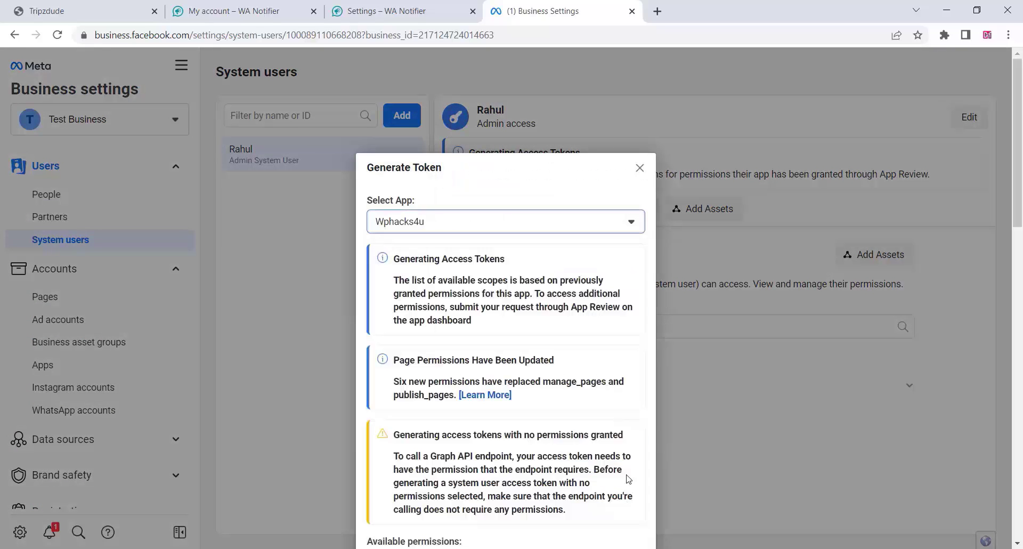
scroll(571, 362, down, 10)
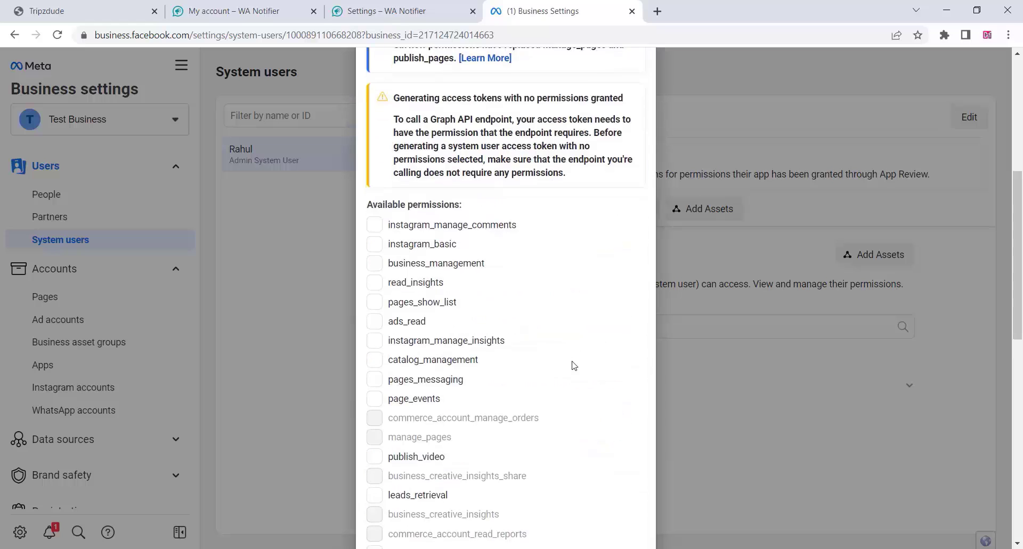
scroll(572, 352, down, 5)
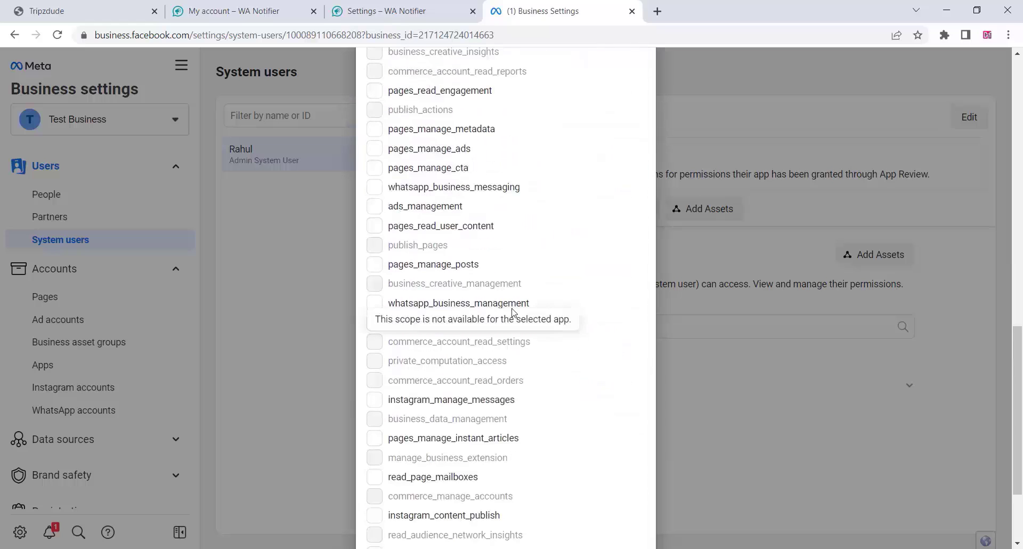
click(374, 304)
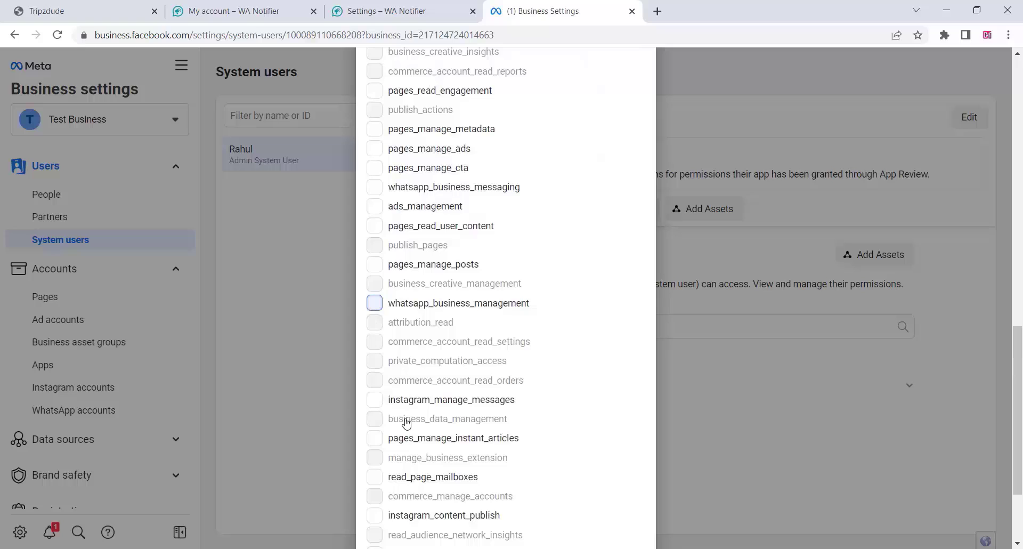
click(376, 189)
scroll(736, 407, down, 1)
scroll(736, 407, down, 2)
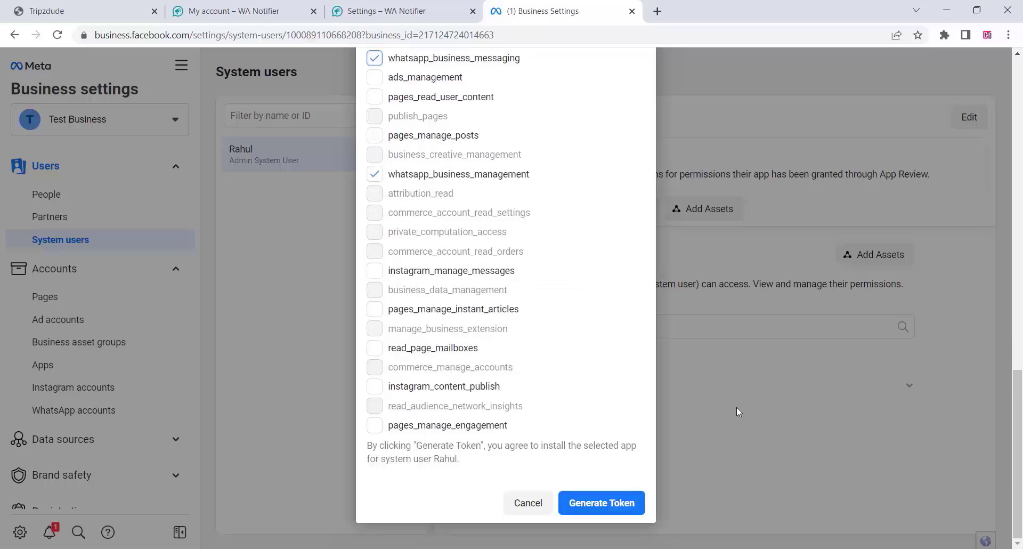
click(619, 508)
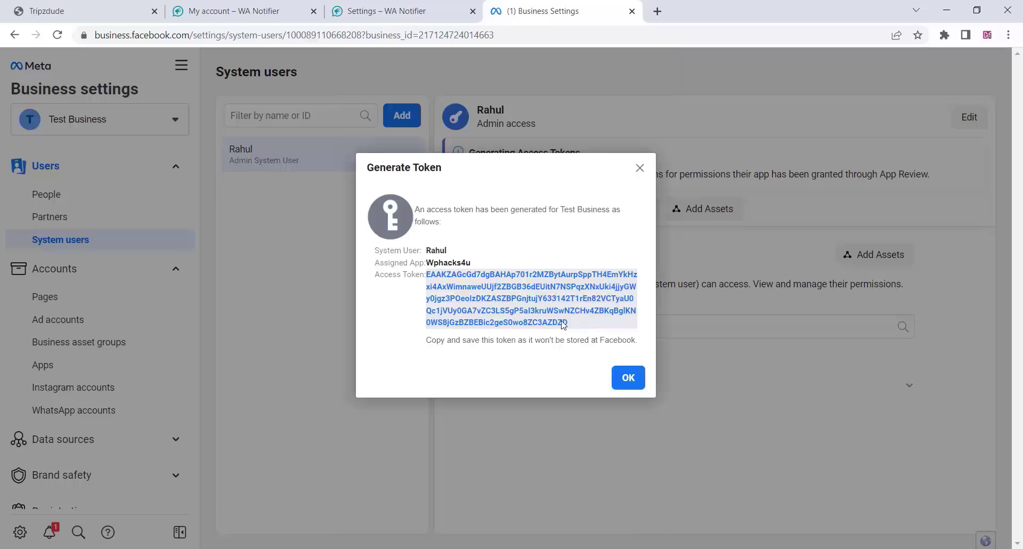
- Copy the system user's newly generated access token
drag(566, 322, 428, 278)
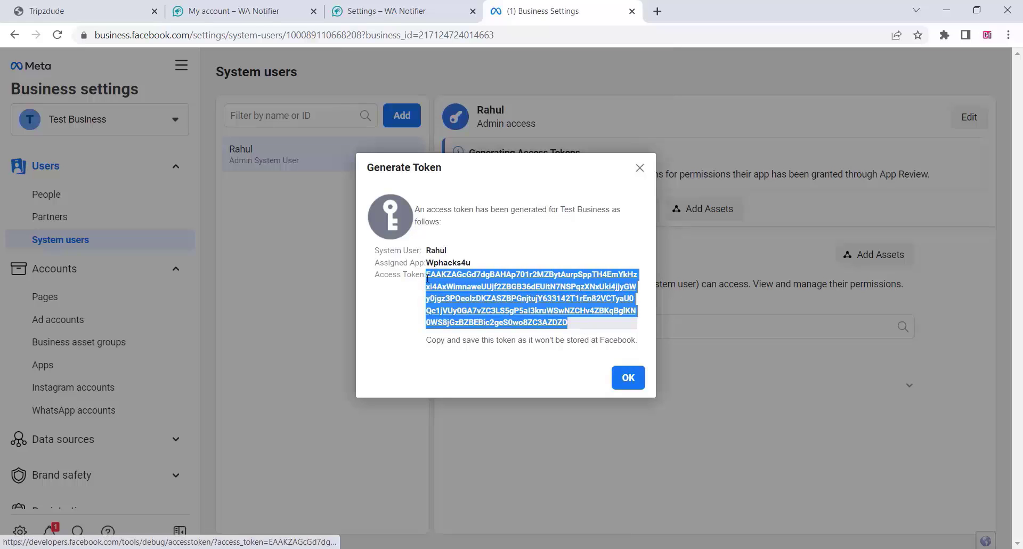
right_click(462, 279)
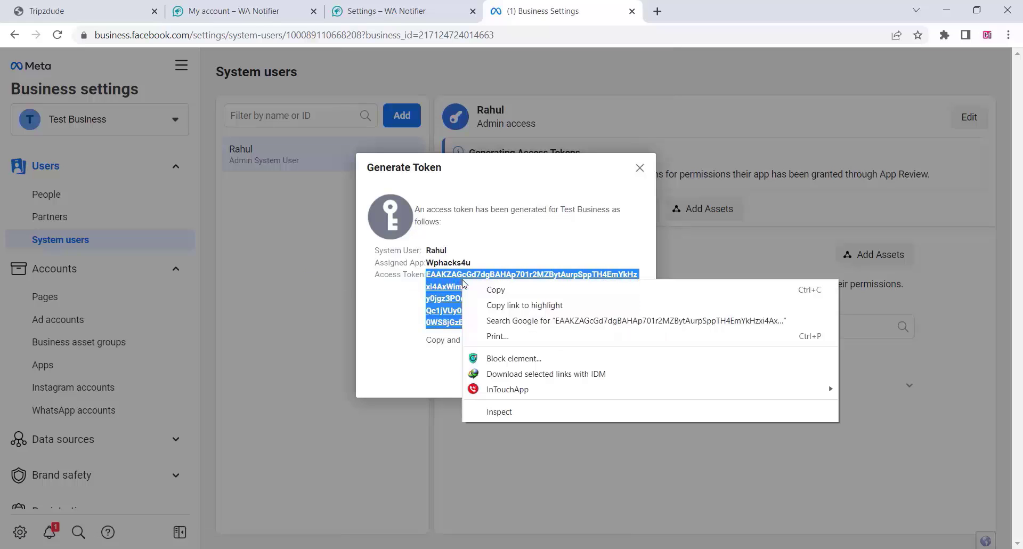
click(496, 290)
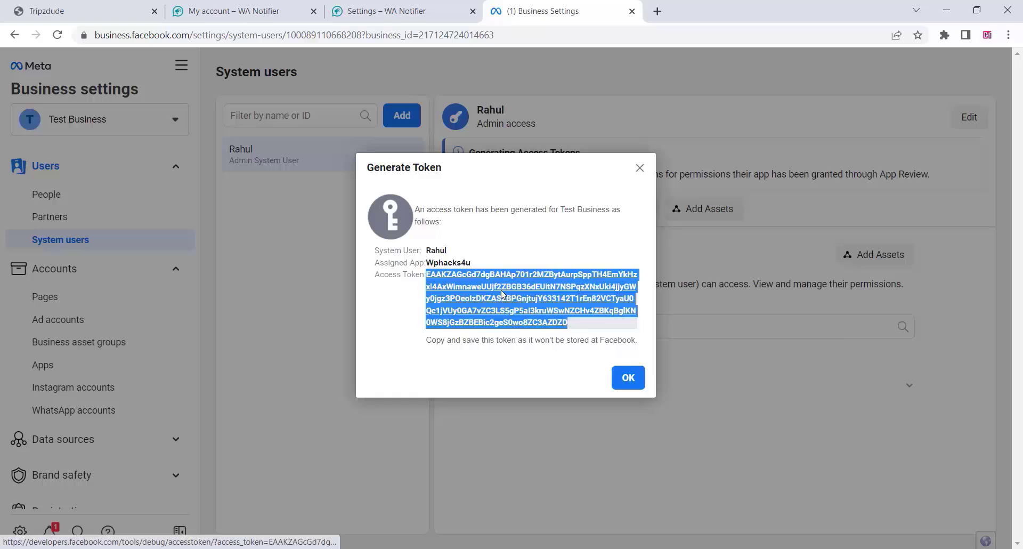
- Switch to the WA Notifier API configuration page and reload it, resubmitting the Cloud API details form
click(360, 9)
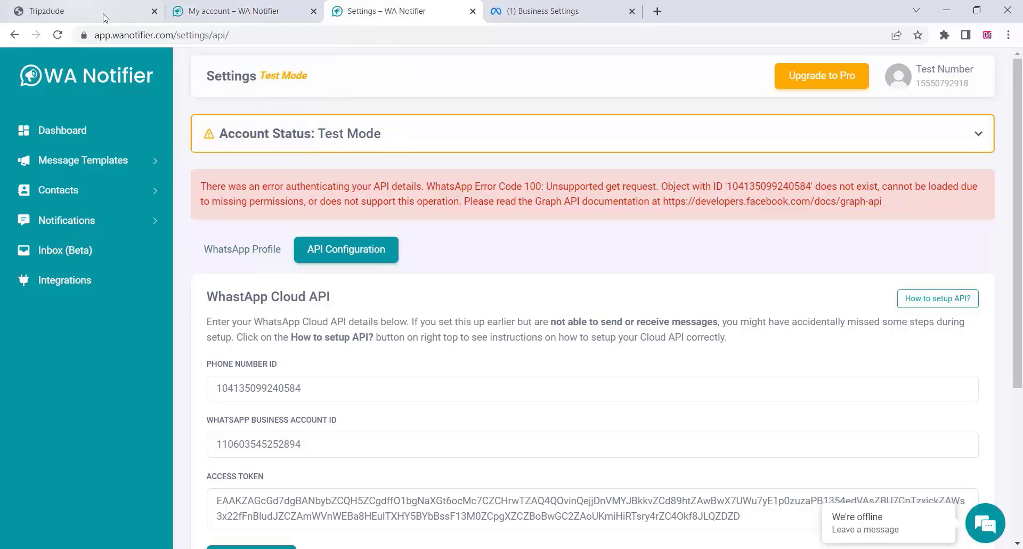
click(57, 35)
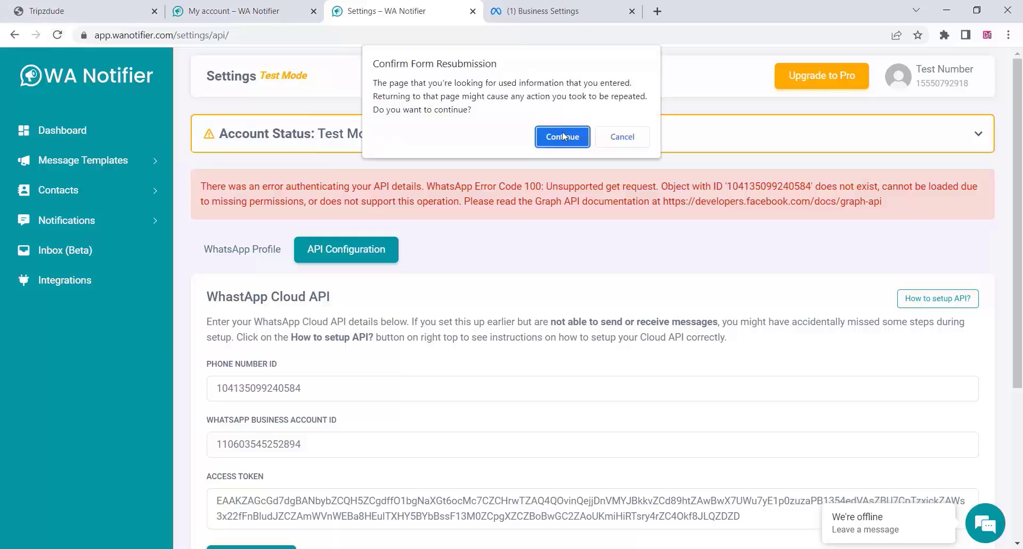
click(563, 137)
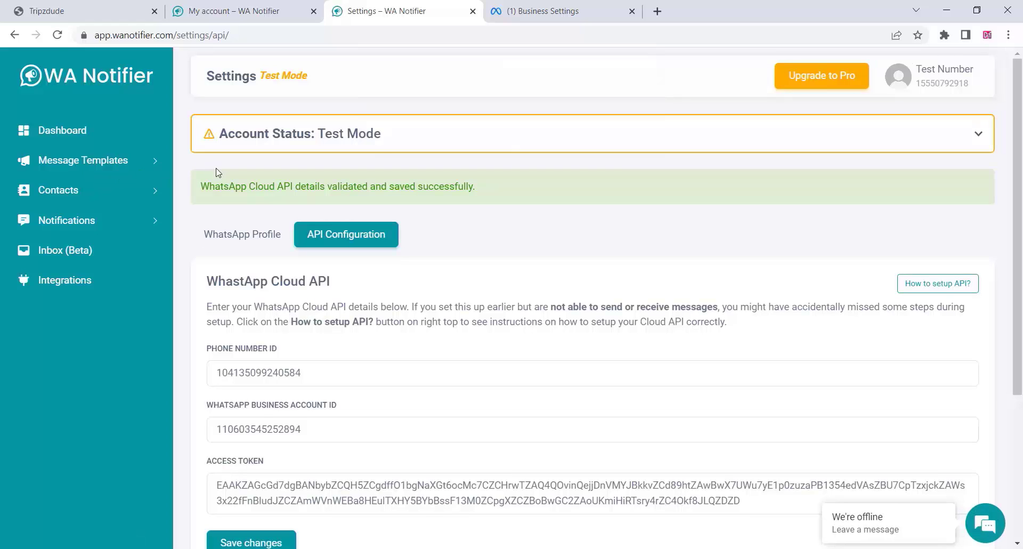
scroll(216, 172, down, 3)
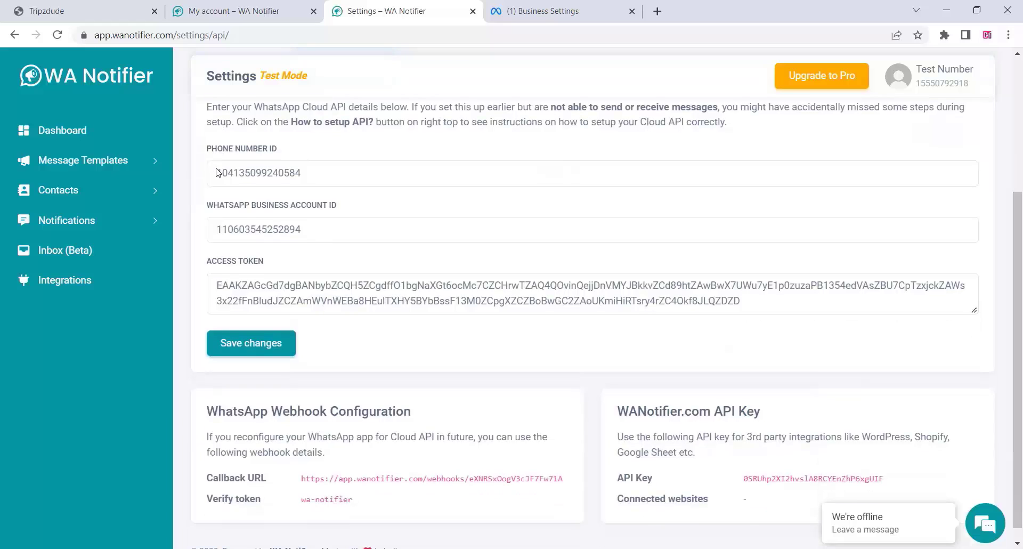
scroll(217, 168, up, 1)
scroll(216, 169, up, 3)
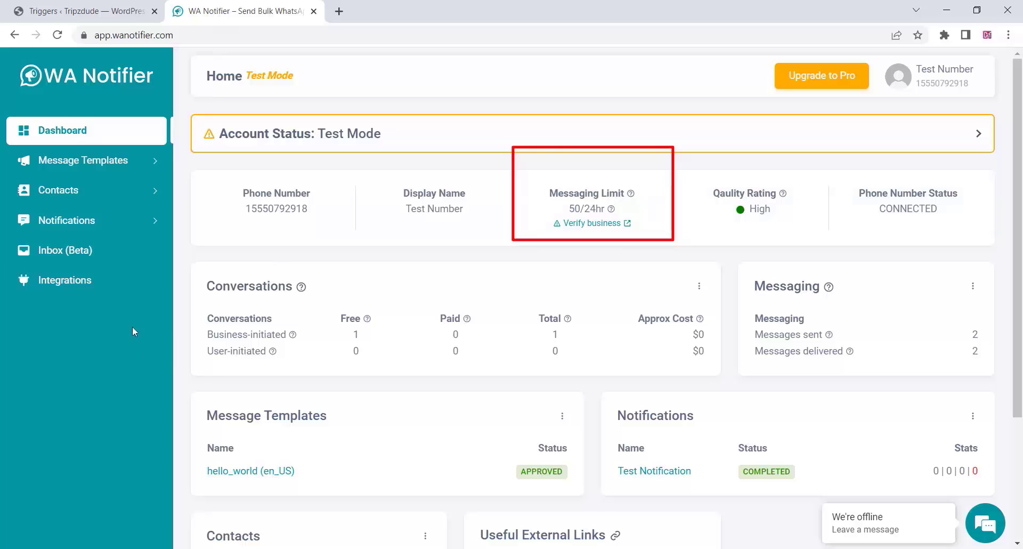
- Start a new message template named order_received in the Transactional category
click(105, 164)
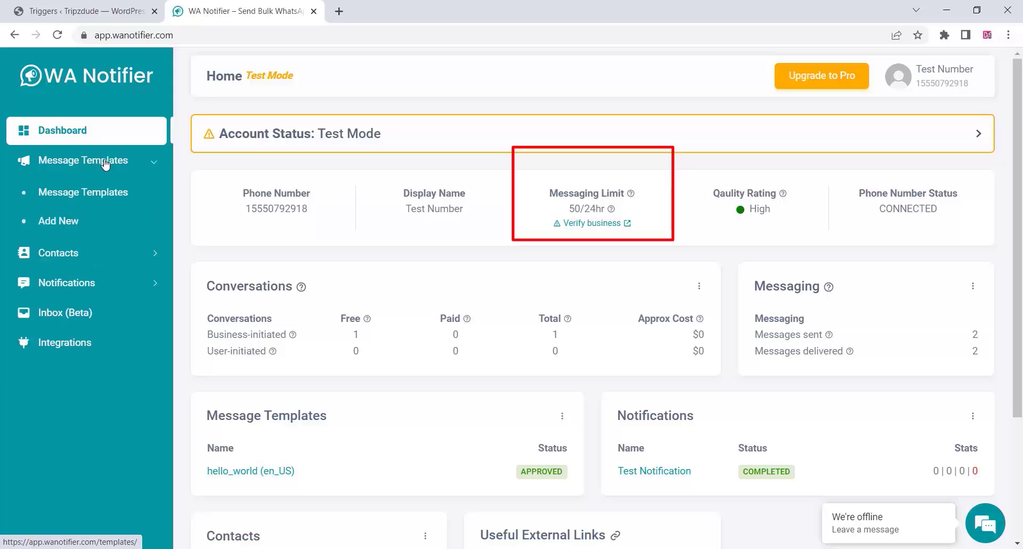
click(88, 196)
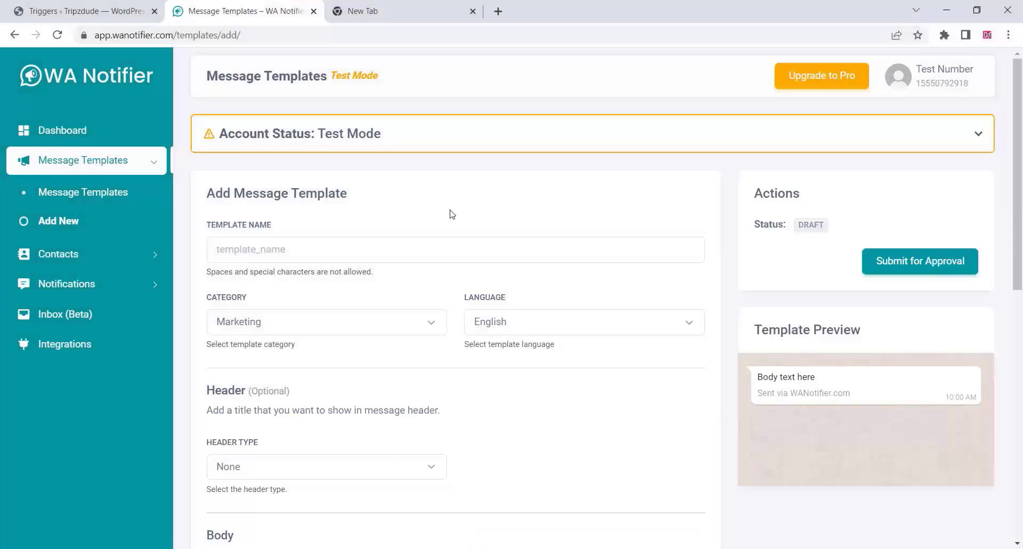
right_click(220, 242)
click(255, 353)
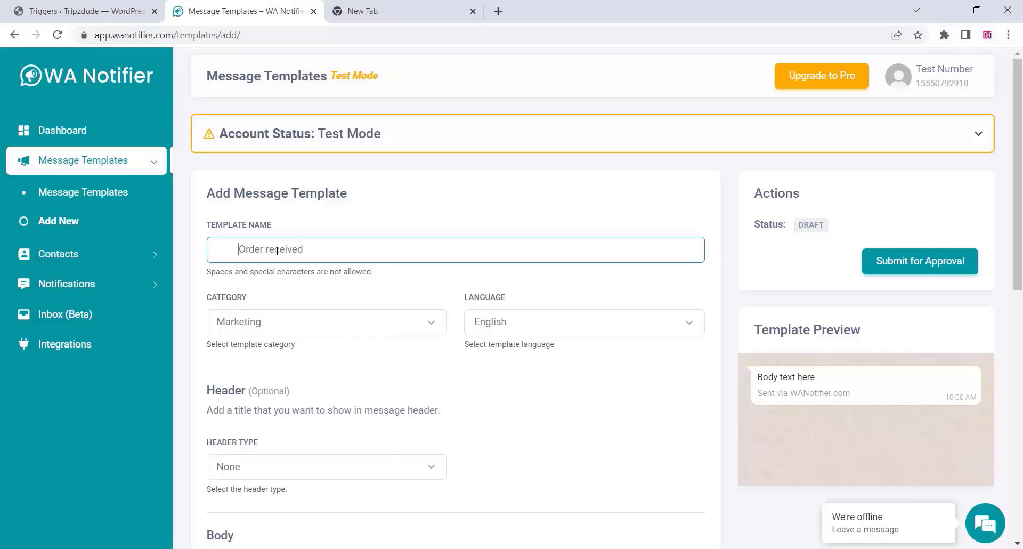
text(order_receiv)
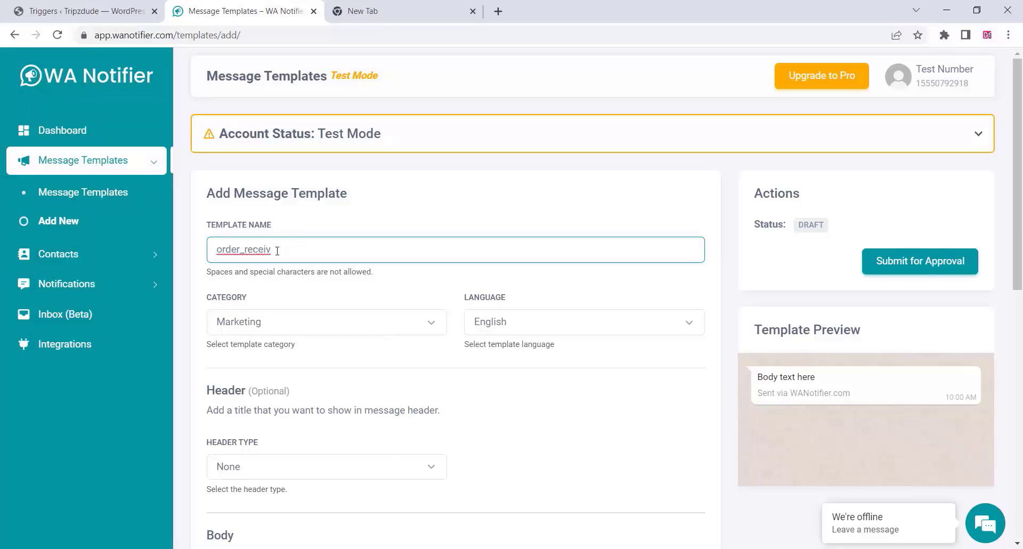
text(ed)
key(Tab)
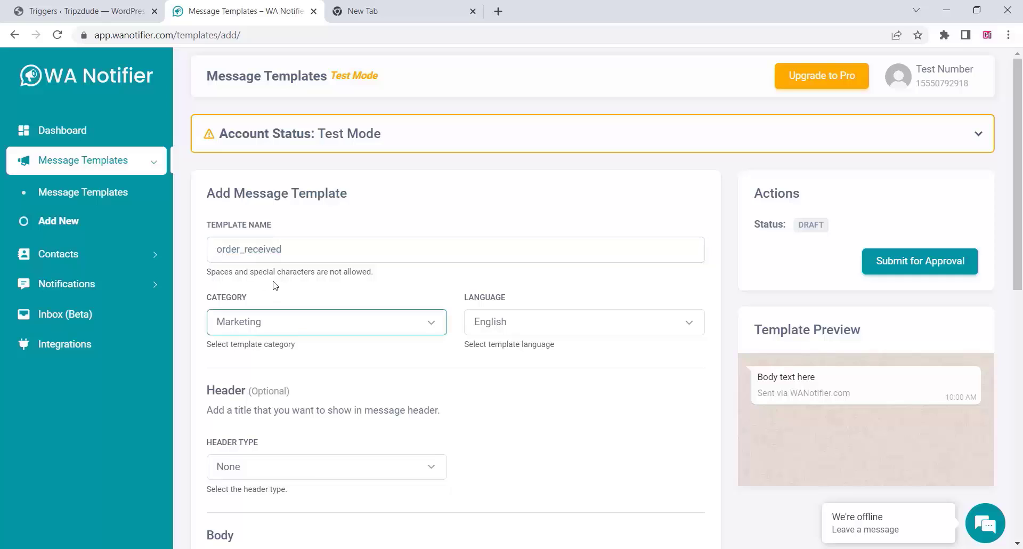
click(277, 323)
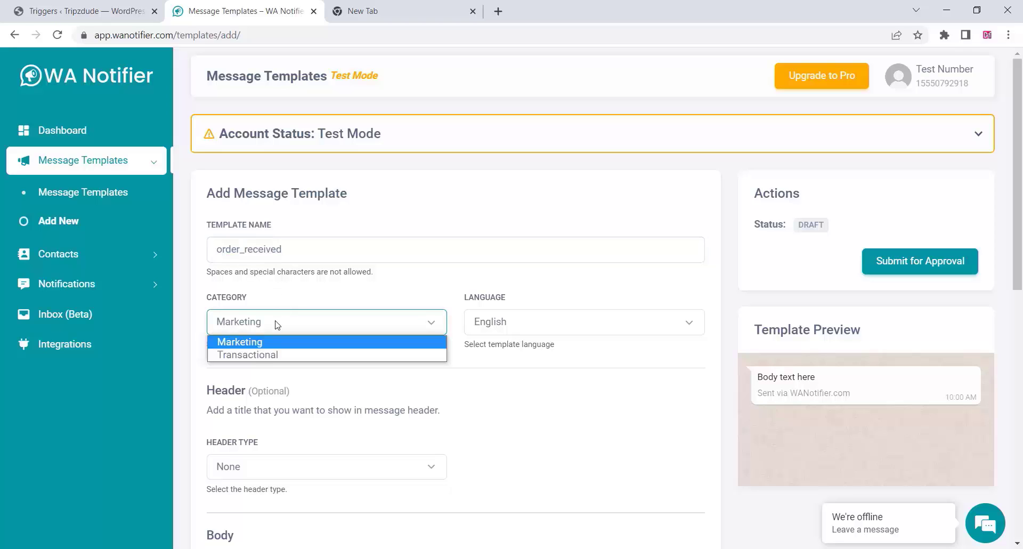
click(253, 360)
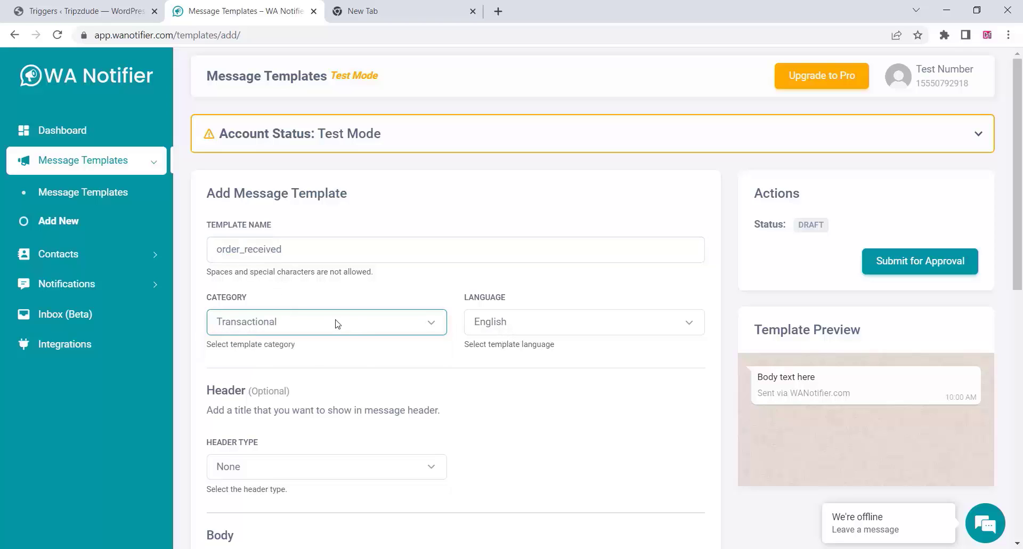
- Give the template a text header reading "Order Received", correcting the misspelled word
scroll(340, 320, down, 4)
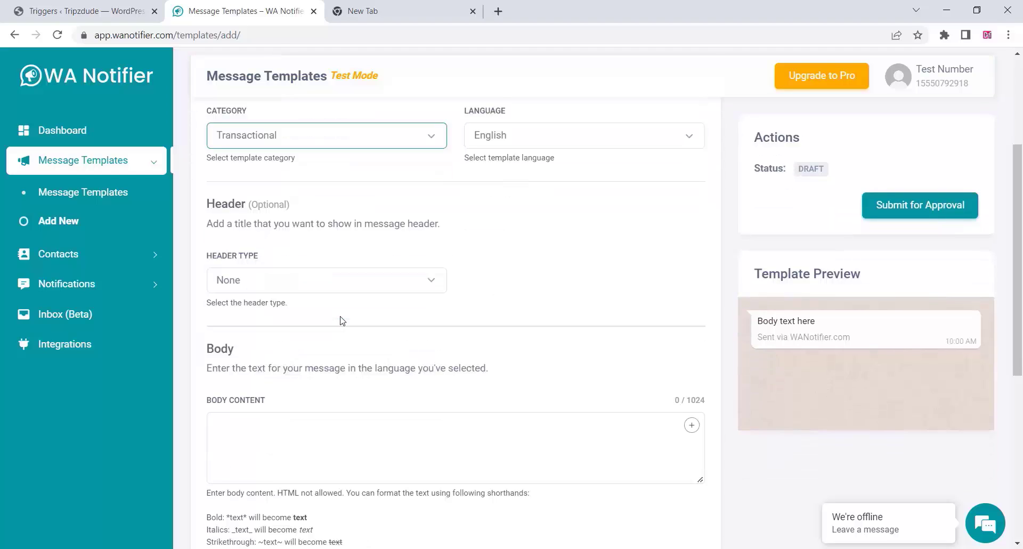
click(283, 270)
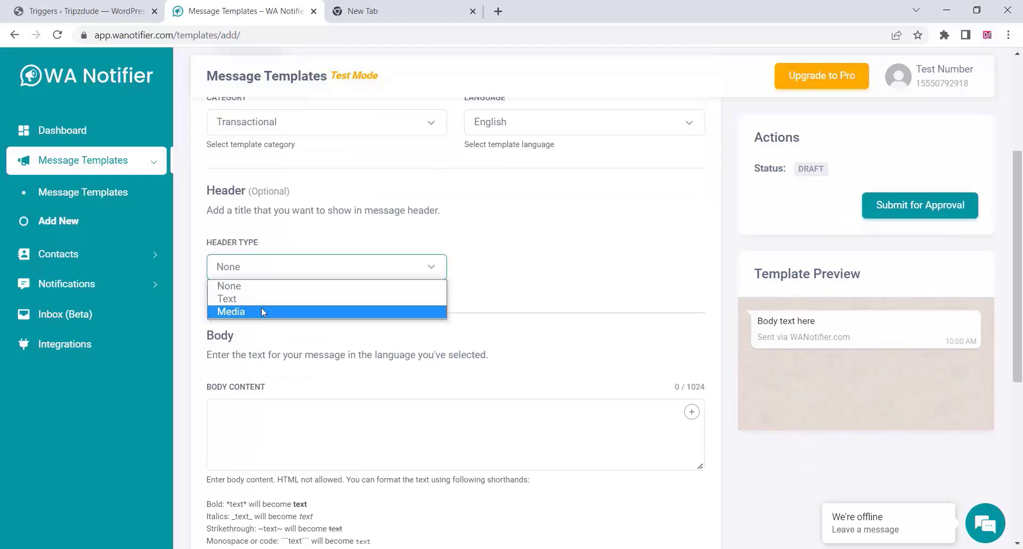
click(258, 299)
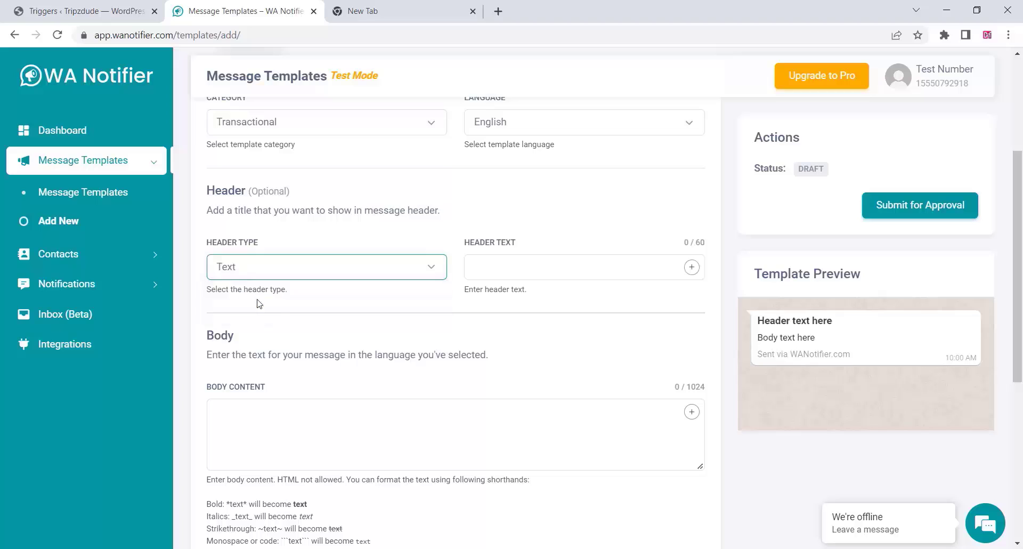
click(496, 273)
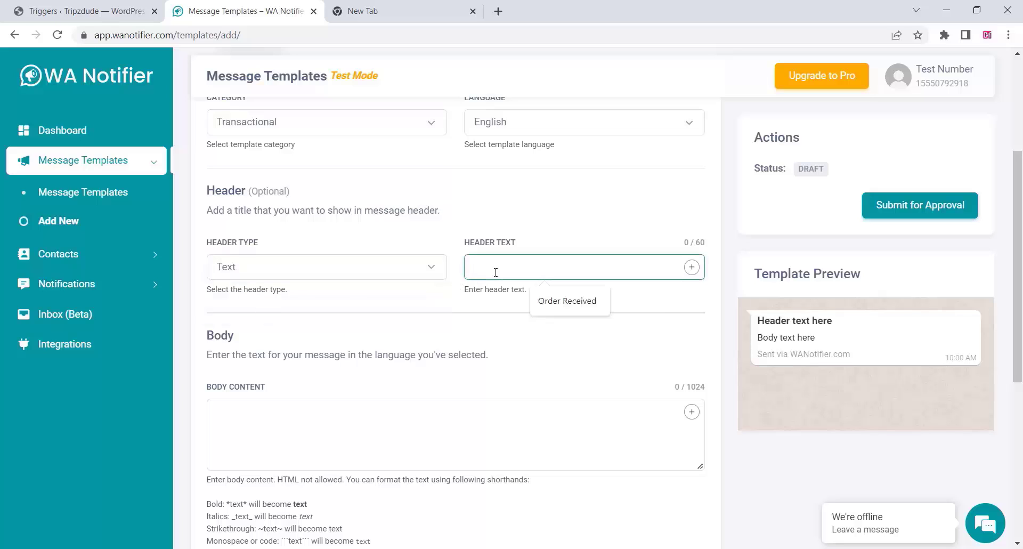
text(Order R)
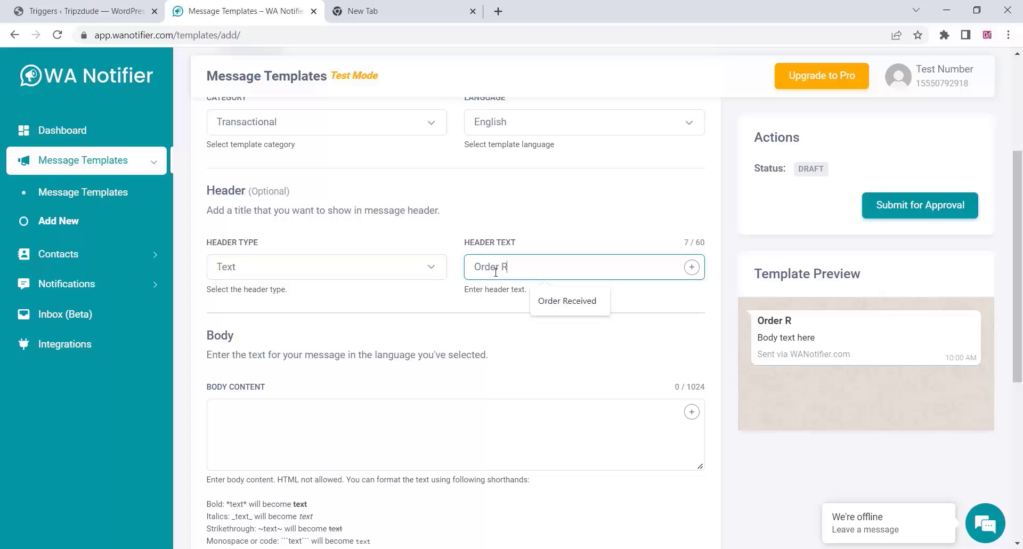
text(ecieved)
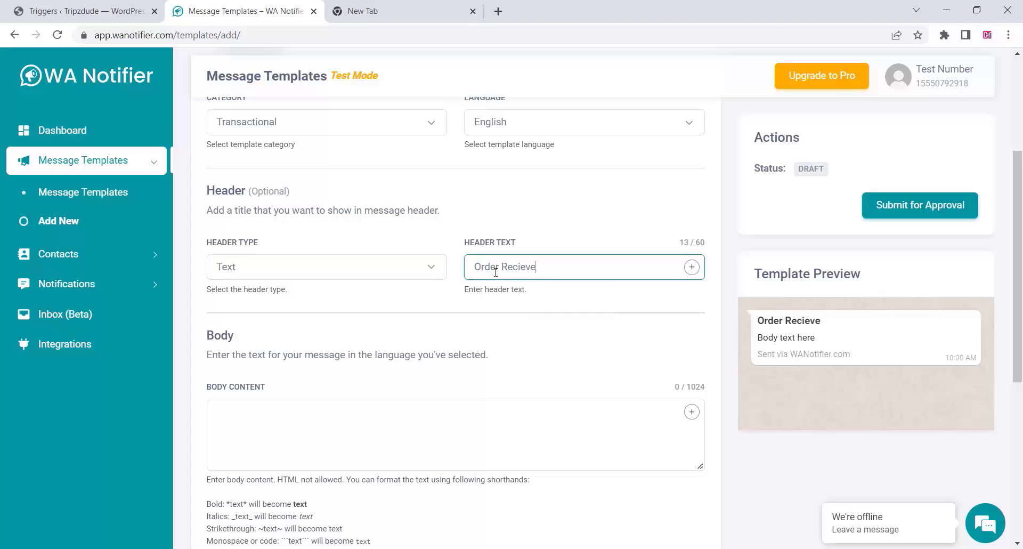
right_click(526, 270)
click(535, 279)
- Enter "Dear admin a order received on your Website" as the template's body content
scroll(339, 365, down, 1)
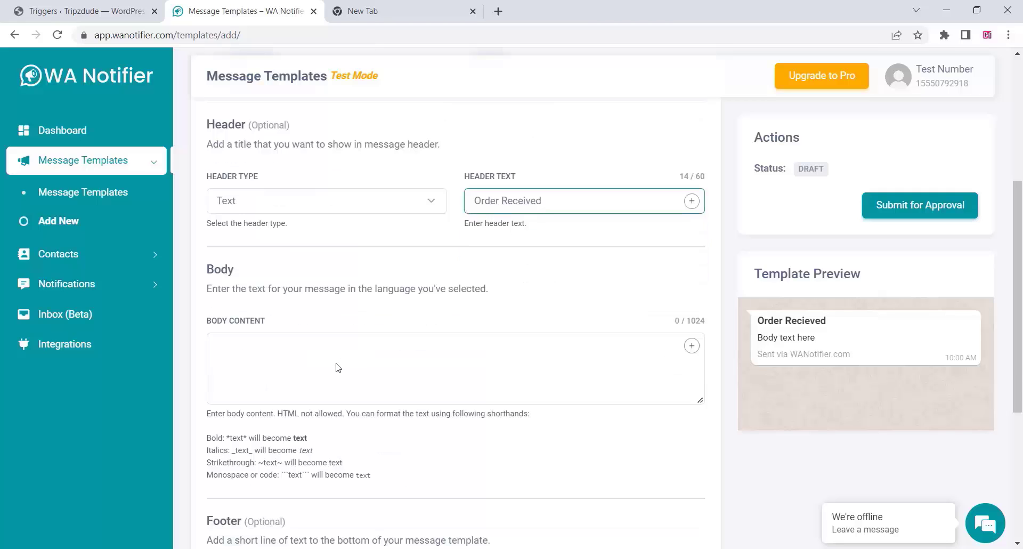
click(256, 352)
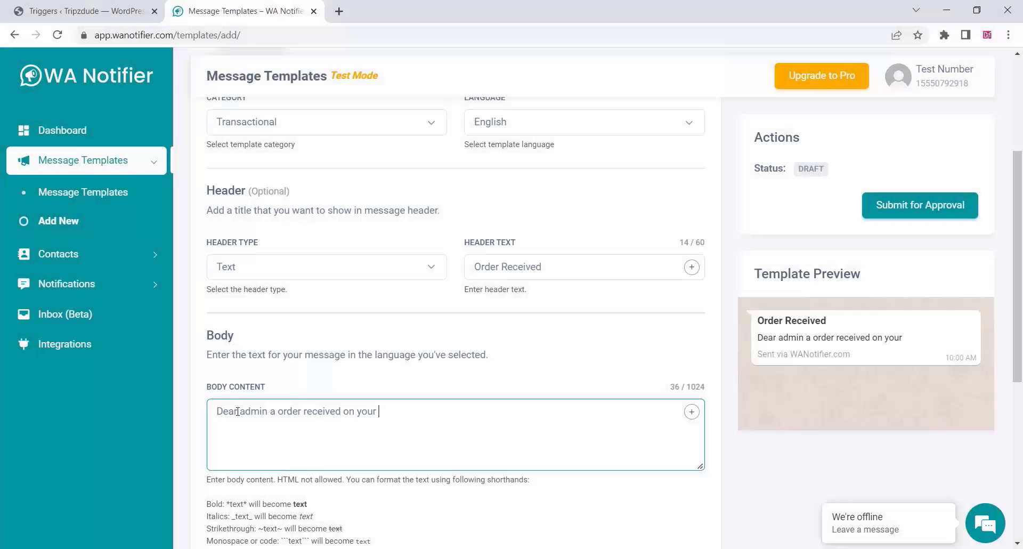
text(Website)
- Add a Call To Action button to the template, keeping the number of buttons at 1
scroll(237, 411, down, 5)
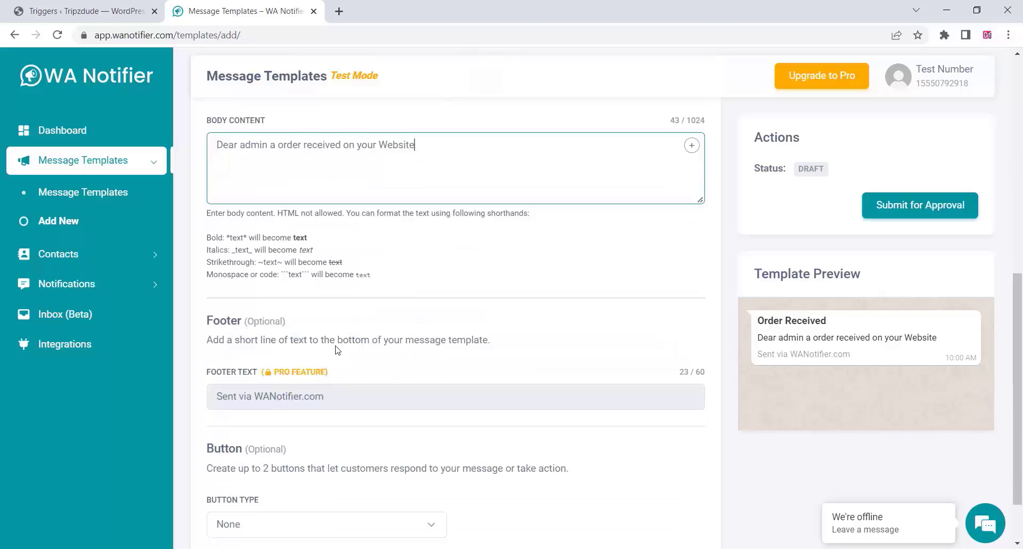
scroll(337, 350, down, 2)
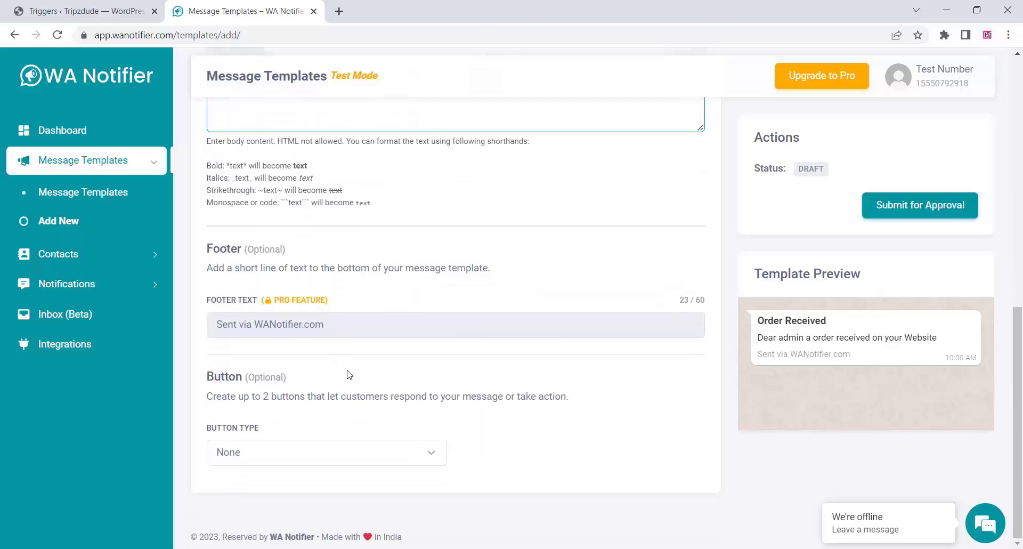
click(381, 462)
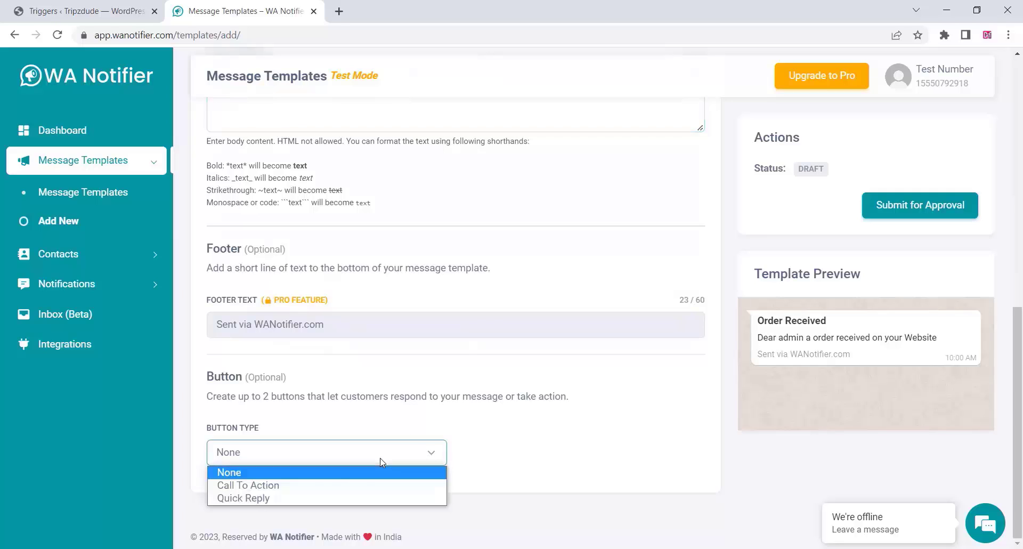
click(314, 485)
scroll(394, 329, down, 2)
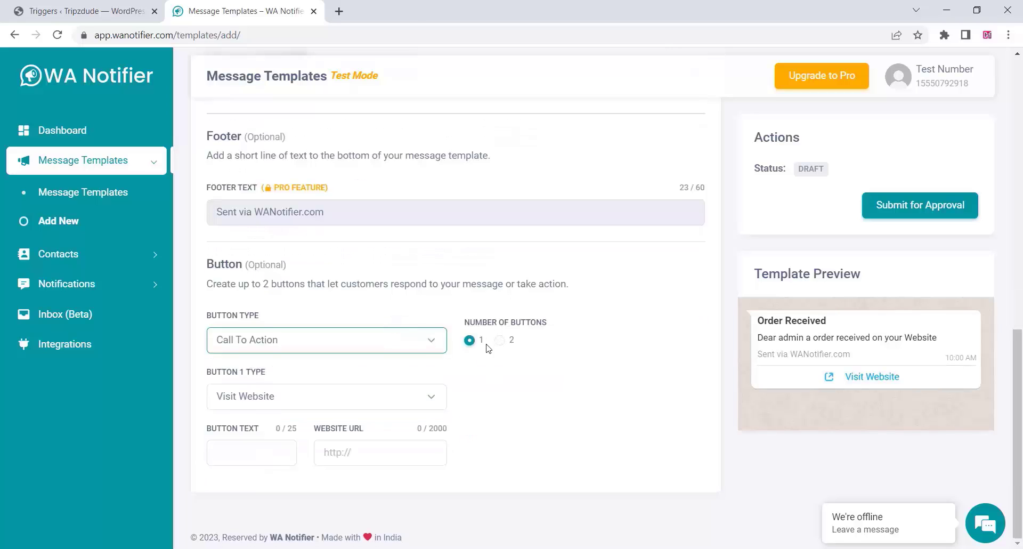
click(500, 341)
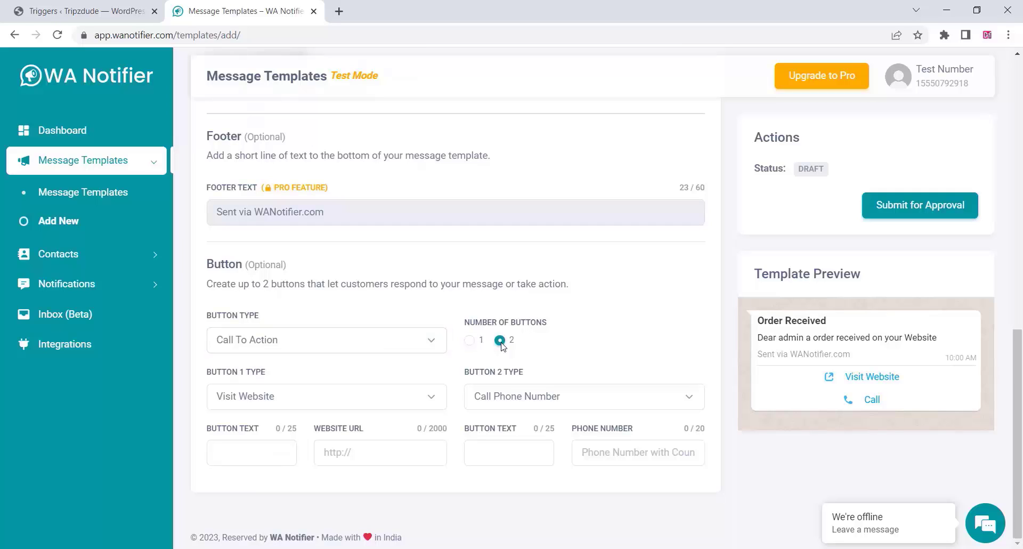
click(469, 340)
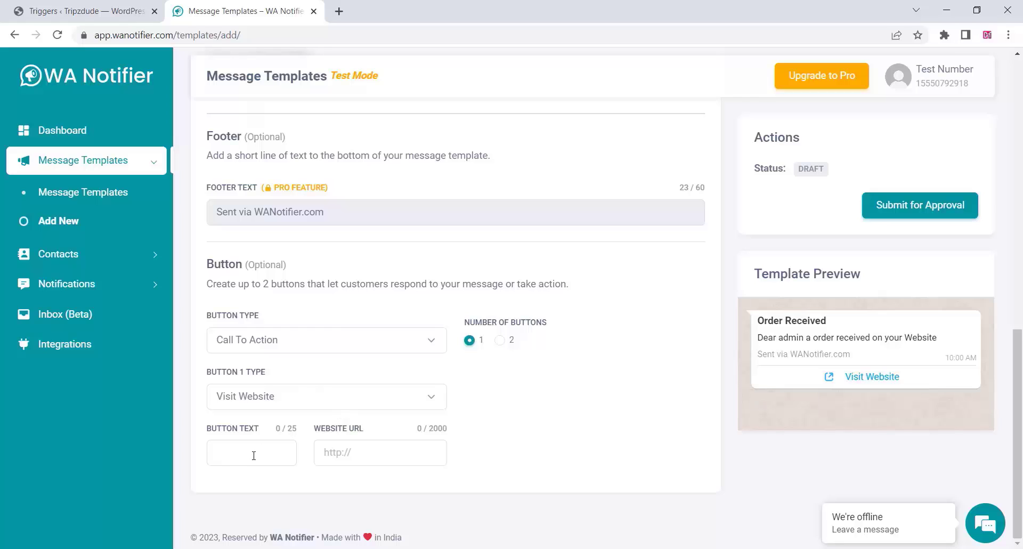
click(343, 455)
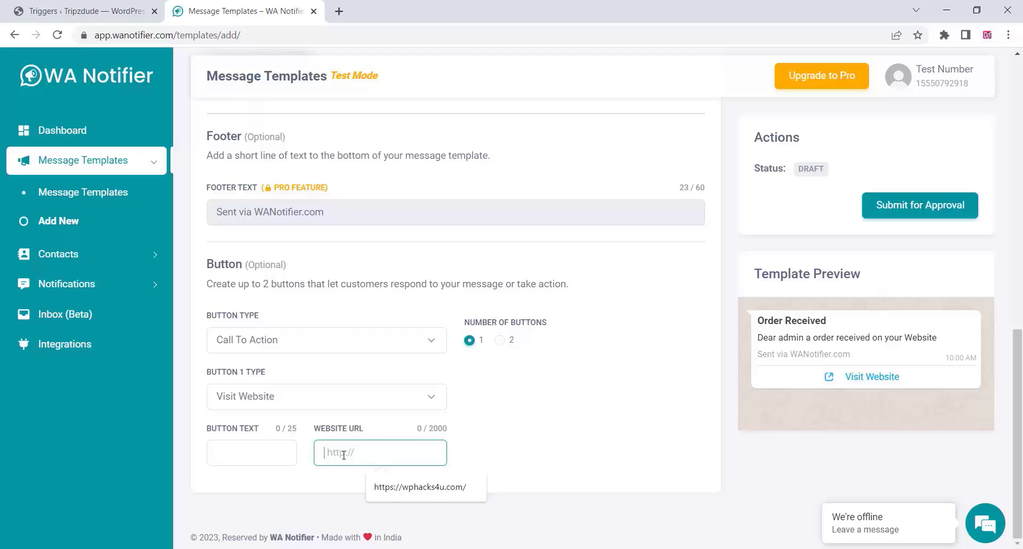
click(376, 486)
click(263, 458)
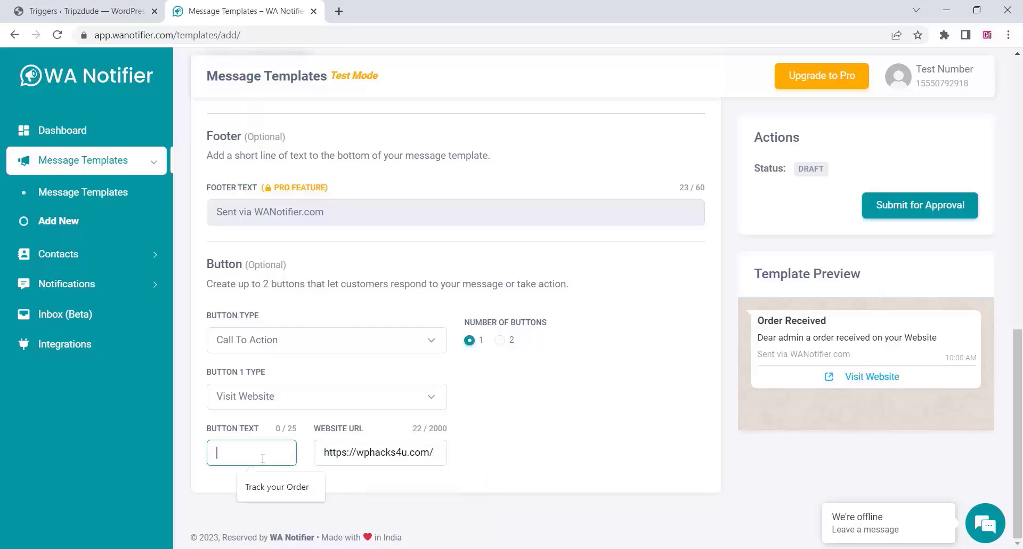
text(Check)
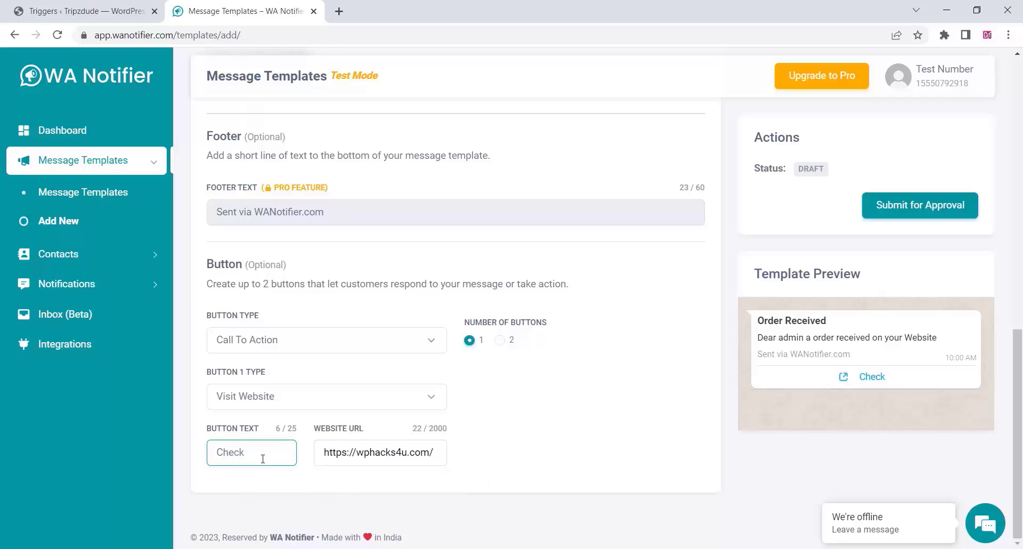
text( Now)
click(604, 459)
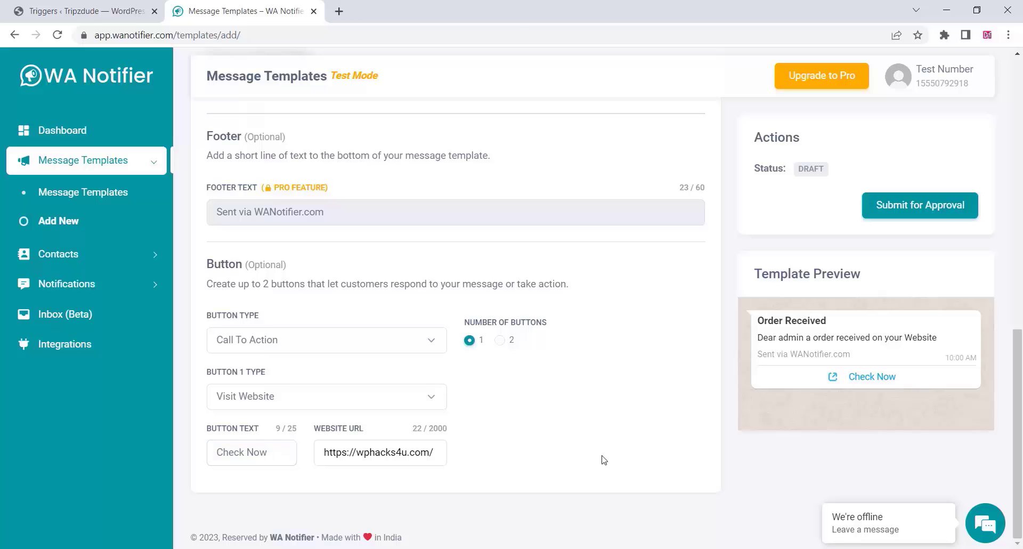
- Submit the order_received template to WhatsApp for approval, confirm the submission and refresh its status
scroll(604, 459, up, 7)
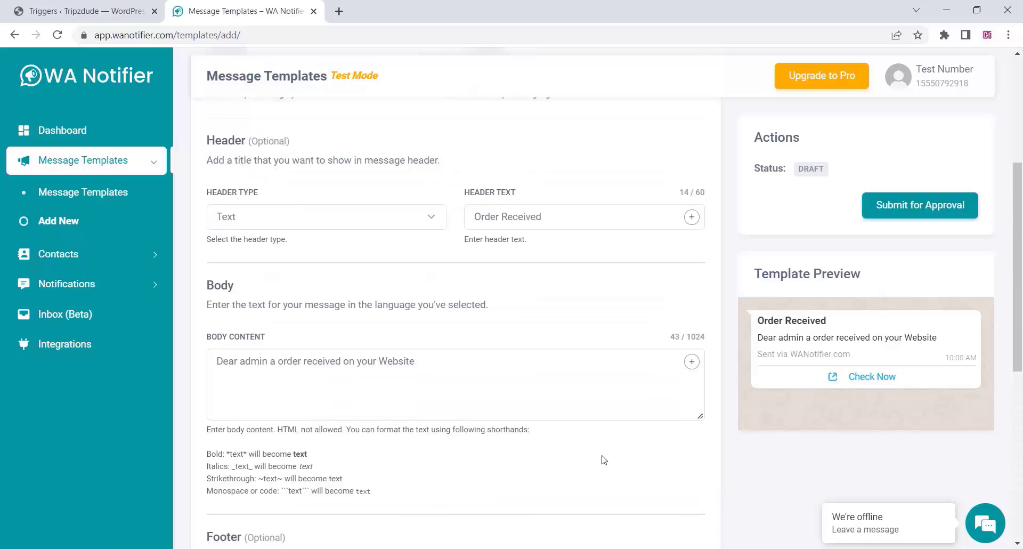
scroll(604, 460, up, 5)
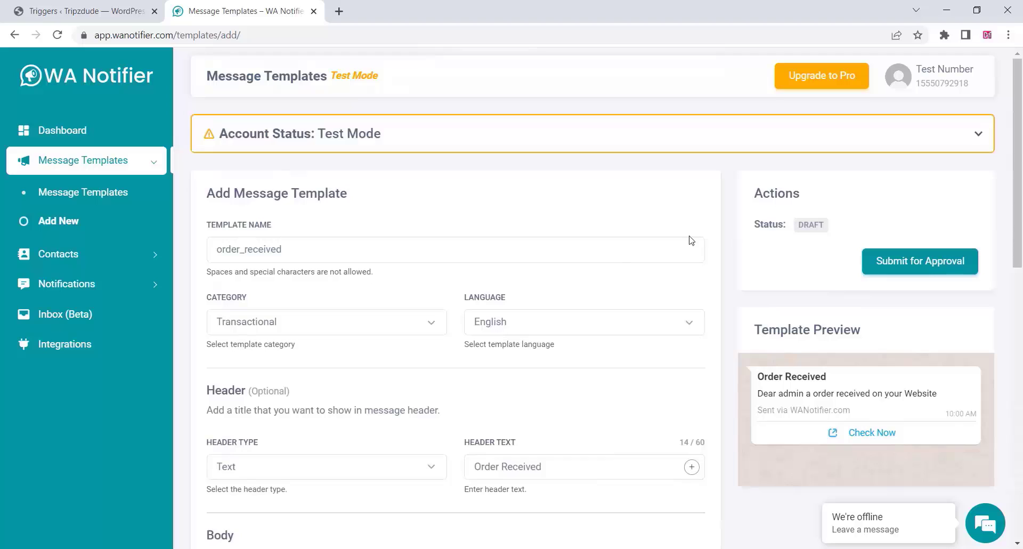
click(889, 263)
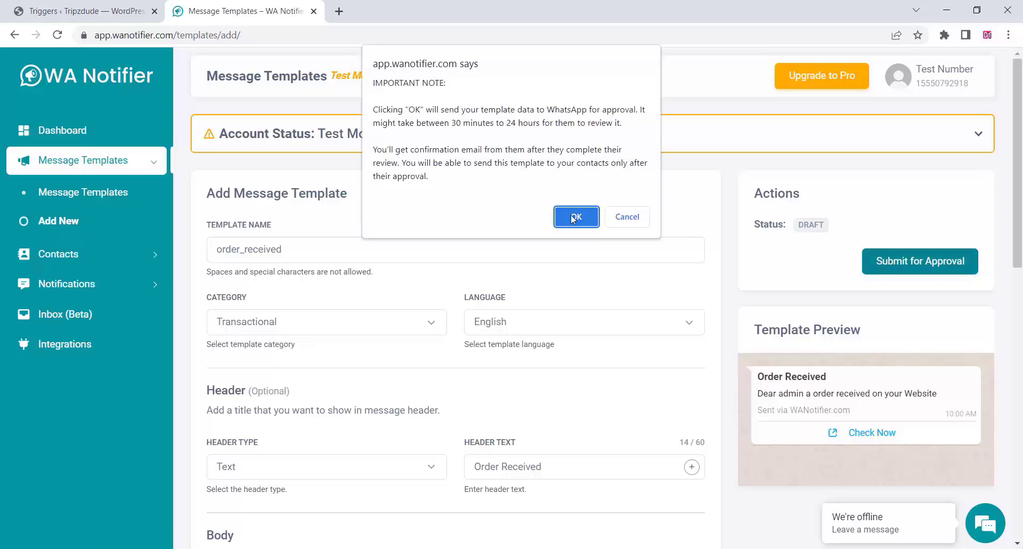
click(574, 218)
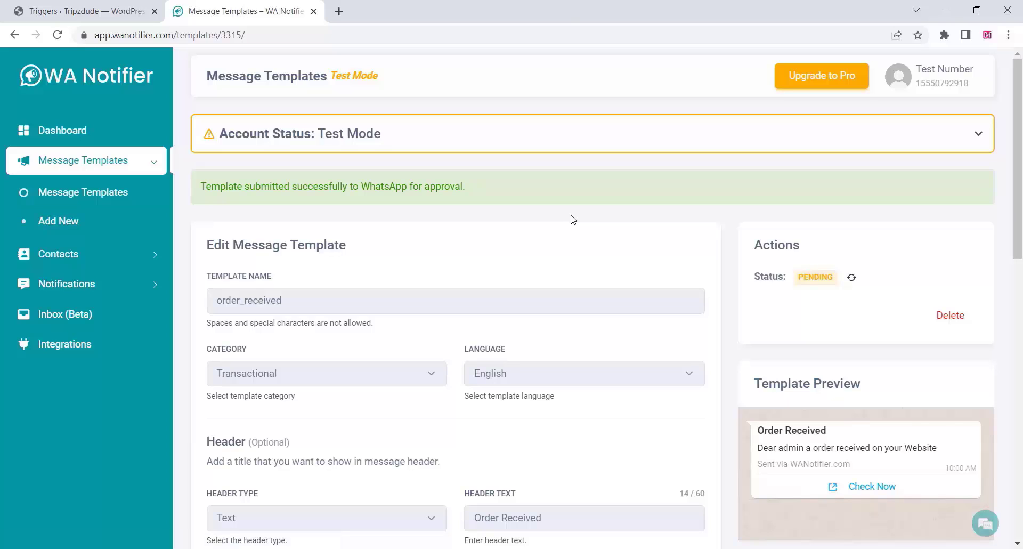
click(852, 279)
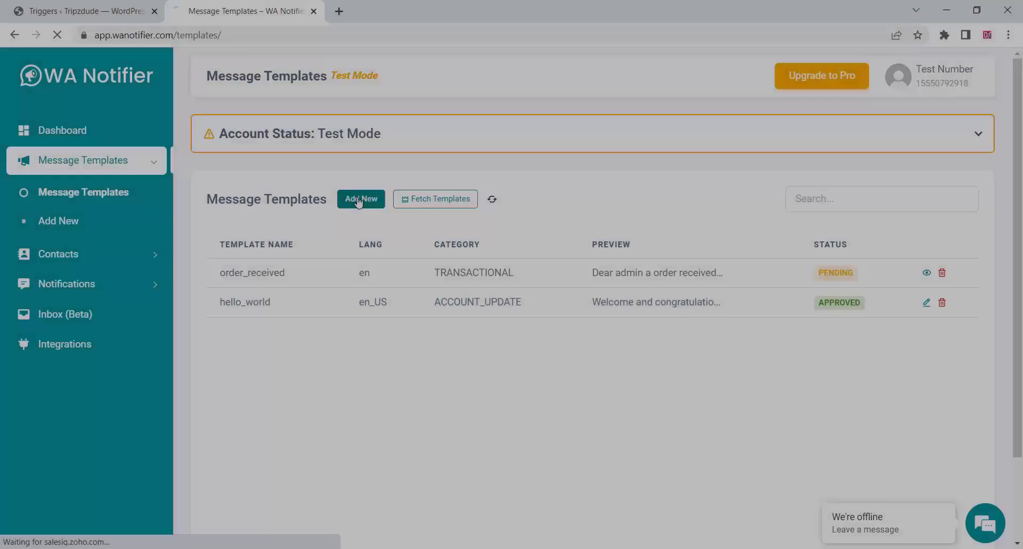
- Start another message template named order_confirmation in the Transactional category
click(359, 201)
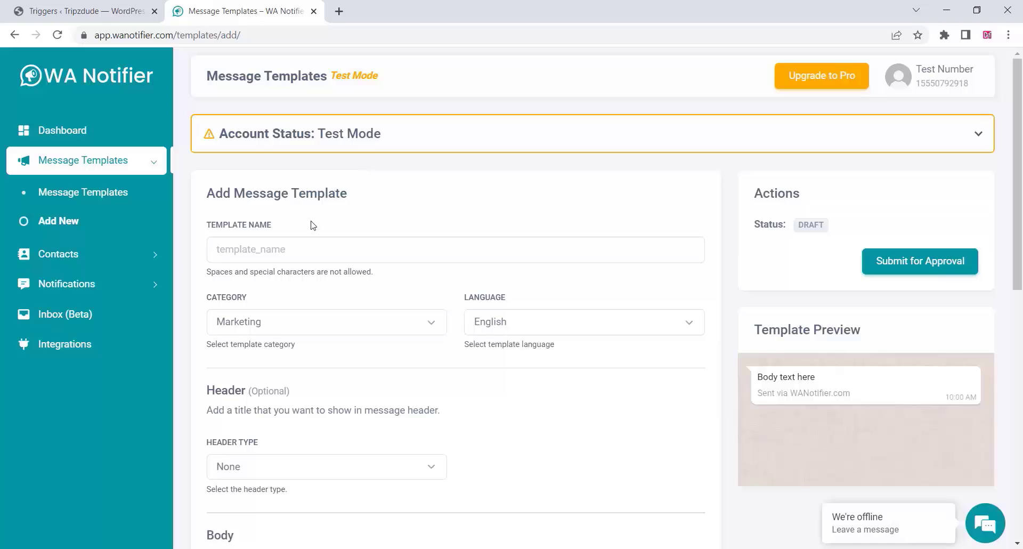
click(259, 253)
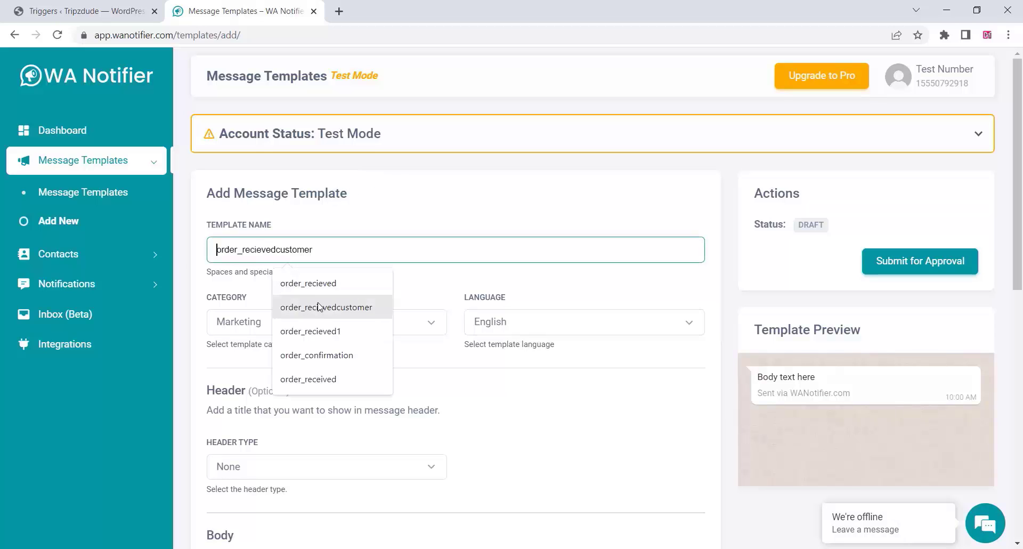
click(309, 354)
text(_)
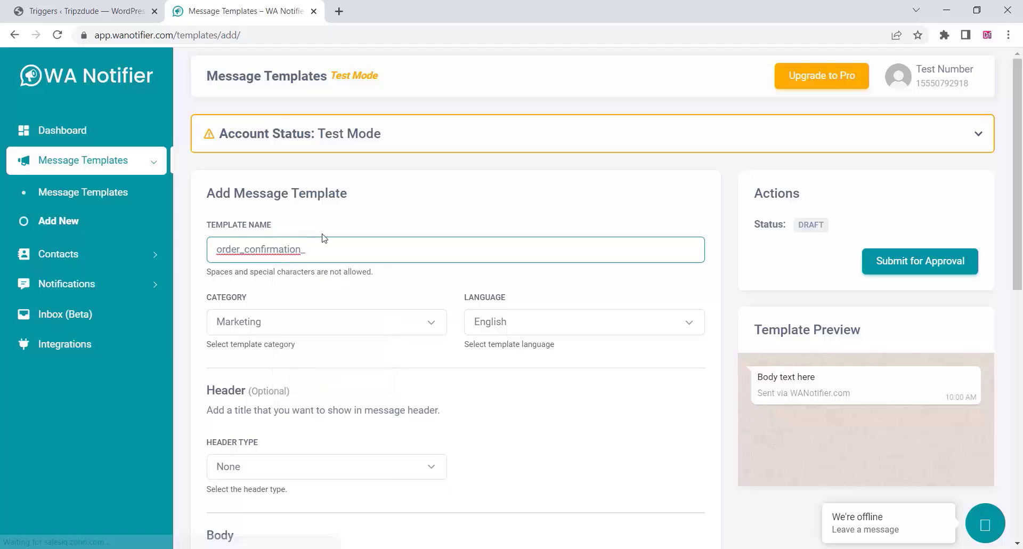
key(BackSpace)
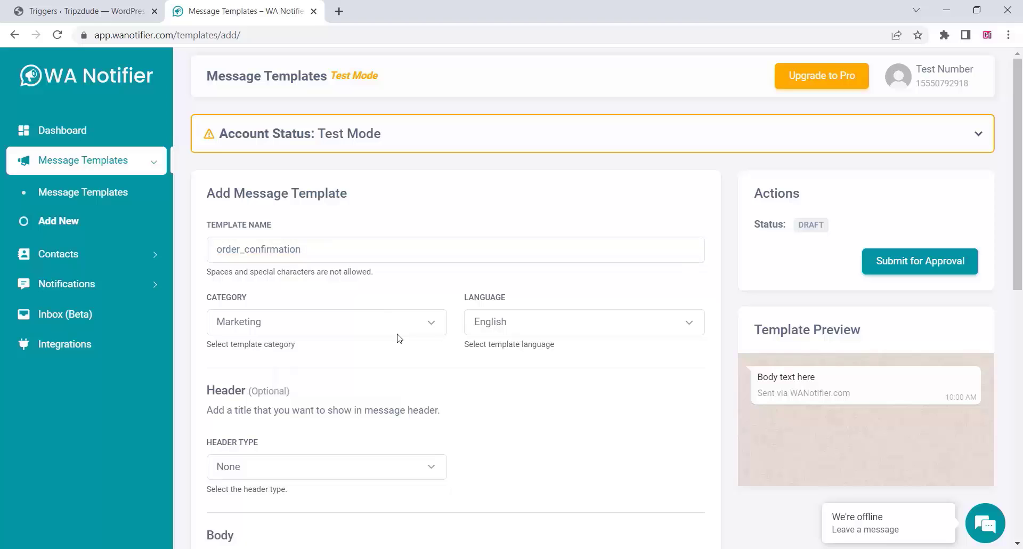
click(397, 326)
click(265, 355)
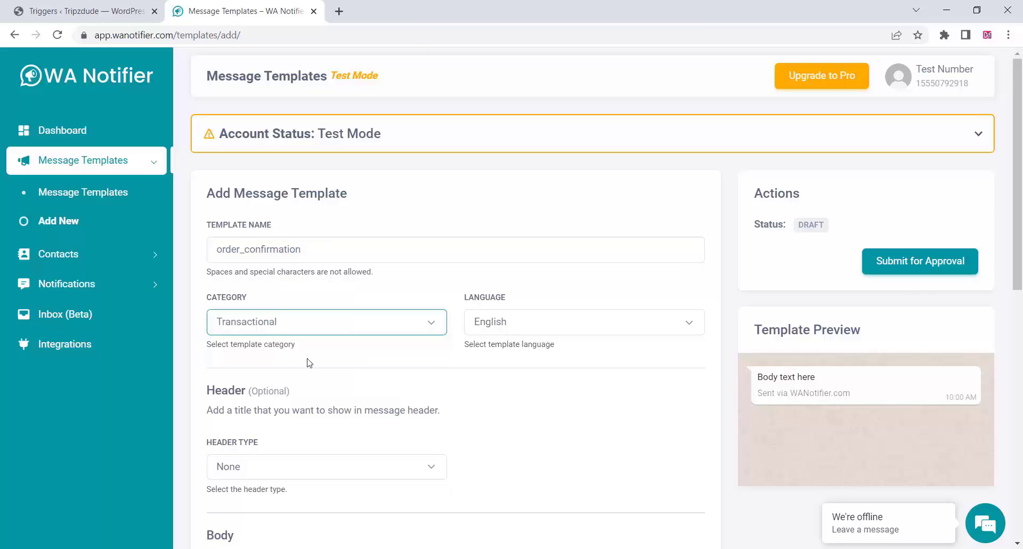
- Set the template's header type to Media and open the file chooser for the example image
scroll(308, 361, down, 4)
click(279, 270)
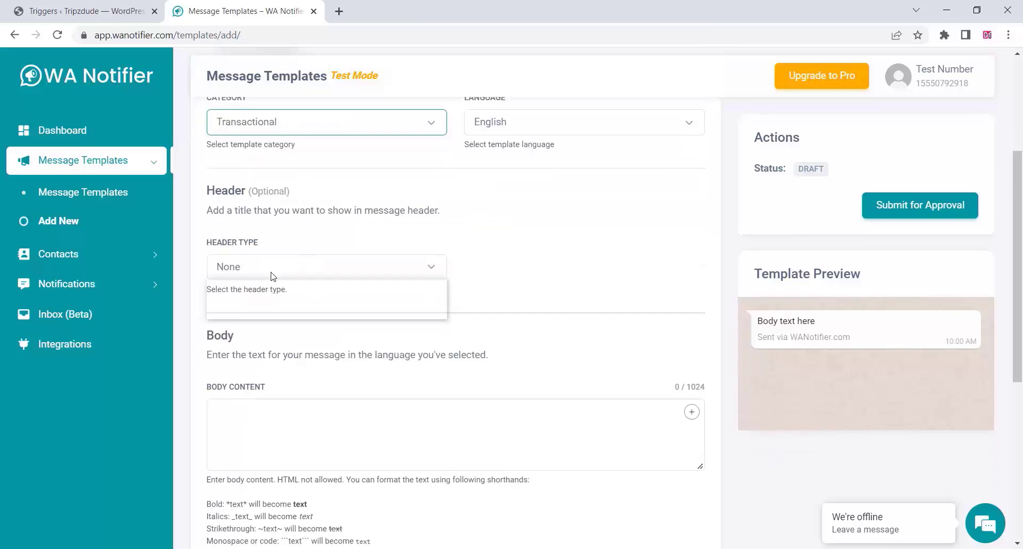
click(245, 312)
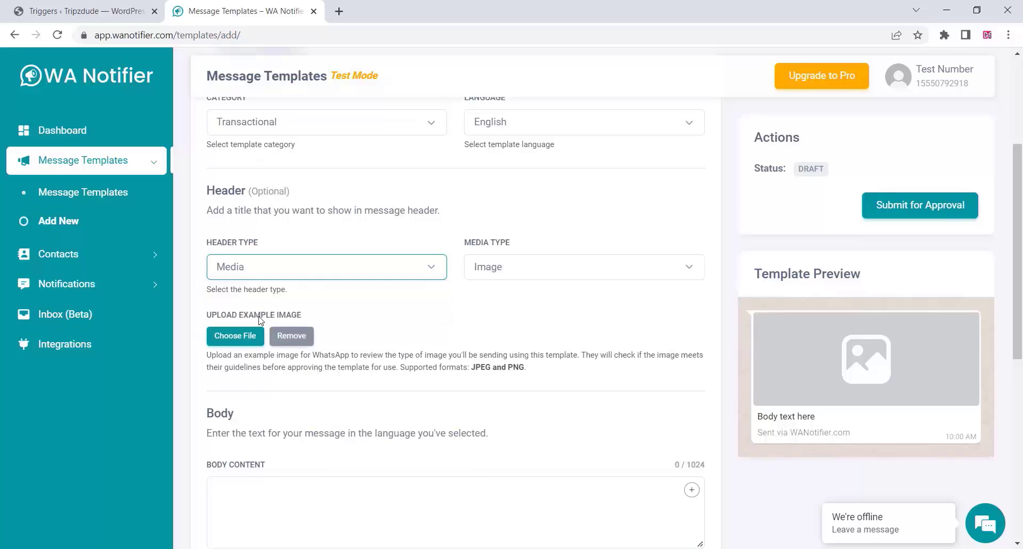
click(237, 337)
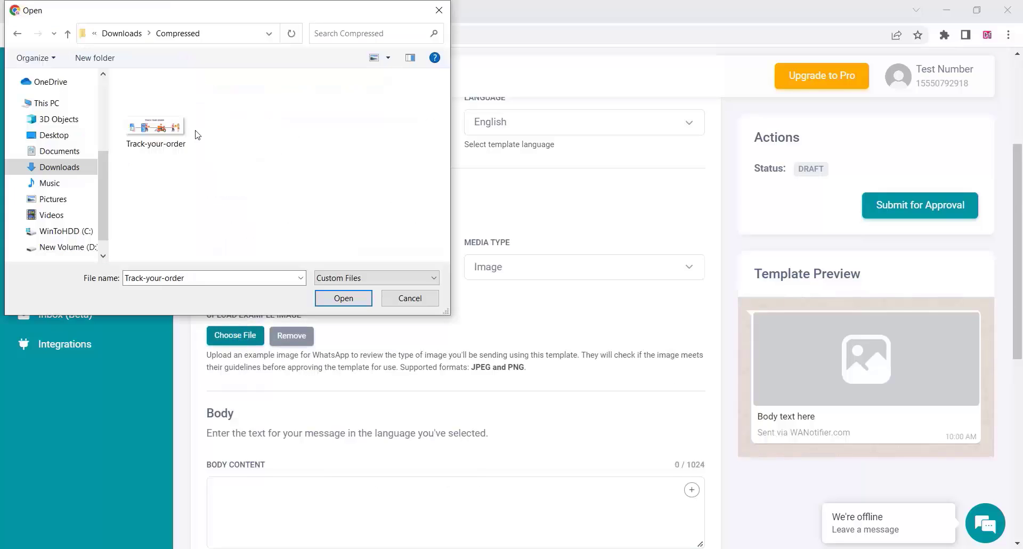
- Upload the Track-your-order image as the example image for the template header
click(151, 136)
click(338, 299)
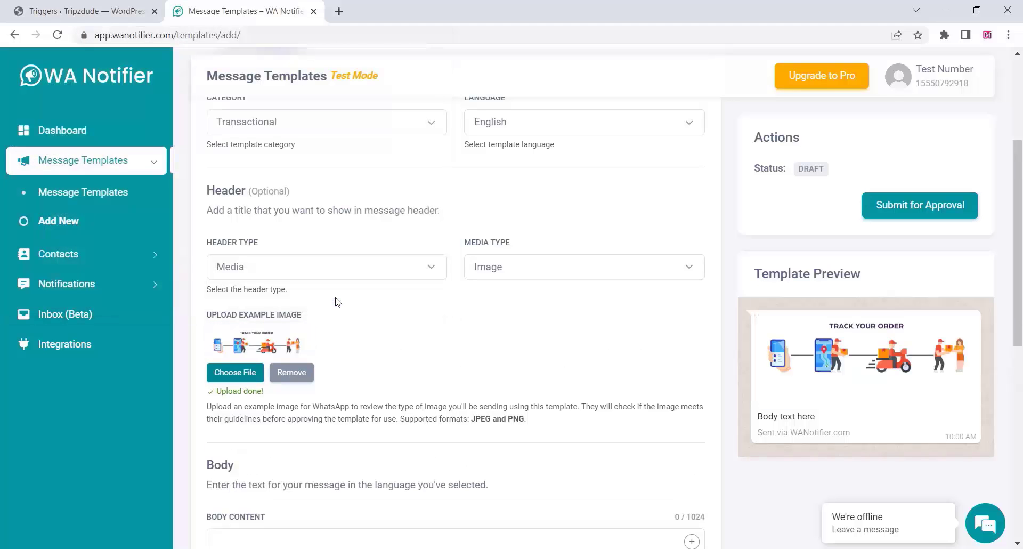
- Enter the body content "Dear {{1}} Your Order is received. Your Order ID is {{2}}"
scroll(433, 317, down, 5)
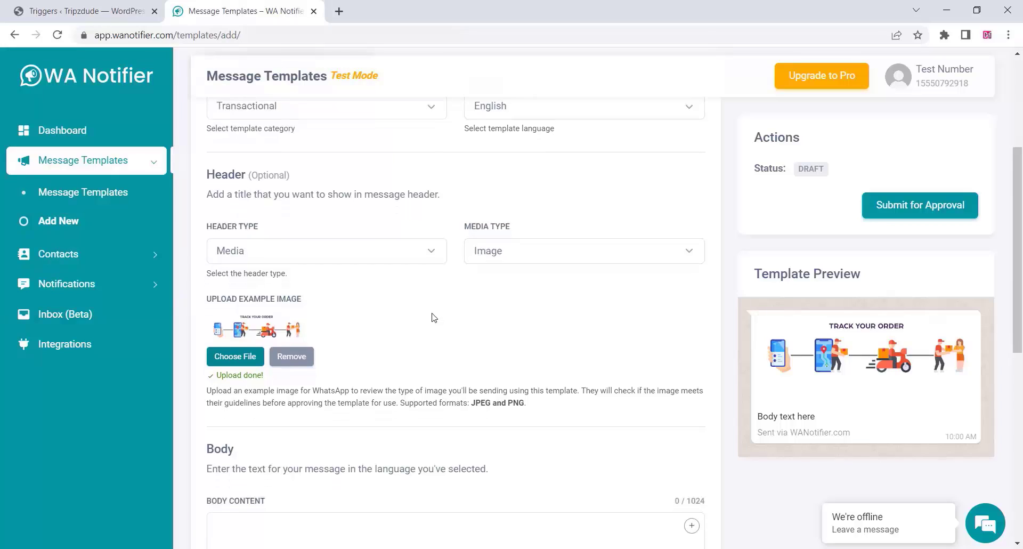
click(246, 283)
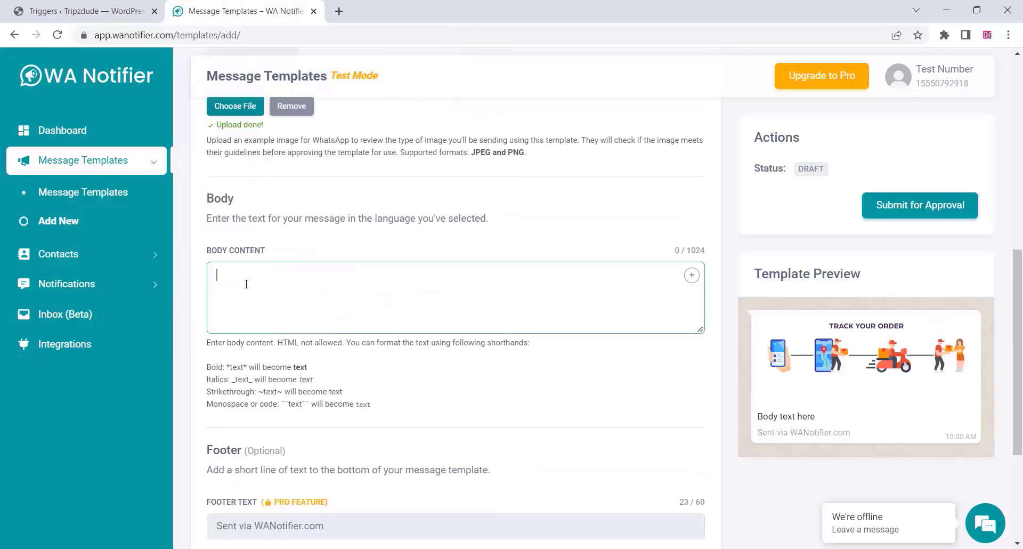
text(Dear {{1}} Your Order)
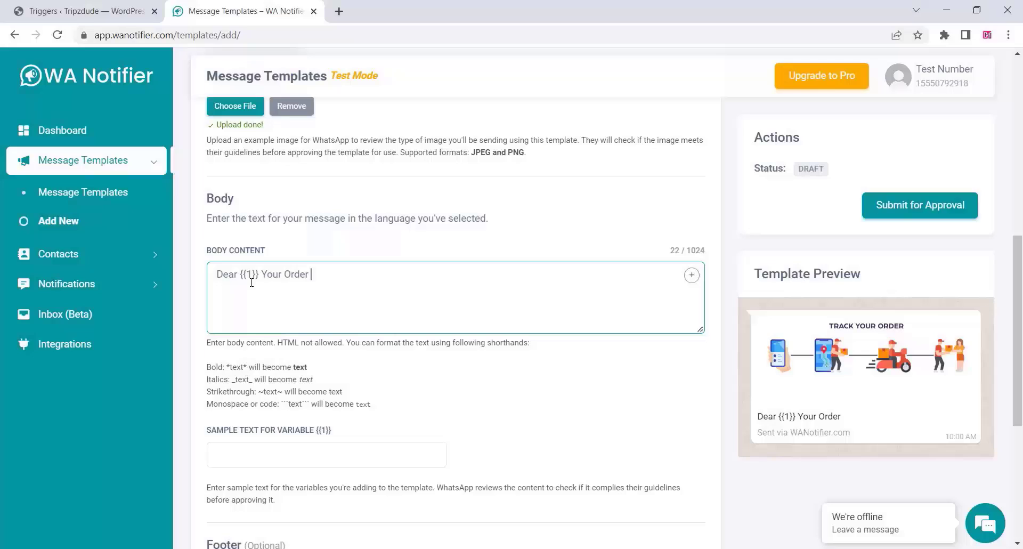
text( is received.Yo)
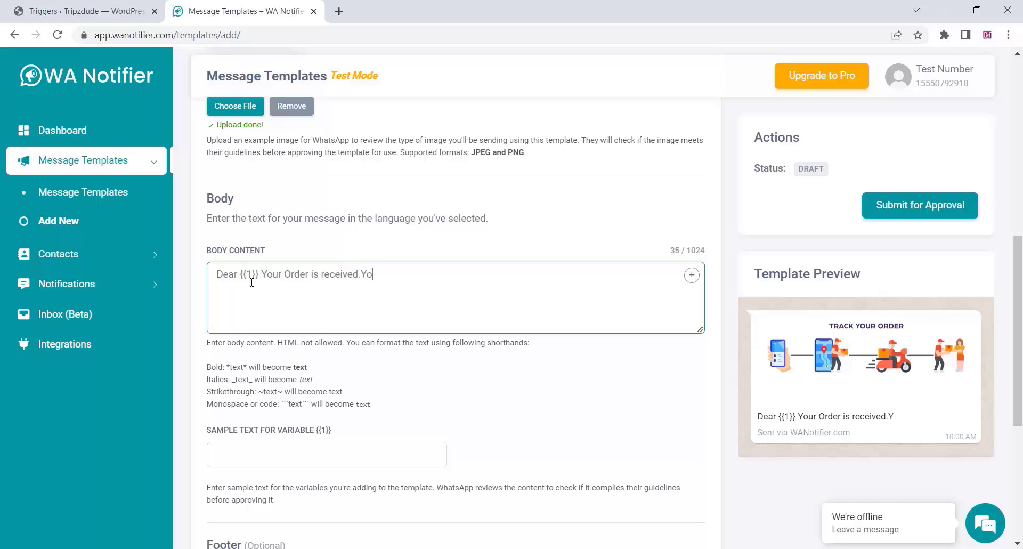
text(ur Order)
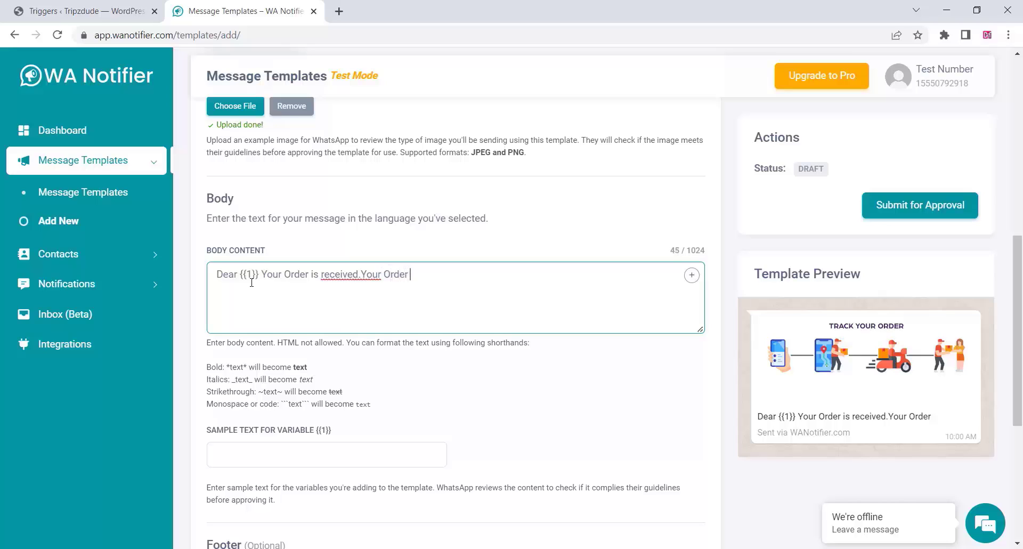
text( ID is)
text({{1}})
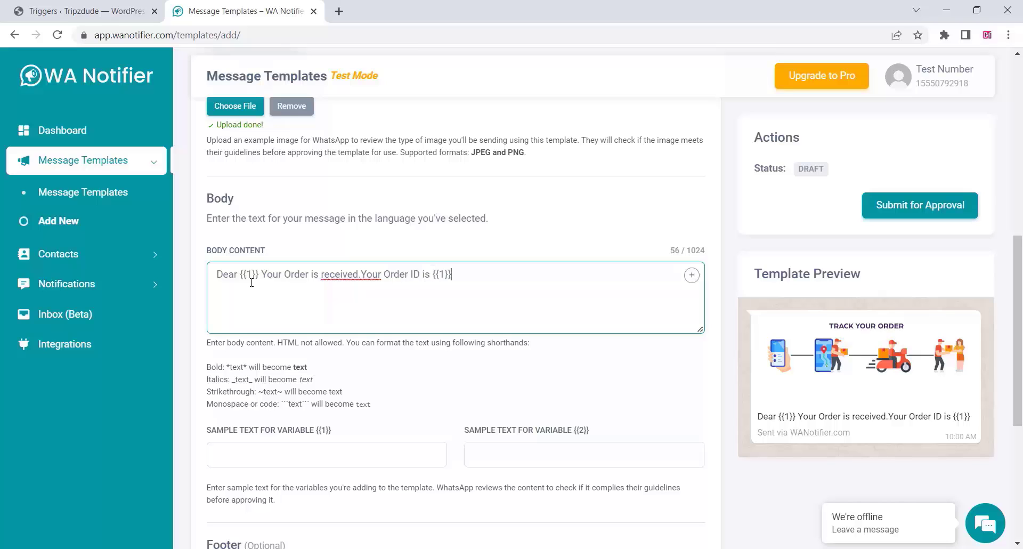
key(BackSpace)
text(2)
click(361, 276)
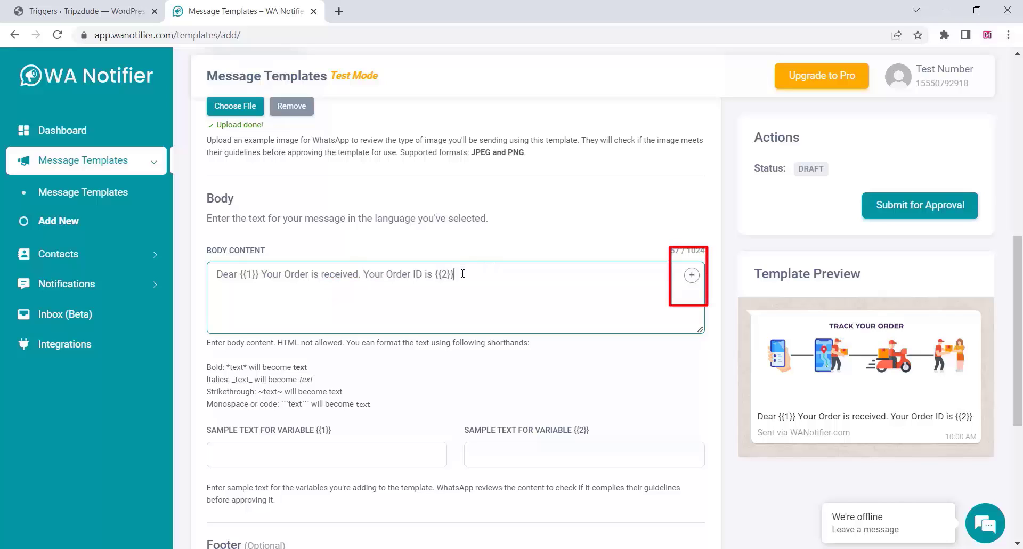
- Continue the body content with "and the total amount is *{{3}}*.Your Order is now {{4}}", using asterisks to make the amount bold
text(an)
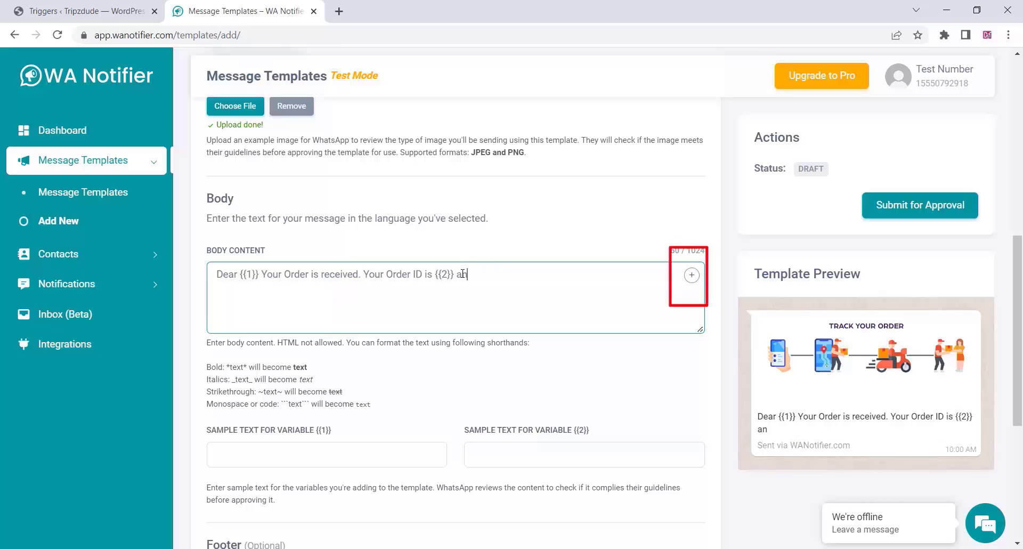
text(d the)
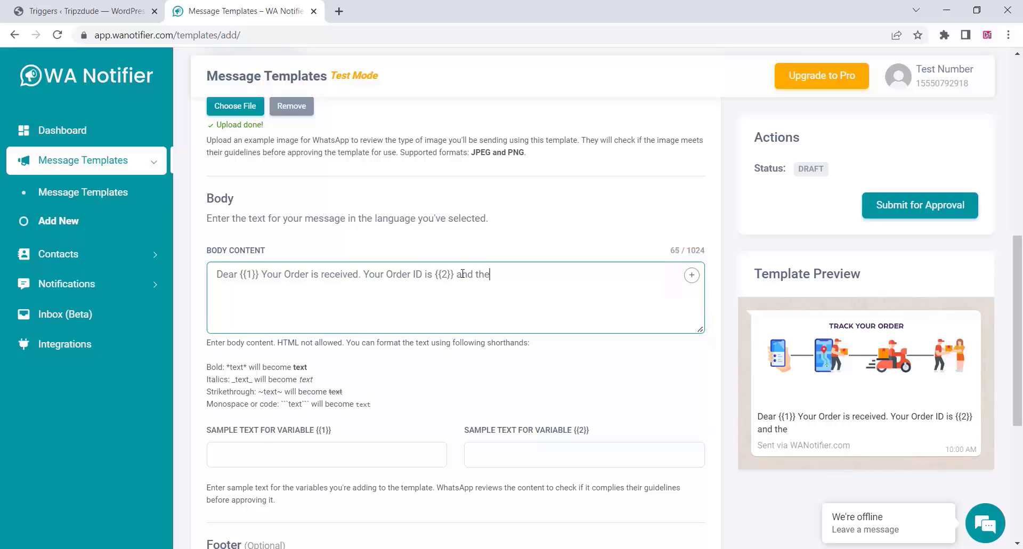
text( total amount is )
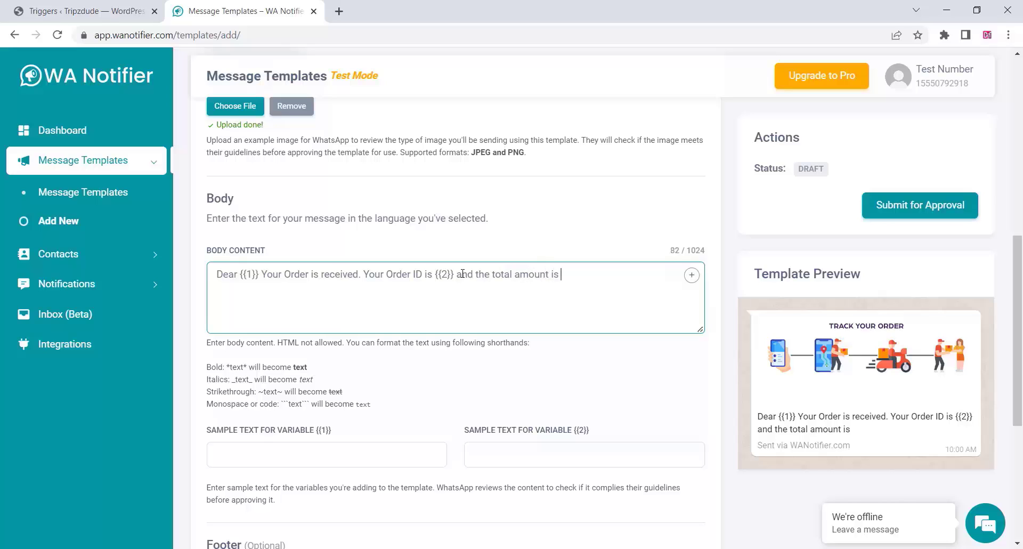
text({{1}})
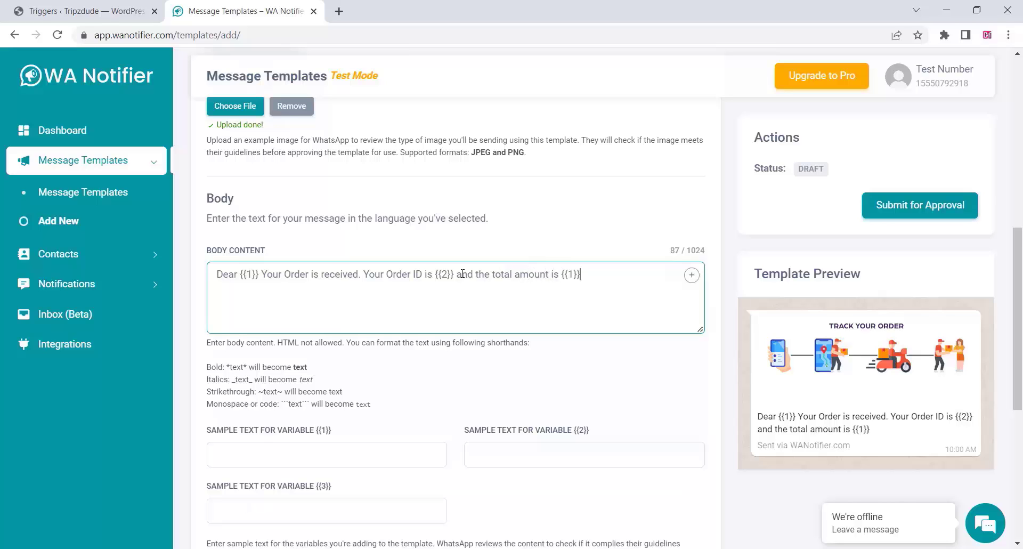
key(Left)
key(Left)
key(BackSpace)
text(3)
click(562, 276)
text(*)
text(*)
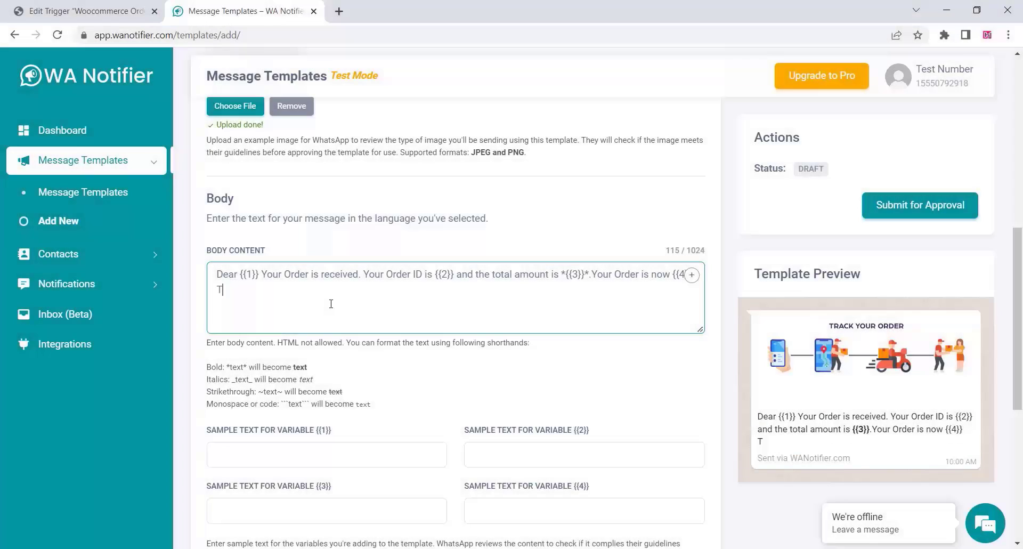
text(Thank)
key(BackSpace)
key(BackSpace)
key(BackSpace)
key(BackSpace)
key(BackSpace)
- Add the line "Please visit Your My Account area to manage order" at the end of the body content
text(P)
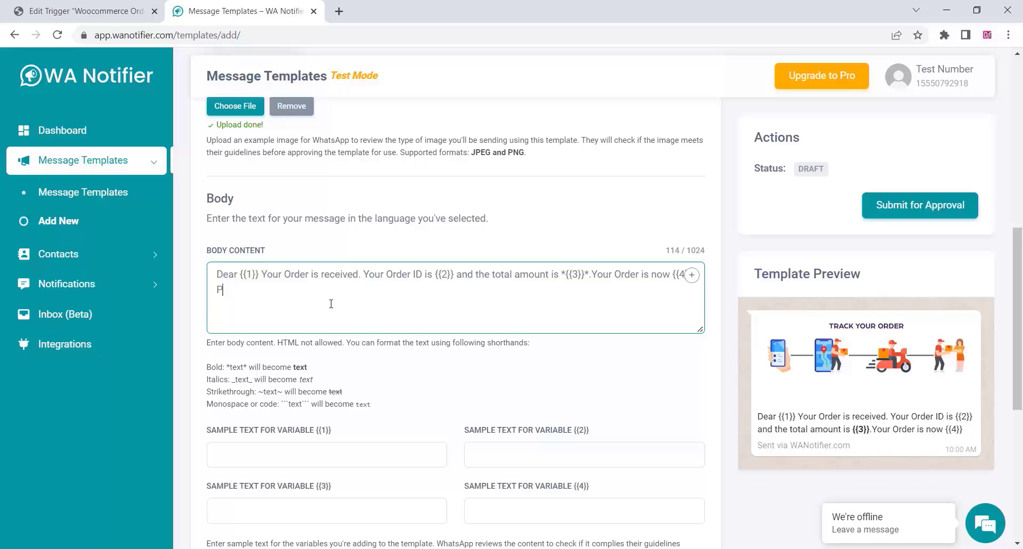
text(lease vis)
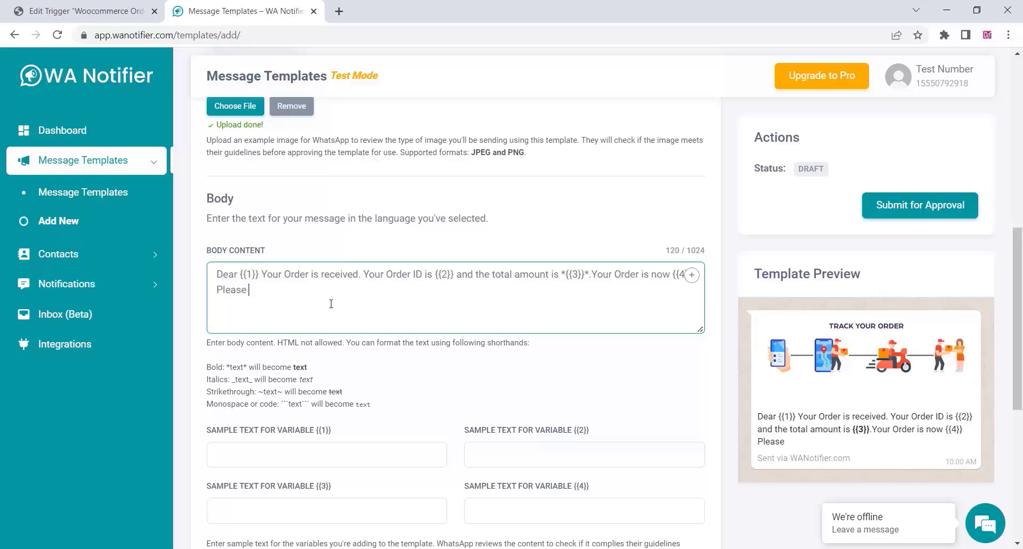
text(it)
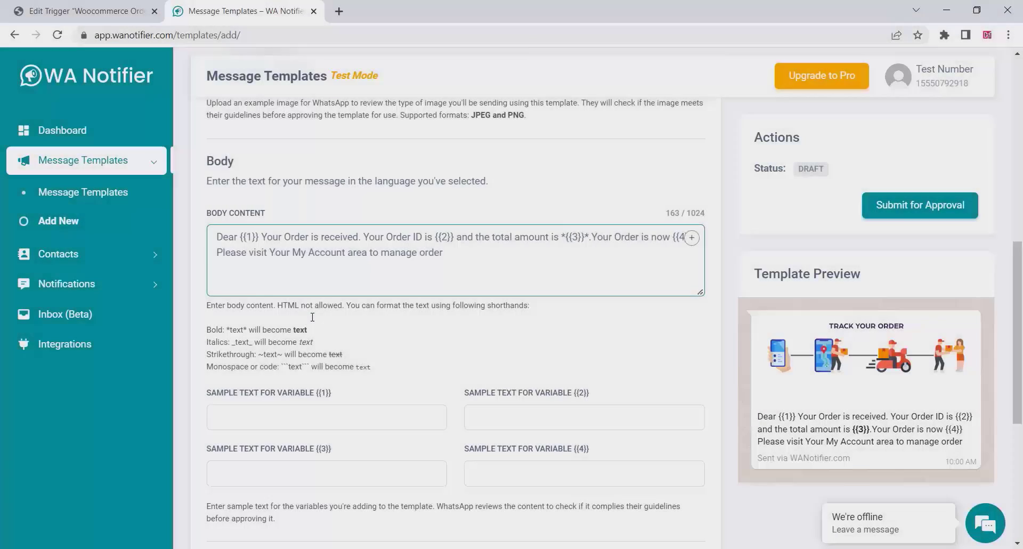
- Fill in the sample texts for variables 1 to 4 with "customer name", "Order ID", "Order subtotal" and "Order status"
scroll(311, 318, down, 3)
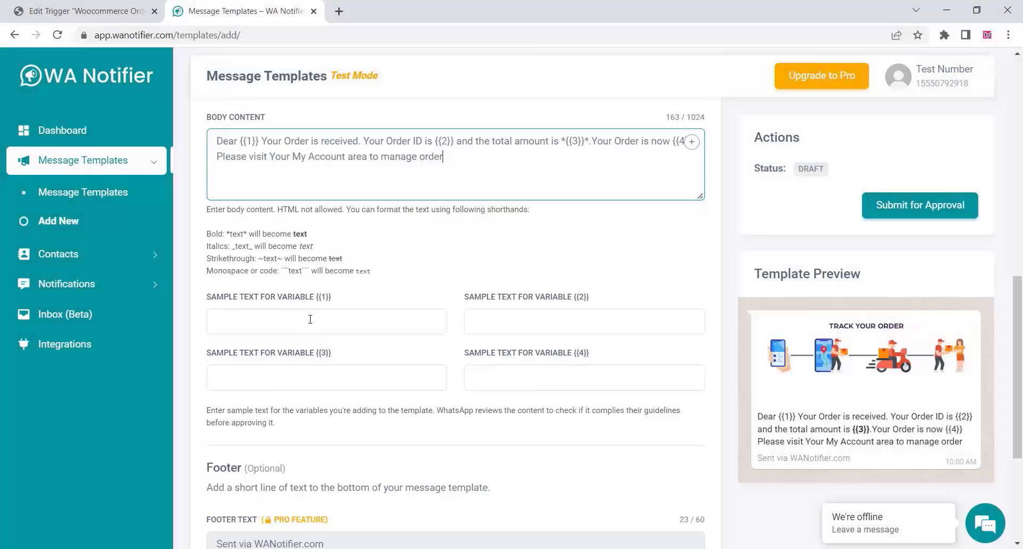
click(237, 320)
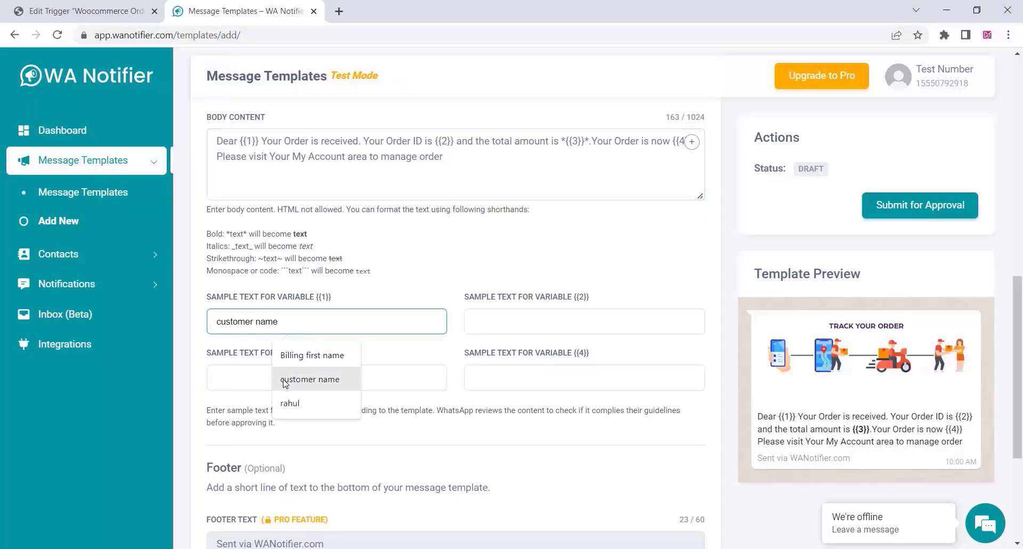
click(310, 379)
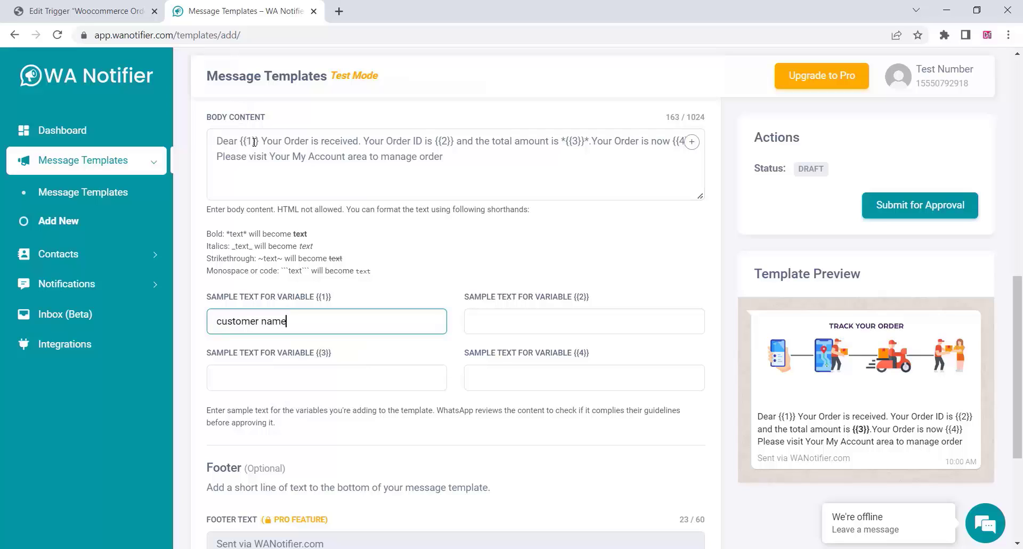
click(495, 323)
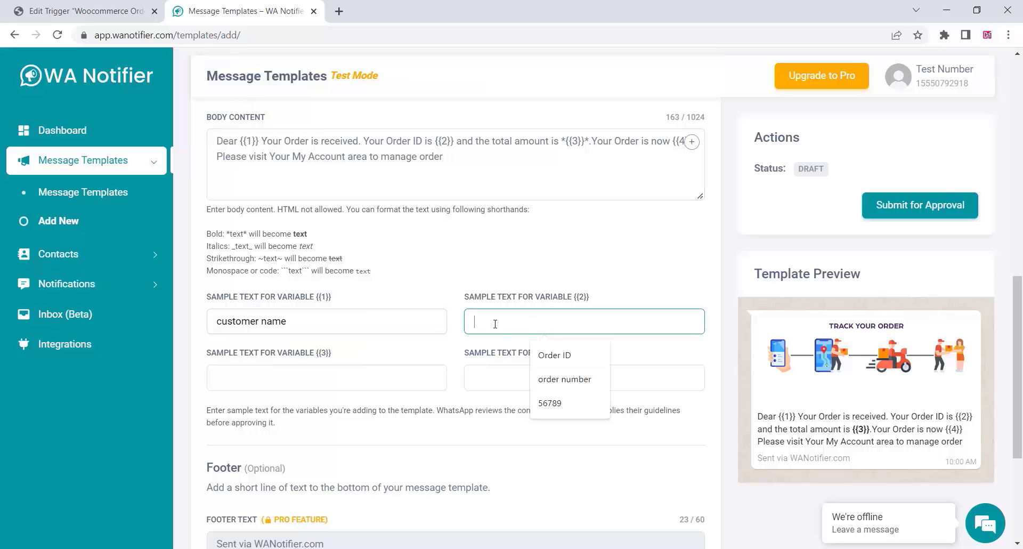
click(567, 355)
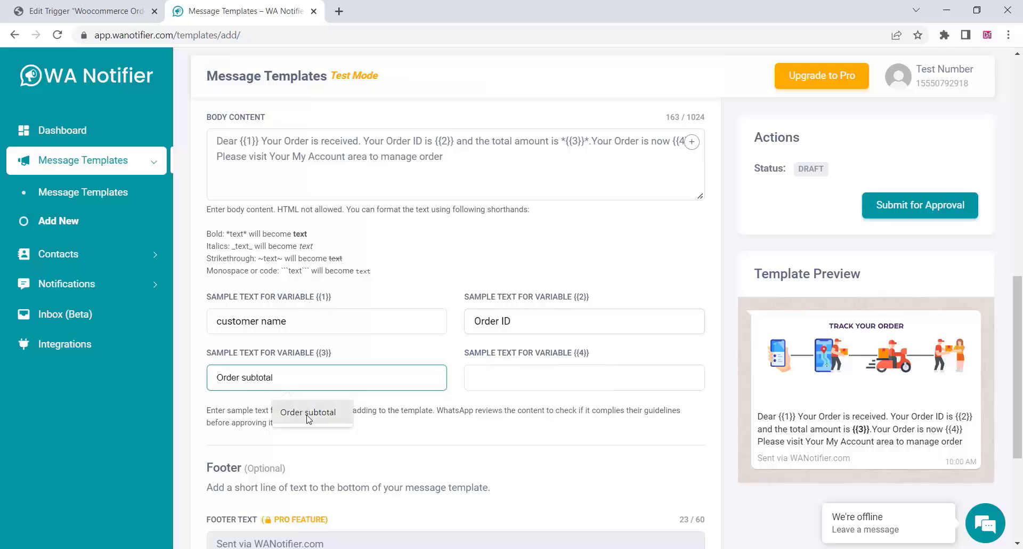
click(308, 412)
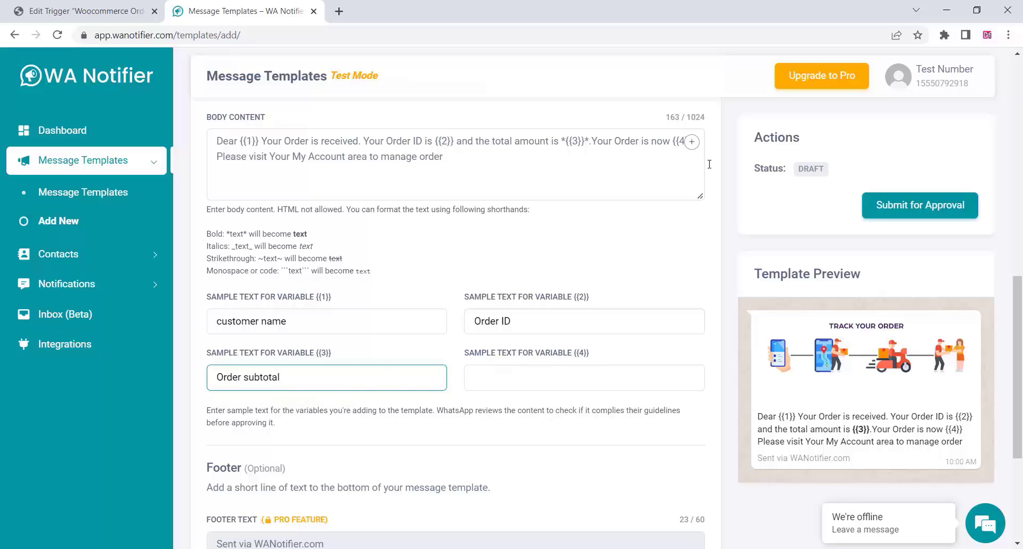
click(498, 378)
click(554, 414)
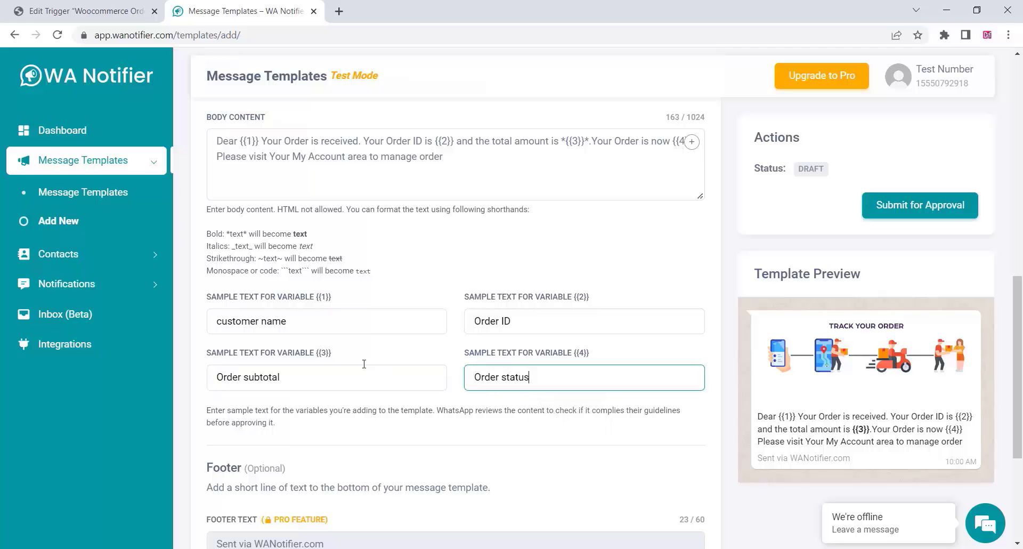
- Add a Call To Action button to the template with the button text "Manage Order"
scroll(362, 365, down, 4)
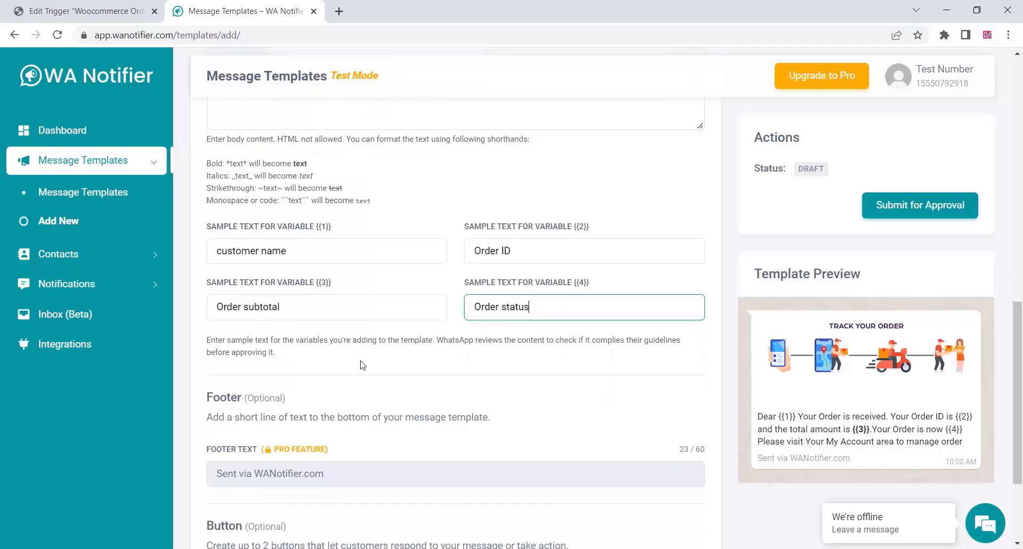
scroll(351, 366, down, 1)
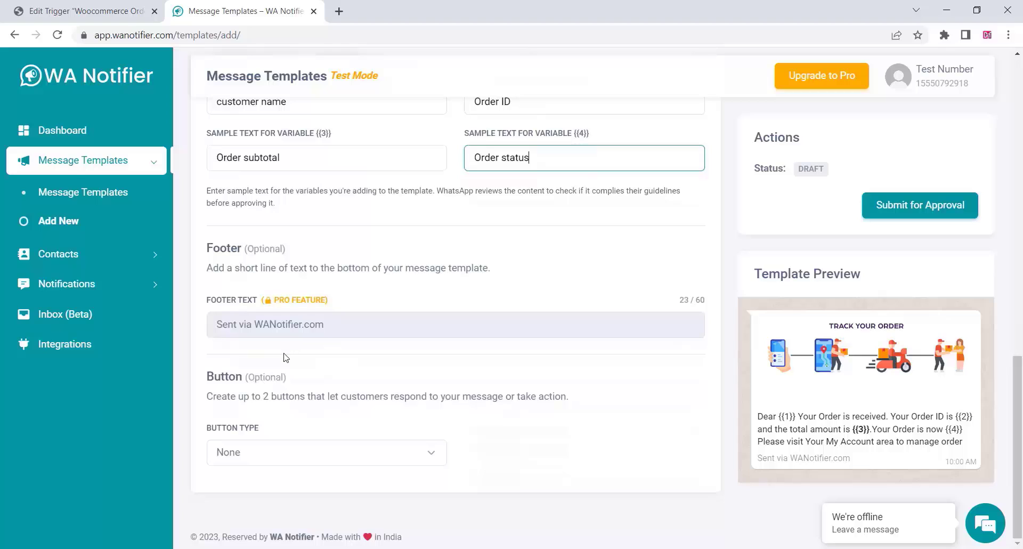
click(276, 460)
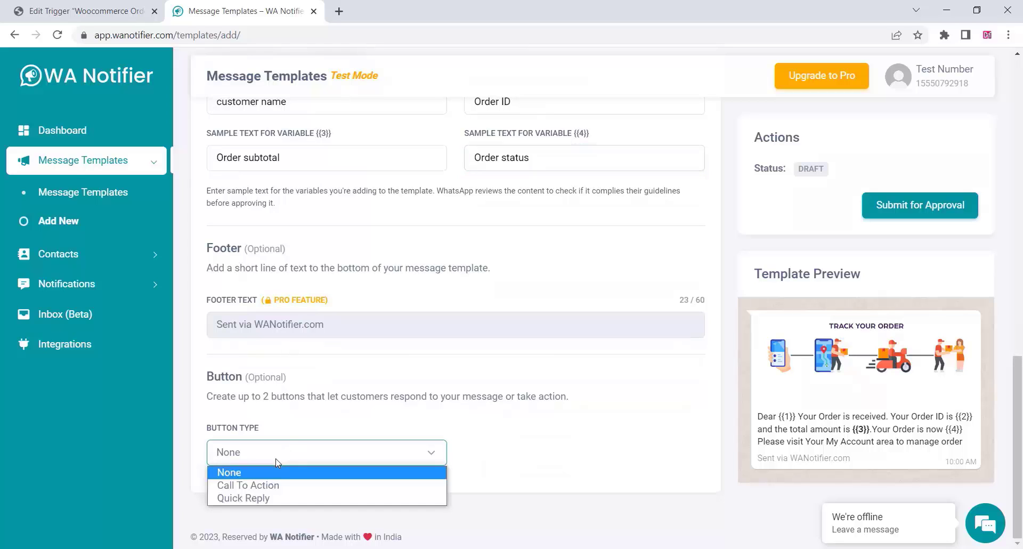
click(270, 487)
scroll(298, 319, down, 2)
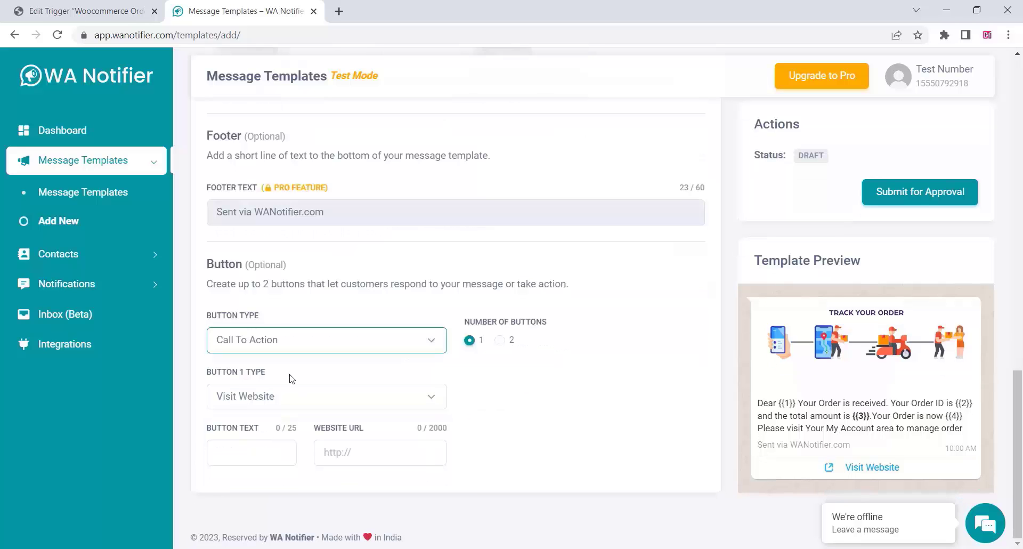
click(238, 454)
text(M)
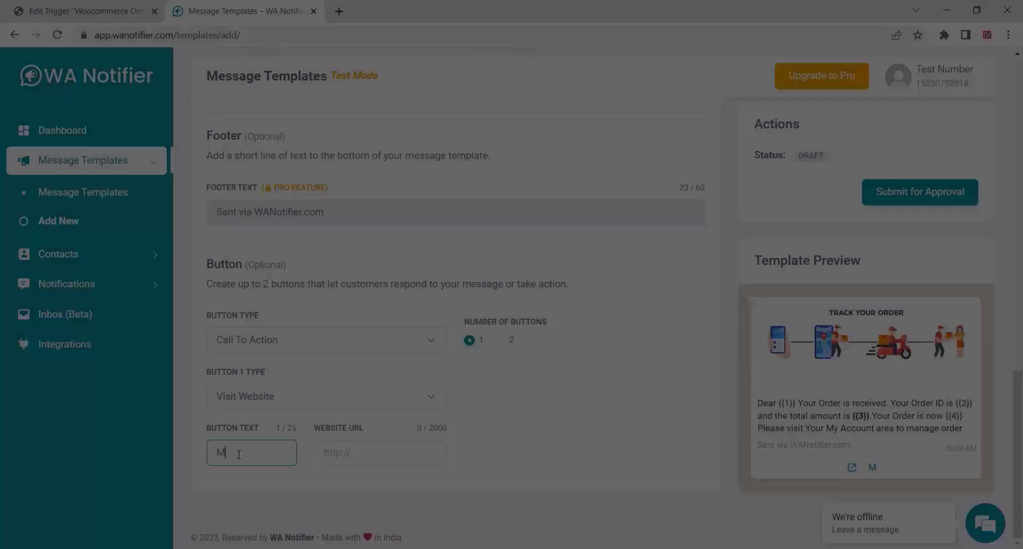
text(anage)
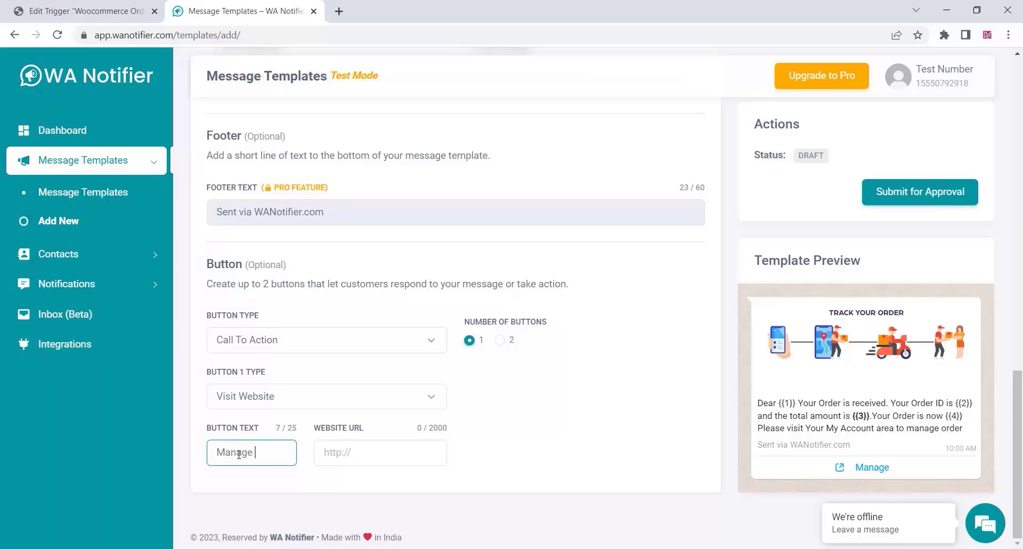
text( Order)
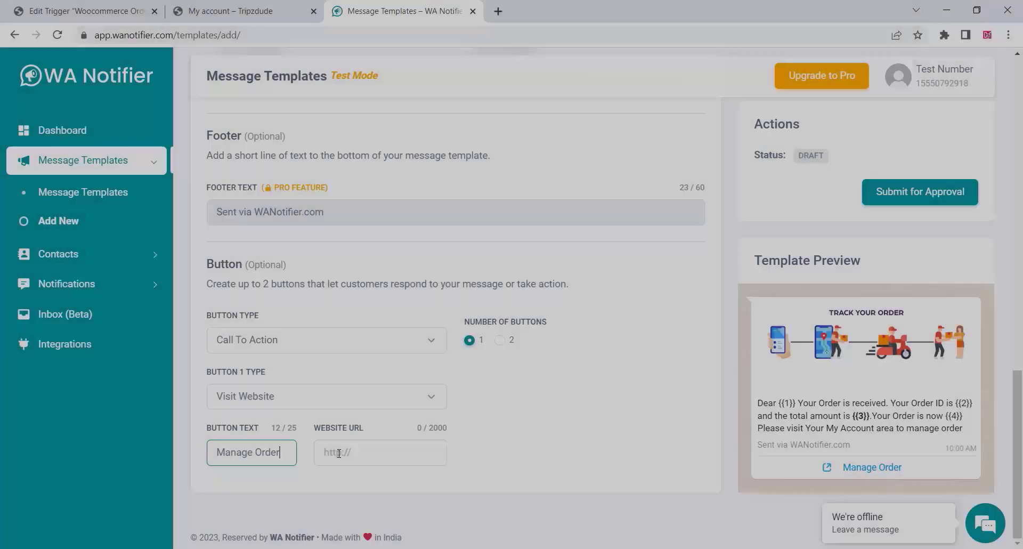
- Paste the store's copied my-account page address on test.wphacks4u.com as the Manage Order button's website URL
right_click(340, 453)
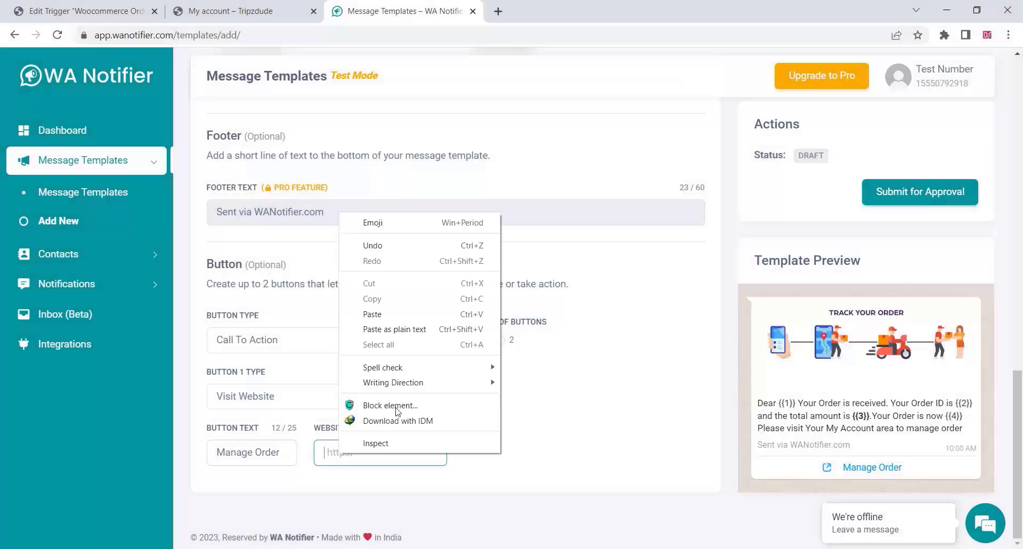
click(373, 314)
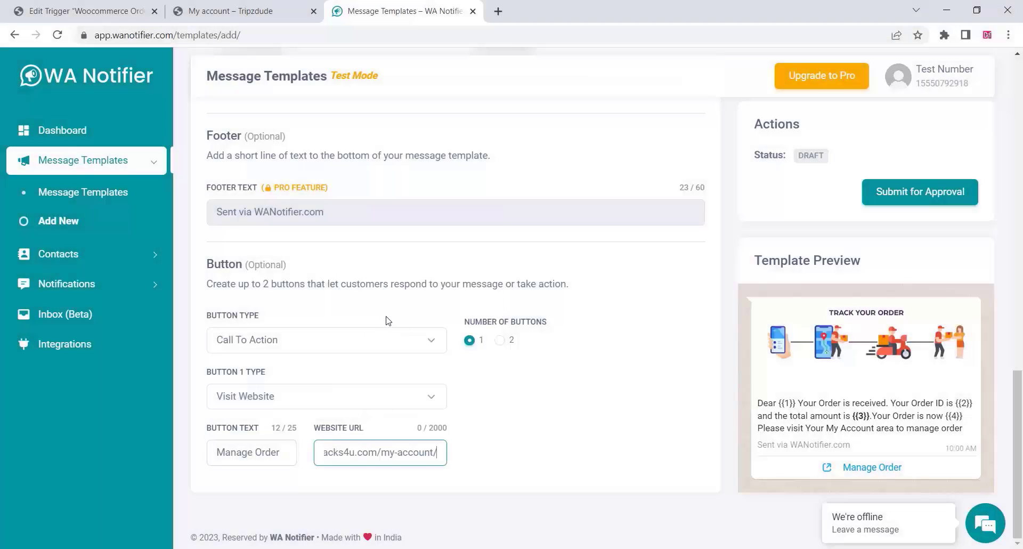
click(513, 443)
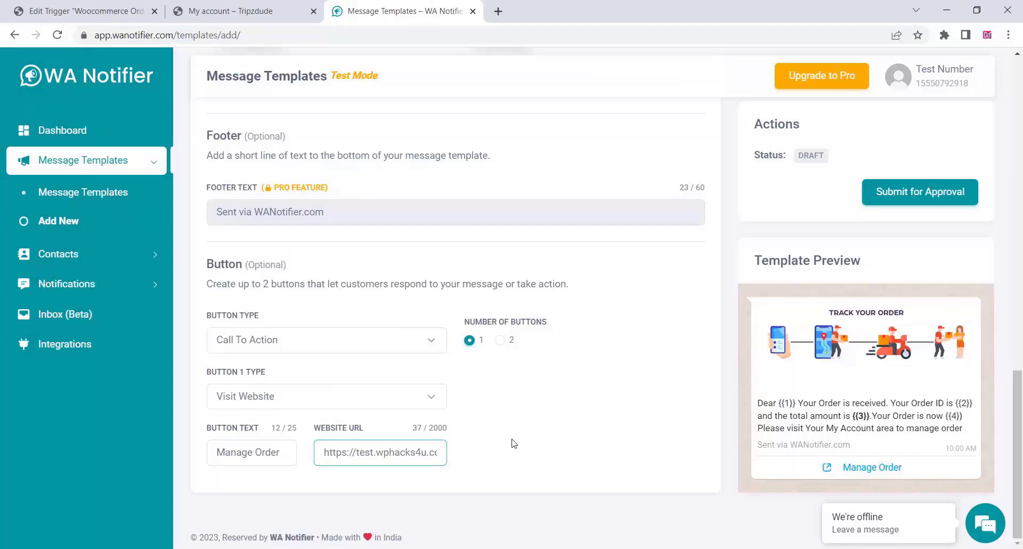
click(326, 453)
click(531, 461)
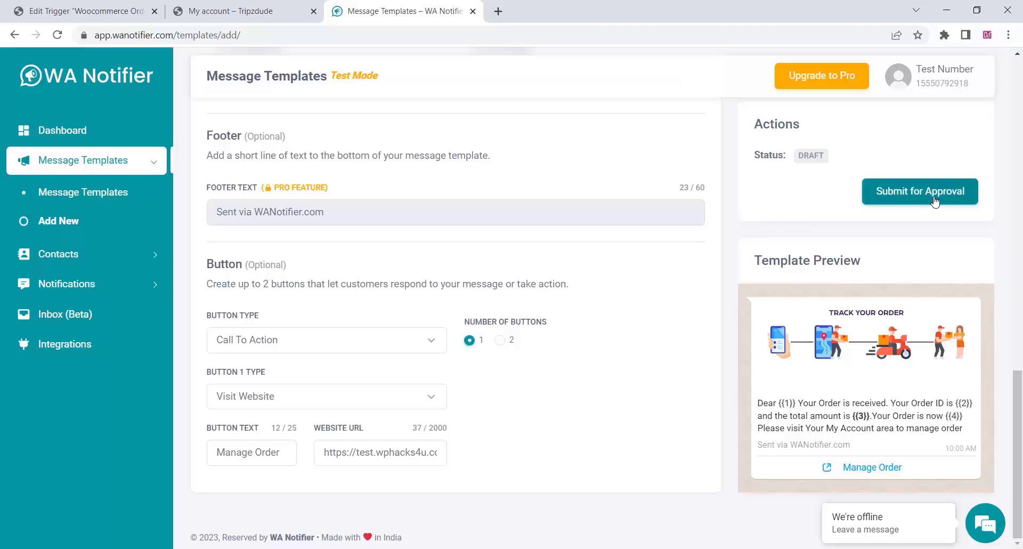
- Submit the order_confirmation template to WhatsApp for approval and return to the message templates list
click(898, 192)
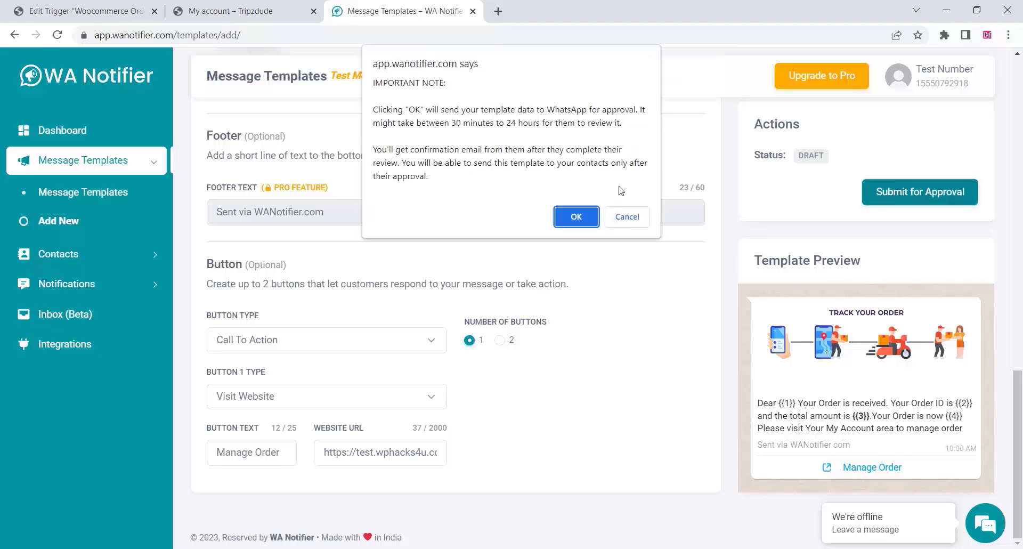
key(Return)
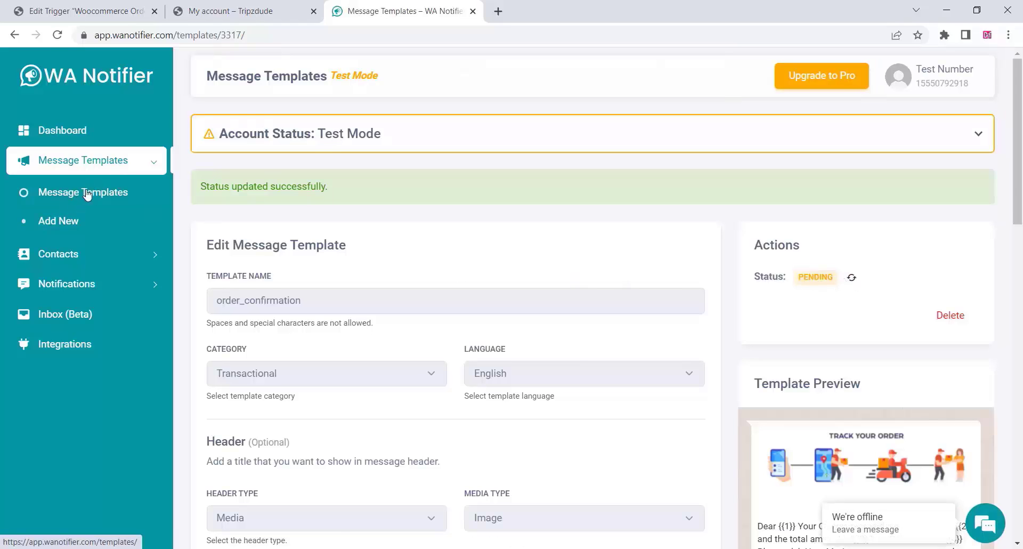
click(87, 195)
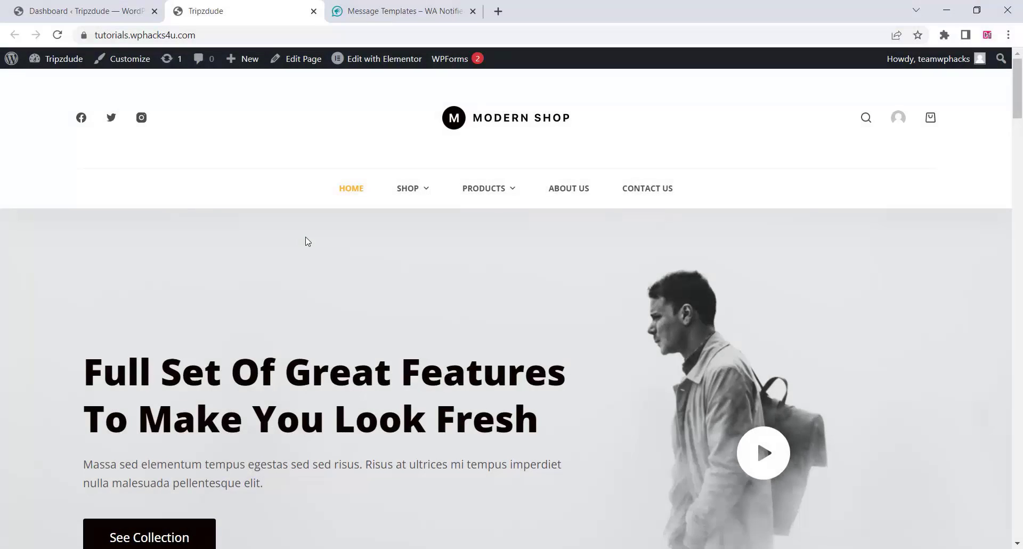
scroll(307, 240, down, 4)
scroll(306, 240, down, 12)
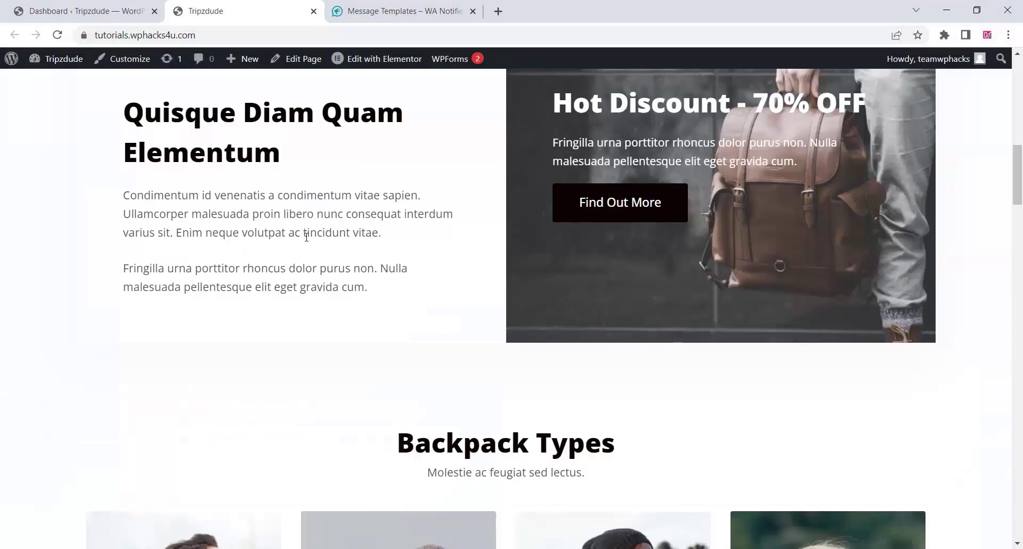
scroll(306, 237, down, 15)
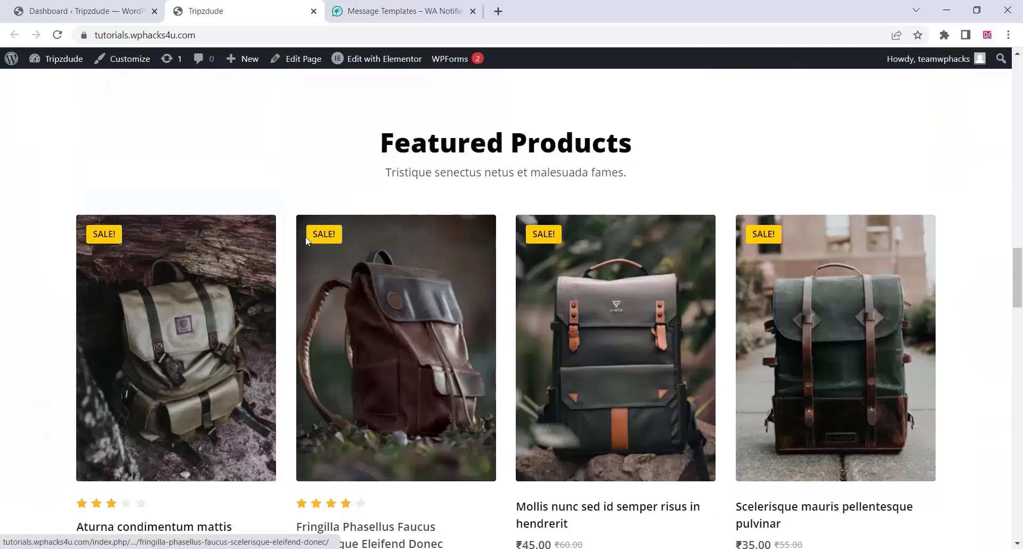
scroll(306, 242, up, 1)
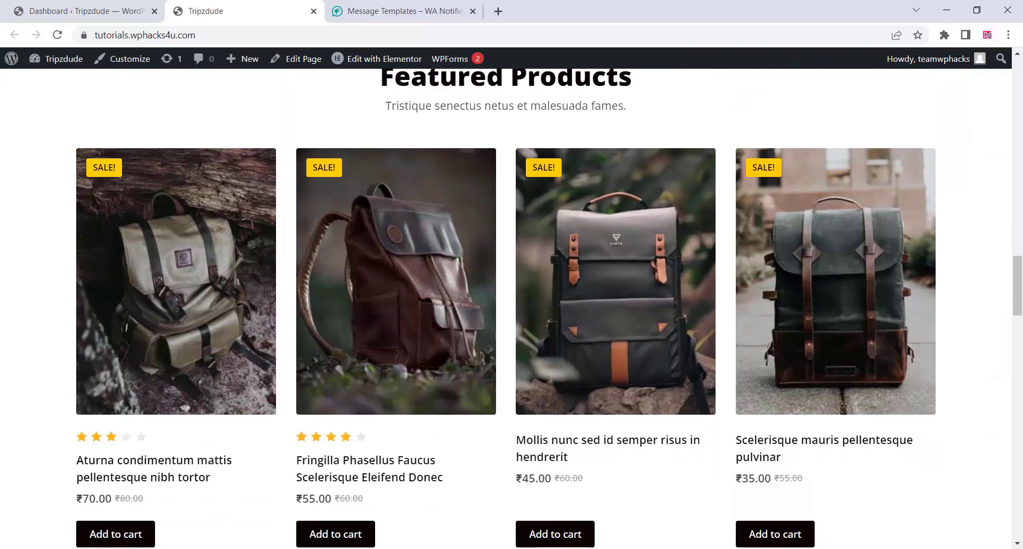
- Upload the plugin file notifier.2.0.3.zip to the WordPress site, then install and activate it
click(61, 4)
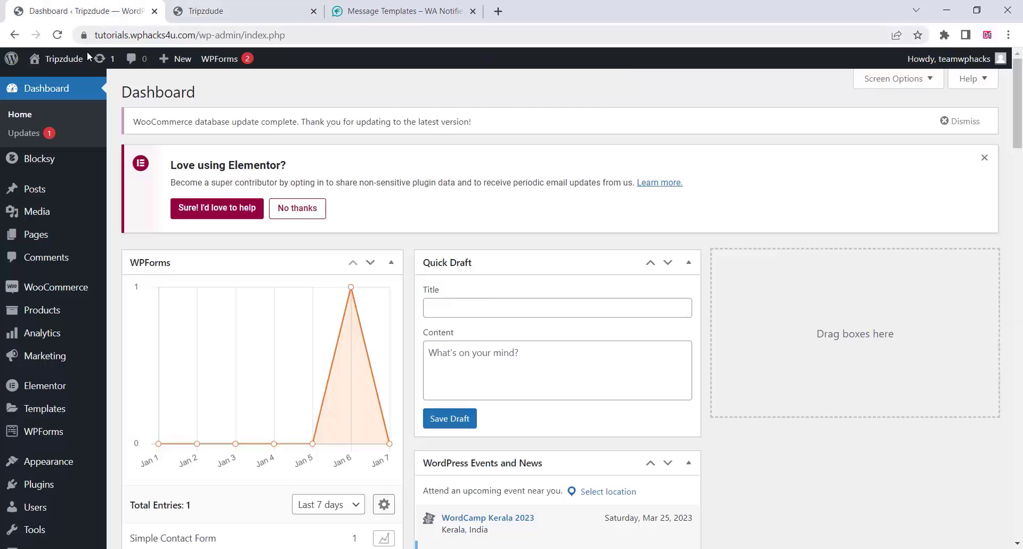
mouse_move(53, 494)
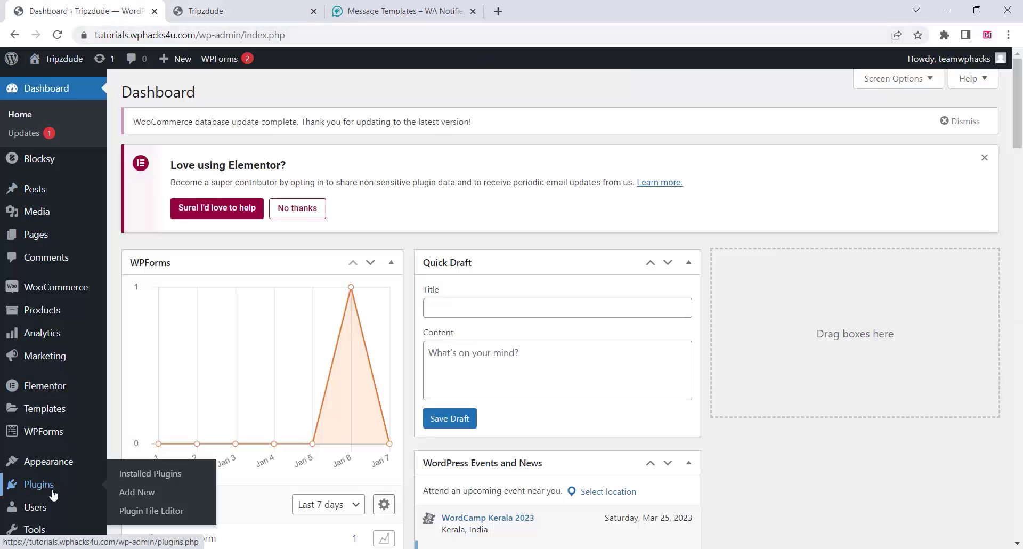
click(142, 493)
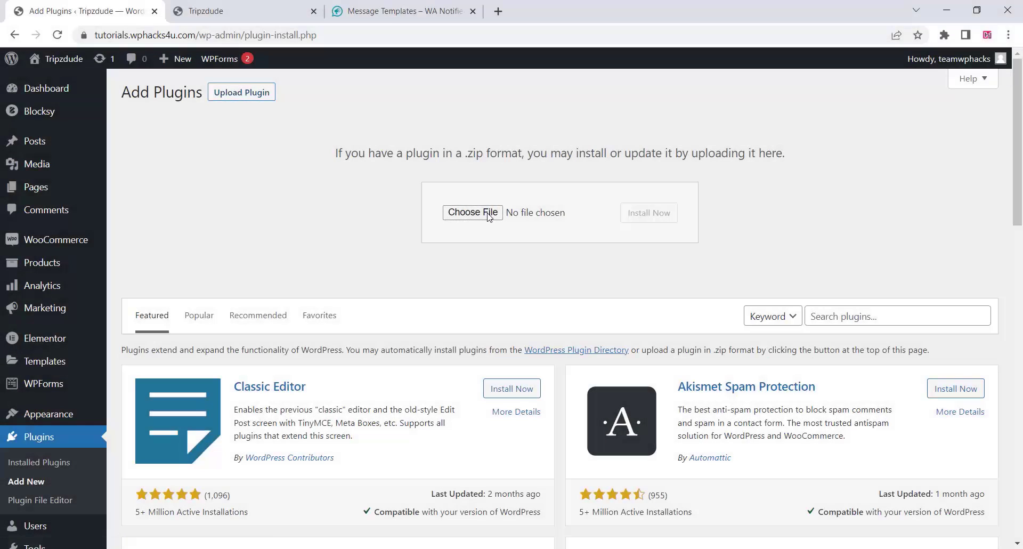
click(472, 212)
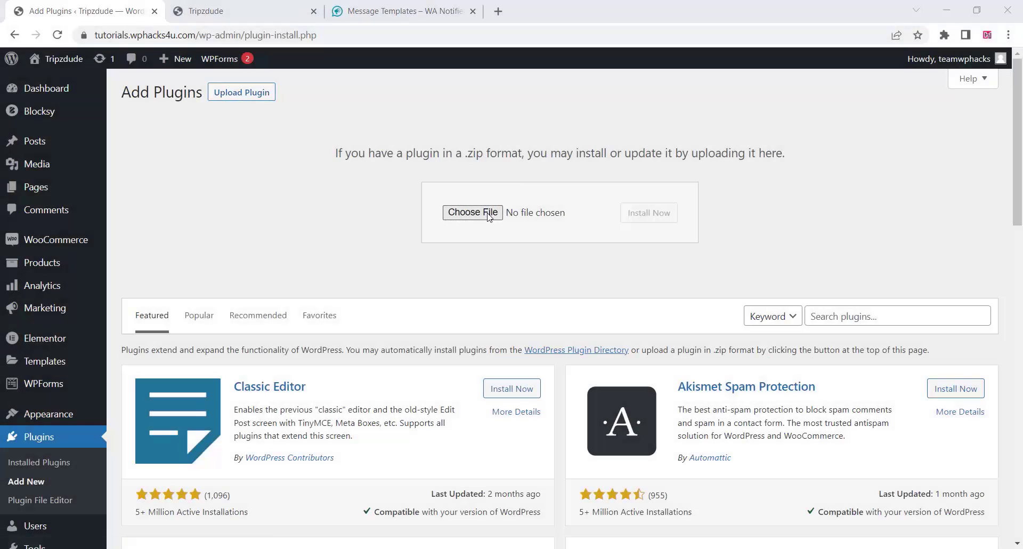
click(155, 109)
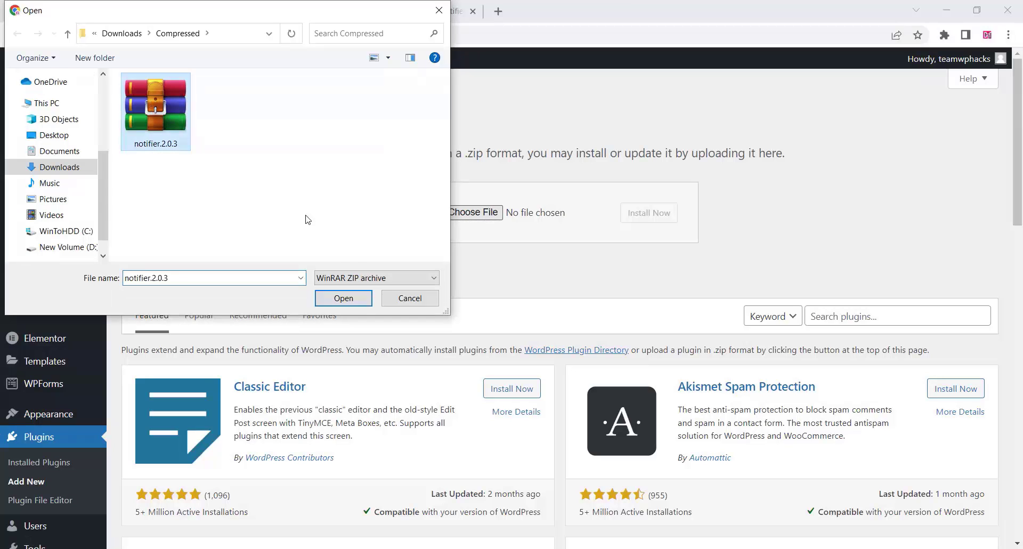
click(346, 298)
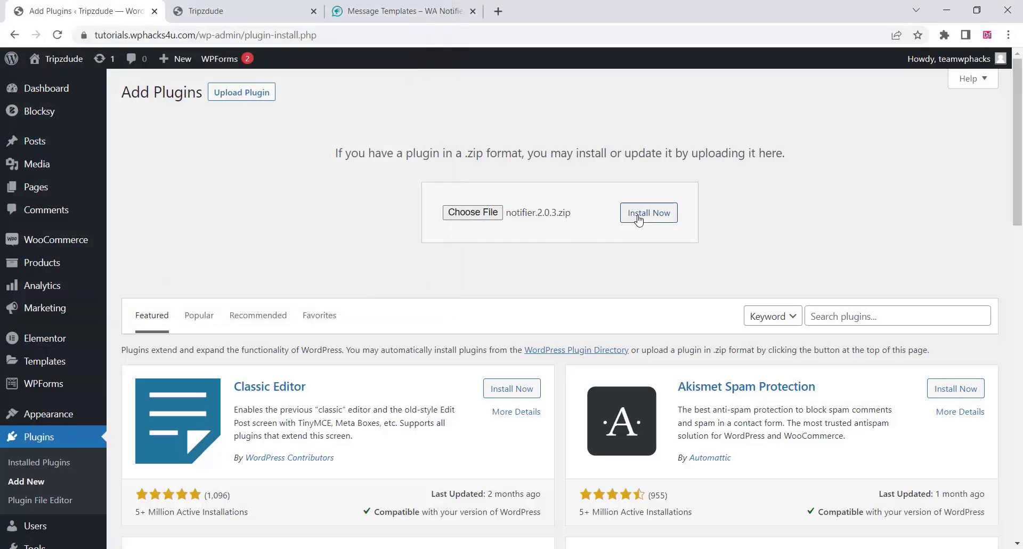
click(639, 217)
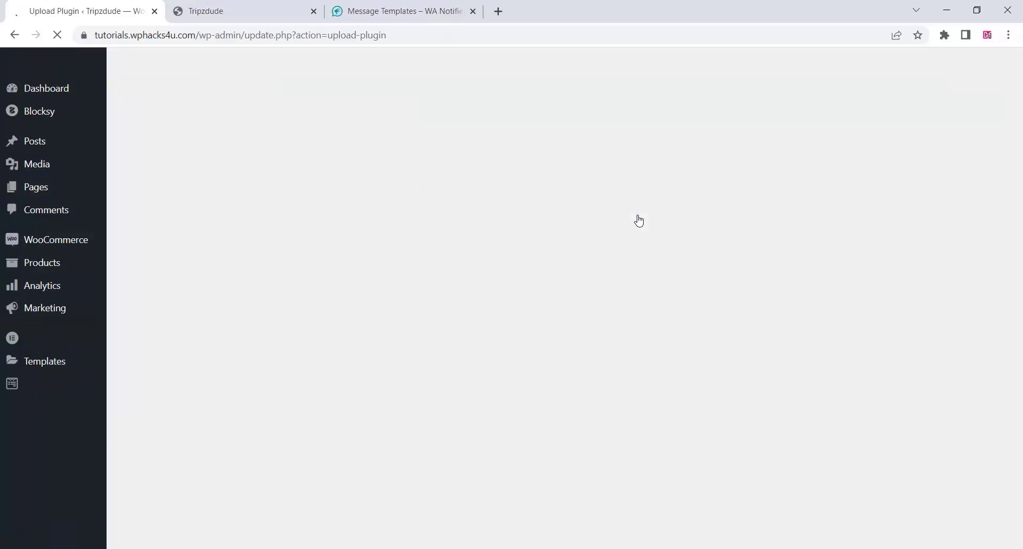
click(163, 293)
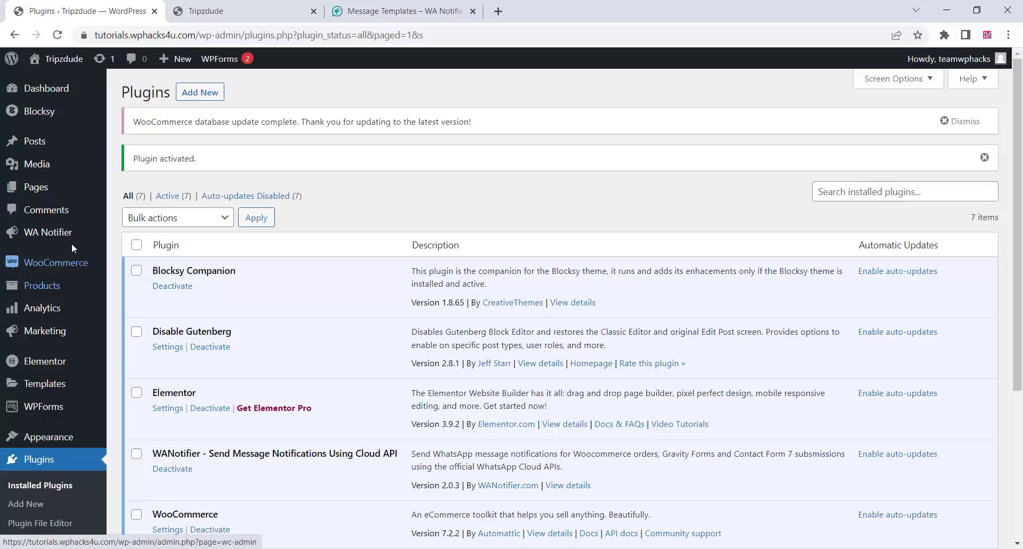
- Open the WANotifier API settings from the WA Notifier plugin's setup page, close the unneeded pages and copy the WANotifier.com API key
click(38, 234)
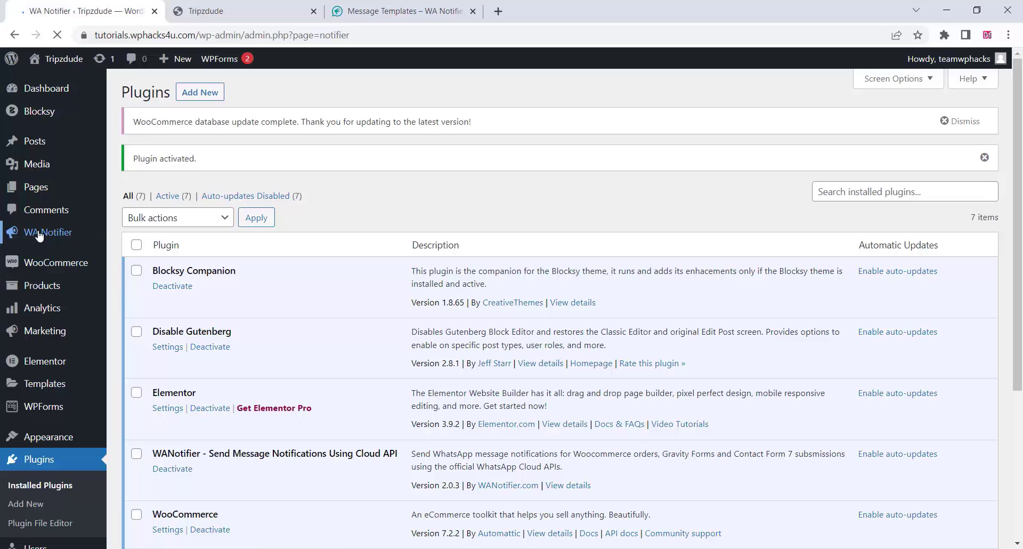
scroll(275, 284, down, 2)
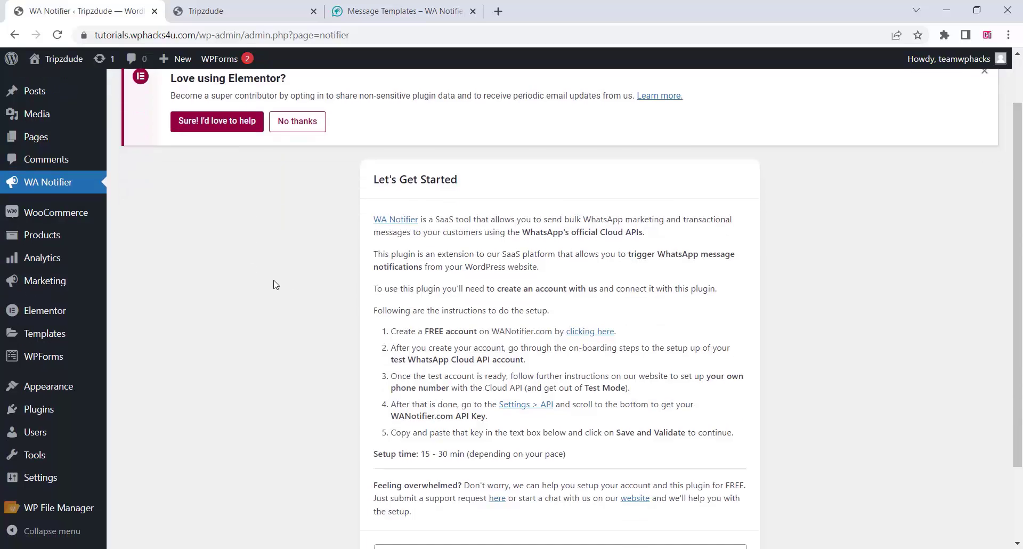
scroll(275, 284, down, 2)
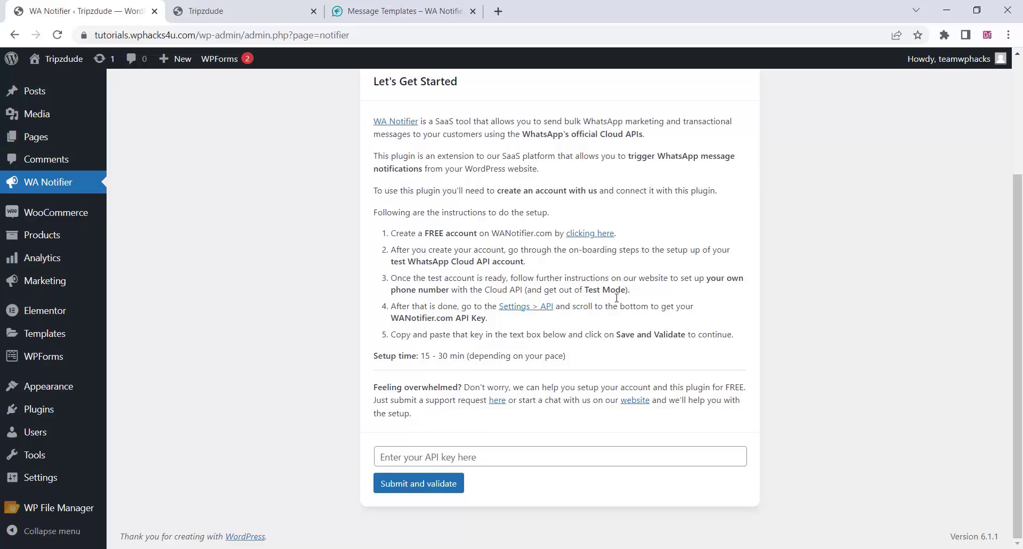
click(539, 312)
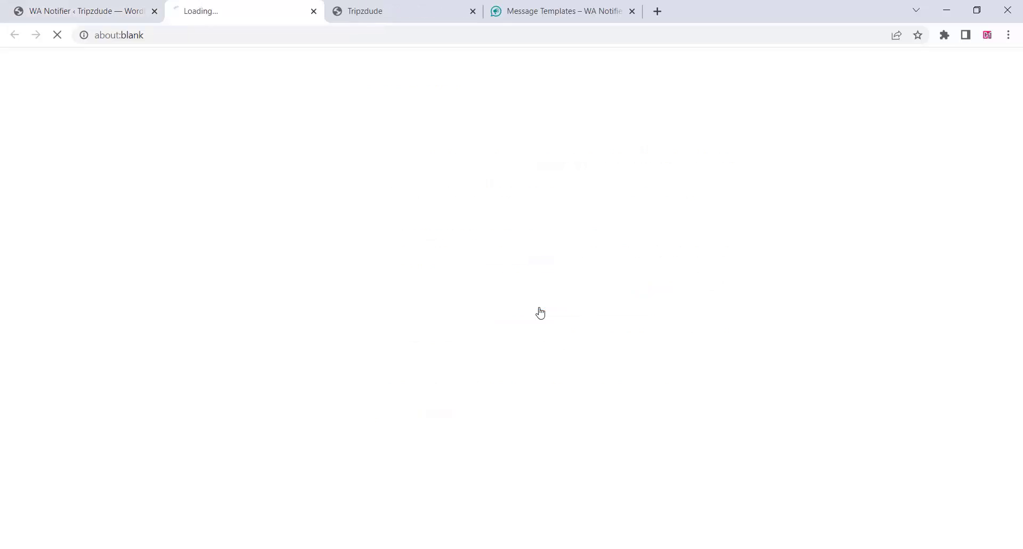
click(473, 11)
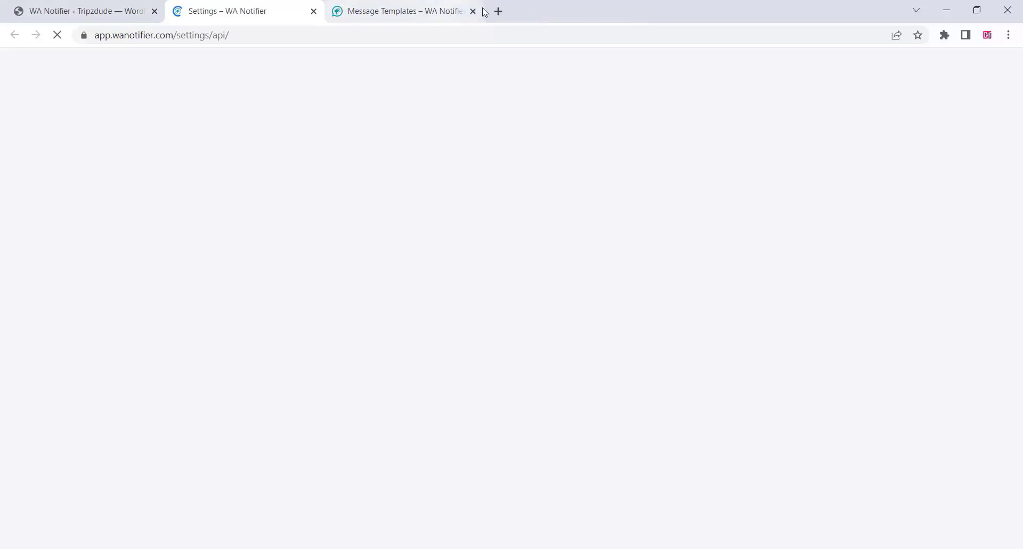
click(473, 11)
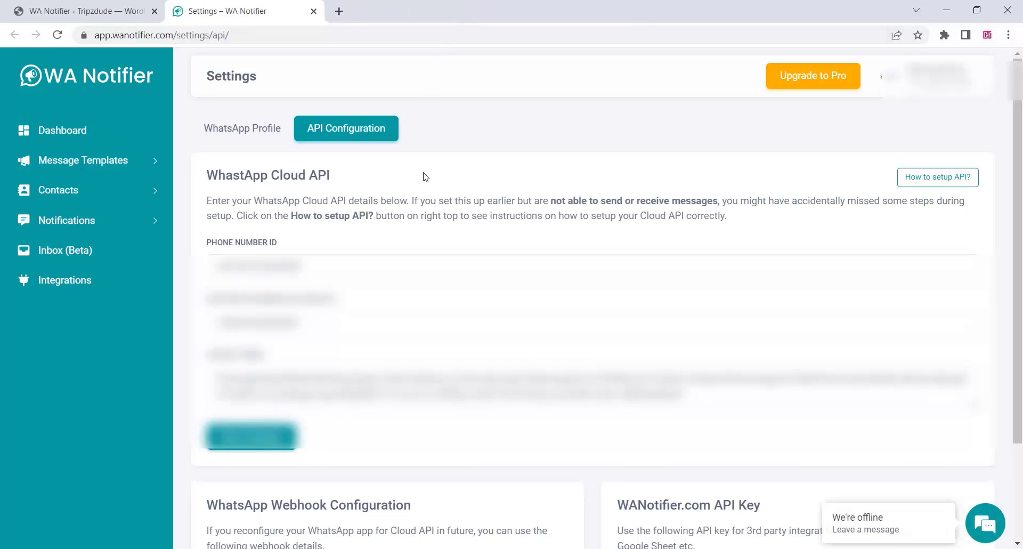
scroll(556, 300, down, 2)
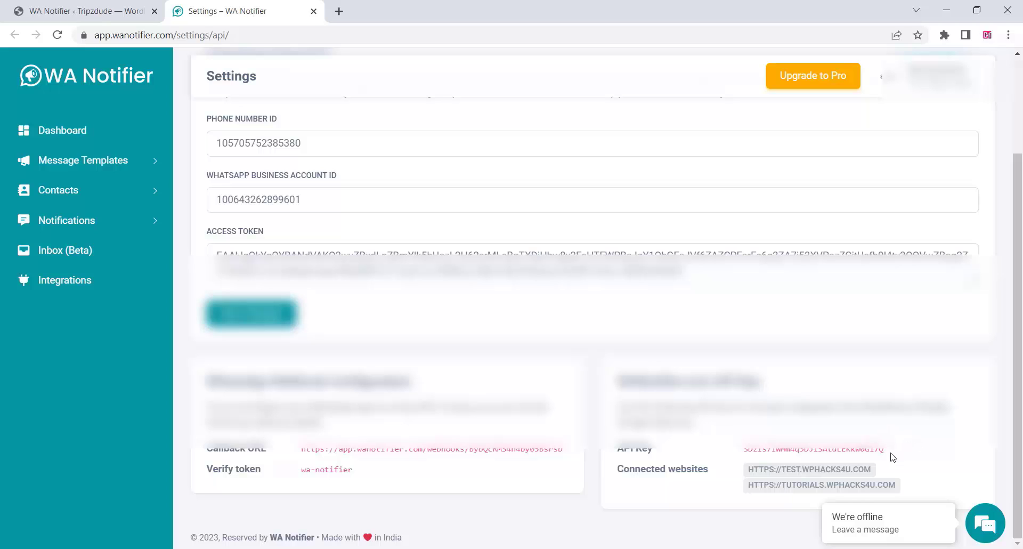
drag(895, 450, 741, 450)
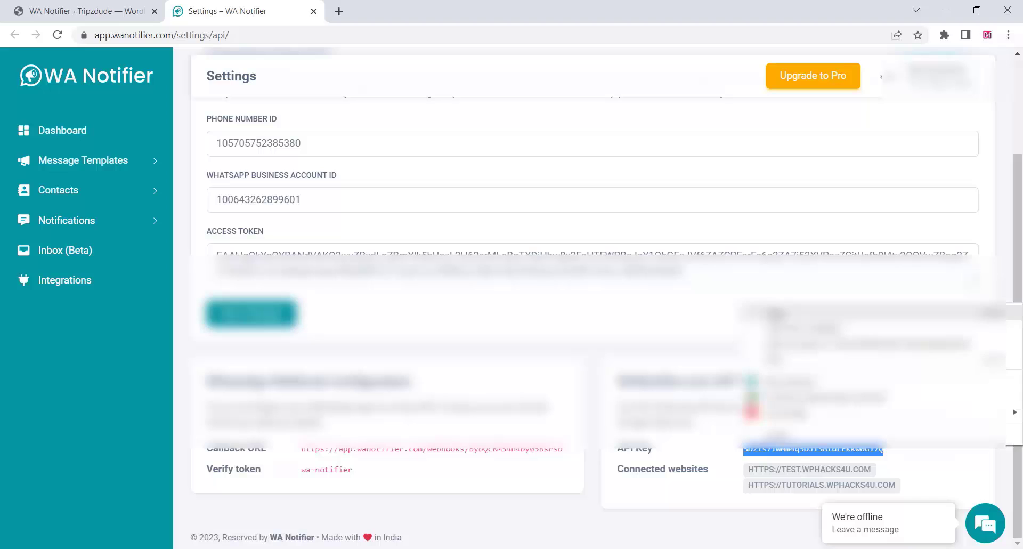
- Paste the copied API key into the WA Notifier plugin's API key field in WordPress and validate it
click(47, 8)
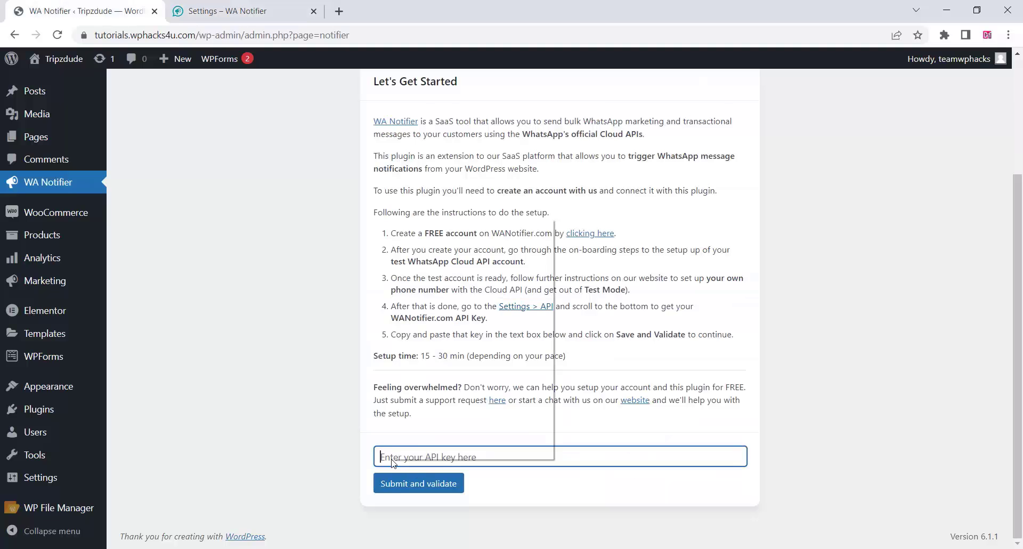
right_click(392, 460)
click(436, 320)
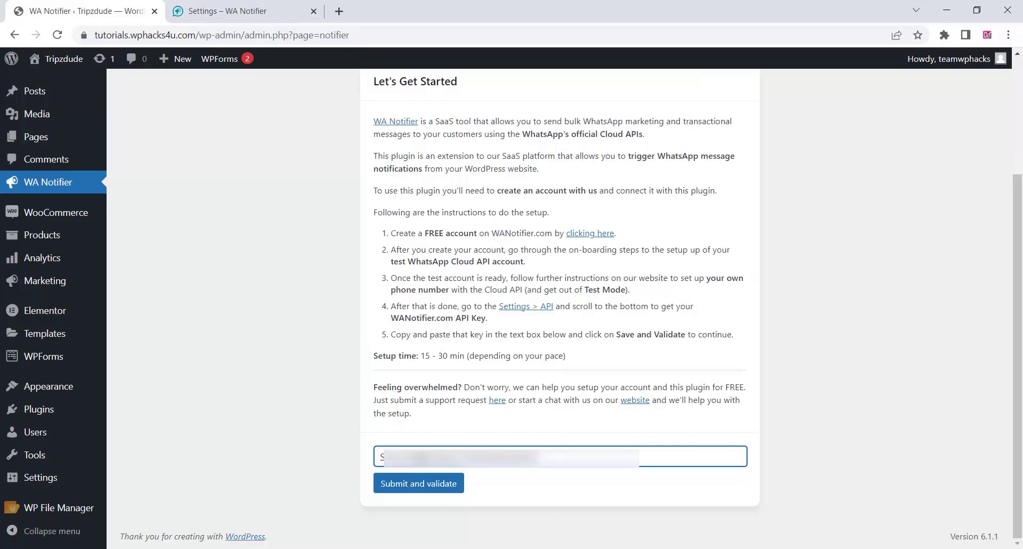
click(397, 486)
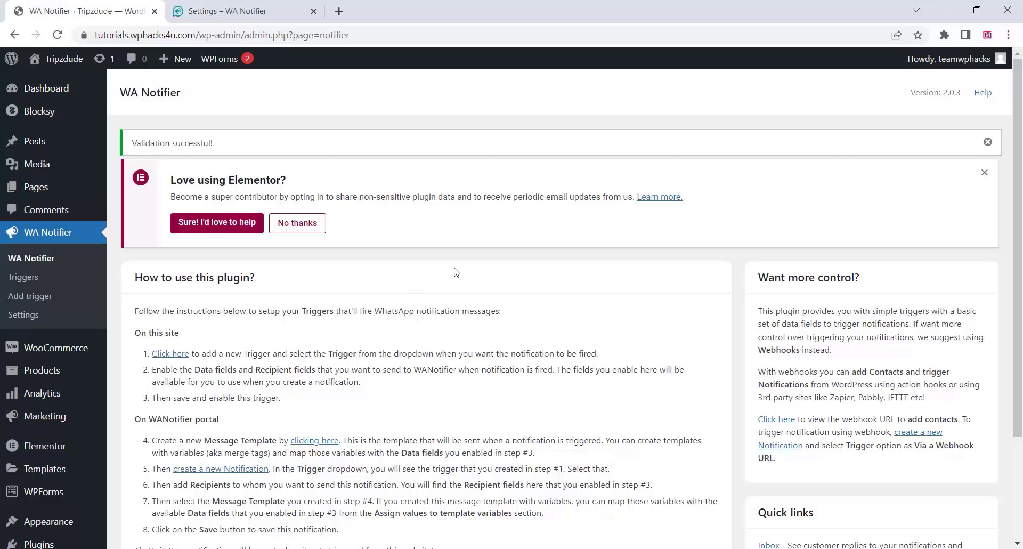
- Add a new WA Notifier trigger named "Woocommerce Order received"
scroll(457, 272, down, 3)
scroll(457, 273, up, 3)
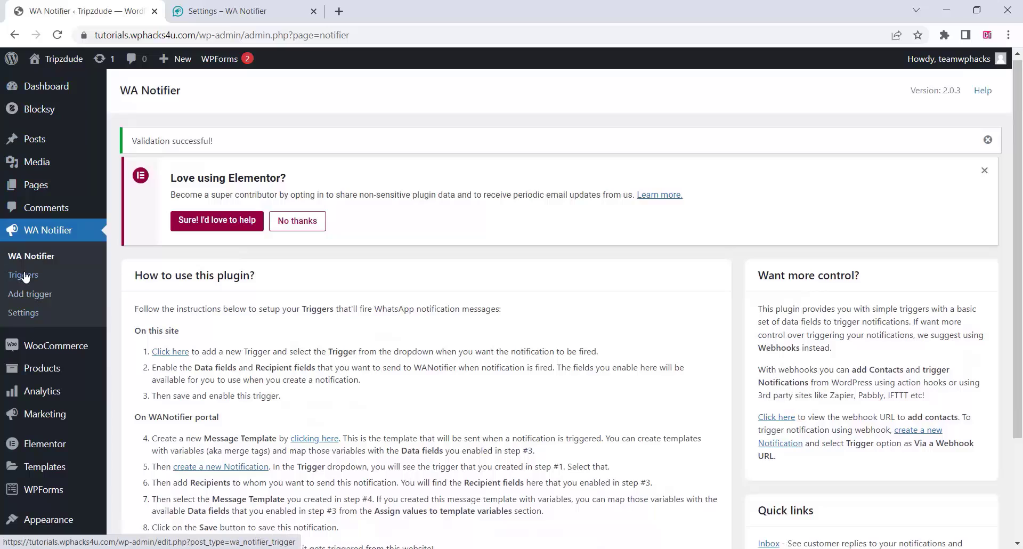
click(24, 275)
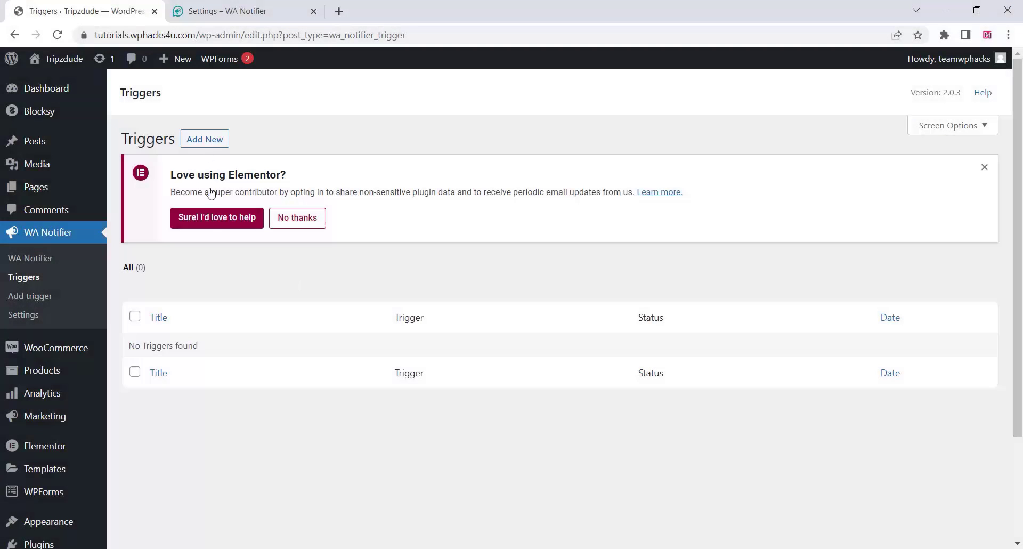
click(208, 139)
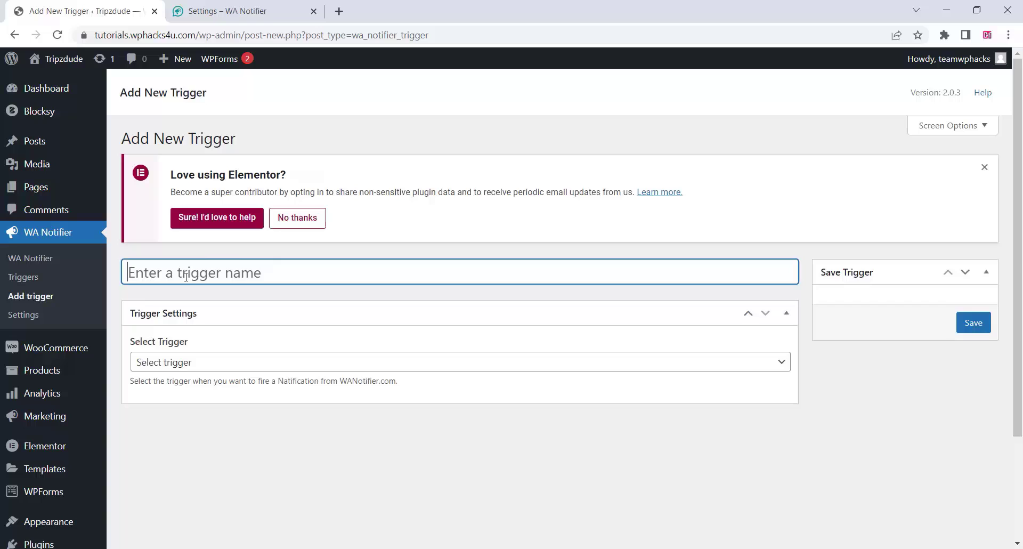
text(Wooco)
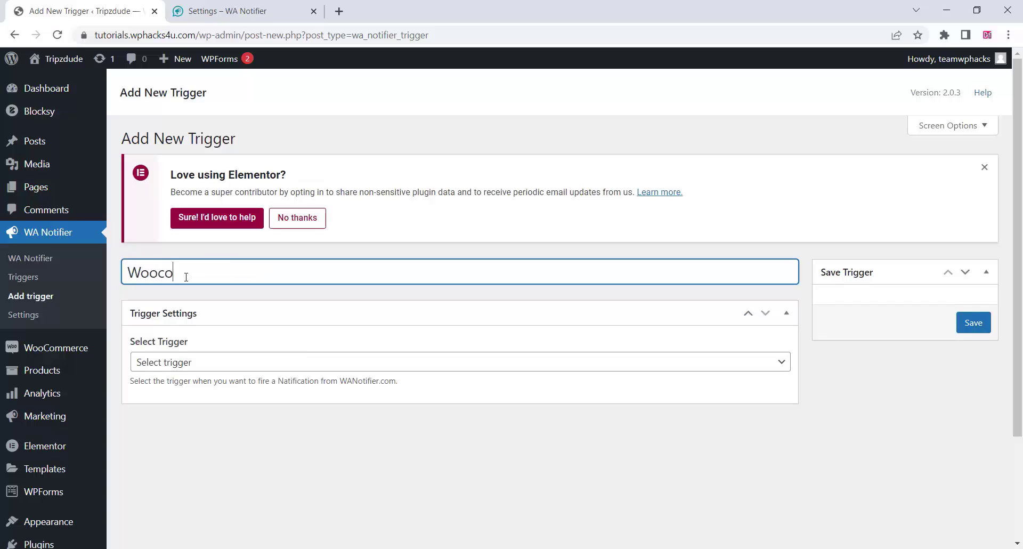
text(mmerce Order )
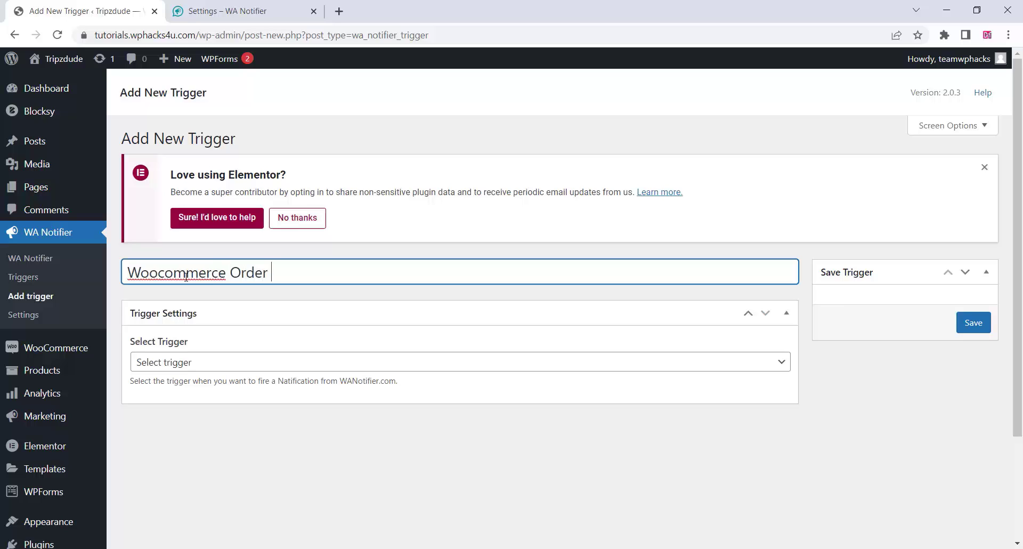
text(received)
- Set the trigger event to "New order is placed" under WooCommerce and enable all of its data fields
click(223, 362)
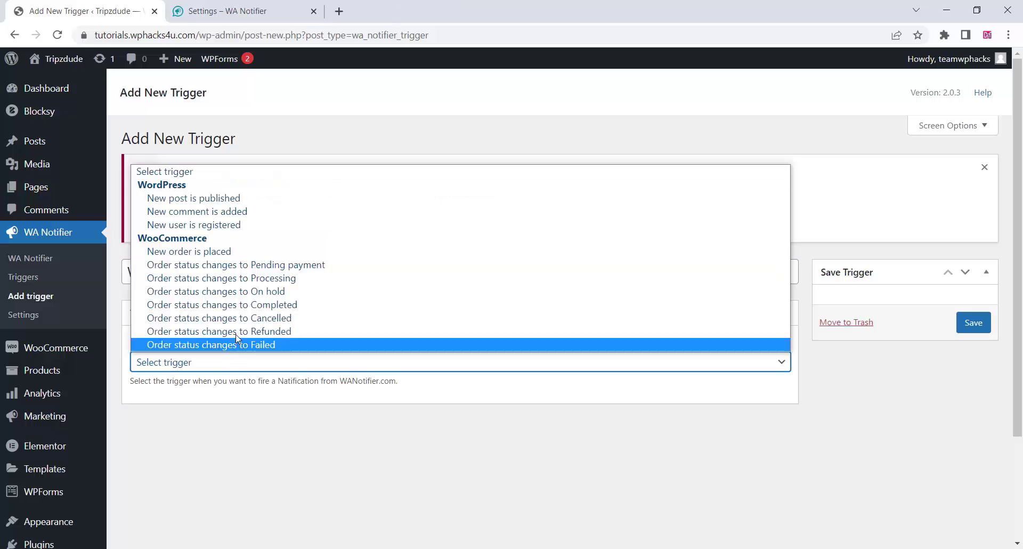
click(224, 254)
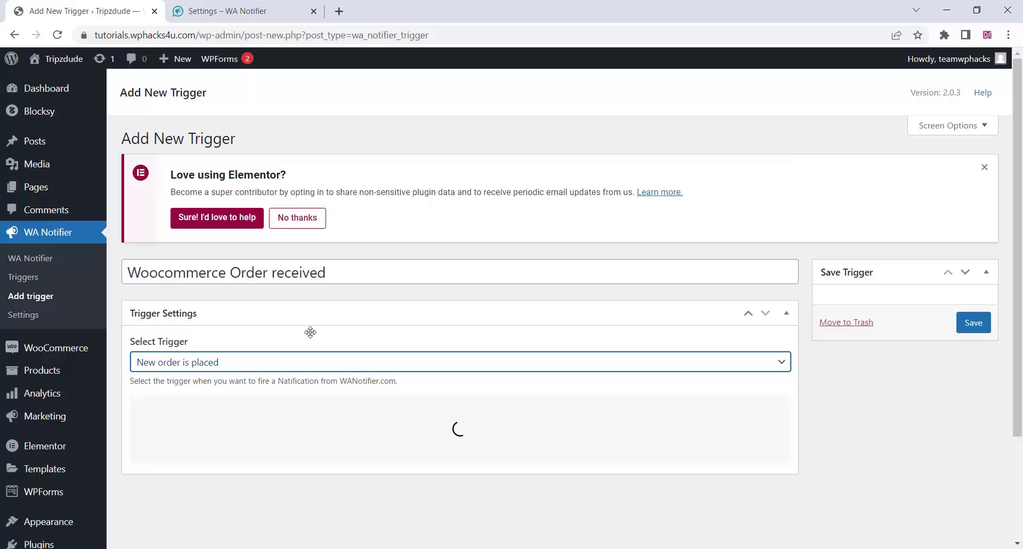
scroll(264, 318, down, 2)
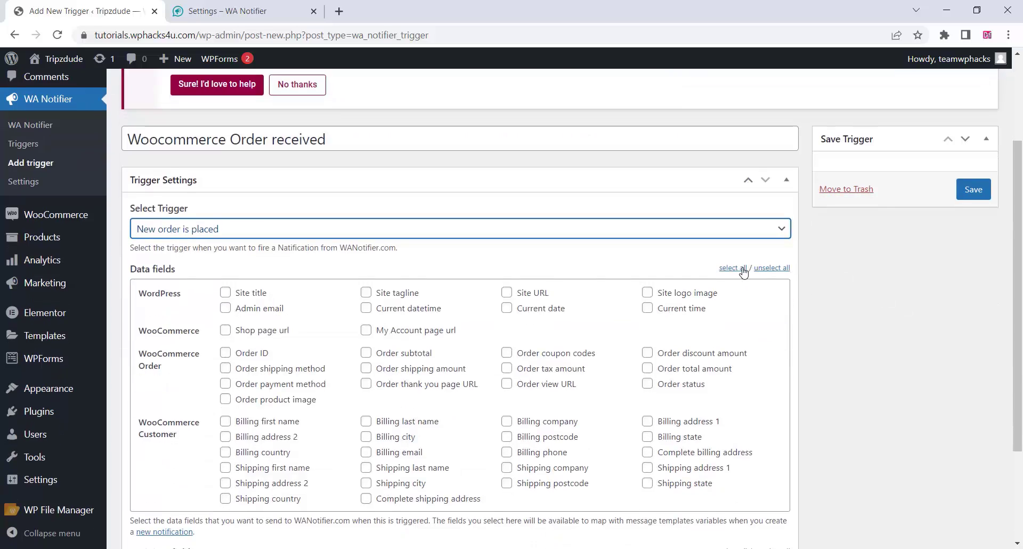
click(733, 268)
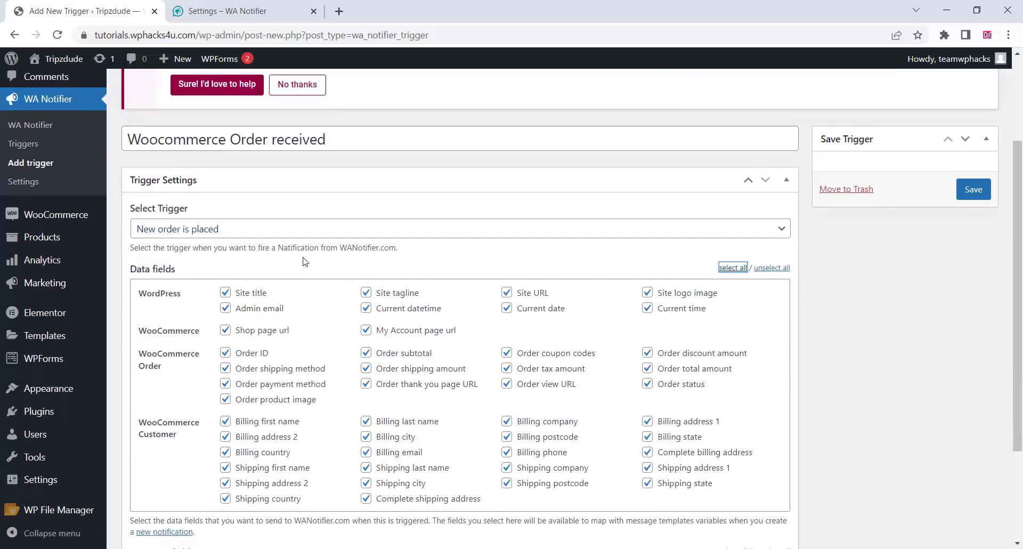
scroll(306, 261, down, 3)
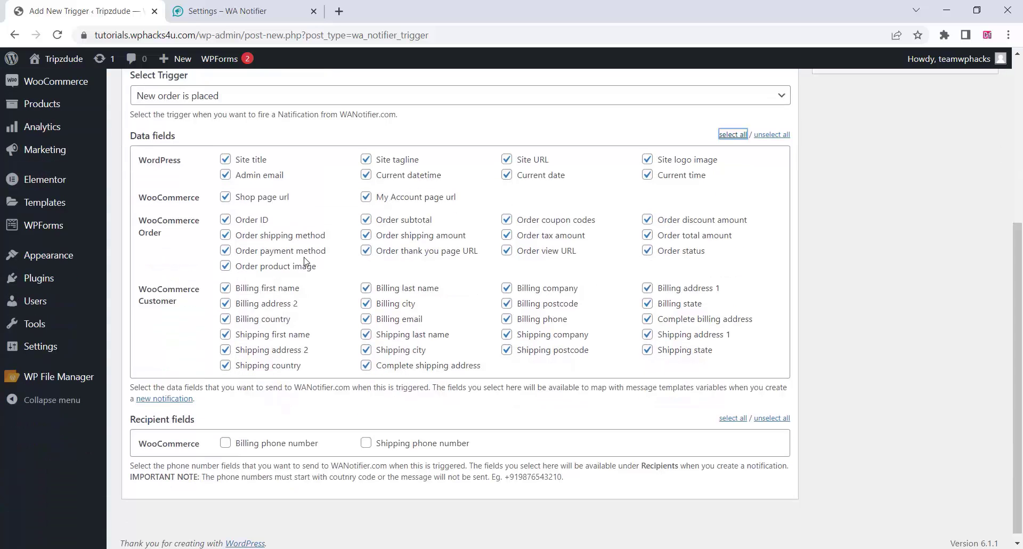
- Enable the billing and shipping phone number recipient fields for the new-order trigger and save it
click(225, 435)
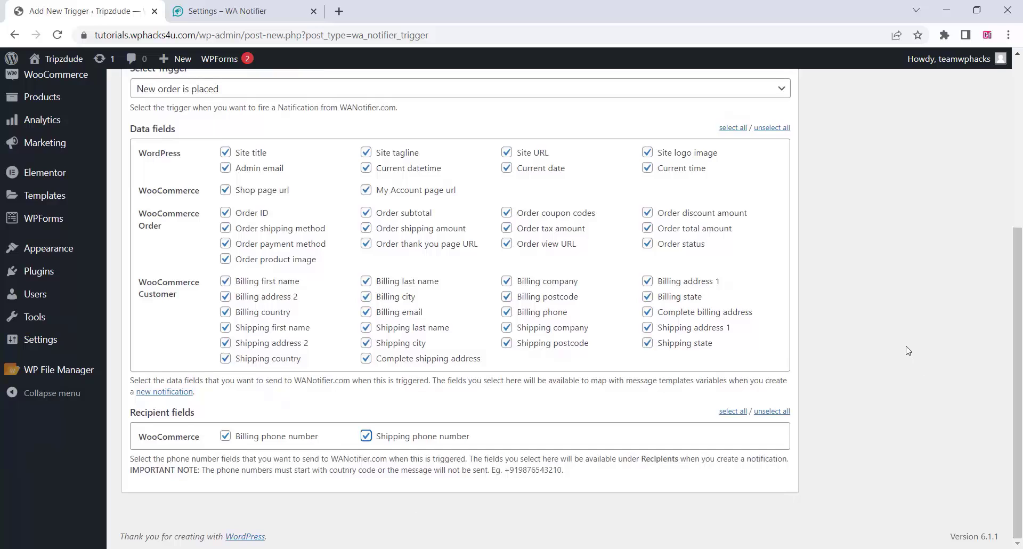
scroll(908, 350, up, 5)
click(968, 322)
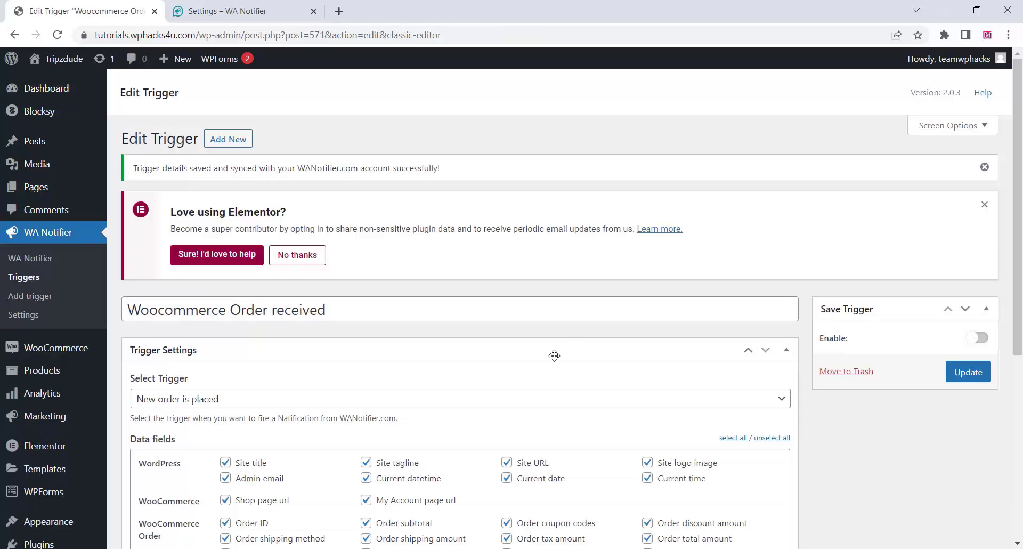
- Rename the trigger to "Woocommerce Order received admin", enable it and update it
click(242, 399)
click(923, 429)
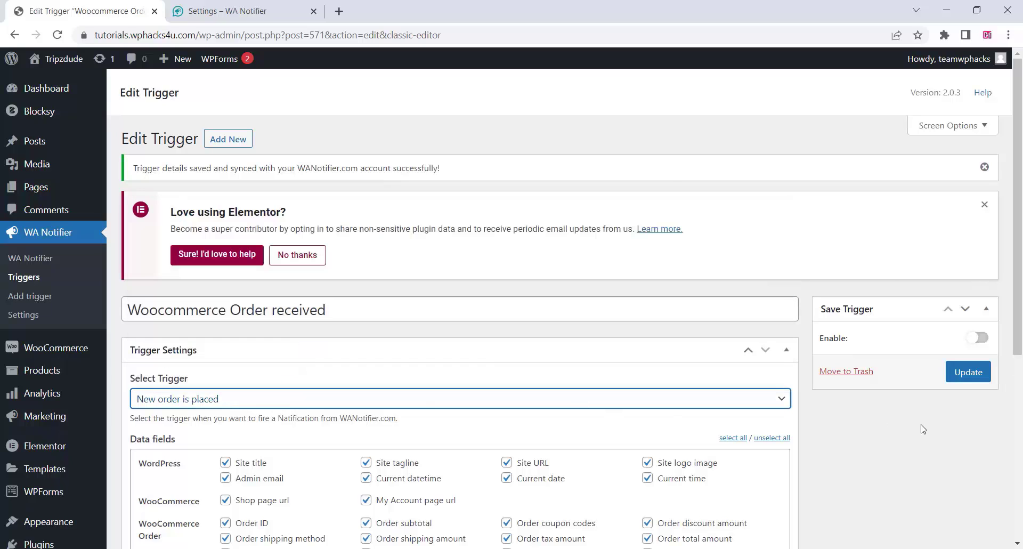
click(923, 429)
click(341, 311)
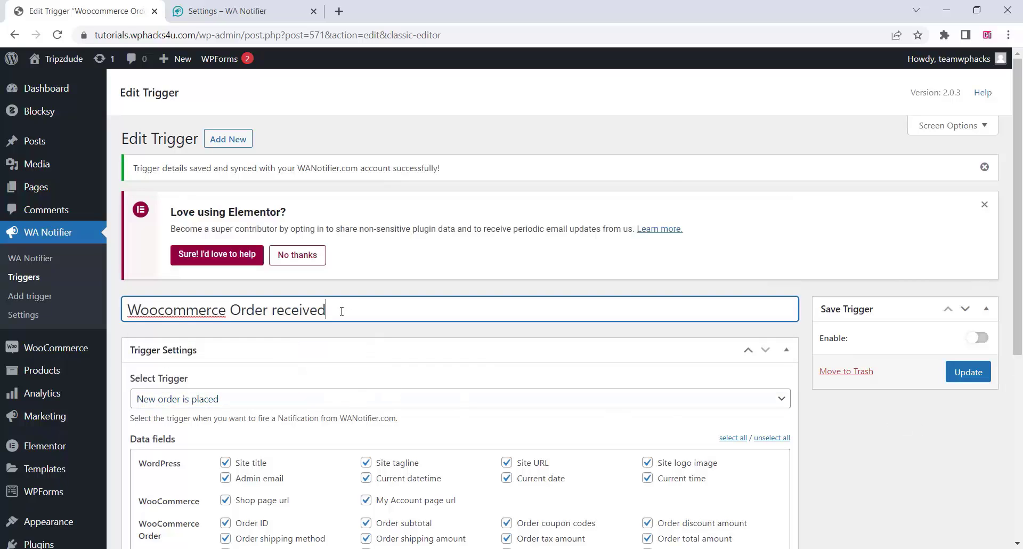
text(admin)
click(977, 337)
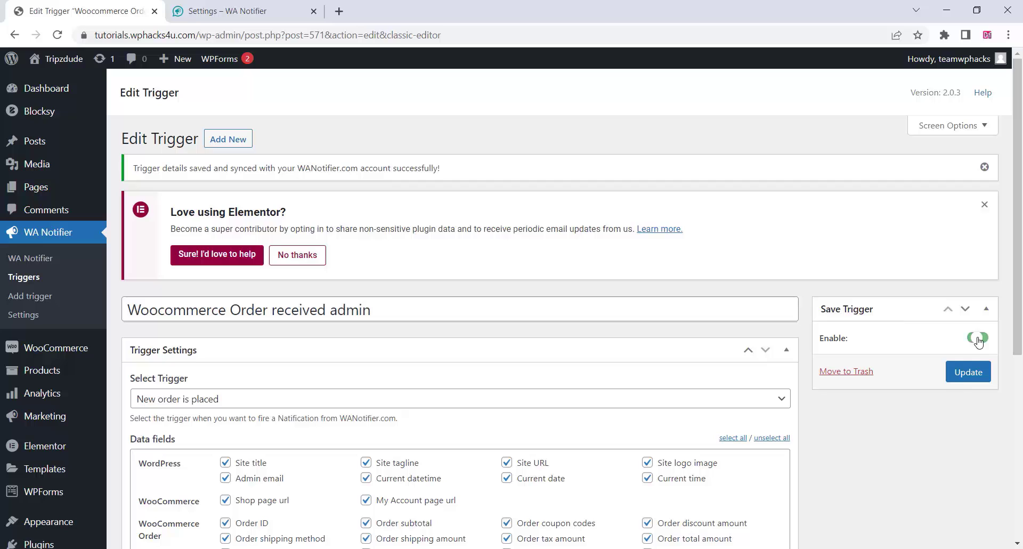
click(968, 373)
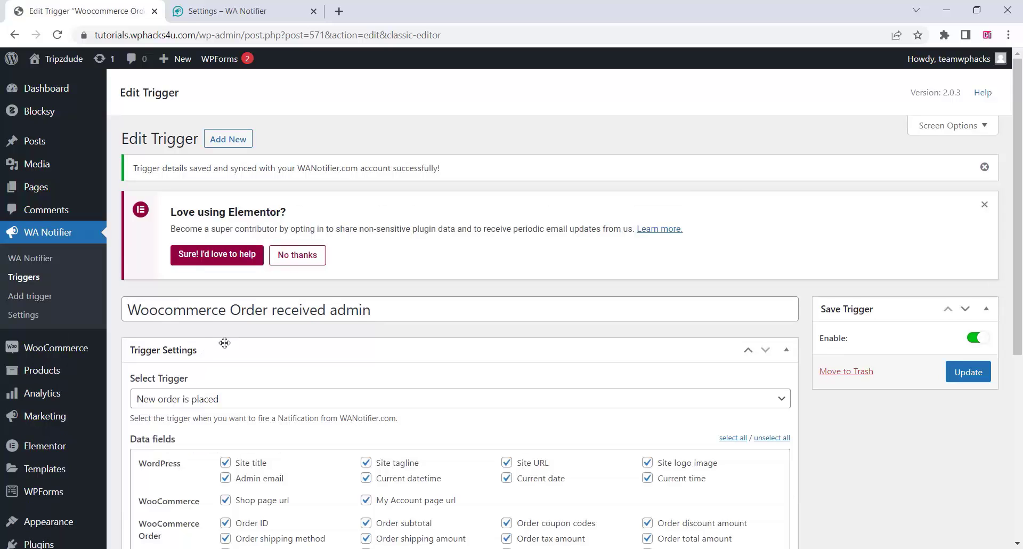
- Add another trigger named "Order Confirmation" that fires on "Order status changes to Processing"
click(220, 140)
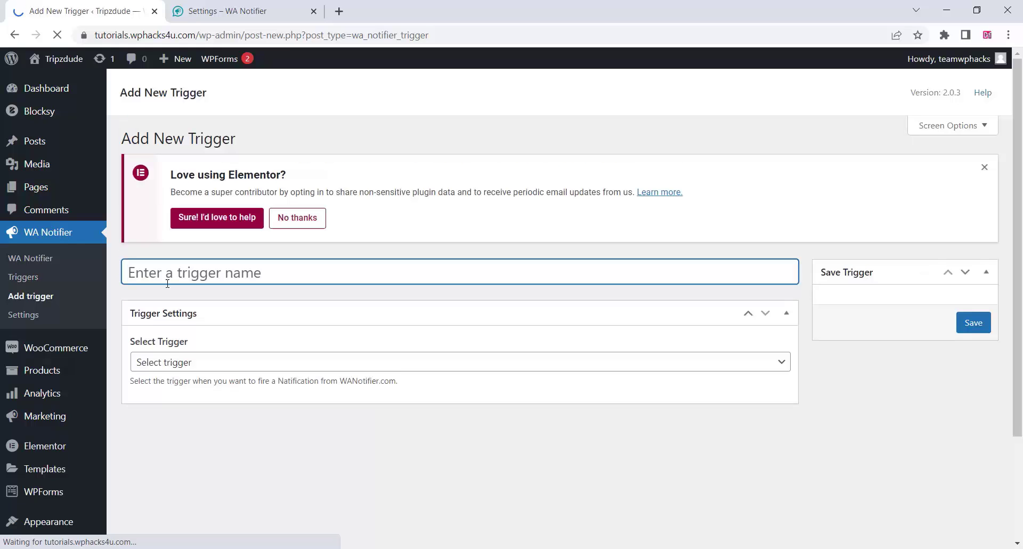
text(O)
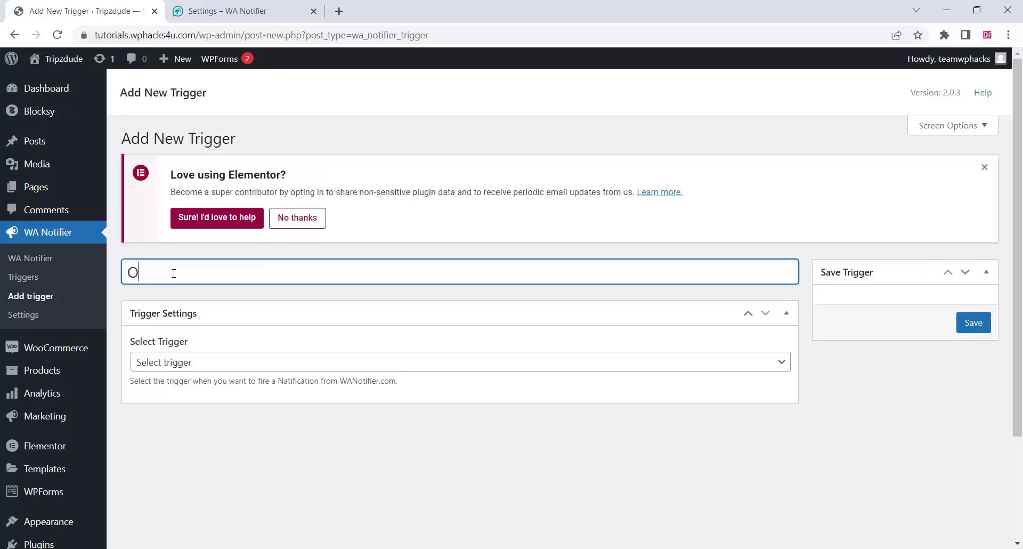
text(rder Confirmation)
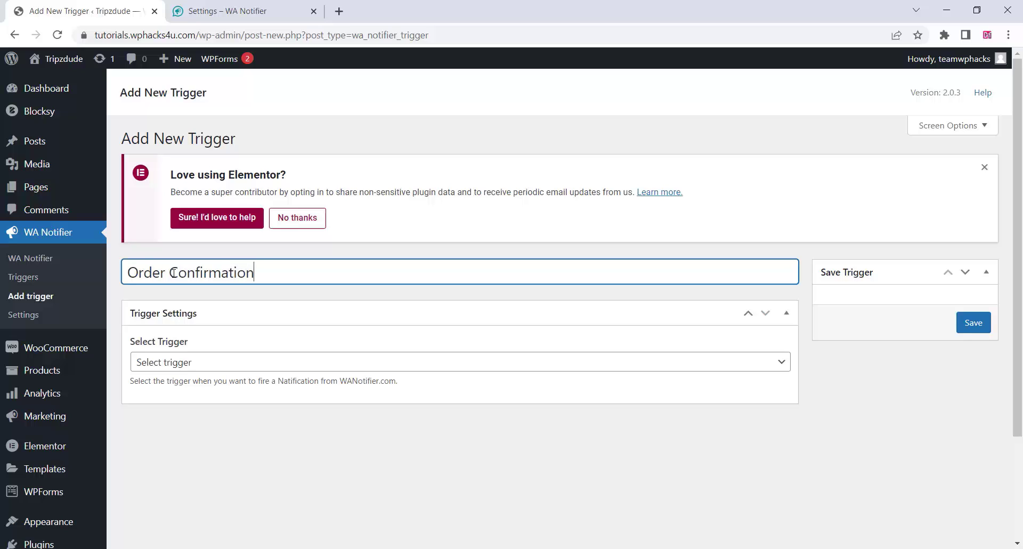
click(240, 369)
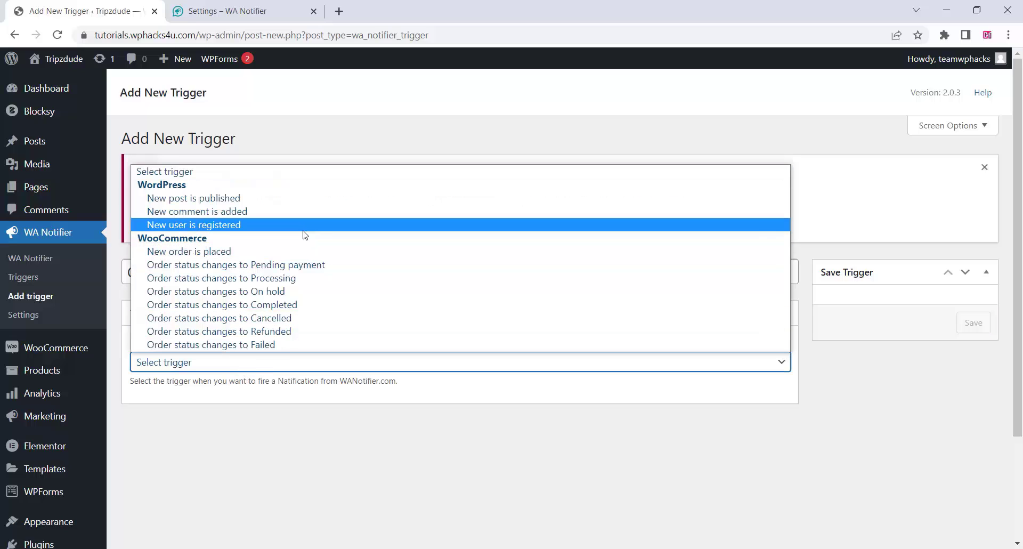
click(249, 278)
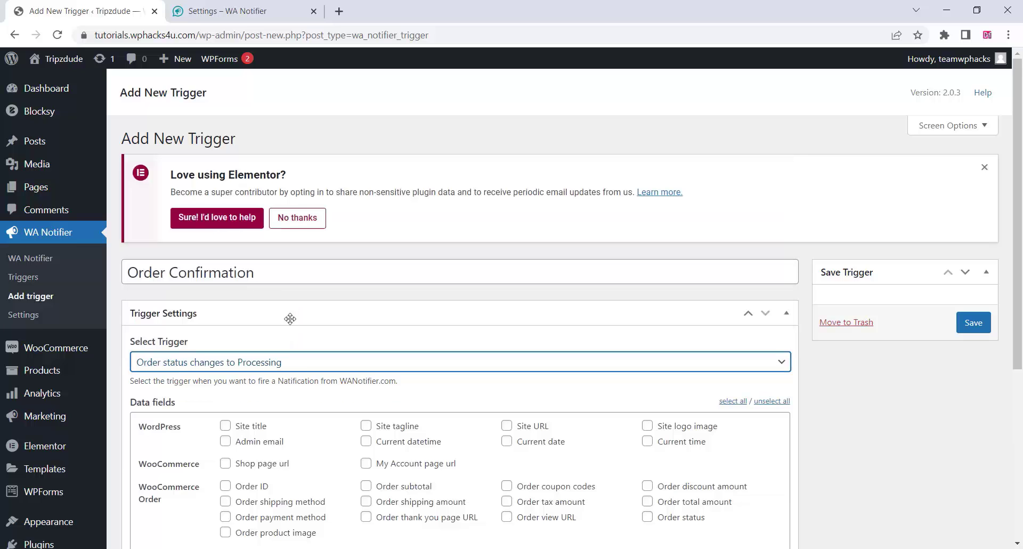
- Include all data fields and both the billing and shipping phone number recipients in the Order Confirmation trigger
scroll(290, 320, down, 2)
click(730, 267)
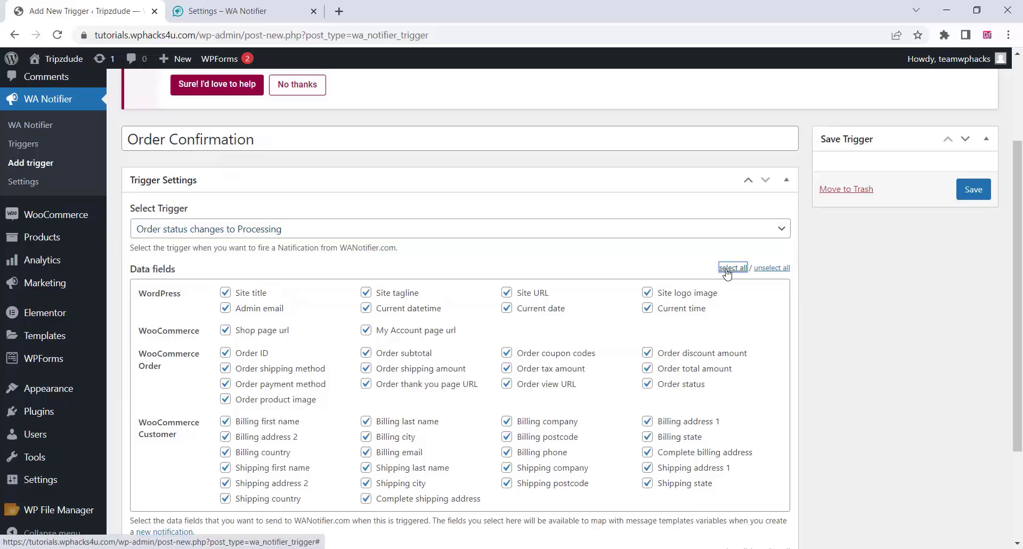
scroll(517, 287, down, 2)
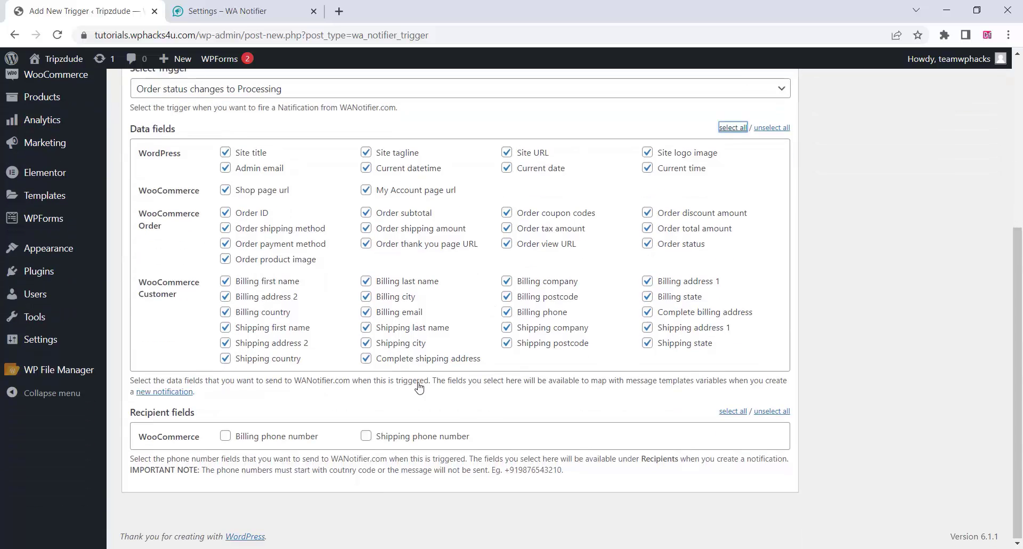
click(226, 438)
click(366, 436)
- Save the Order Confirmation trigger, enable it and update it
scroll(986, 408, up, 1)
scroll(986, 408, up, 3)
click(968, 322)
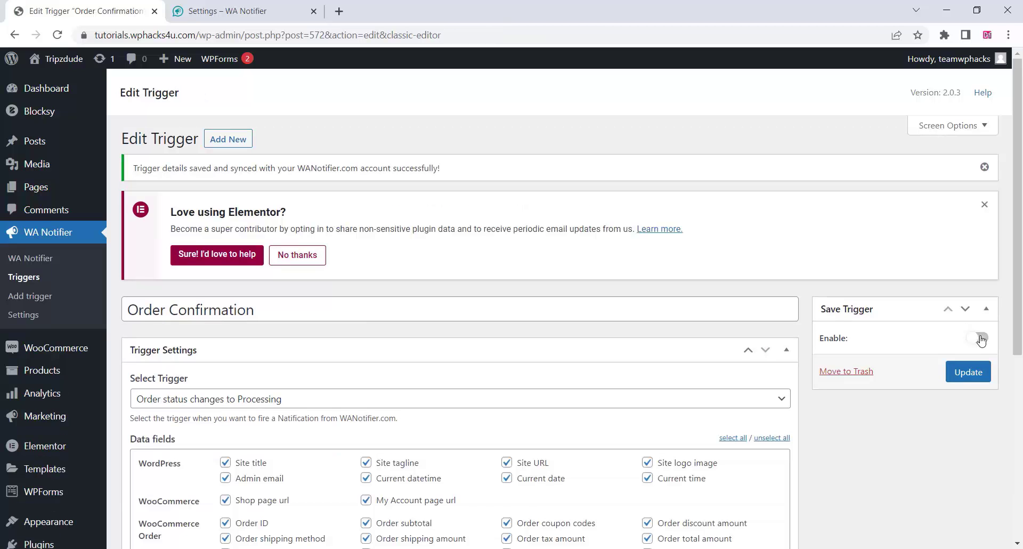
click(980, 338)
click(956, 374)
- Add a further trigger named "Order Refund" that fires on "Order status changes to Refunded"
click(237, 145)
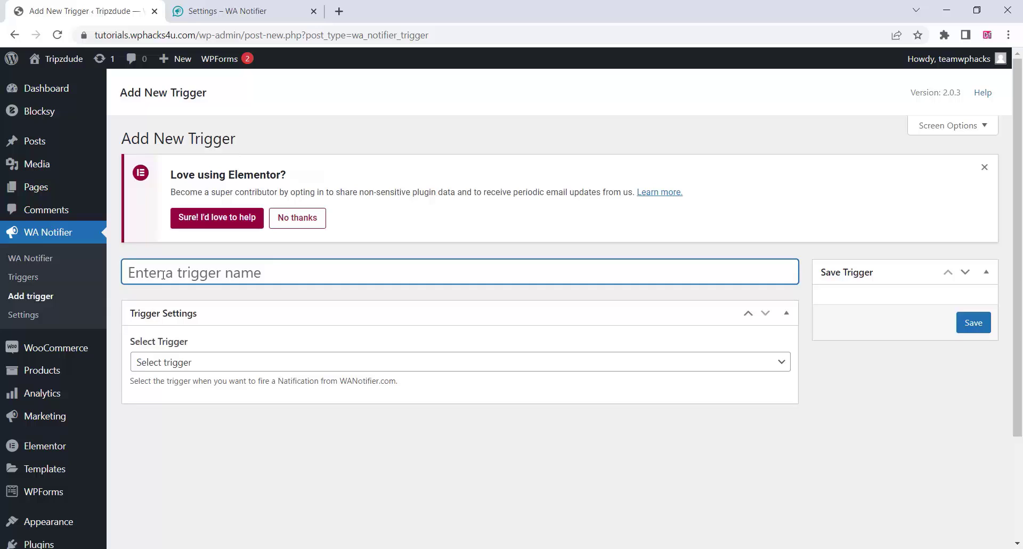
text(Order)
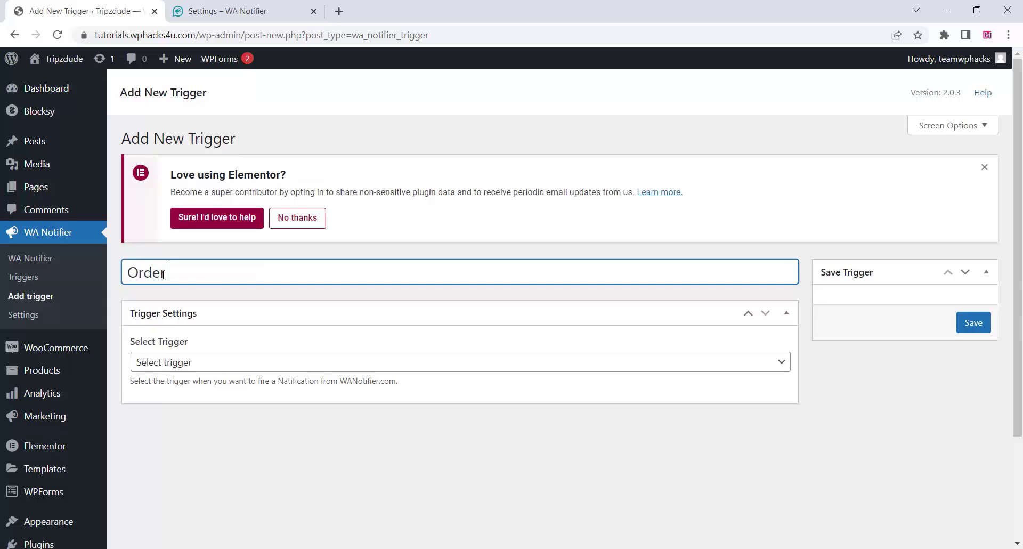
text( Refund)
click(176, 361)
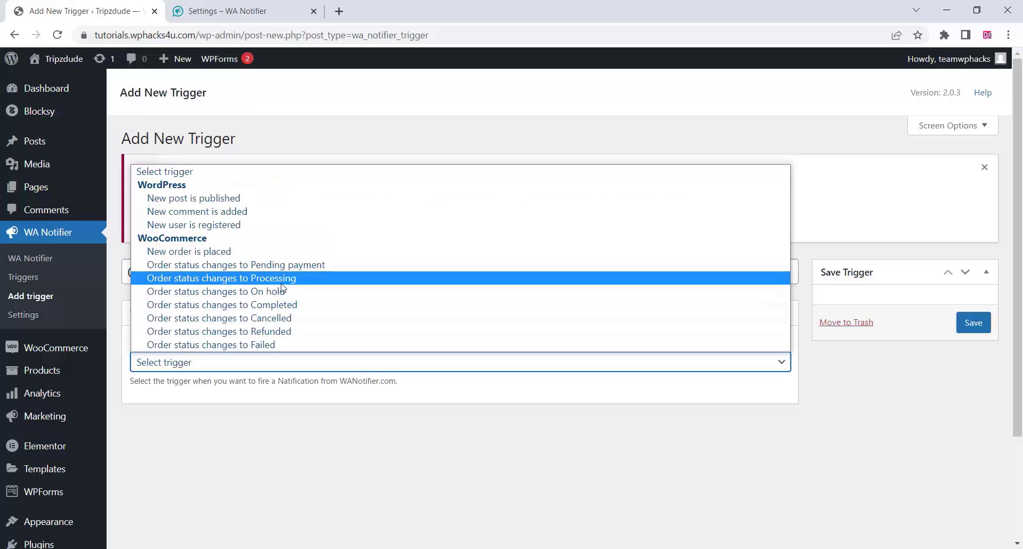
click(267, 332)
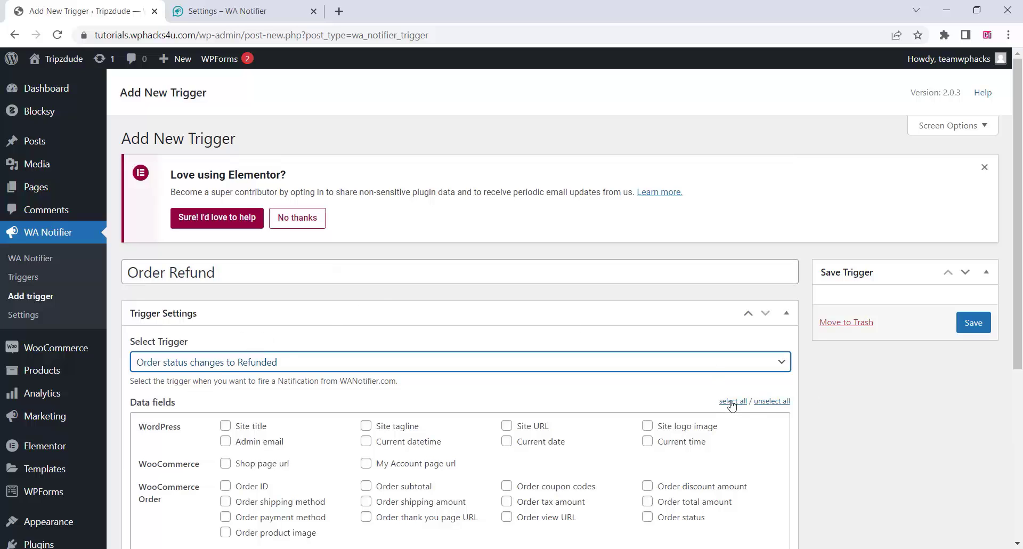
- Include all data fields and all recipient phone number fields in the Order Refund trigger
click(732, 401)
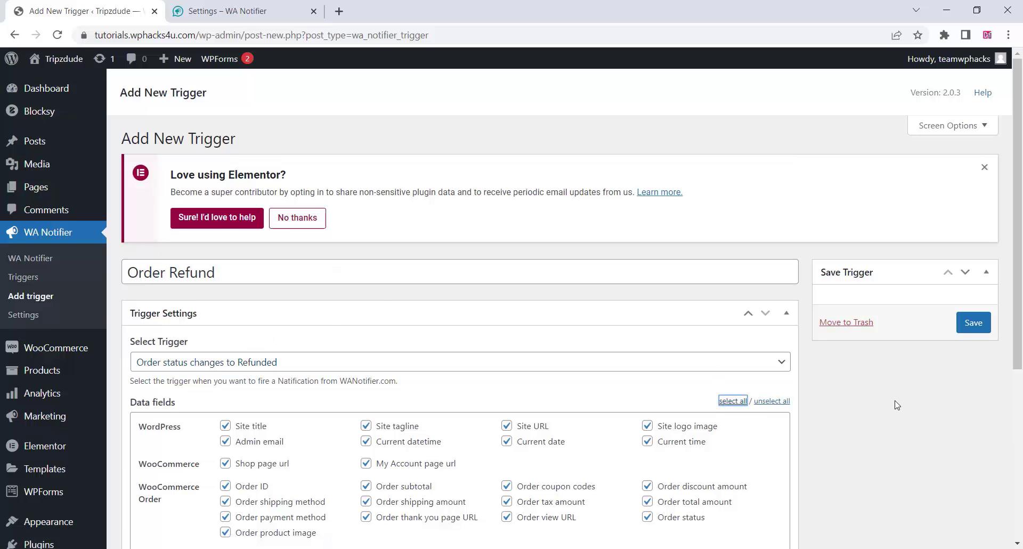
scroll(897, 405, down, 5)
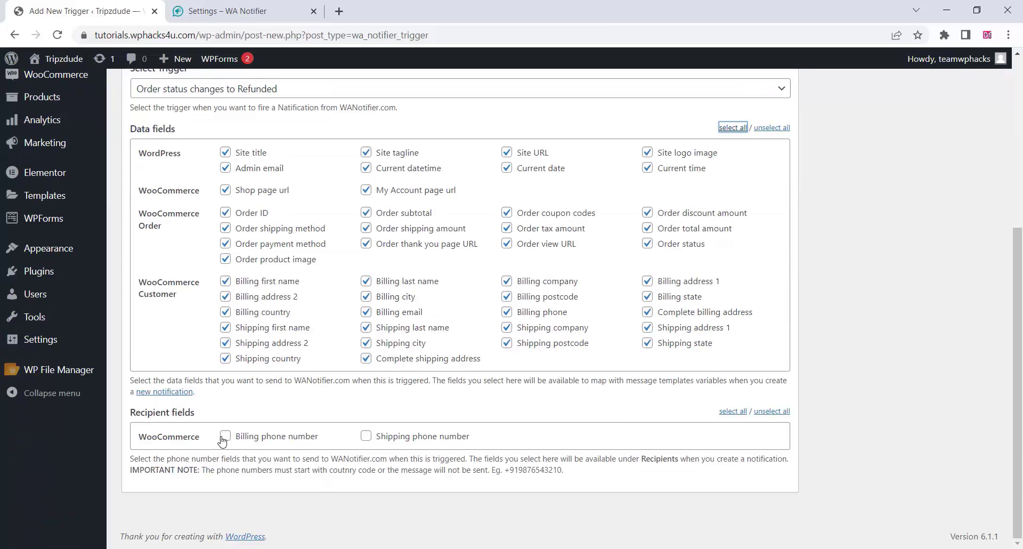
click(730, 412)
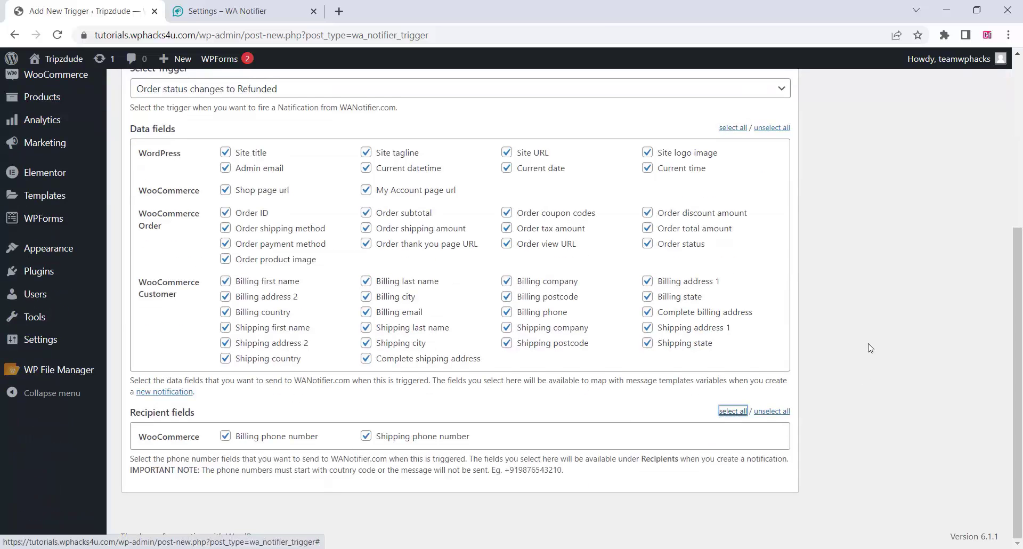
- Save the Order Refund trigger, enable it and update it
scroll(870, 348, up, 5)
click(978, 324)
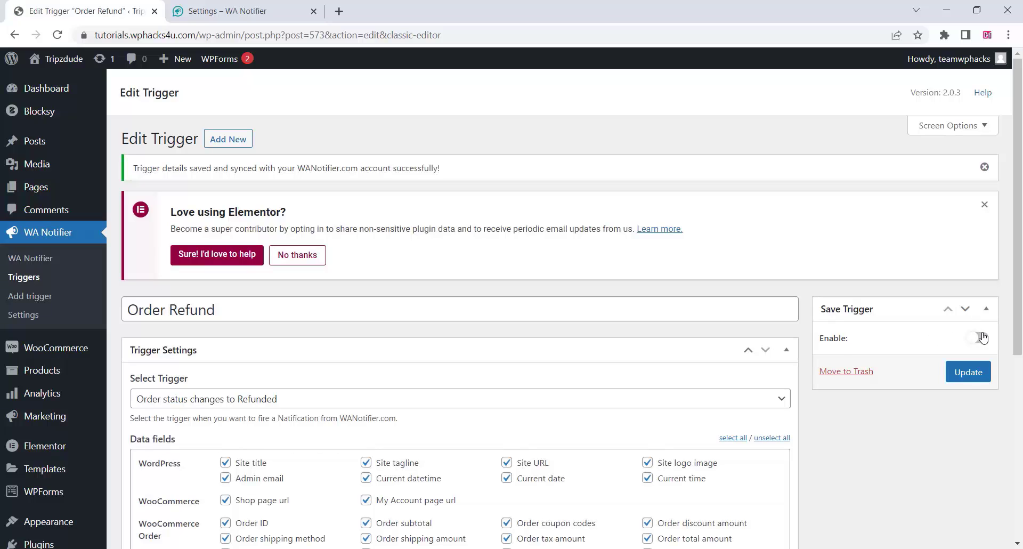
click(980, 337)
click(967, 374)
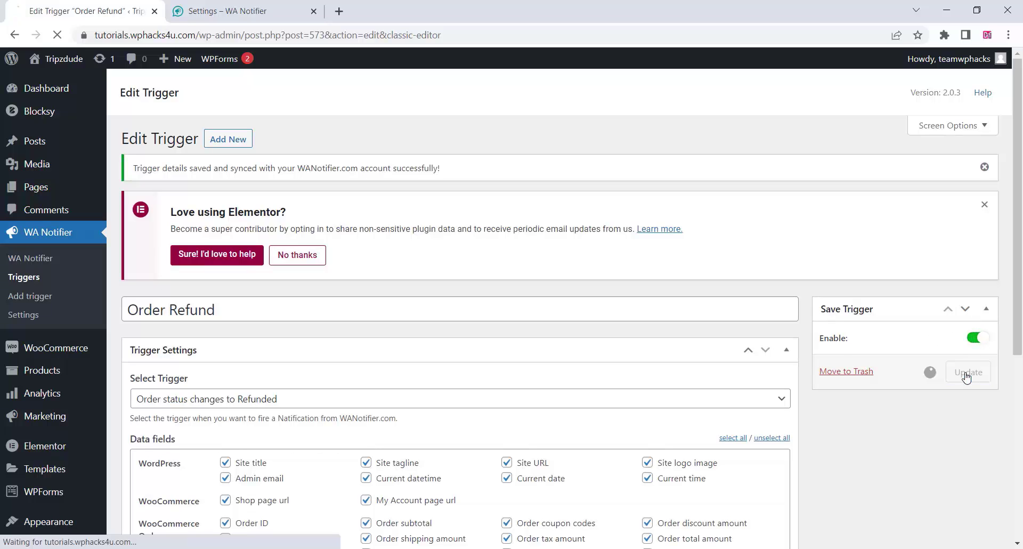
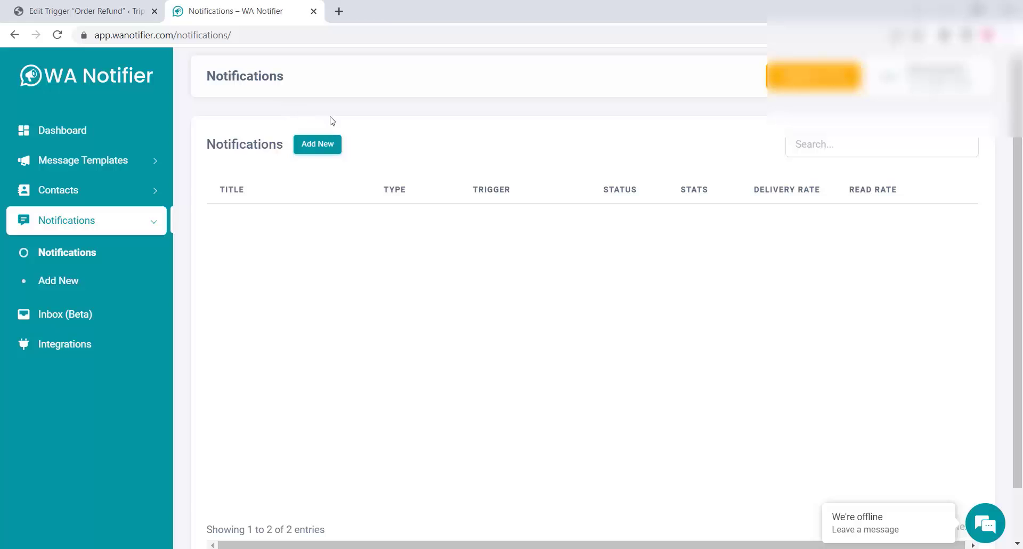
- Start a new notification on WANotifier.com and title it "Woocommerce Order received admin", copying the name from the WordPress trigger list
click(312, 145)
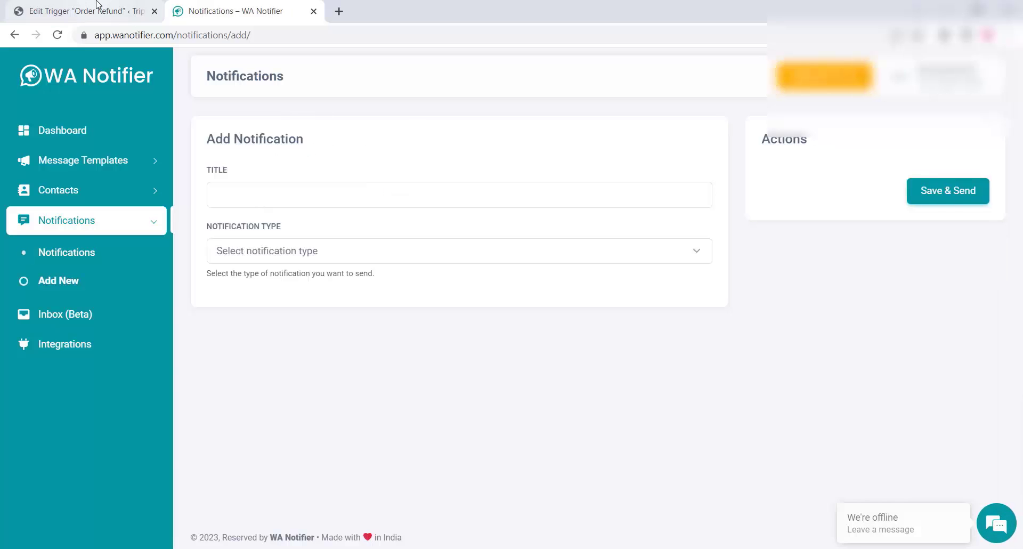
click(96, 8)
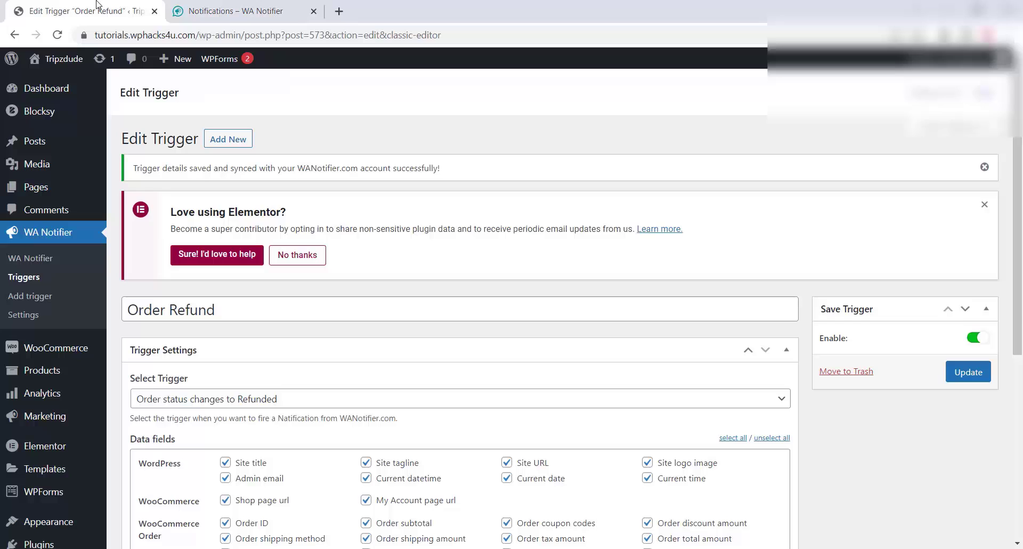
click(25, 280)
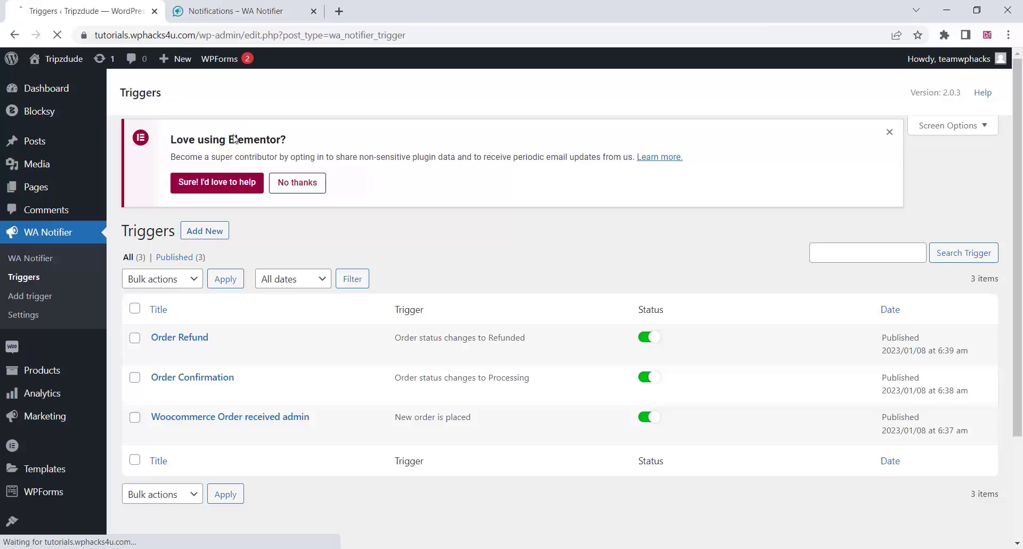
scroll(313, 336, down, 3)
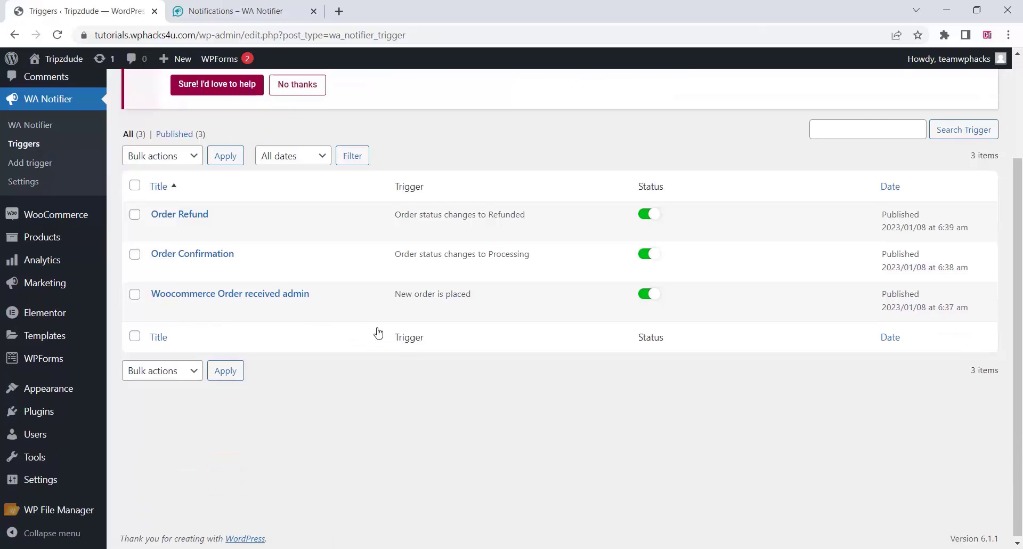
drag(310, 294, 151, 293)
right_click(176, 297)
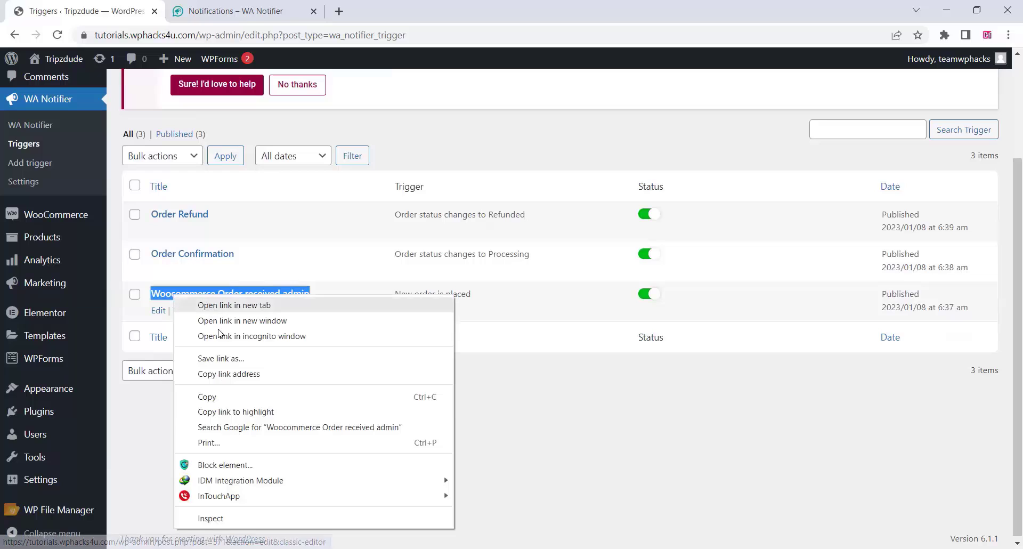
click(218, 397)
click(228, 7)
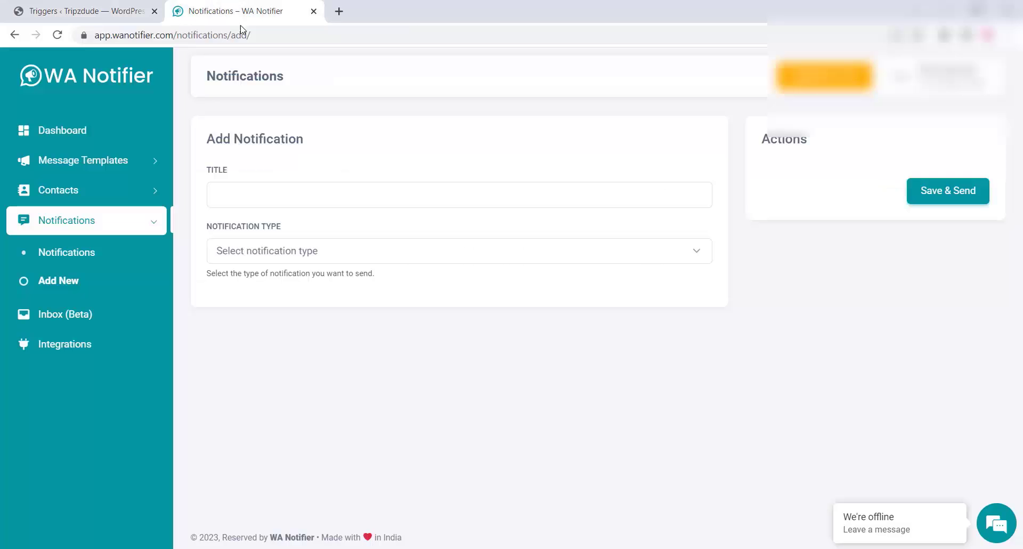
right_click(218, 195)
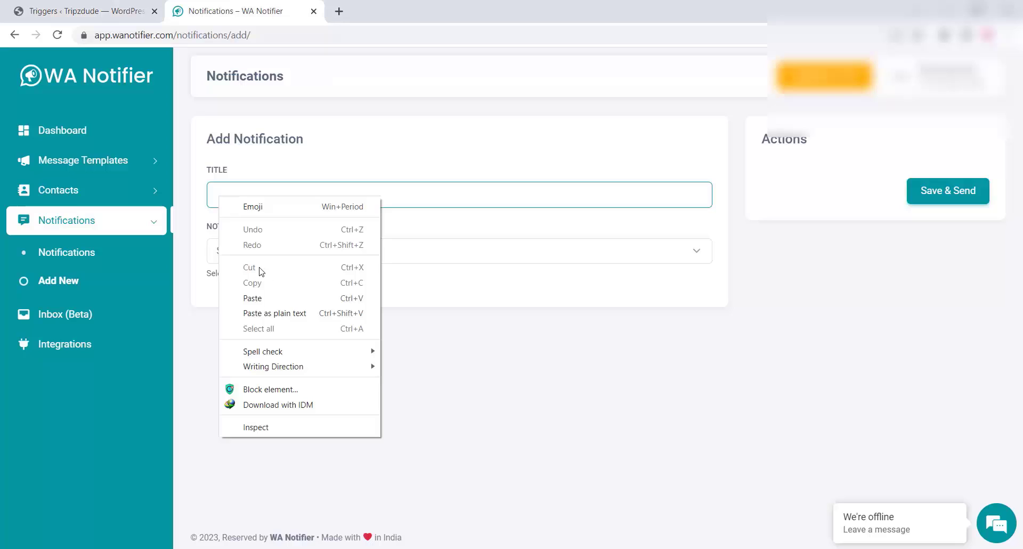
click(265, 297)
- Set the notification type to Transactional and its trigger to "WooCommerce > New order is placed"
click(314, 253)
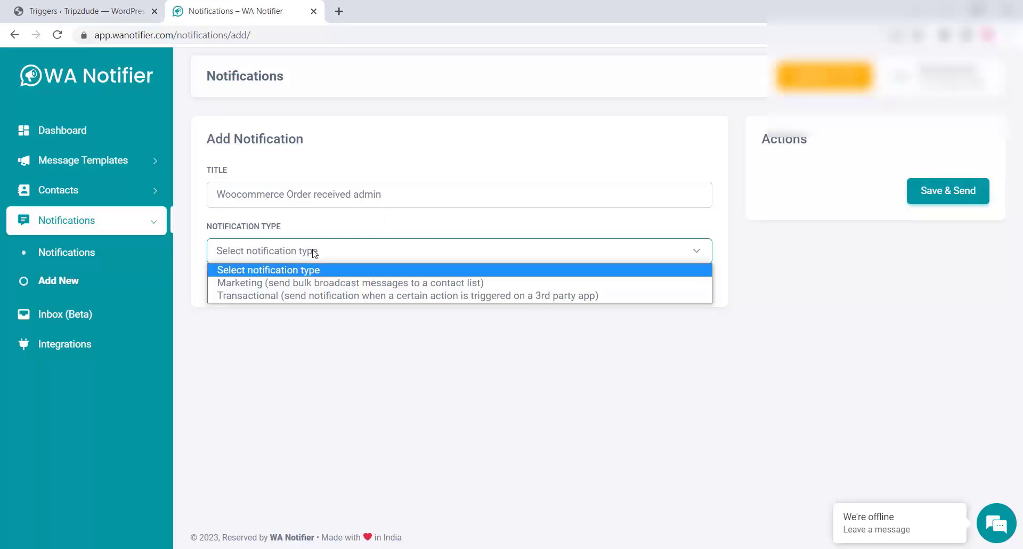
click(291, 296)
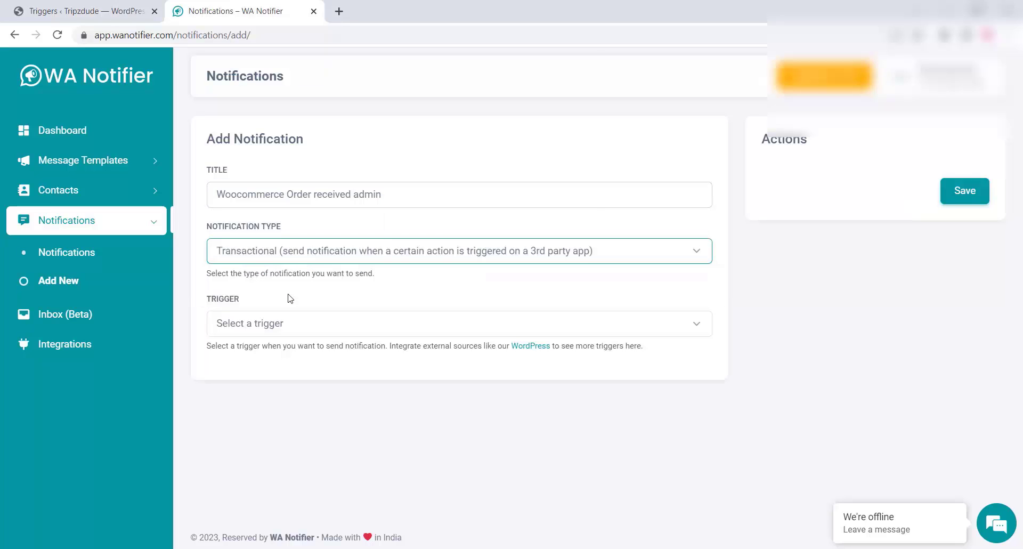
click(300, 326)
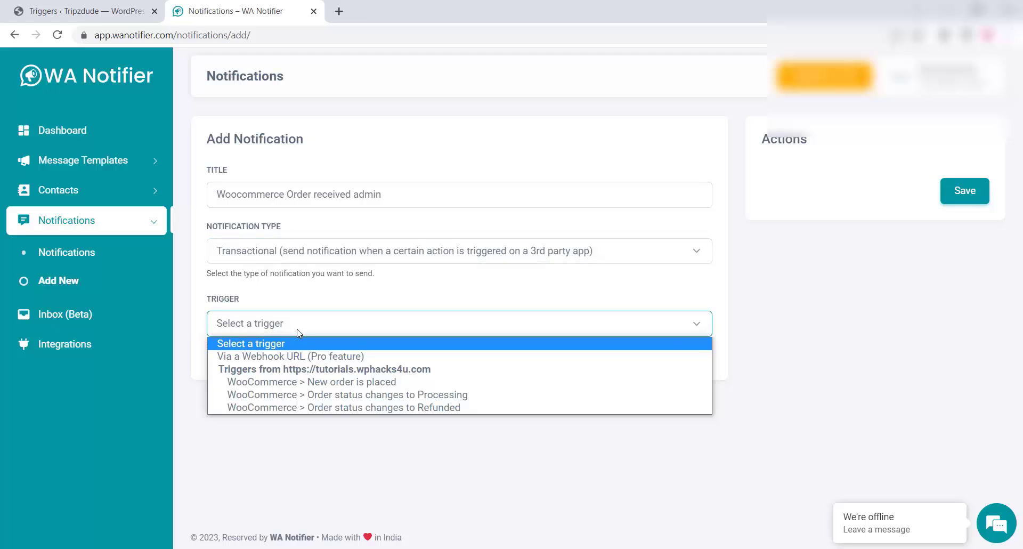
click(308, 384)
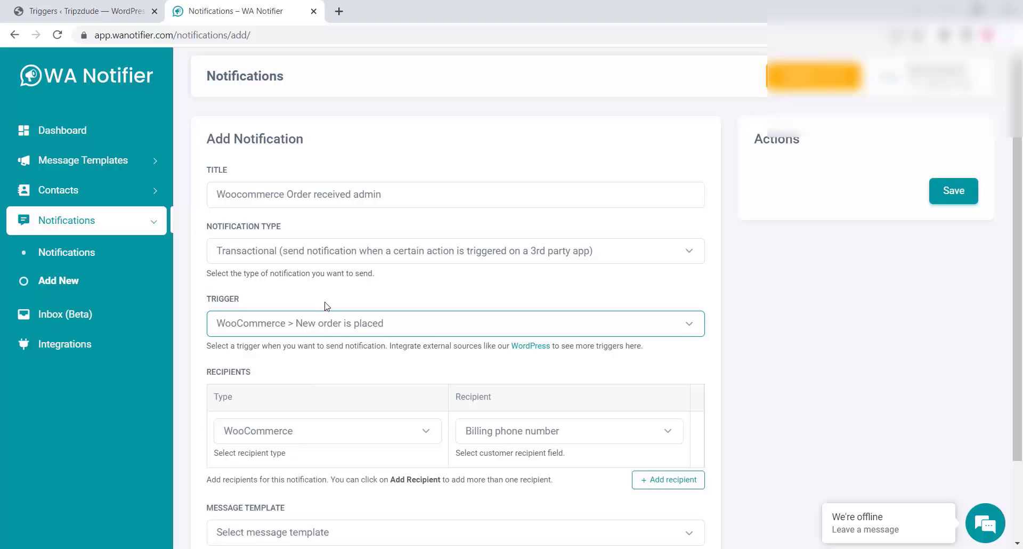
- Try Contact as the notification's recipient type, then add an extra recipient row and remove it
scroll(327, 303, down, 1)
scroll(327, 302, down, 2)
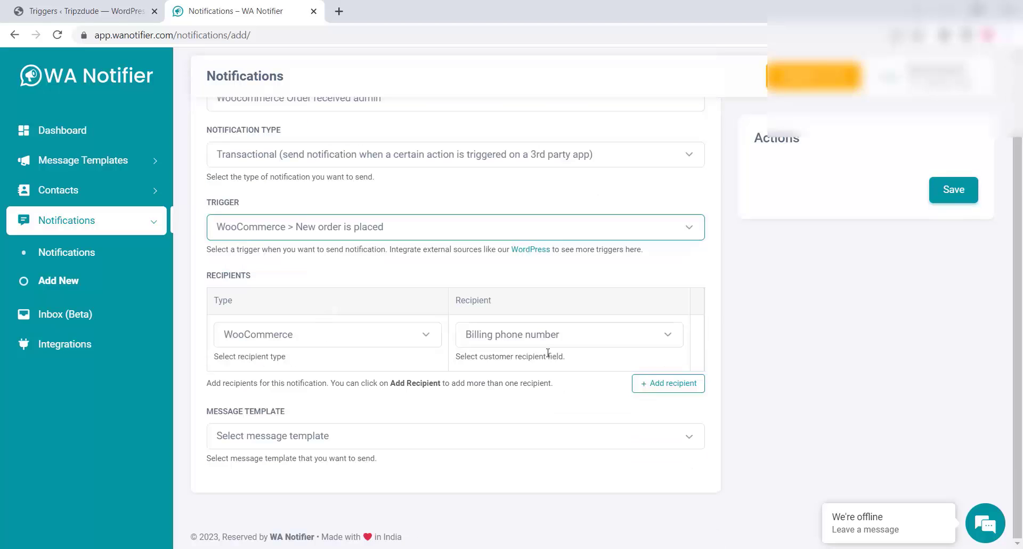
click(535, 341)
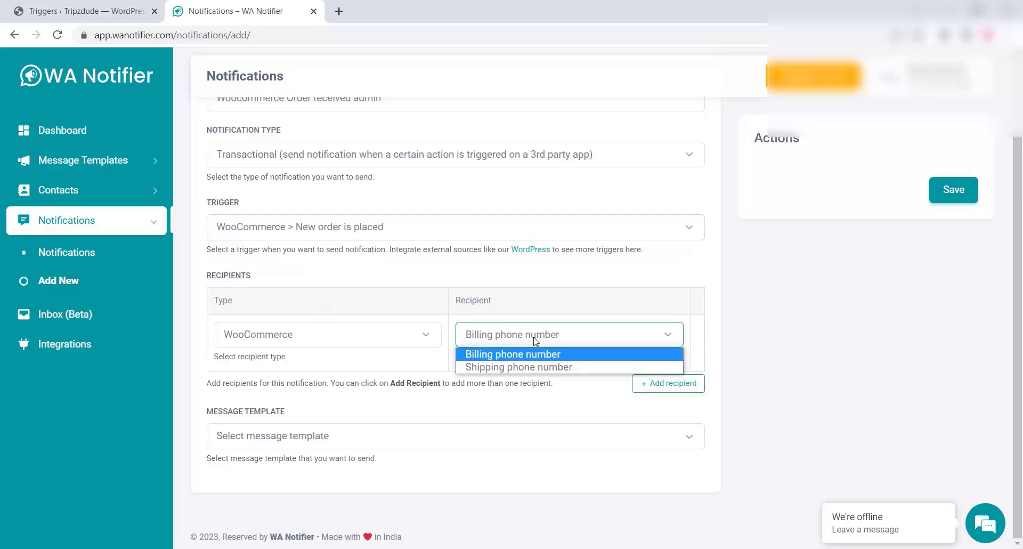
click(381, 339)
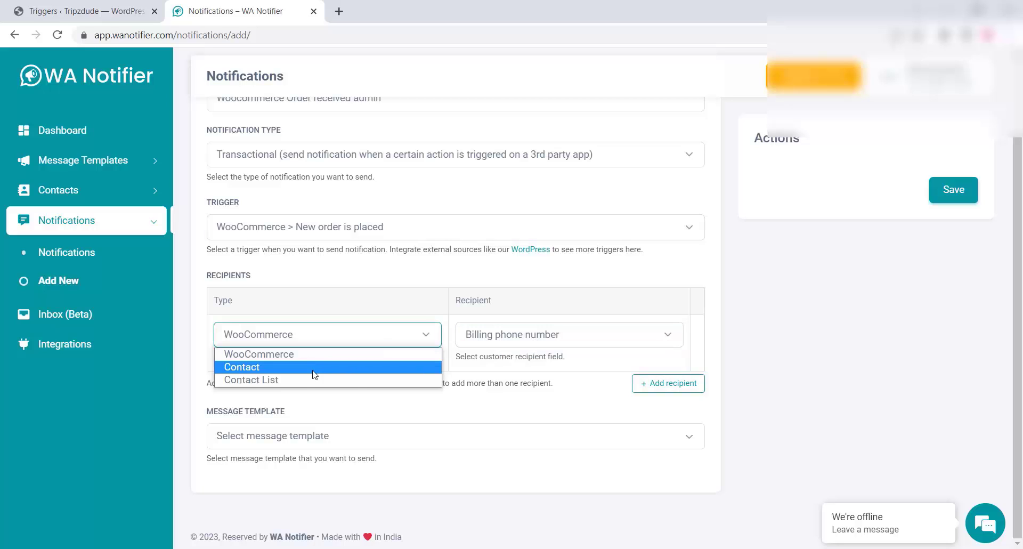
click(318, 368)
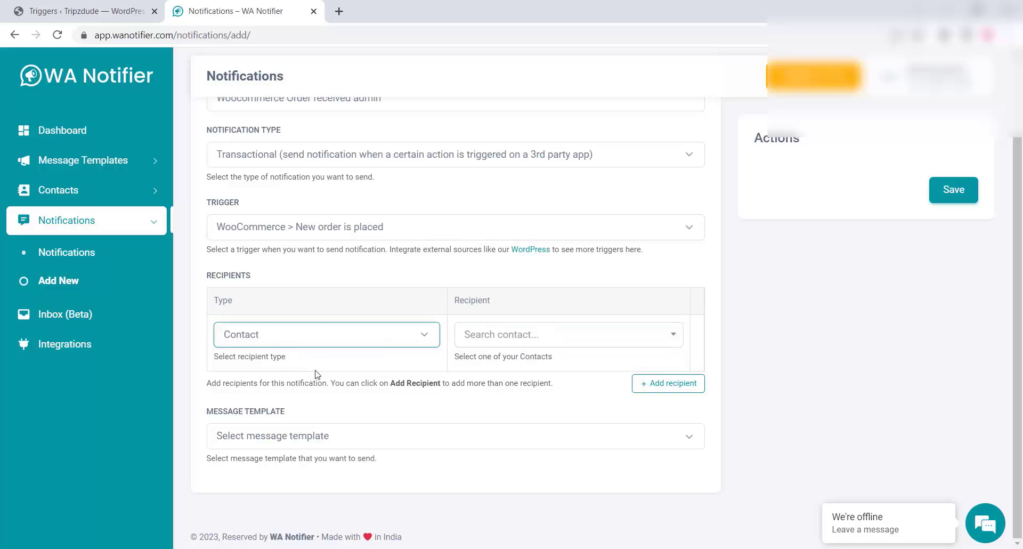
click(513, 341)
click(789, 355)
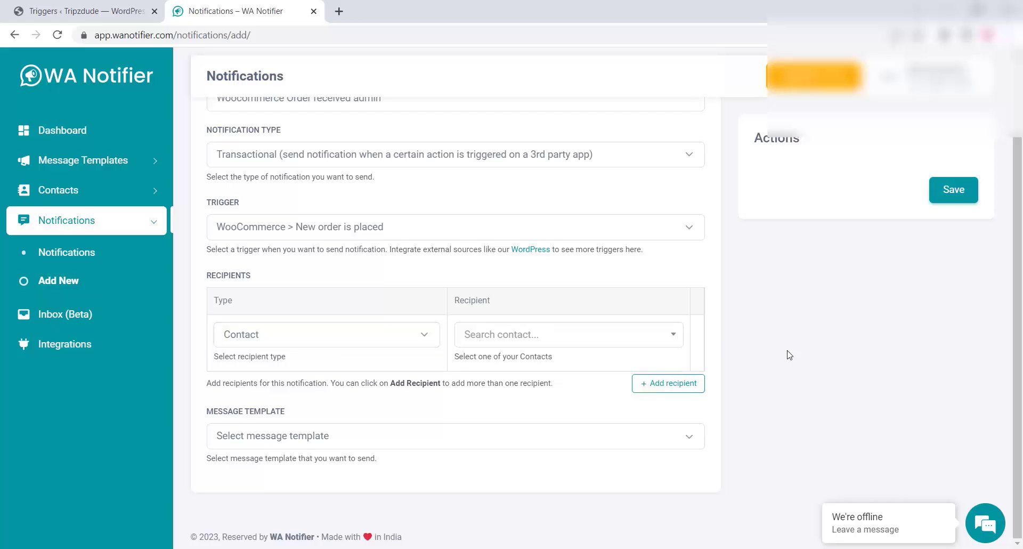
click(654, 384)
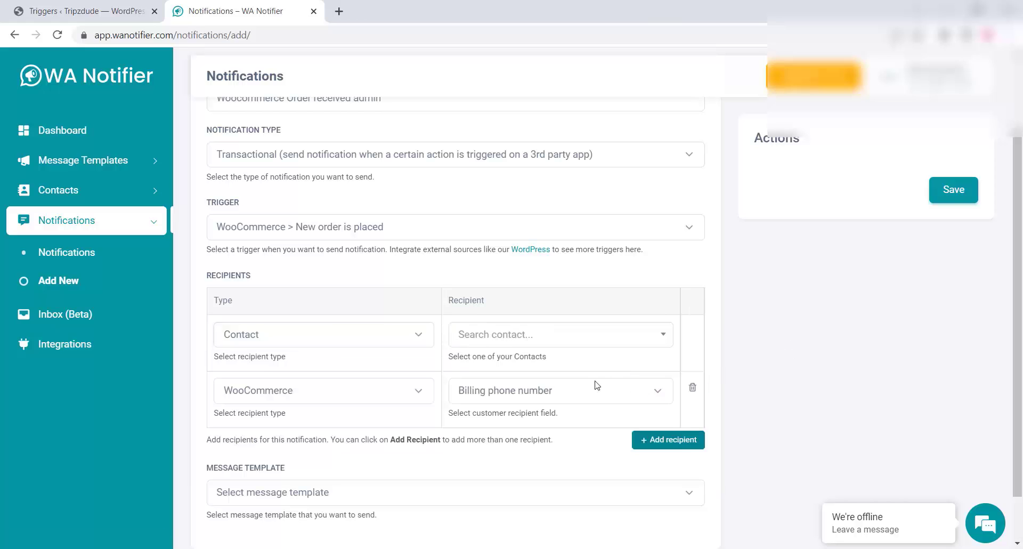
click(692, 387)
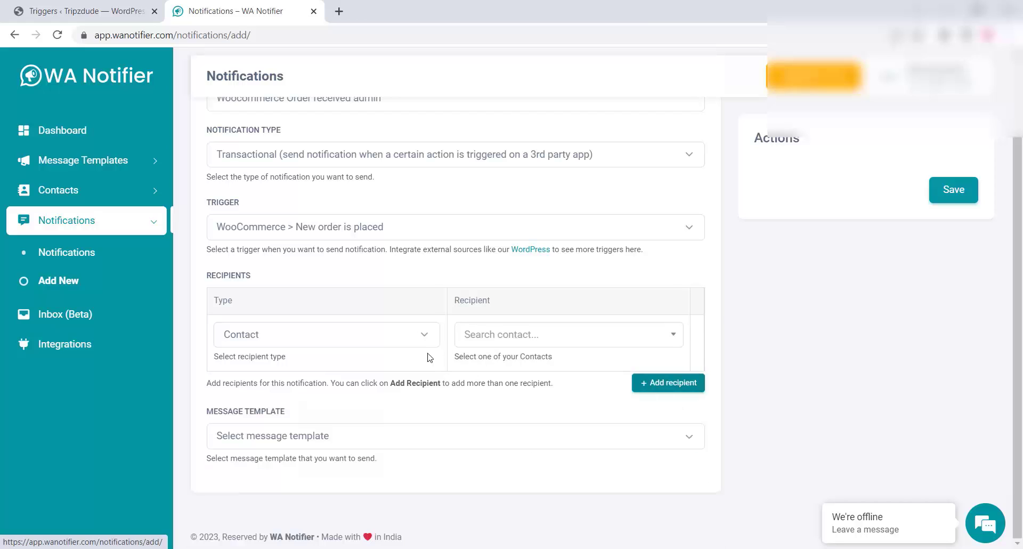
- Open the contacts page in a separate tab and check the WhatsApp number format in the new contact form
right_click(97, 194)
click(147, 203)
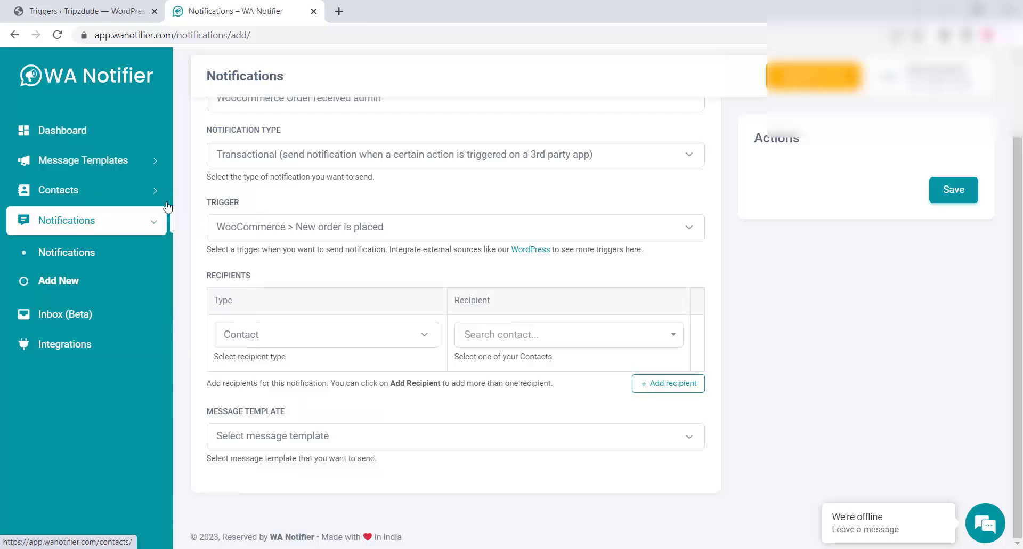
click(374, 4)
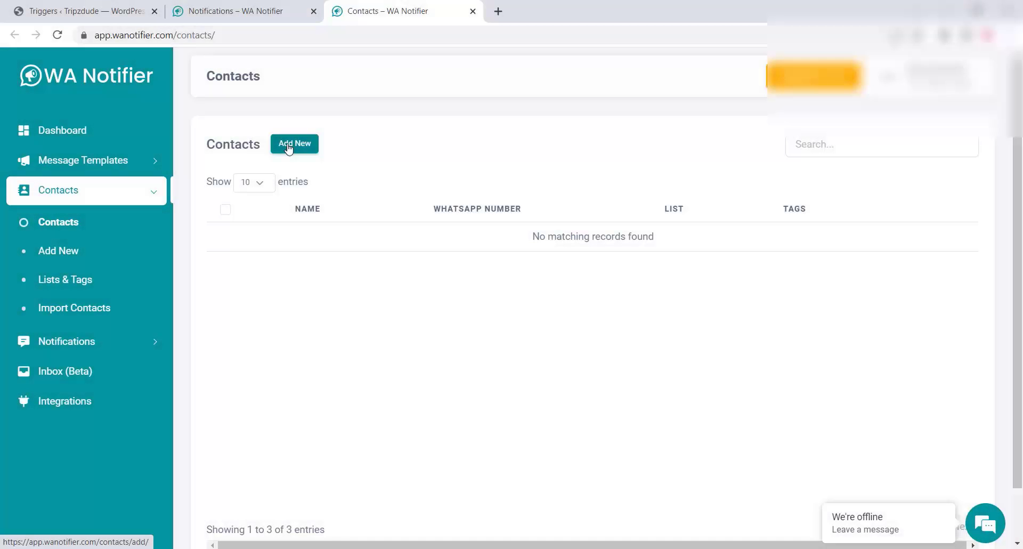
click(288, 148)
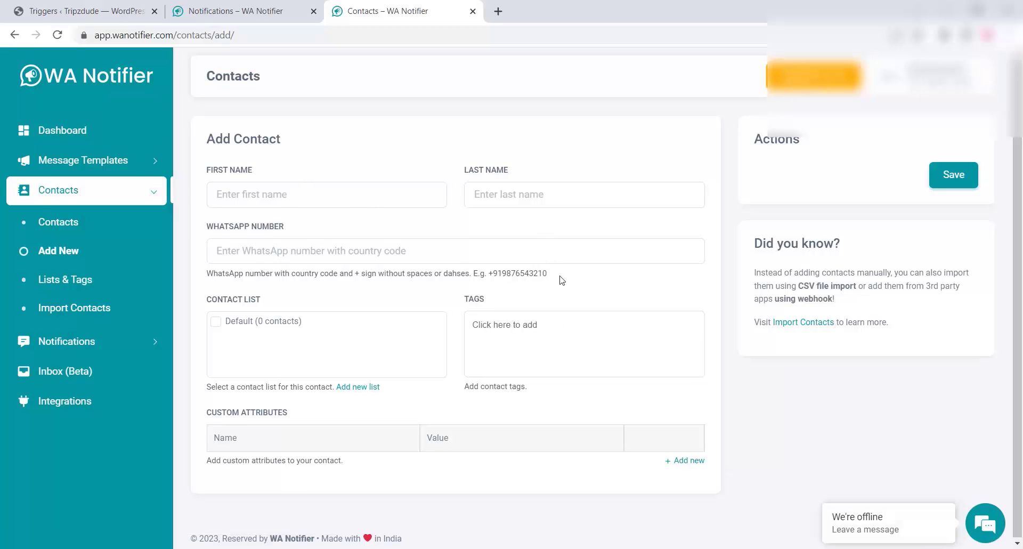
drag(552, 275, 495, 273)
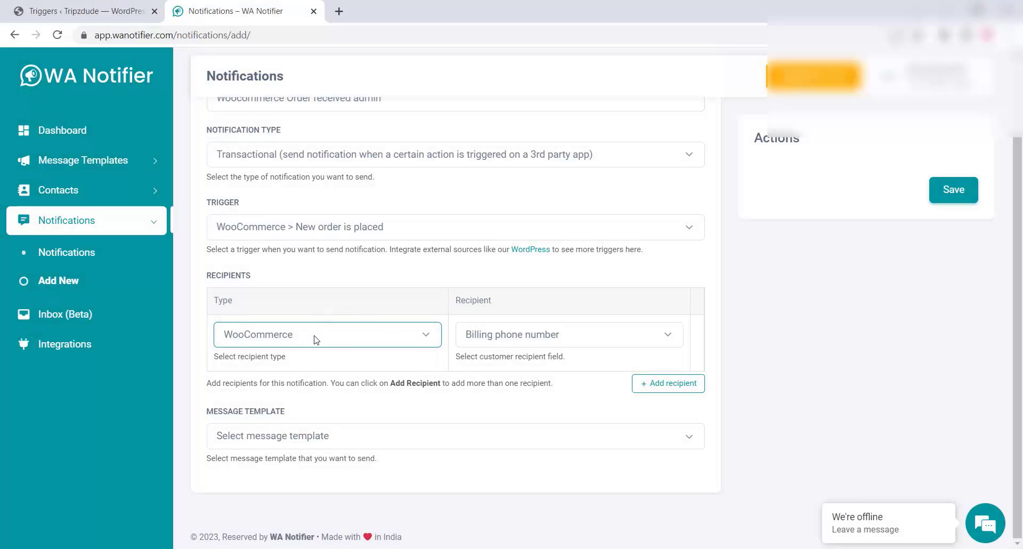
- Choose the order_recieved (en) message template for the admin order notification and save the notification
click(333, 438)
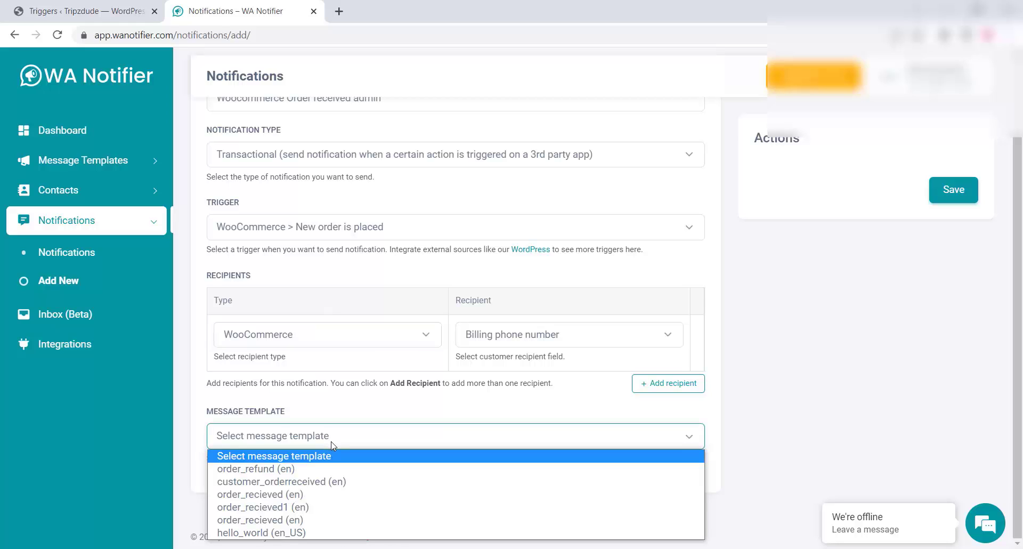
click(306, 482)
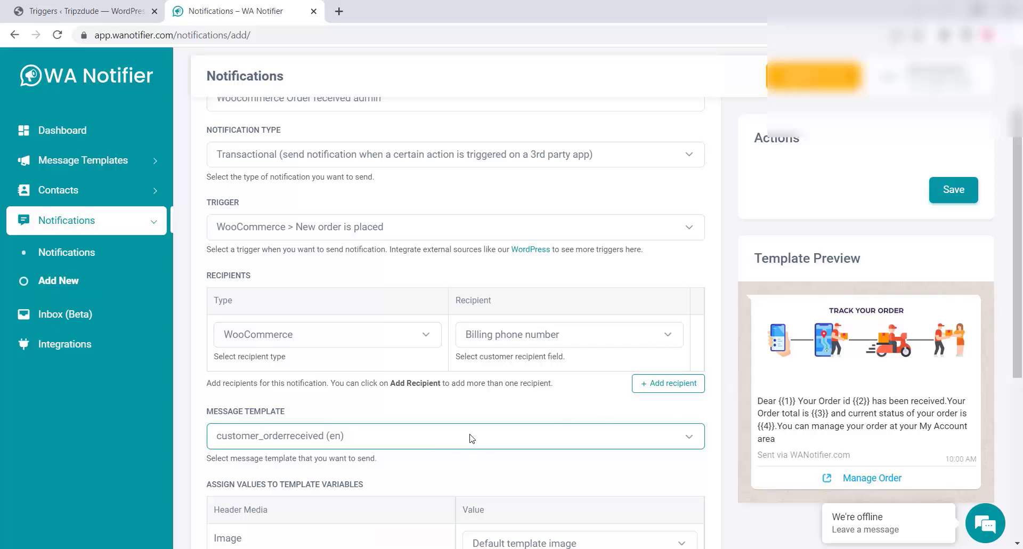
click(427, 441)
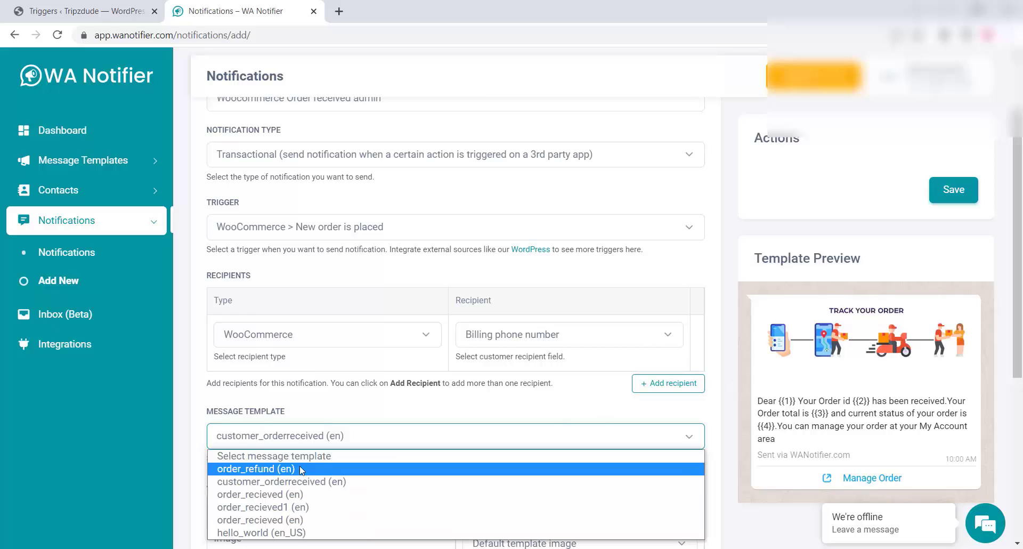
click(293, 495)
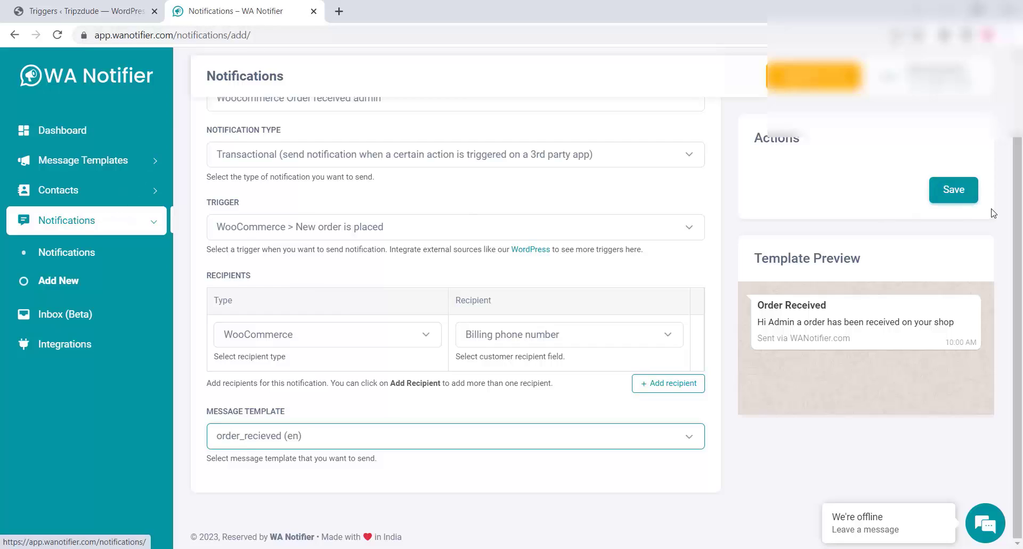
click(954, 196)
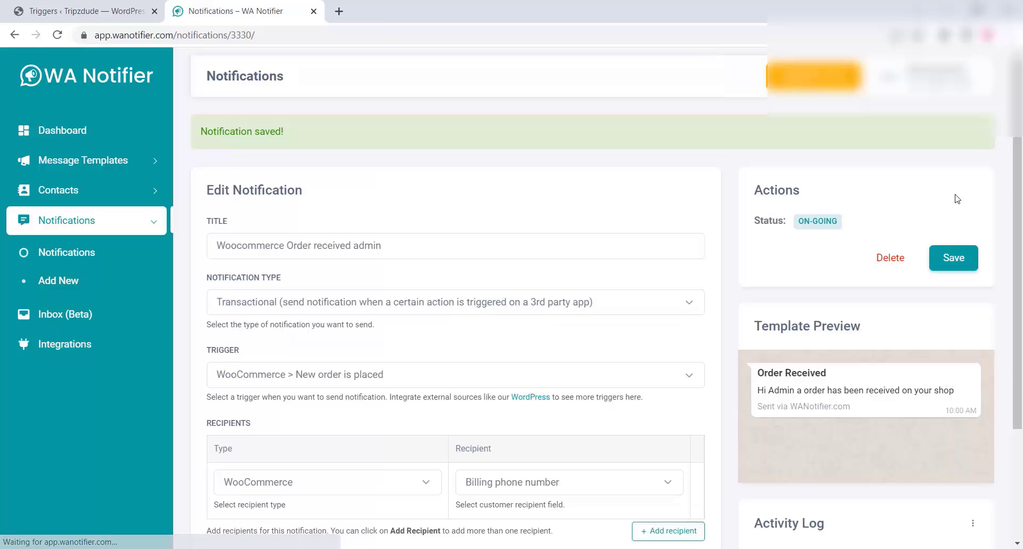
- Start another notification and paste "Order Confirmation" as its title
click(47, 282)
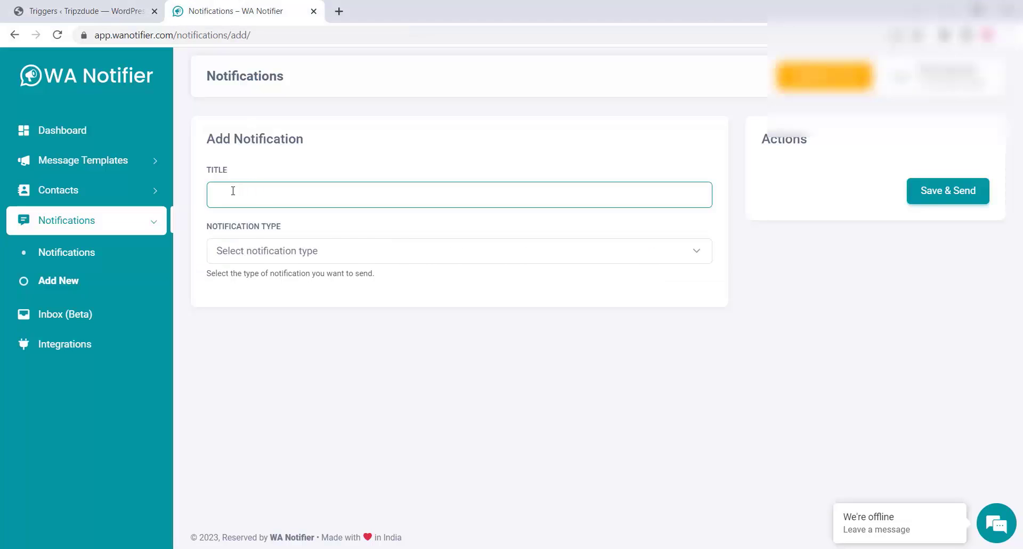
right_click(232, 191)
click(257, 296)
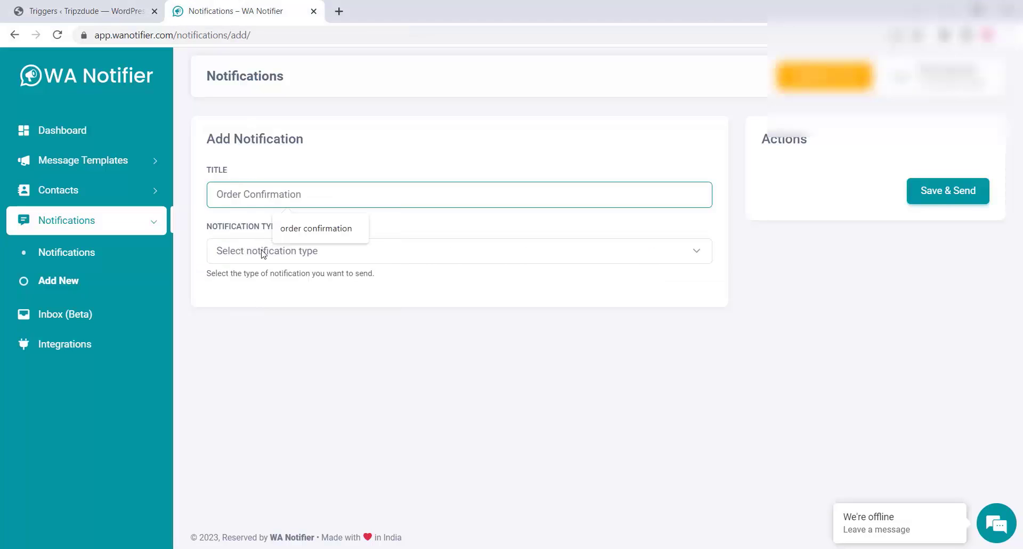
- Set the notification type to Transactional and its trigger to "WooCommerce > Order status changes to Processing"
click(262, 251)
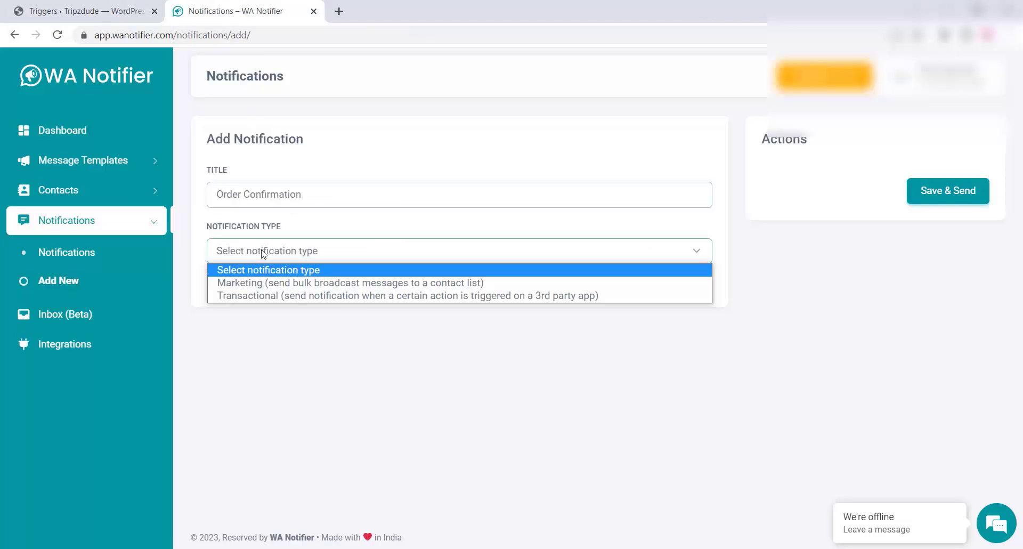
click(270, 296)
click(297, 325)
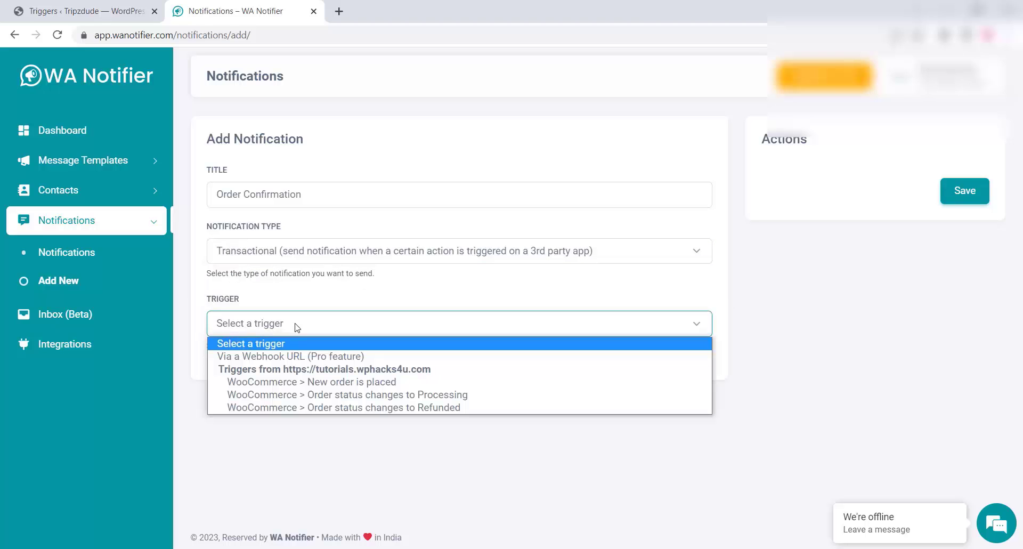
click(406, 397)
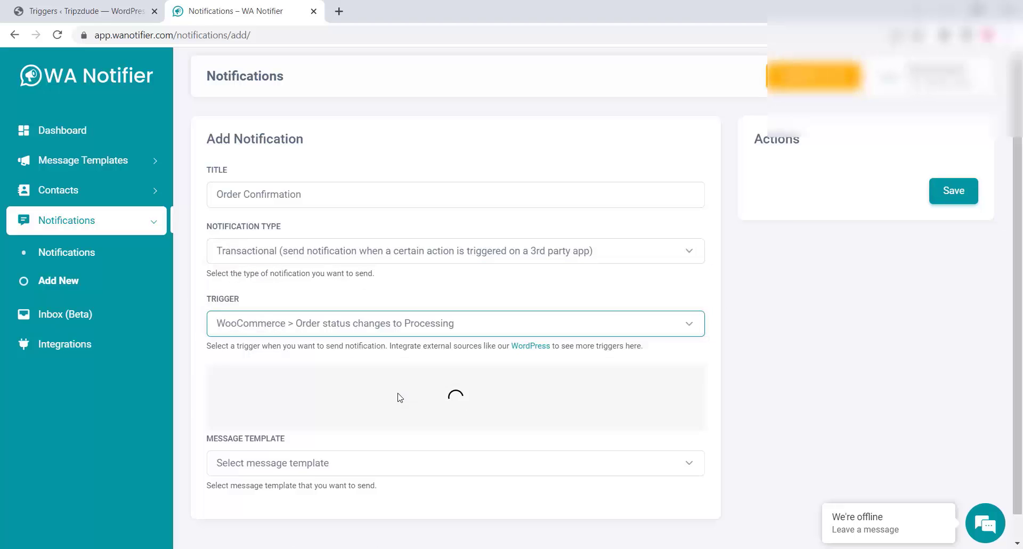
- Choose the customer_orderreceived (en) message template for the Order Confirmation notification
scroll(505, 234, down, 3)
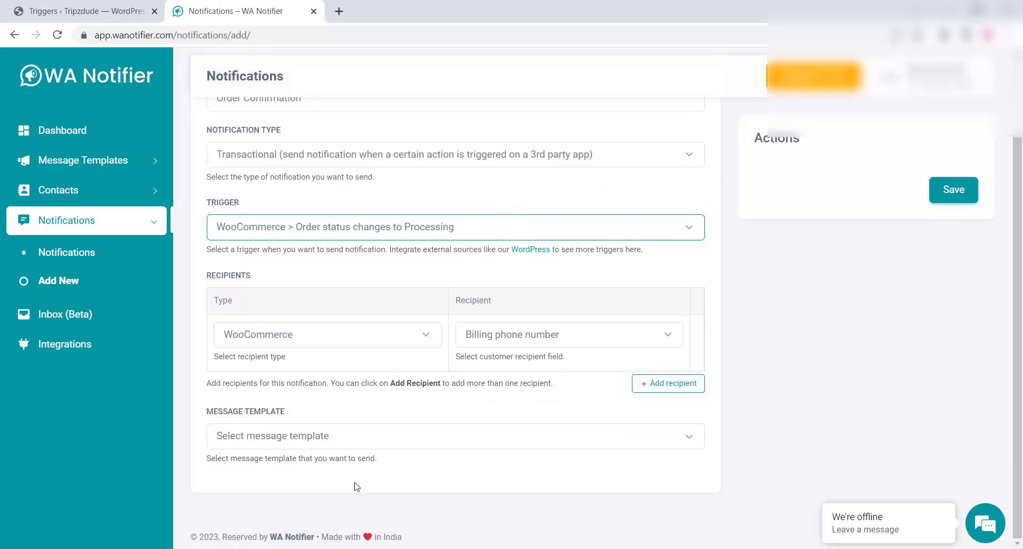
click(339, 444)
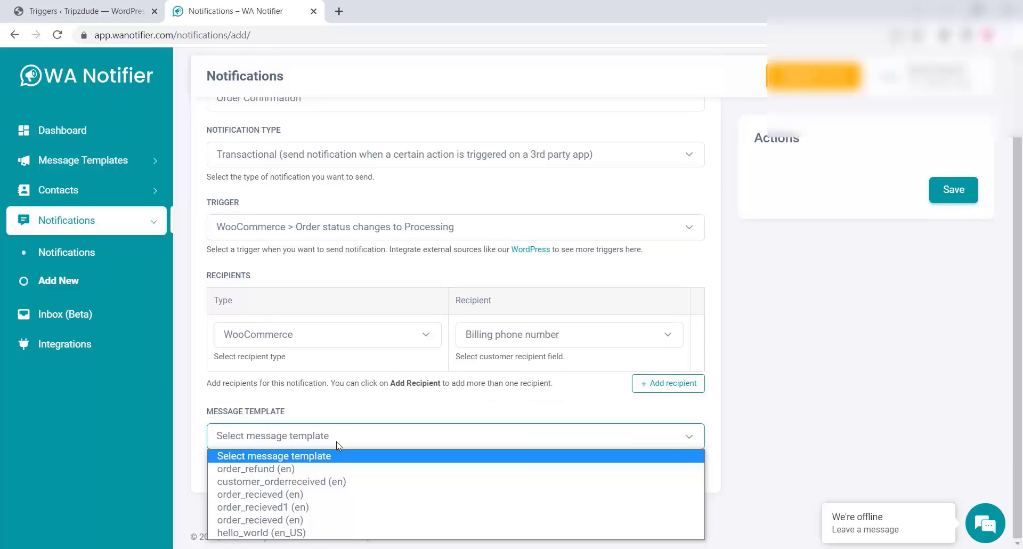
click(319, 482)
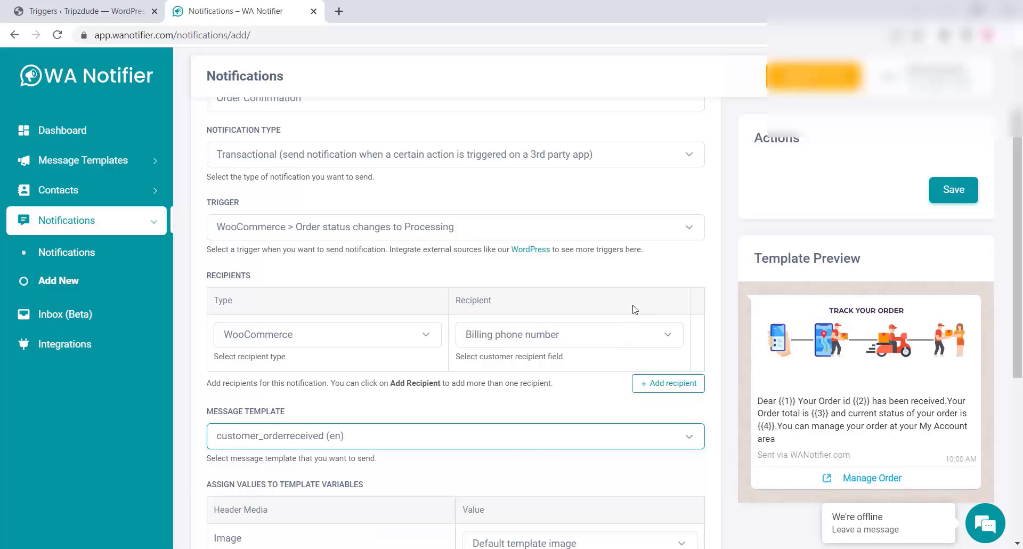
- Assign "Billing first name" to body variable {{1}} of the message template
scroll(625, 311, down, 4)
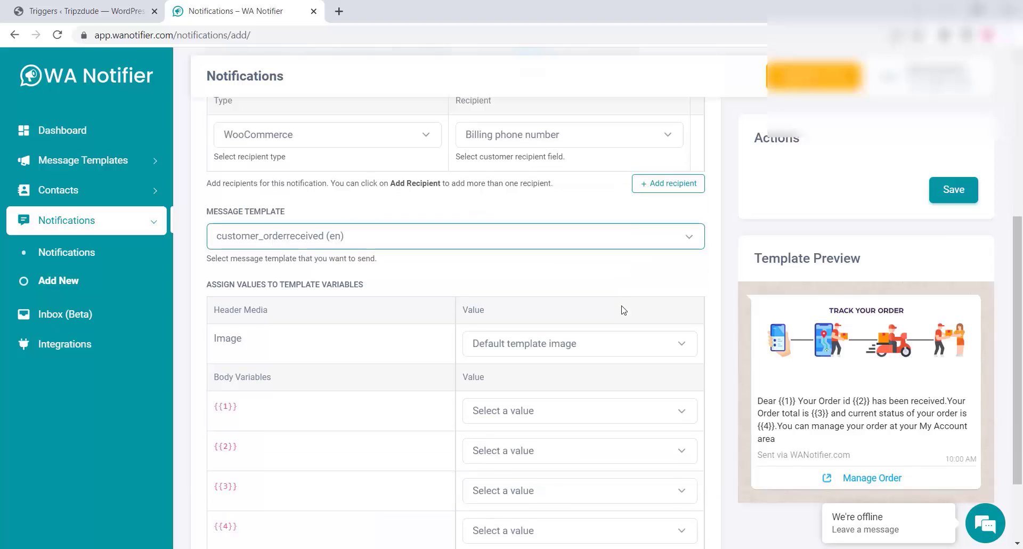
scroll(623, 310, down, 2)
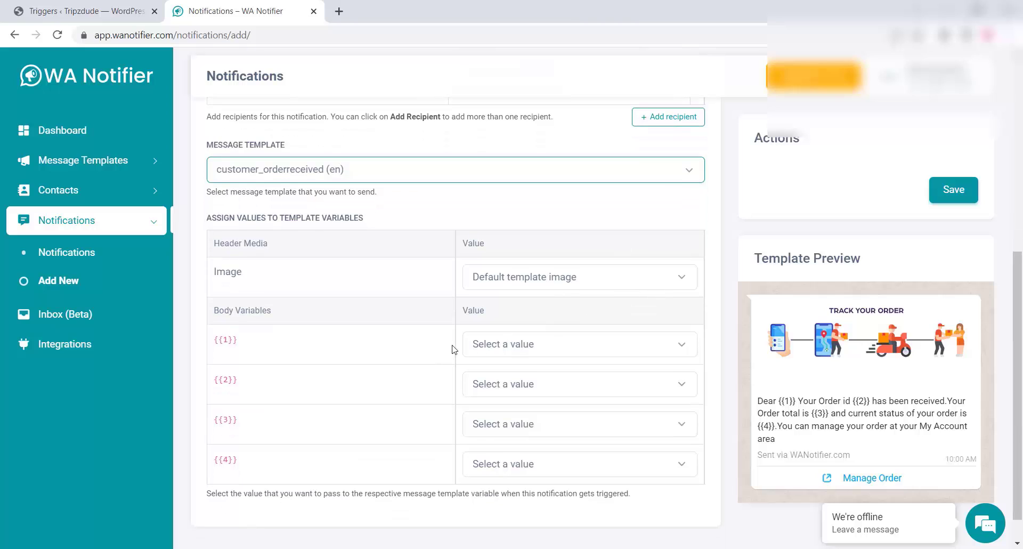
click(569, 351)
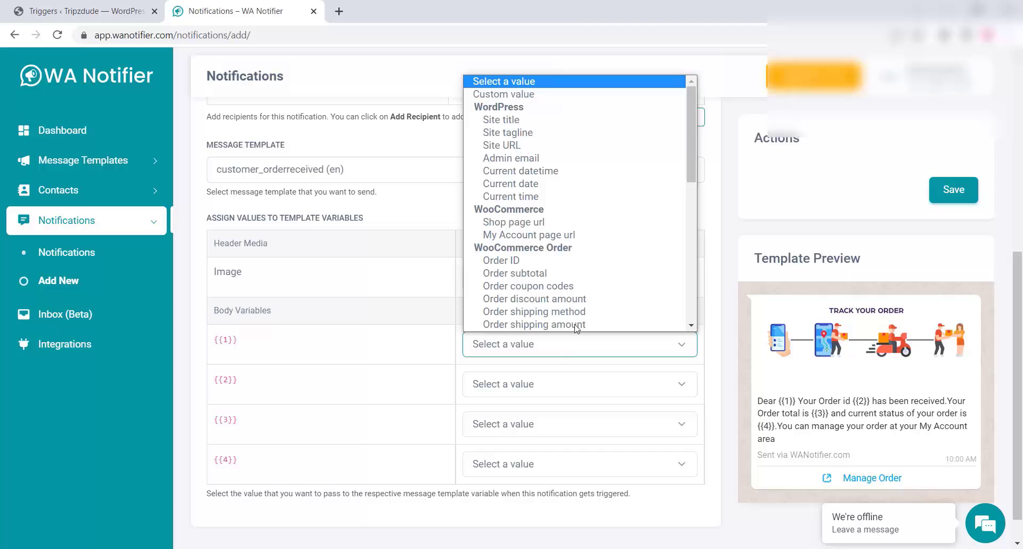
scroll(571, 256, down, 1)
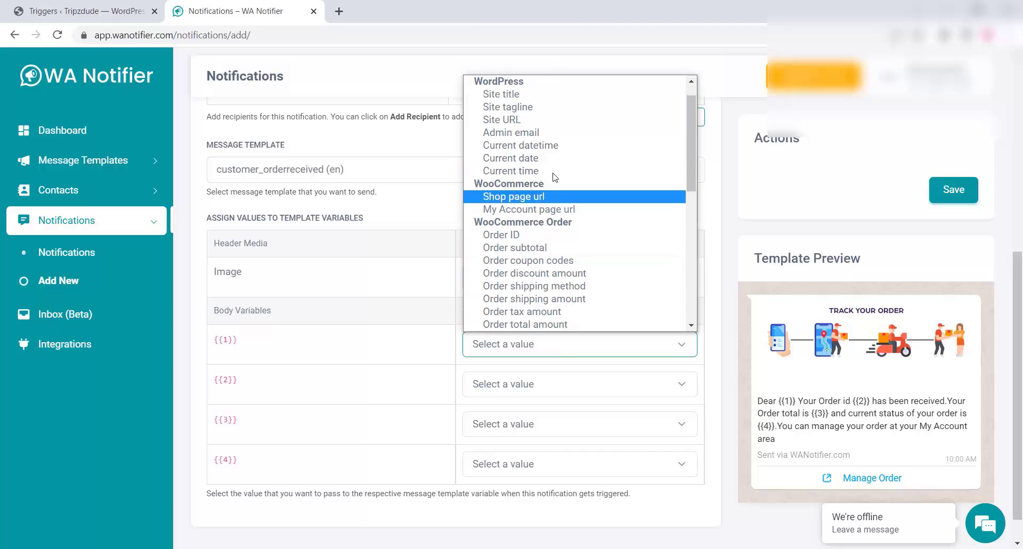
scroll(551, 181, down, 6)
scroll(515, 160, up, 5)
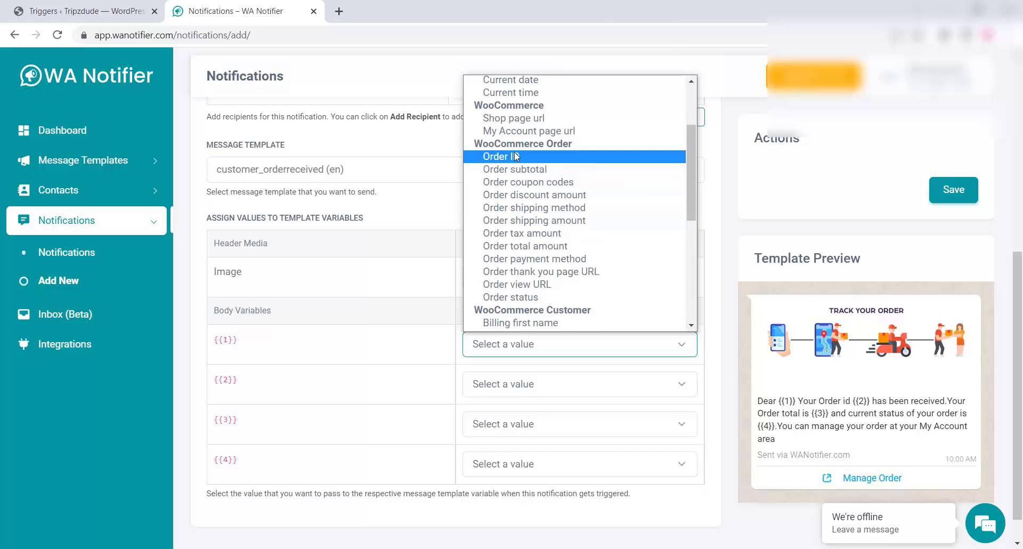
scroll(528, 170, down, 5)
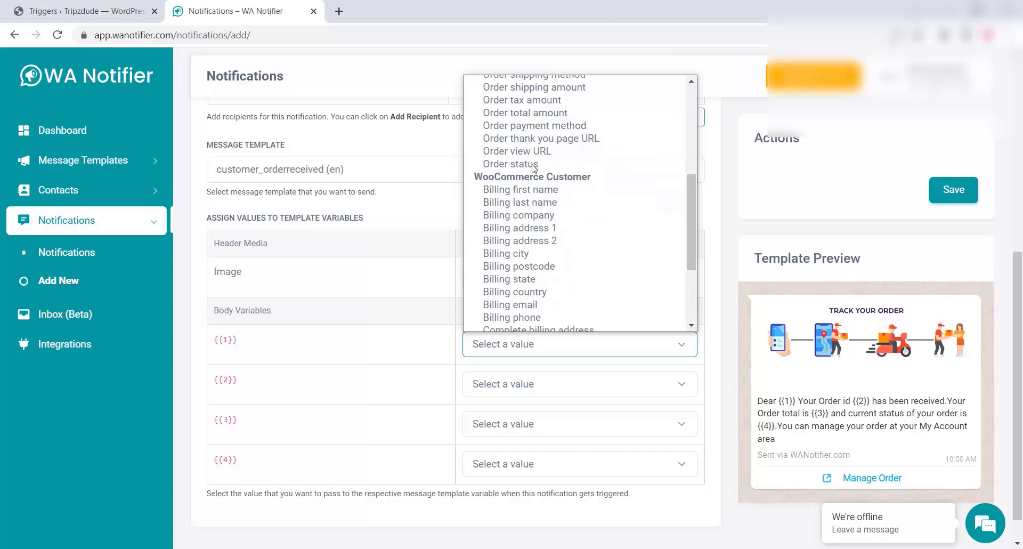
click(540, 191)
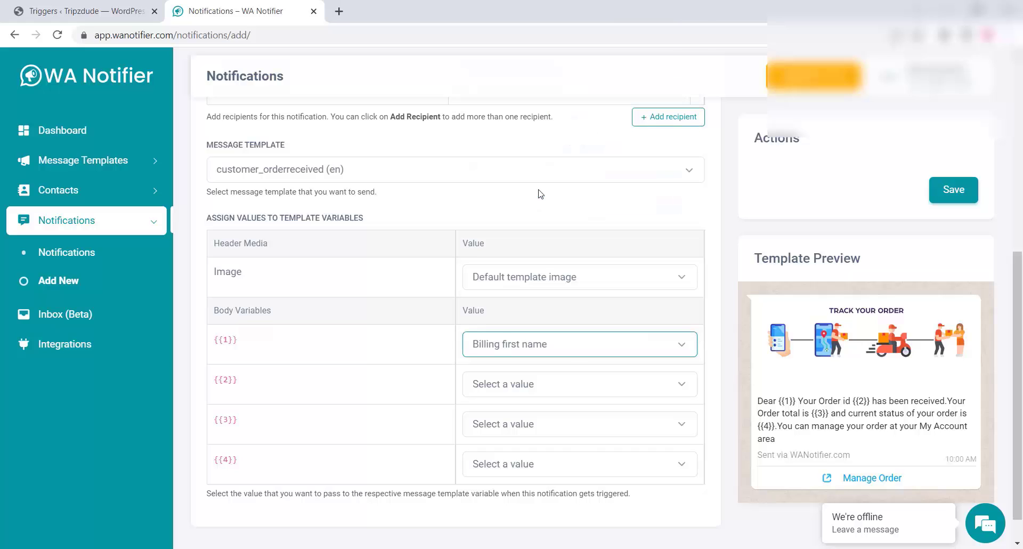
- Assign Order ID, Order subtotal and Order status to body variables {{2}}, {{3}} and {{4}}, and save the Order Confirmation notification
click(512, 389)
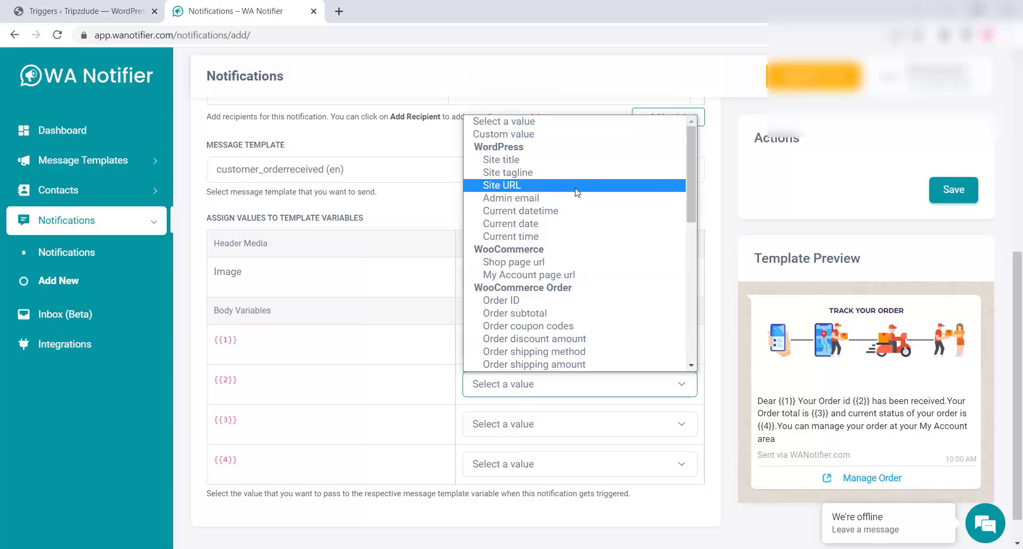
click(526, 300)
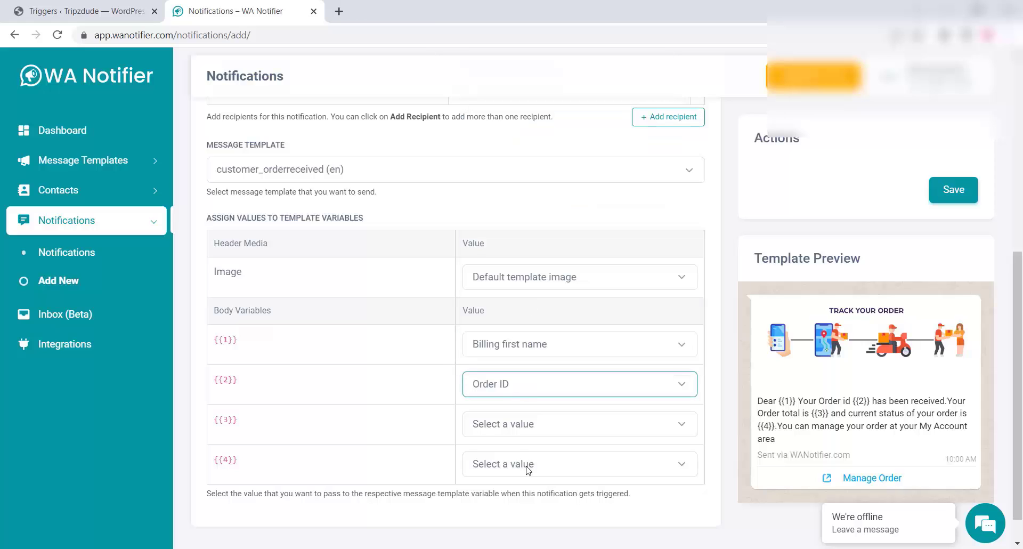
click(521, 430)
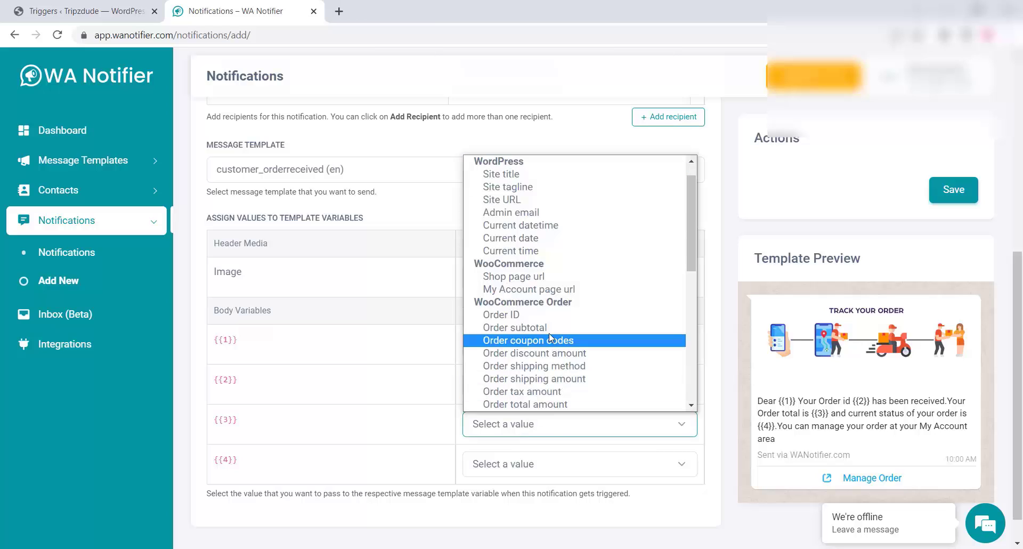
click(536, 328)
click(521, 470)
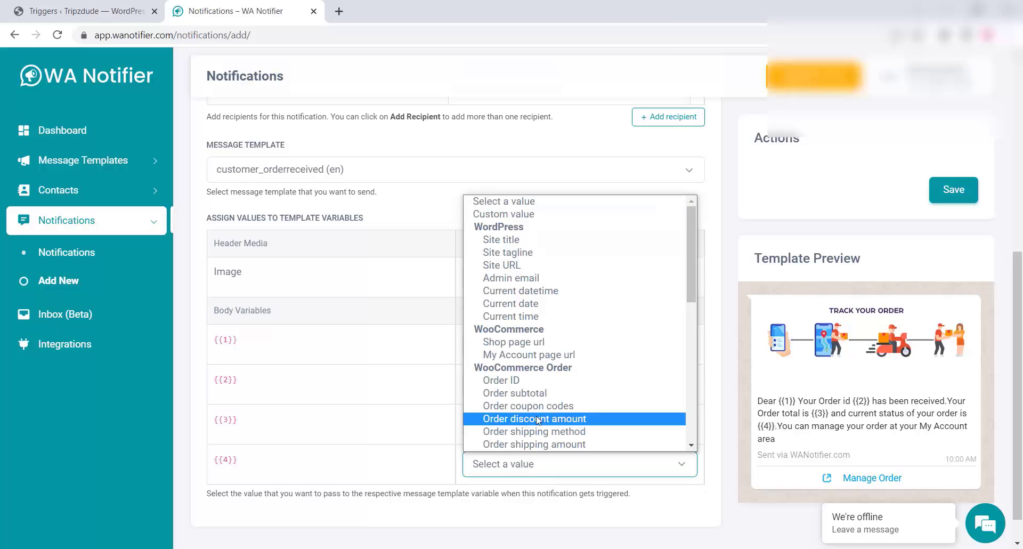
scroll(564, 389, down, 2)
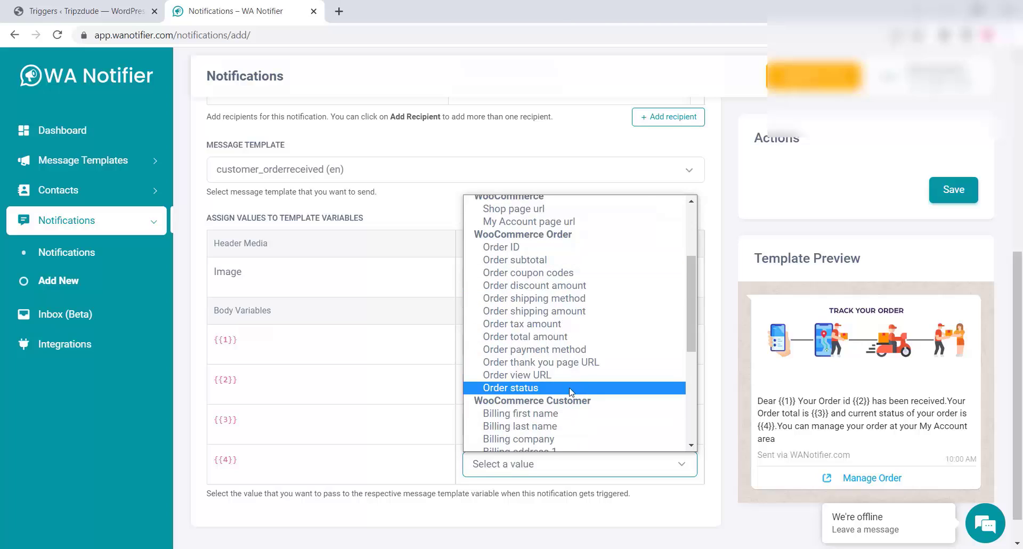
click(562, 388)
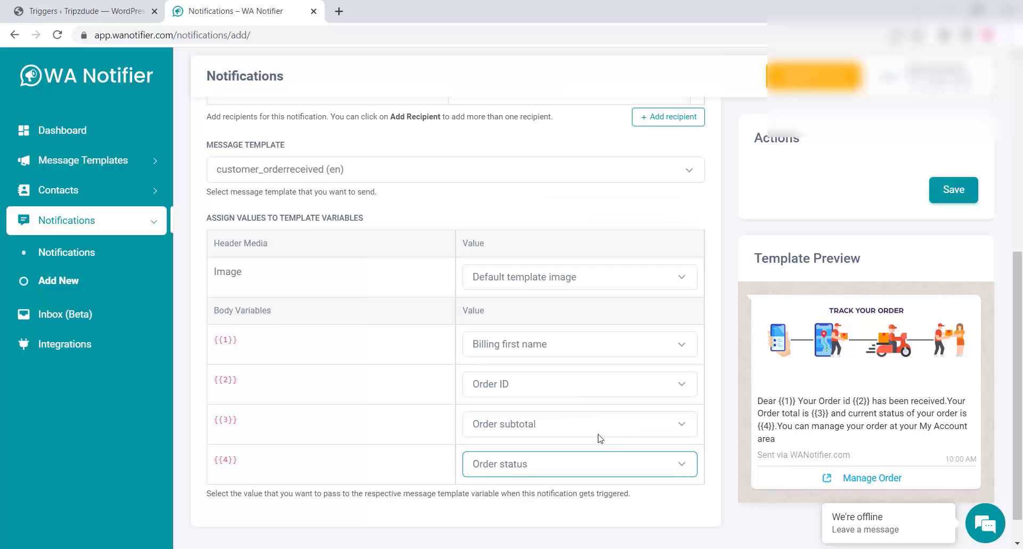
click(969, 189)
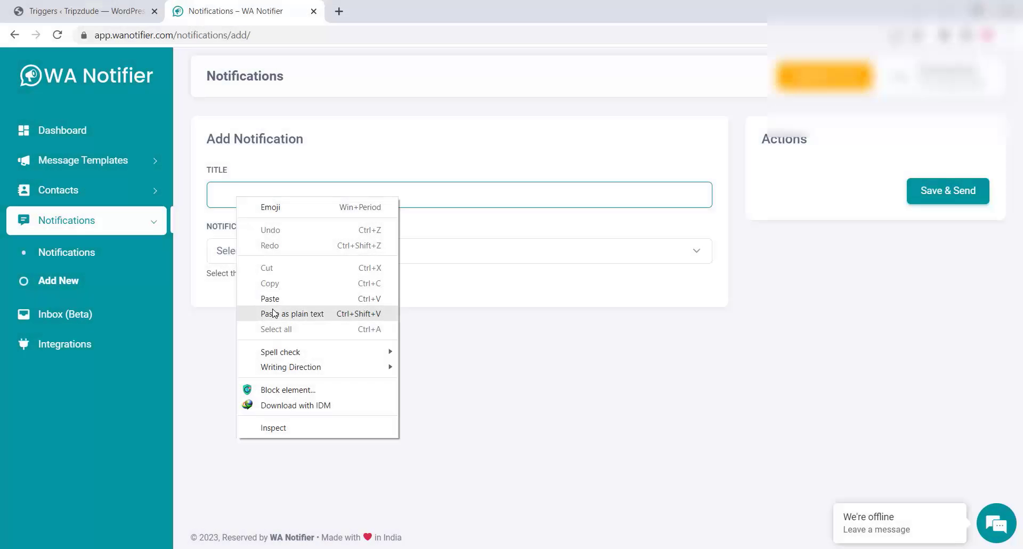
- Paste "Order Refund" as the new notification's title and make it Transactional with the trigger "WooCommerce > Order status changes to Refunded"
click(270, 298)
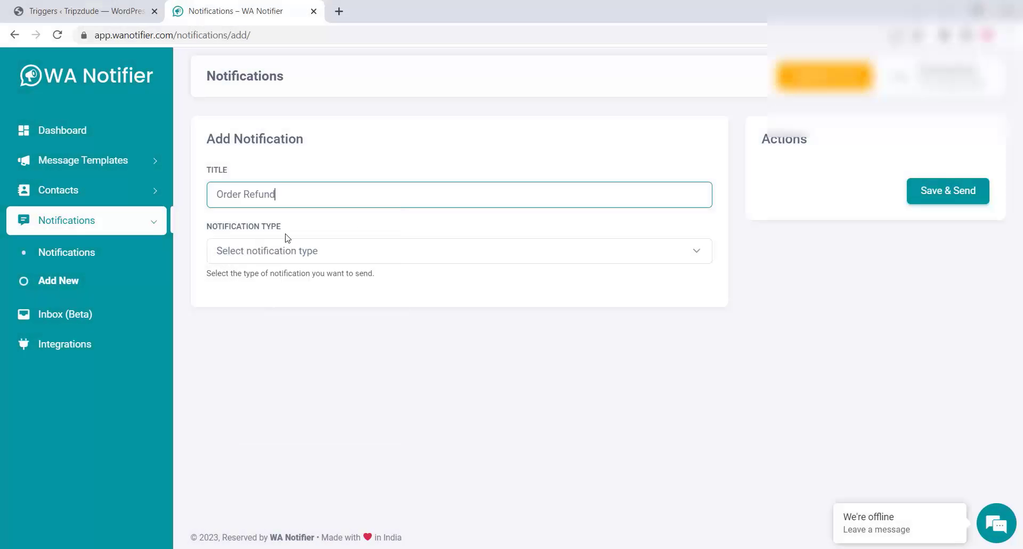
click(280, 255)
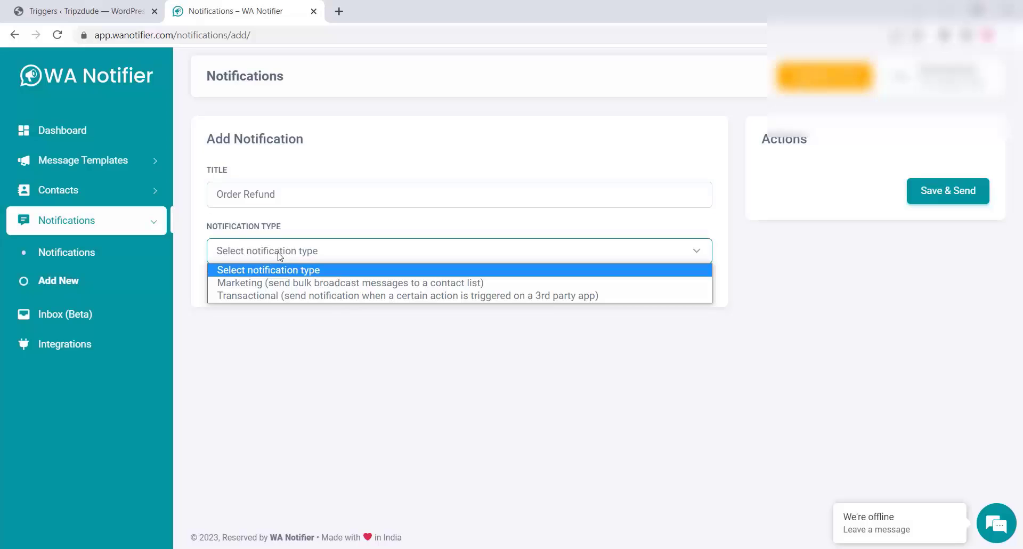
click(276, 296)
click(290, 330)
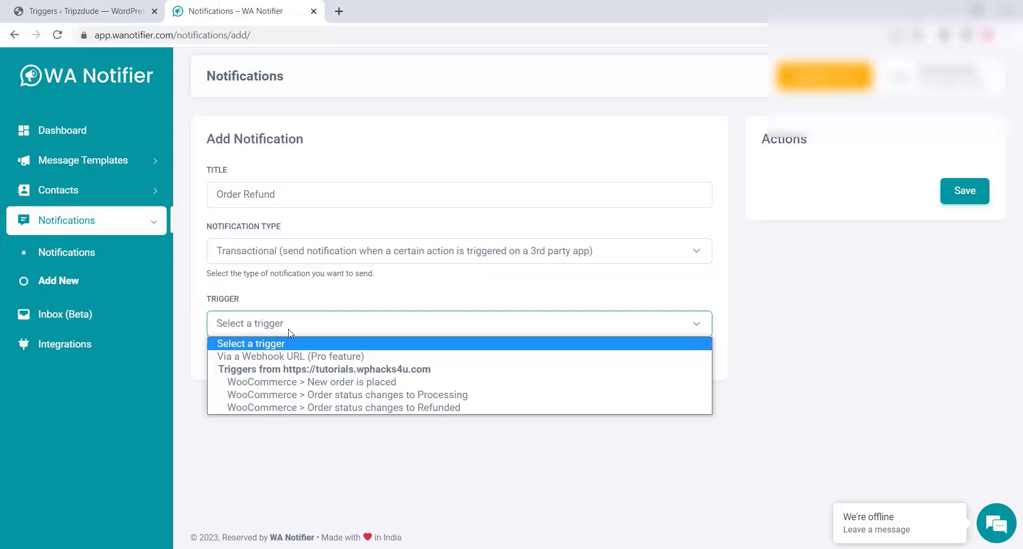
click(304, 408)
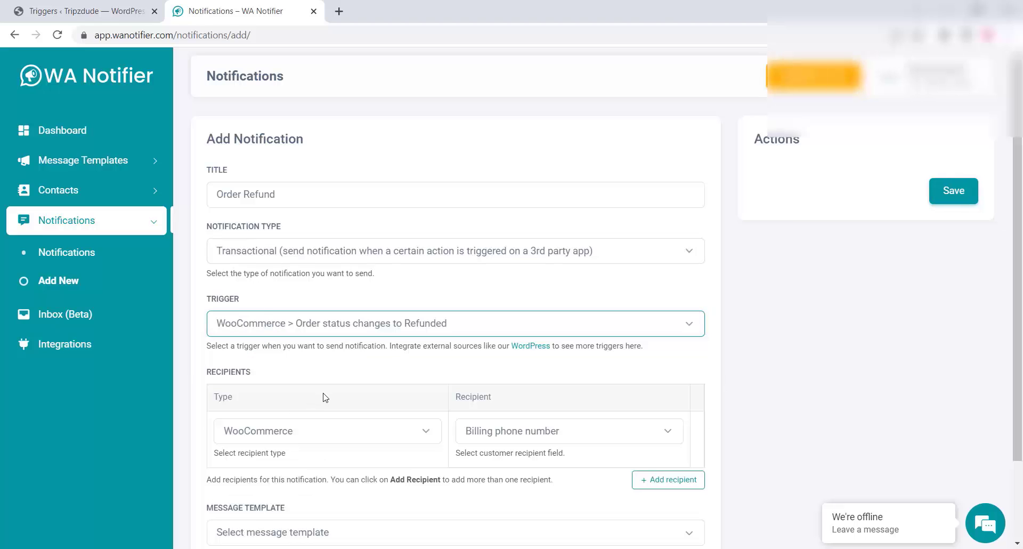
- Choose the order_refund (en) message template for the Order Refund notification
scroll(325, 397, down, 2)
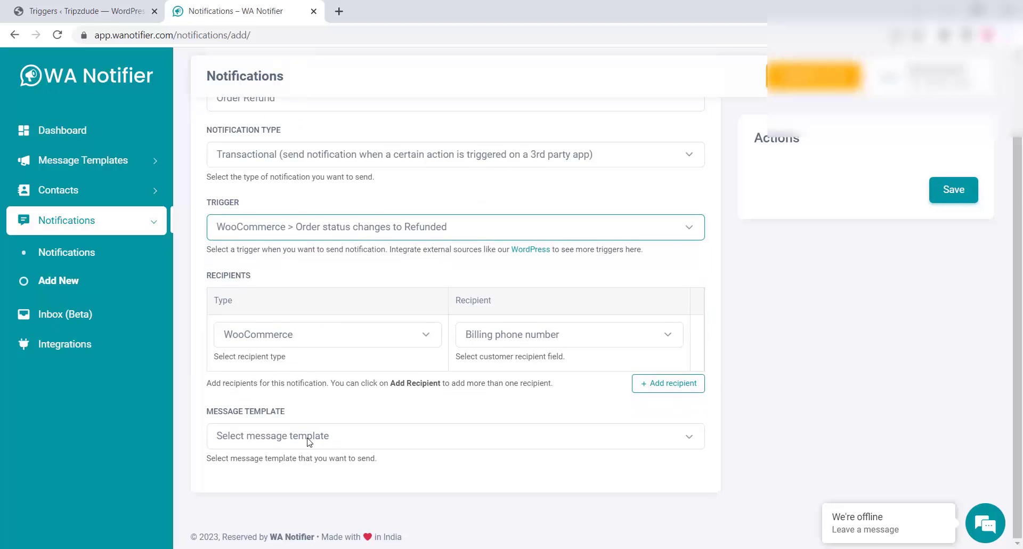
click(308, 440)
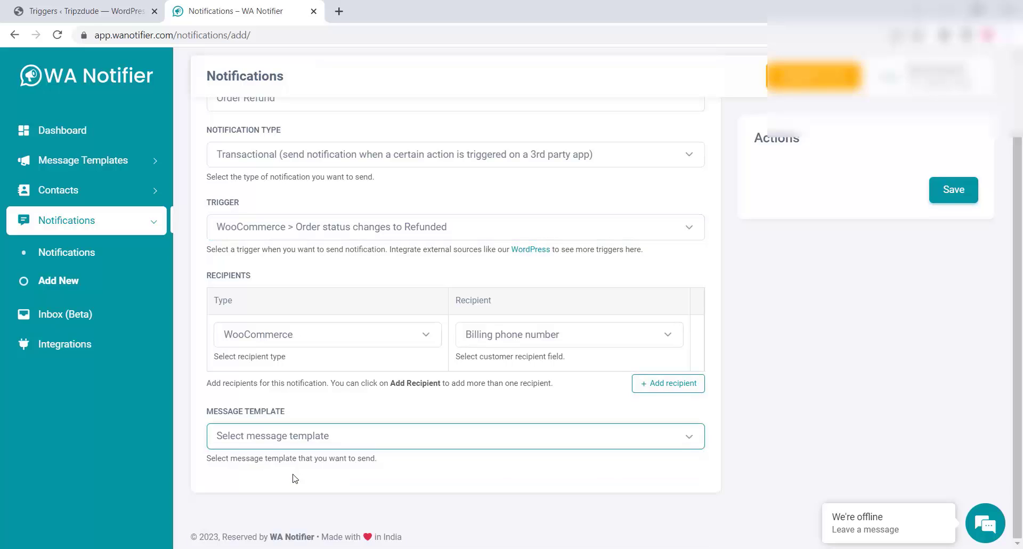
click(294, 478)
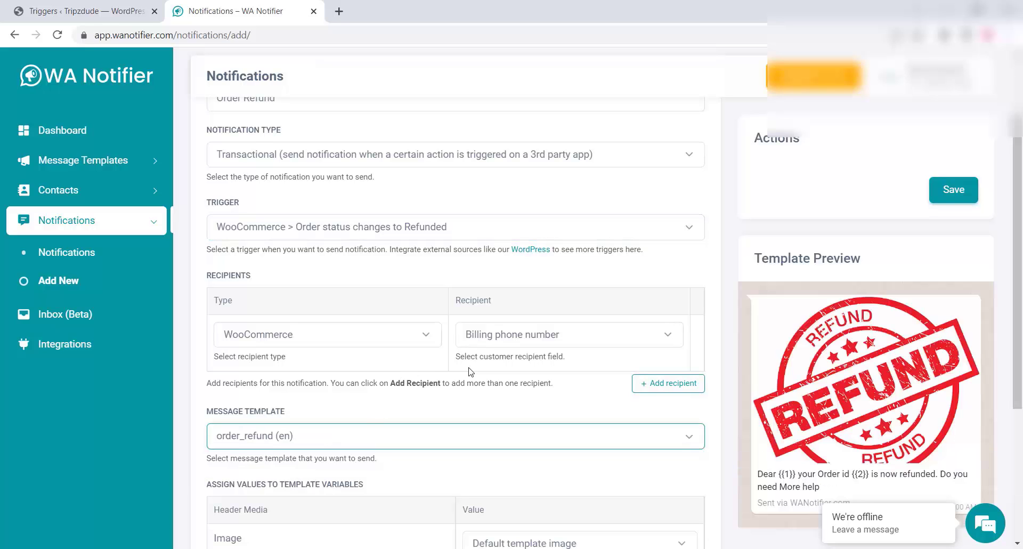
- Assign Billing first name to body variable {{1}} and Order ID to {{2}}, and save the Order Refund notification
scroll(434, 362, down, 4)
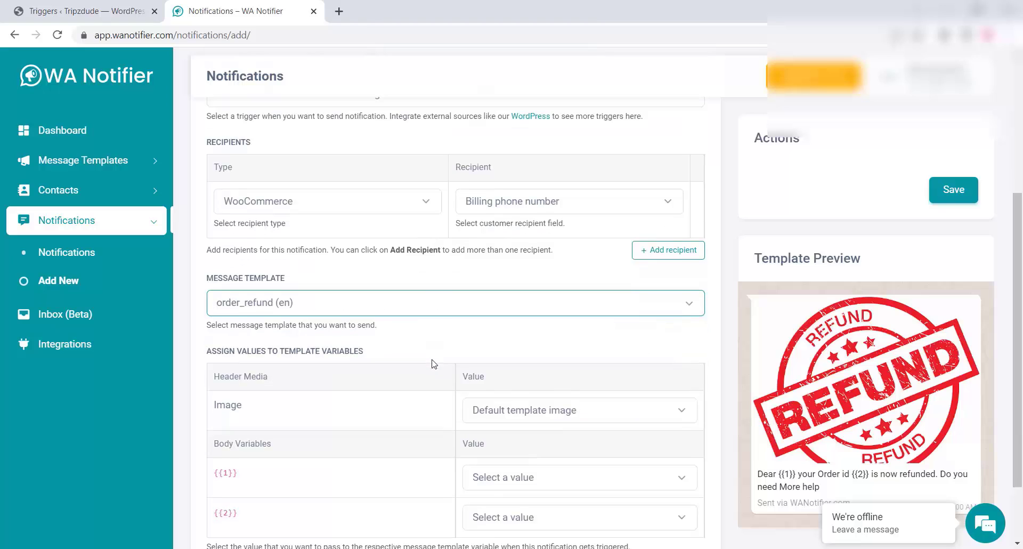
click(500, 397)
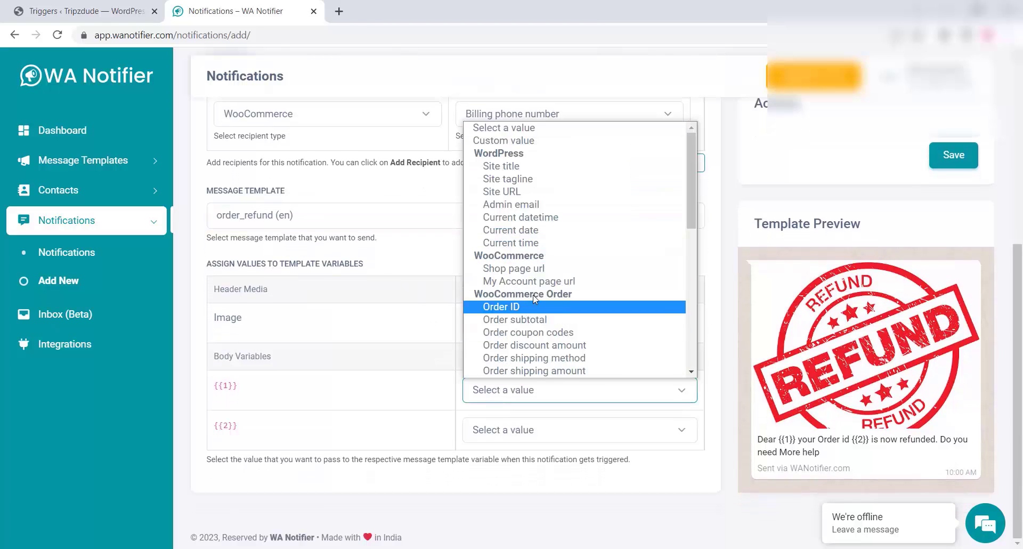
scroll(547, 247, down, 2)
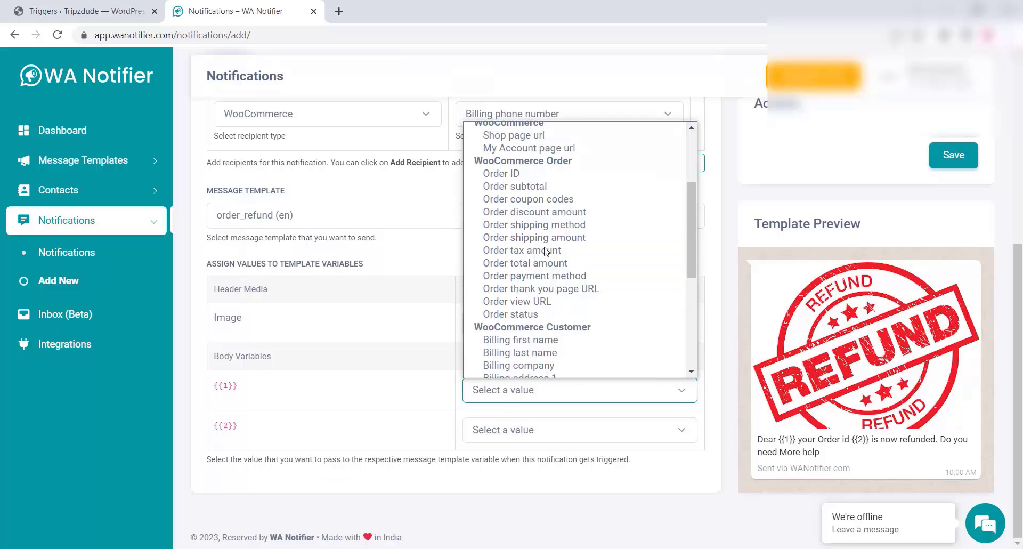
click(534, 339)
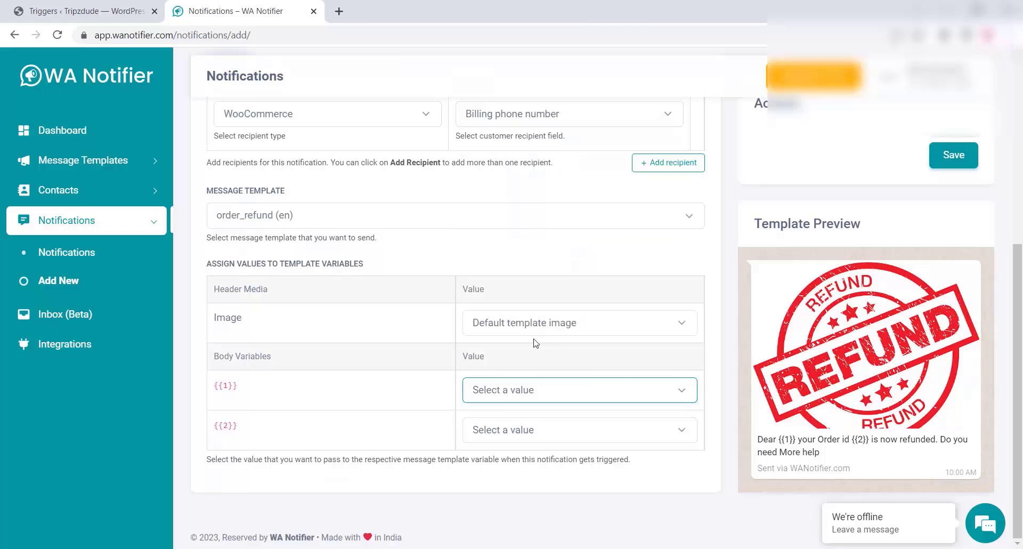
click(520, 434)
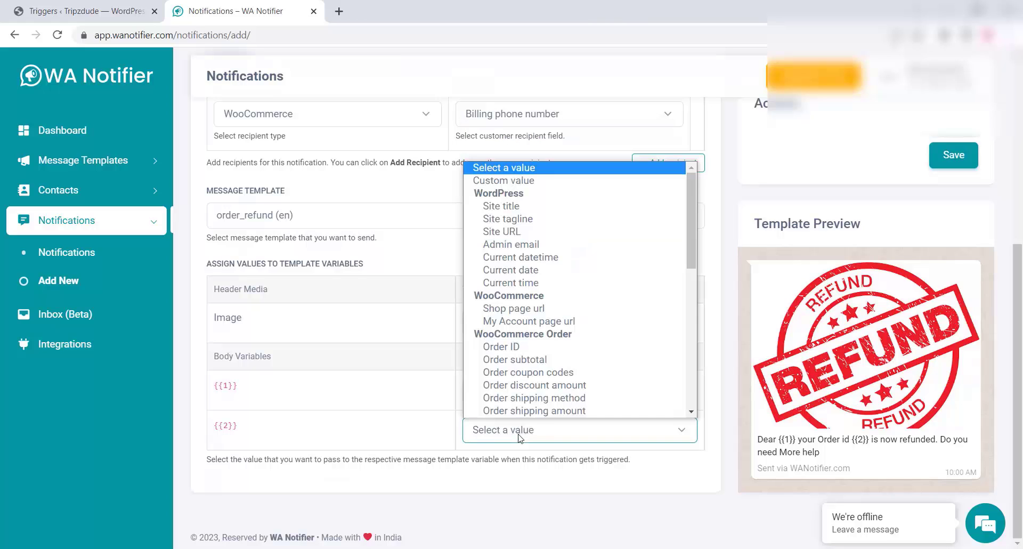
click(519, 348)
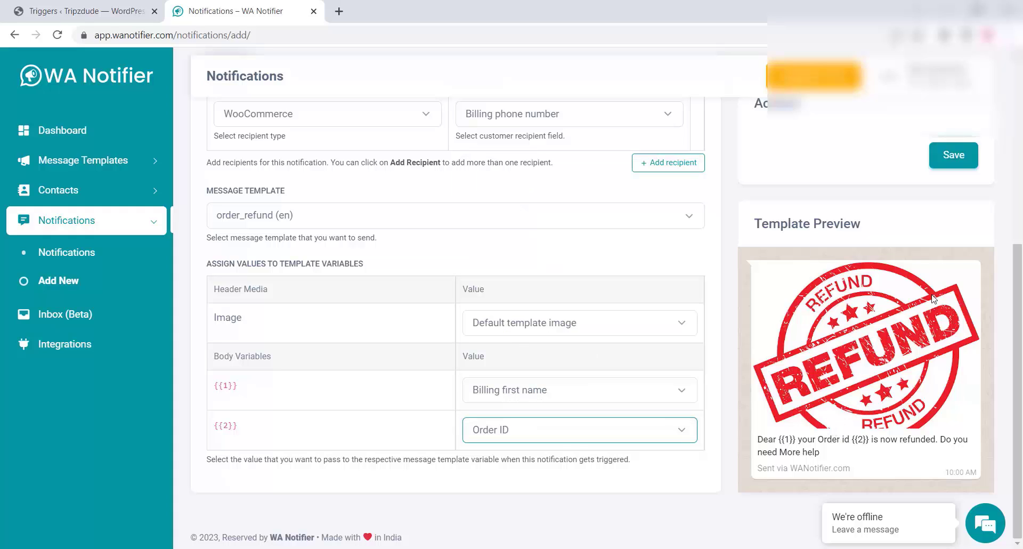
click(958, 158)
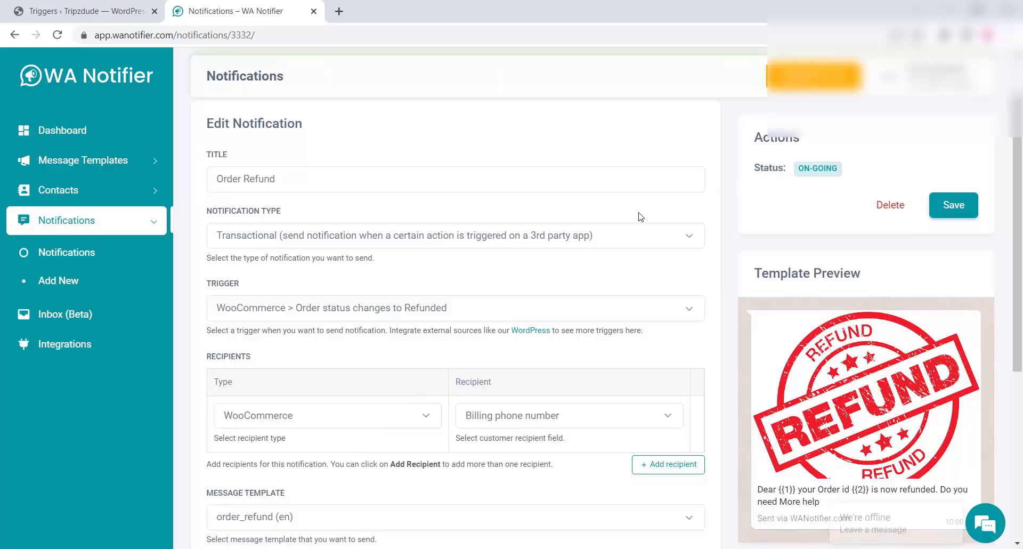
scroll(581, 254, down, 3)
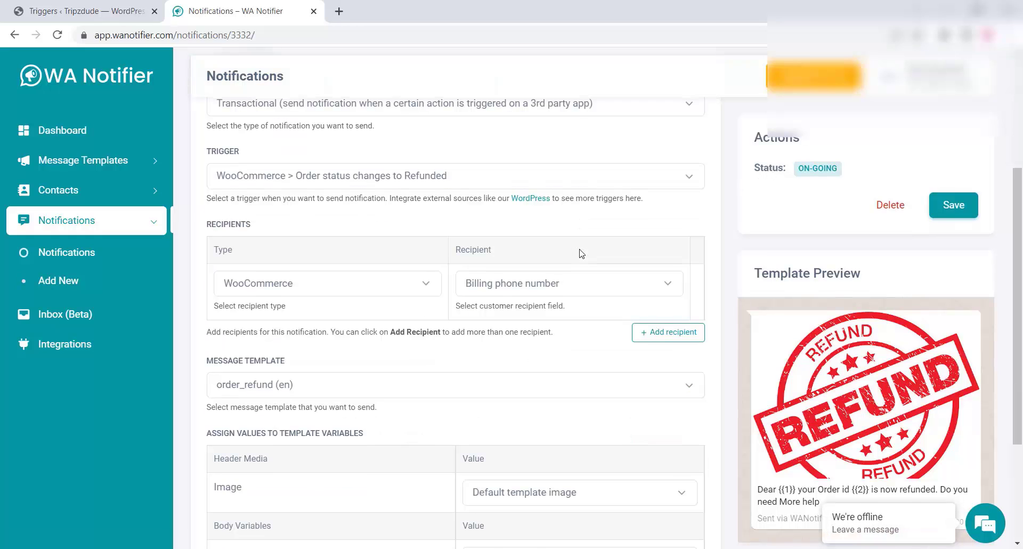
scroll(582, 253, up, 4)
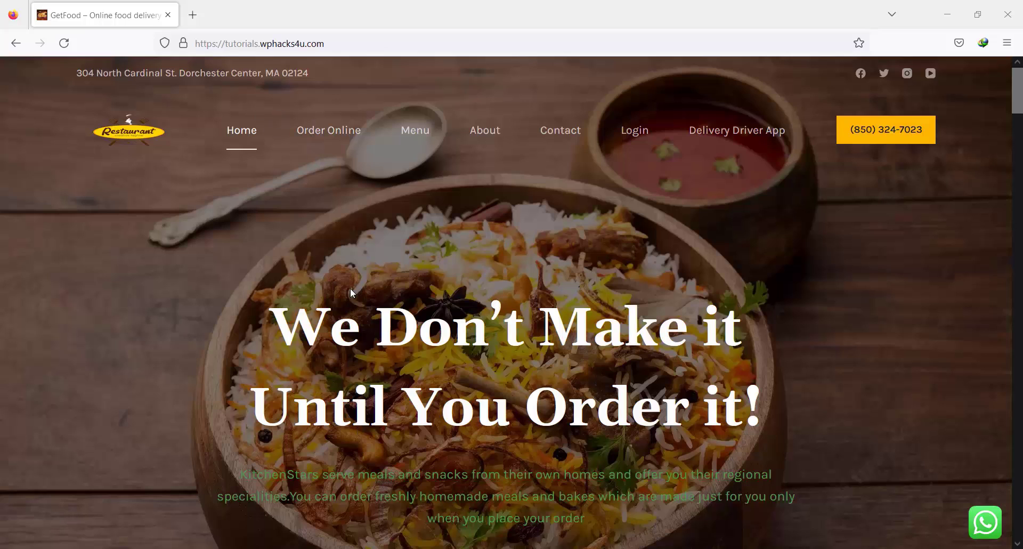
- Switch to the GetFood storefront in Firefox and look through its homepage, including the chefs, delivery restaurants, offers and menu sections
scroll(350, 288, down, 4)
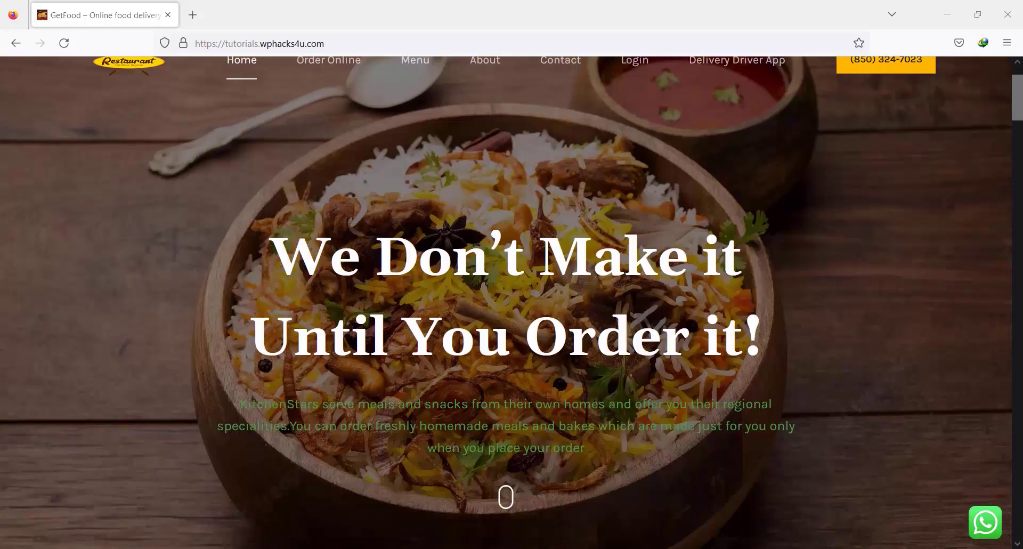
scroll(352, 292, down, 10)
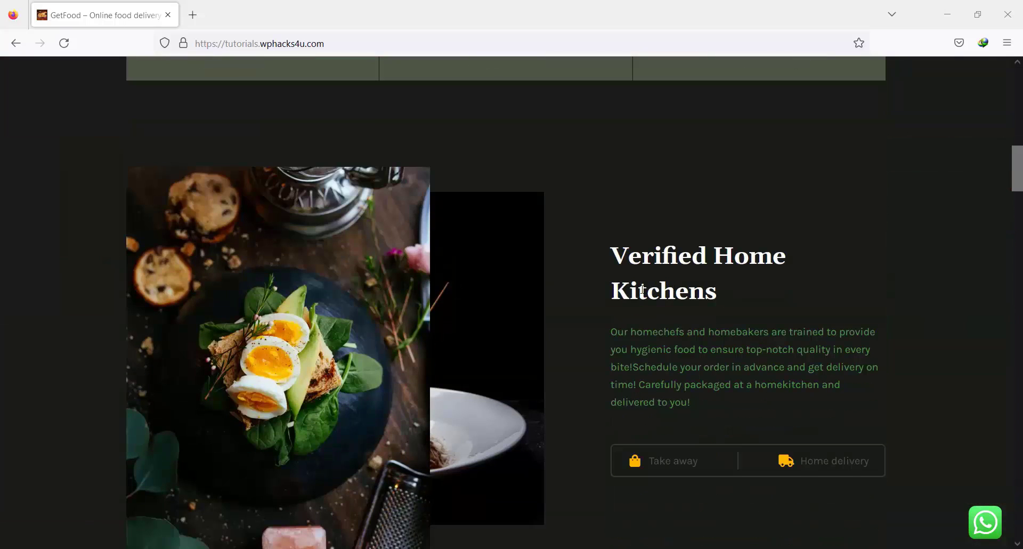
scroll(643, 290, down, 4)
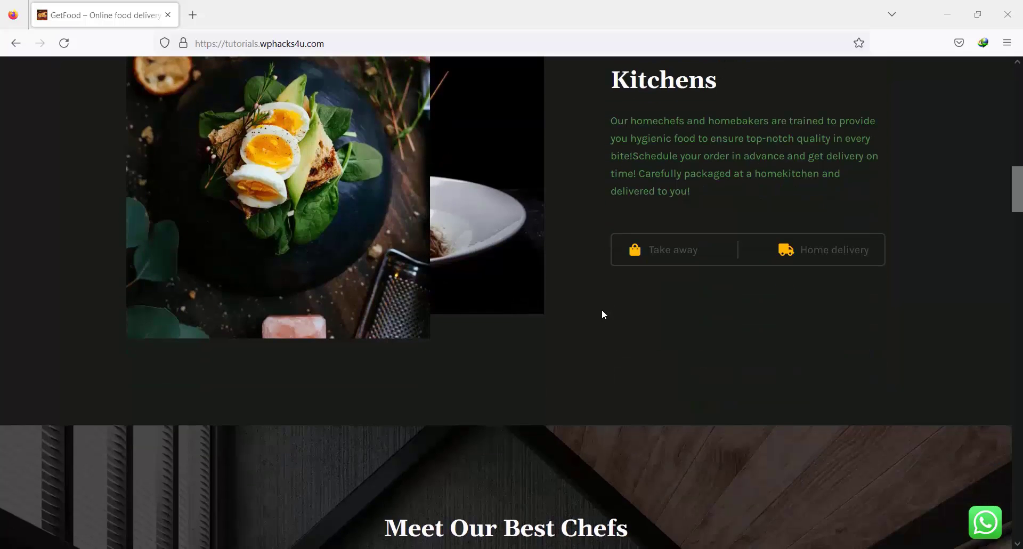
scroll(602, 317, down, 5)
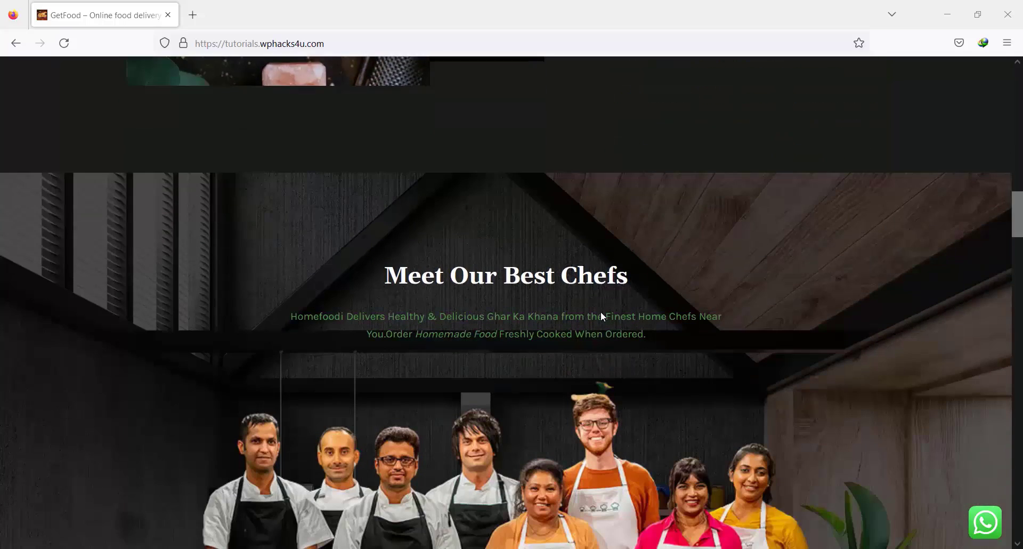
scroll(603, 317, down, 4)
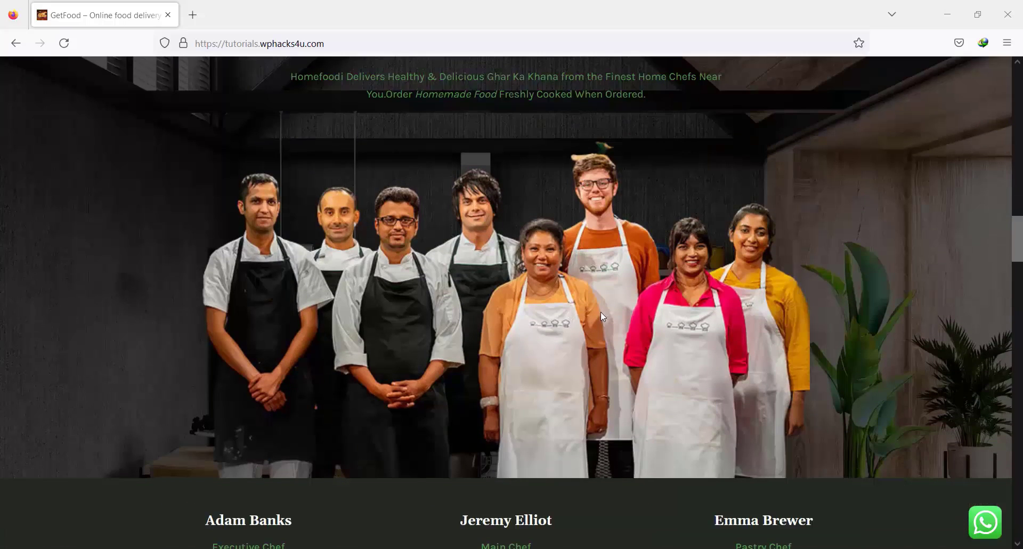
scroll(602, 317, down, 3)
scroll(602, 317, down, 2)
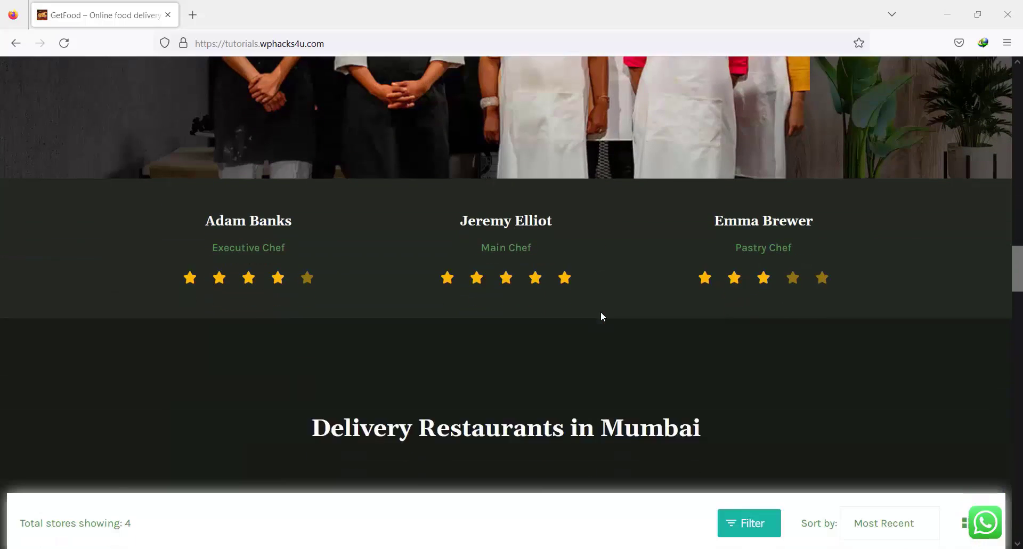
scroll(602, 317, down, 5)
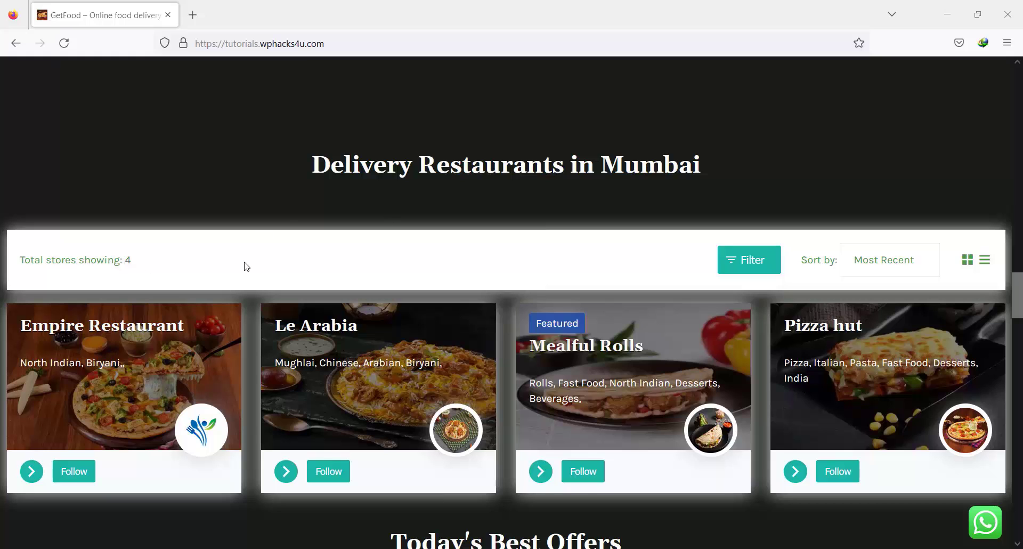
scroll(244, 261, down, 1)
scroll(256, 261, down, 1)
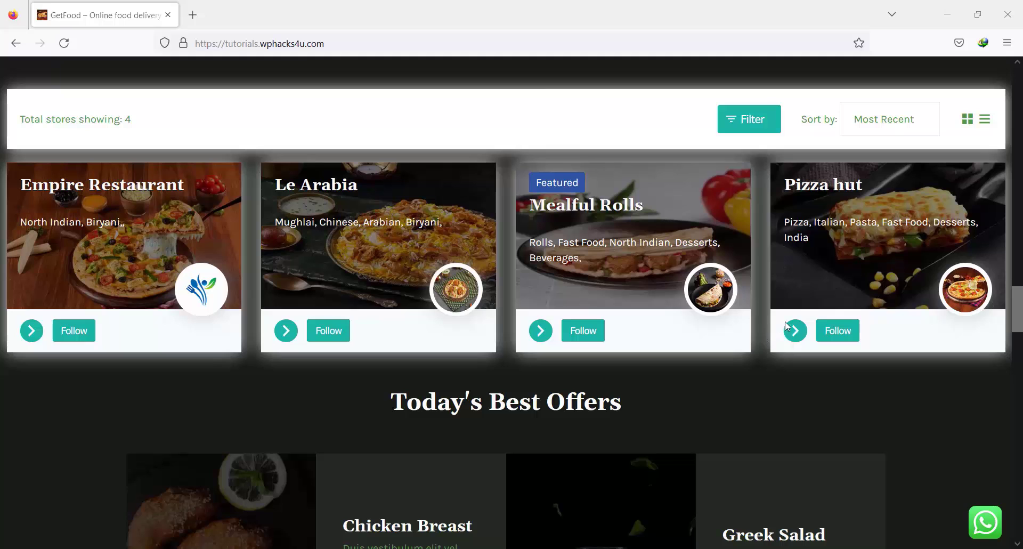
scroll(381, 408, down, 1)
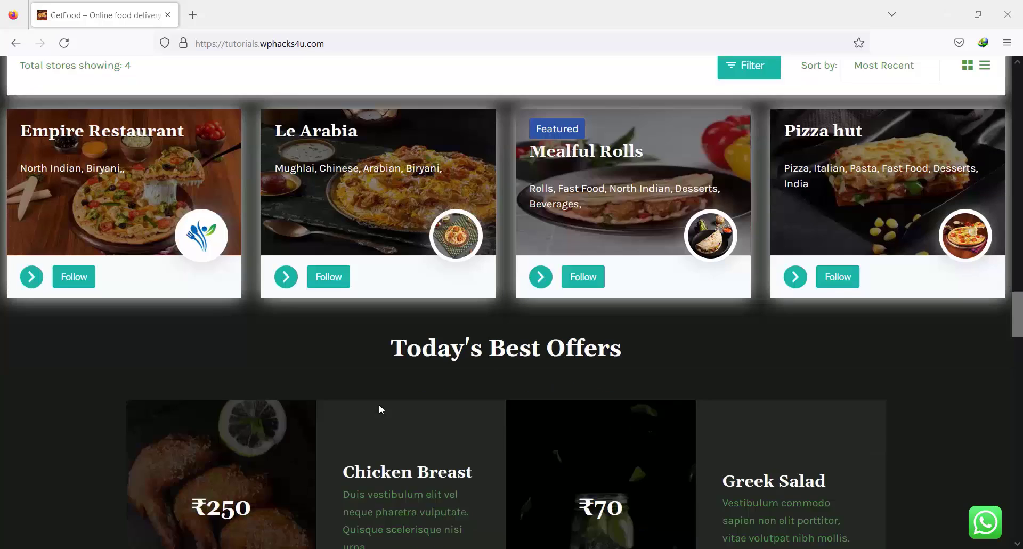
scroll(380, 409, down, 4)
scroll(393, 365, down, 3)
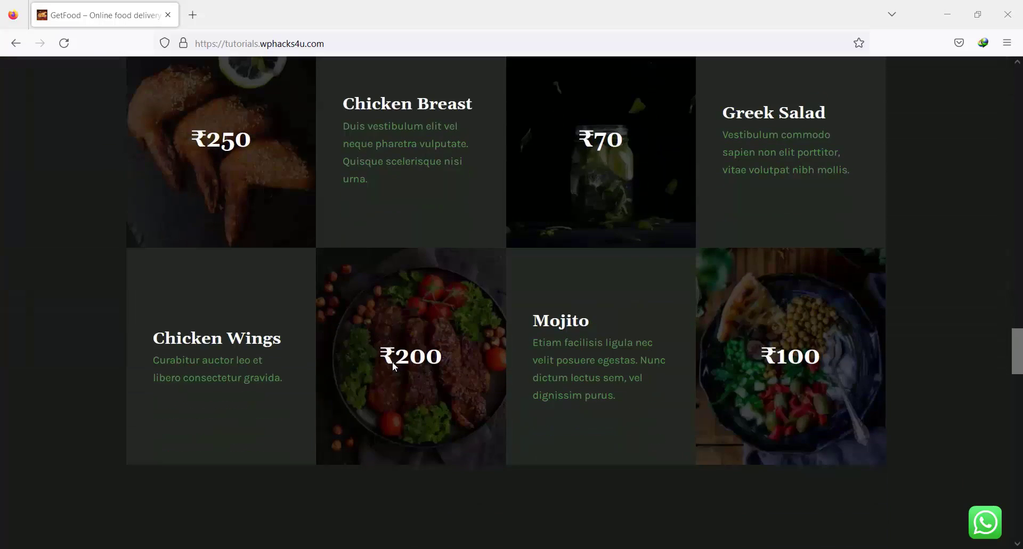
scroll(393, 362, down, 2)
scroll(394, 362, down, 3)
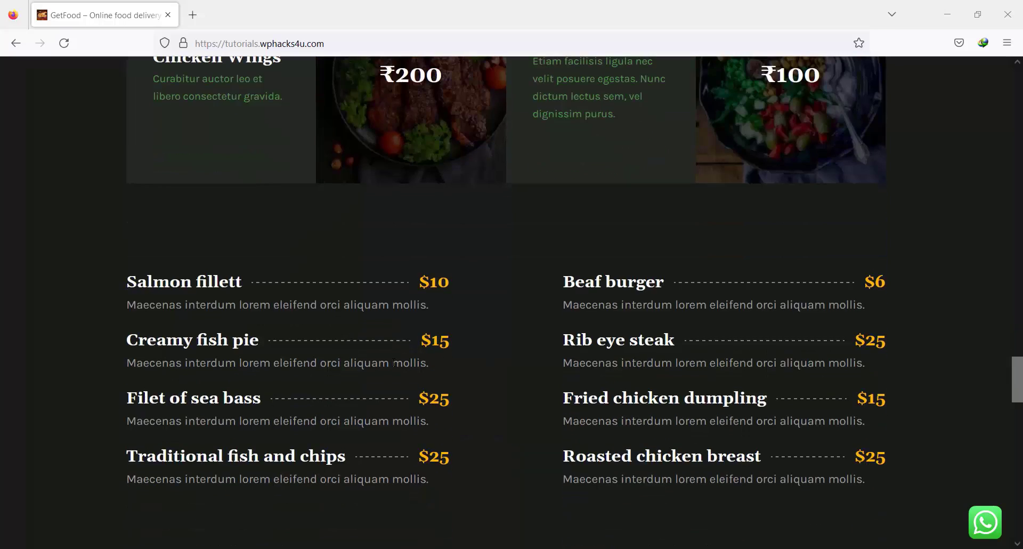
scroll(393, 363, down, 6)
scroll(393, 363, down, 6)
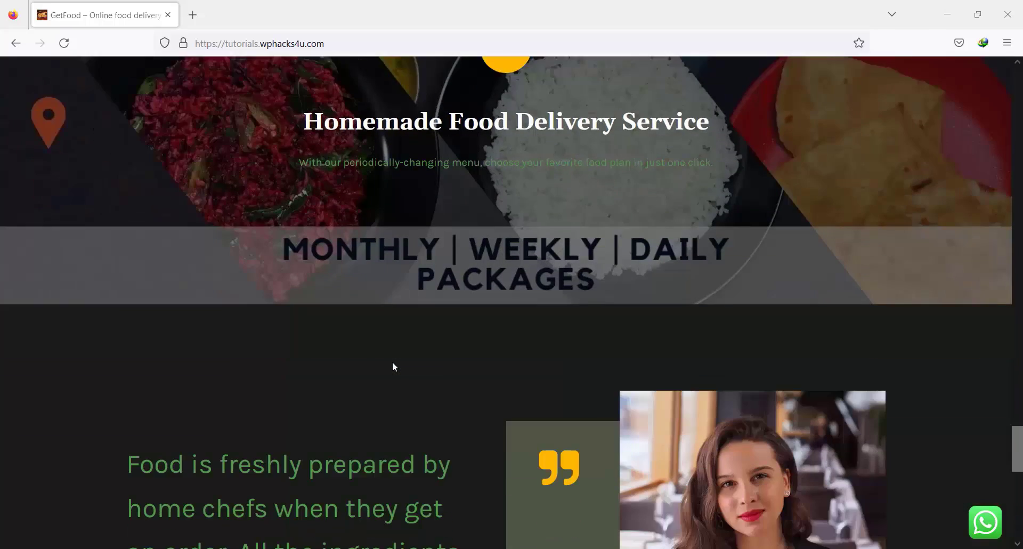
- Open the Pizza hut store from the homepage's Delivery Restaurants in Mumbai section and look through its product listing
scroll(393, 366, down, 6)
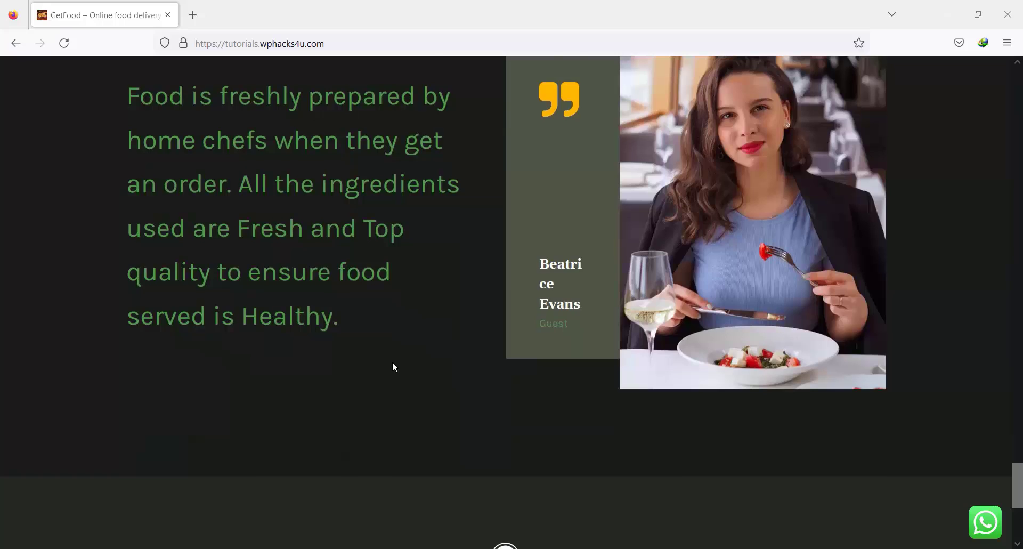
scroll(393, 367, down, 5)
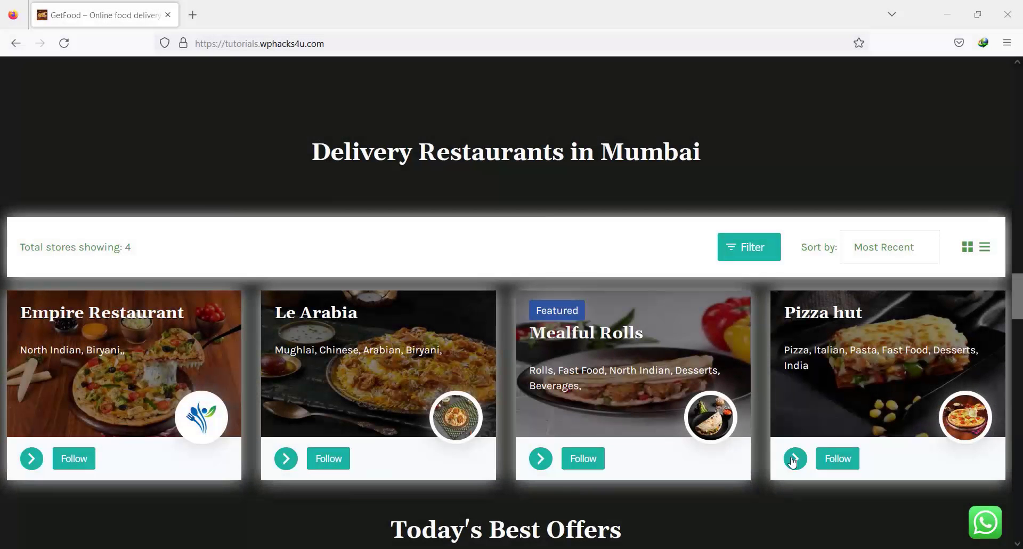
click(794, 461)
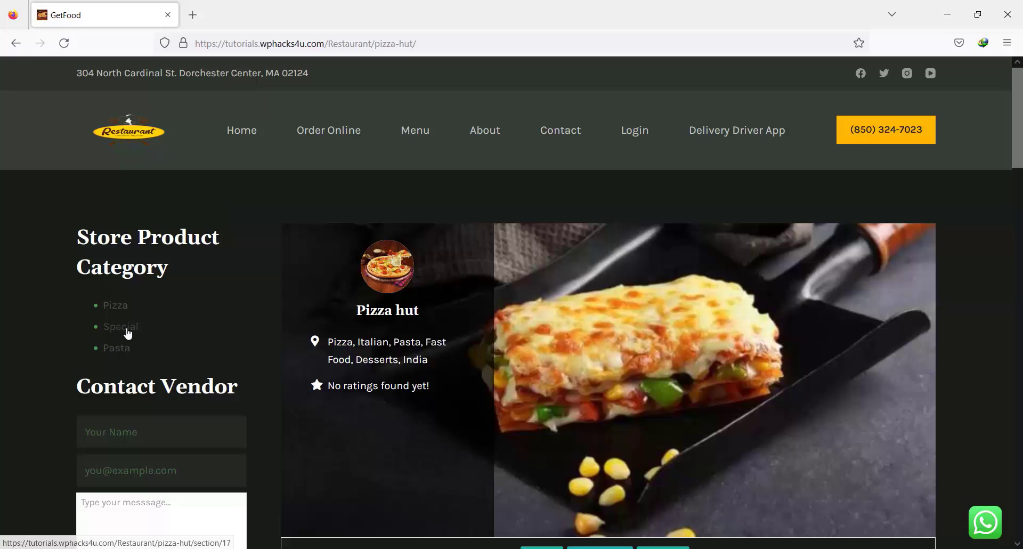
scroll(227, 265, down, 2)
scroll(227, 265, down, 3)
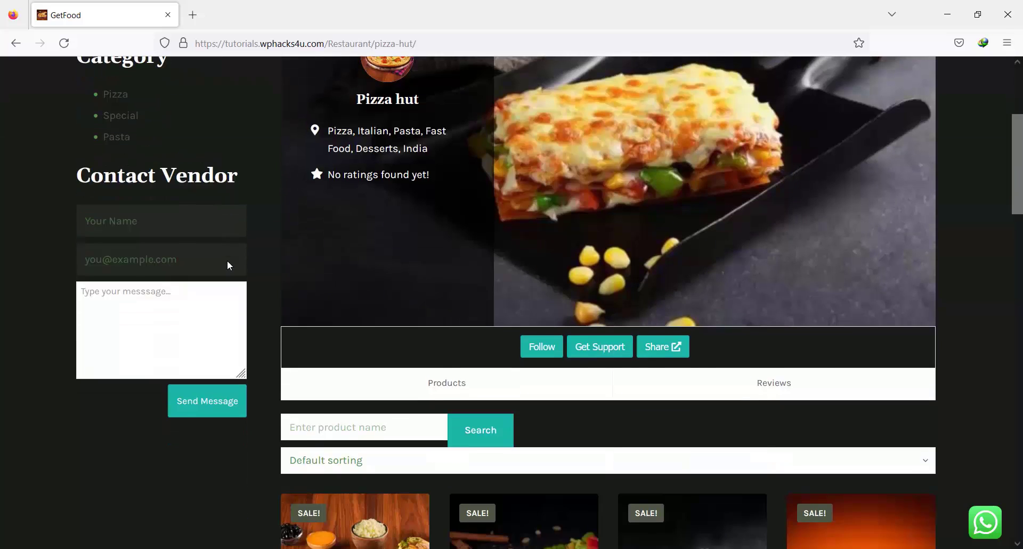
scroll(363, 256, down, 5)
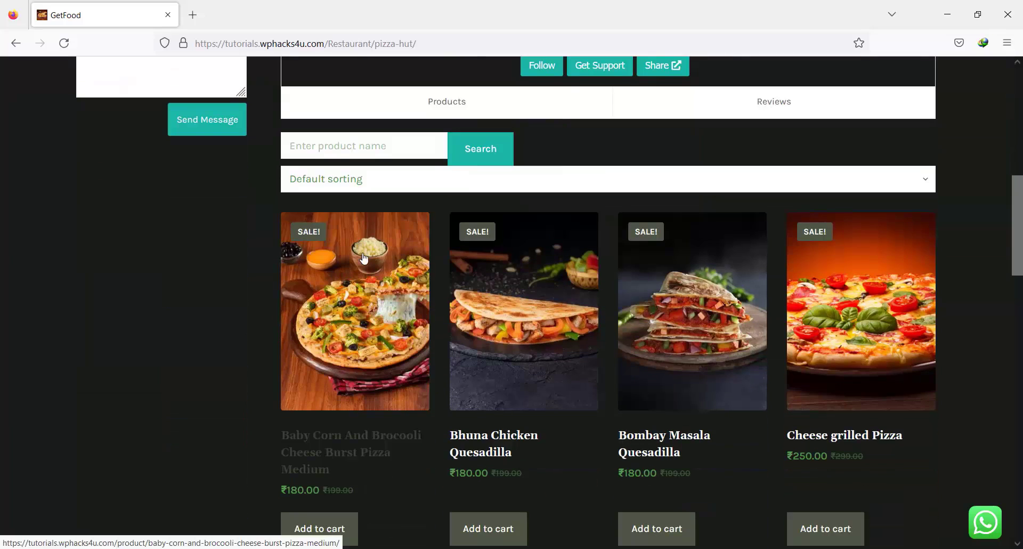
scroll(363, 254, down, 4)
scroll(364, 259, down, 12)
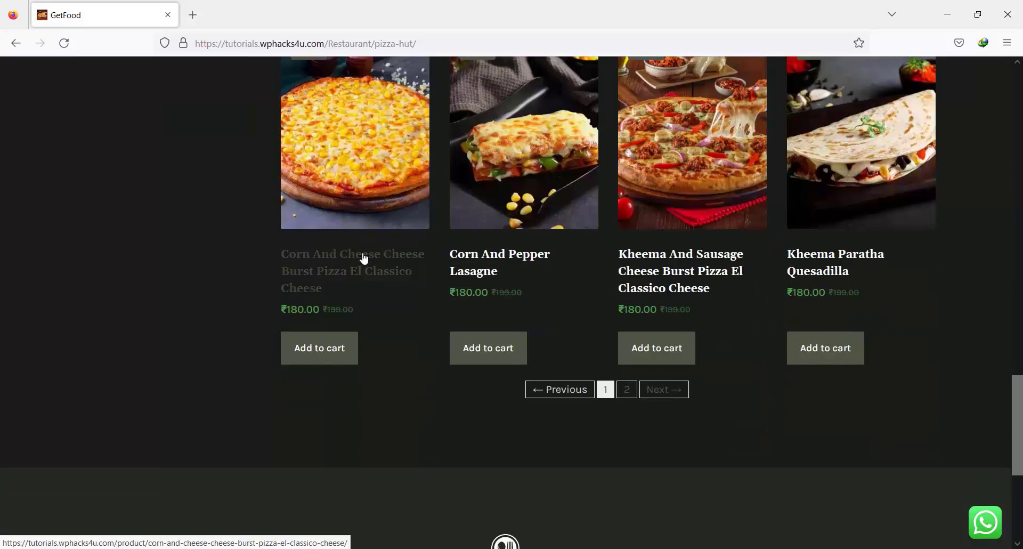
scroll(364, 259, up, 8)
scroll(364, 259, up, 6)
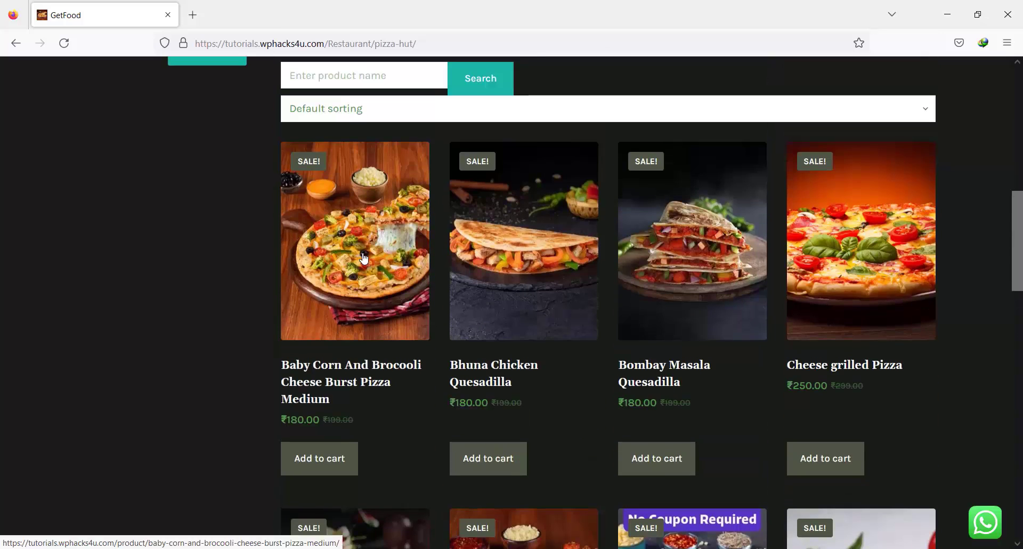
- Open the Baby Corn And Brocooli Cheese Burst Pizza Medium page and examine its description, reviews, vendor info, location, more products and enquiry sections
click(341, 377)
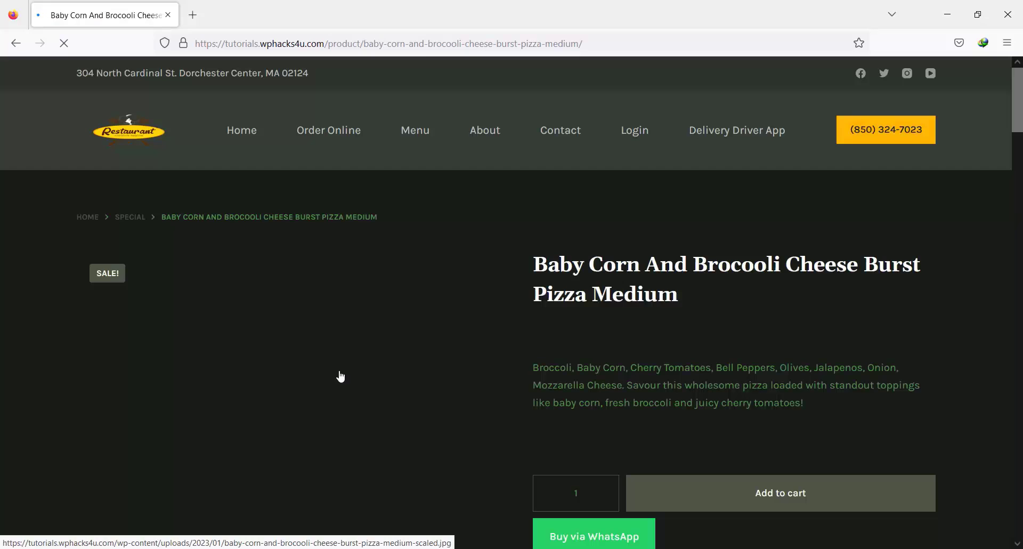
scroll(731, 284, down, 2)
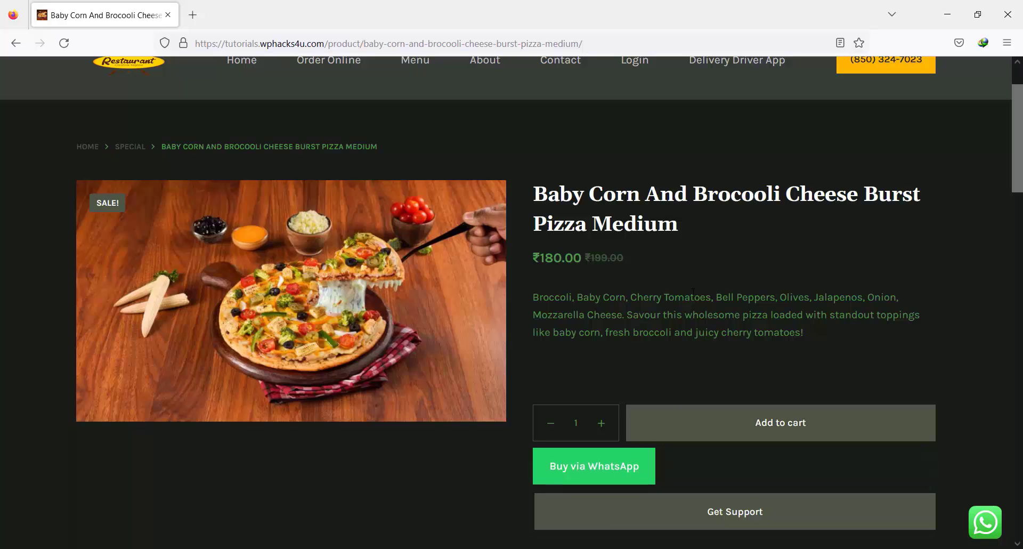
scroll(693, 290, down, 5)
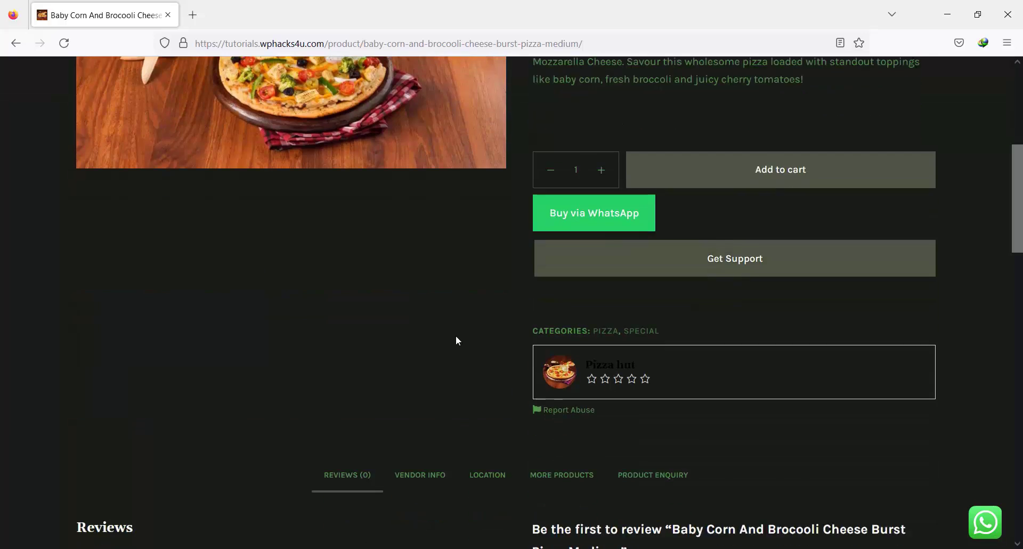
scroll(457, 336, down, 2)
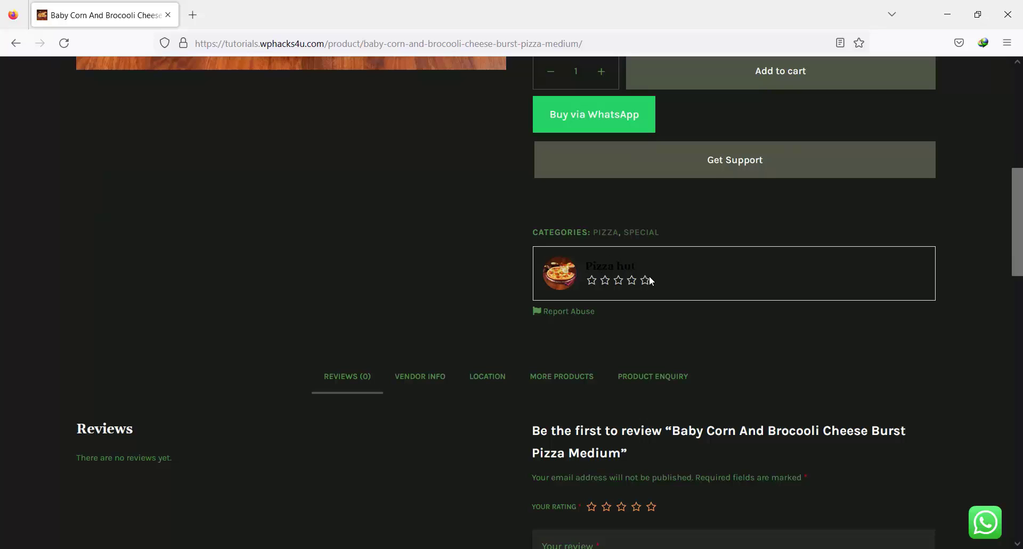
scroll(483, 337, down, 4)
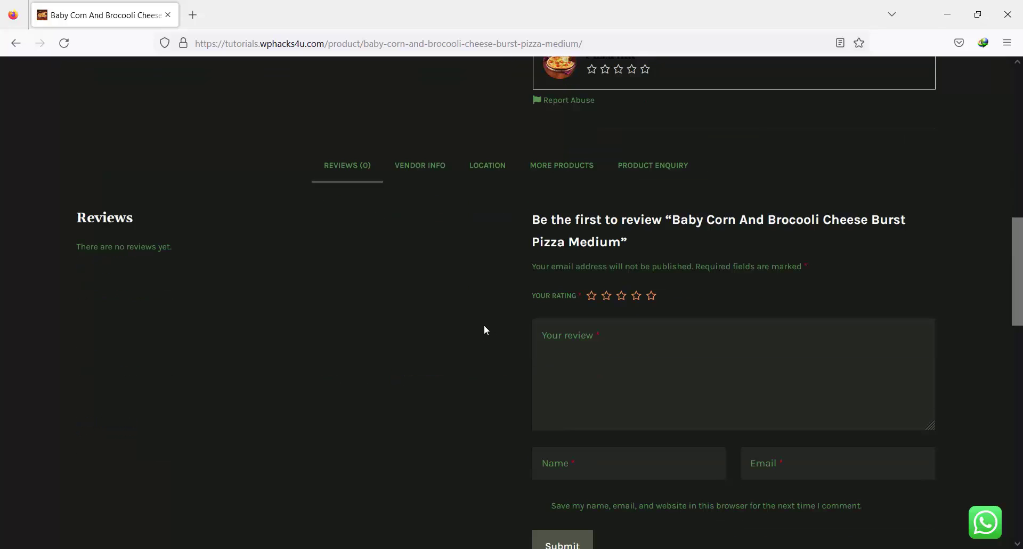
click(424, 166)
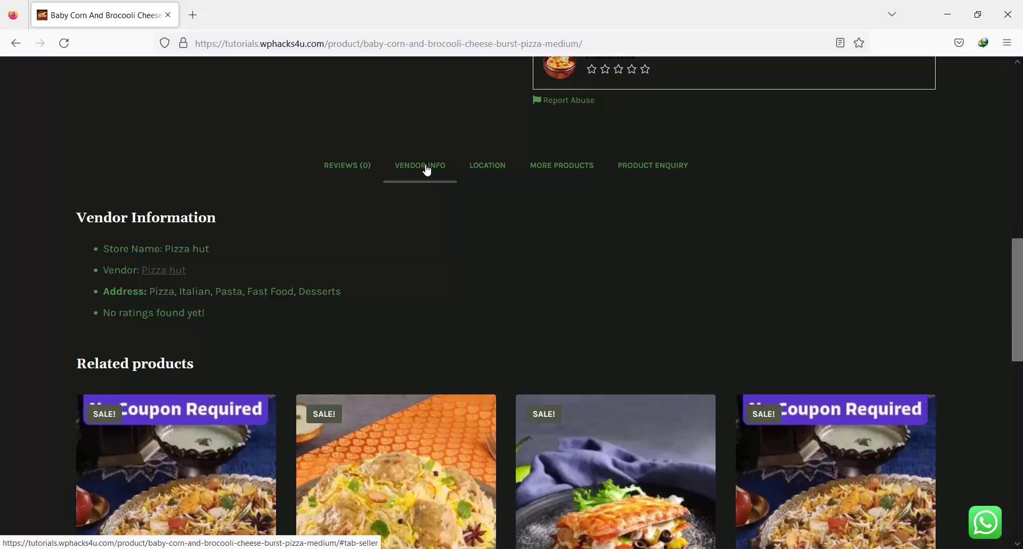
click(497, 169)
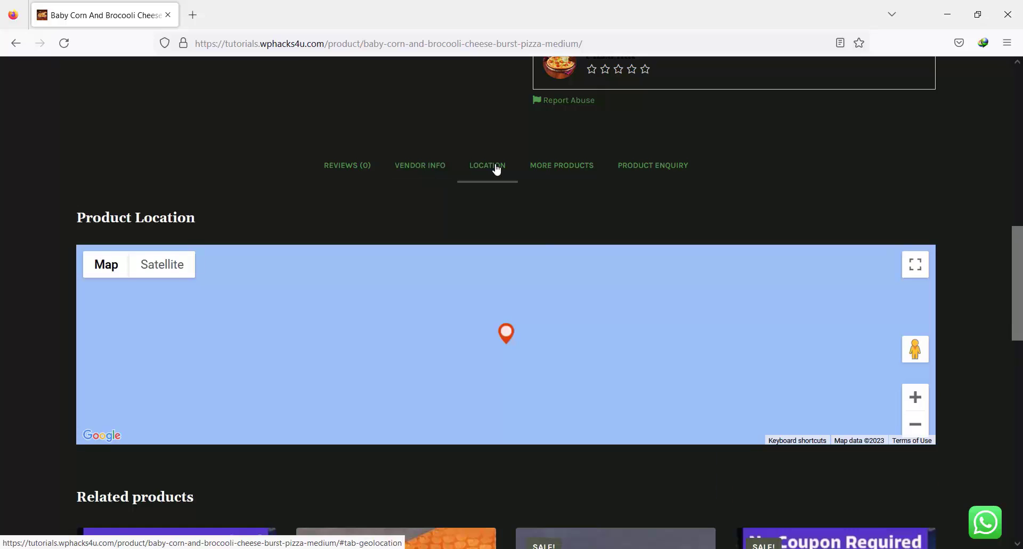
click(563, 169)
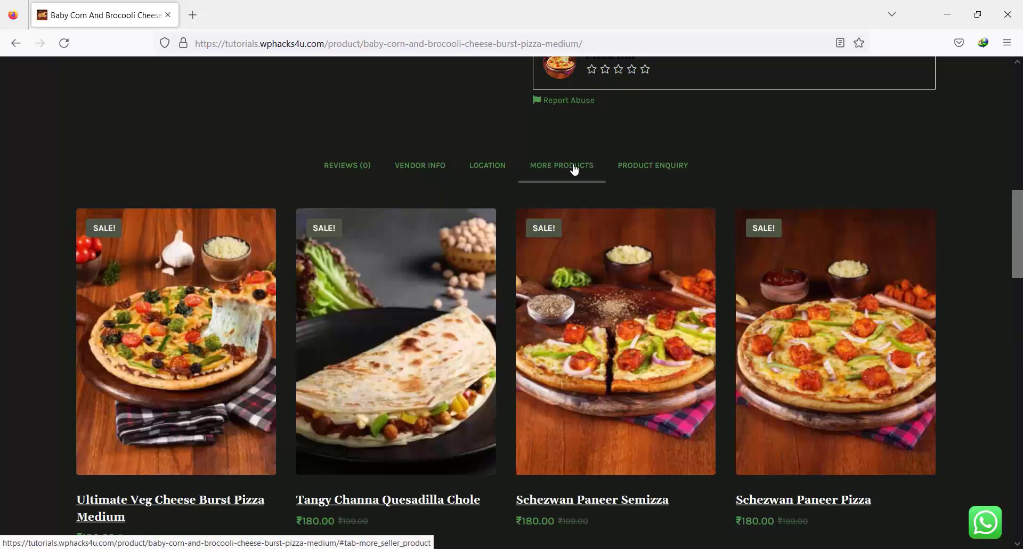
click(642, 166)
scroll(551, 229, down, 5)
scroll(527, 265, up, 6)
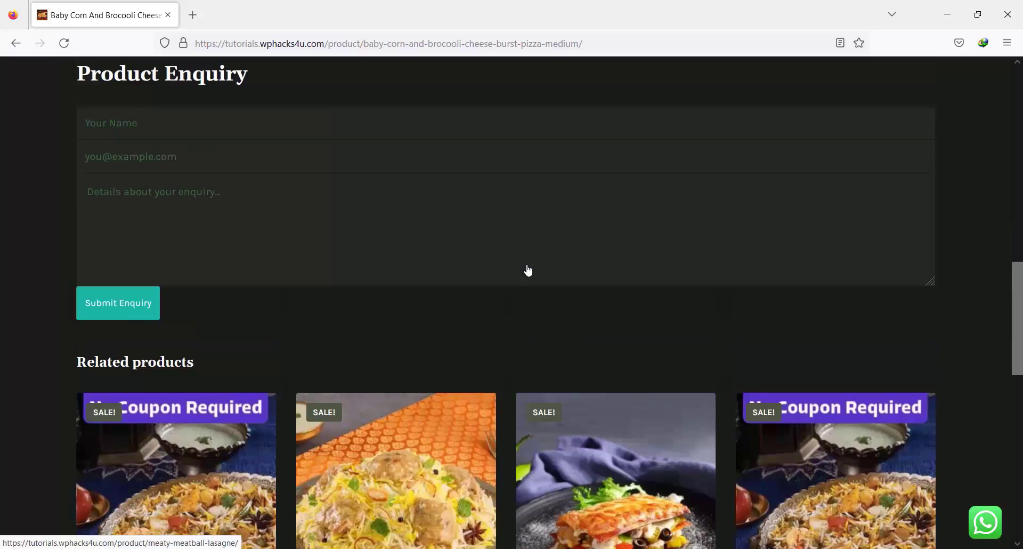
scroll(528, 265, up, 10)
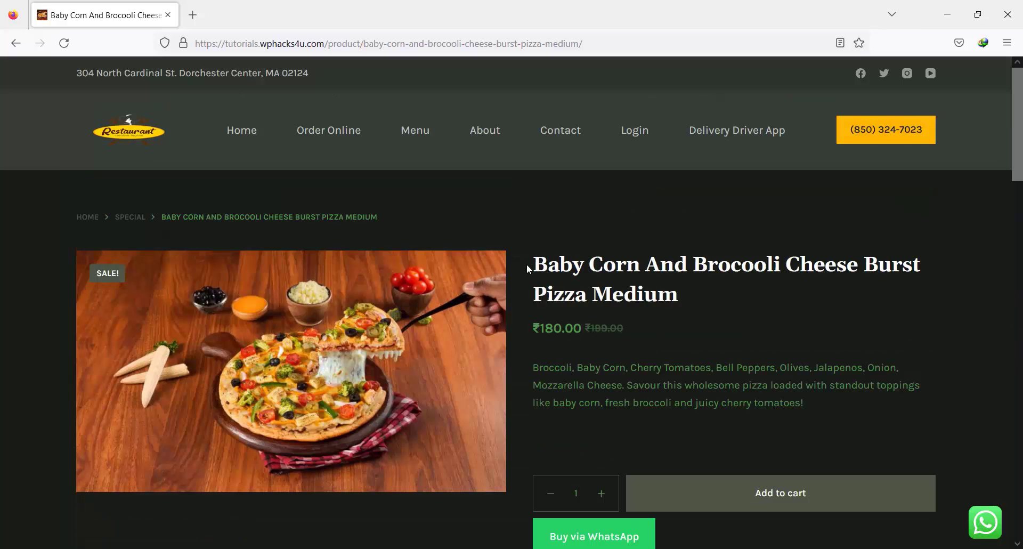
- Find Margherita Cheese Burst Pizza El Classico Cheese on the Order Online page and add it to the cart with quantity 2
click(318, 135)
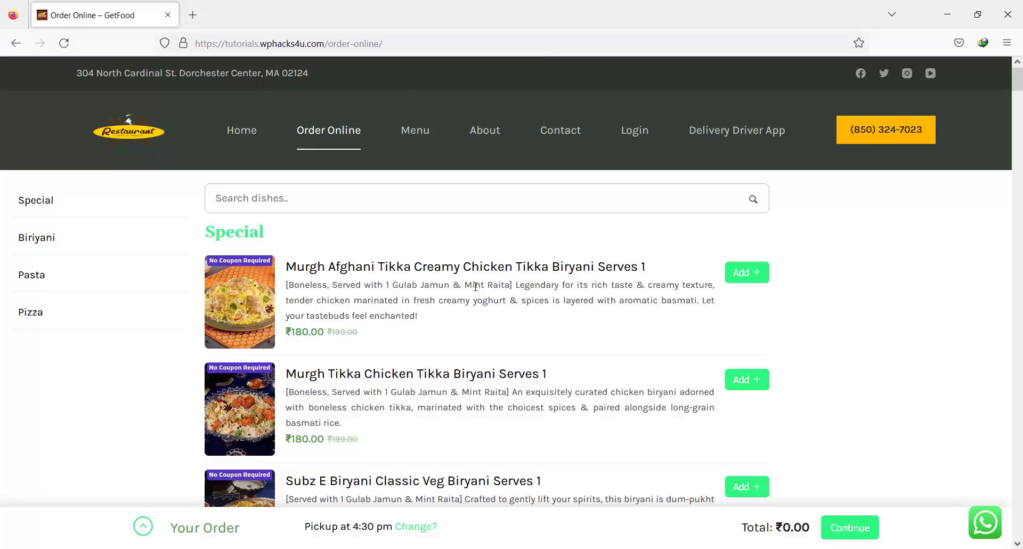
scroll(475, 287, down, 12)
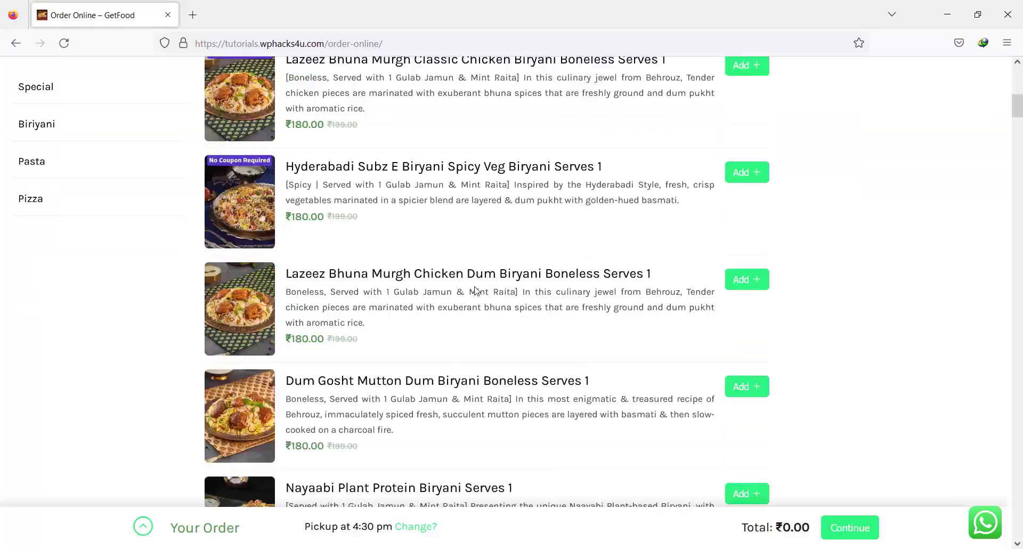
scroll(477, 291, down, 20)
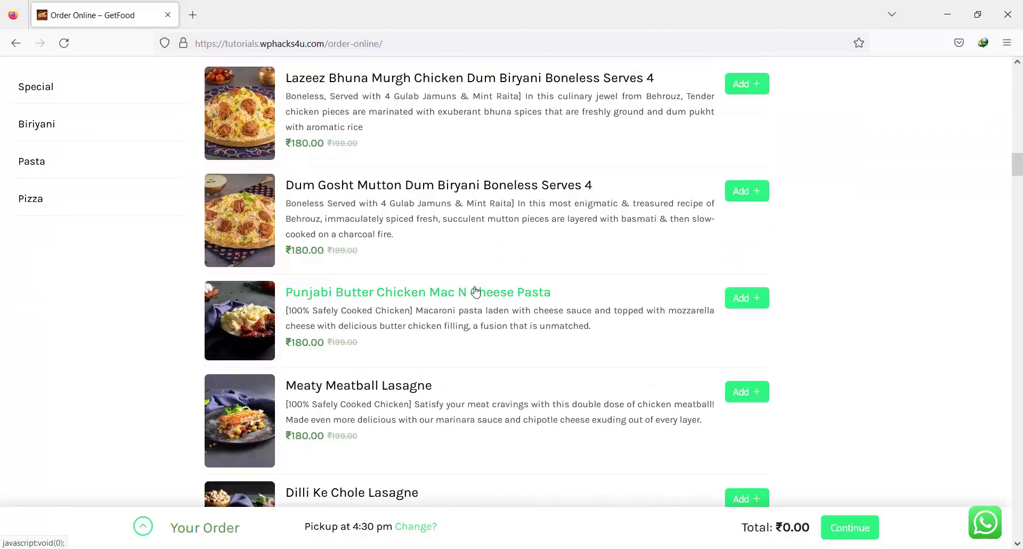
scroll(476, 291, down, 7)
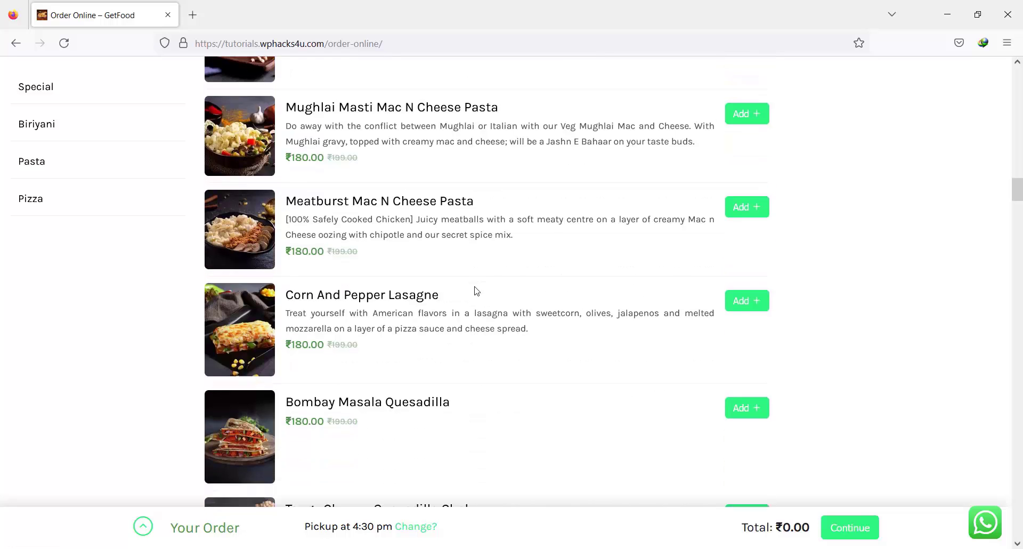
scroll(475, 287, down, 10)
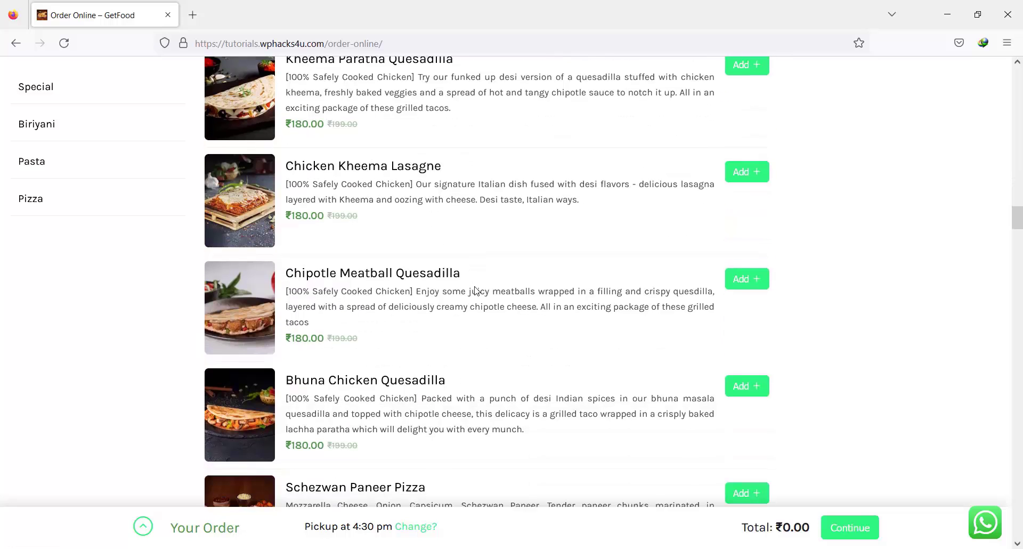
scroll(475, 286, down, 9)
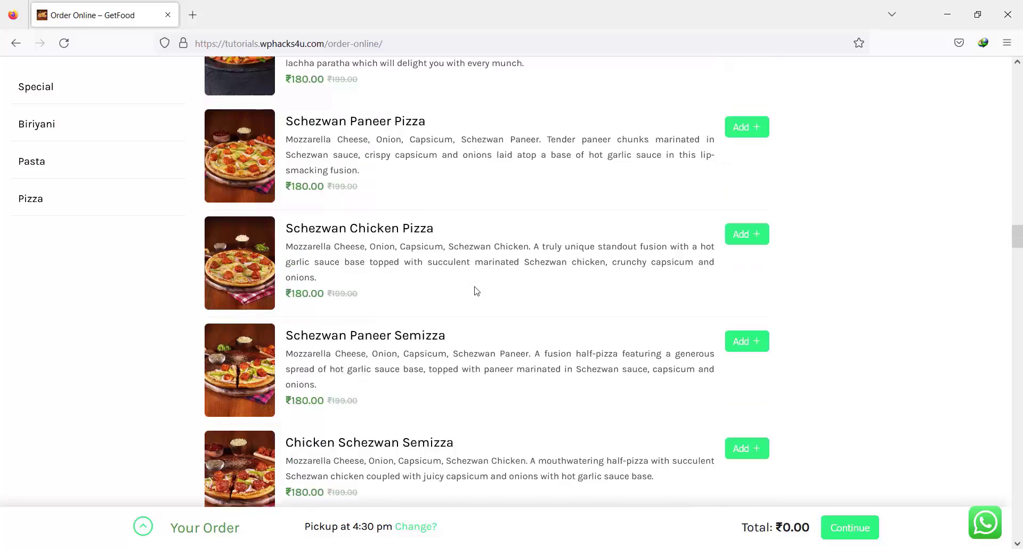
scroll(476, 290, down, 3)
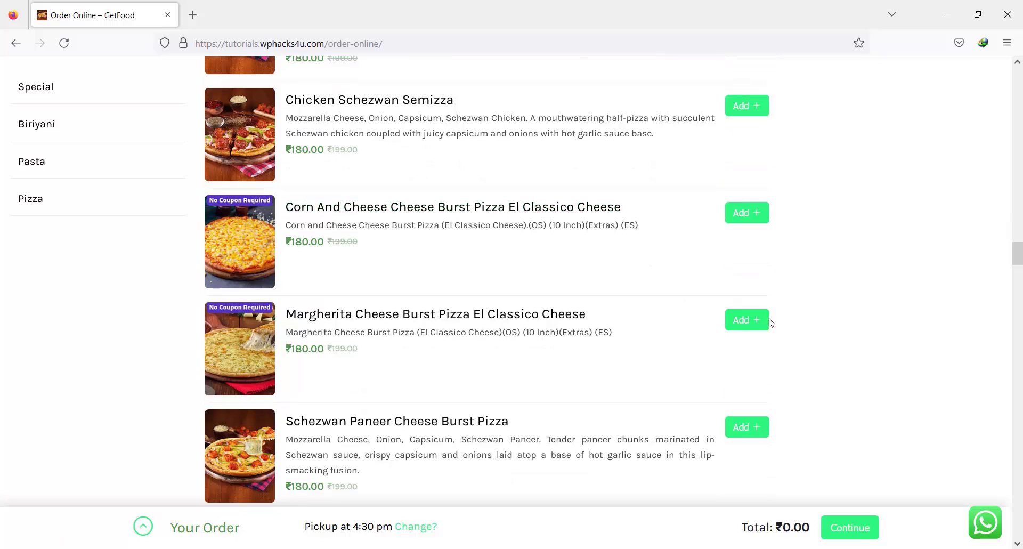
click(738, 320)
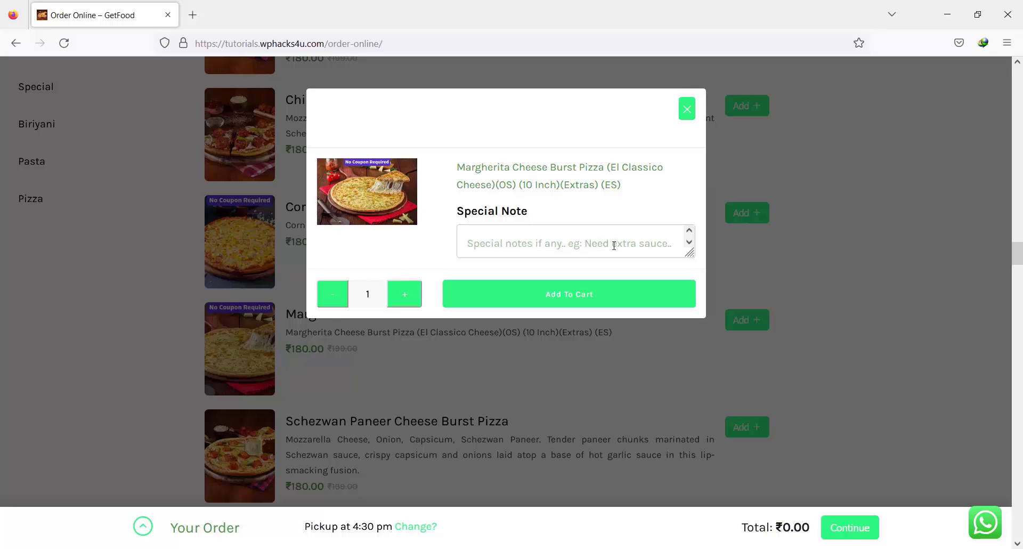
click(402, 293)
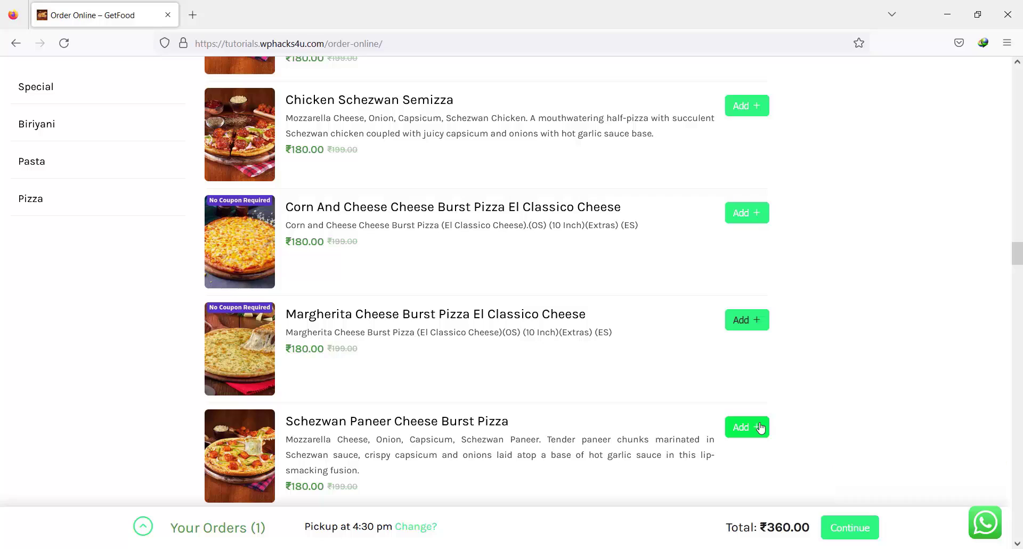
- Continue to checkout and set the service type to Delivery with the time 7:30 pm
click(848, 529)
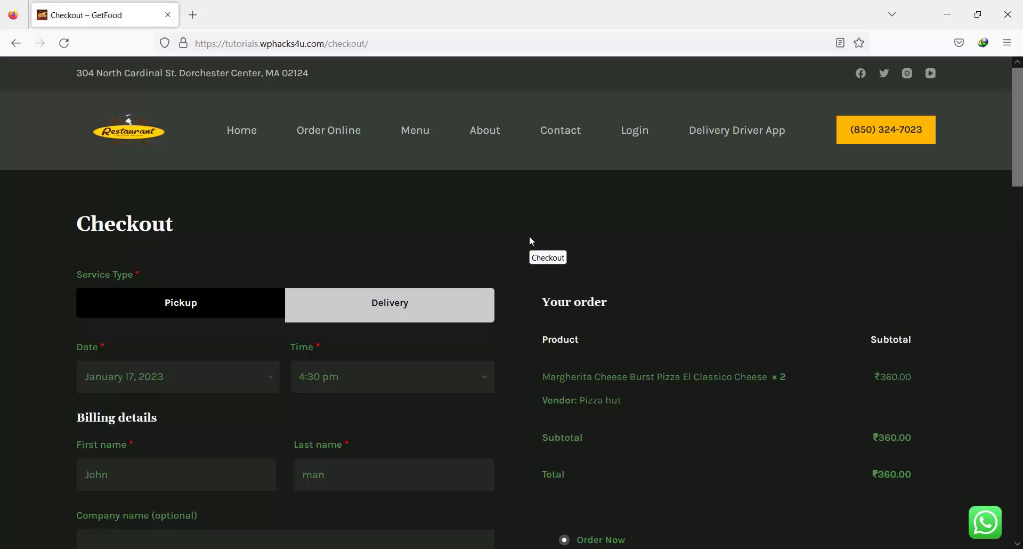
scroll(530, 241, down, 2)
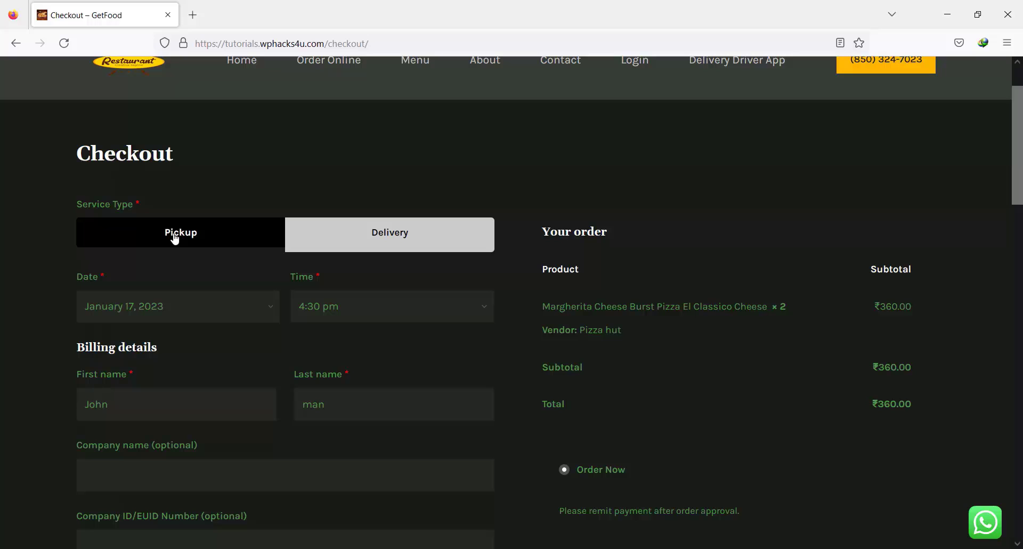
click(372, 239)
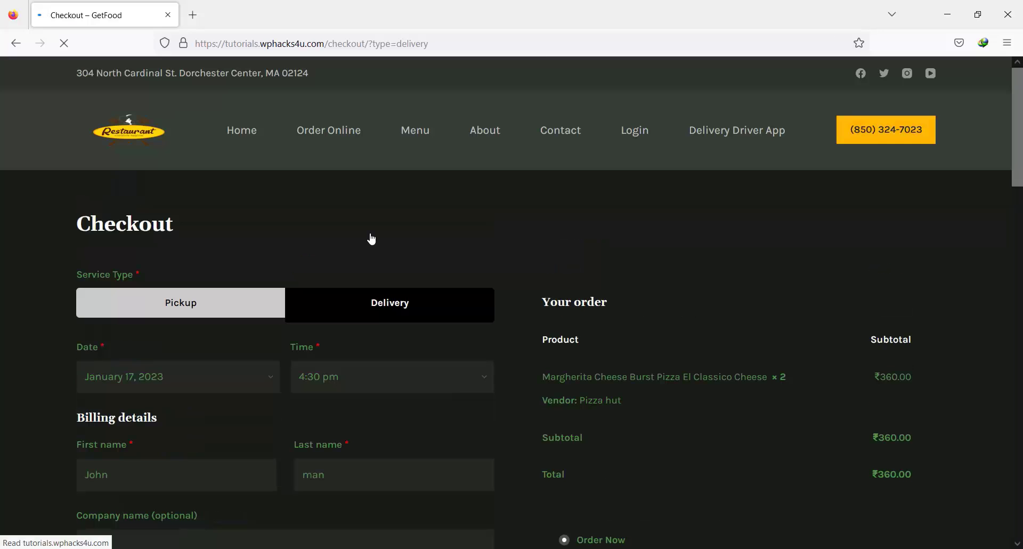
scroll(341, 240, down, 3)
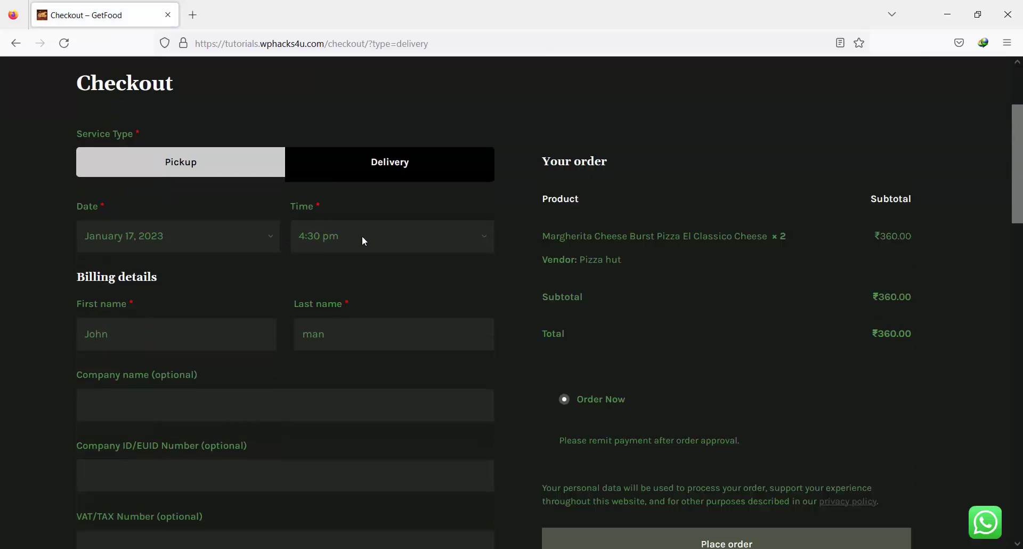
click(363, 239)
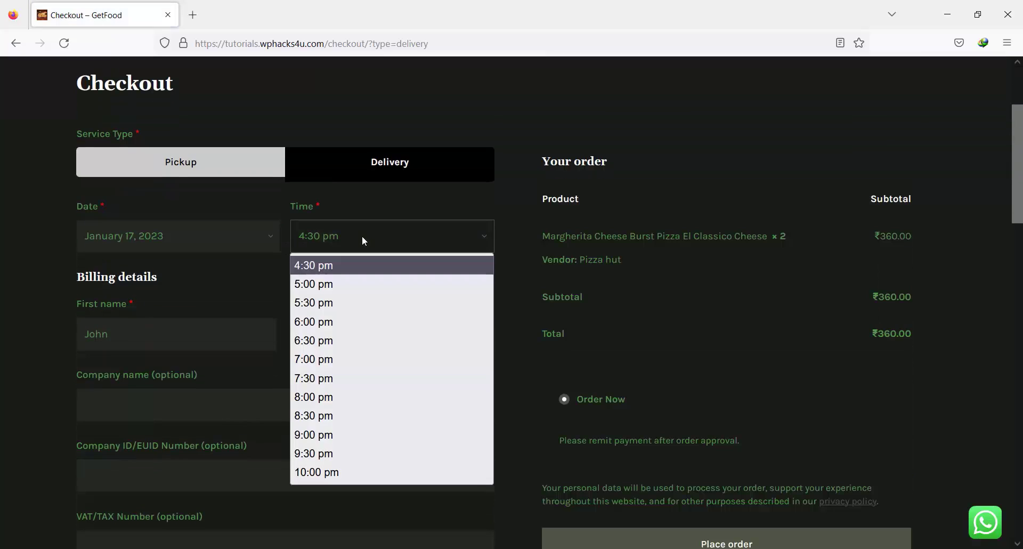
click(335, 378)
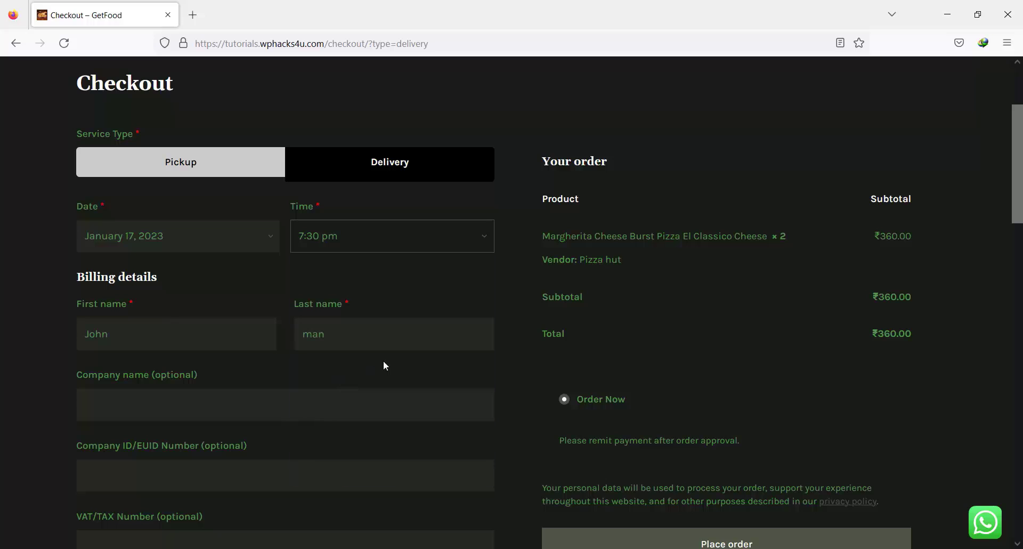
- Highlight the payment note under the Order Now option and place the order
scroll(337, 292, down, 2)
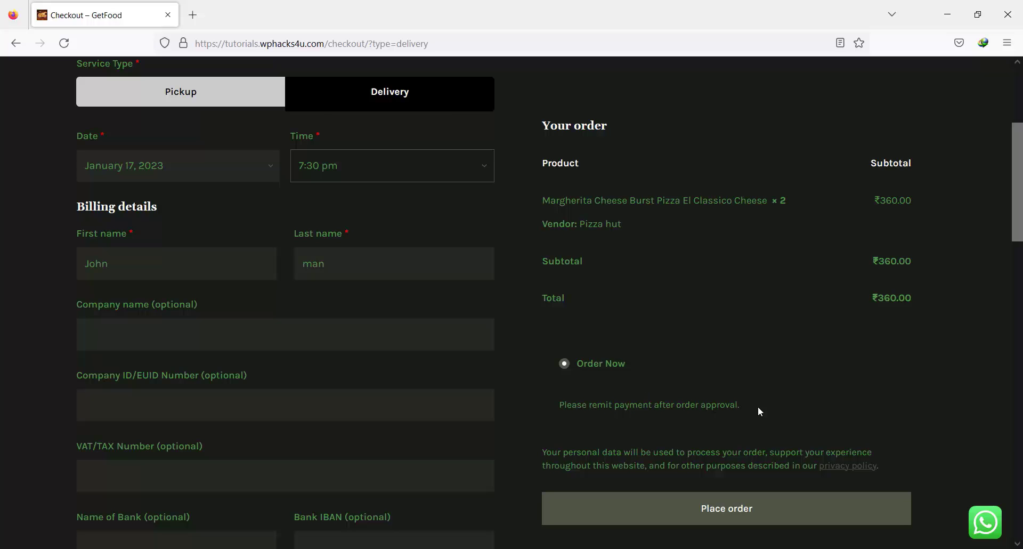
drag(752, 410, 560, 405)
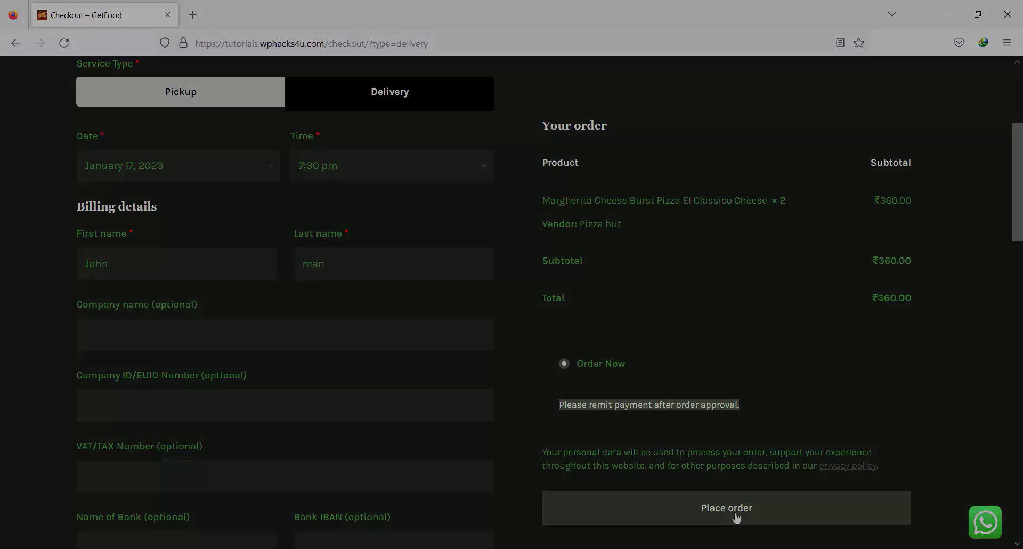
click(736, 517)
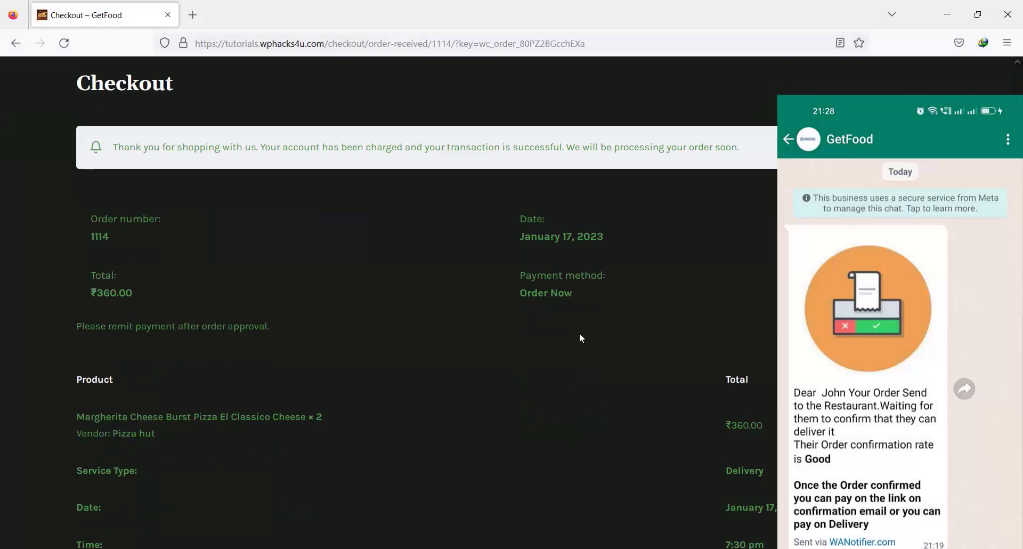
- Approve the newest waiting order in the vendor's order list, and open the Pay now link from the approval email
scroll(579, 338, down, 3)
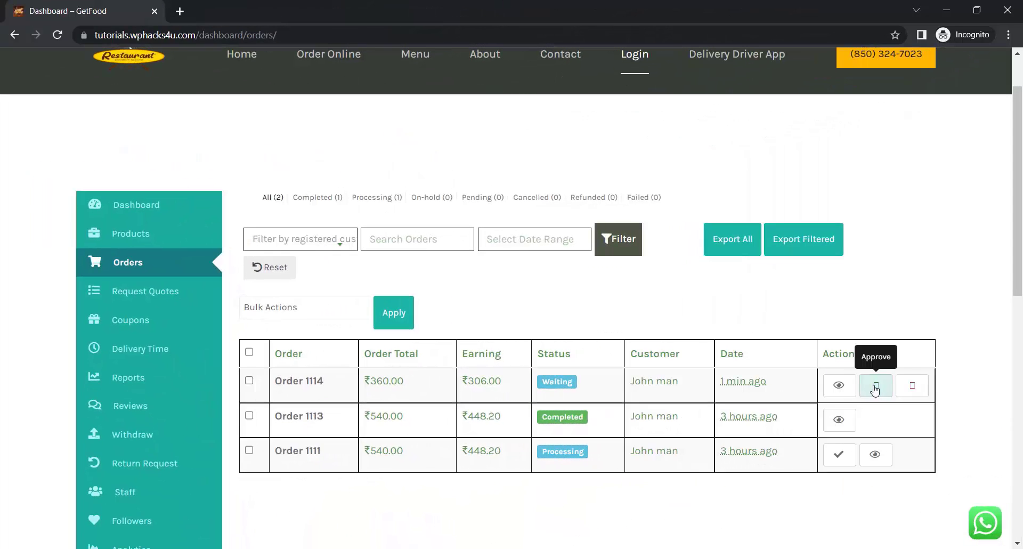
click(875, 387)
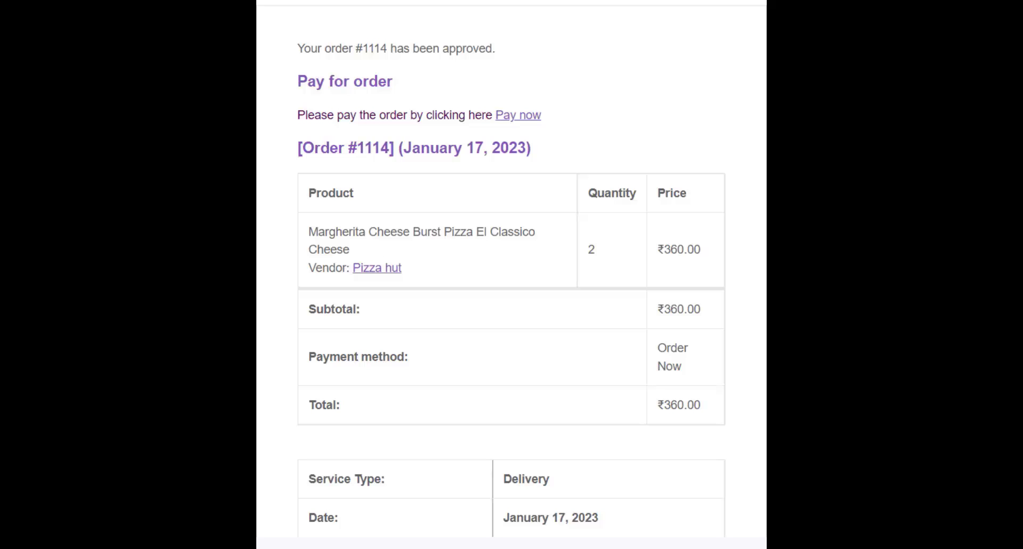
click(517, 115)
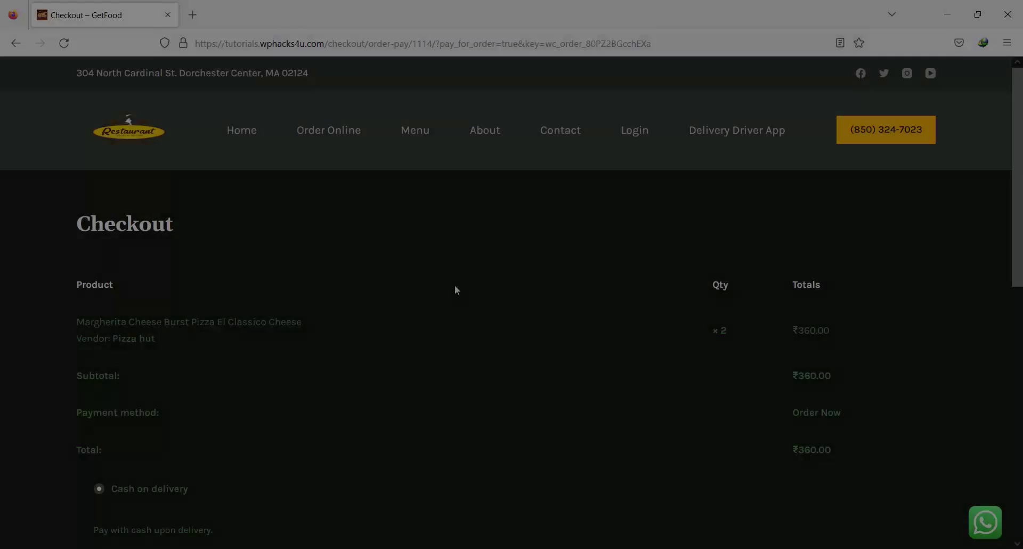
- Select Razorpay as the payment method for the approved order and proceed to pay for it
scroll(455, 284, down, 3)
scroll(457, 290, up, 3)
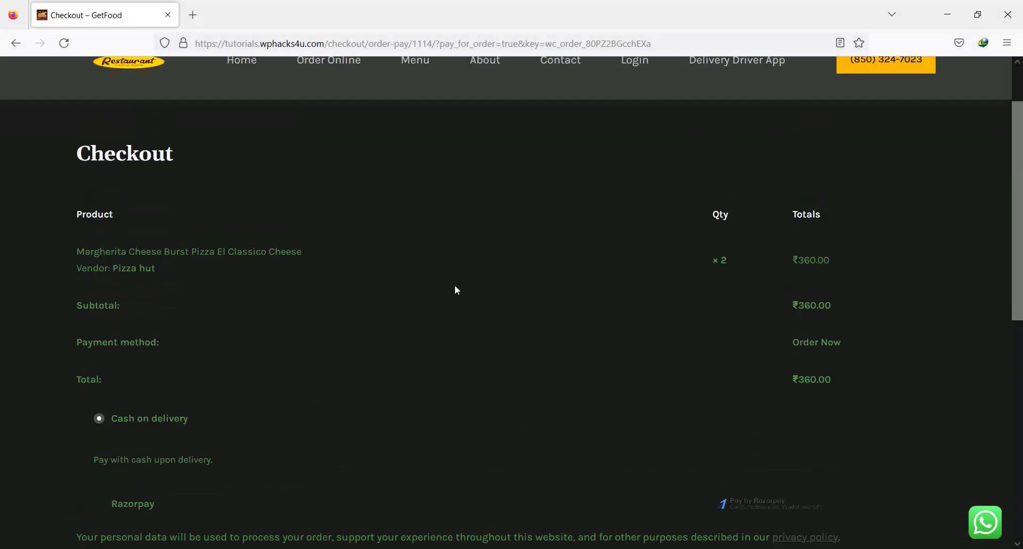
scroll(455, 290, down, 1)
click(121, 433)
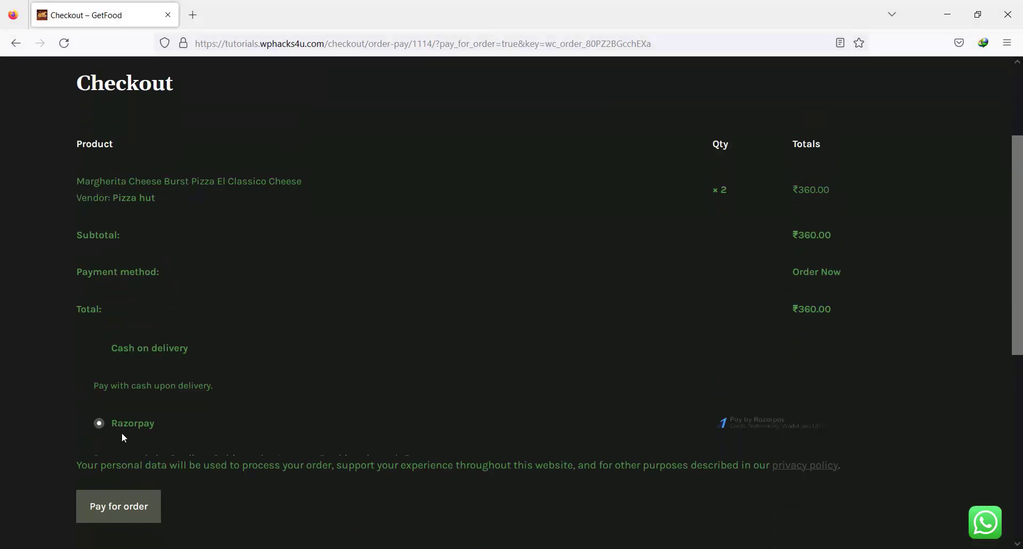
click(122, 512)
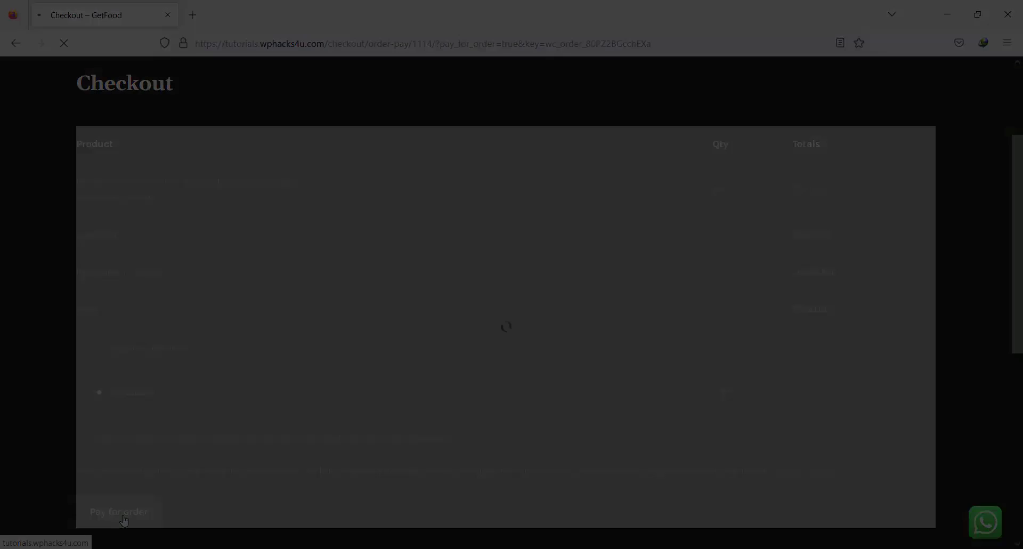
- Choose Card in the Razorpay payment window, paste the card number, and pay without saving the card
scroll(525, 326, down, 3)
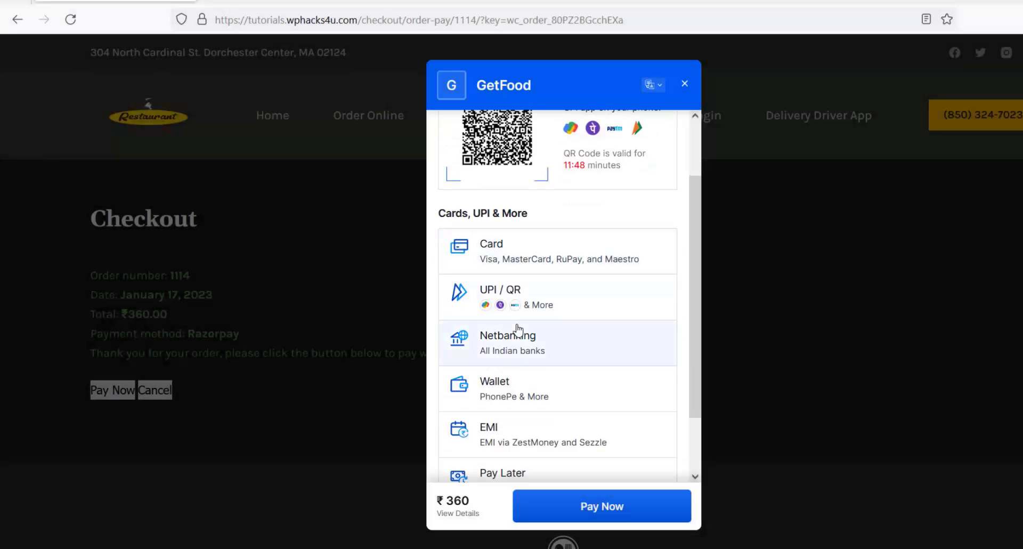
click(517, 182)
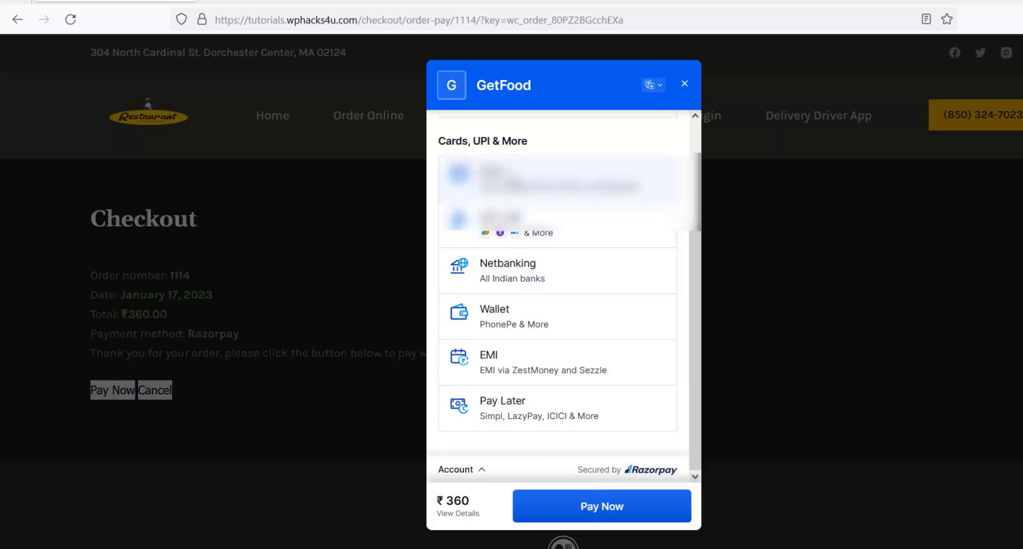
drag(559, 166, 439, 169)
right_click(477, 173)
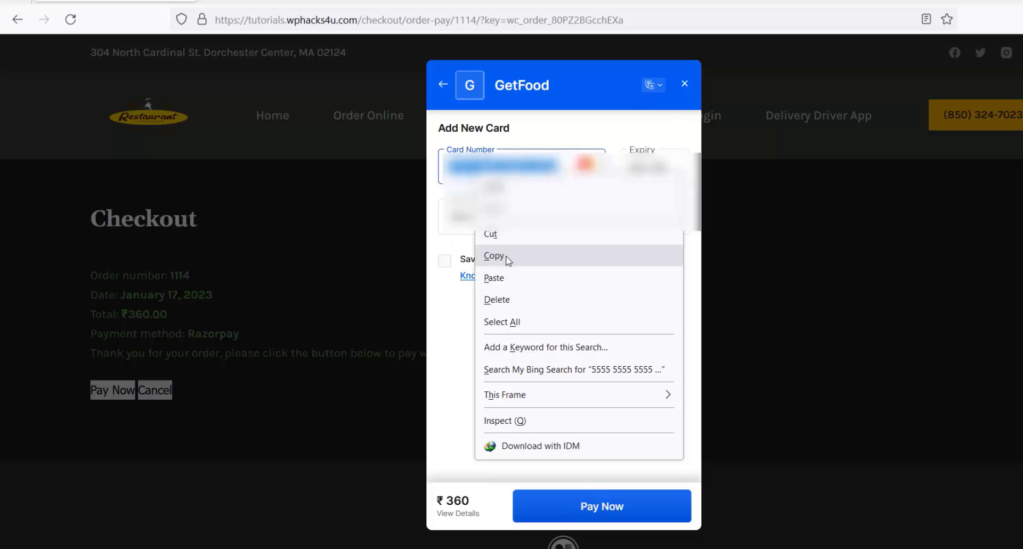
click(494, 278)
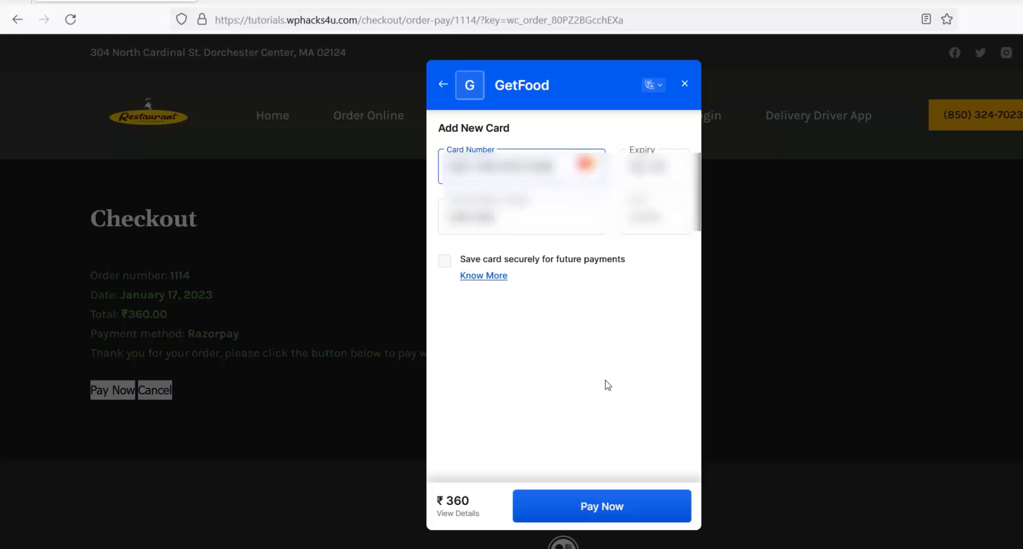
click(593, 516)
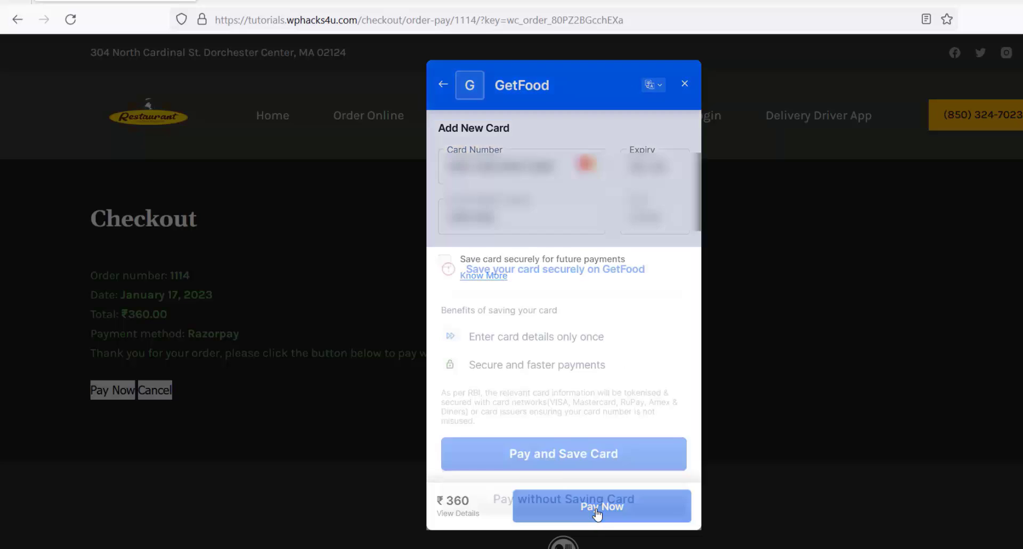
click(567, 501)
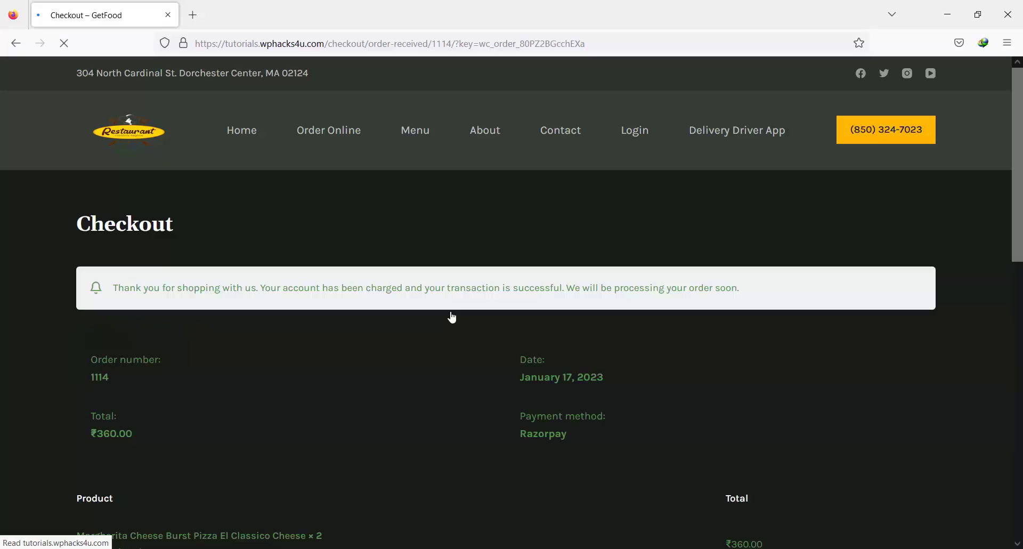
- Review the paid order's details, and mark the newest processing order as complete in the vendor's order list
scroll(452, 317, down, 5)
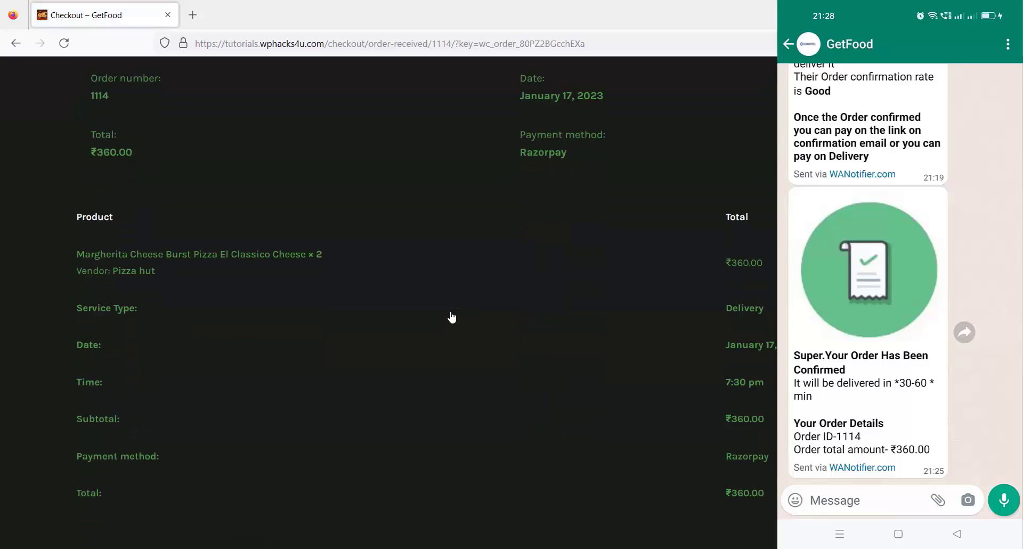
scroll(452, 317, down, 1)
scroll(452, 317, up, 1)
scroll(452, 317, up, 1)
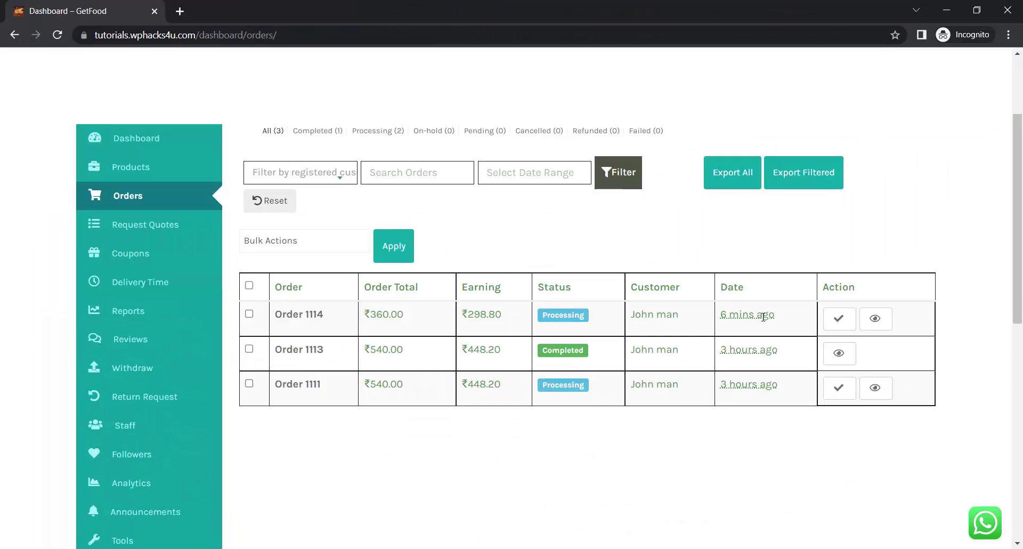
click(839, 318)
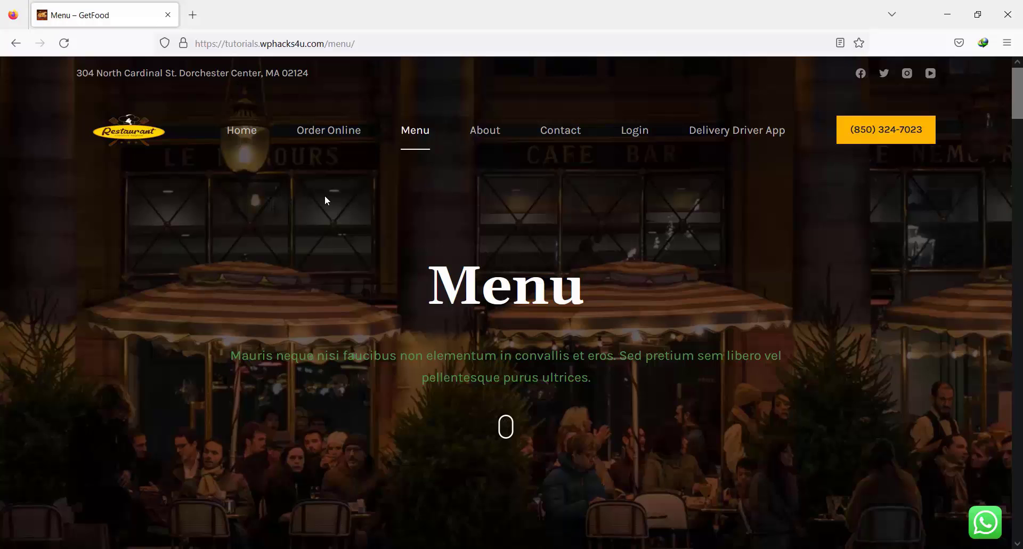
- Examine the Menu page's food categories, starters, salads and fish and meat sections, and look through the About page
scroll(319, 209, down, 6)
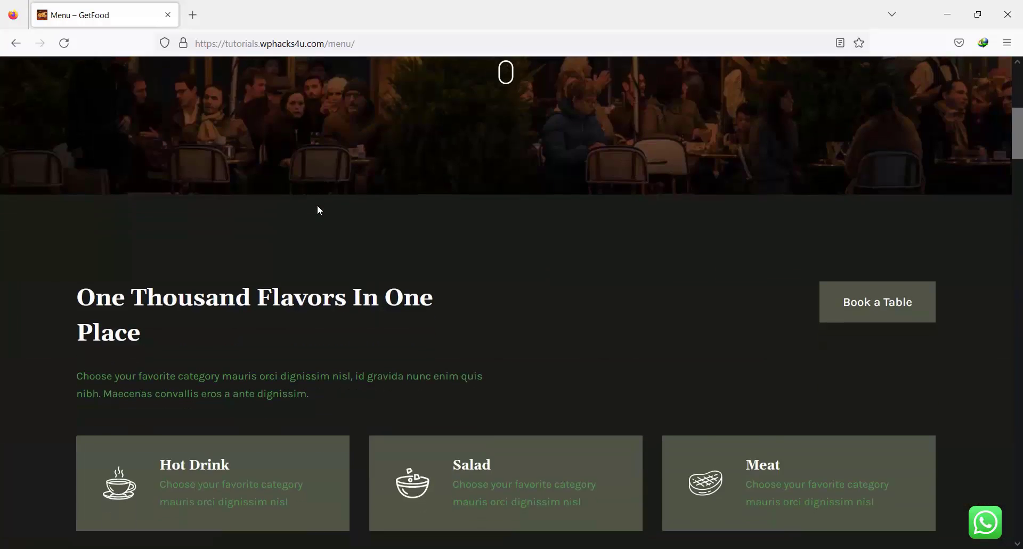
scroll(318, 209, down, 4)
scroll(318, 209, down, 5)
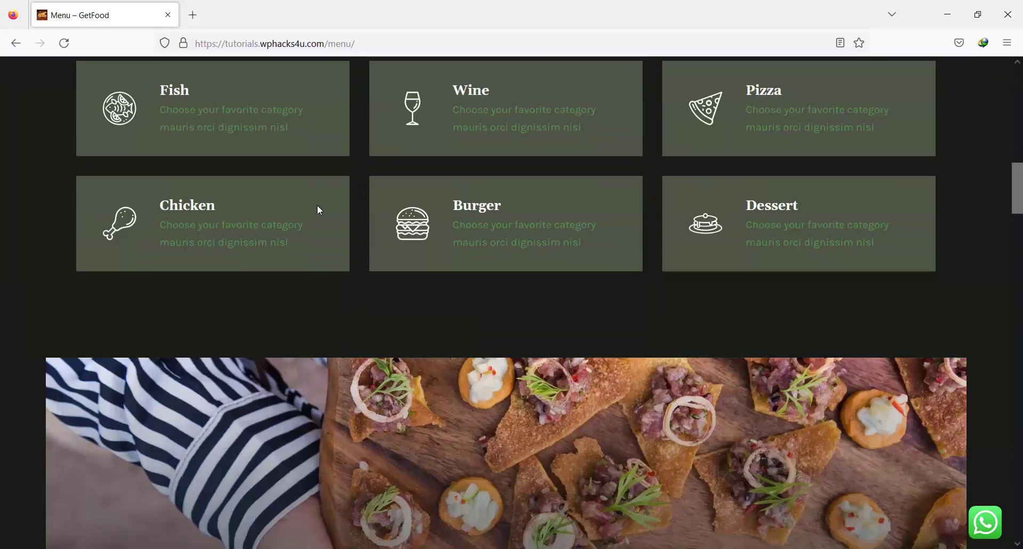
scroll(319, 209, down, 6)
scroll(318, 210, down, 5)
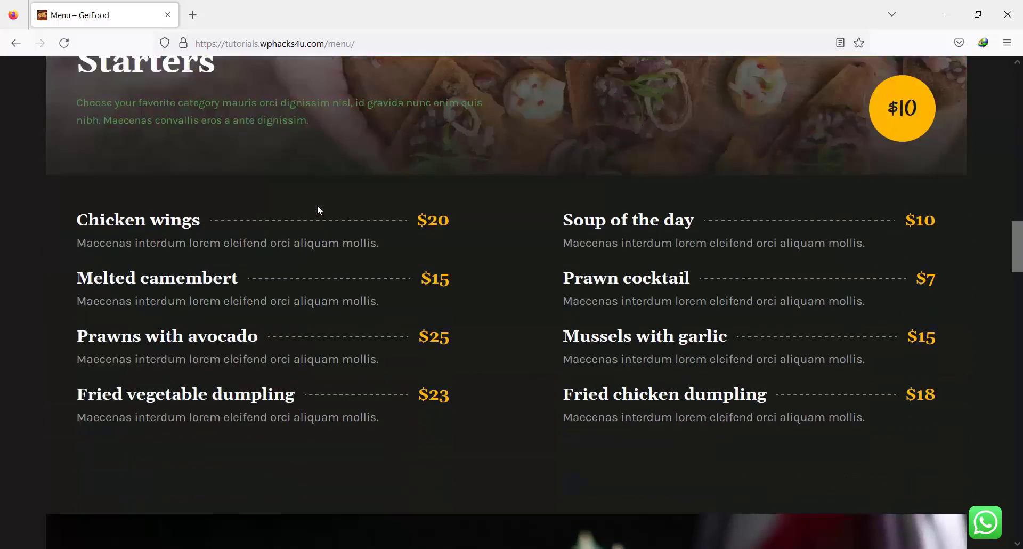
scroll(318, 207, down, 9)
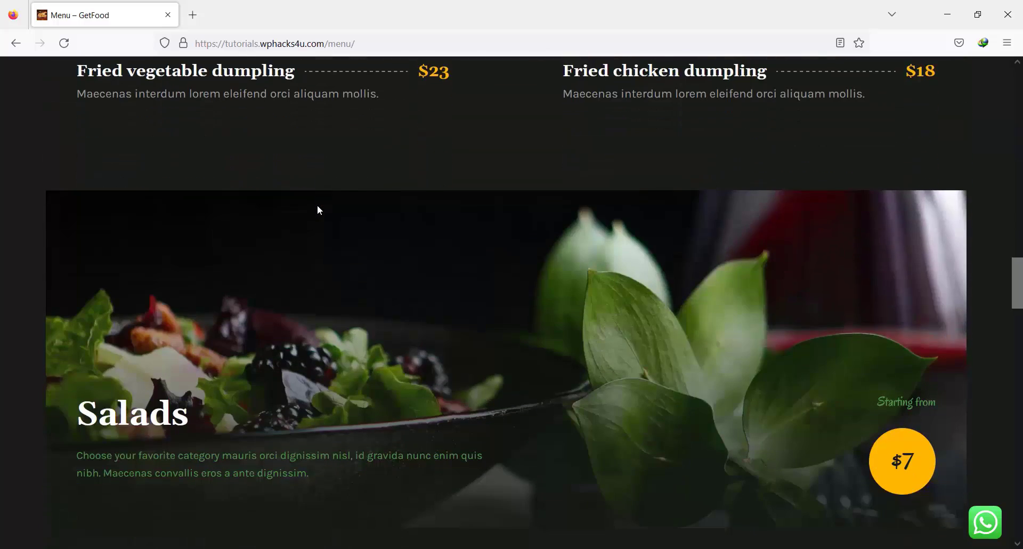
scroll(317, 209, down, 10)
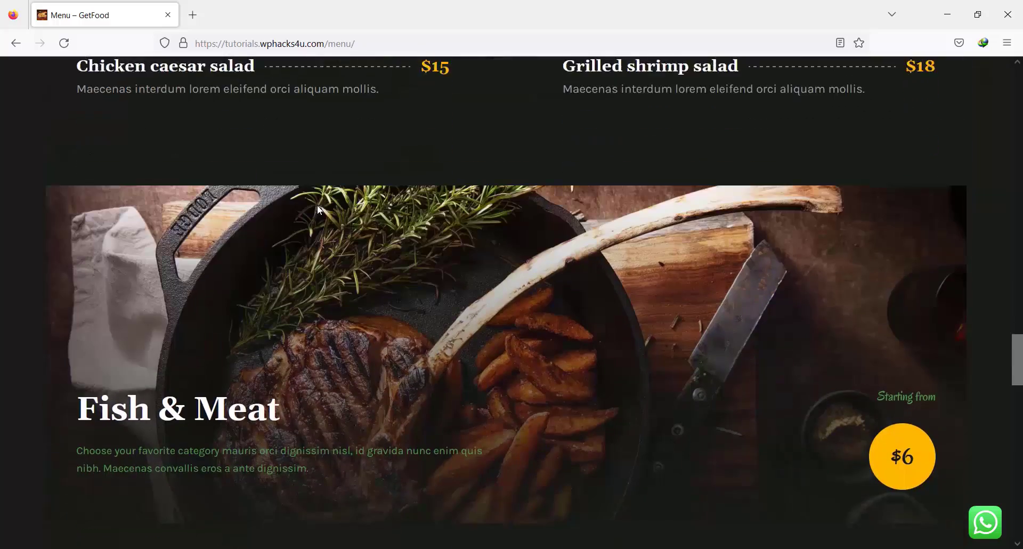
scroll(318, 209, down, 7)
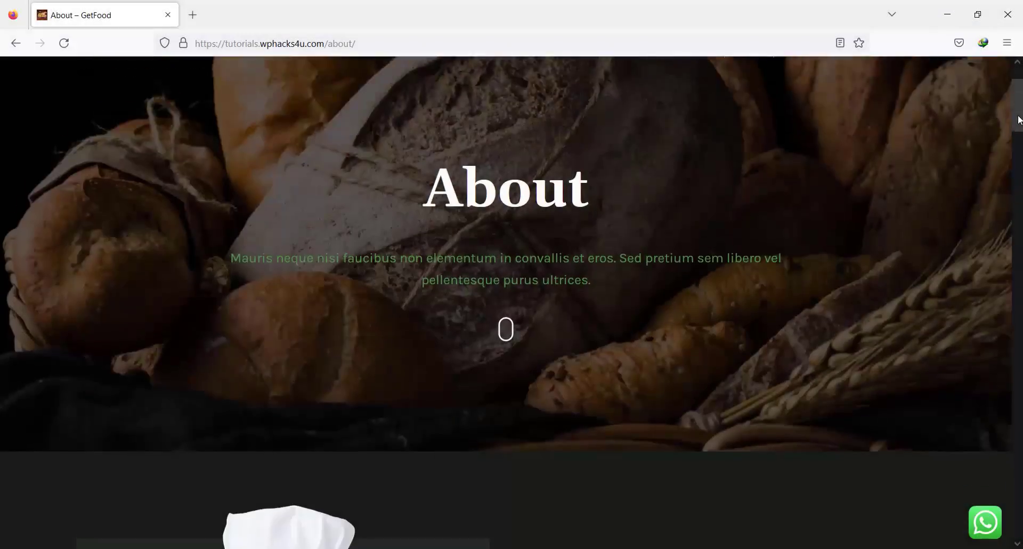
drag(1017, 113, 1017, 484)
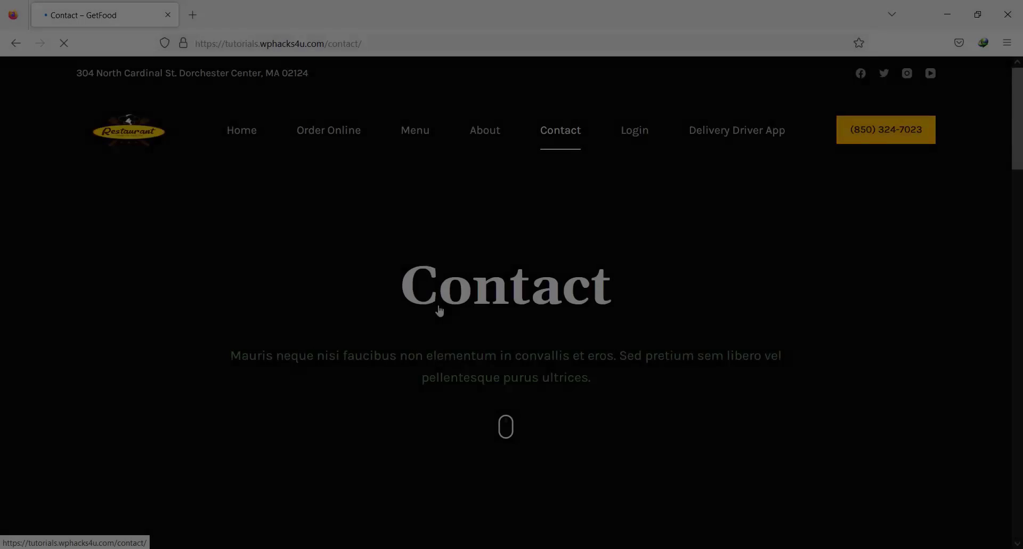
- Examine the Contact page's contact details, Book a table online form and map
scroll(439, 306, down, 5)
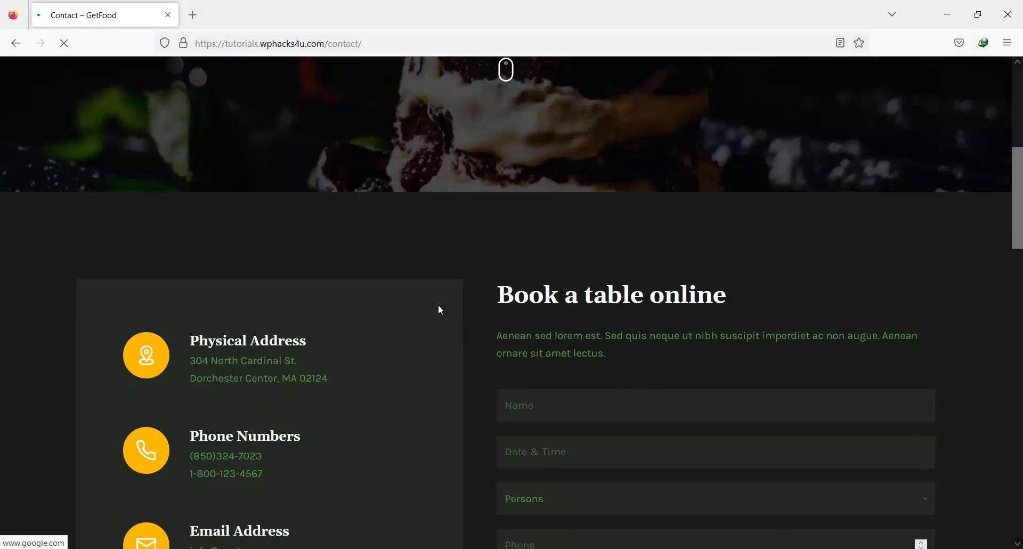
scroll(439, 305, down, 2)
scroll(440, 305, down, 1)
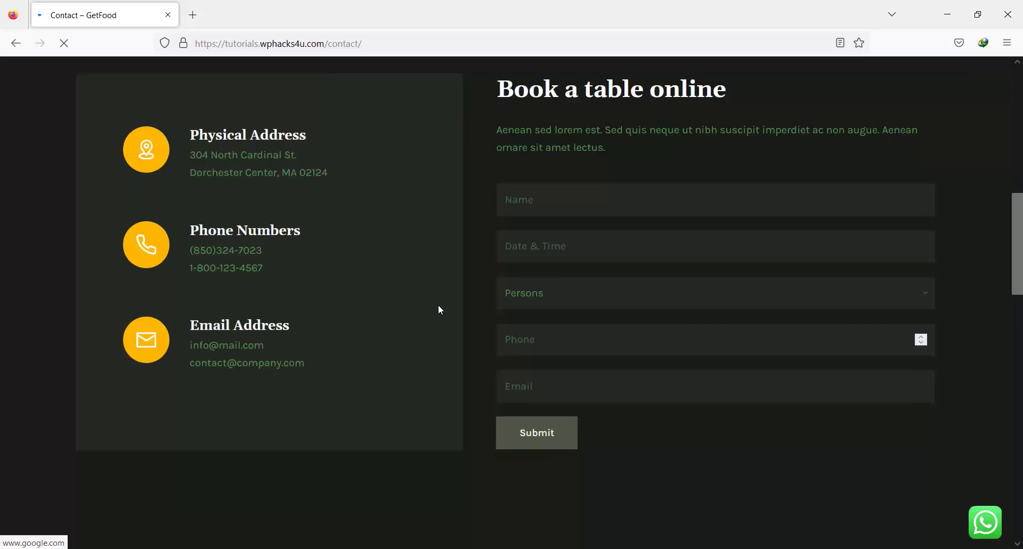
scroll(438, 305, down, 6)
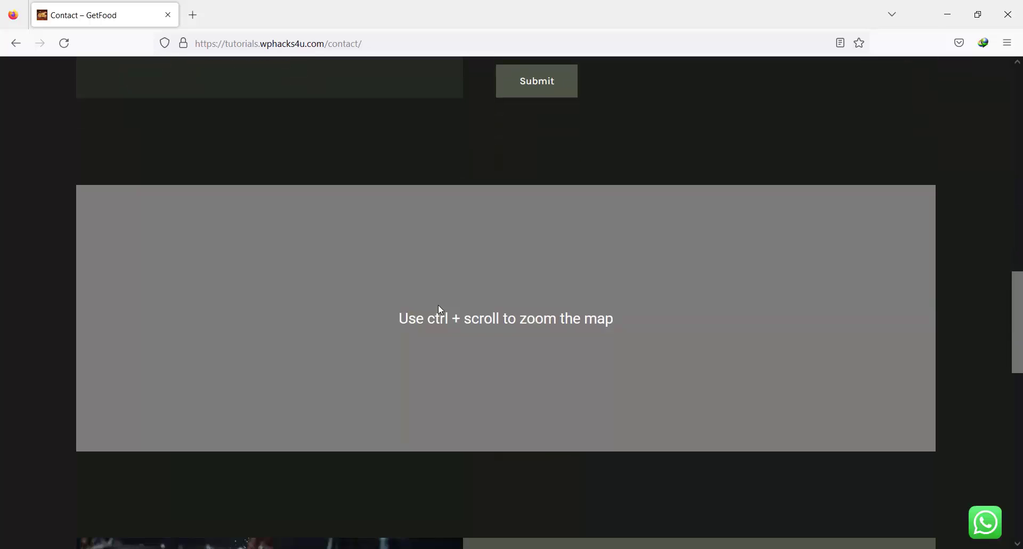
scroll(438, 304, up, 1)
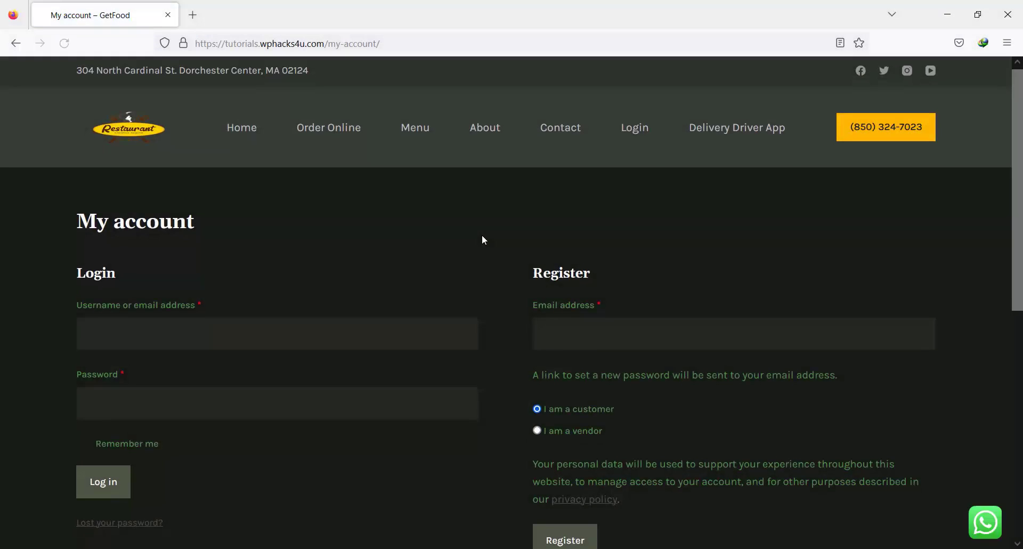
- Choose the vendor option in the My account registration form and review the fields it requires
scroll(483, 239, down, 1)
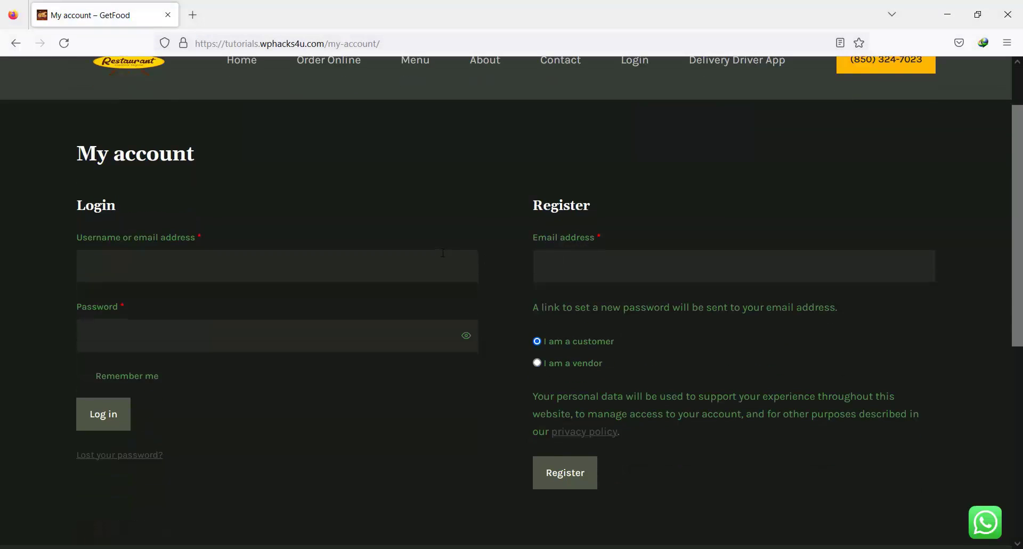
scroll(443, 252, up, 1)
click(541, 364)
scroll(595, 354, down, 3)
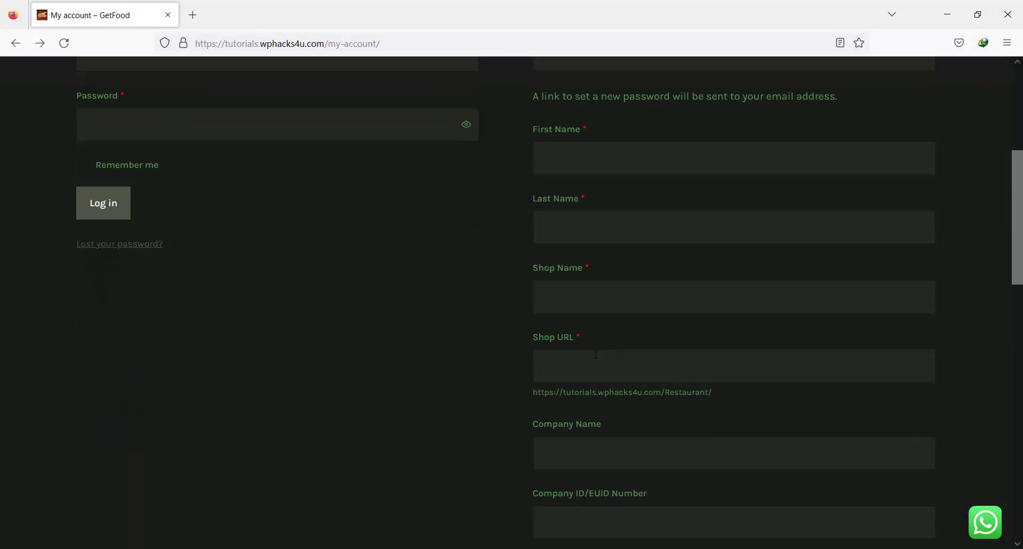
scroll(596, 355, down, 6)
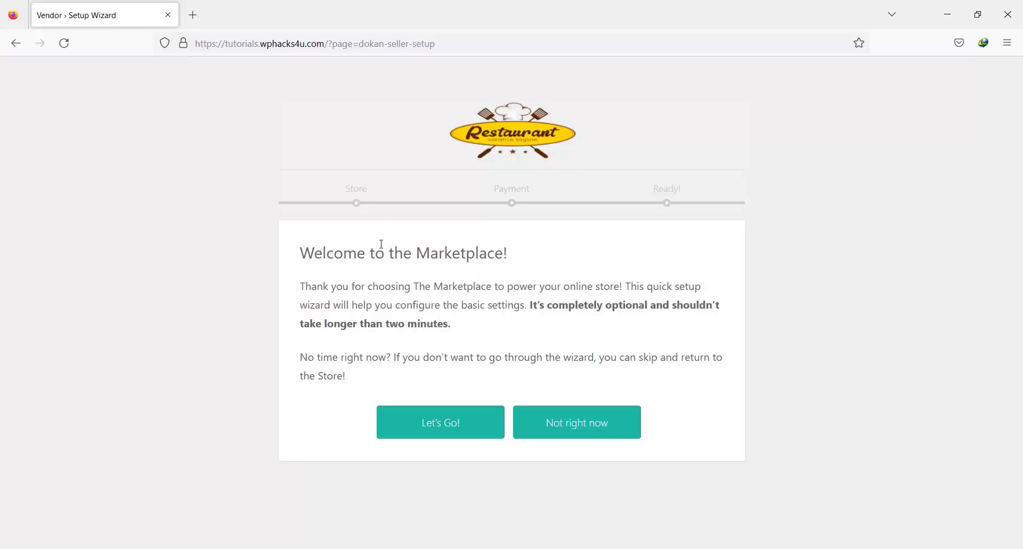
- Start the vendor setup wizard, skip its Store and Payment steps, and open the new store's dashboard
click(471, 424)
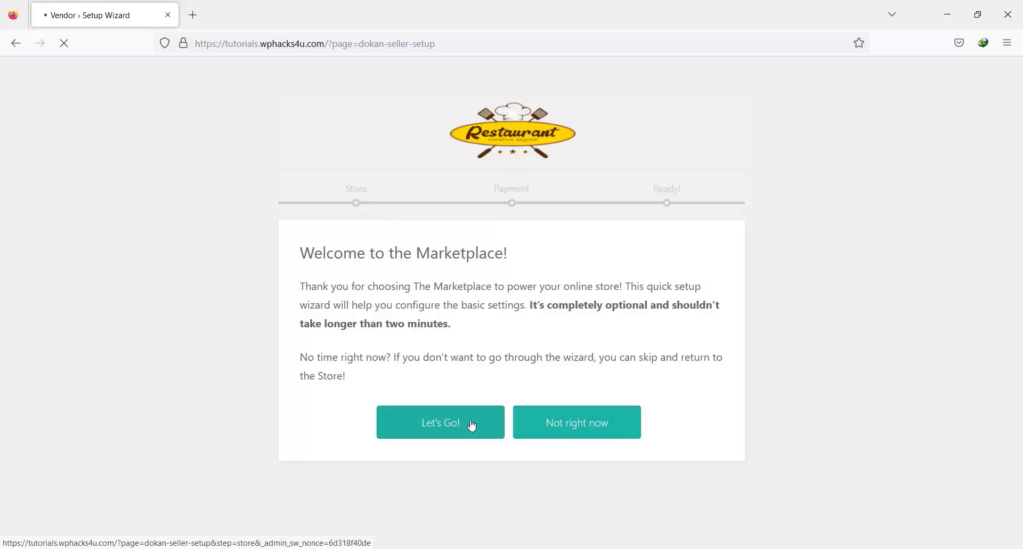
scroll(411, 263, down, 2)
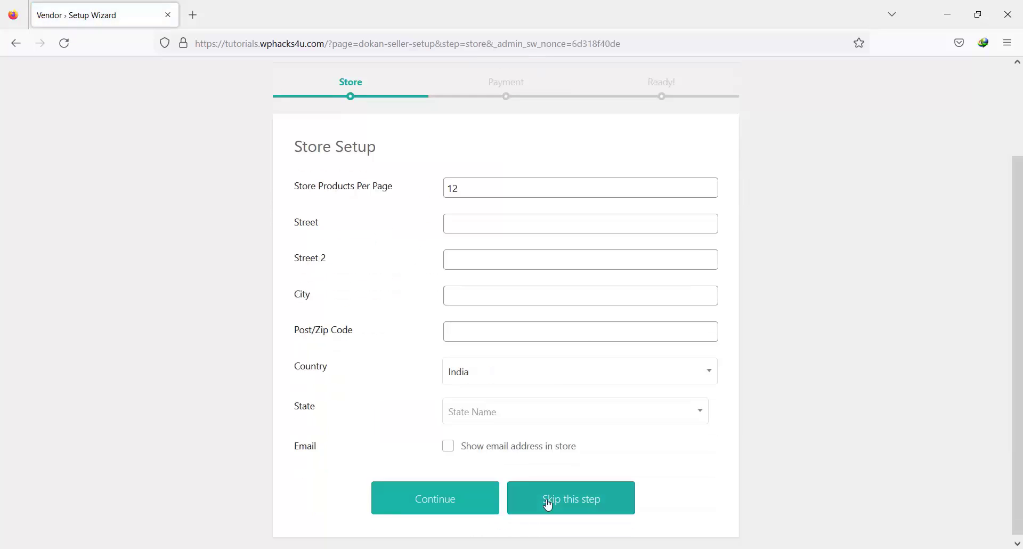
click(548, 504)
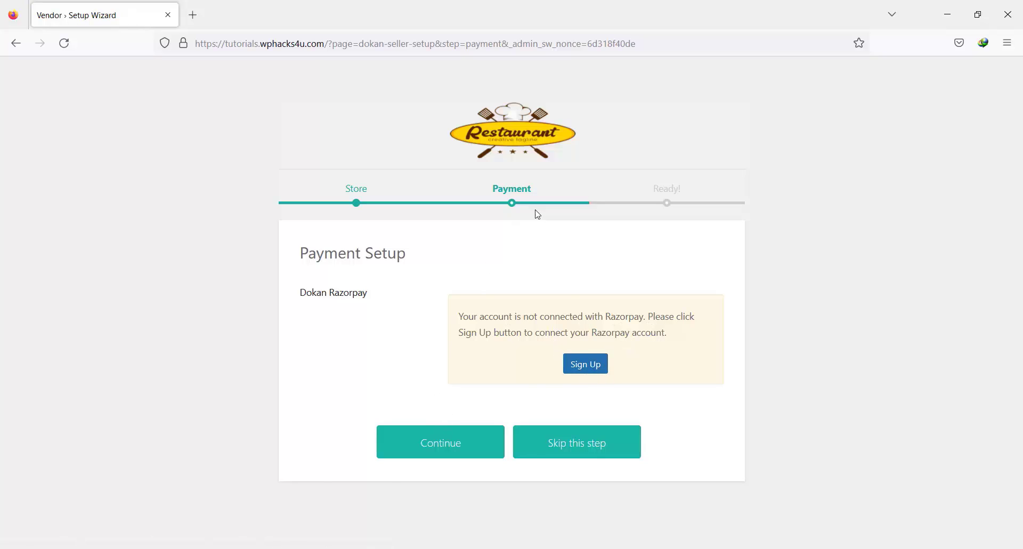
click(591, 449)
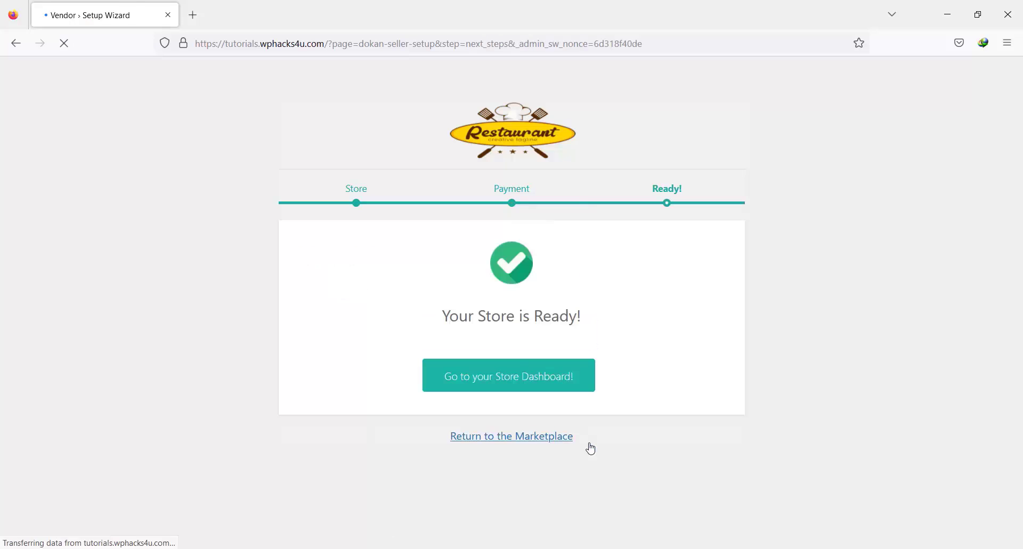
click(509, 388)
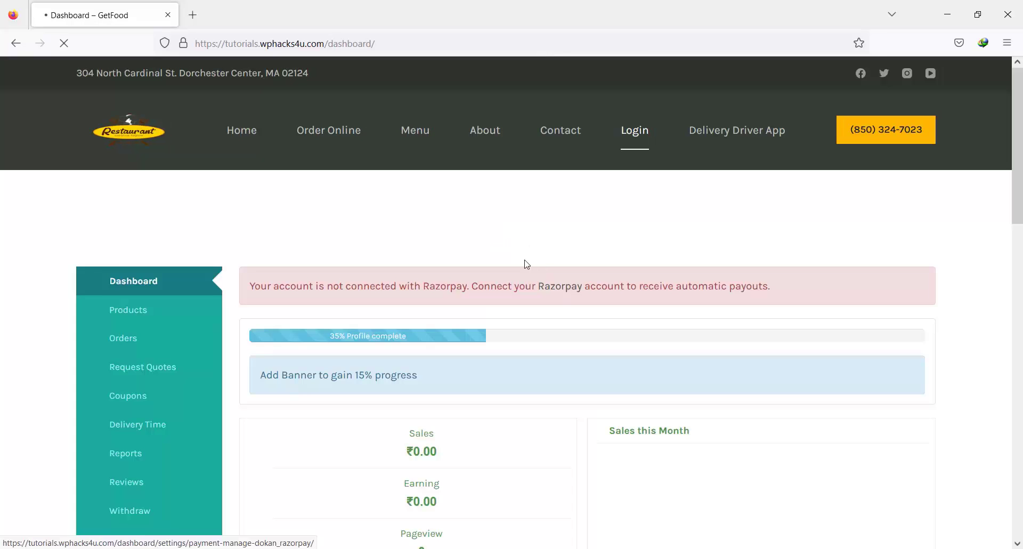
scroll(527, 264, down, 3)
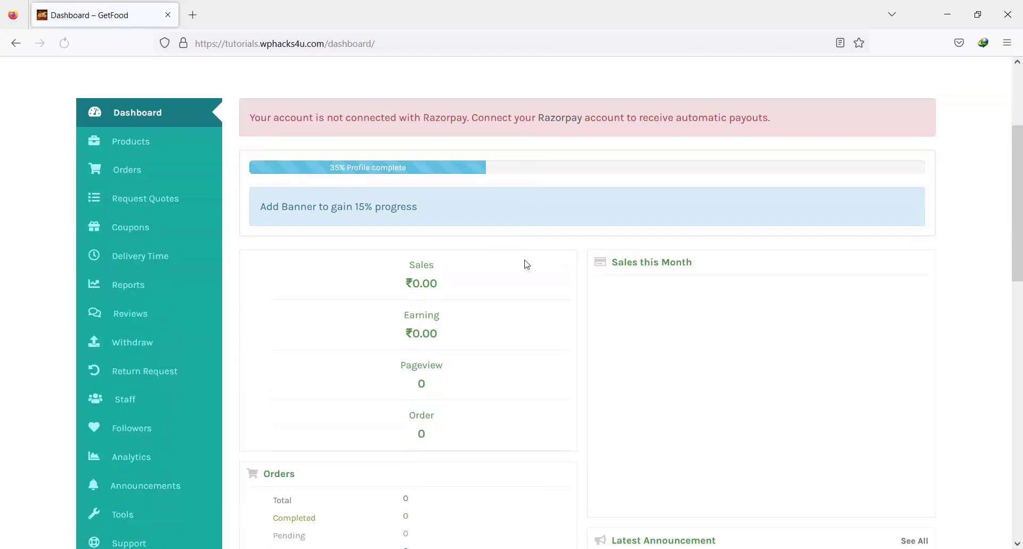
- Open the Delivery Driver App, look through its dashboard and navigation menu, and go back
scroll(526, 264, down, 1)
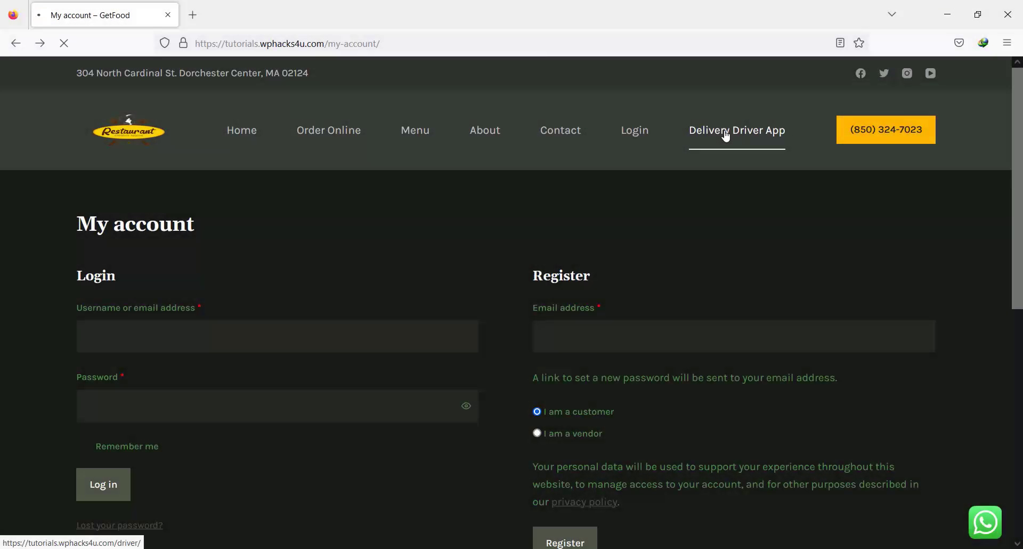
click(725, 136)
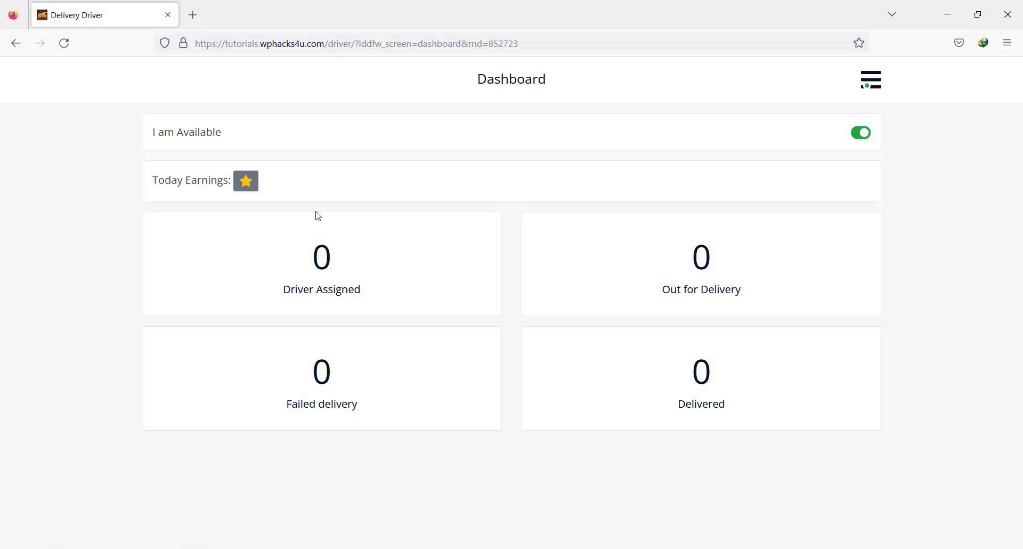
click(873, 80)
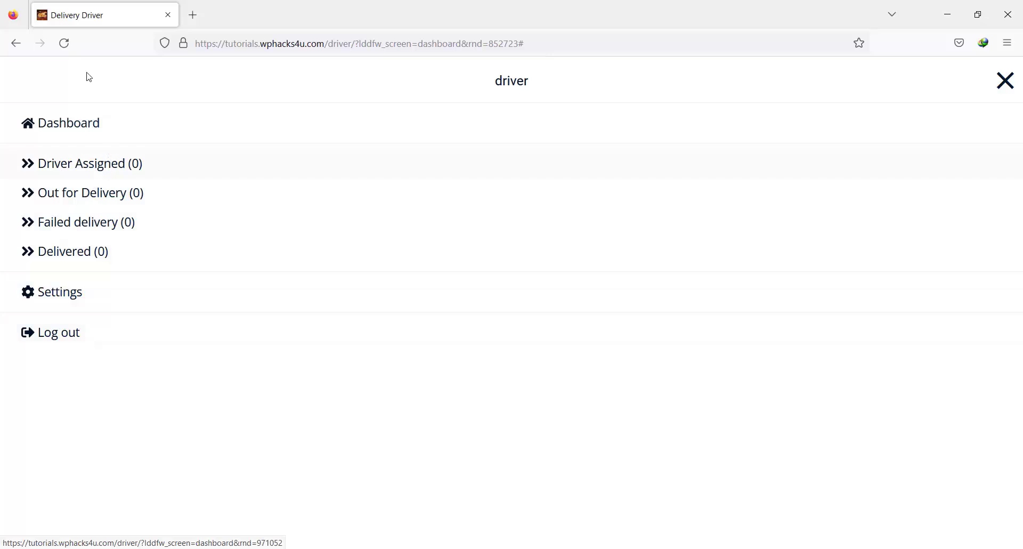
click(81, 130)
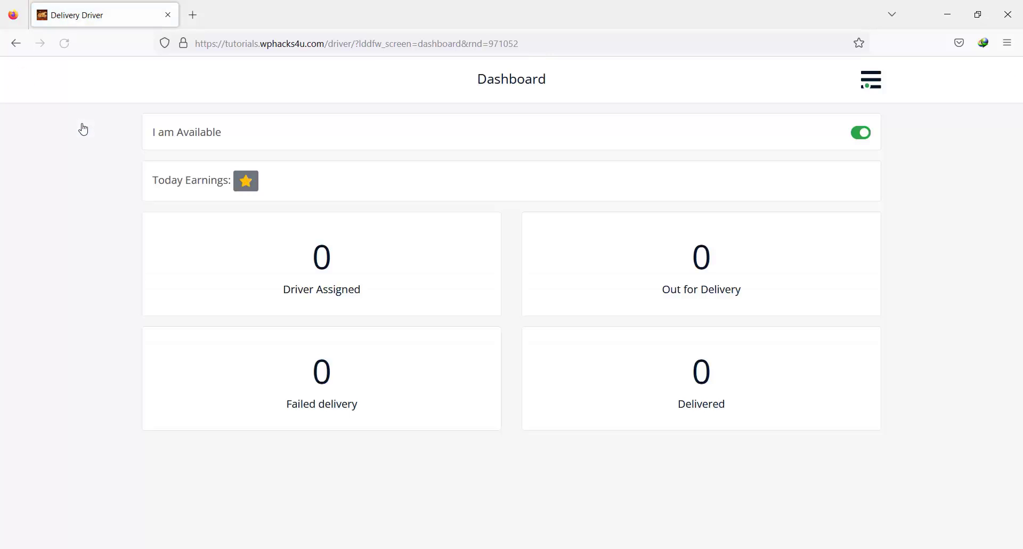
click(15, 43)
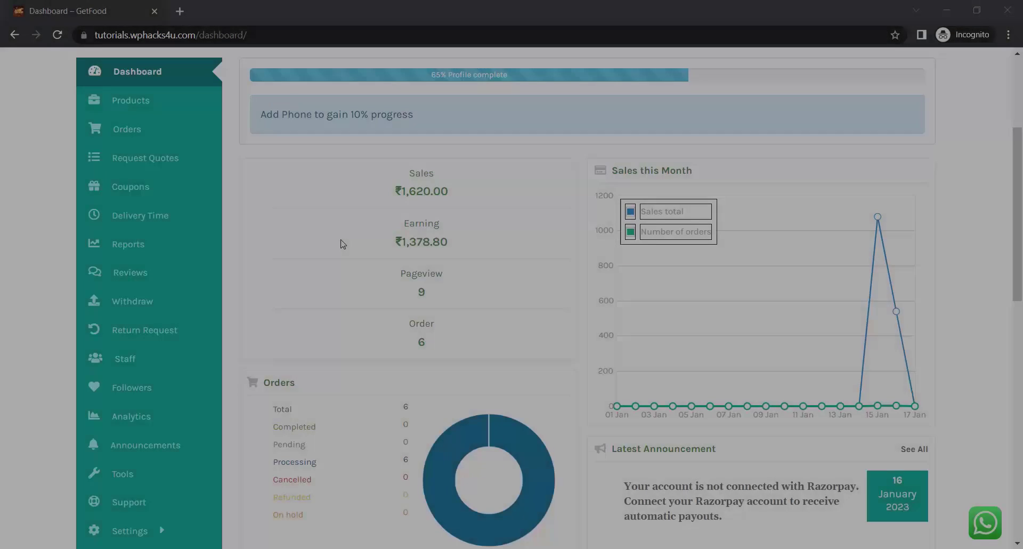
- Examine the established vendor's dashboard, covering sales, earnings, orders, reviews, products and the latest announcement
scroll(341, 243, down, 2)
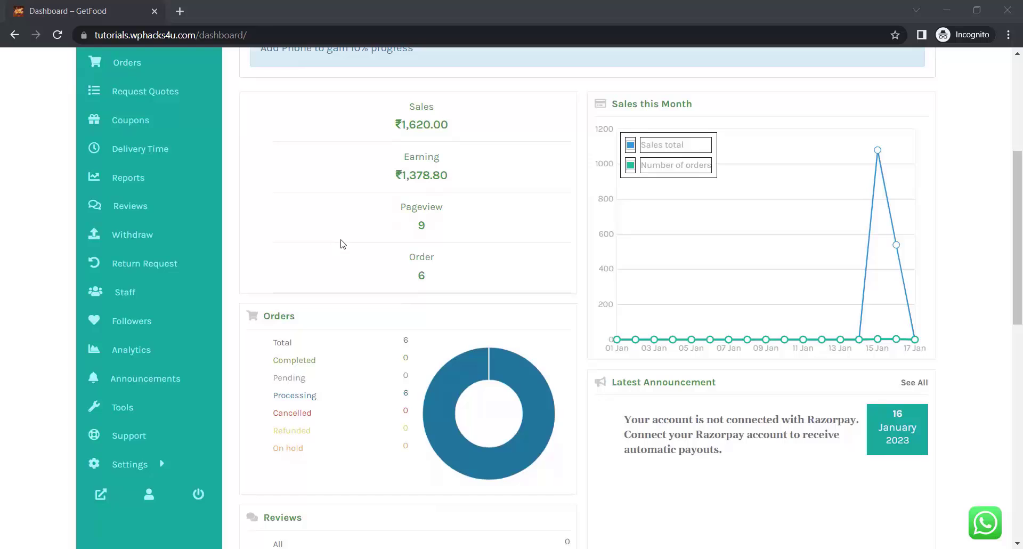
scroll(343, 243, down, 1)
scroll(343, 243, down, 5)
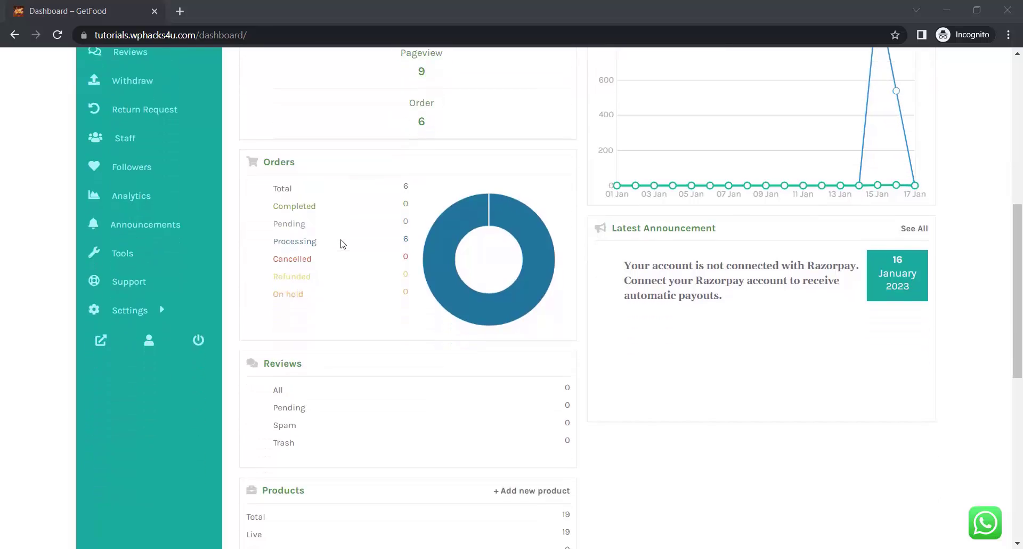
scroll(342, 244, down, 2)
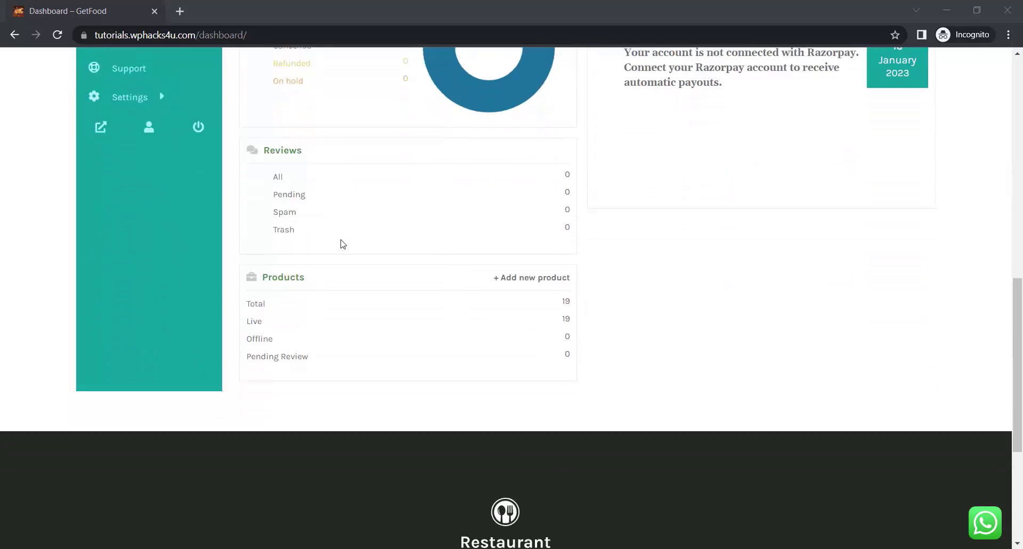
scroll(343, 243, up, 2)
scroll(343, 243, up, 5)
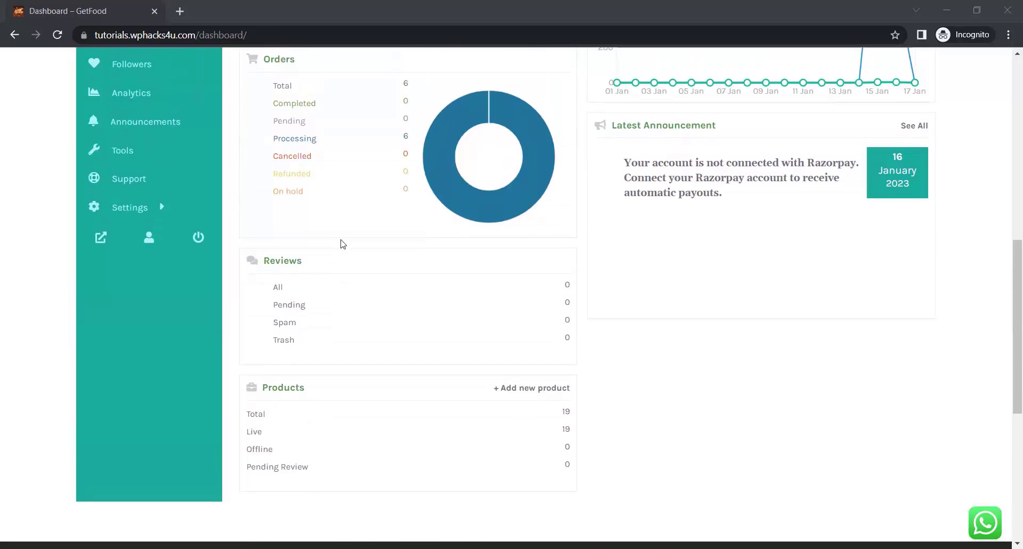
scroll(343, 244, up, 1)
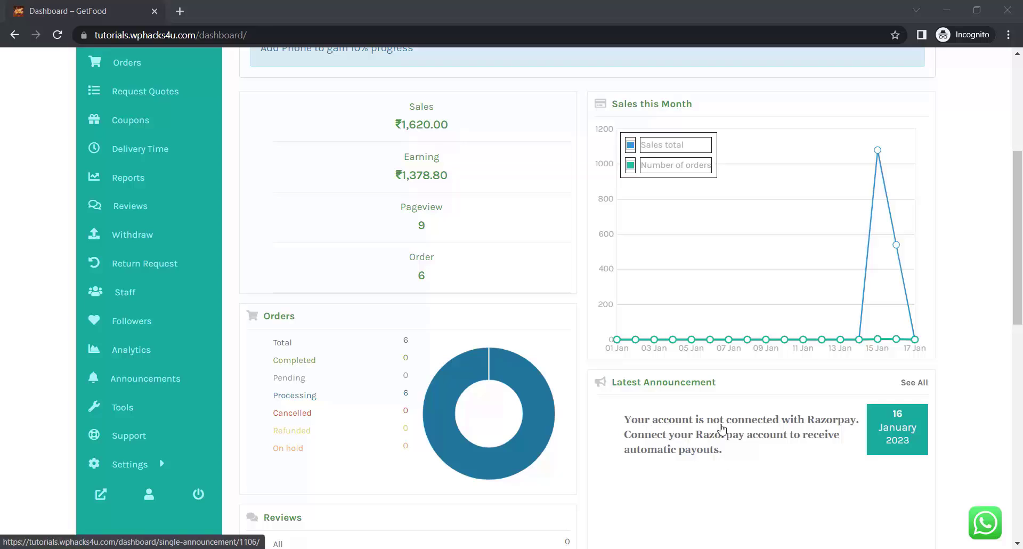
scroll(231, 335, up, 2)
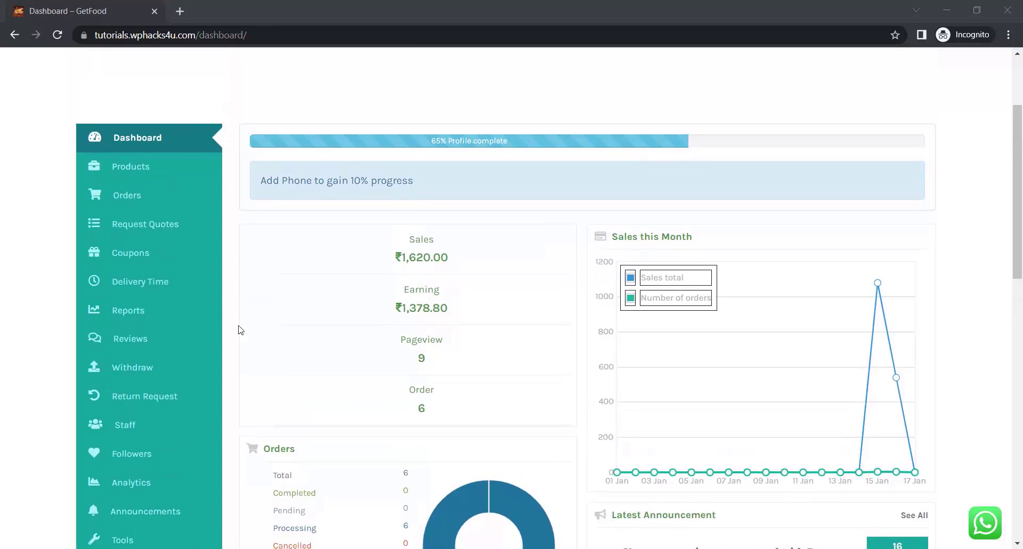
- Open the vendor's Products page and examine the product list, its columns and its row actions
click(130, 169)
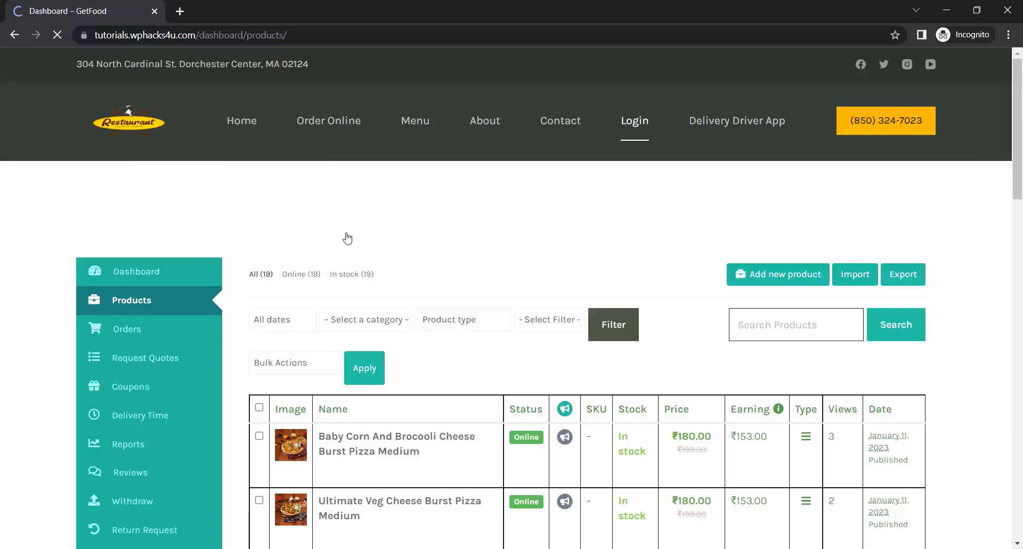
scroll(347, 238, down, 4)
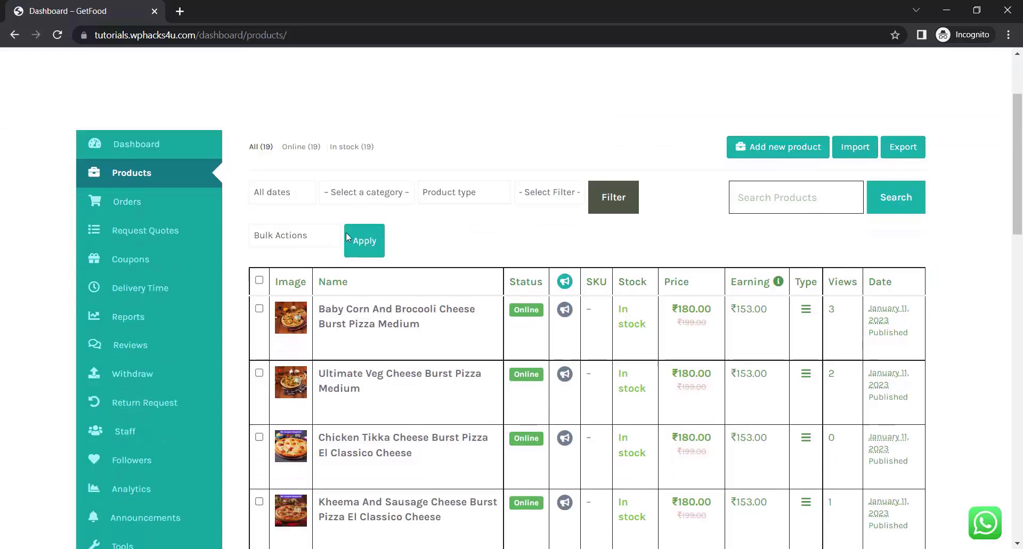
scroll(347, 237, down, 2)
scroll(319, 235, up, 2)
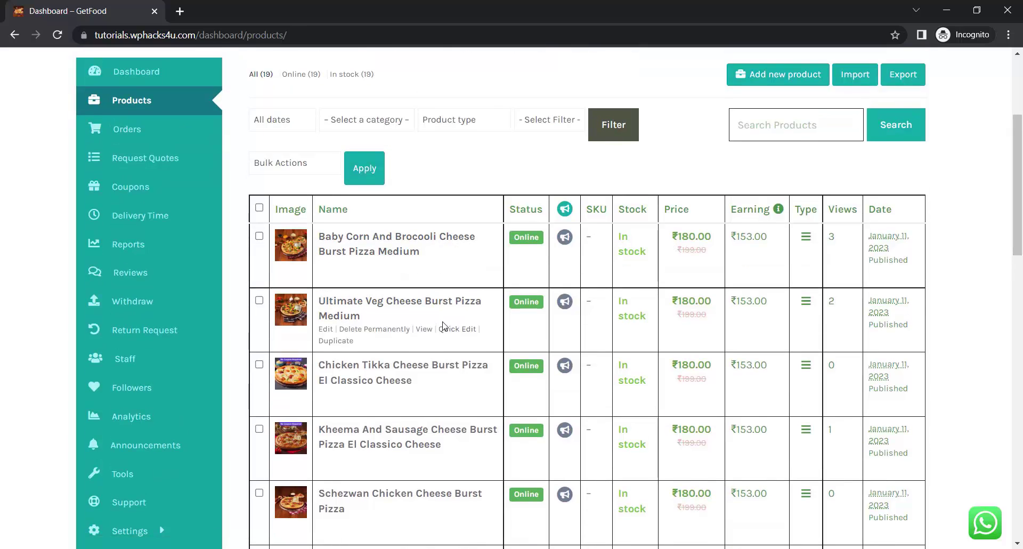
scroll(441, 265, down, 4)
scroll(441, 331, down, 5)
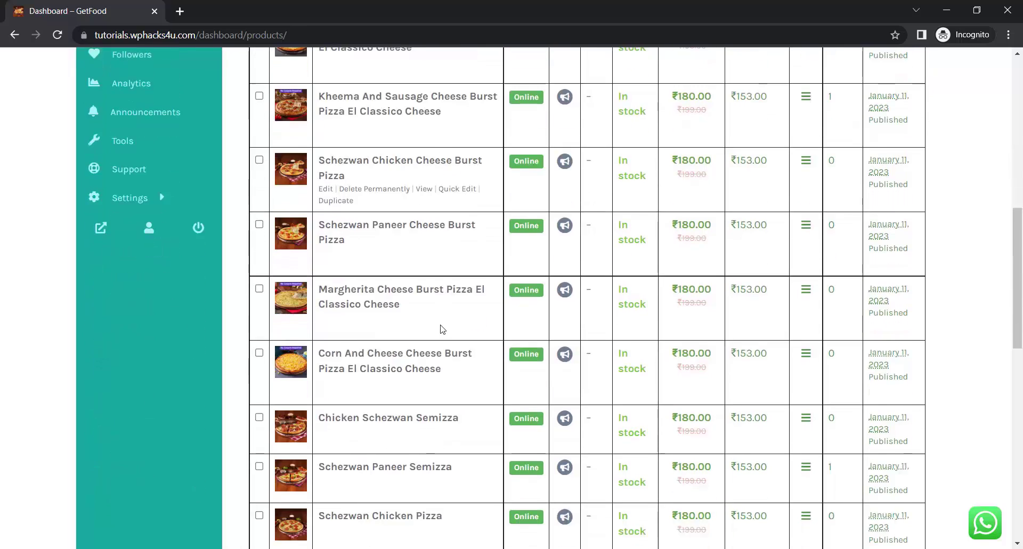
scroll(441, 329, up, 10)
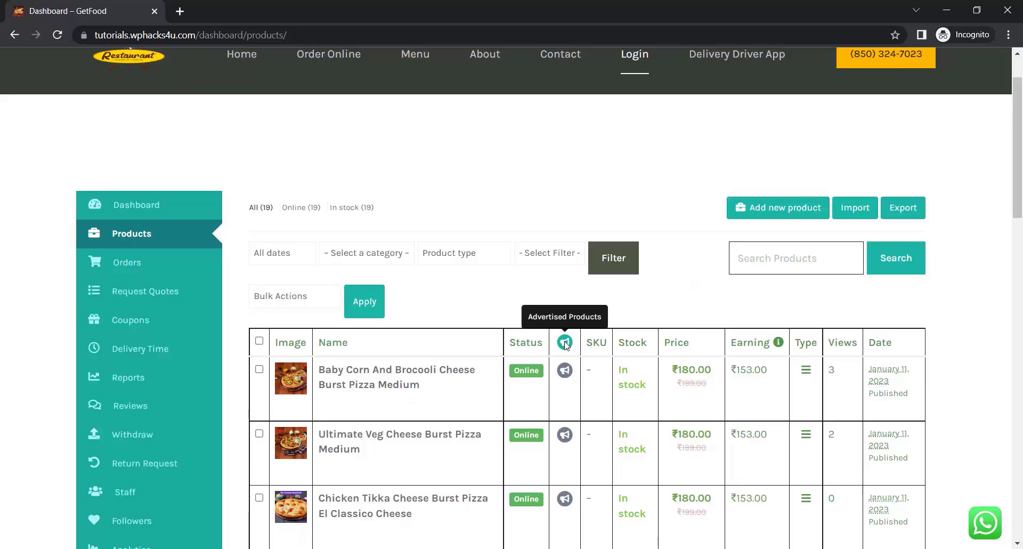
- Start a new product named Cheese grilled Pizza with cover image Food-Pizza-Basil-Tomato.png, price 299 and discounted price 250
click(766, 209)
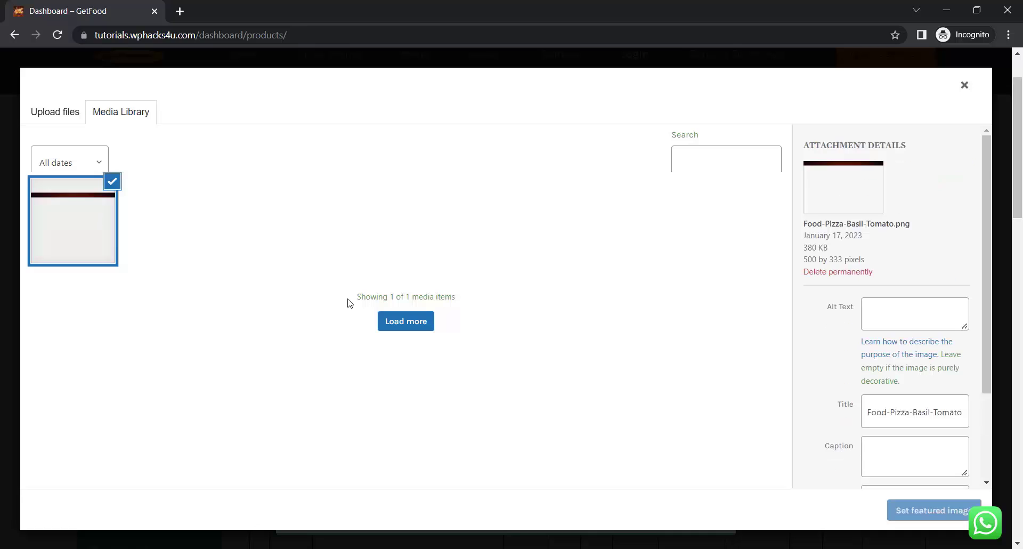
click(909, 512)
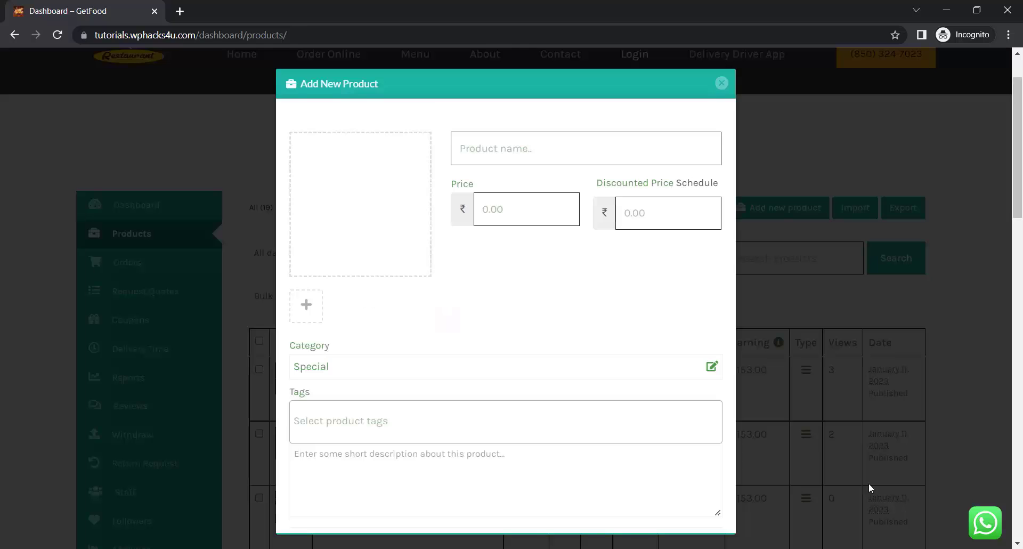
click(492, 150)
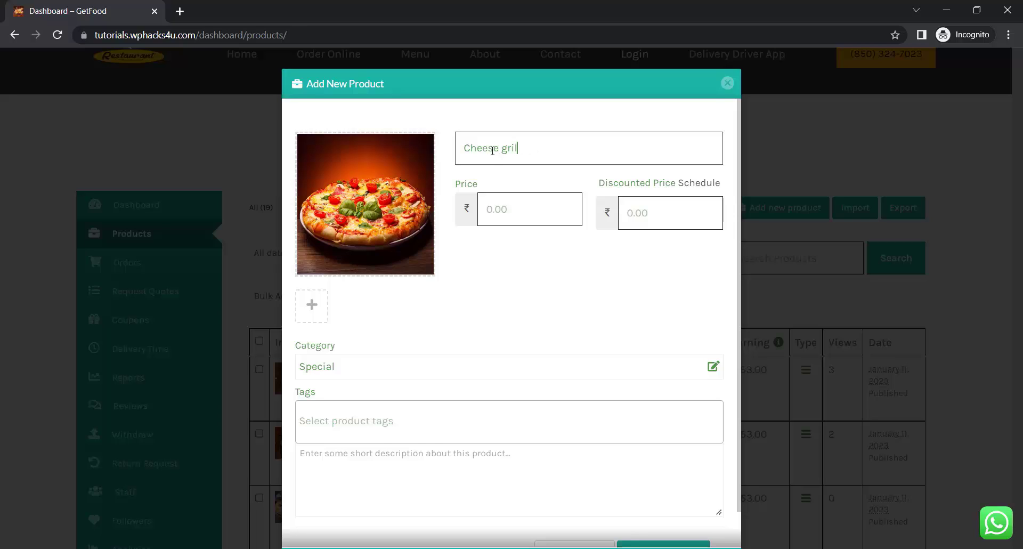
click(527, 216)
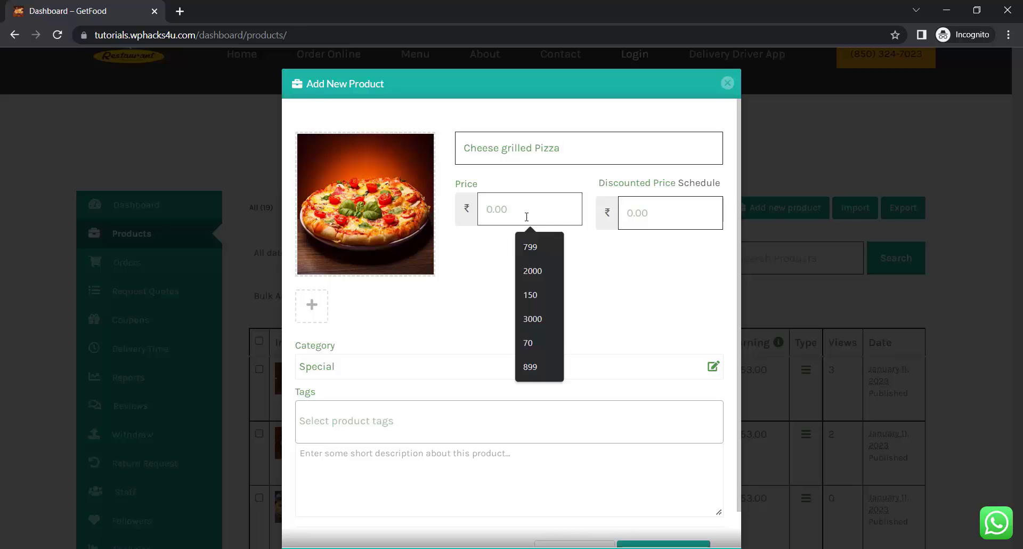
text(299)
click(644, 213)
text(250)
- Set the new product's category to Pizza and look for a pizza tag
click(378, 370)
click(261, 297)
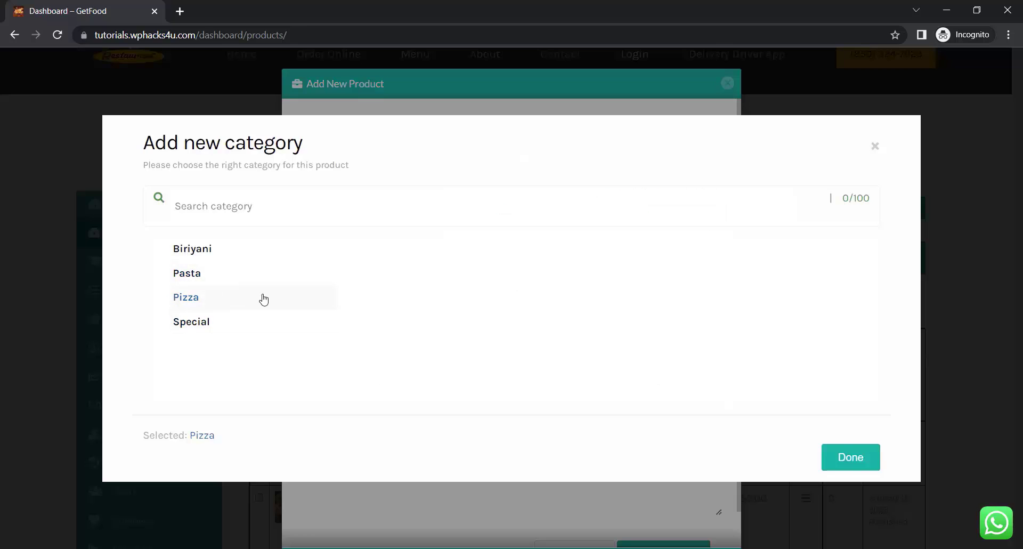
click(849, 457)
click(338, 420)
text(pizza)
click(449, 335)
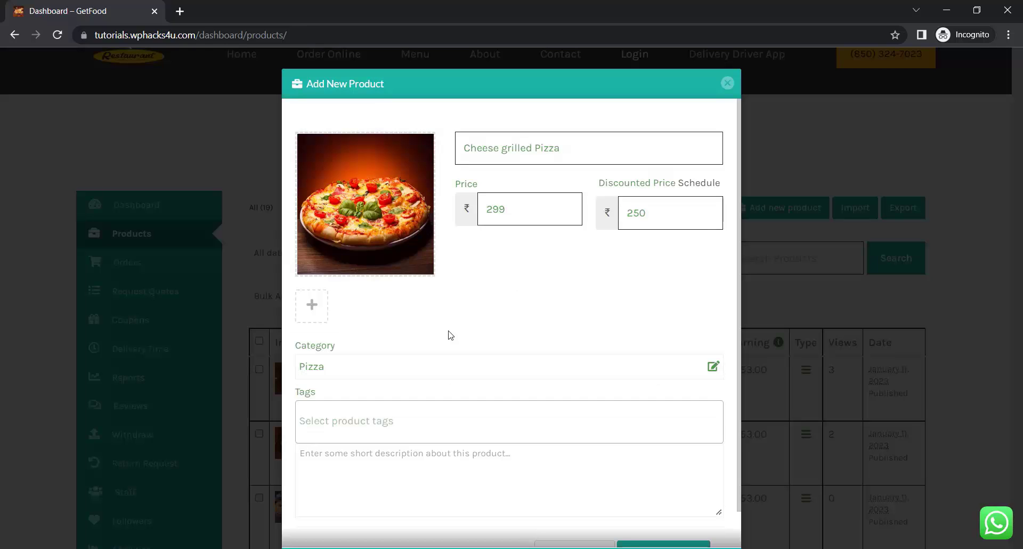
- Enter the short description "Cheese grilled Pizza", create the product and close the product form
scroll(515, 156, down, 1)
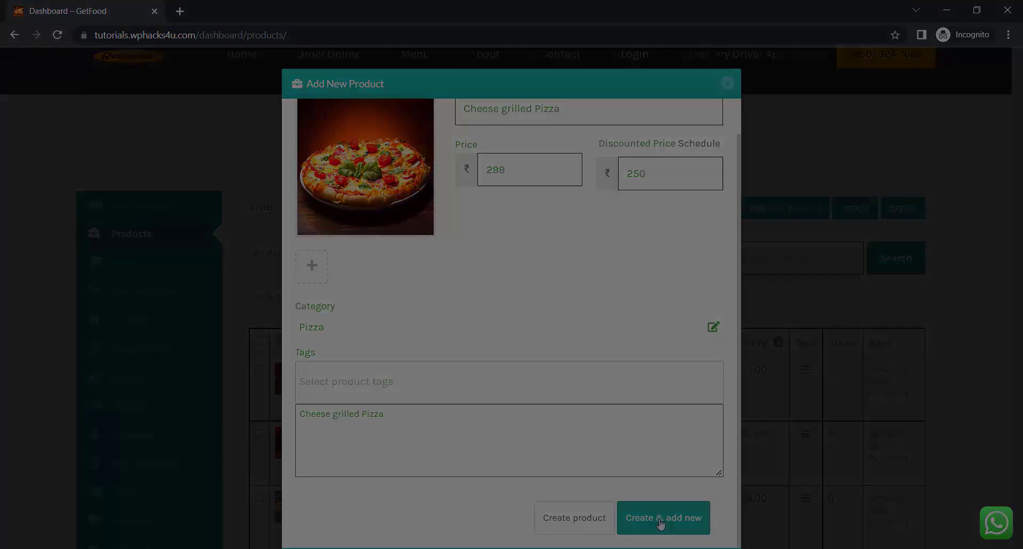
click(661, 519)
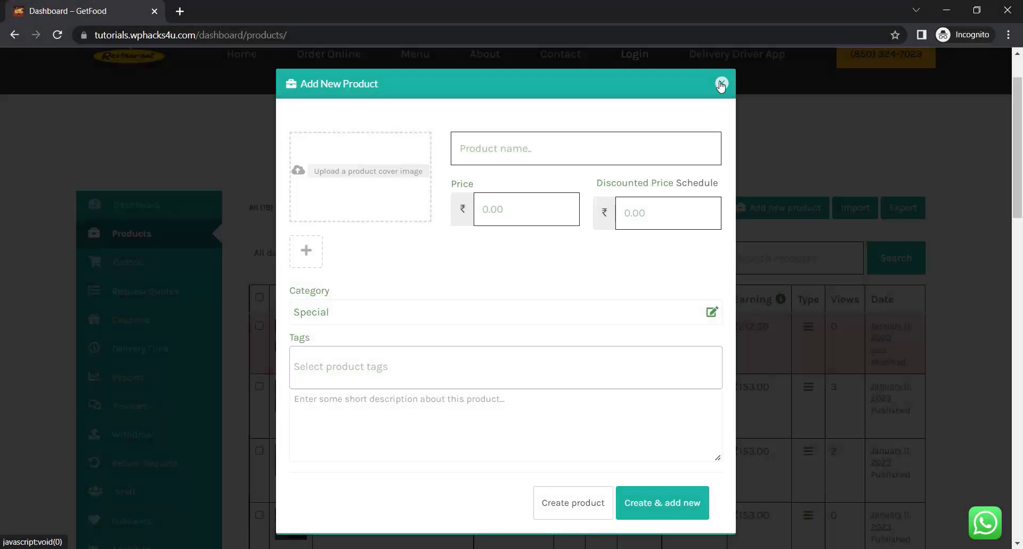
click(720, 85)
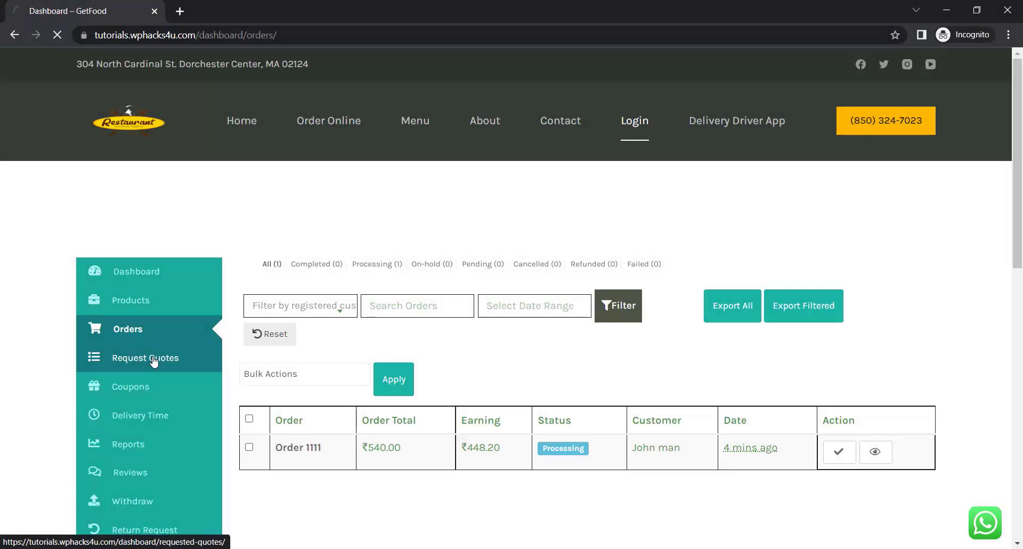
- Look through the vendor's Request Quotes page, Coupons page and Delivery Time calendar
click(154, 360)
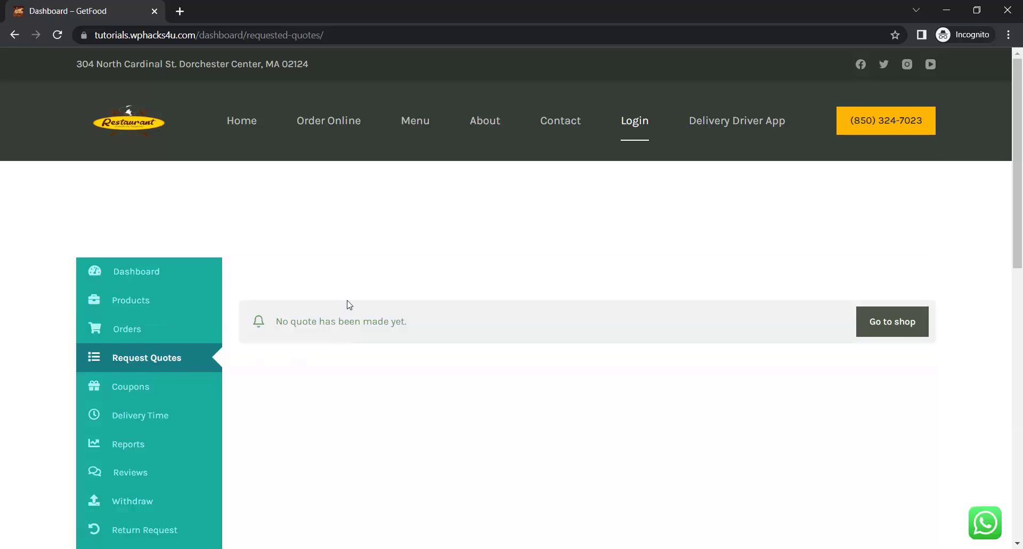
scroll(349, 304, down, 3)
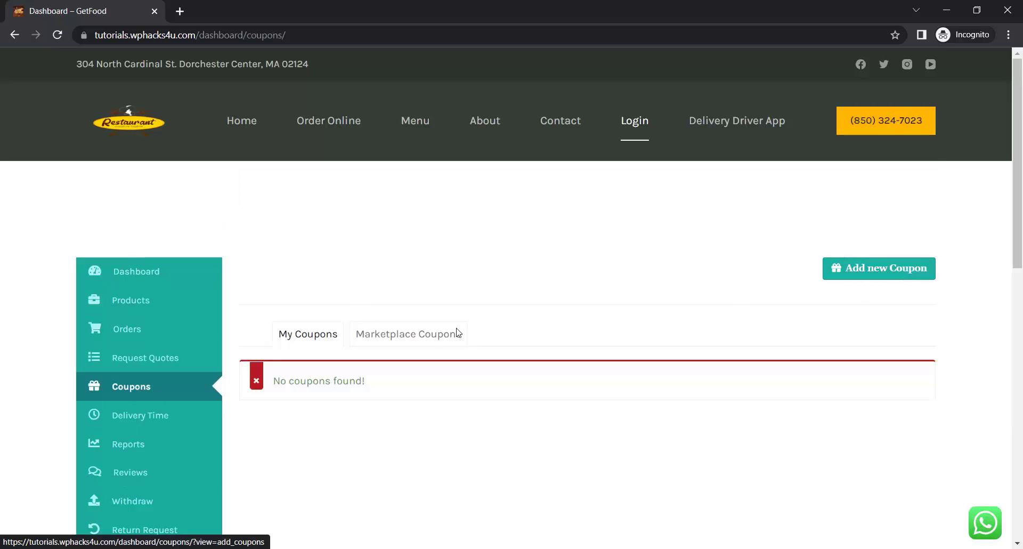
scroll(427, 335, down, 3)
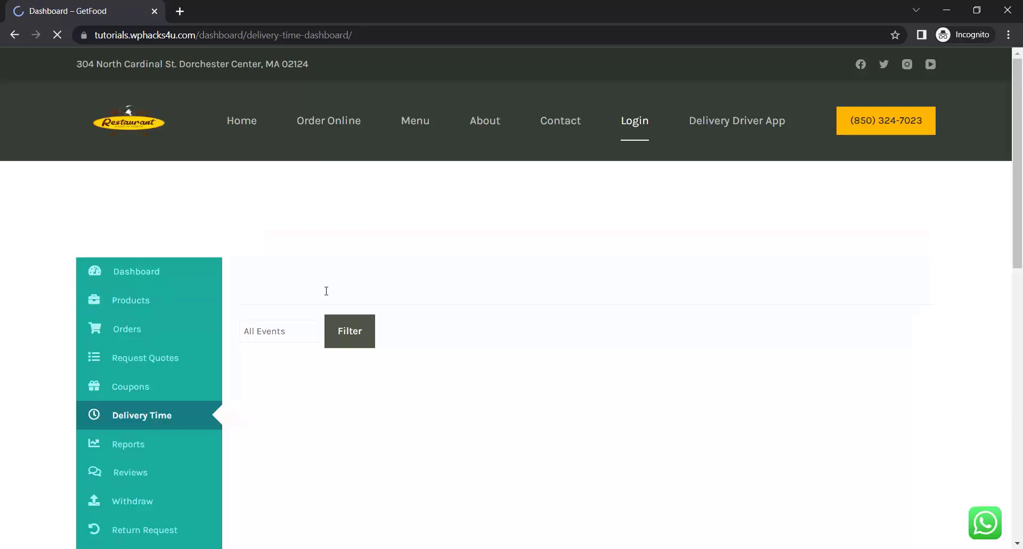
scroll(326, 291, down, 5)
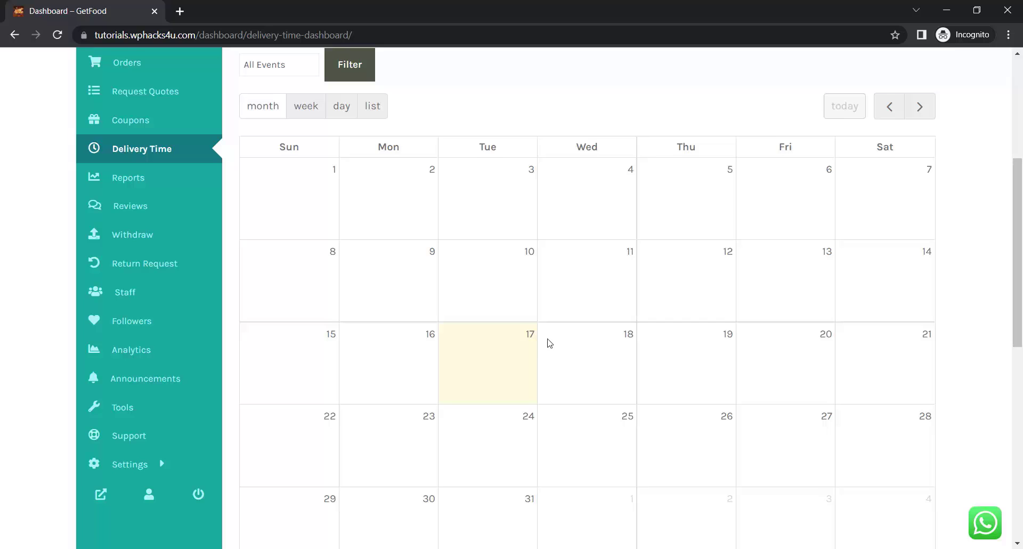
scroll(549, 342, down, 6)
scroll(548, 343, up, 5)
scroll(309, 149, up, 1)
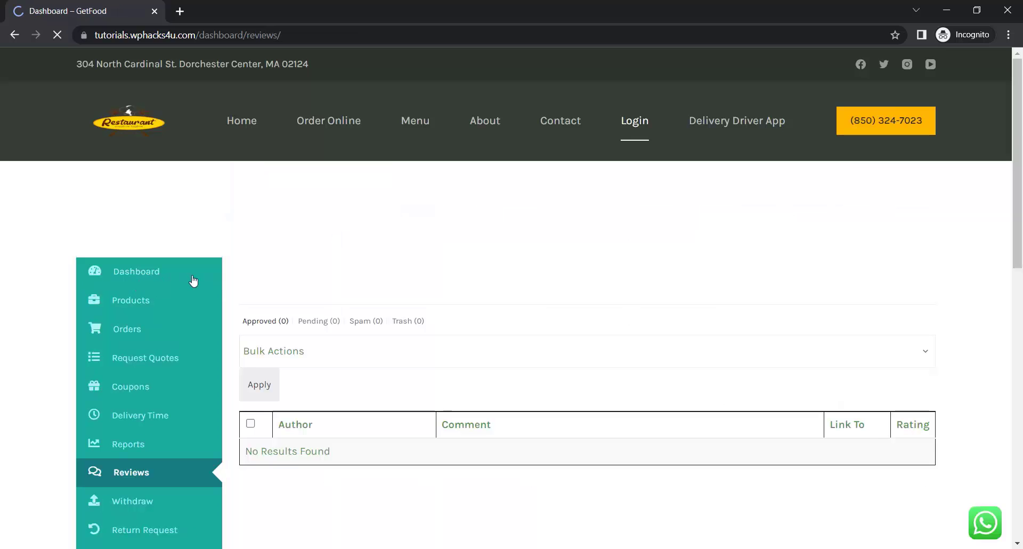
- Look through the Reviews page and the Withdraw page's balance and last payment details
scroll(194, 281, down, 1)
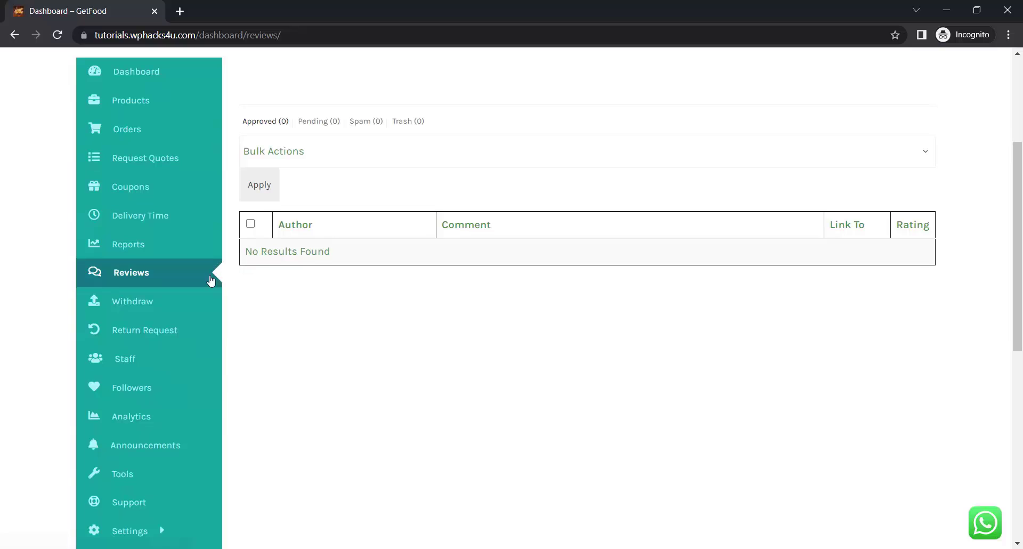
click(121, 308)
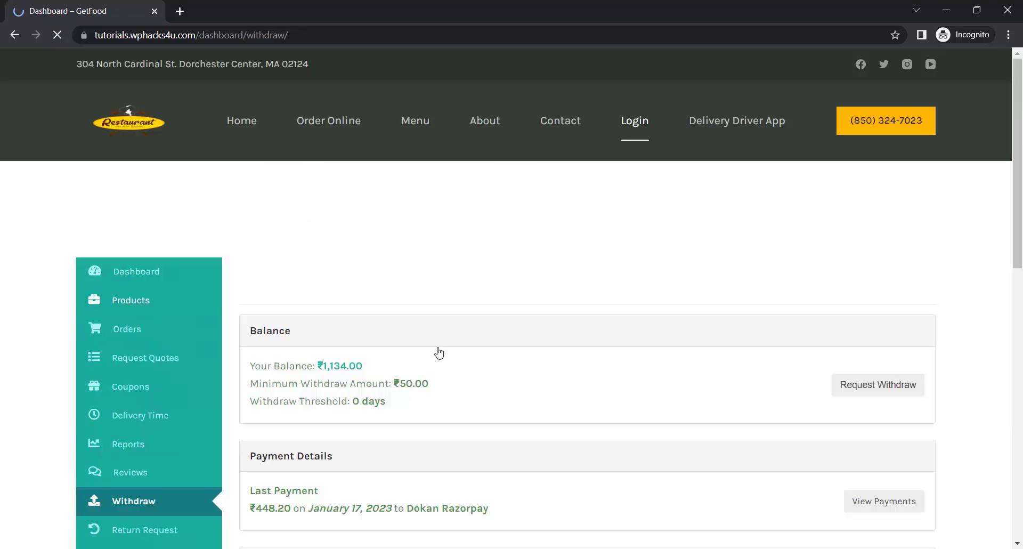
scroll(439, 350, down, 2)
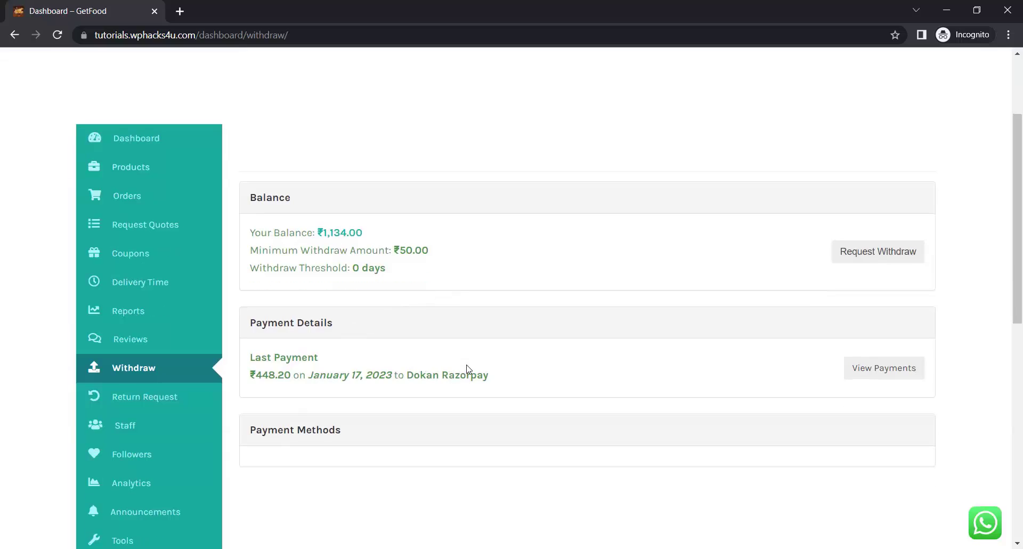
drag(489, 376, 248, 357)
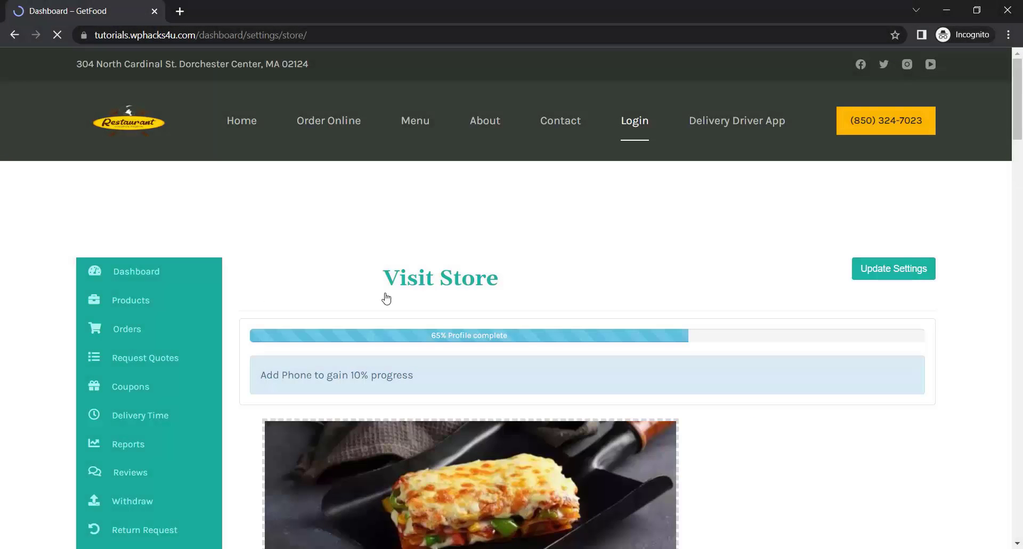
- Look through the vendor's Store settings, including the store details, location, company fields, map and vacation option
scroll(384, 297, down, 5)
scroll(386, 292, down, 13)
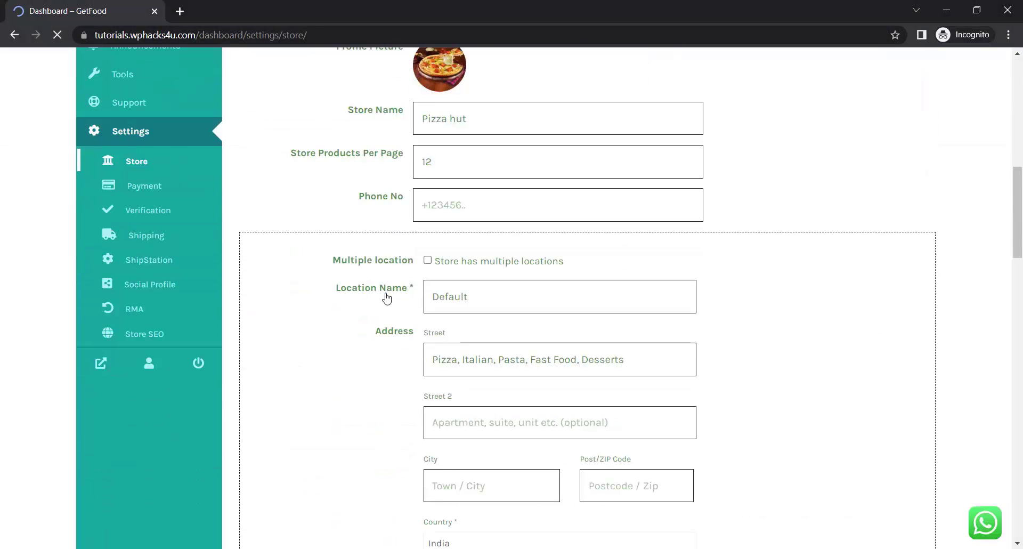
scroll(359, 272, down, 8)
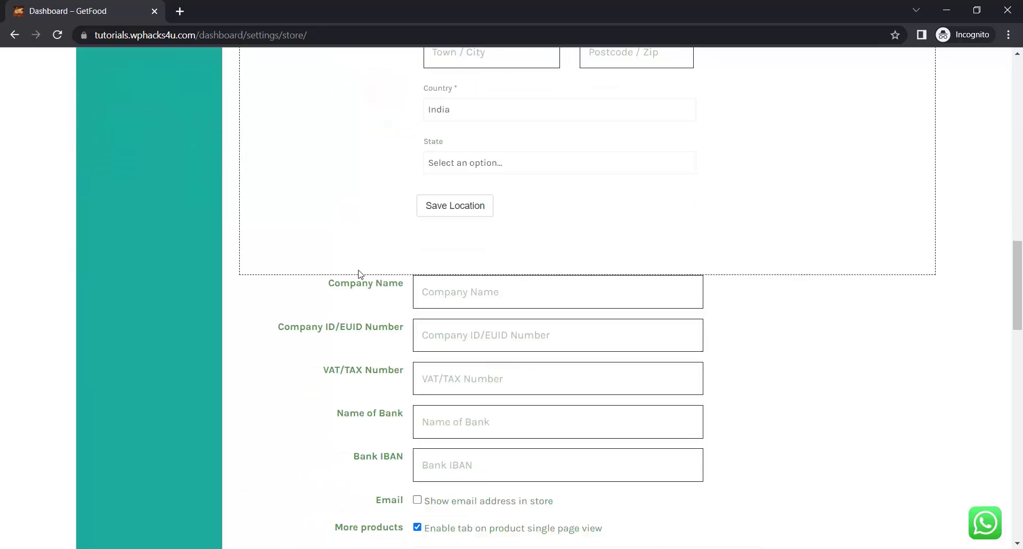
scroll(476, 251, down, 11)
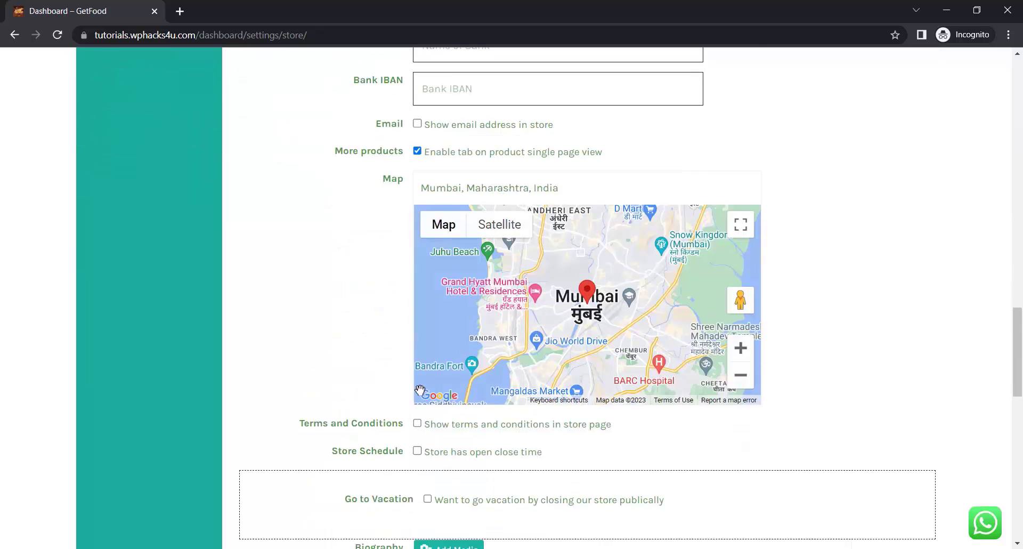
scroll(432, 382, up, 20)
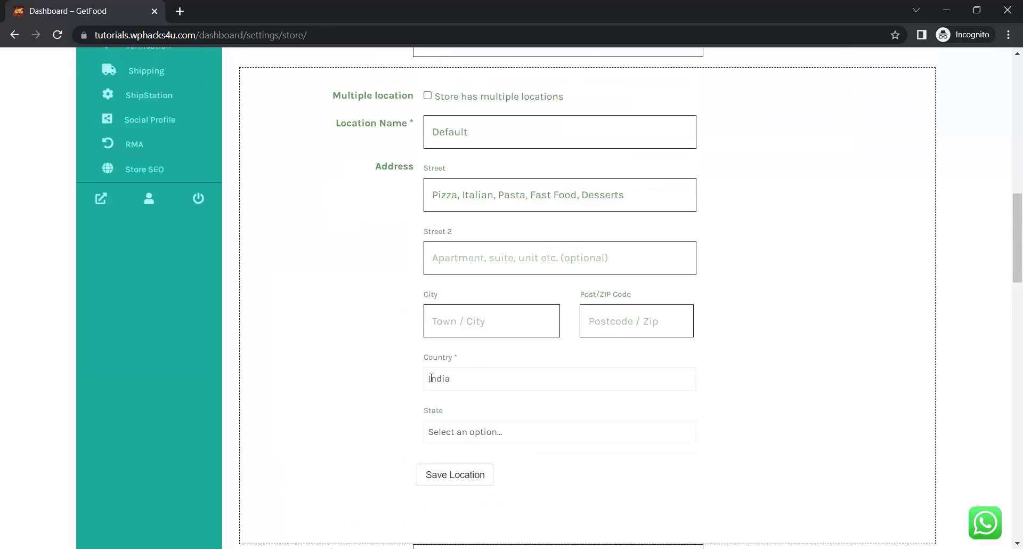
- Open the vendor's Payment settings and check which payment methods can be added
click(141, 188)
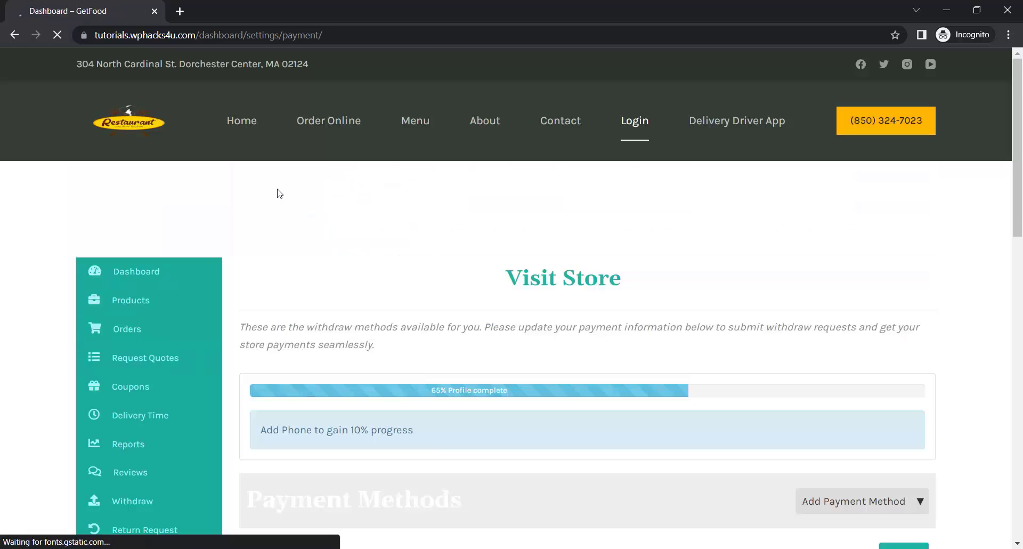
scroll(411, 263, down, 2)
scroll(411, 263, down, 2)
click(837, 308)
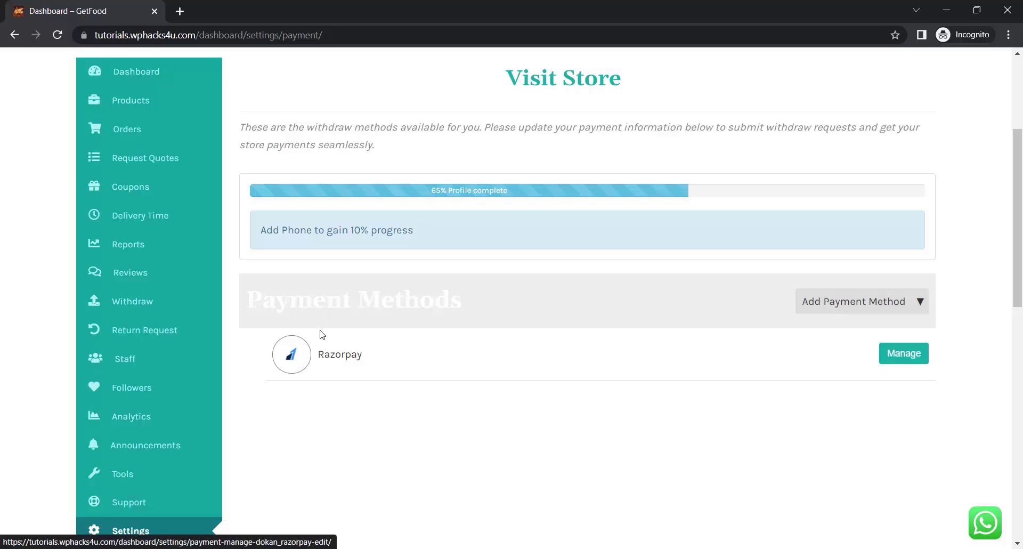
click(847, 299)
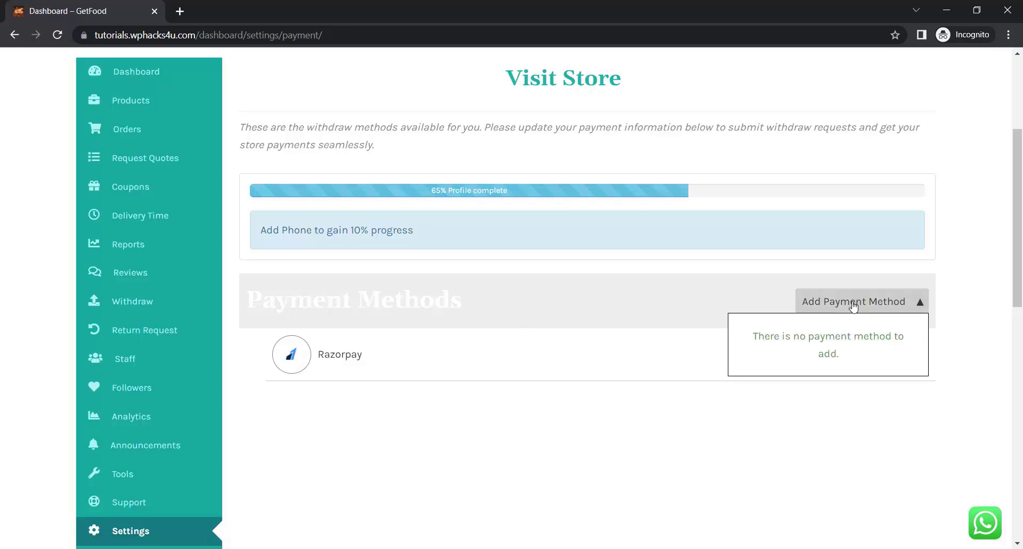
scroll(200, 335, up, 1)
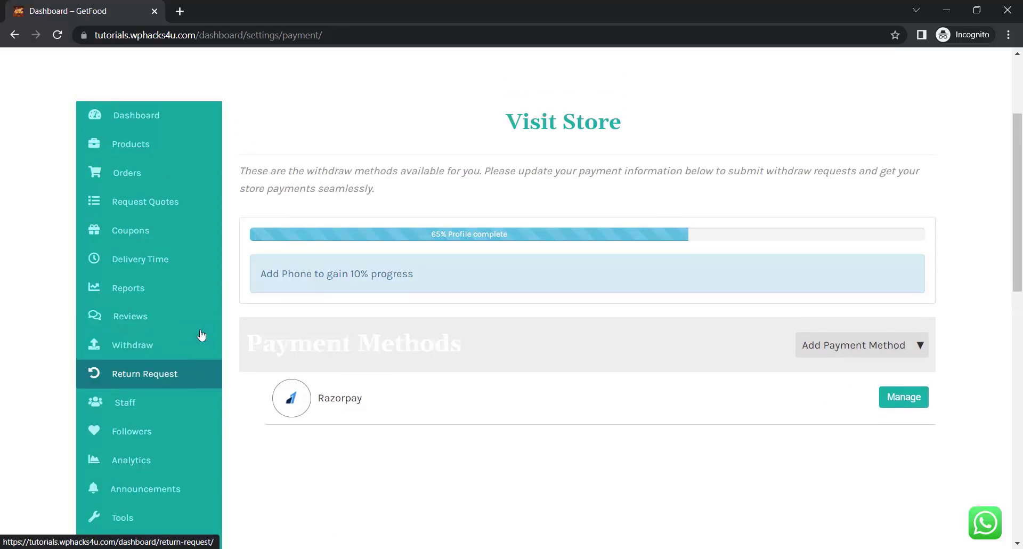
- Look through the vendor's Verification settings and open the Company Verification upload form
scroll(207, 333, down, 7)
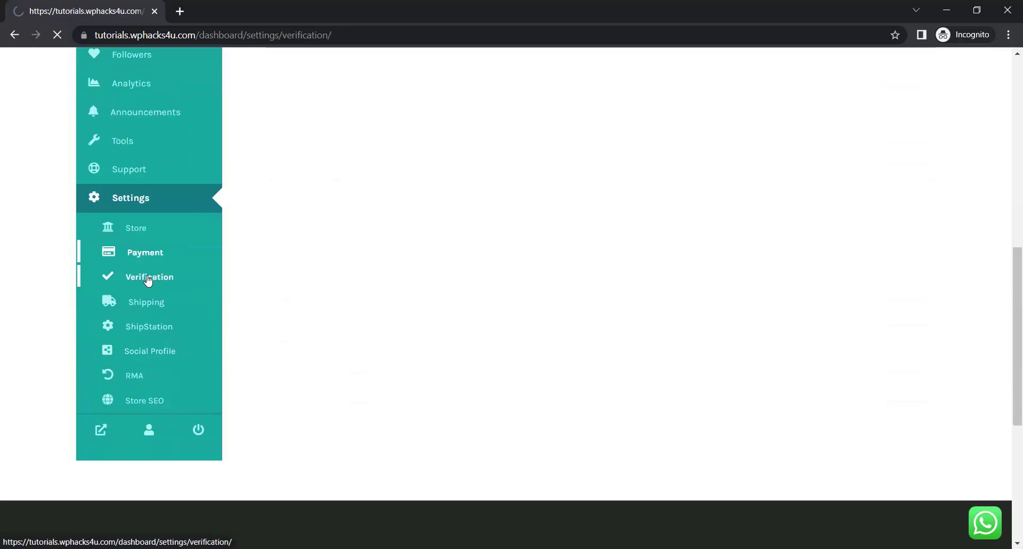
scroll(448, 263, down, 3)
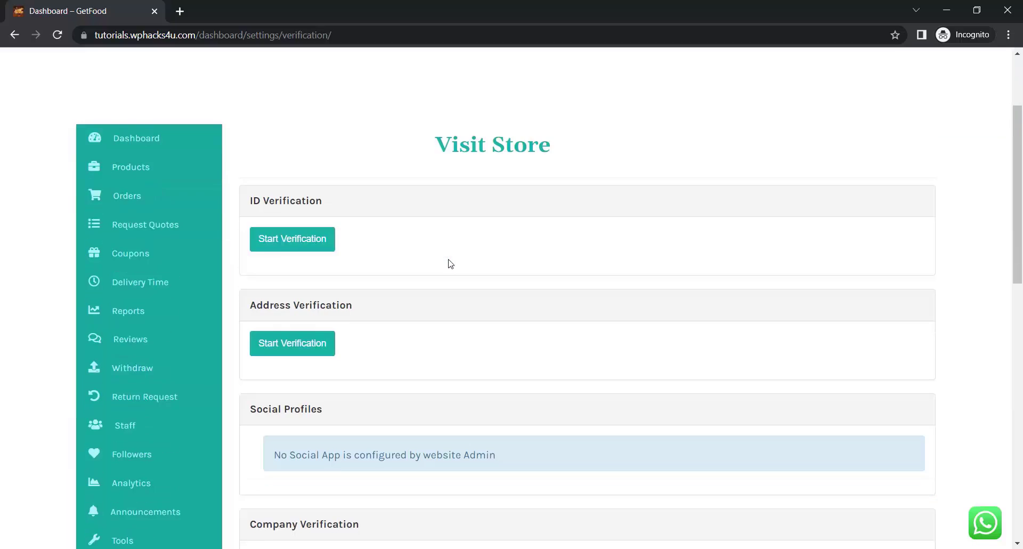
scroll(419, 208, down, 1)
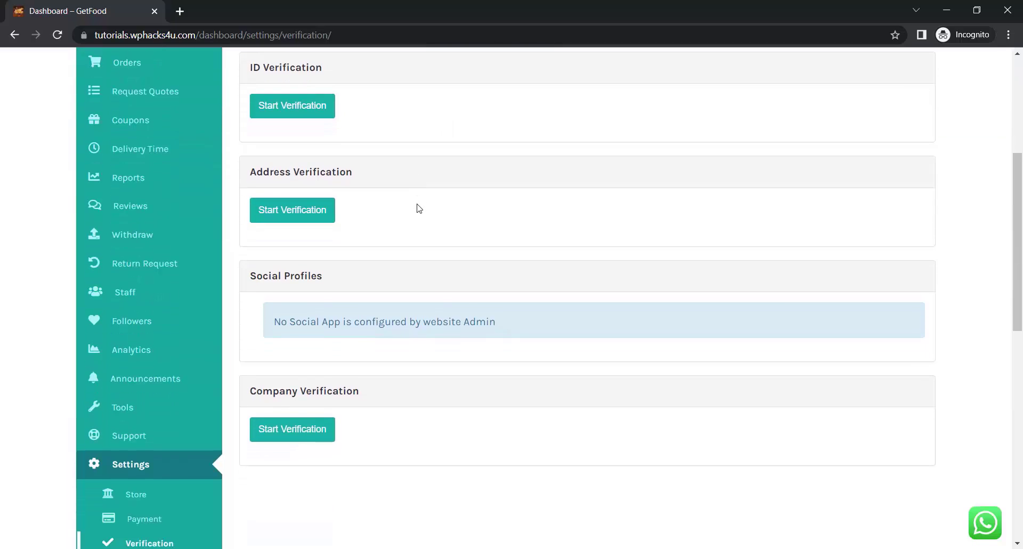
scroll(419, 208, down, 2)
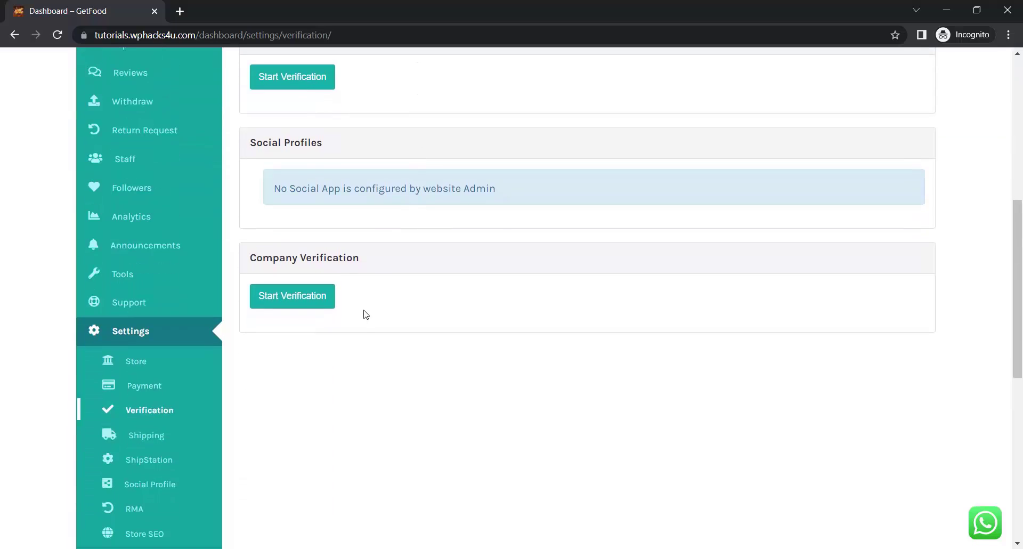
scroll(365, 314, up, 3)
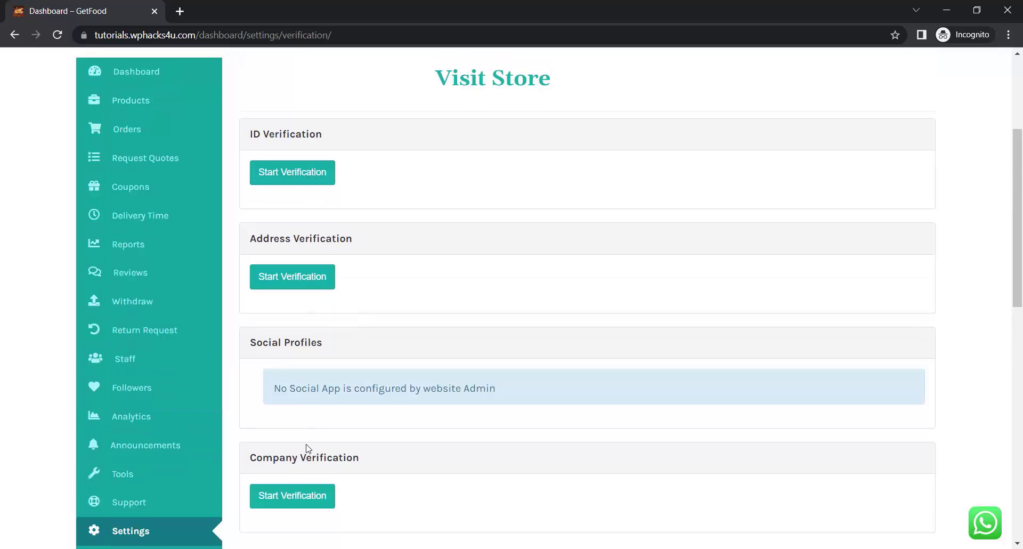
click(281, 497)
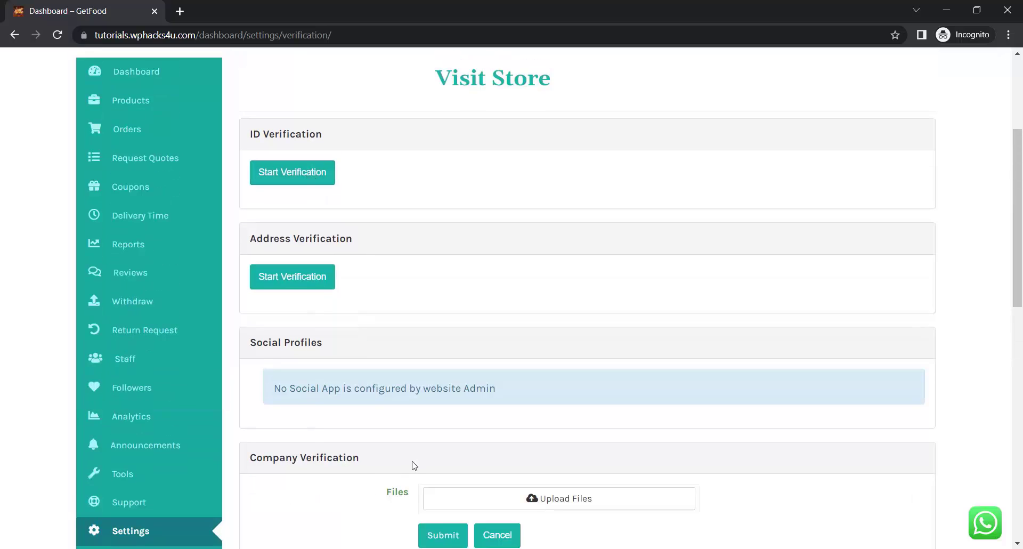
- Look through the vendor's Shipping, Social Profile and RMA settings, then open the Store SEO settings
scroll(373, 459, down, 4)
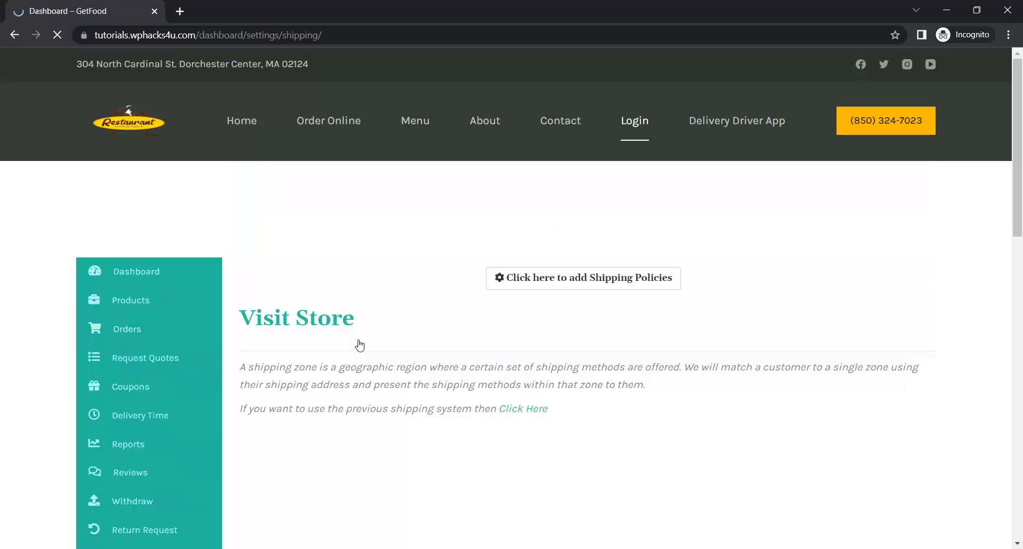
scroll(356, 341, down, 3)
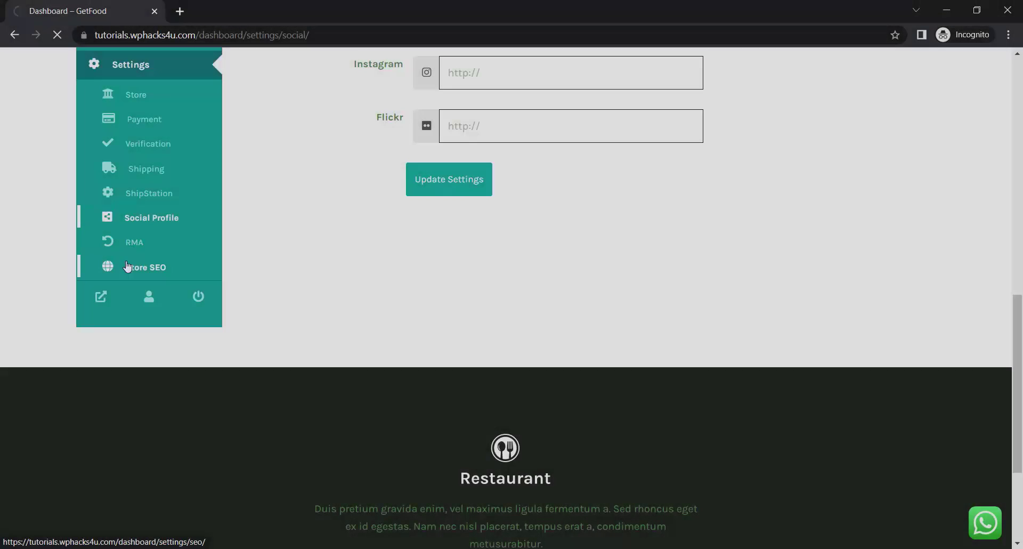
click(126, 267)
scroll(316, 301, down, 6)
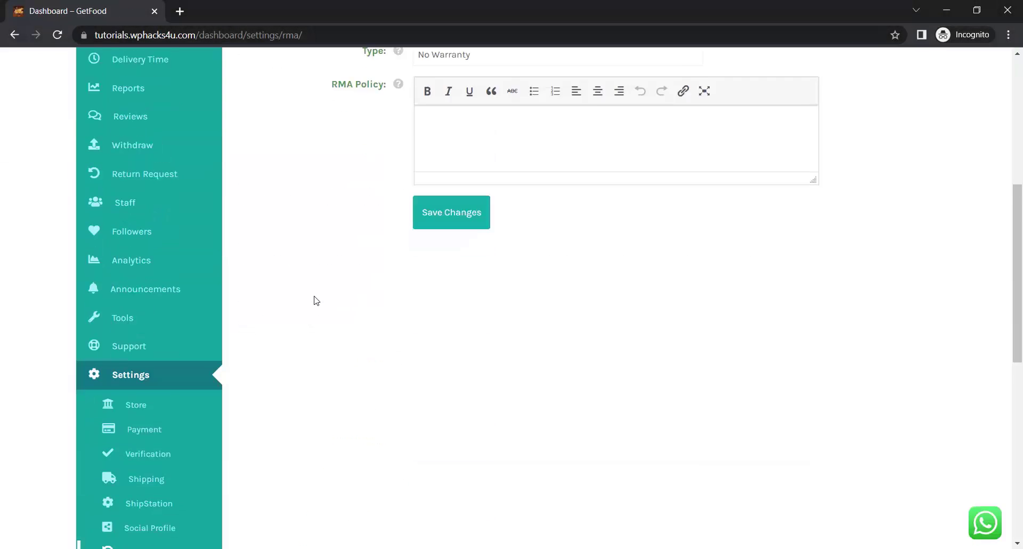
scroll(316, 300, down, 3)
click(139, 400)
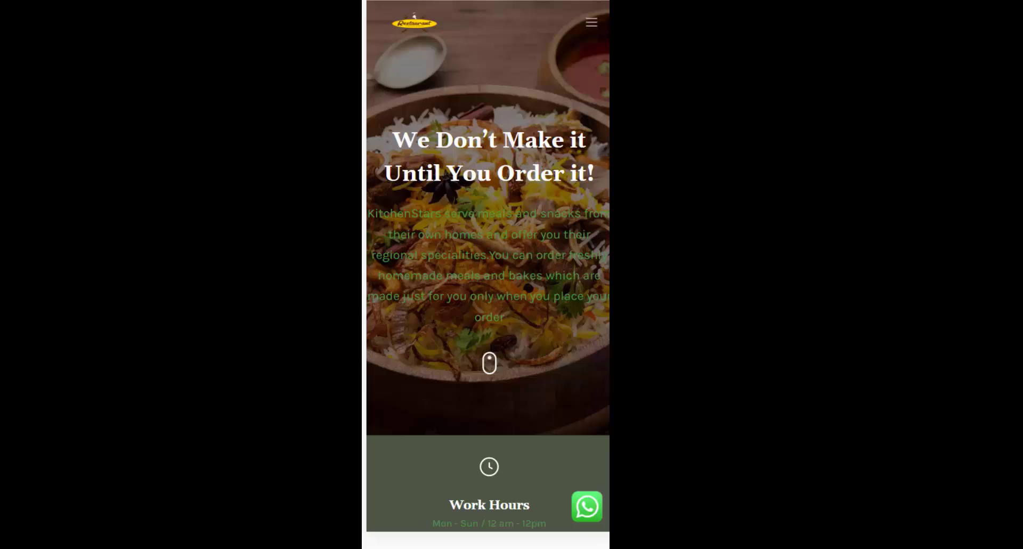
- Look through the marketplace home page in the mobile view, from the hero banner down through the food images
scroll(487, 266, down, 3)
scroll(488, 267, down, 4)
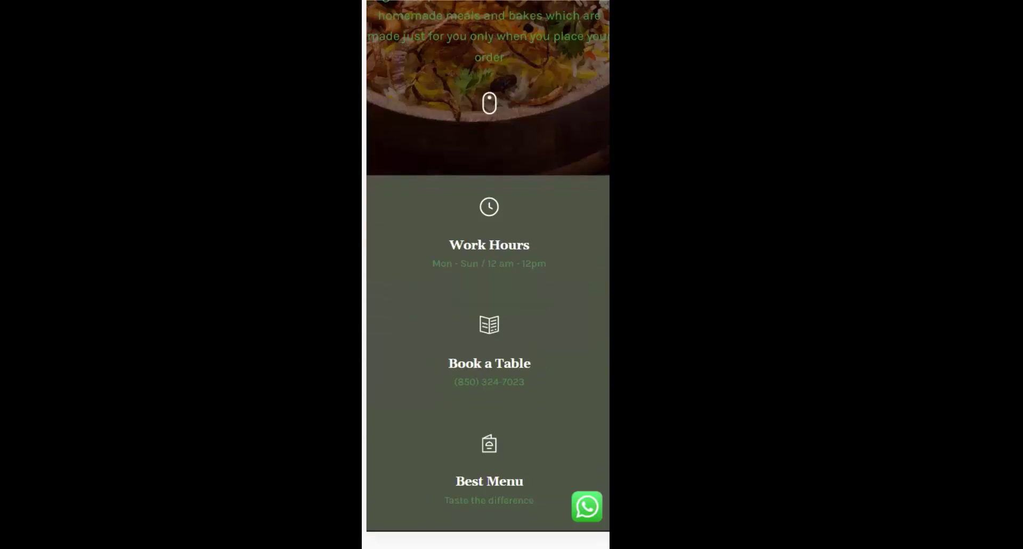
scroll(487, 267, down, 5)
scroll(488, 266, down, 5)
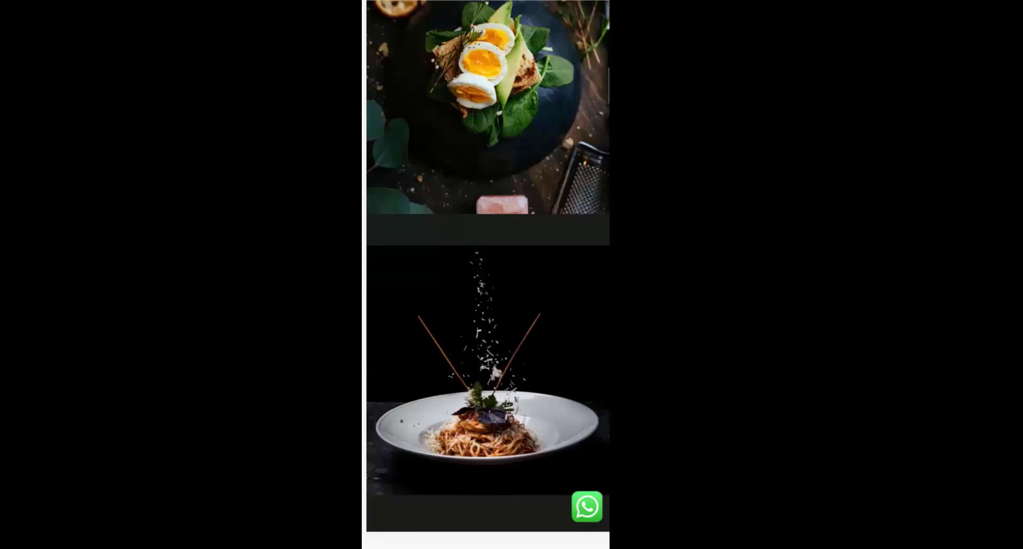
scroll(488, 267, down, 10)
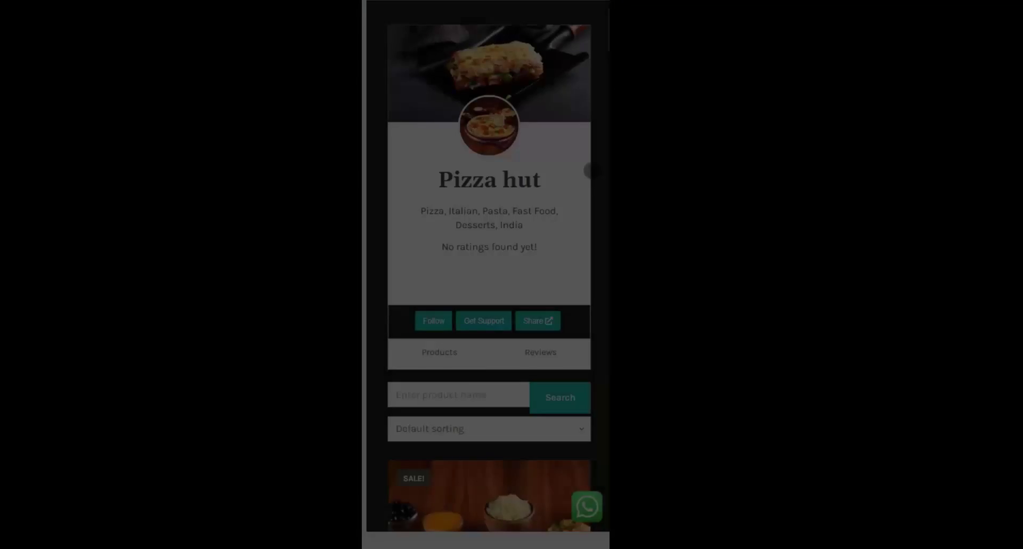
- Browse the products on the Pizza hut store page in the mobile view
scroll(590, 171, down, 3)
scroll(590, 170, down, 5)
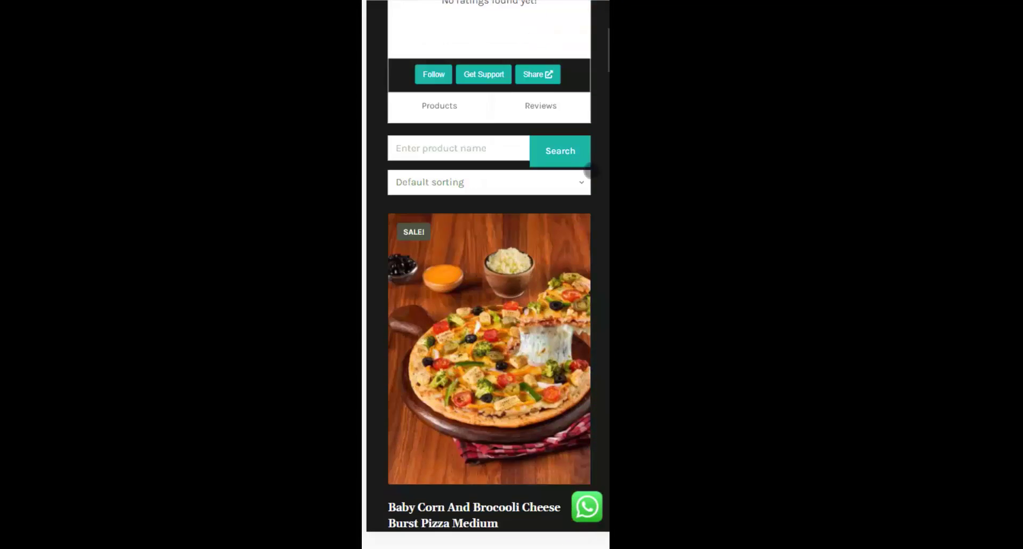
scroll(592, 170, down, 5)
scroll(591, 171, down, 12)
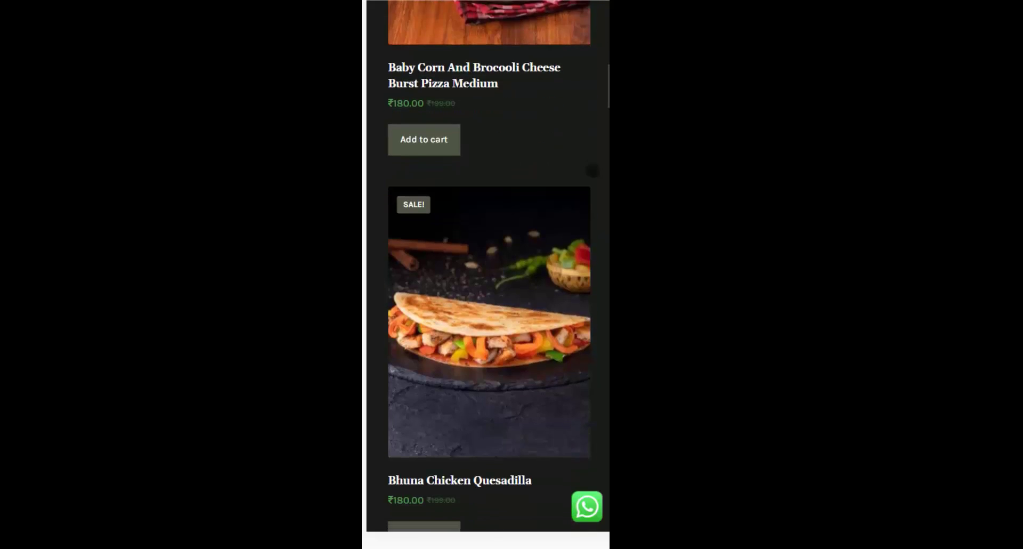
scroll(591, 171, down, 12)
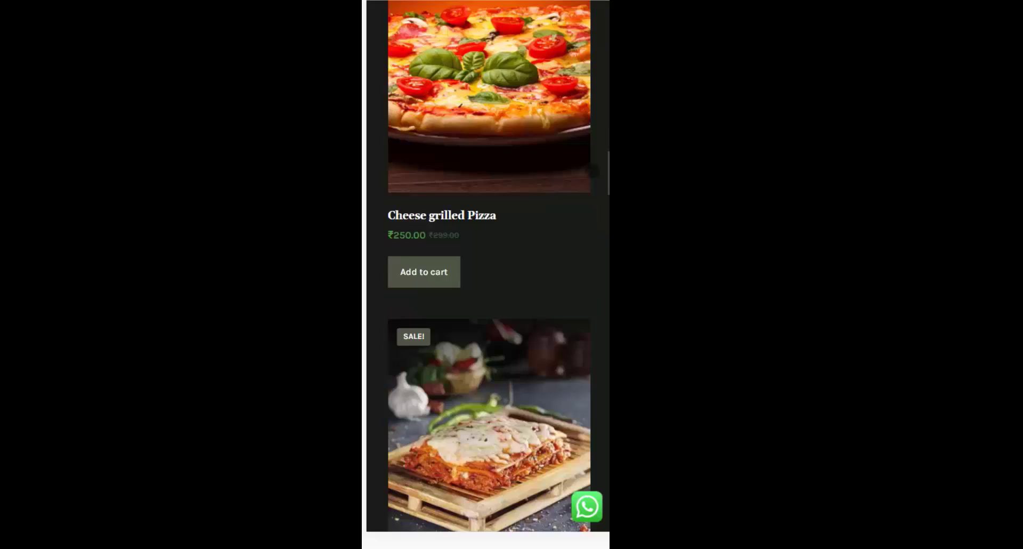
scroll(593, 171, down, 6)
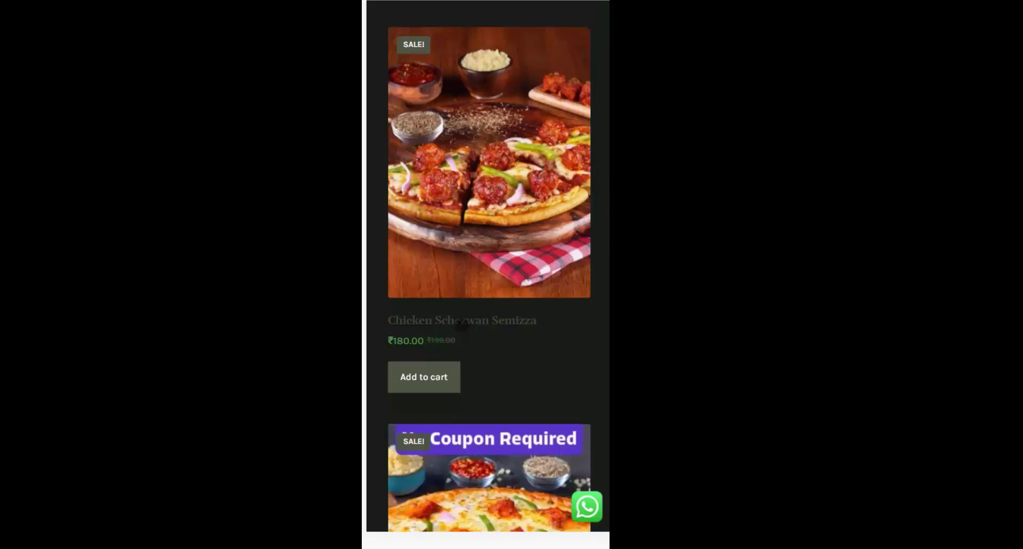
- Open the Chicken Schezwan Semizza product and look through its description, purchase options, vendor details and reviews
click(461, 325)
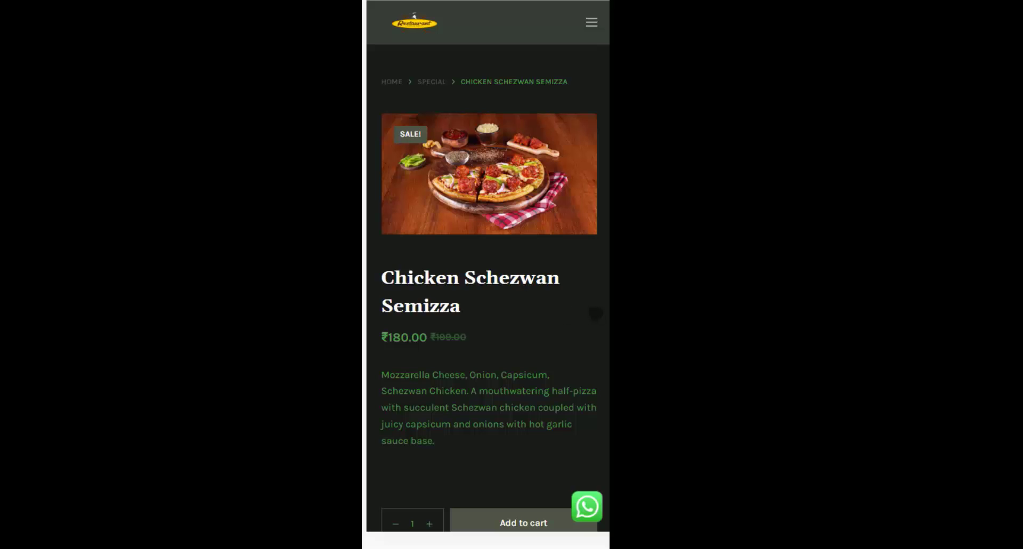
scroll(488, 266, down, 5)
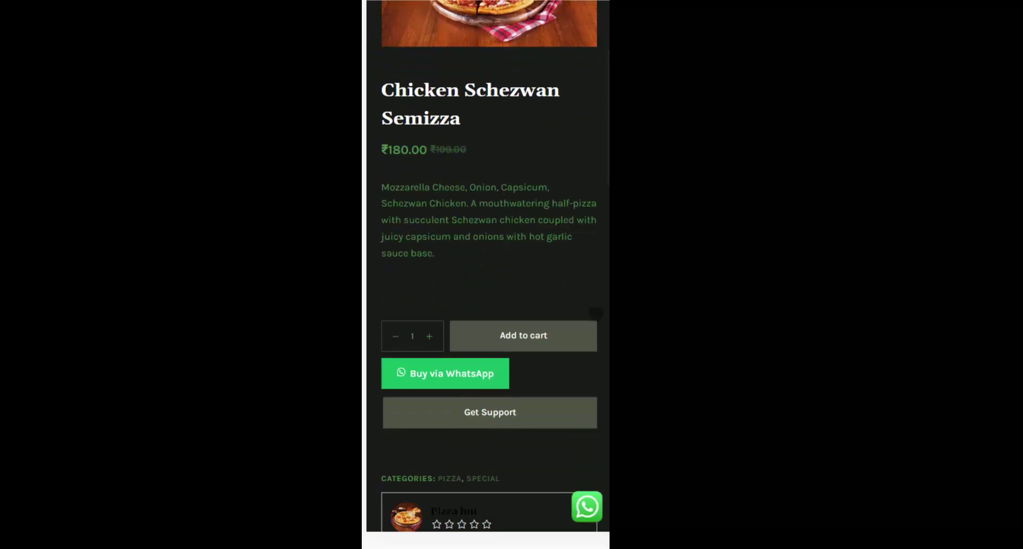
scroll(596, 314, down, 6)
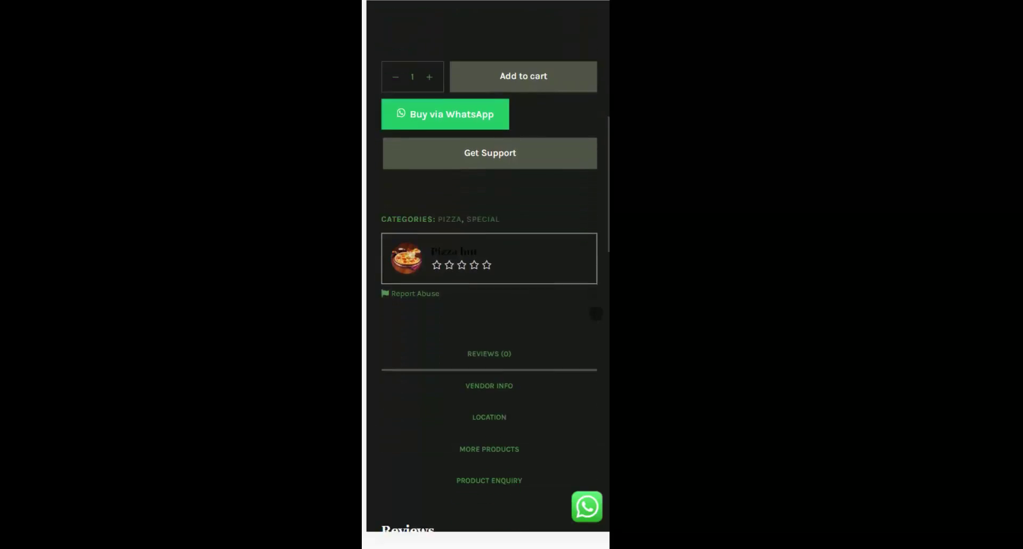
scroll(595, 314, down, 2)
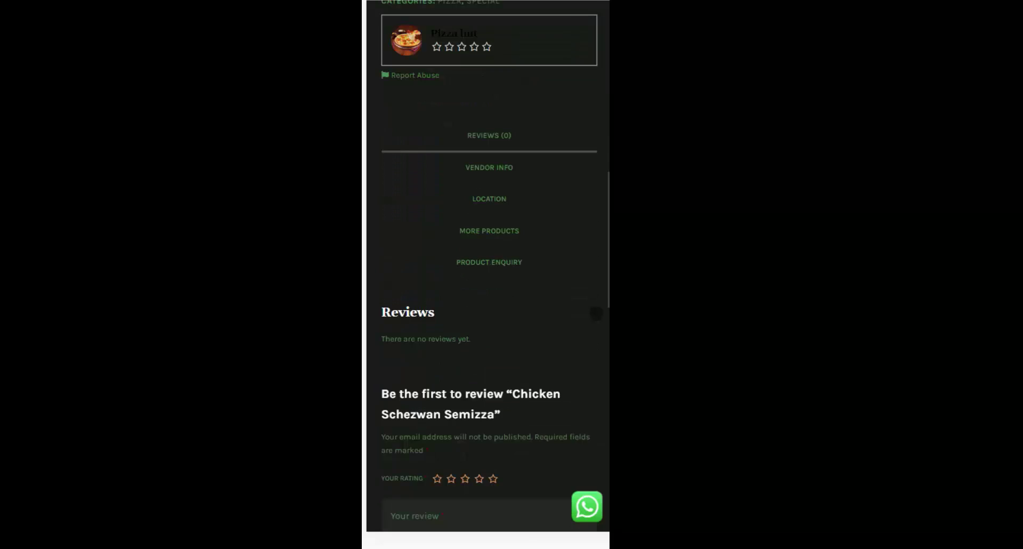
scroll(596, 313, up, 5)
scroll(596, 313, up, 8)
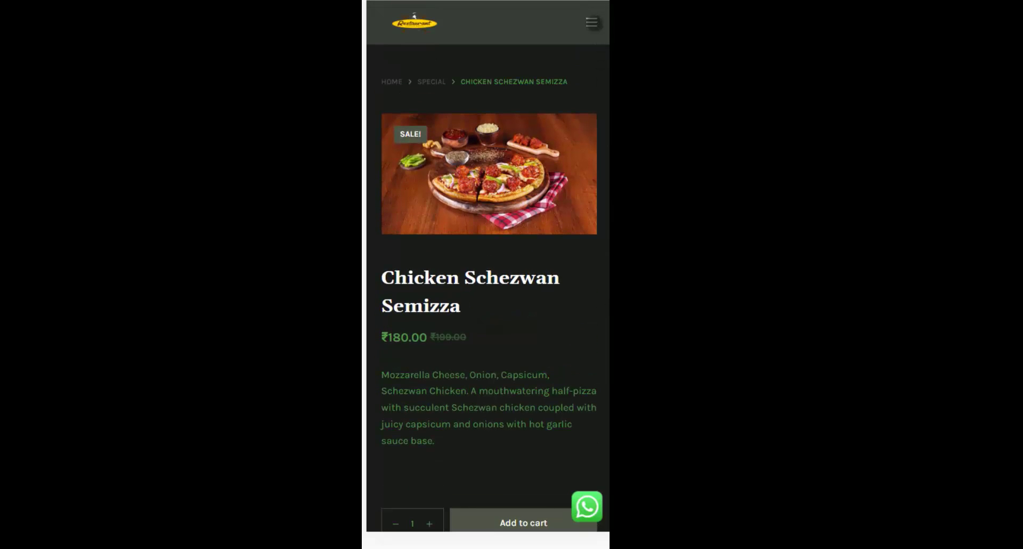
- Go to the Order Online page in the mobile view and browse the Special dishes
click(591, 23)
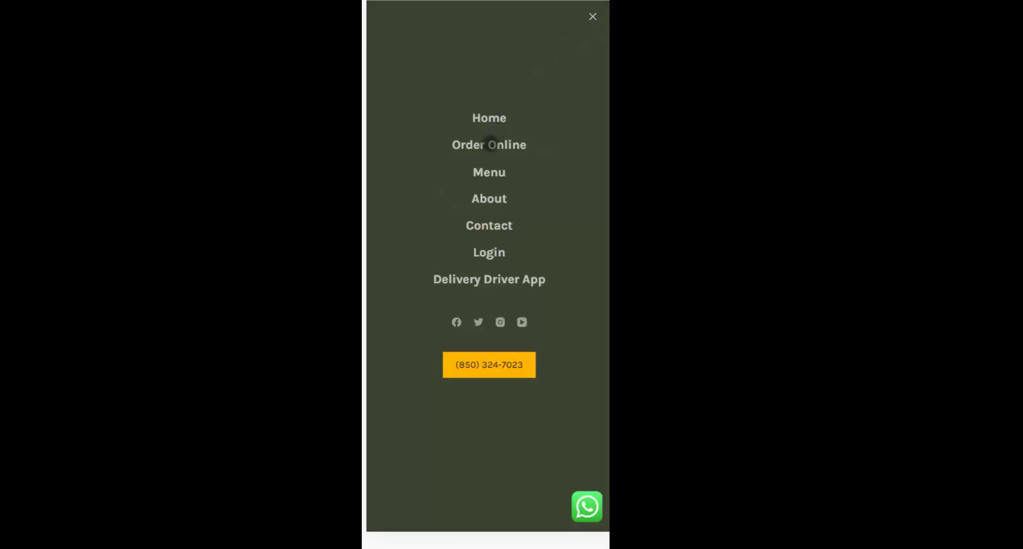
click(484, 148)
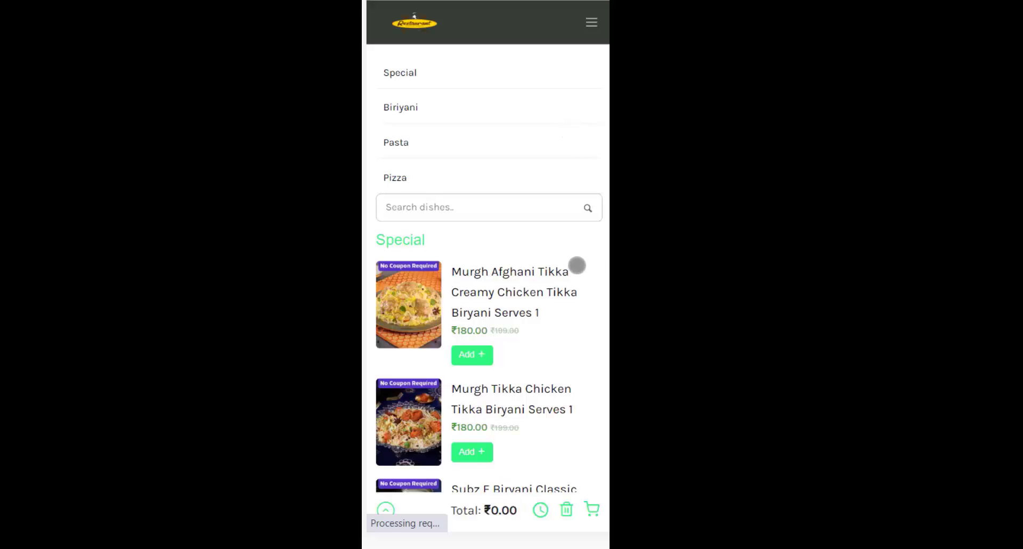
scroll(577, 264, down, 2)
scroll(577, 265, down, 4)
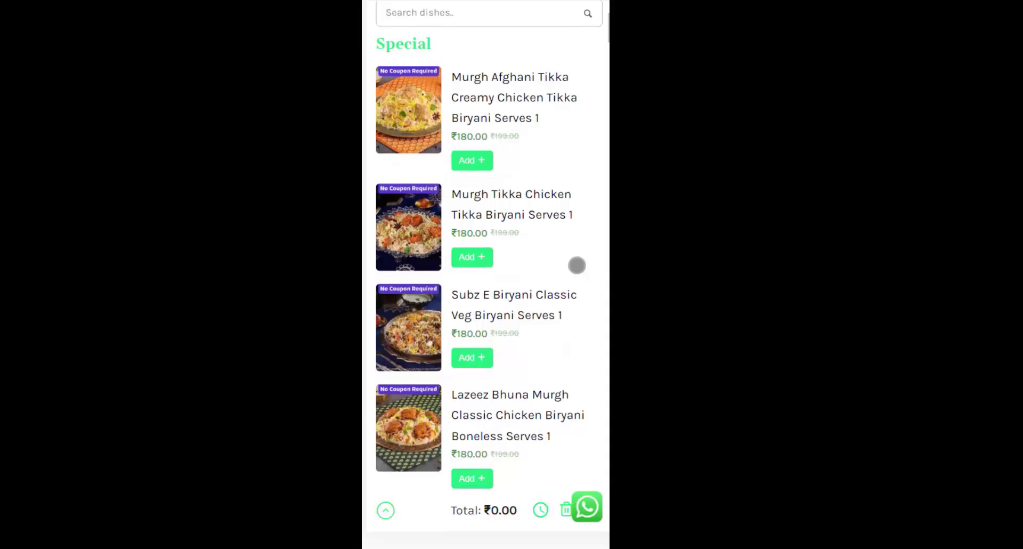
scroll(577, 264, down, 8)
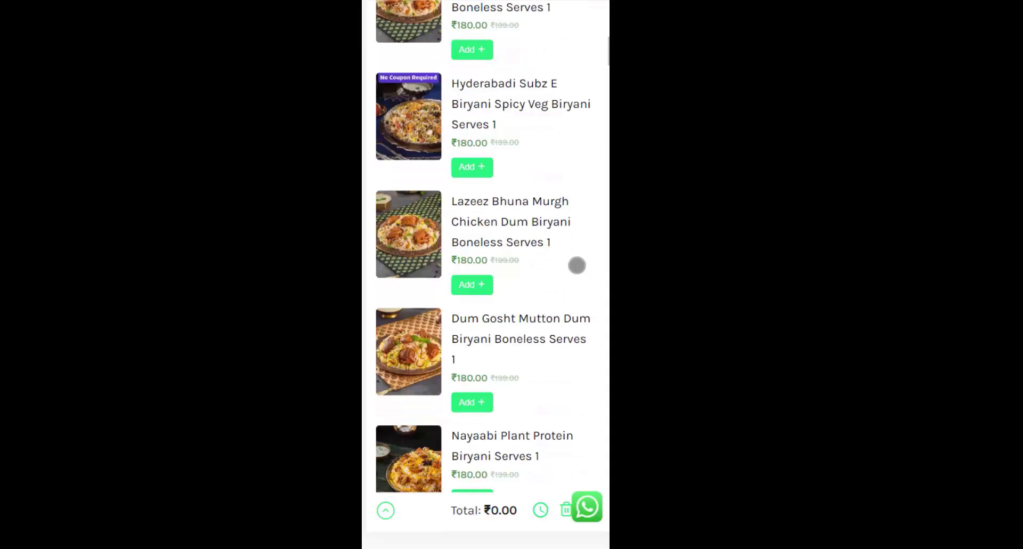
scroll(577, 264, down, 1)
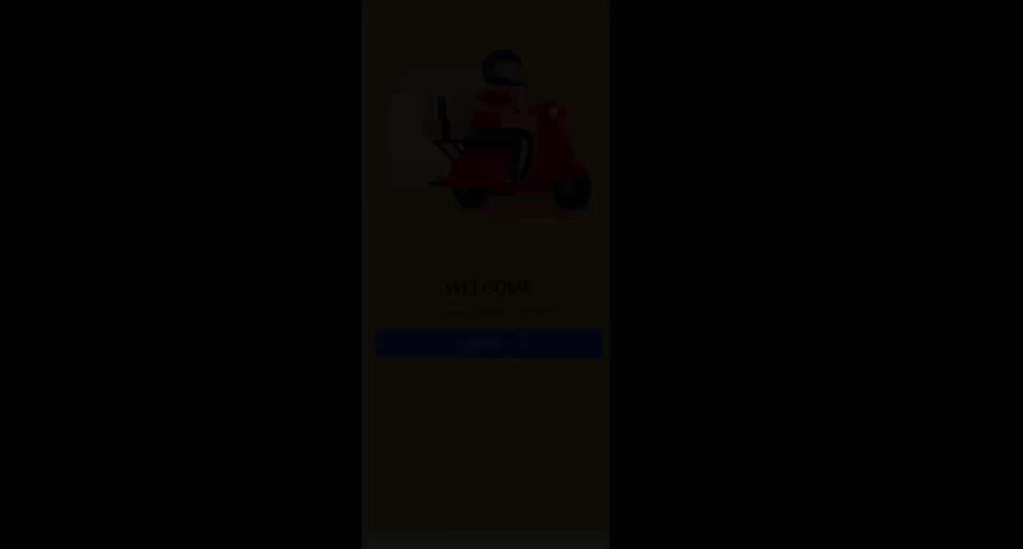
- Log in to the delivery driver app with the driver's e-mail and password, and view the dashboard's navigation options
click(508, 342)
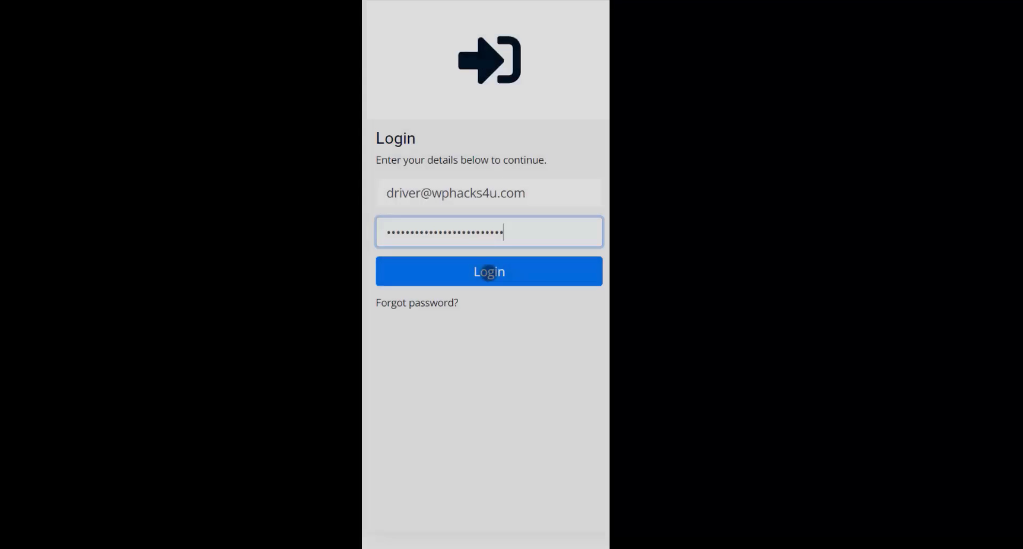
click(488, 273)
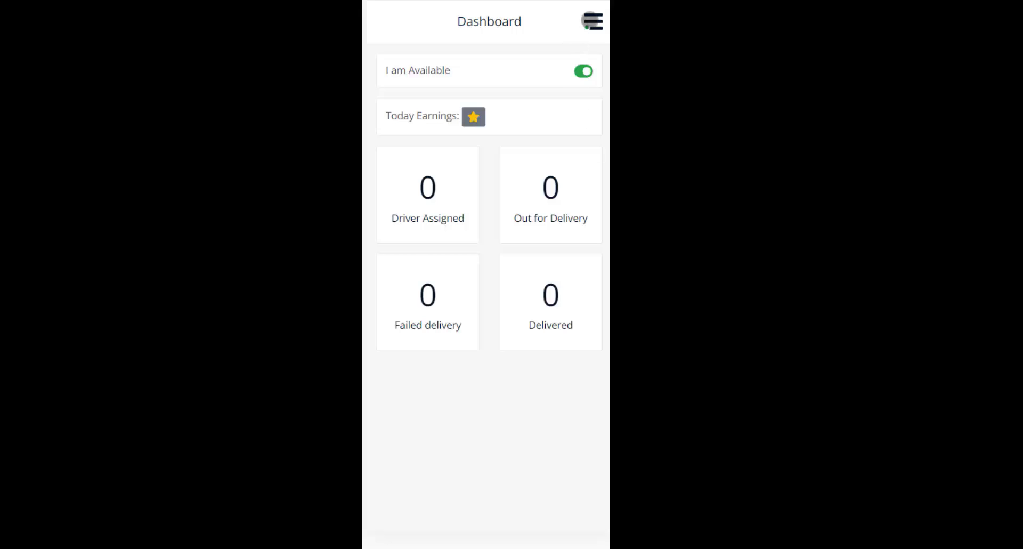
click(591, 22)
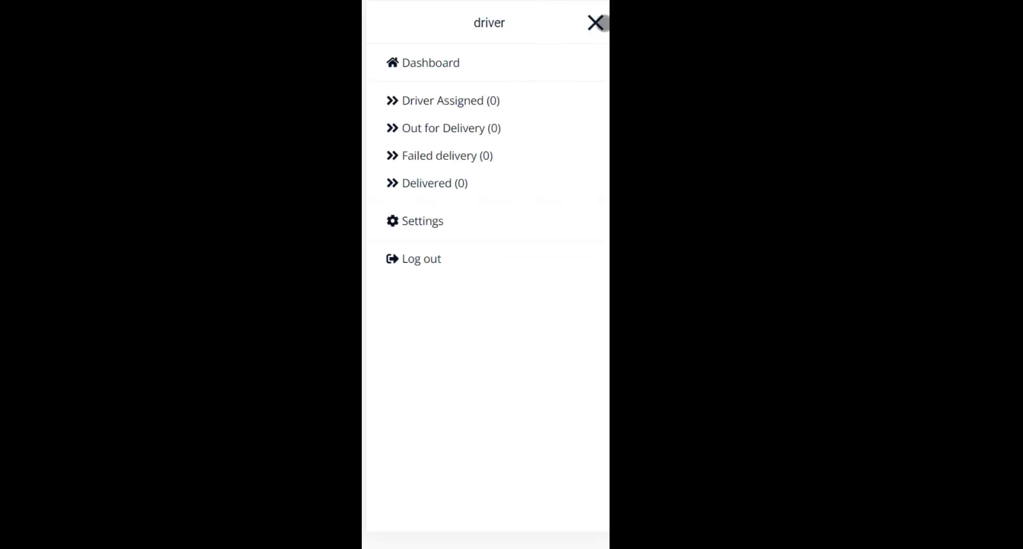
click(594, 22)
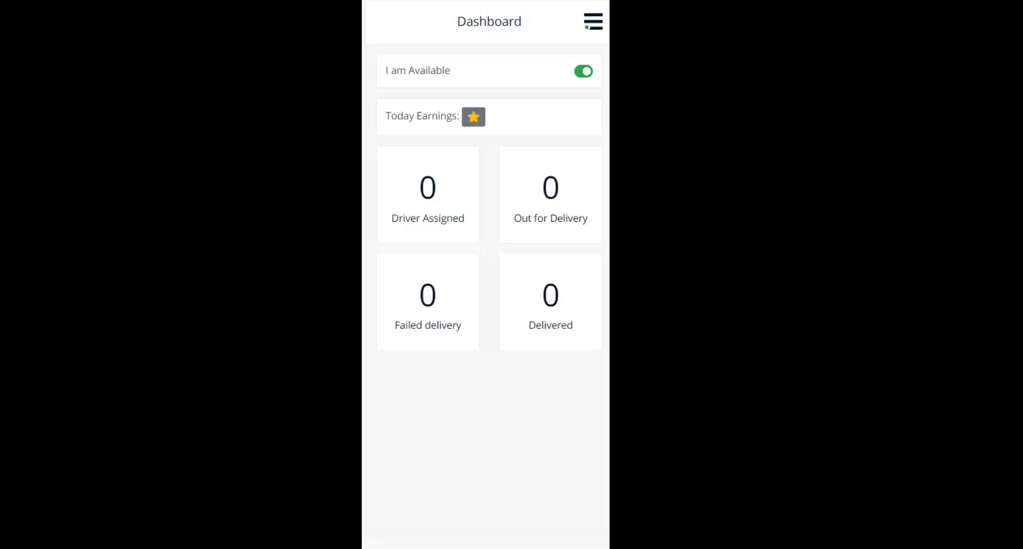